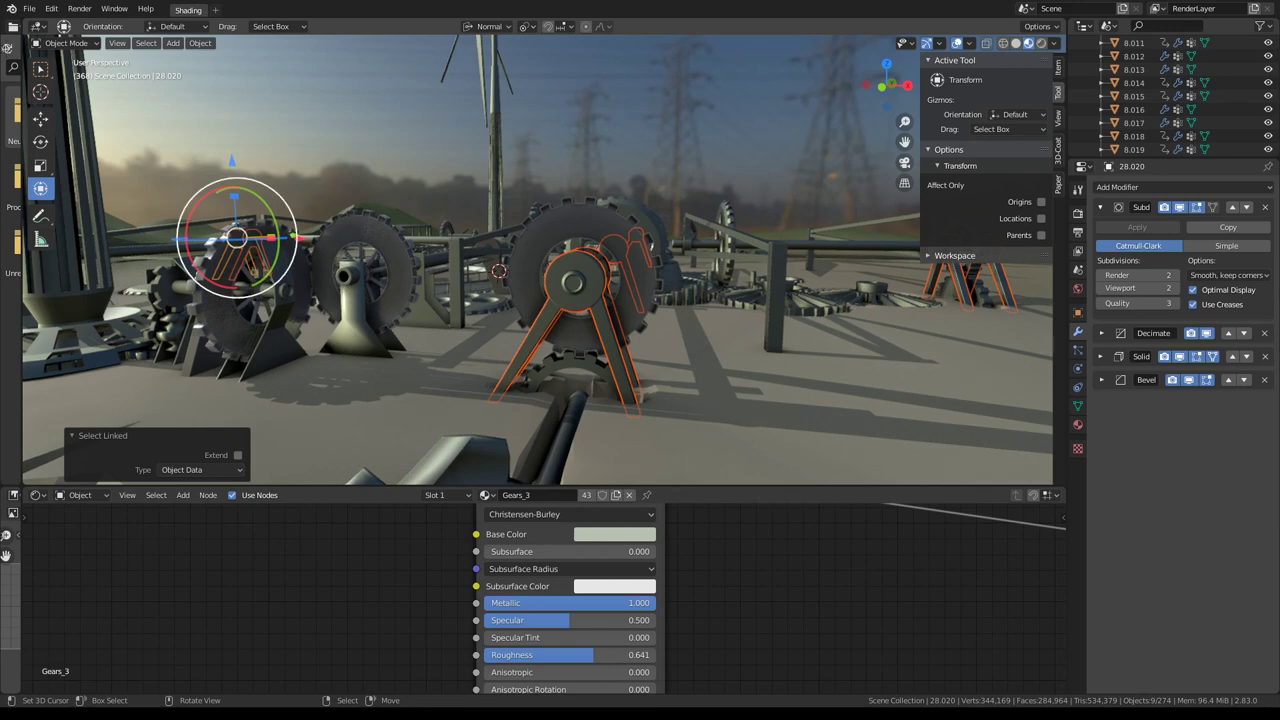
Select the front gear stand and orbit to face it head-on.
{"action": "mouse_move", "coordinate": [371, 190]}
{"action": "middle_mouse_down"}
{"action": "mouse_move", "coordinate": [597, 276]}
{"action": "mouse_move", "coordinate": [579, 328]}
{"action": "middle_mouse_up"}
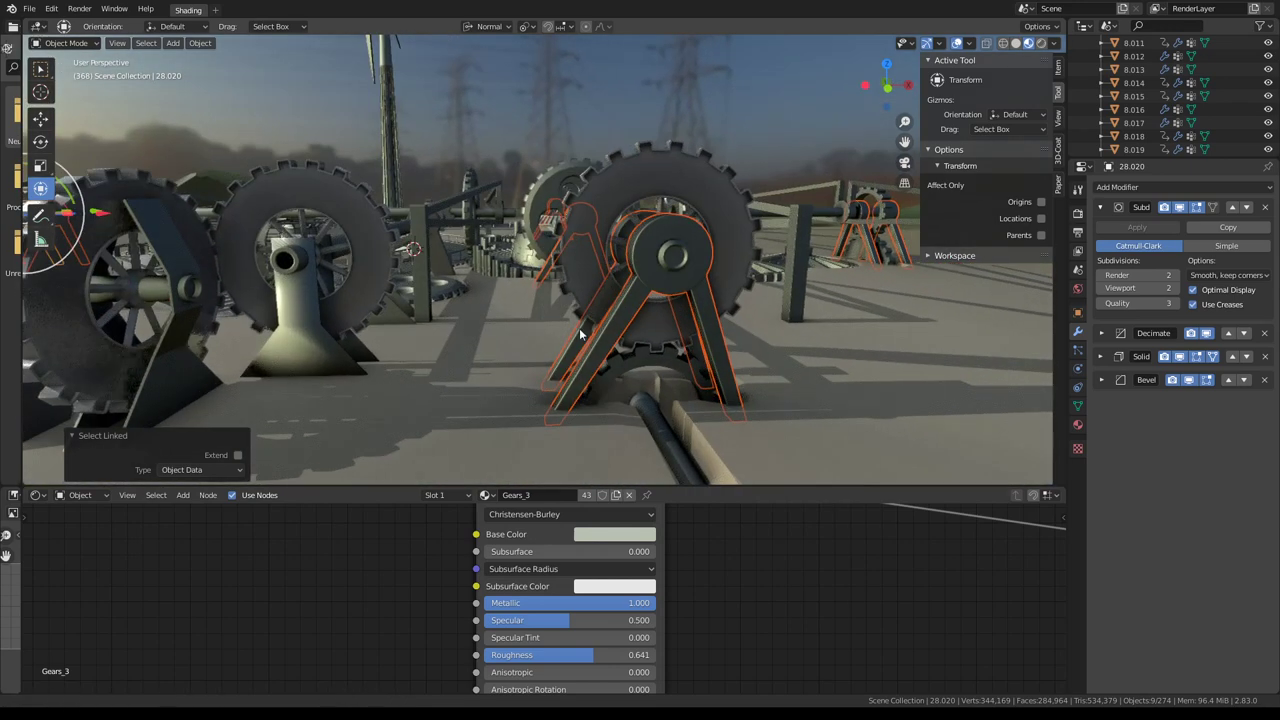
{"action": "scroll", "coordinate": [579, 328], "scroll_direction": "up", "scroll_amount": 3}
{"action": "left_click", "coordinate": [558, 432]}
{"action": "middle_click_drag", "start_coordinate": [558, 432], "coordinate": [533, 371]}
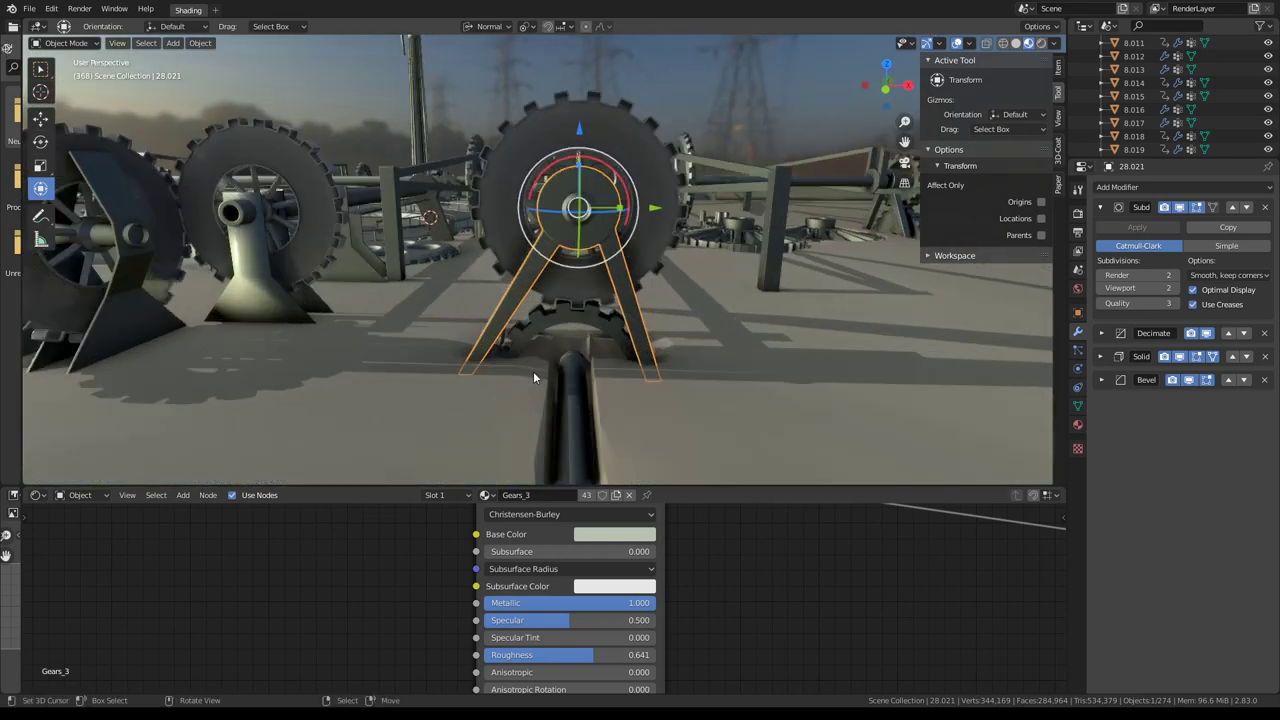
In Edit Mode, offset the stand's leg faces along their normals, then return to Object Mode.
{"action": "key", "text": "Tab"}
{"action": "key", "text": "e"}
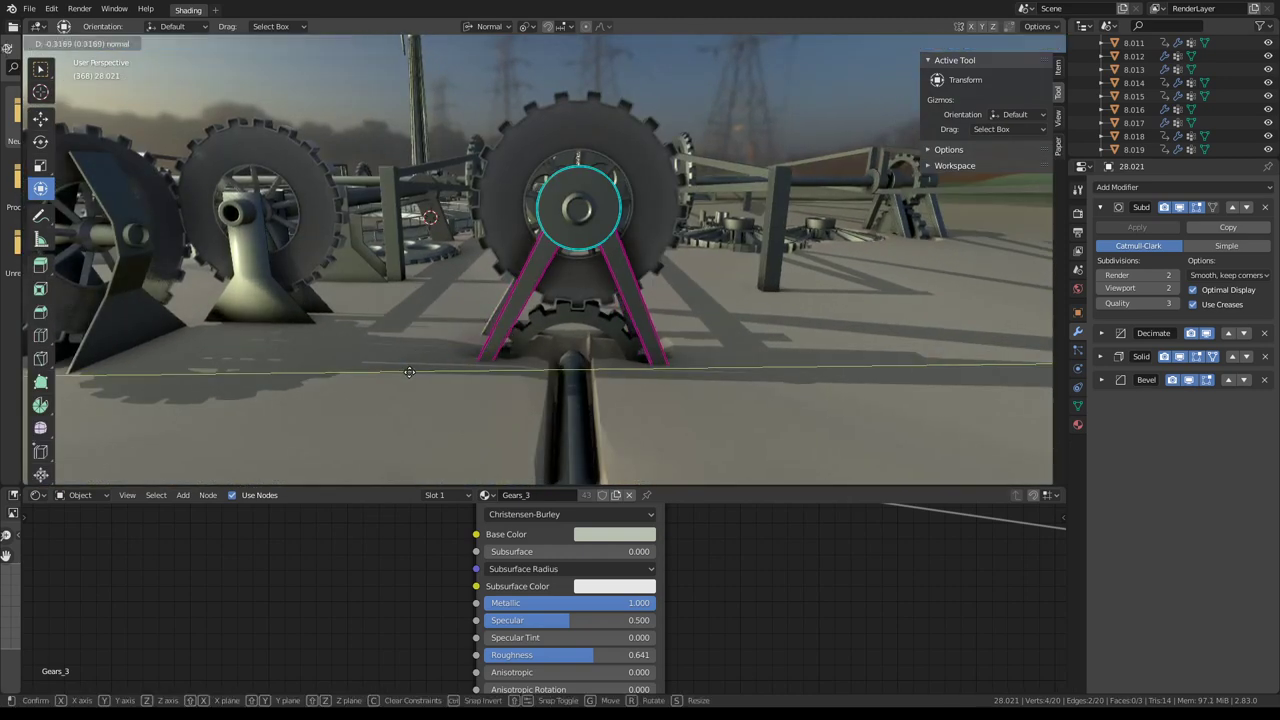
{"action": "left_click", "coordinate": [409, 372]}
{"action": "key", "text": "g"}
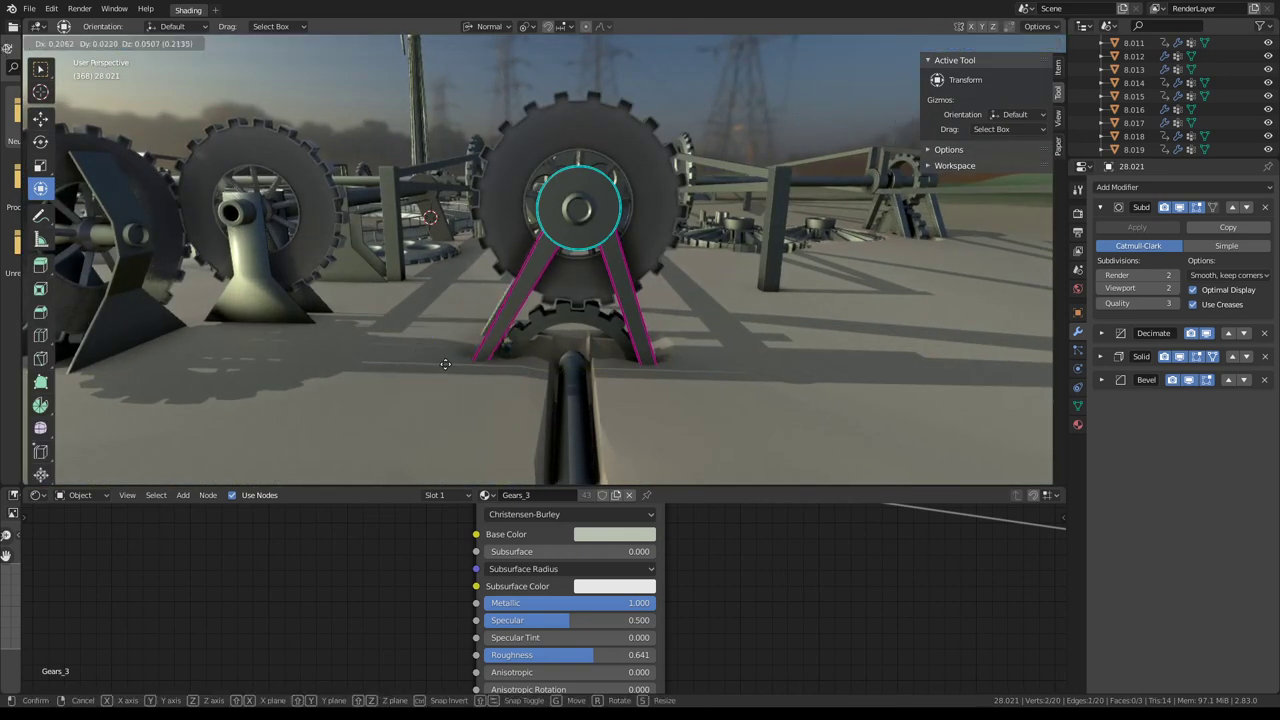
{"action": "left_click", "coordinate": [426, 368]}
{"action": "left_click_drag", "start_coordinate": [401, 371], "coordinate": [405, 371]}
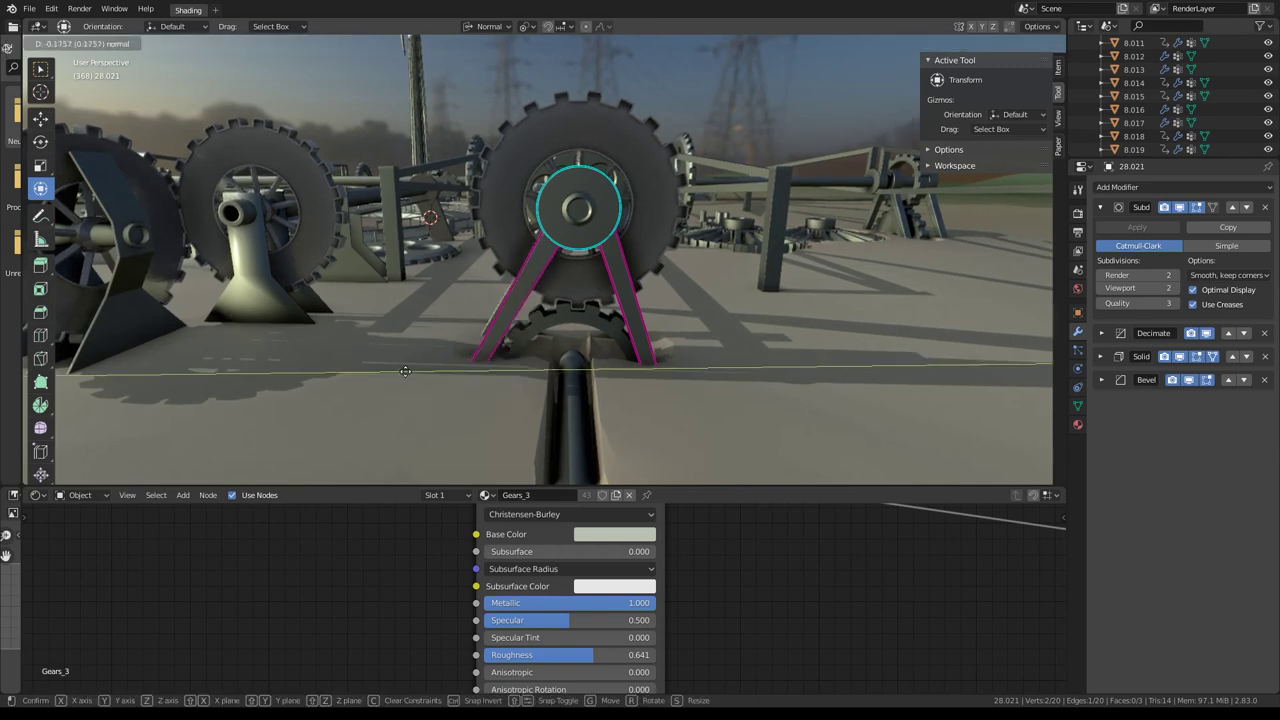
{"action": "left_click", "coordinate": [423, 374]}
{"action": "key", "text": "Tab"}
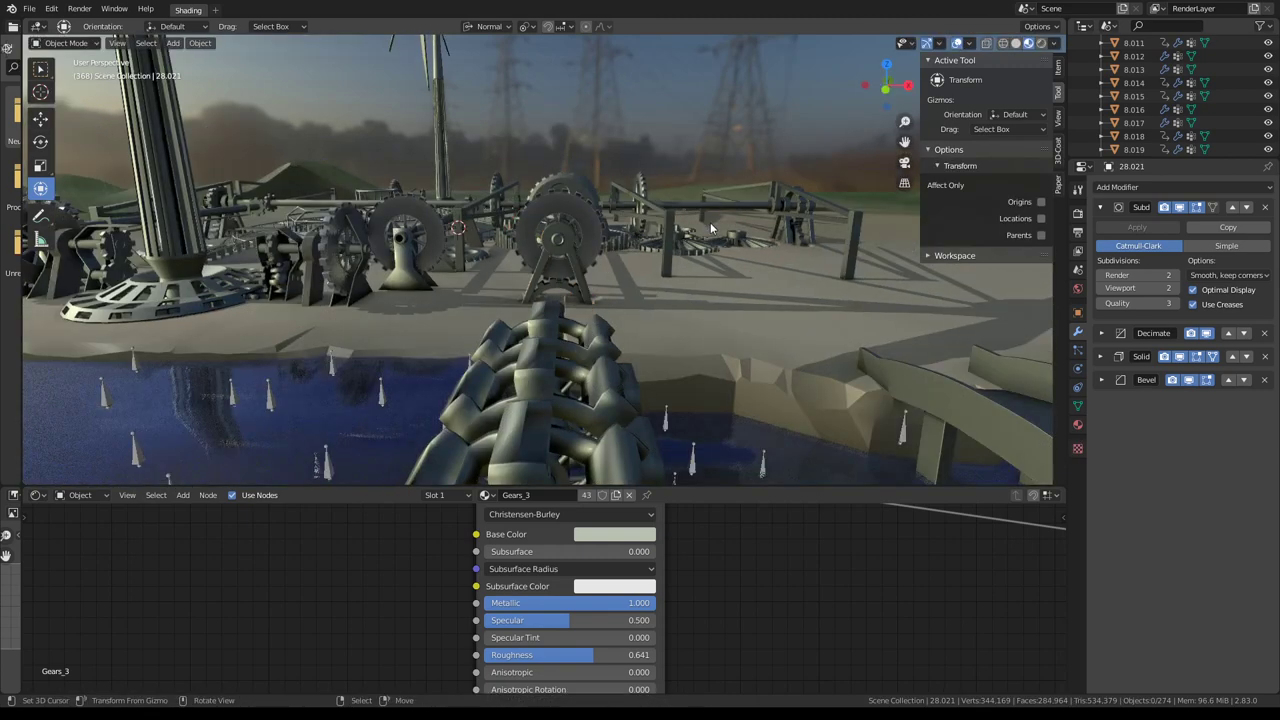
{"action": "mouse_move", "coordinate": [710, 222]}
{"action": "middle_mouse_down"}
{"action": "mouse_move", "coordinate": [620, 235]}
{"action": "mouse_move", "coordinate": [504, 207]}
{"action": "mouse_move", "coordinate": [769, 262]}
{"action": "mouse_move", "coordinate": [708, 263]}
{"action": "mouse_move", "coordinate": [813, 232]}
{"action": "mouse_move", "coordinate": [507, 256]}
{"action": "middle_mouse_up"}
Isolate the central gear stand in local view with X-ray, checking it from the sides and back.
{"action": "left_click", "coordinate": [537, 250]}
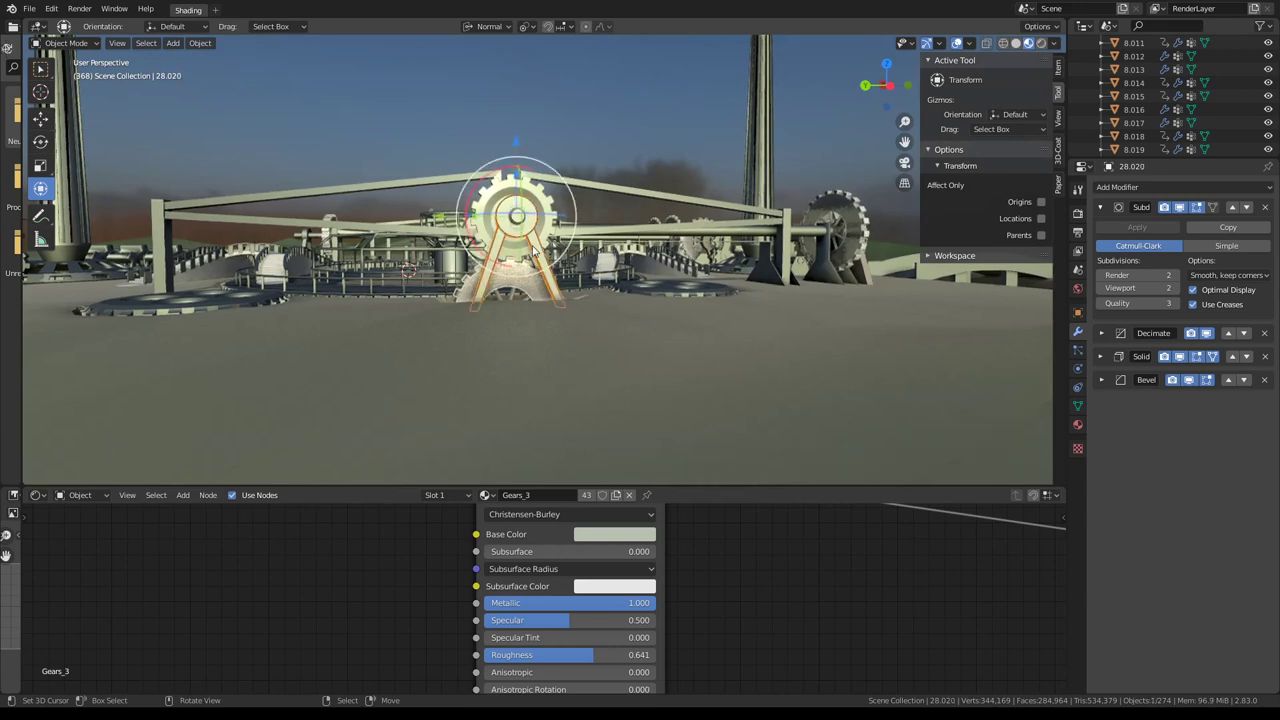
{"action": "key", "text": "KP_Divide"}
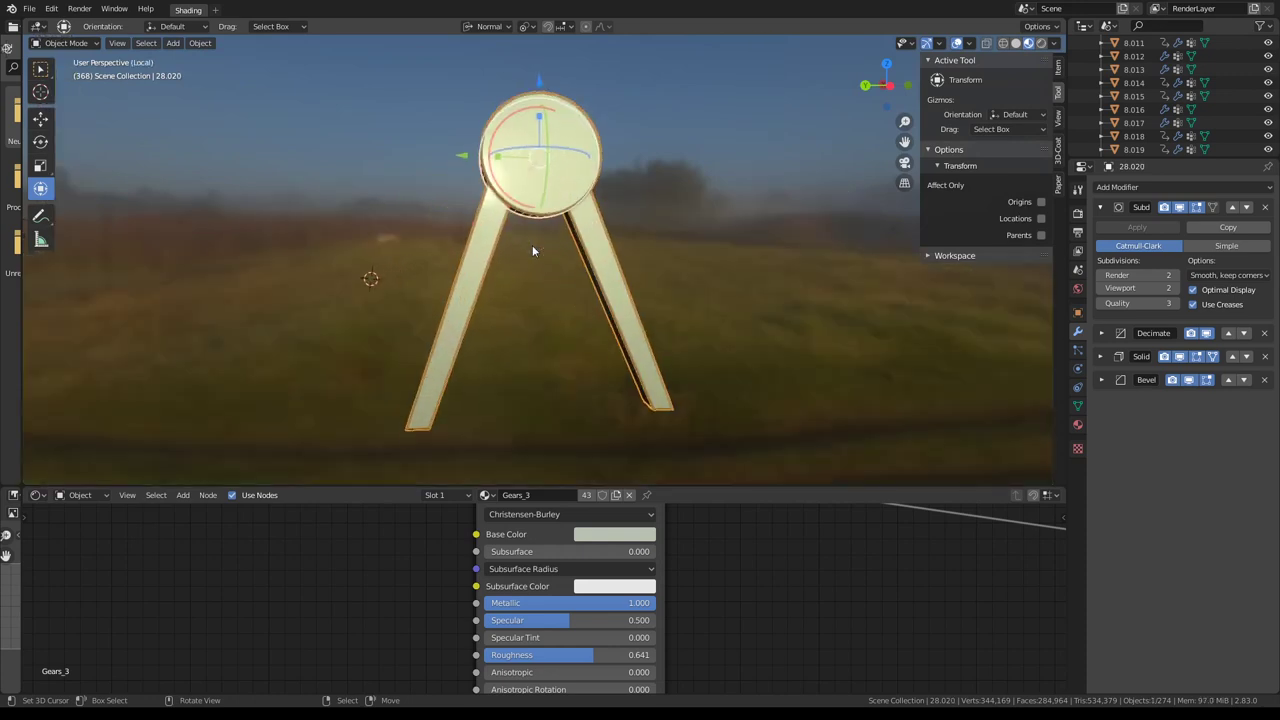
{"action": "key", "text": "shift+z"}
{"action": "key", "text": "KP_3"}
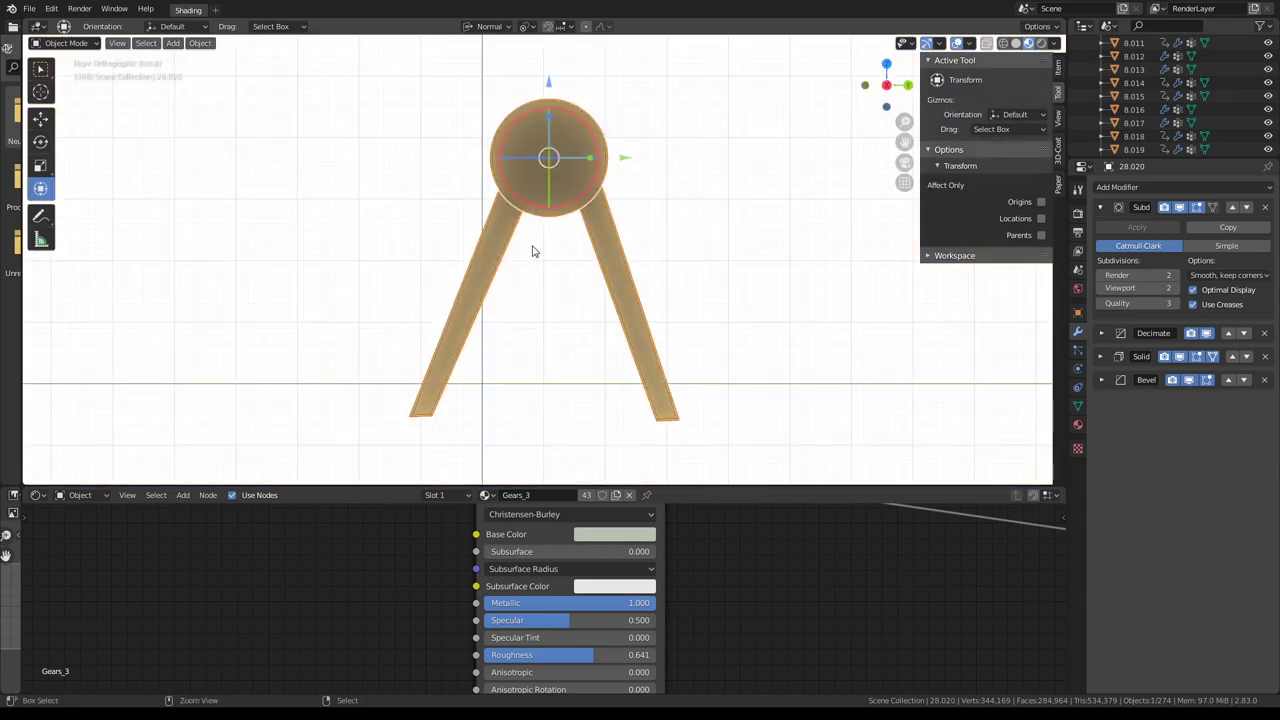
{"action": "key", "text": "ctrl+KP_1"}
{"action": "key", "text": "ctrl+KP_3"}
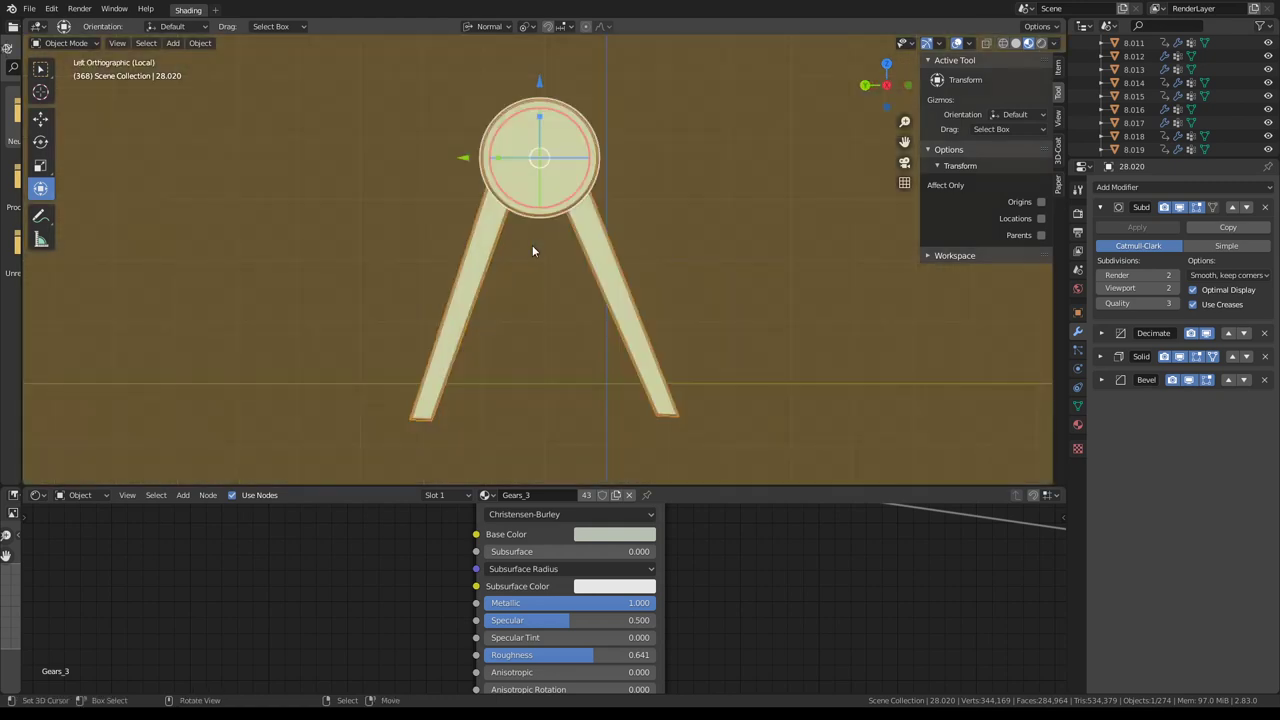
In Edit Mode, select the right leg, scale it along X and rotate it.
{"action": "key", "text": "Tab"}
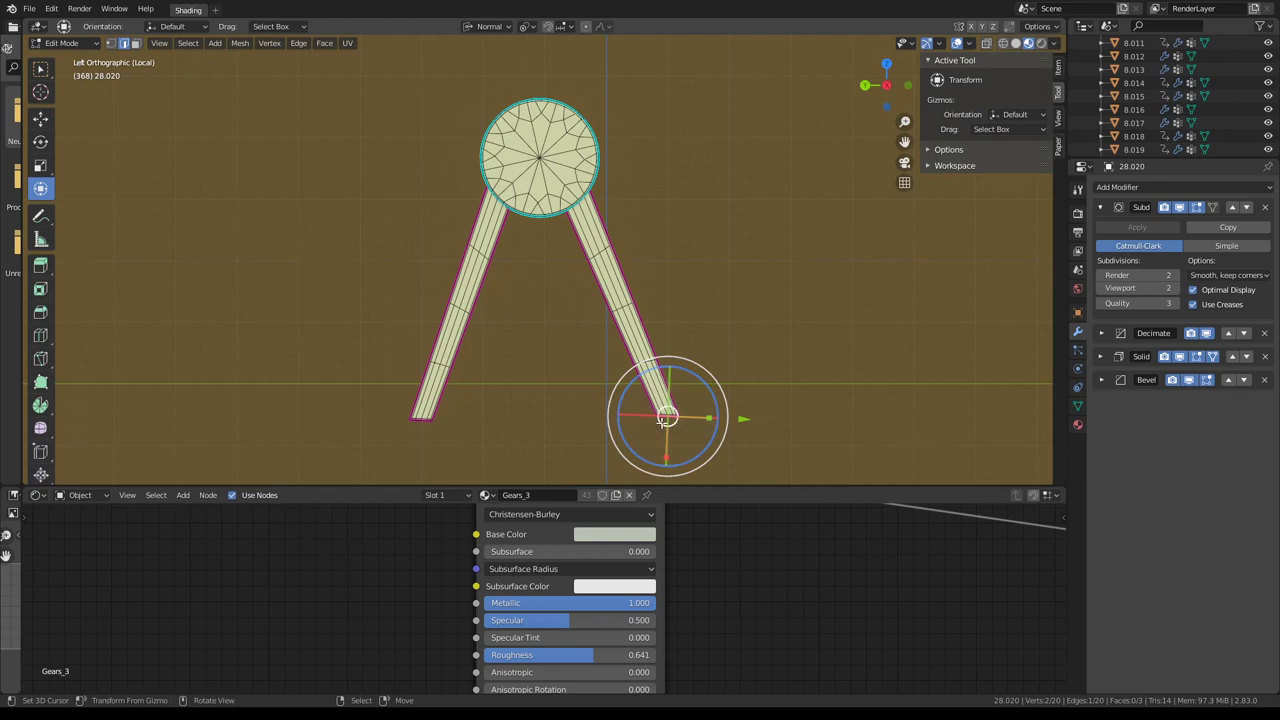
{"action": "key", "text": "ctrl+l"}
{"action": "key", "text": "s"}
{"action": "key", "text": "x"}
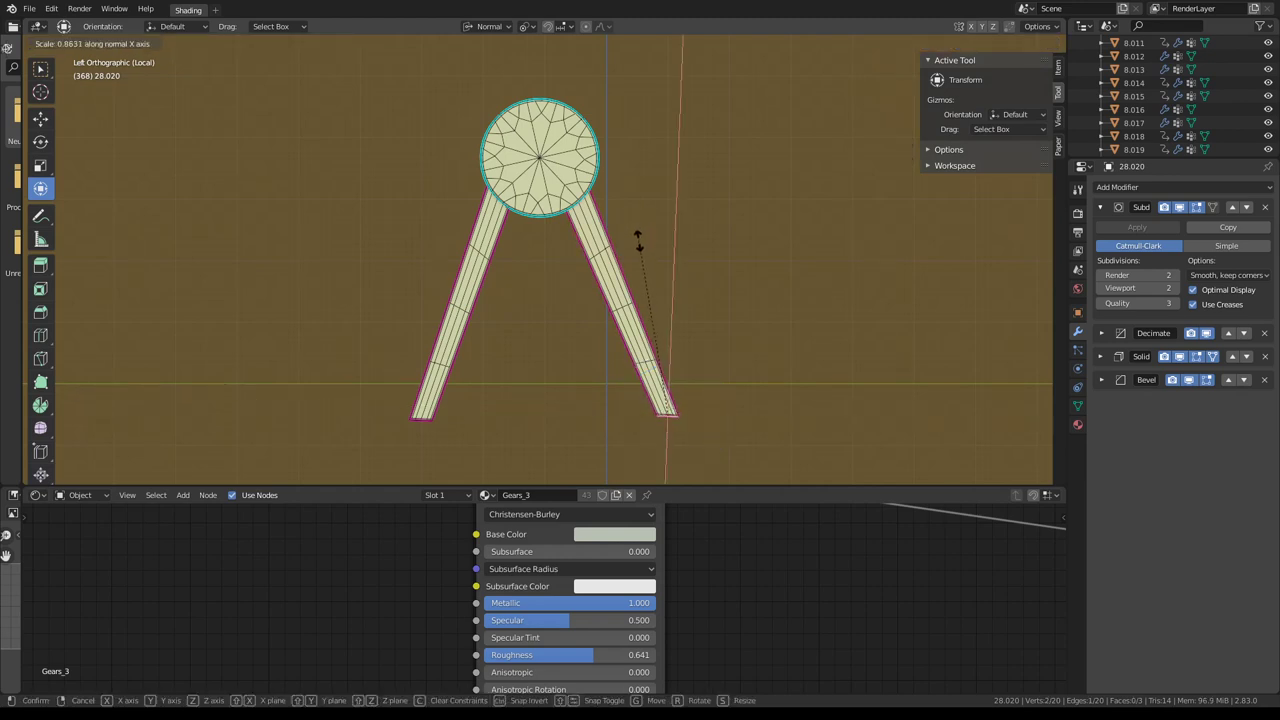
{"action": "type", "text": "0"}
{"action": "key", "text": "Return"}
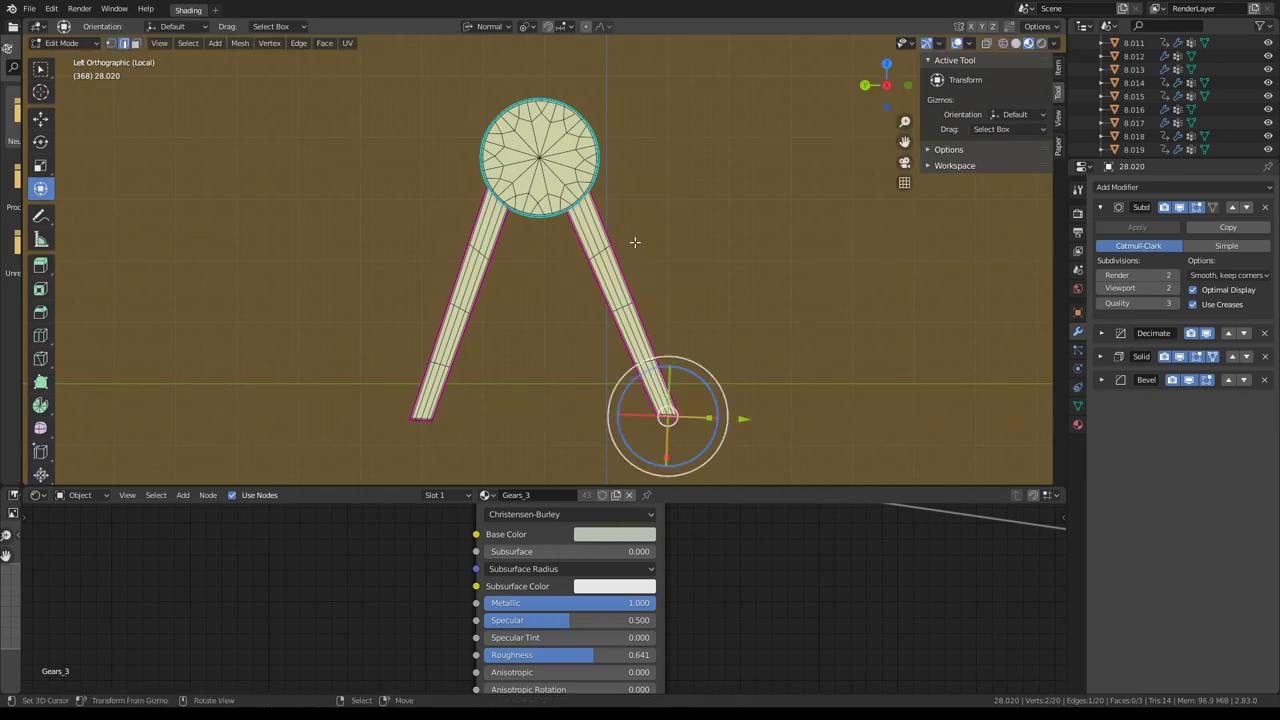
{"action": "scroll", "coordinate": [634, 253], "scroll_direction": "up", "scroll_amount": 2}
{"action": "scroll", "coordinate": [604, 220], "scroll_direction": "up", "scroll_amount": 2}
{"action": "key", "text": "r"}
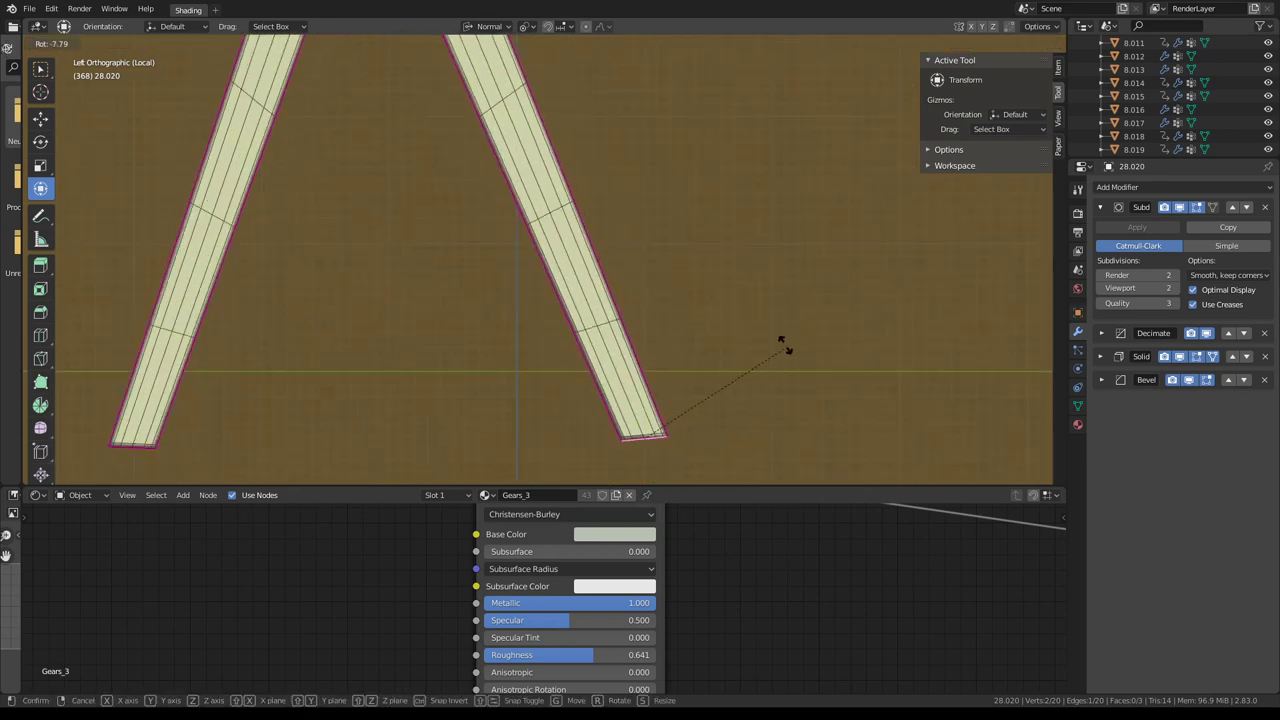
{"action": "left_click", "coordinate": [776, 358]}
{"action": "key", "text": "s"}
{"action": "key", "text": "x"}
{"action": "key", "text": "Escape"}
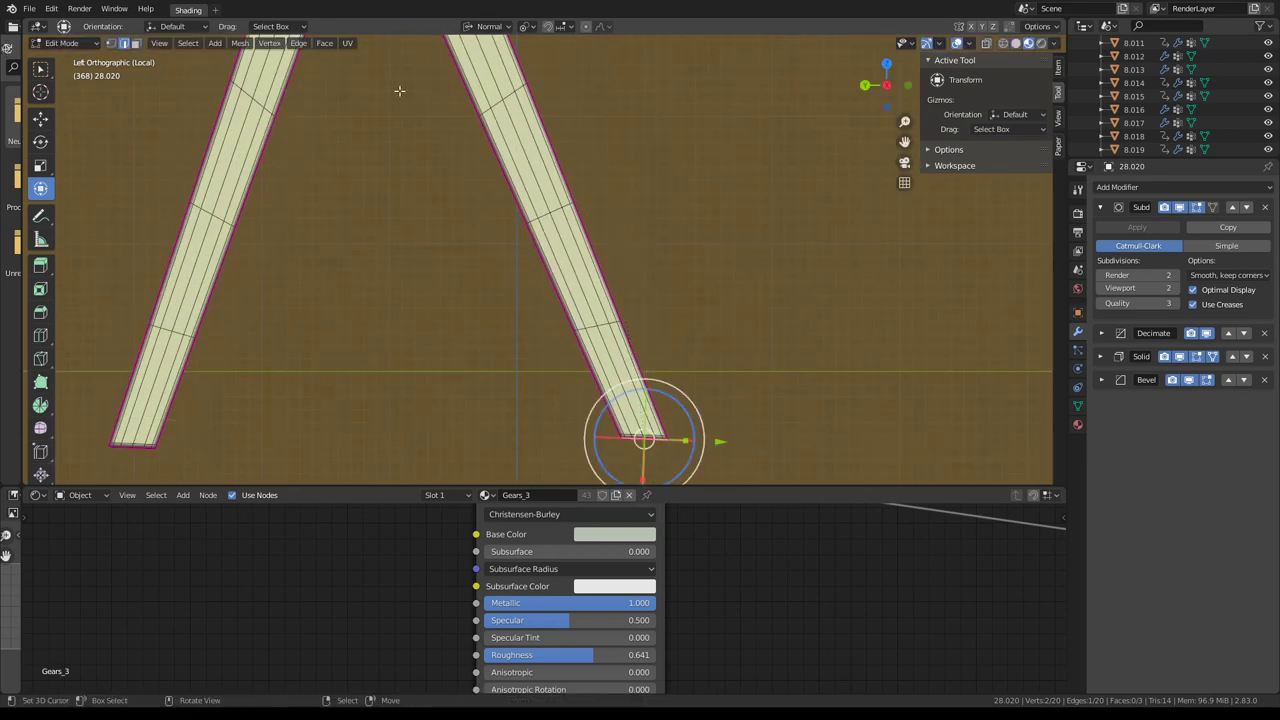
Change the pivot point and flatten both leg bottoms with a Y scale of 0.
{"action": "left_click", "coordinate": [526, 27]}
{"action": "left_click", "coordinate": [554, 86]}
{"action": "scroll", "coordinate": [400, 300], "scroll_direction": "down", "scroll_amount": 1}
{"action": "left_click", "coordinate": [201, 414], "text": "shift"}
{"action": "key", "text": "s"}
{"action": "key", "text": "y"}
{"action": "key", "text": "y"}
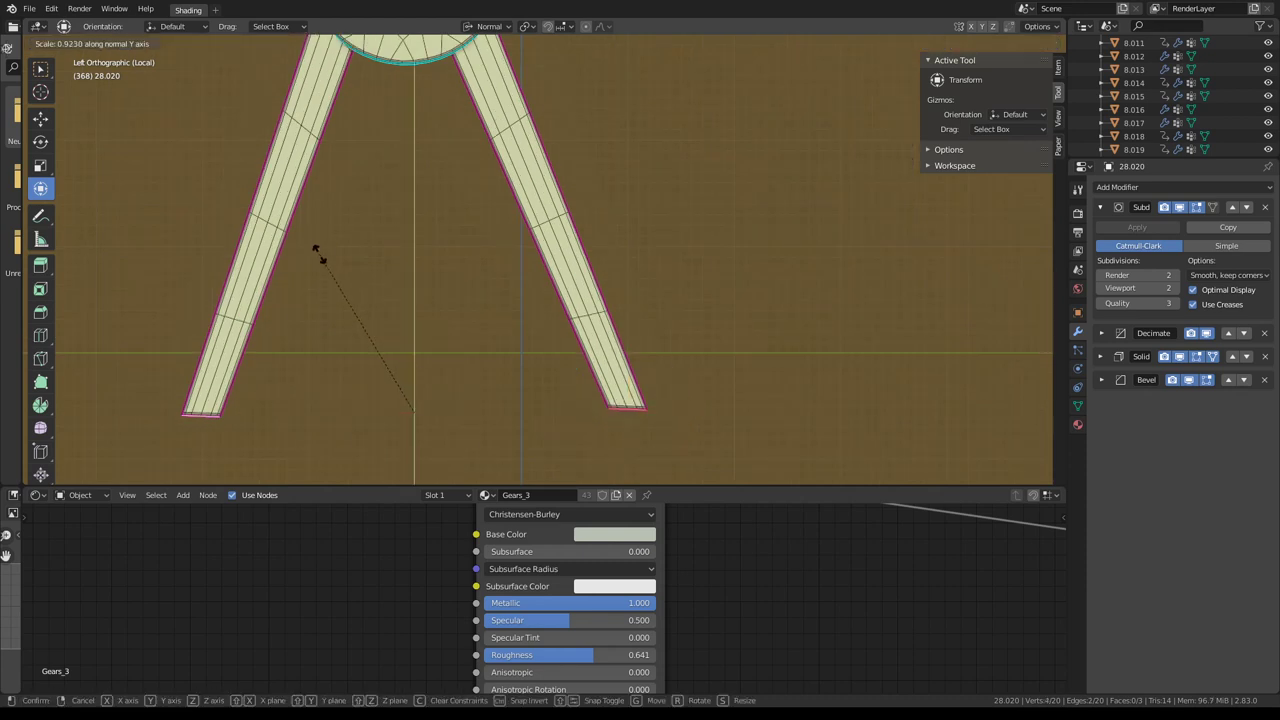
{"action": "type", "text": "0"}
{"action": "key", "text": "Return"}
Try sliding the right leg's bottom edge, cancel it, and return to Object Mode.
{"action": "middle_click_drag", "start_coordinate": [394, 286], "coordinate": [608, 229], "text": "shift"}
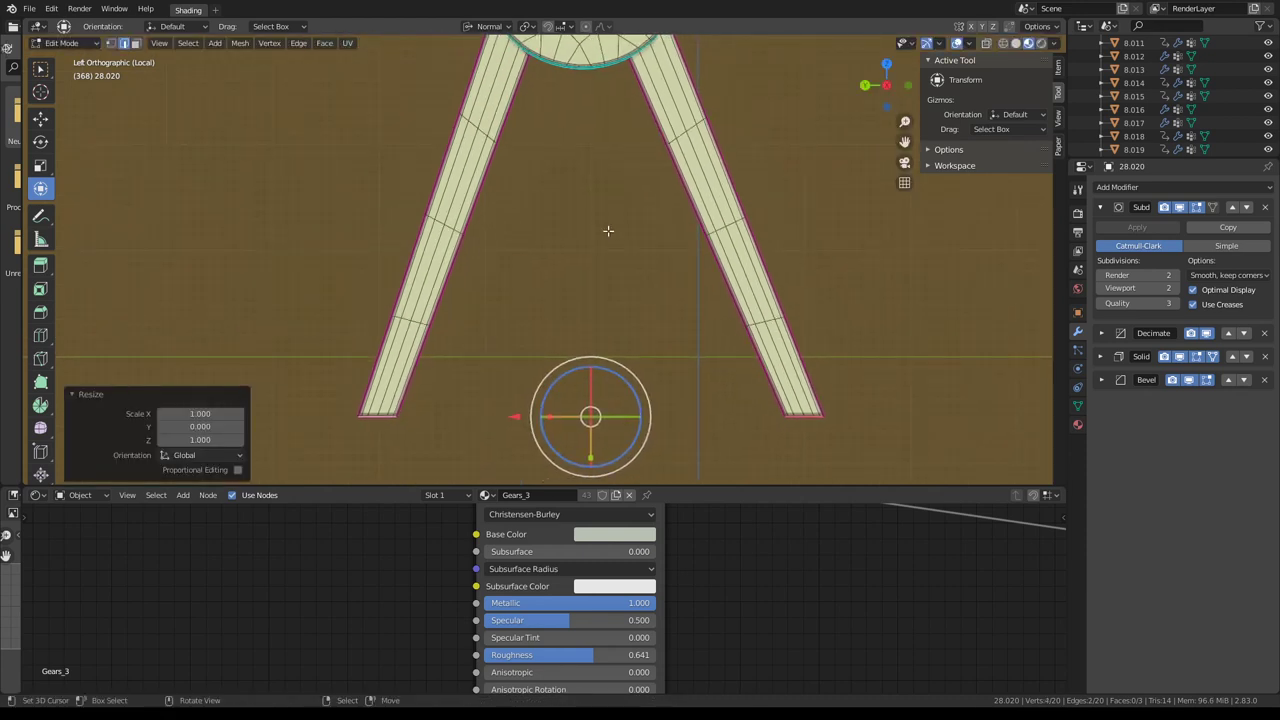
{"action": "scroll", "coordinate": [608, 229], "scroll_direction": "down", "scroll_amount": 2}
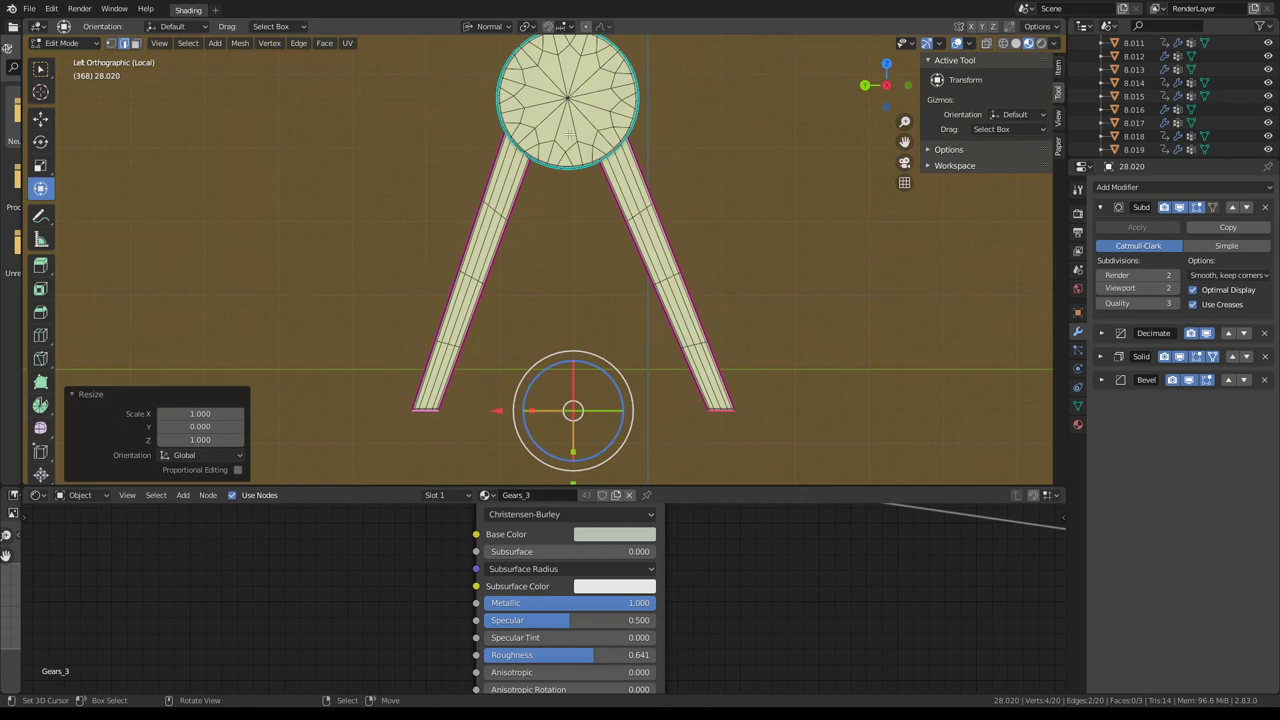
{"action": "left_click", "coordinate": [717, 411]}
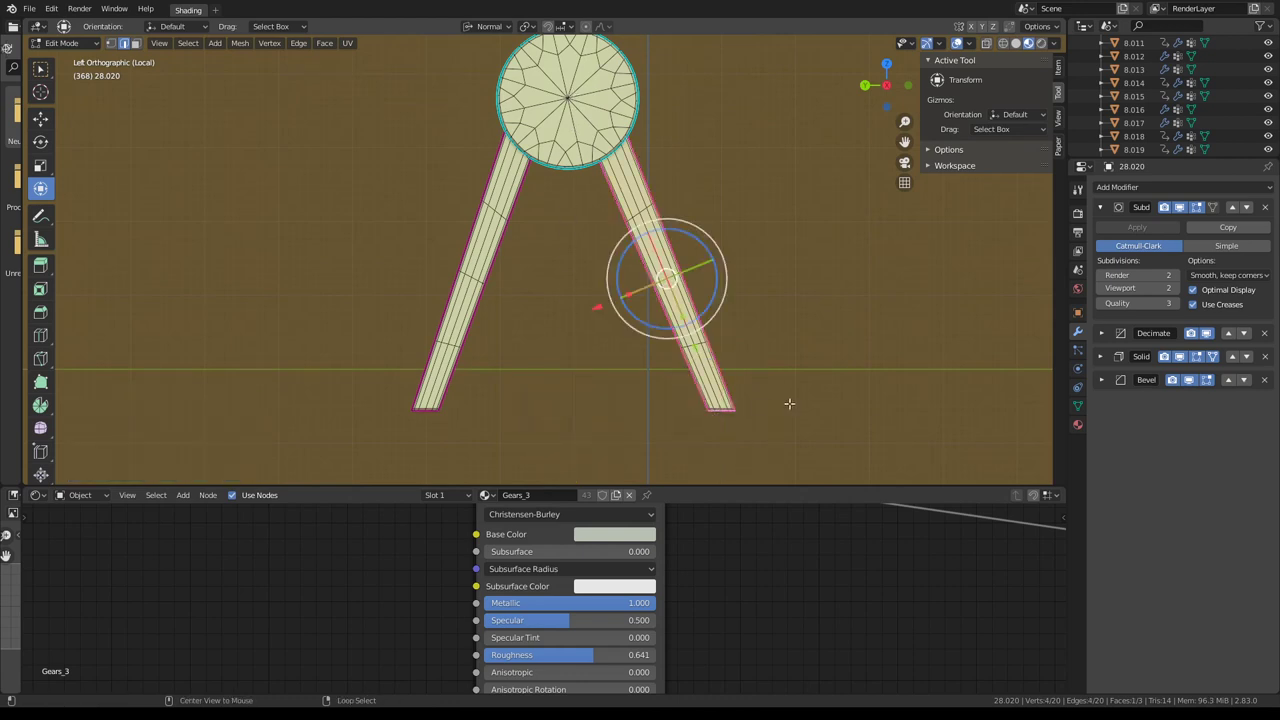
{"action": "left_click_drag", "start_coordinate": [643, 410], "coordinate": [588, 409]}
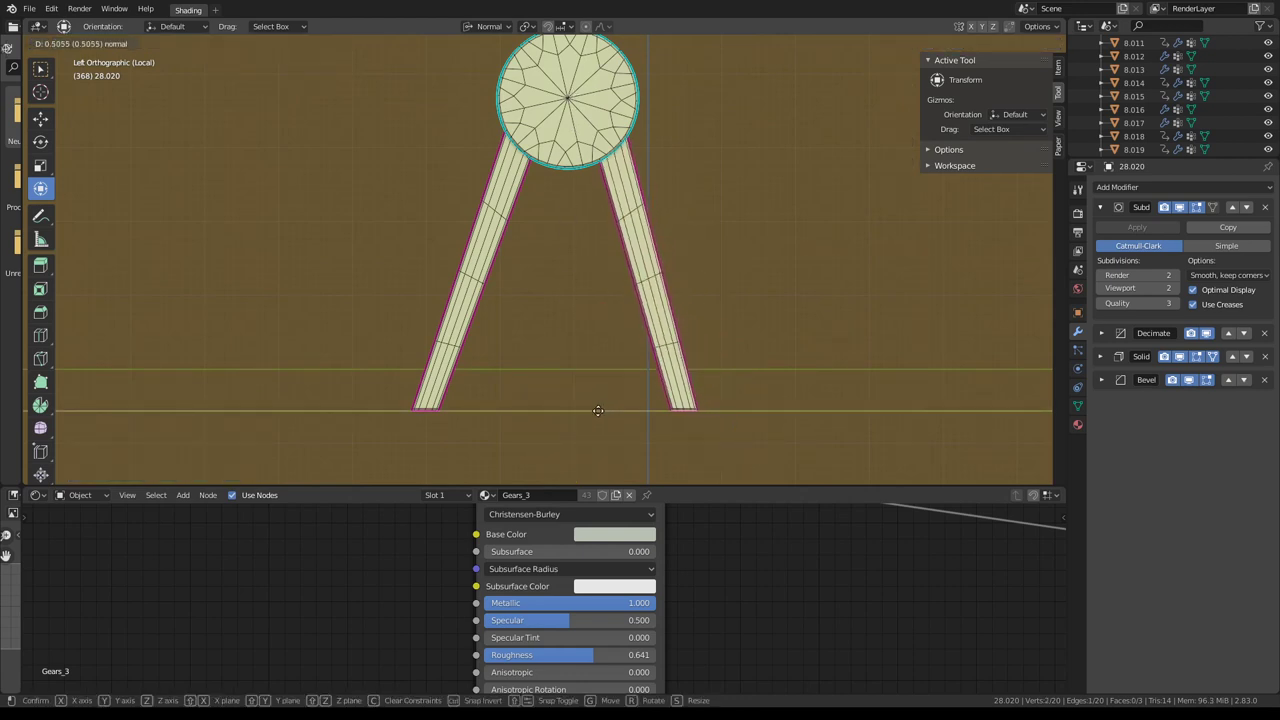
{"action": "key", "text": "Escape"}
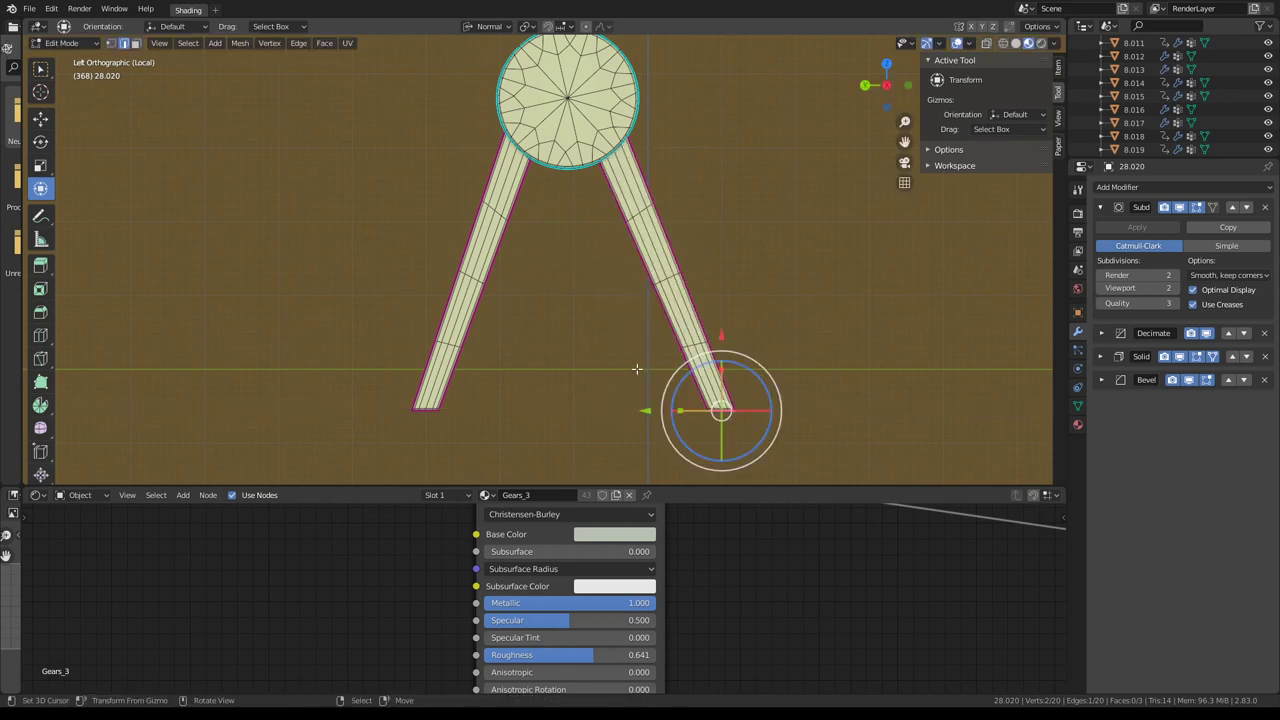
{"action": "key", "text": "Tab"}
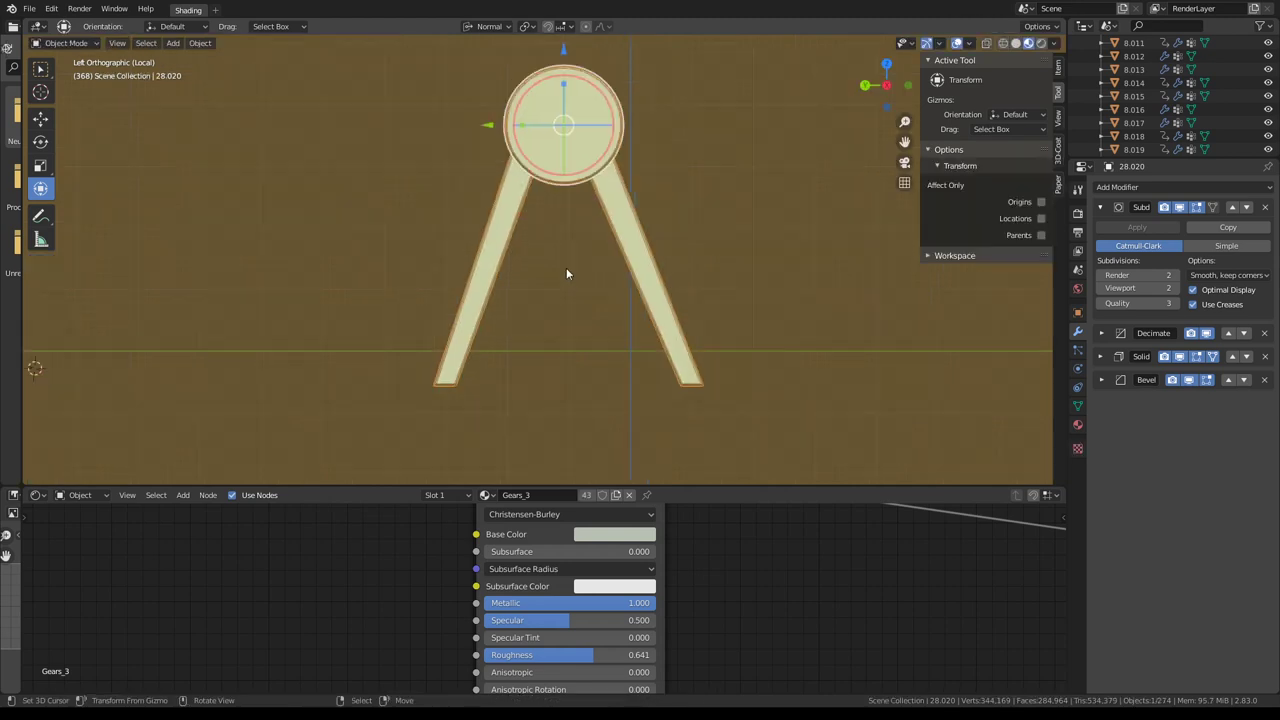
Leave local view and select the central railed platform's cage.
{"action": "mouse_move", "coordinate": [552, 261]}
{"action": "middle_mouse_down"}
{"action": "mouse_move", "coordinate": [760, 314]}
{"action": "mouse_move", "coordinate": [759, 206]}
{"action": "mouse_move", "coordinate": [845, 125]}
{"action": "mouse_move", "coordinate": [903, 133]}
{"action": "mouse_move", "coordinate": [818, 157]}
{"action": "mouse_move", "coordinate": [665, 300]}
{"action": "mouse_move", "coordinate": [621, 268]}
{"action": "mouse_move", "coordinate": [464, 265]}
{"action": "middle_mouse_up"}
{"action": "key", "text": "KP_Divide"}
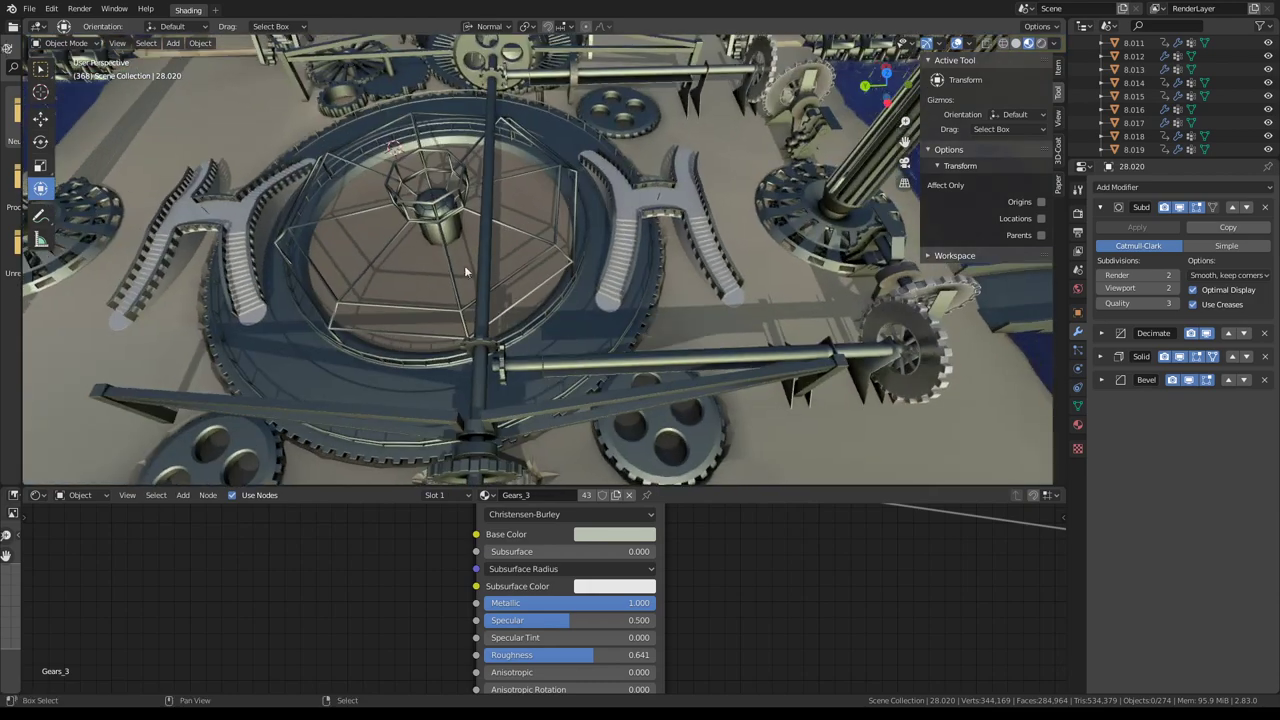
{"action": "scroll", "coordinate": [584, 244], "scroll_direction": "up", "scroll_amount": 5}
{"action": "middle_click_drag", "start_coordinate": [584, 244], "coordinate": [626, 178]}
{"action": "left_click", "coordinate": [625, 187]}
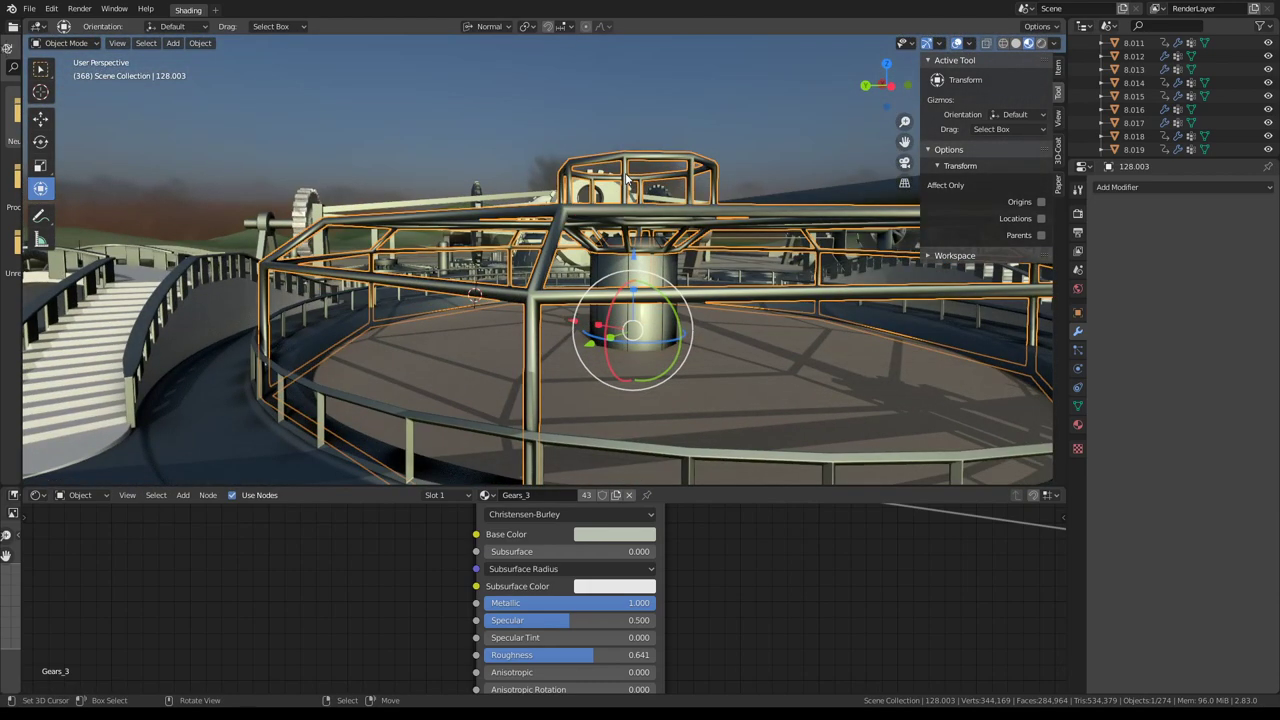
{"action": "scroll", "coordinate": [626, 178], "scroll_direction": "up", "scroll_amount": 3}
{"action": "scroll", "coordinate": [626, 178], "scroll_direction": "up", "scroll_amount": 2}
Add a Bevel limited by angle with 2 segments, profile 1 and 0.03 offset.
{"action": "left_click", "coordinate": [1176, 187]}
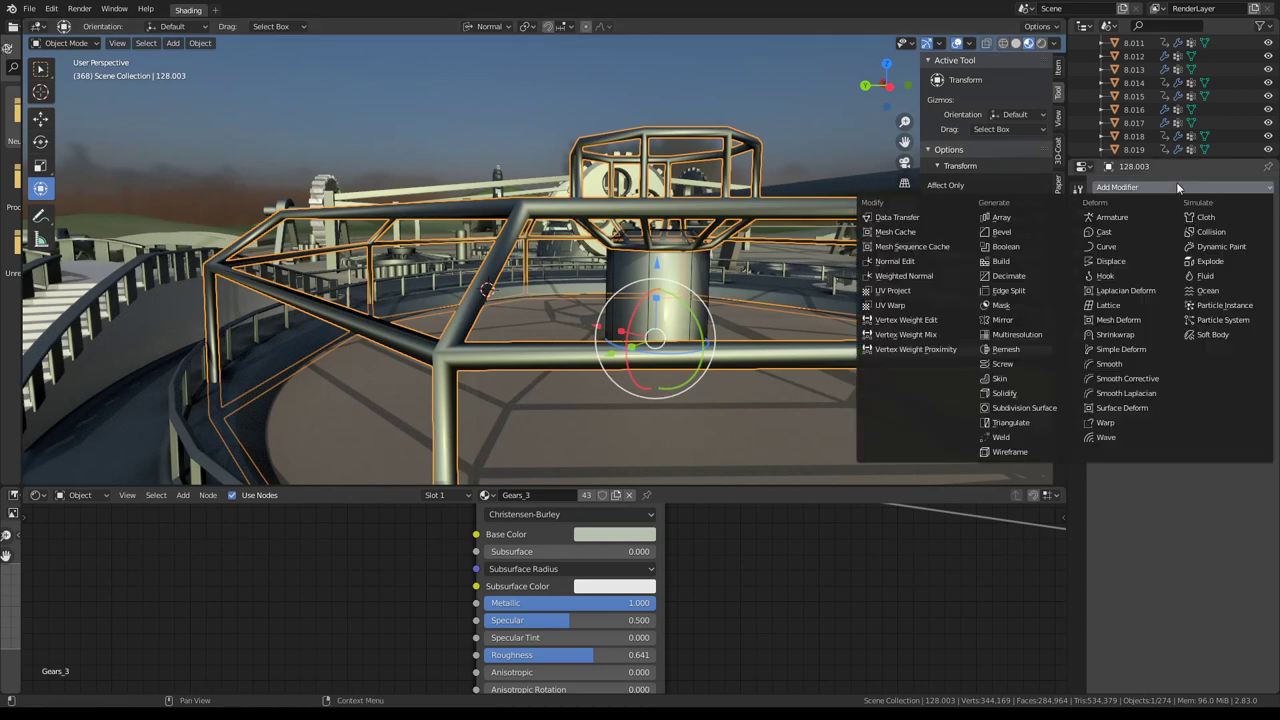
{"action": "left_click", "coordinate": [1025, 231]}
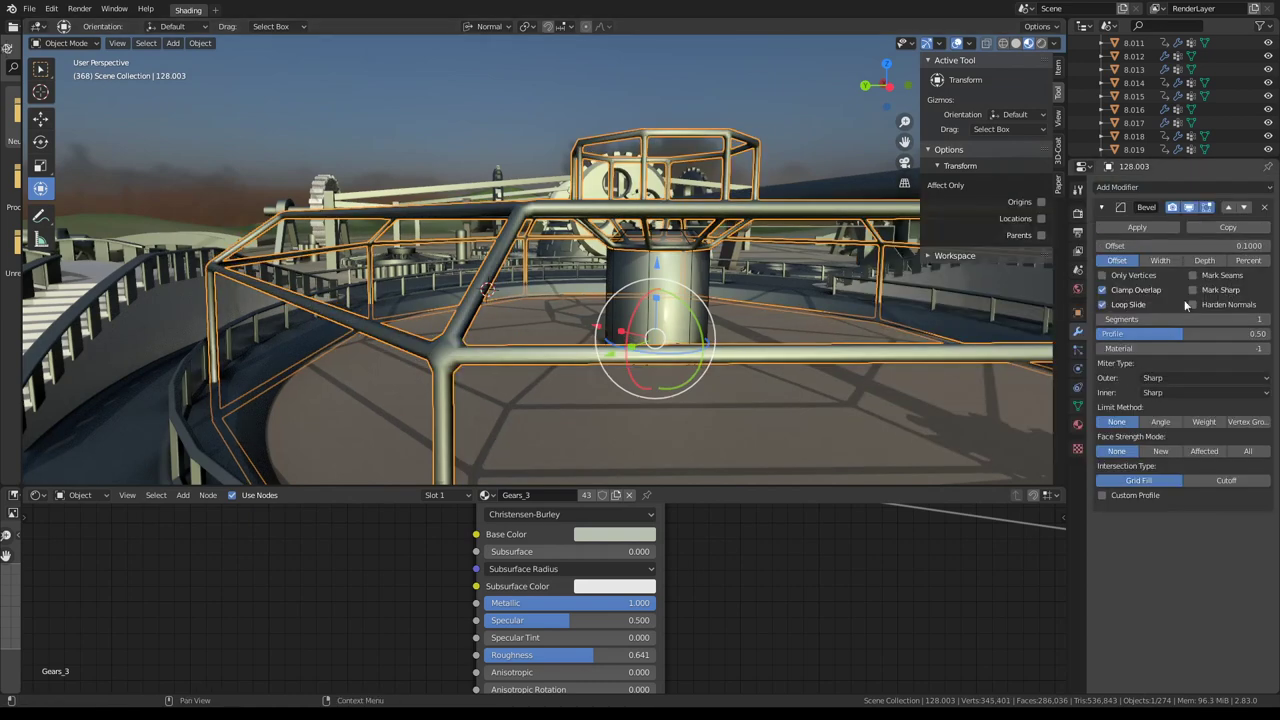
{"action": "left_click", "coordinate": [1162, 425]}
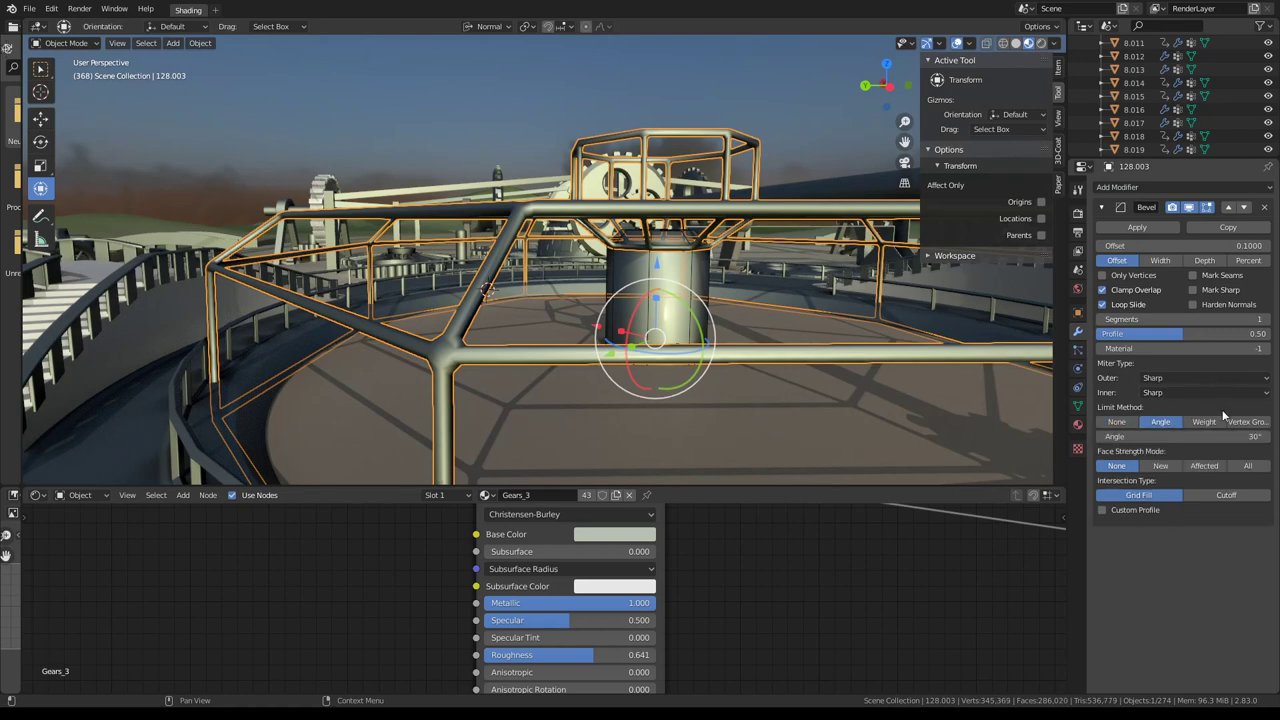
{"action": "left_click", "coordinate": [1266, 321]}
{"action": "middle_click_drag", "start_coordinate": [850, 280], "coordinate": [757, 234]}
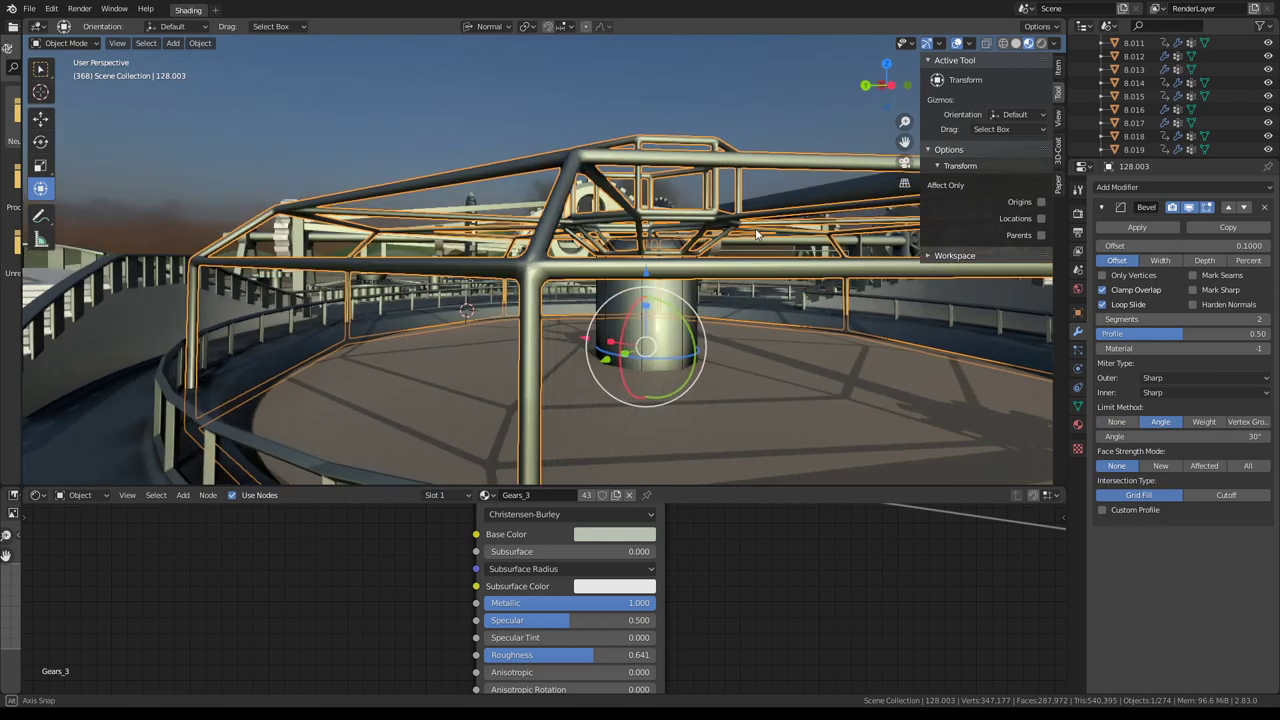
{"action": "left_click_drag", "start_coordinate": [1180, 333], "coordinate": [1262, 333]}
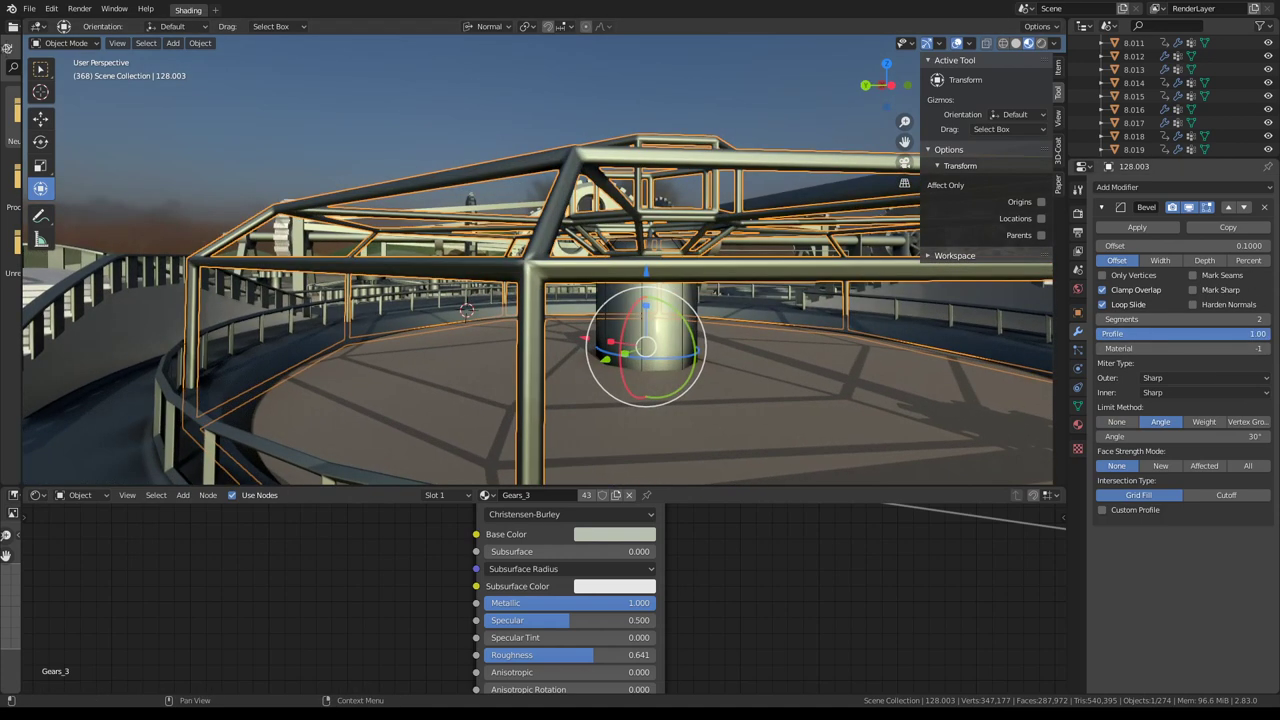
{"action": "mouse_move", "coordinate": [1243, 245]}
{"action": "left_mouse_down"}
{"action": "mouse_move", "coordinate": [1262, 245]}
{"action": "mouse_move", "coordinate": [1243, 245]}
{"action": "left_mouse_up"}
{"action": "type", "text": "0.0300"}
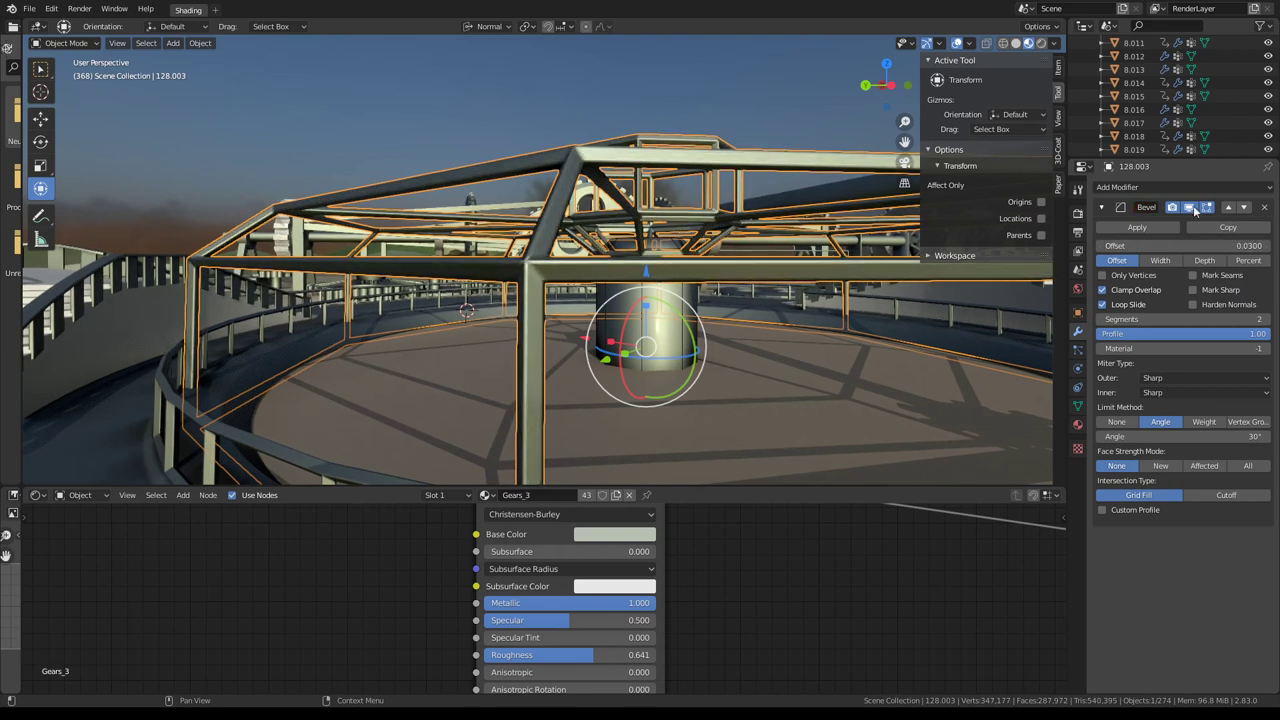
{"action": "left_click", "coordinate": [1191, 208]}
{"action": "left_click", "coordinate": [1190, 208]}
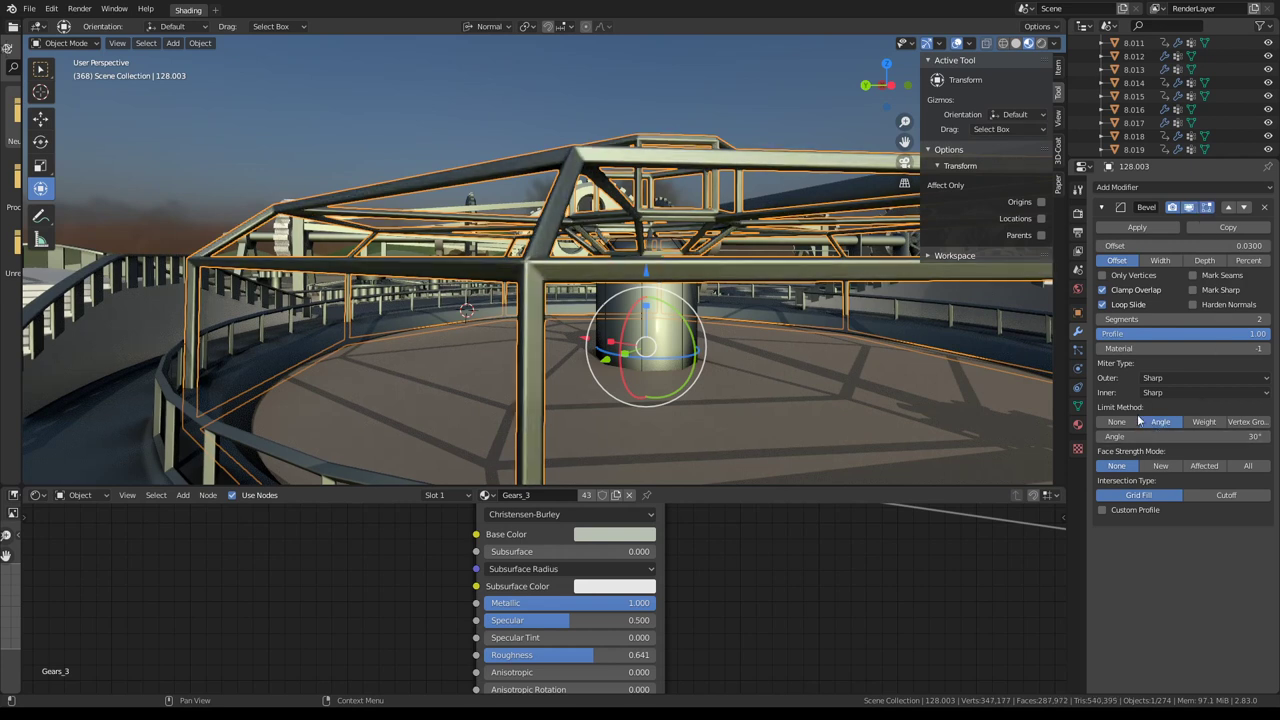
Copy the bevel and set the copy to 1 segment, profile 0.54, offset 0.007.
{"action": "left_click", "coordinate": [1244, 231]}
{"action": "left_click", "coordinate": [1099, 207]}
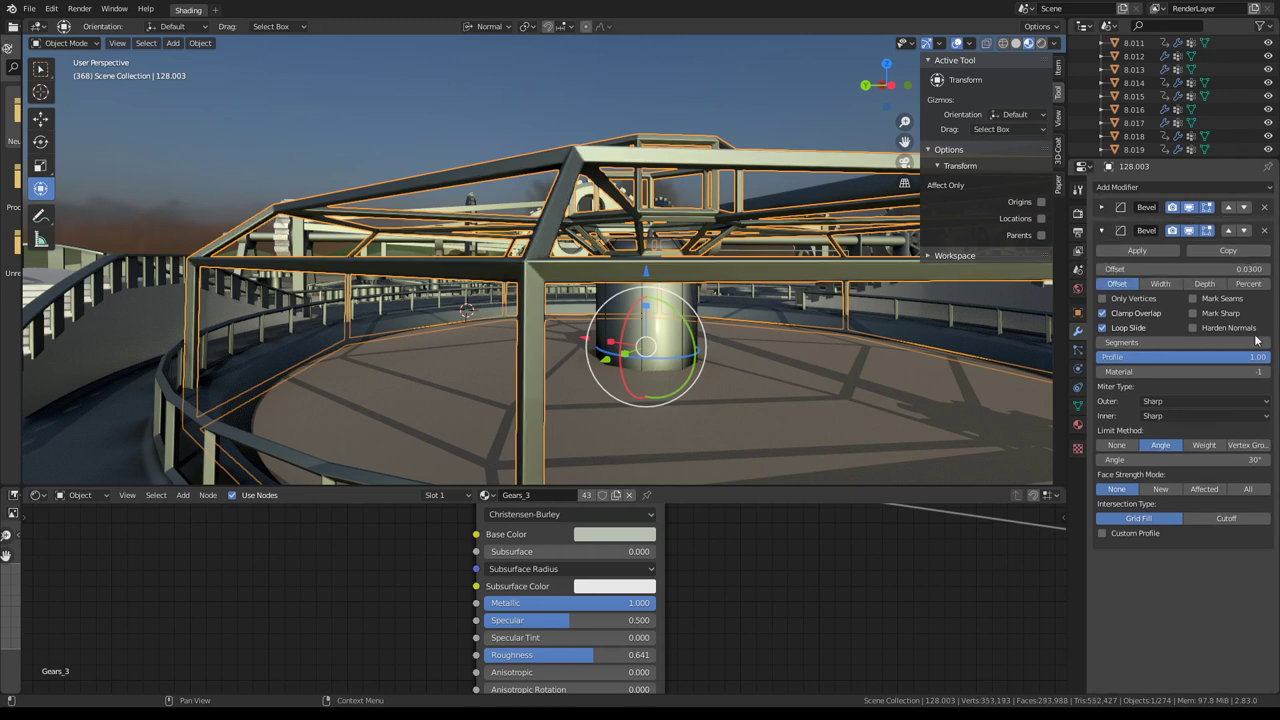
{"action": "left_click", "coordinate": [1101, 343]}
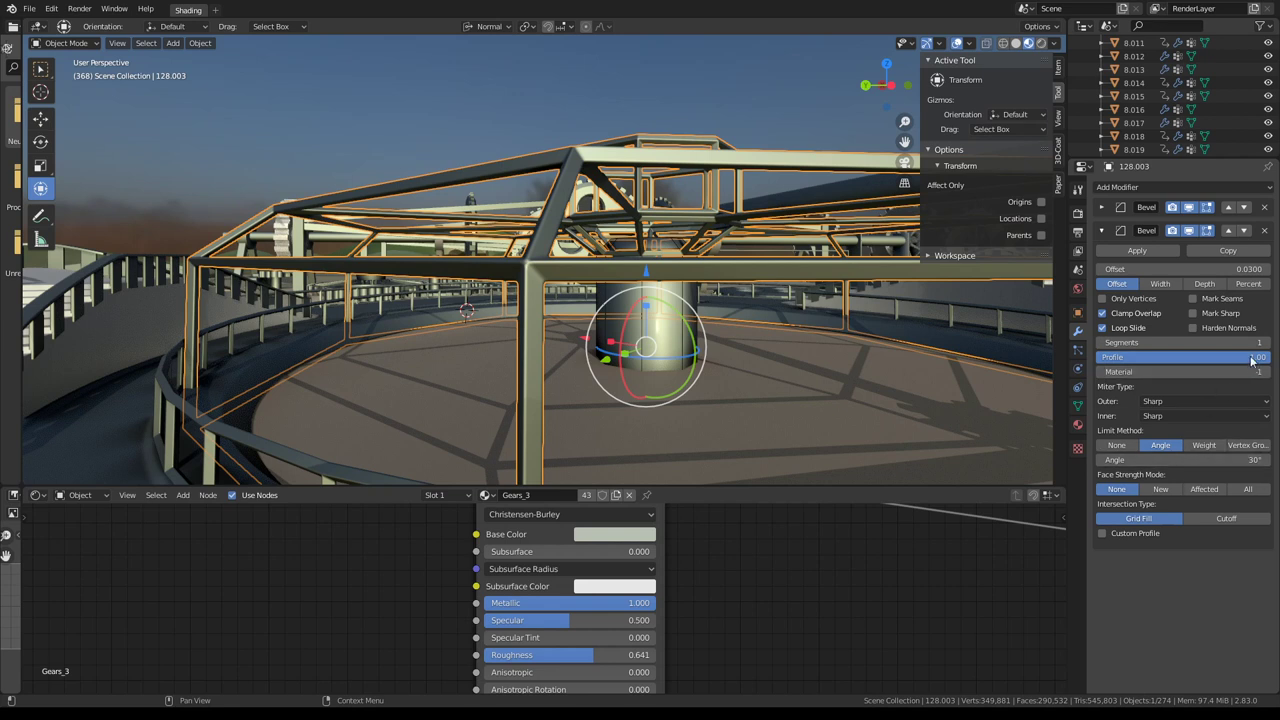
{"action": "mouse_move", "coordinate": [1257, 360]}
{"action": "left_mouse_down"}
{"action": "mouse_move", "coordinate": [1268, 360]}
{"action": "mouse_move", "coordinate": [1189, 357]}
{"action": "left_mouse_up"}
{"action": "mouse_move", "coordinate": [1185, 269]}
{"action": "left_mouse_down"}
{"action": "mouse_move", "coordinate": [1200, 269]}
{"action": "mouse_move", "coordinate": [1175, 269]}
{"action": "left_mouse_up"}
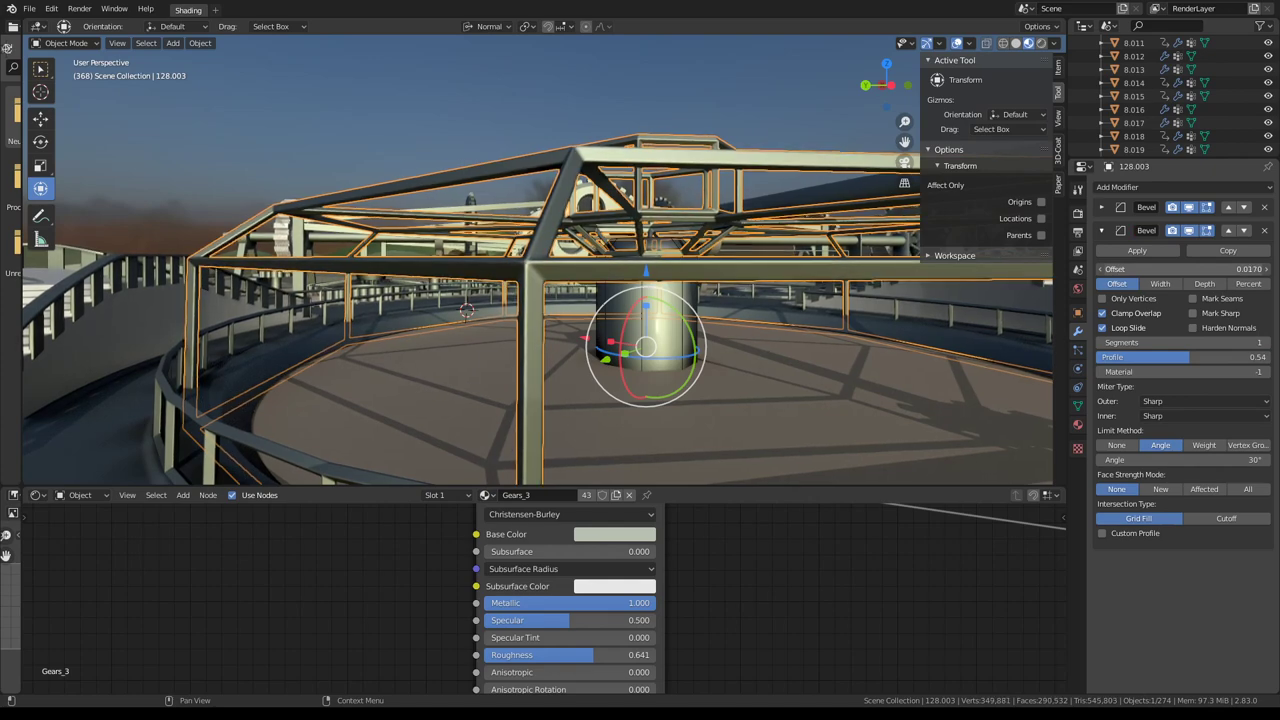
{"action": "mouse_move", "coordinate": [519, 147]}
{"action": "middle_mouse_down"}
{"action": "mouse_move", "coordinate": [709, 192]}
{"action": "mouse_move", "coordinate": [607, 172]}
{"action": "mouse_move", "coordinate": [762, 226]}
{"action": "middle_mouse_up"}
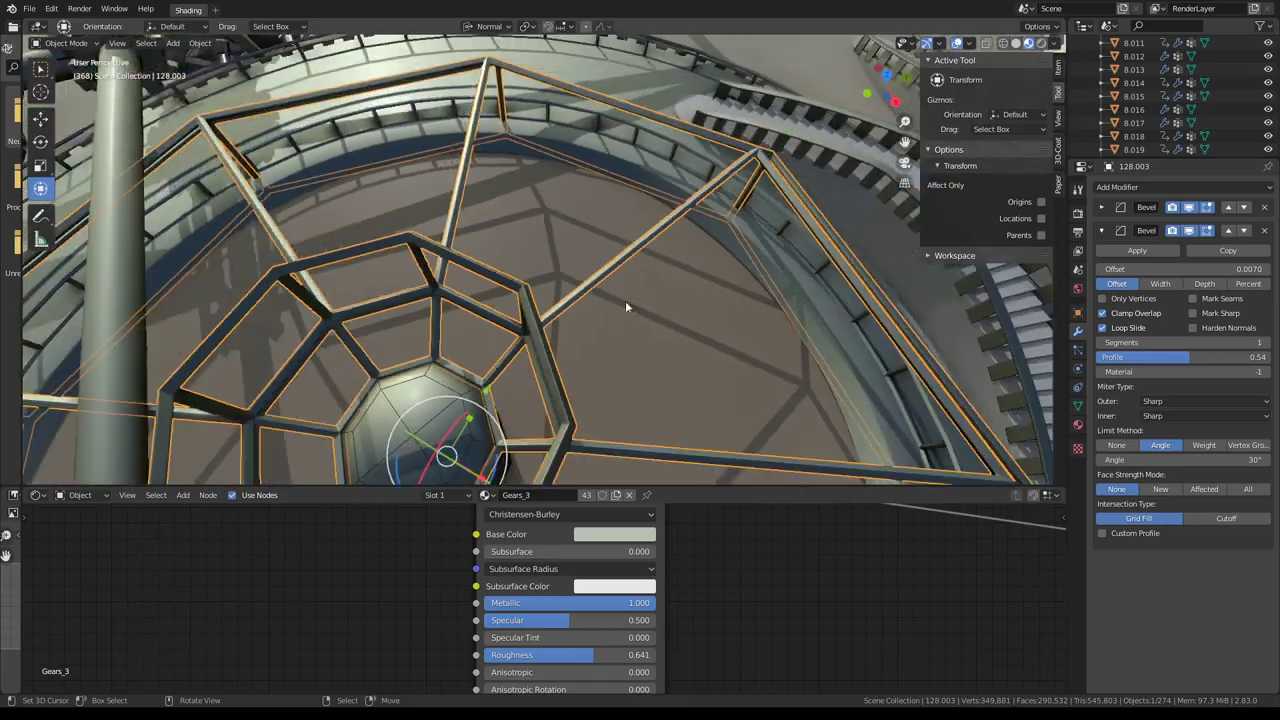
{"action": "mouse_move", "coordinate": [625, 300]}
{"action": "middle_mouse_down"}
{"action": "mouse_move", "coordinate": [700, 358]}
{"action": "mouse_move", "coordinate": [620, 302]}
{"action": "mouse_move", "coordinate": [596, 235]}
{"action": "mouse_move", "coordinate": [617, 229]}
{"action": "mouse_move", "coordinate": [702, 288]}
{"action": "mouse_move", "coordinate": [803, 223]}
{"action": "mouse_move", "coordinate": [854, 317]}
{"action": "mouse_move", "coordinate": [696, 294]}
{"action": "mouse_move", "coordinate": [716, 190]}
{"action": "mouse_move", "coordinate": [652, 268]}
{"action": "mouse_move", "coordinate": [690, 218]}
{"action": "mouse_move", "coordinate": [616, 280]}
{"action": "middle_mouse_up"}
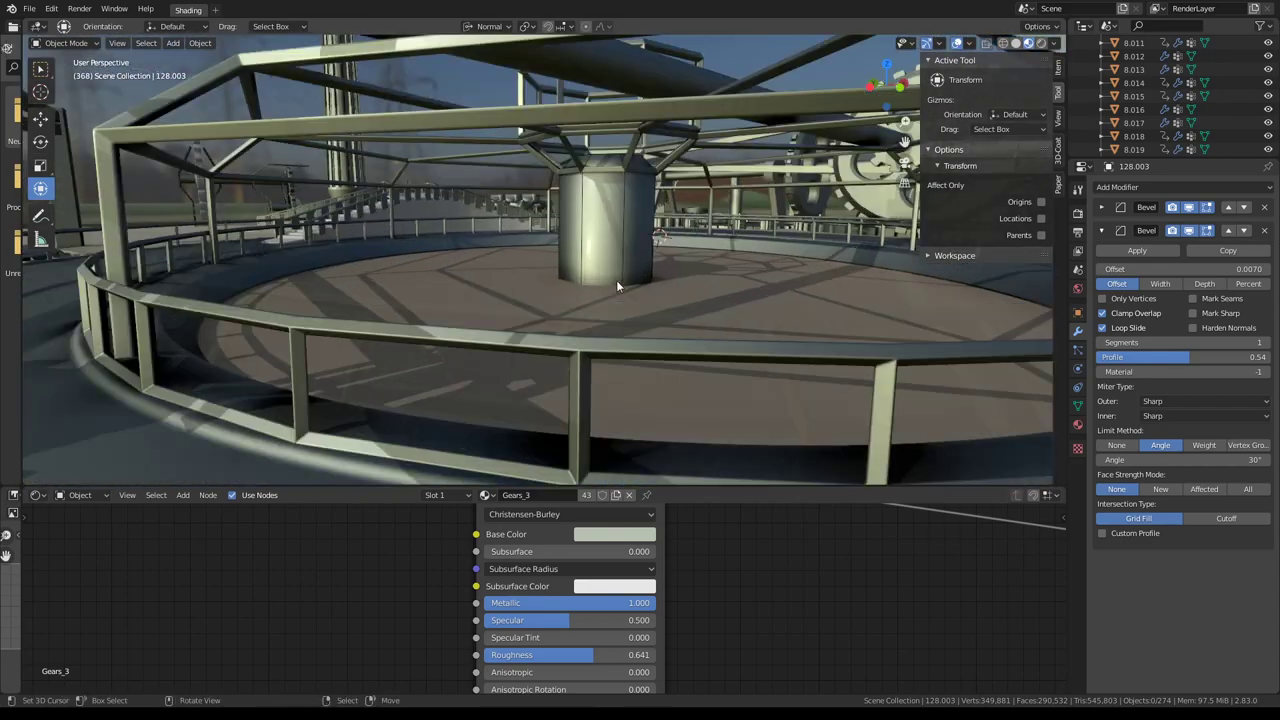
Orbit in past the railing and platform and select the central pillar.
{"action": "left_click", "coordinate": [555, 341]}
{"action": "scroll", "coordinate": [550, 310], "scroll_direction": "down", "scroll_amount": 5}
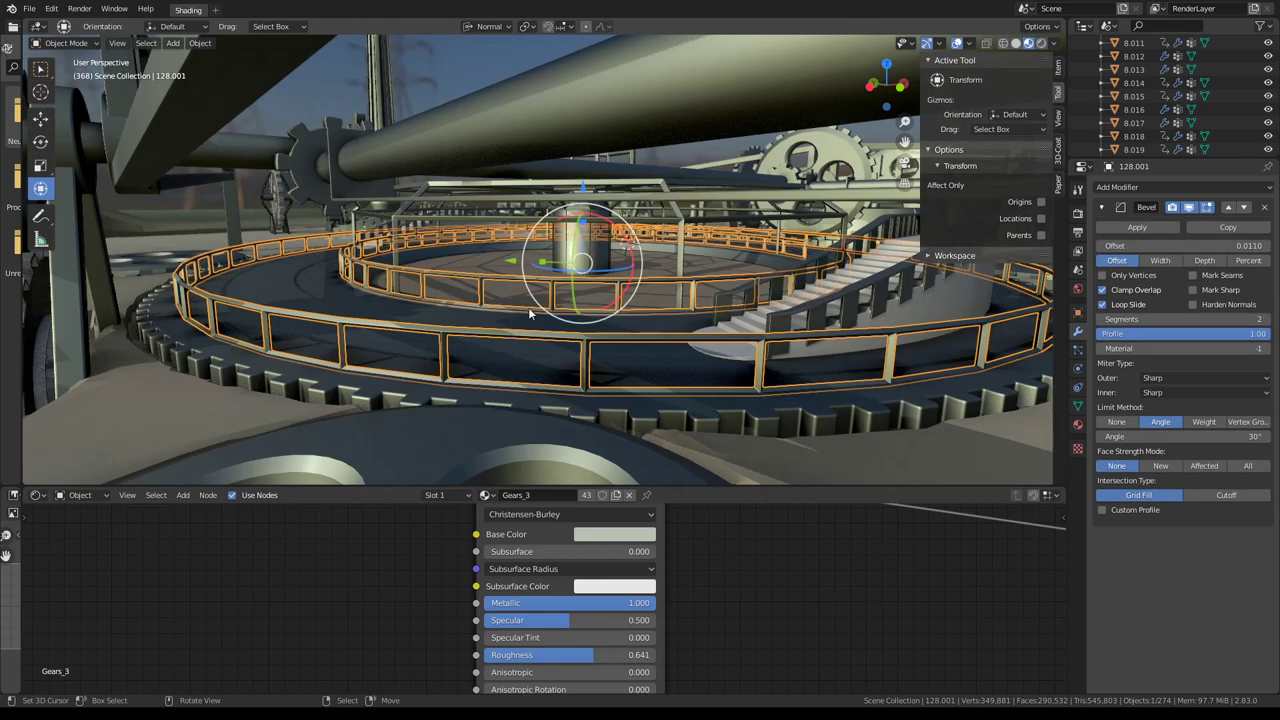
{"action": "left_click", "coordinate": [457, 392]}
{"action": "mouse_move", "coordinate": [457, 392]}
{"action": "middle_mouse_down"}
{"action": "mouse_move", "coordinate": [520, 340]}
{"action": "mouse_move", "coordinate": [674, 277]}
{"action": "mouse_move", "coordinate": [634, 266]}
{"action": "mouse_move", "coordinate": [614, 357]}
{"action": "mouse_move", "coordinate": [650, 333]}
{"action": "mouse_move", "coordinate": [646, 291]}
{"action": "middle_mouse_up"}
{"action": "scroll", "coordinate": [620, 290], "scroll_direction": "up", "scroll_amount": 5}
{"action": "scroll", "coordinate": [614, 356], "scroll_direction": "up", "scroll_amount": 4}
{"action": "left_click", "coordinate": [649, 291]}
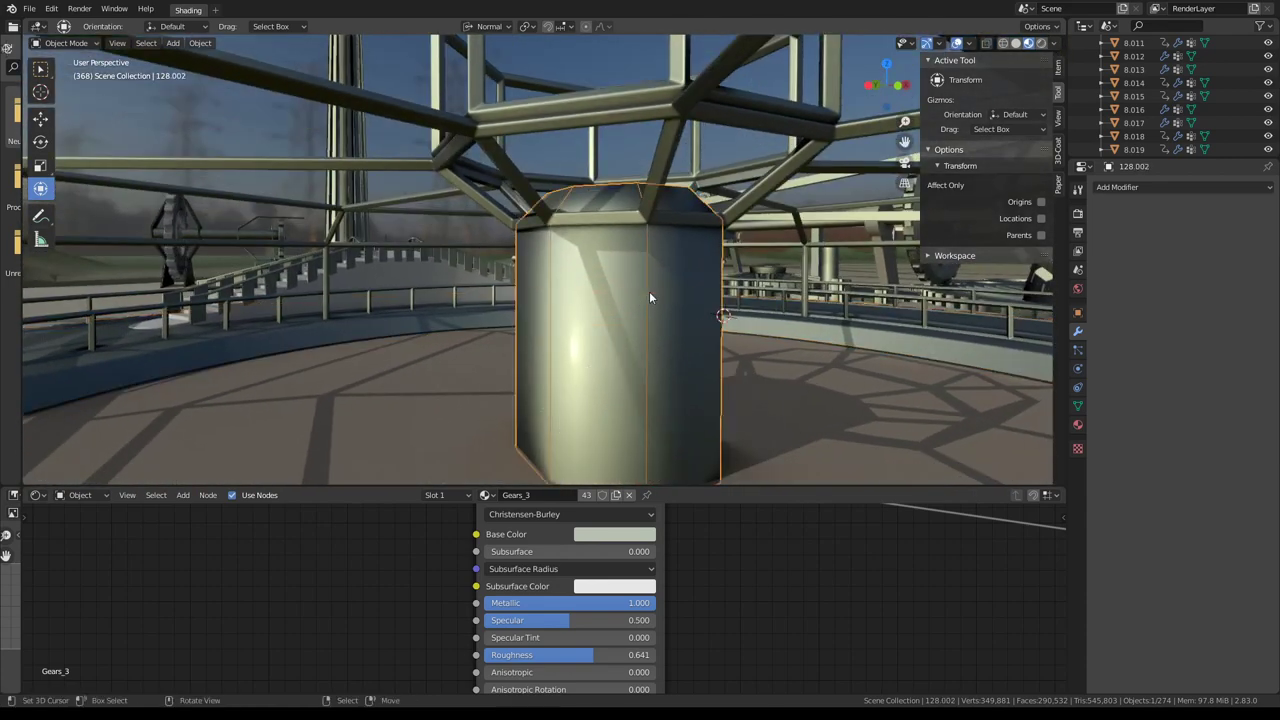
Add a Bevel to the pillar: Angle limit, 2 segments, profile 1, offset 0.021.
{"action": "left_click", "coordinate": [1160, 187]}
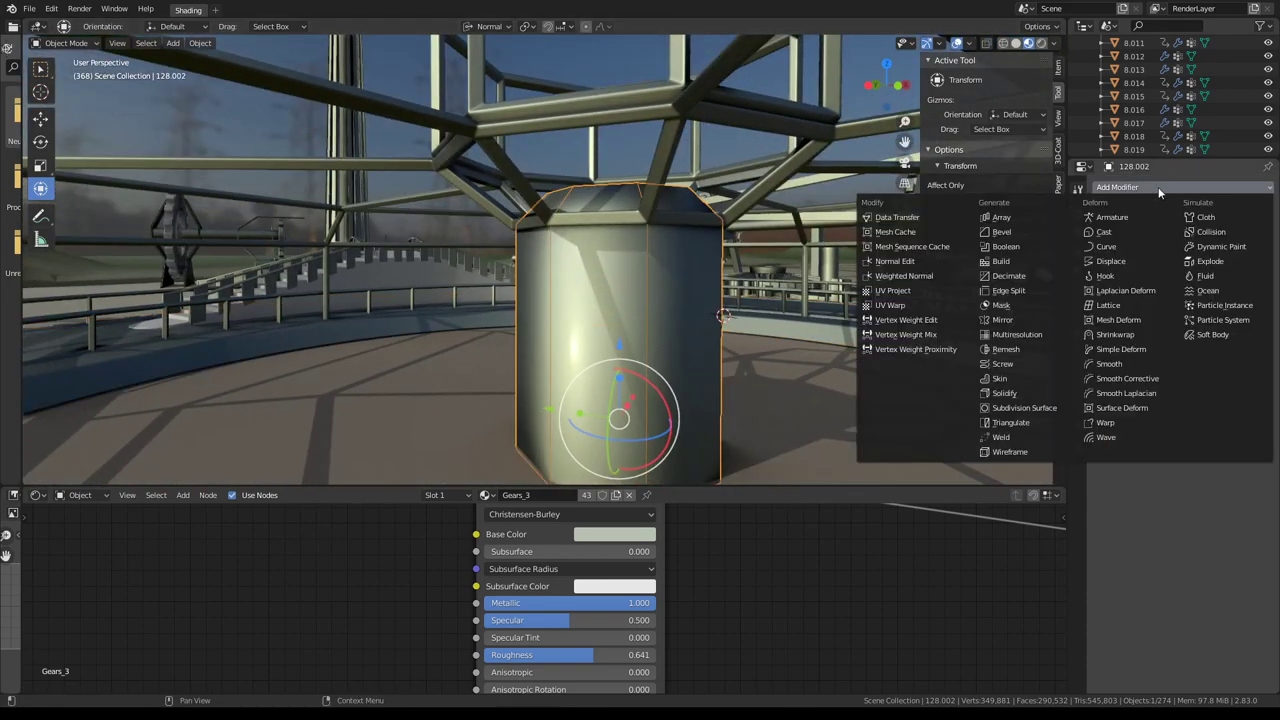
{"action": "left_click", "coordinate": [1029, 230]}
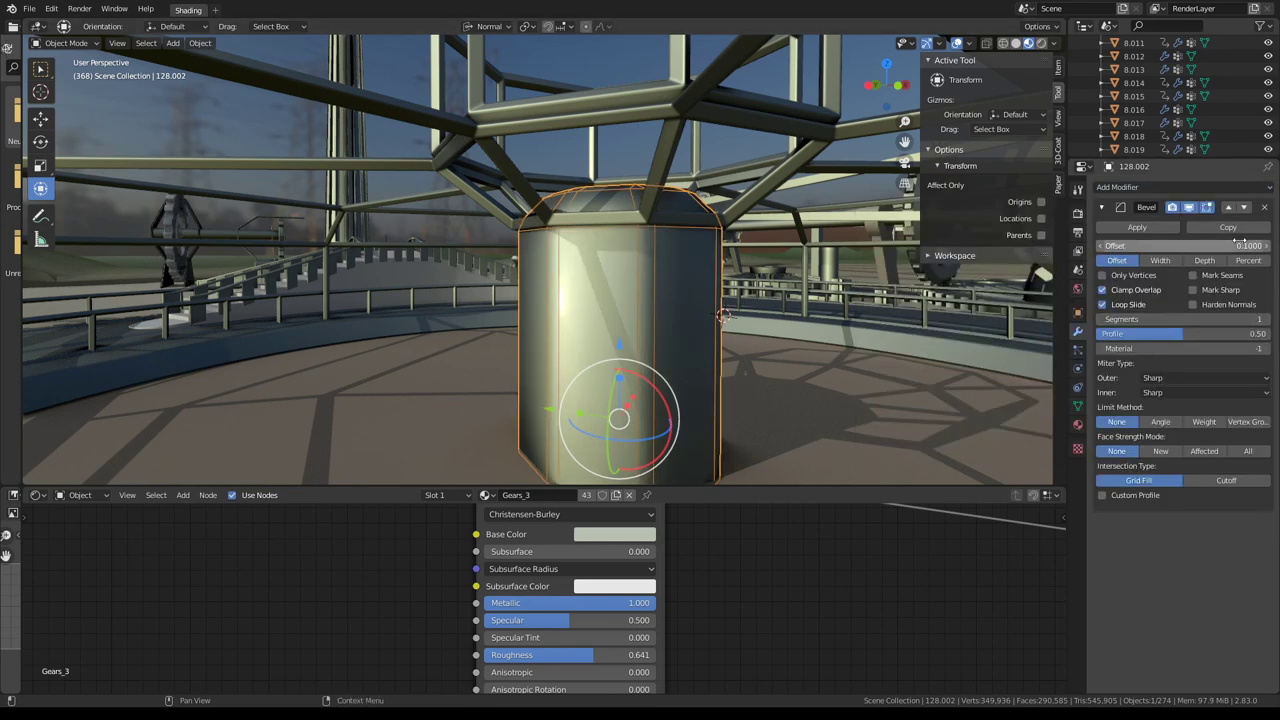
{"action": "left_click", "coordinate": [1163, 422]}
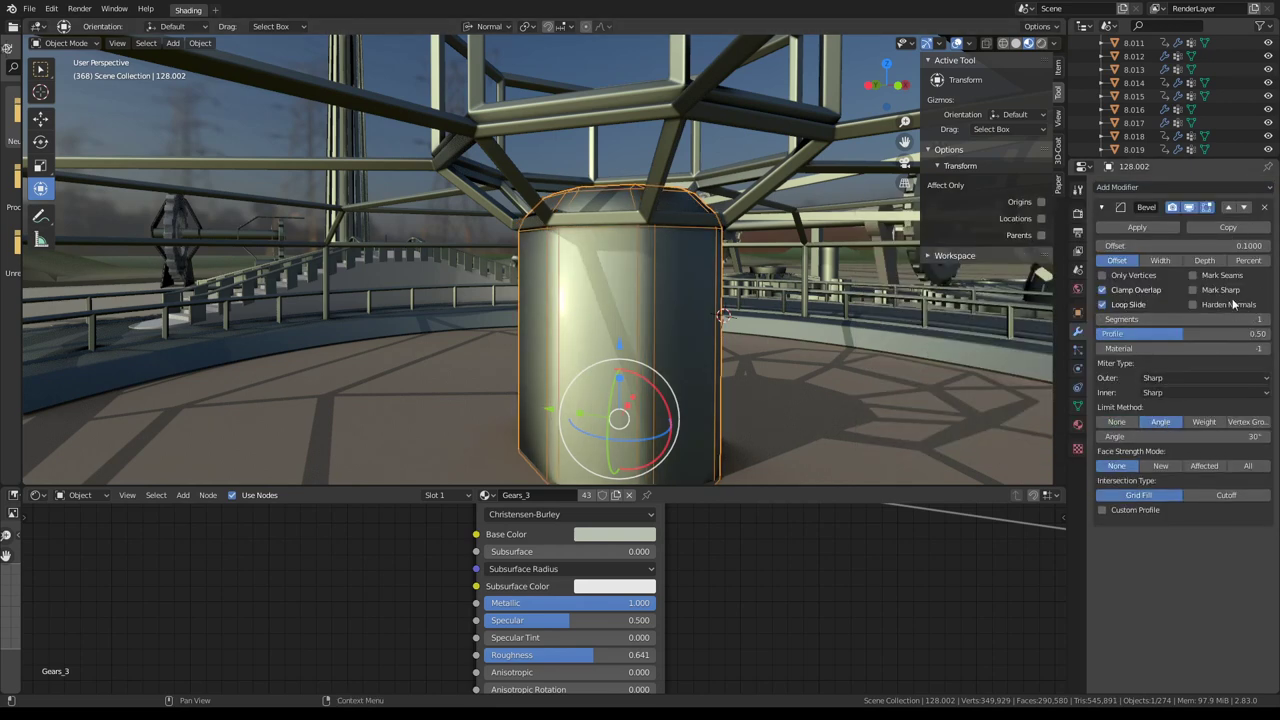
{"action": "left_click", "coordinate": [1264, 319]}
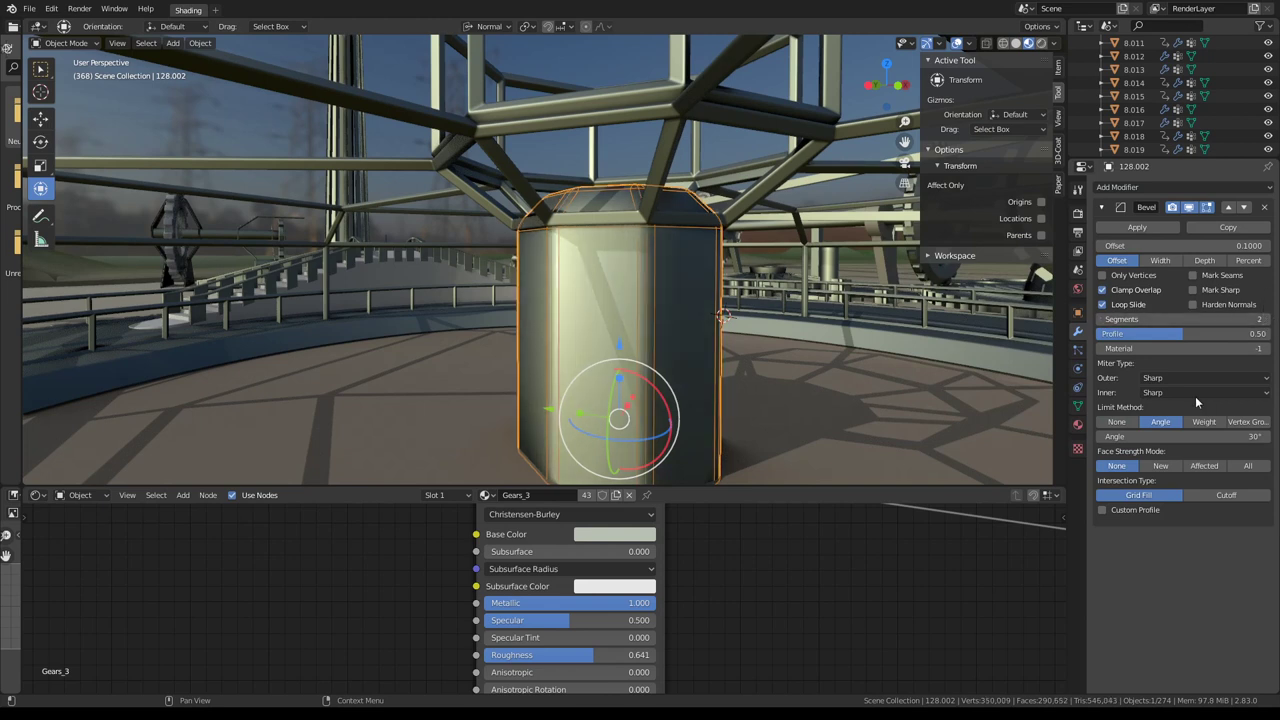
{"action": "left_click_drag", "start_coordinate": [1134, 338], "coordinate": [1224, 323]}
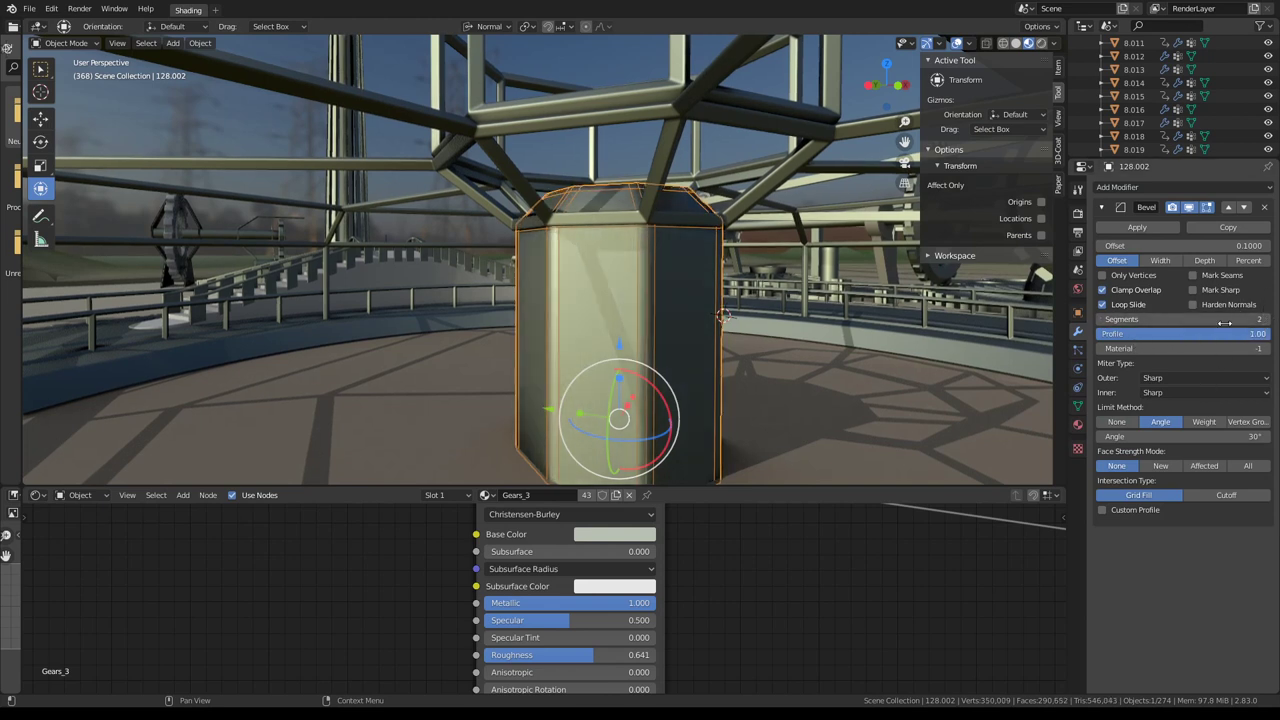
{"action": "mouse_move", "coordinate": [1183, 245]}
{"action": "left_mouse_down"}
{"action": "mouse_move", "coordinate": [1150, 245]}
{"action": "mouse_move", "coordinate": [1200, 245]}
{"action": "left_mouse_up"}
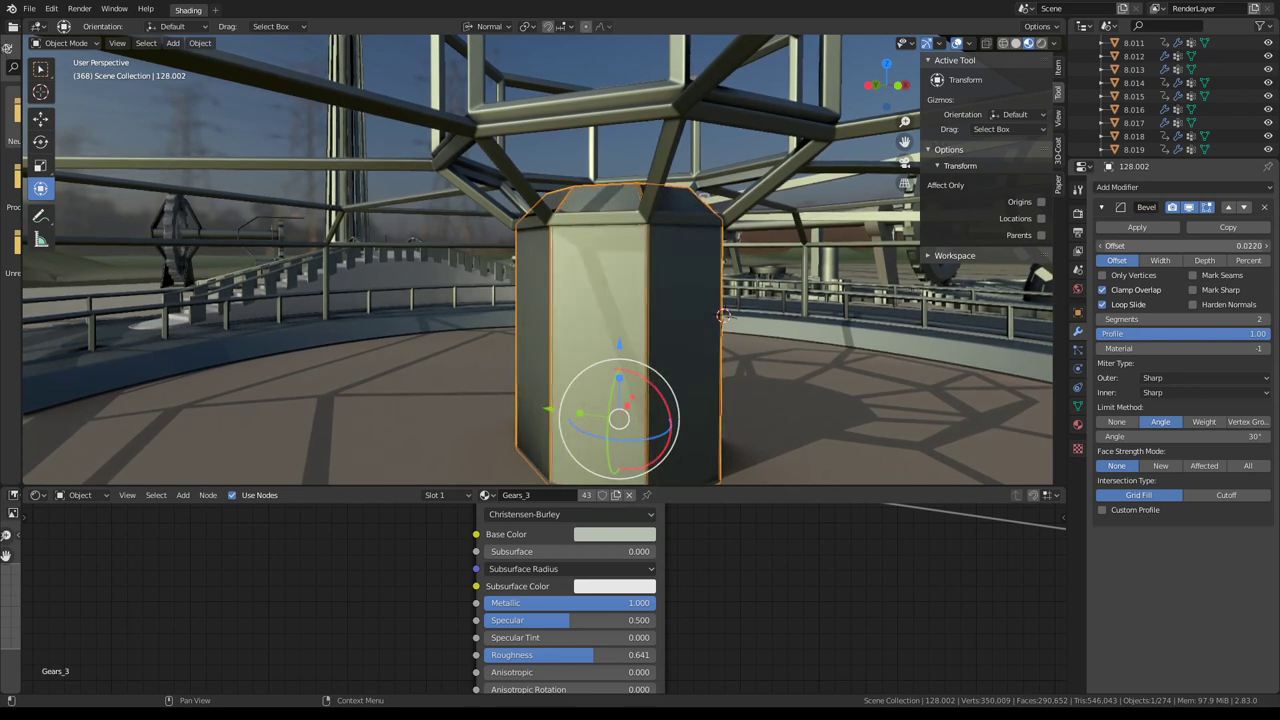
{"action": "mouse_move", "coordinate": [600, 300]}
{"action": "middle_mouse_down"}
{"action": "mouse_move", "coordinate": [527, 233]}
{"action": "mouse_move", "coordinate": [997, 228]}
{"action": "middle_mouse_up"}
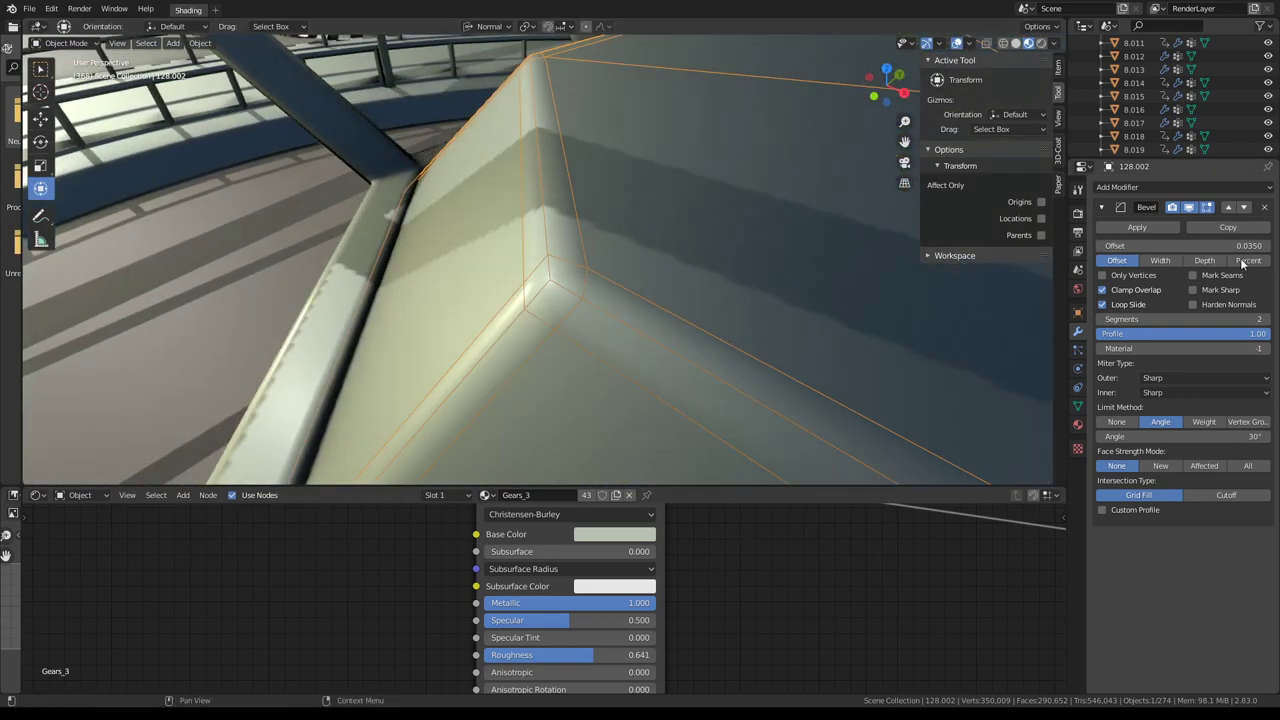
{"action": "mouse_move", "coordinate": [1183, 245]}
{"action": "left_mouse_down"}
{"action": "mouse_move", "coordinate": [1150, 245]}
{"action": "mouse_move", "coordinate": [1165, 245]}
{"action": "left_mouse_up"}
{"action": "mouse_move", "coordinate": [681, 253]}
{"action": "middle_mouse_down"}
{"action": "mouse_move", "coordinate": [732, 187]}
{"action": "mouse_move", "coordinate": [669, 244]}
{"action": "middle_mouse_up"}
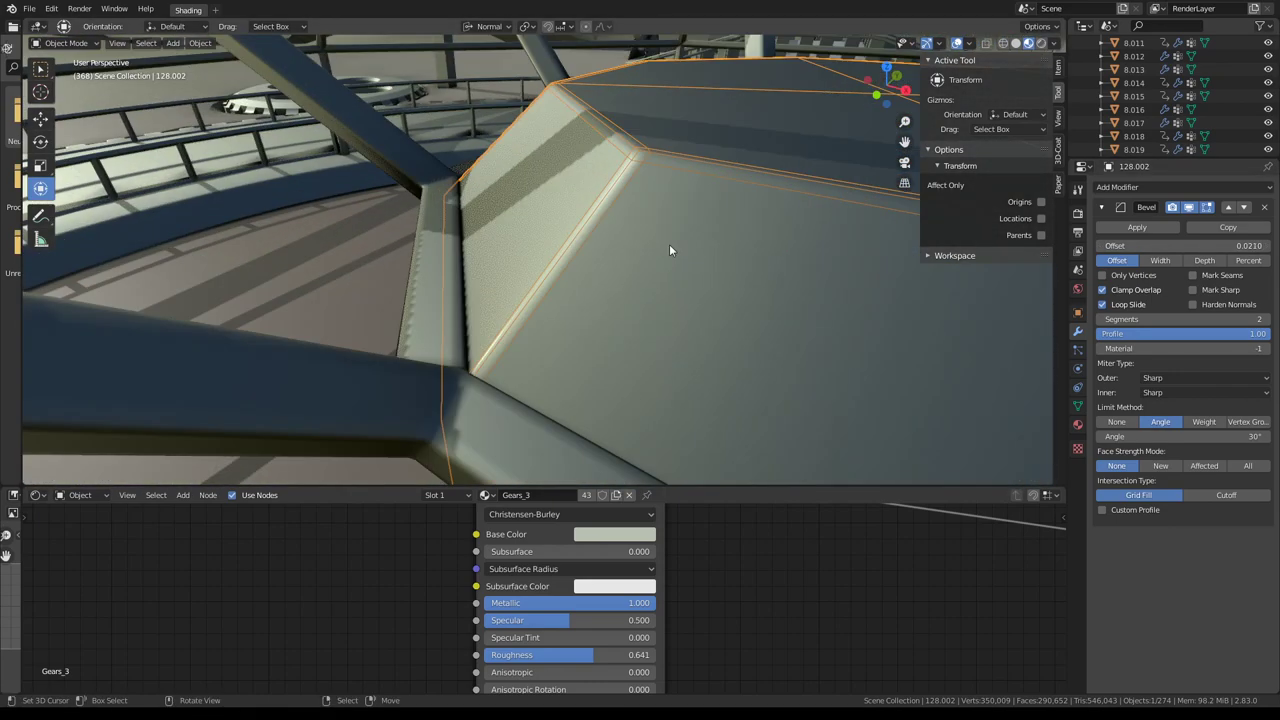
Copy the pillar's bevel and reduce the copy's offset to 0.005.
{"action": "left_click", "coordinate": [1234, 228]}
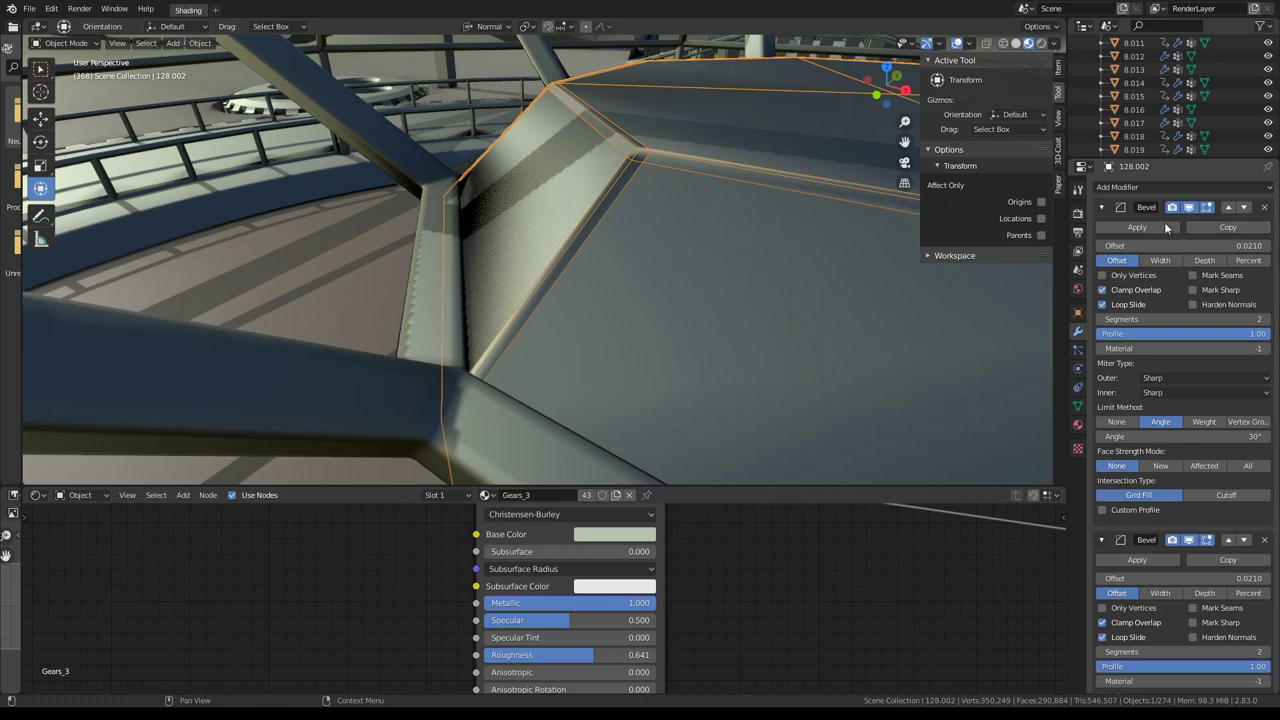
{"action": "left_click", "coordinate": [1102, 207]}
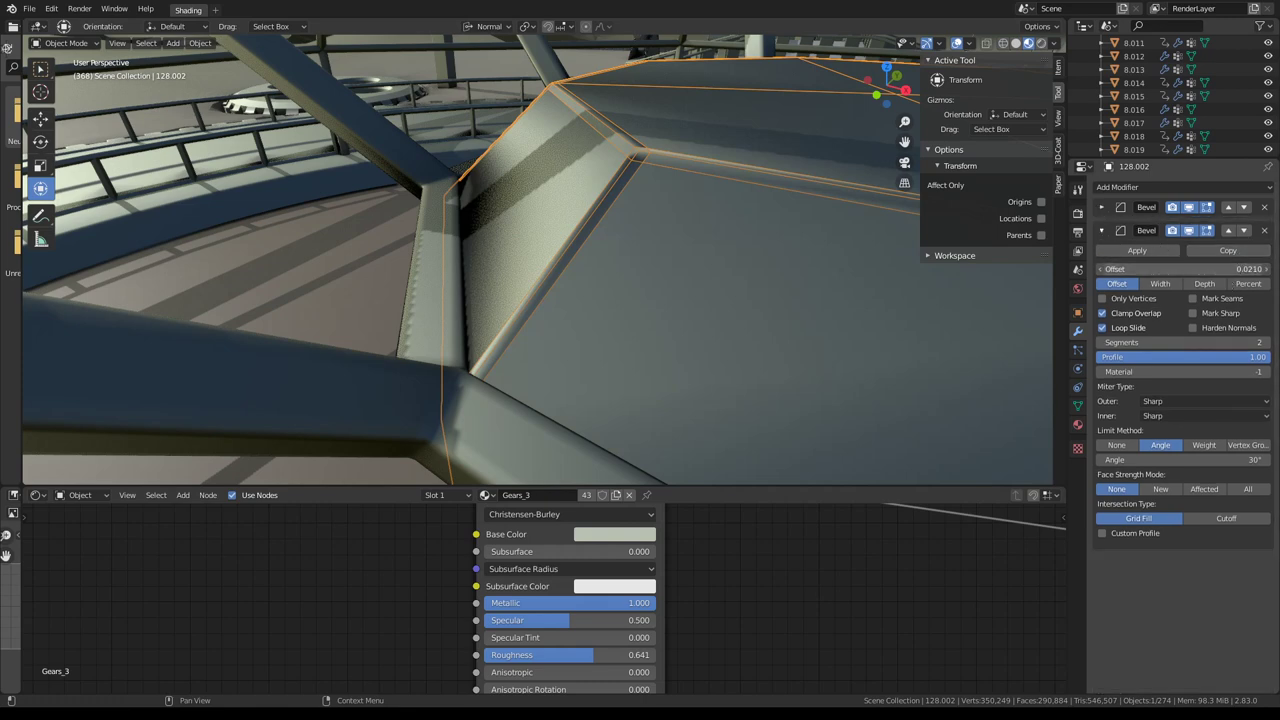
{"action": "left_click_drag", "start_coordinate": [1185, 269], "coordinate": [1150, 269]}
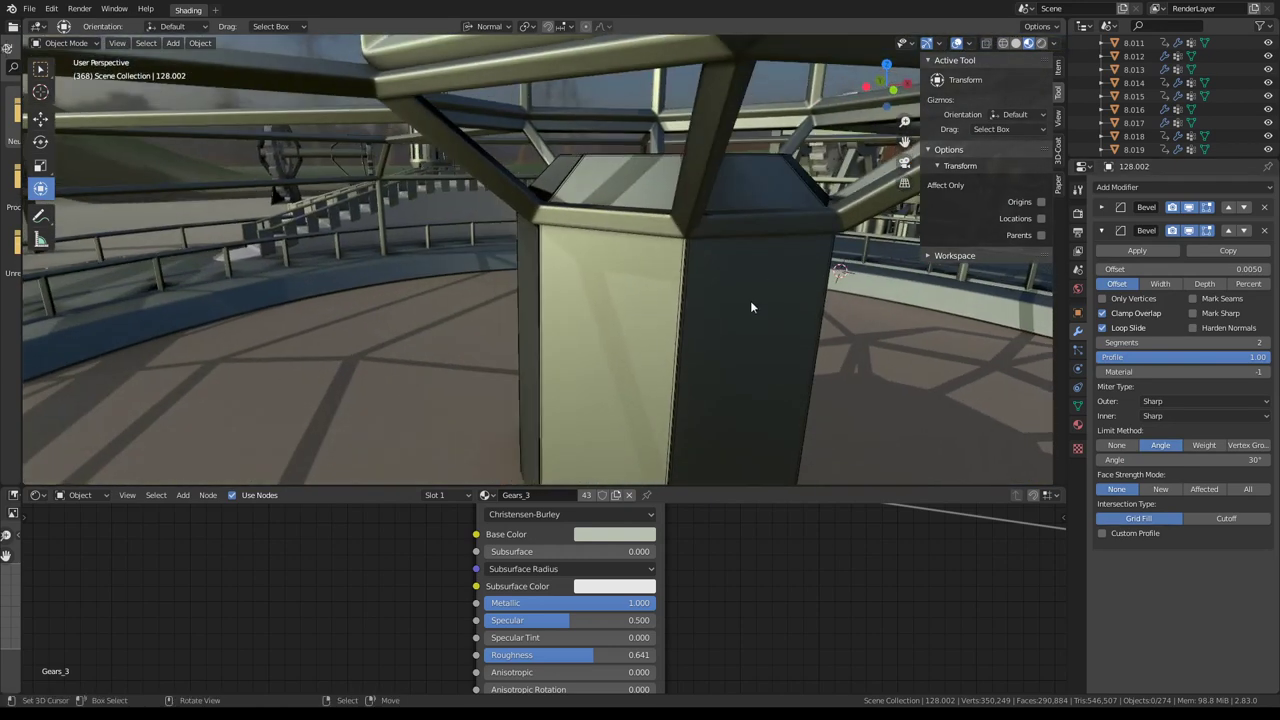
{"action": "left_click", "coordinate": [750, 300]}
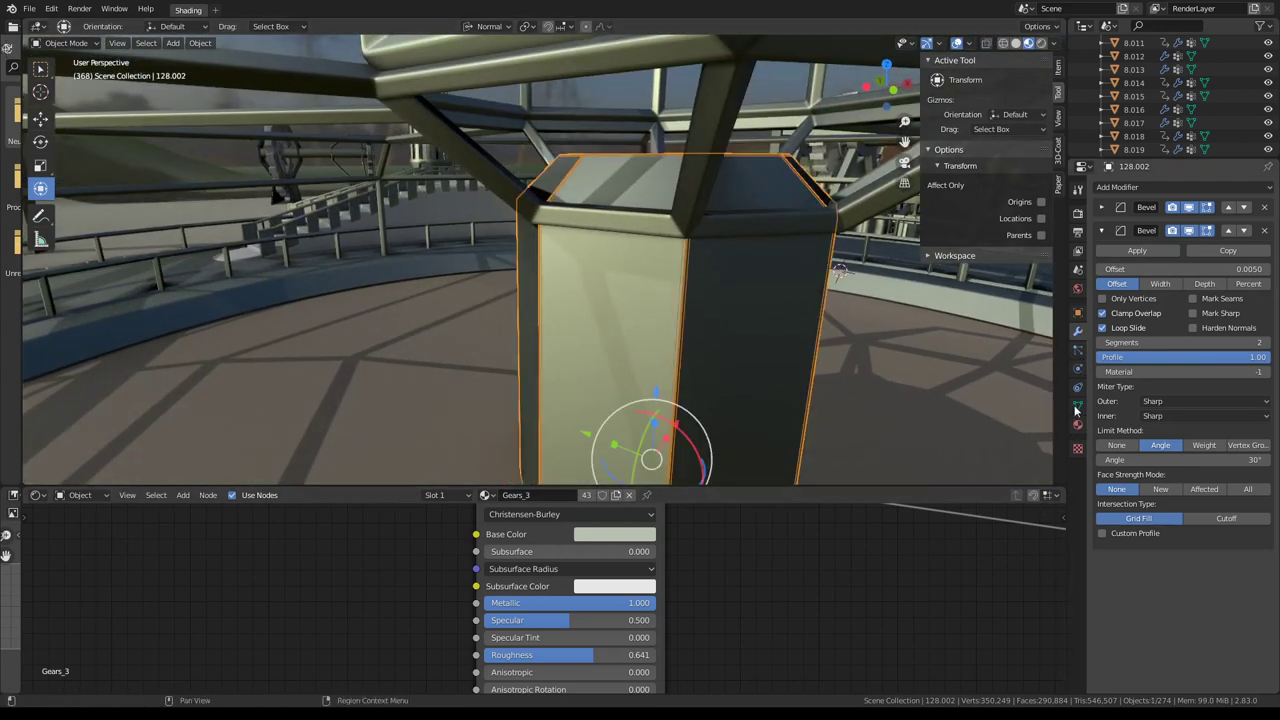
{"action": "left_click", "coordinate": [1078, 313]}
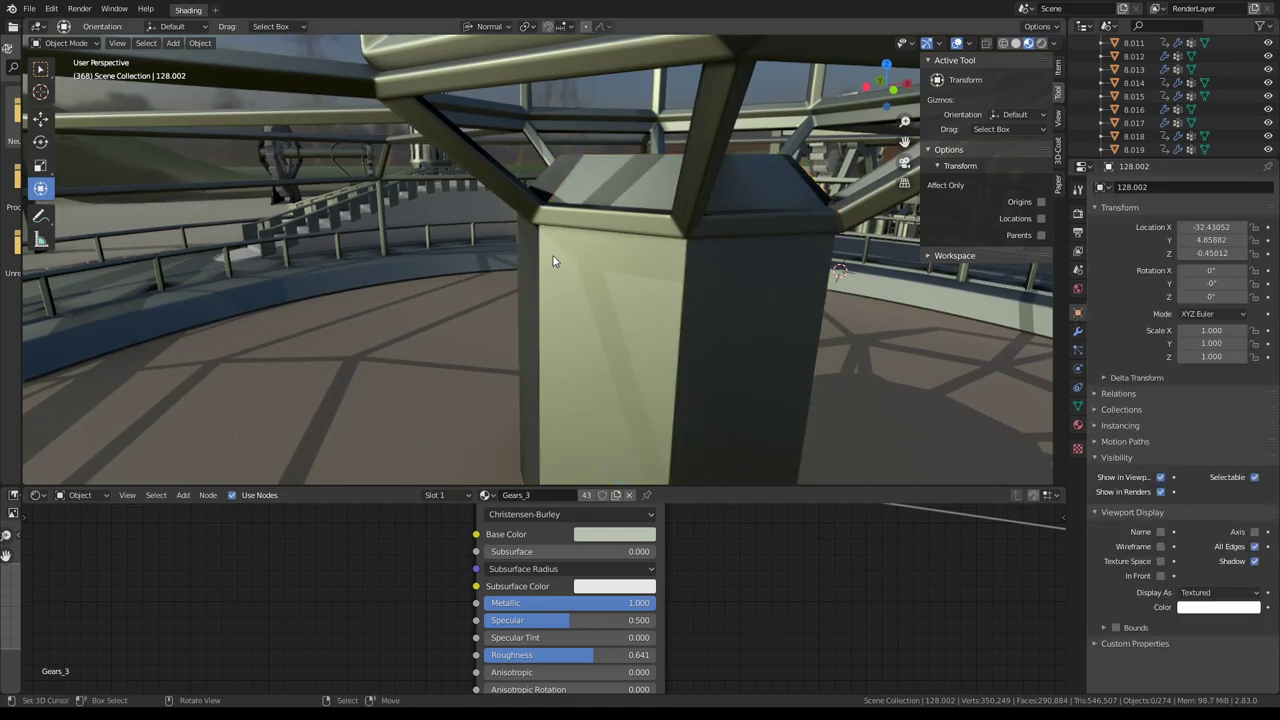
Select the large gear, add its linked copies via Select Linked > Object Data, and isolate them.
{"action": "mouse_move", "coordinate": [551, 257]}
{"action": "middle_mouse_down"}
{"action": "mouse_move", "coordinate": [567, 218]}
{"action": "mouse_move", "coordinate": [672, 192]}
{"action": "mouse_move", "coordinate": [711, 266]}
{"action": "mouse_move", "coordinate": [615, 228]}
{"action": "mouse_move", "coordinate": [751, 154]}
{"action": "mouse_move", "coordinate": [678, 166]}
{"action": "mouse_move", "coordinate": [626, 210]}
{"action": "mouse_move", "coordinate": [715, 244]}
{"action": "mouse_move", "coordinate": [394, 257]}
{"action": "mouse_move", "coordinate": [486, 243]}
{"action": "mouse_move", "coordinate": [551, 285]}
{"action": "mouse_move", "coordinate": [543, 262]}
{"action": "mouse_move", "coordinate": [616, 217]}
{"action": "mouse_move", "coordinate": [740, 221]}
{"action": "mouse_move", "coordinate": [615, 301]}
{"action": "middle_mouse_up"}
{"action": "scroll", "coordinate": [615, 228], "scroll_direction": "down", "scroll_amount": 3}
{"action": "left_click", "coordinate": [615, 301]}
{"action": "scroll", "coordinate": [615, 302], "scroll_direction": "down", "scroll_amount": 3}
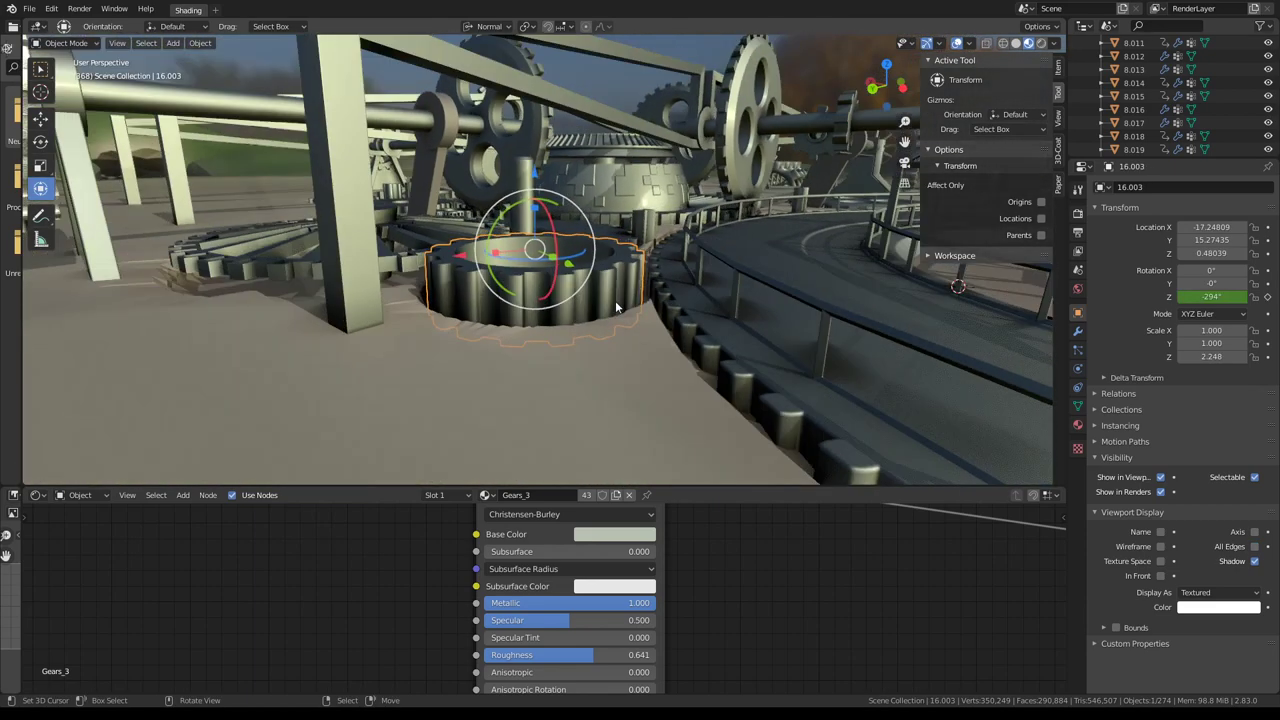
{"action": "key", "text": "shift+l"}
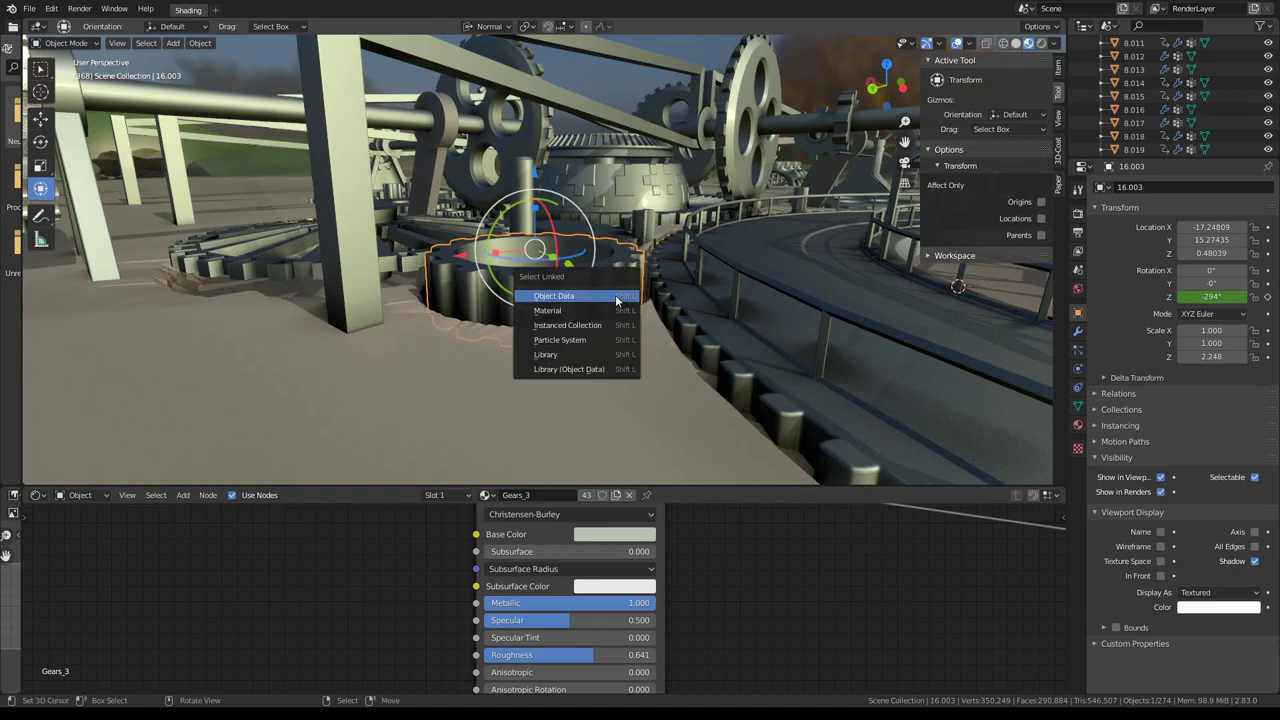
{"action": "left_click", "coordinate": [616, 297]}
{"action": "scroll", "coordinate": [616, 297], "scroll_direction": "down", "scroll_amount": 2}
{"action": "middle_click_drag", "start_coordinate": [616, 297], "coordinate": [606, 239]}
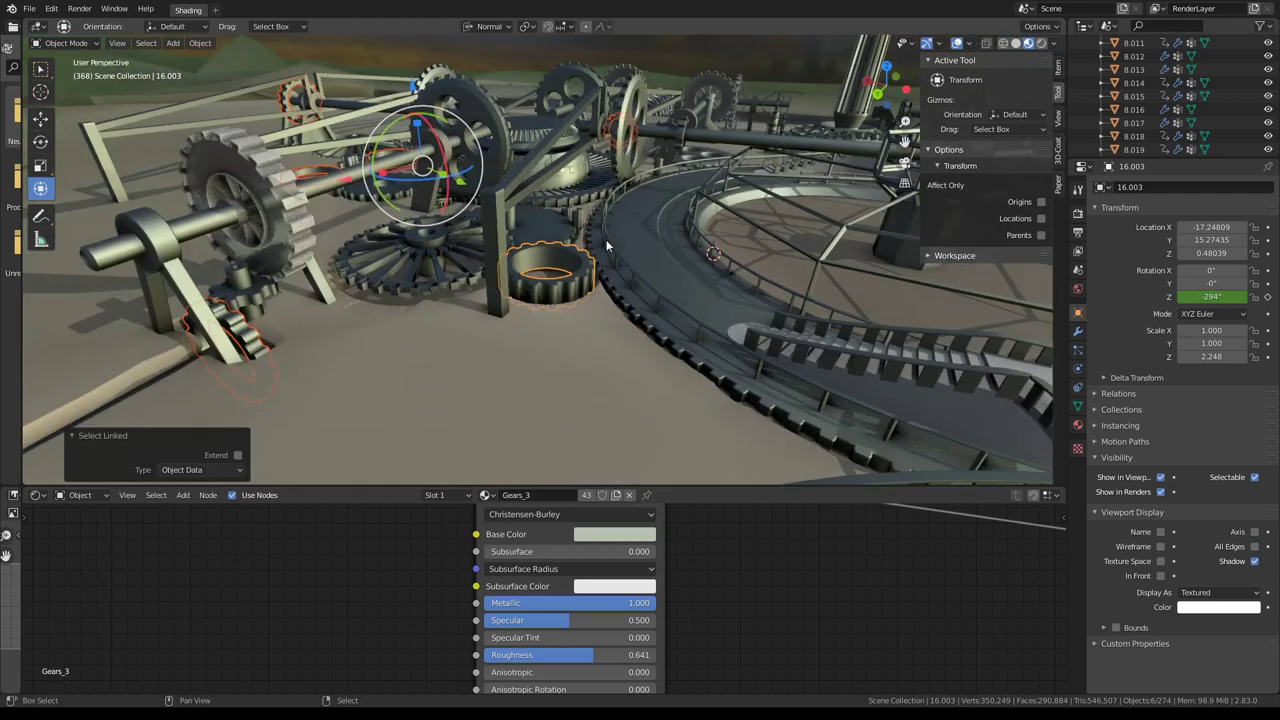
{"action": "key", "text": "KP_Divide"}
{"action": "mouse_move", "coordinate": [552, 226]}
{"action": "middle_mouse_down"}
{"action": "mouse_move", "coordinate": [688, 228]}
{"action": "mouse_move", "coordinate": [712, 193]}
{"action": "mouse_move", "coordinate": [500, 268]}
{"action": "mouse_move", "coordinate": [642, 301]}
{"action": "mouse_move", "coordinate": [932, 288]}
{"action": "middle_mouse_up"}
Inspect one gear's modifiers and hide its Solidify in the viewport.
{"action": "left_click", "coordinate": [694, 315]}
{"action": "left_click", "coordinate": [1078, 332]}
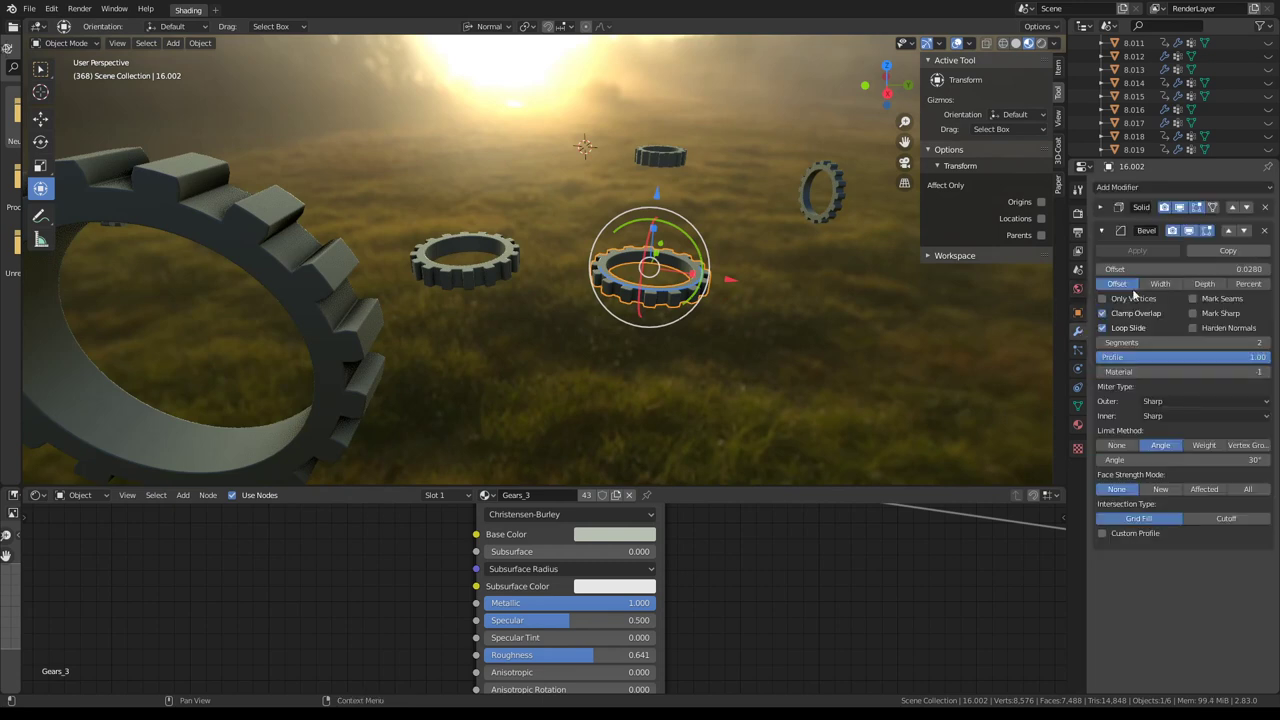
{"action": "left_click", "coordinate": [1181, 207]}
Box-select all isolated gears, making the large gear the active one.
{"action": "left_click", "coordinate": [660, 155]}
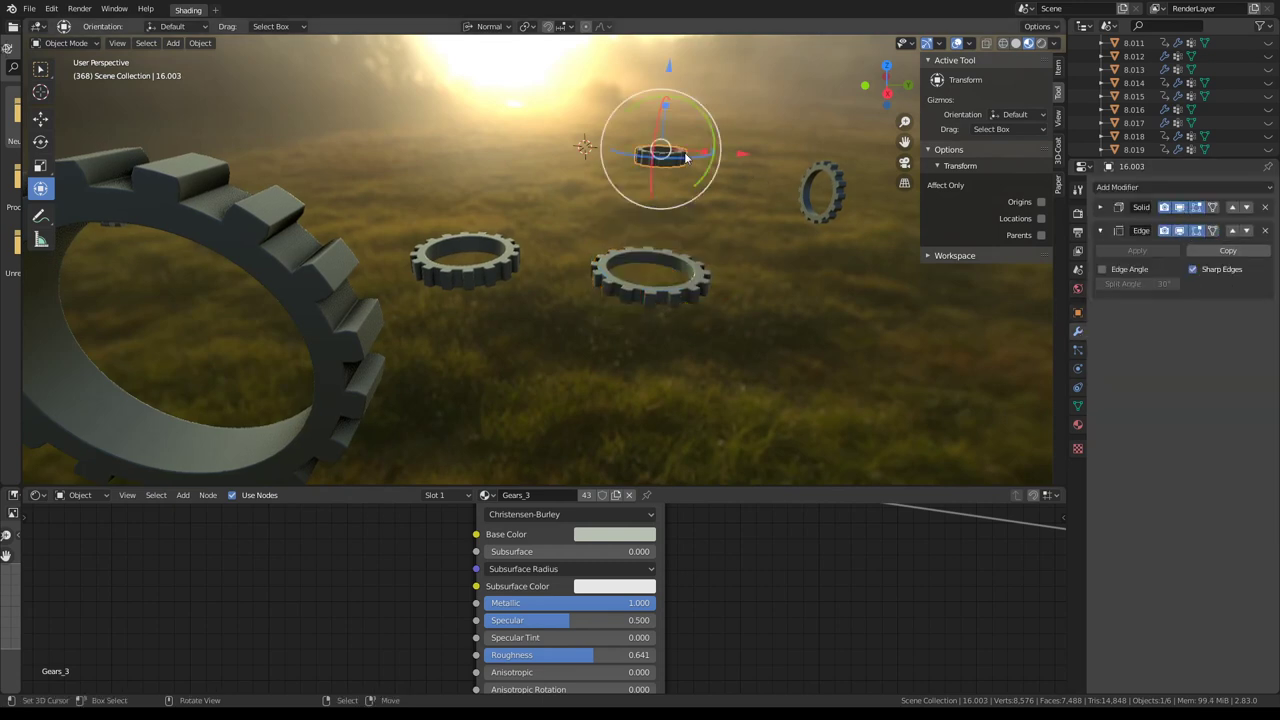
{"action": "scroll", "coordinate": [708, 324], "scroll_direction": "down", "scroll_amount": 3}
{"action": "left_click_drag", "start_coordinate": [774, 346], "coordinate": [250, 175]}
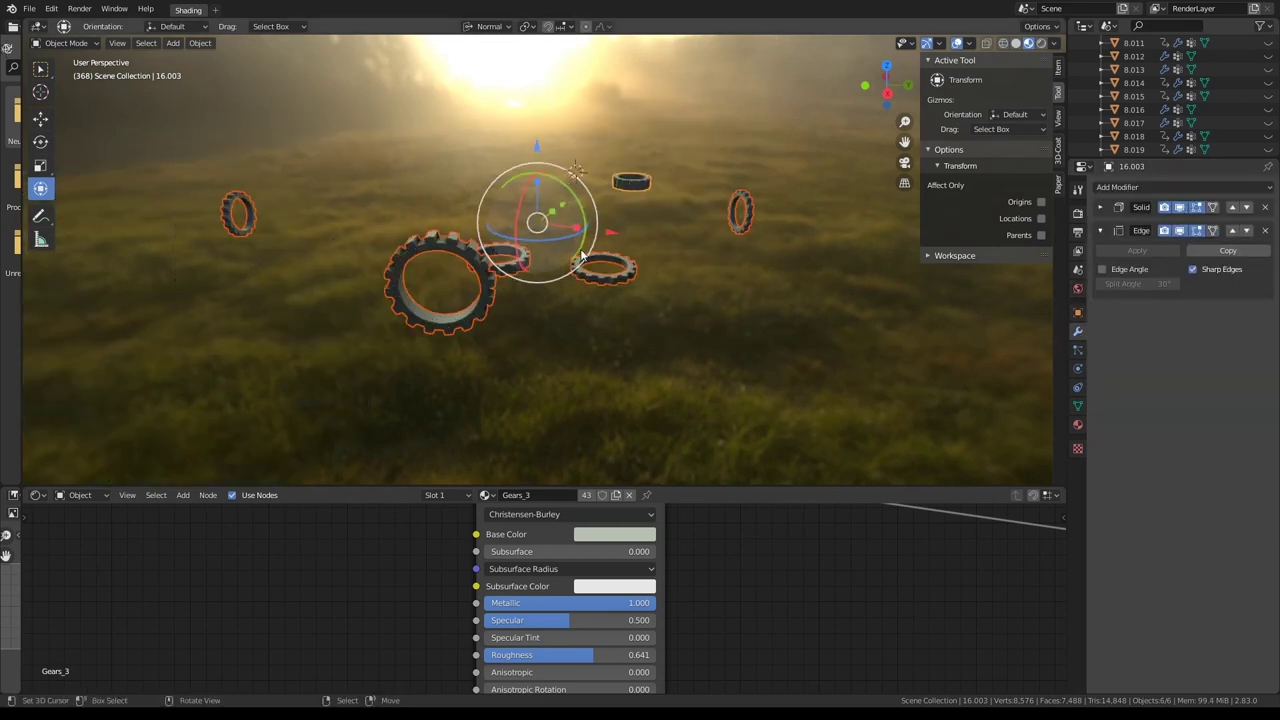
{"action": "scroll", "coordinate": [414, 358], "scroll_direction": "up", "scroll_amount": 3}
{"action": "left_click", "coordinate": [416, 355], "text": "shift"}
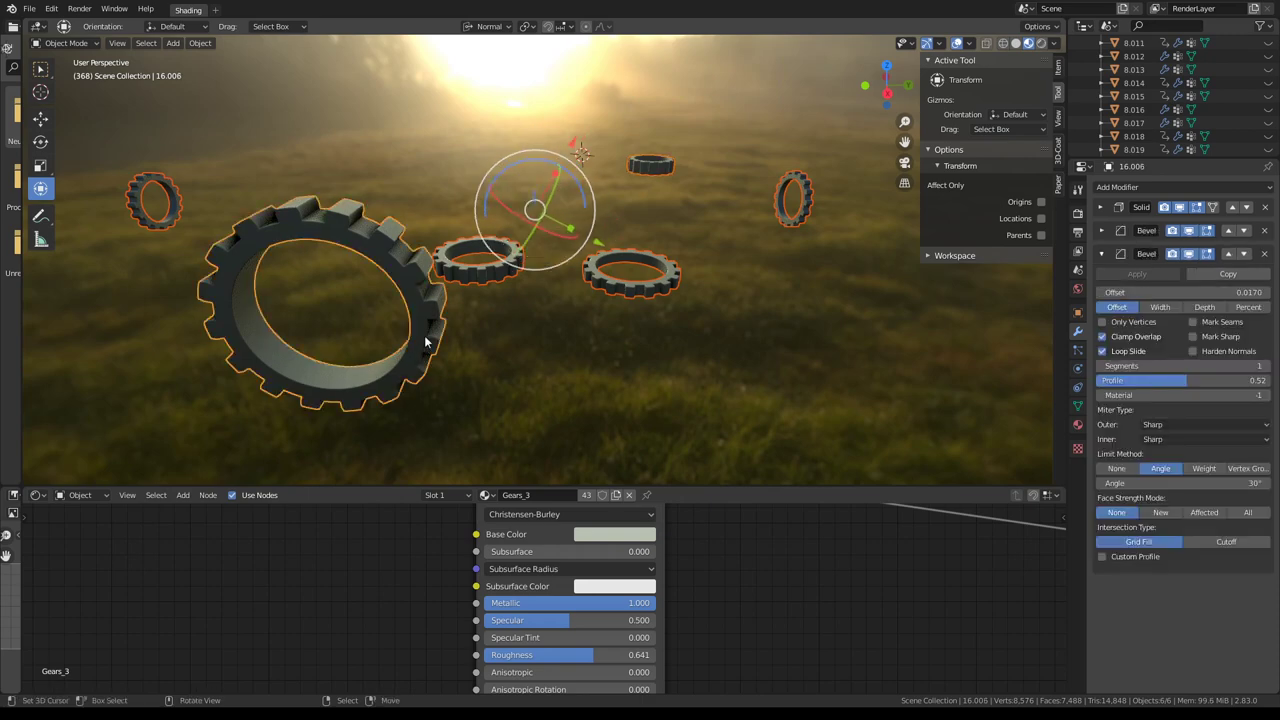
{"action": "mouse_move", "coordinate": [425, 342]}
{"action": "middle_mouse_down"}
{"action": "mouse_move", "coordinate": [608, 368]}
{"action": "mouse_move", "coordinate": [625, 349]}
{"action": "mouse_move", "coordinate": [612, 288]}
{"action": "mouse_move", "coordinate": [515, 278]}
{"action": "mouse_move", "coordinate": [760, 315]}
{"action": "mouse_move", "coordinate": [668, 269]}
{"action": "middle_mouse_up"}
{"action": "scroll", "coordinate": [668, 269], "scroll_direction": "up", "scroll_amount": 3}
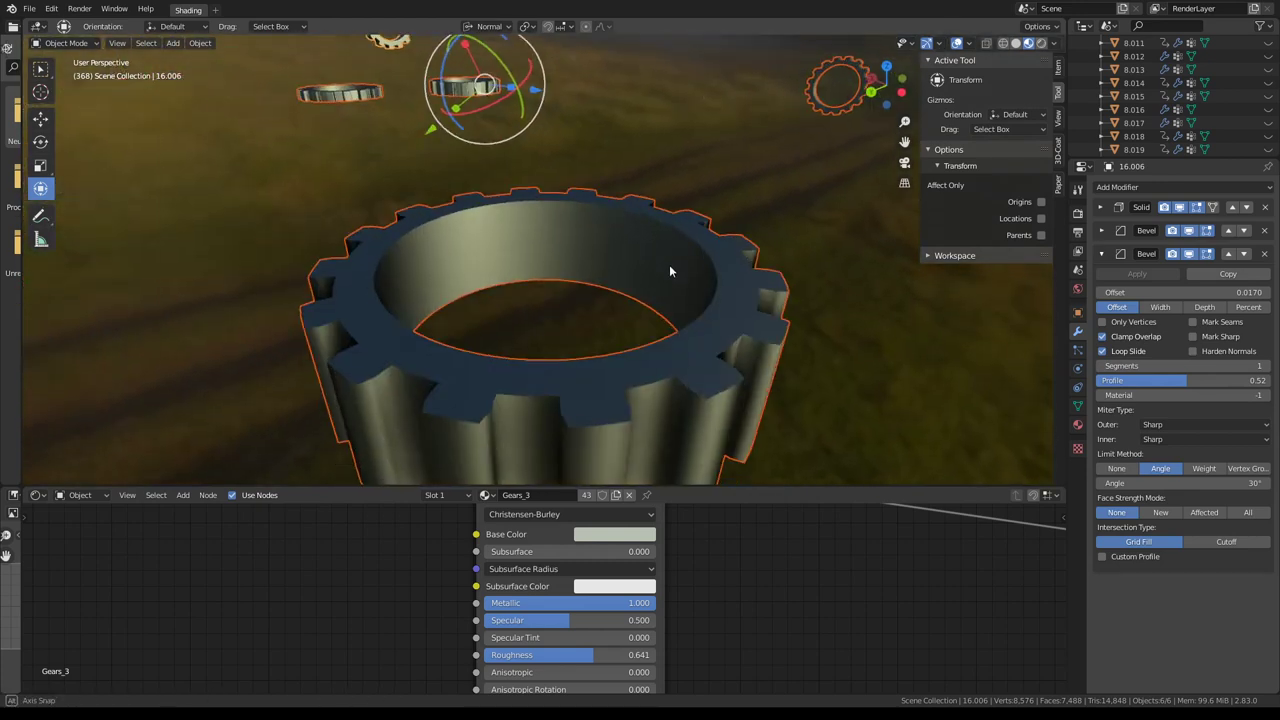
{"action": "scroll", "coordinate": [669, 264], "scroll_direction": "down", "scroll_amount": 1}
Link the active gear's modifiers to all selected gears with Ctrl+L > Modifiers.
{"action": "key", "text": "ctrl+l"}
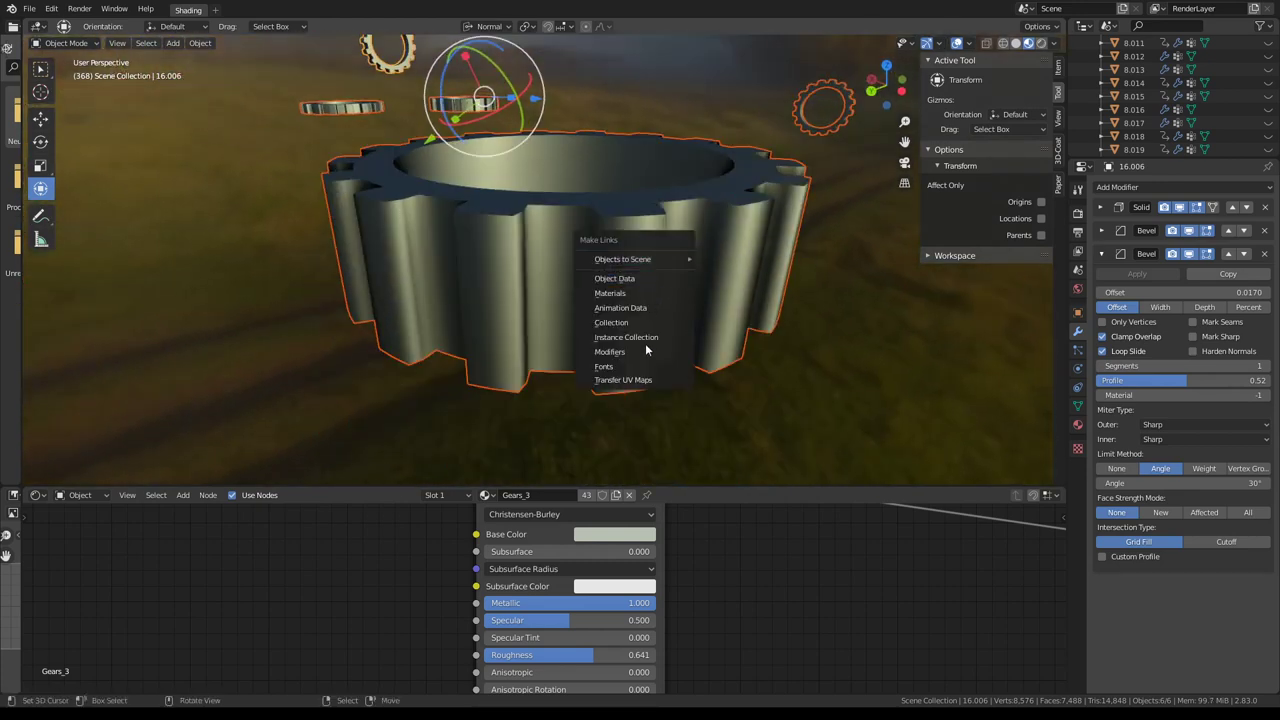
{"action": "left_click", "coordinate": [645, 349]}
{"action": "scroll", "coordinate": [645, 346], "scroll_direction": "down", "scroll_amount": 5}
{"action": "mouse_move", "coordinate": [645, 346]}
{"action": "middle_mouse_down"}
{"action": "mouse_move", "coordinate": [516, 213]}
{"action": "mouse_move", "coordinate": [624, 230]}
{"action": "middle_mouse_up"}
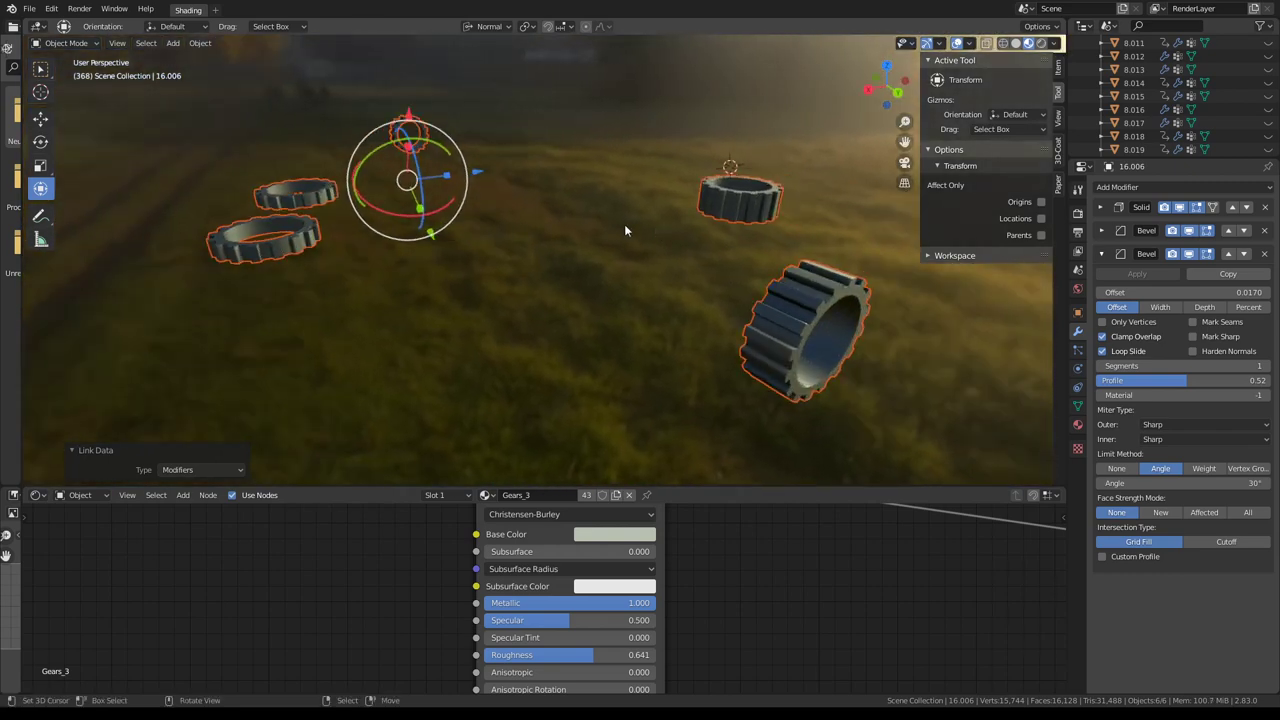
{"action": "mouse_move", "coordinate": [628, 224]}
{"action": "middle_mouse_down"}
{"action": "mouse_move", "coordinate": [643, 228]}
{"action": "mouse_move", "coordinate": [600, 227]}
{"action": "middle_mouse_up"}
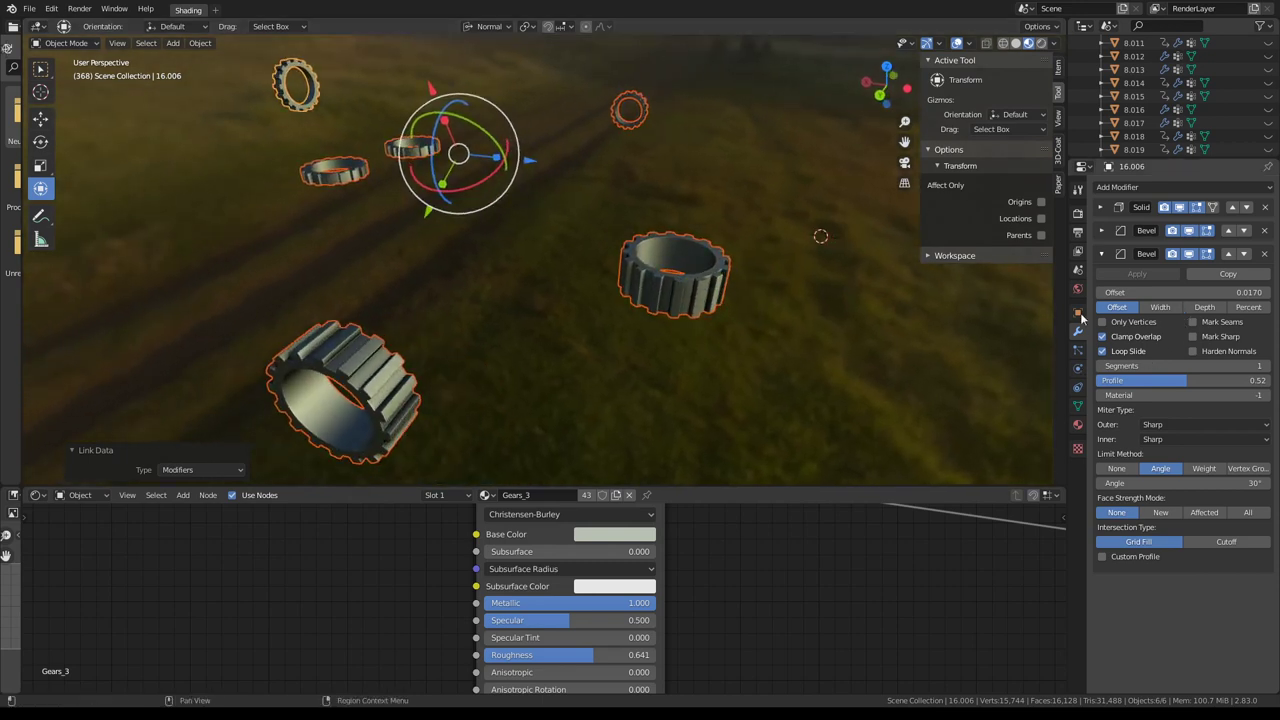
Enable In Front for gear 16.006 and check it in local view.
{"action": "left_click", "coordinate": [1078, 313]}
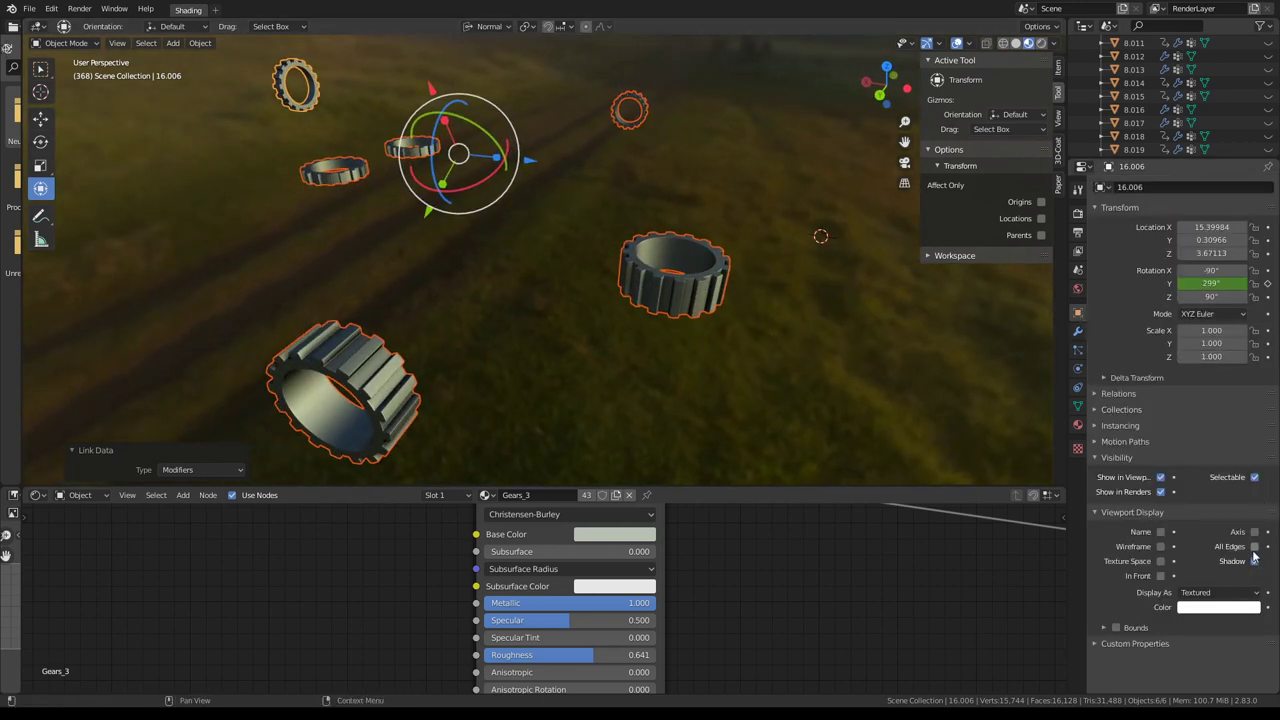
{"action": "left_click", "coordinate": [1160, 576]}
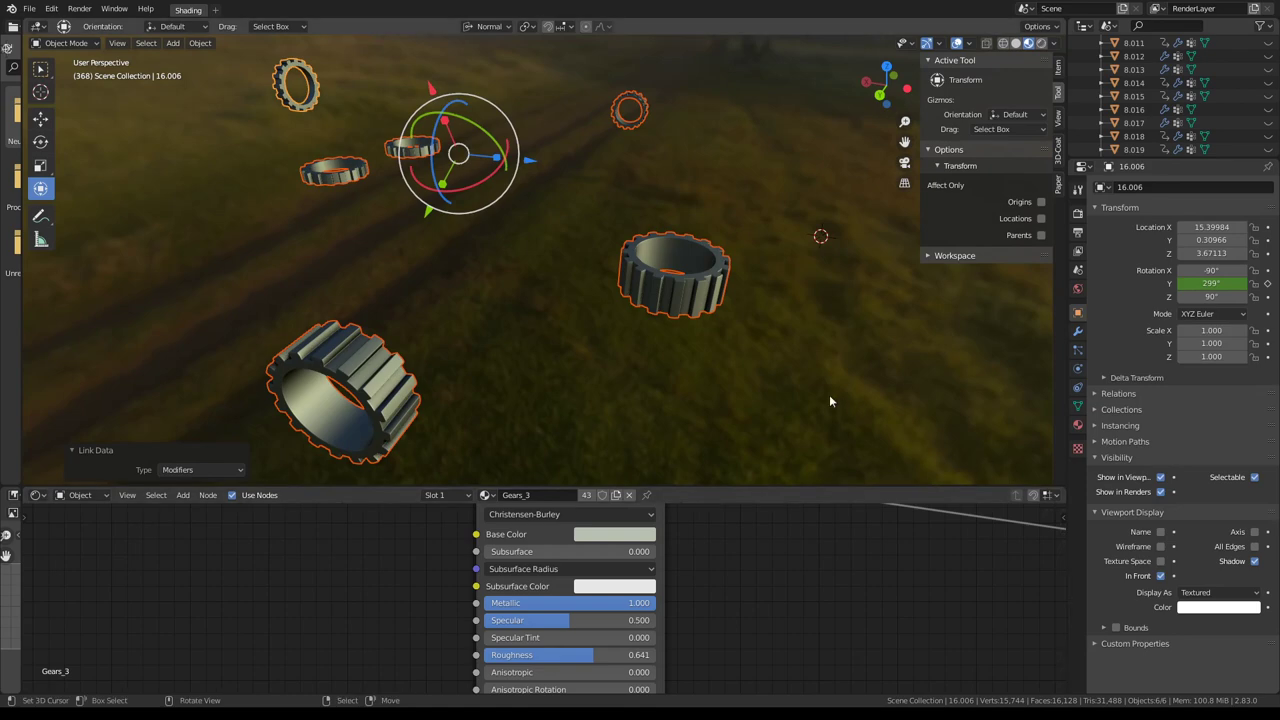
{"action": "key", "text": "KP_Divide"}
{"action": "scroll", "coordinate": [828, 394], "scroll_direction": "up", "scroll_amount": 3}
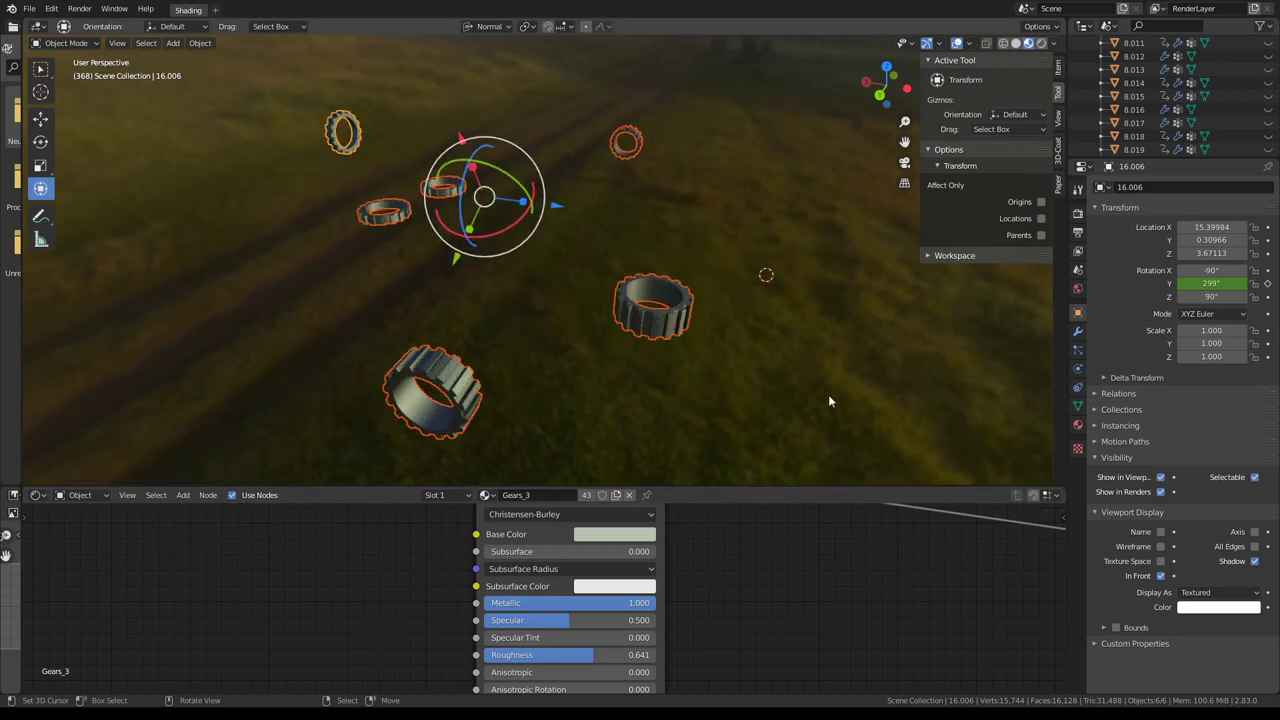
{"action": "scroll", "coordinate": [828, 394], "scroll_direction": "up", "scroll_amount": 2}
{"action": "key", "text": "KP_Divide"}
{"action": "mouse_move", "coordinate": [743, 310]}
{"action": "middle_mouse_down"}
{"action": "mouse_move", "coordinate": [707, 292]}
{"action": "mouse_move", "coordinate": [660, 300]}
{"action": "middle_mouse_up"}
Isolate gear 16.003 with its linked gears and enable In Front on it.
{"action": "left_click", "coordinate": [628, 288]}
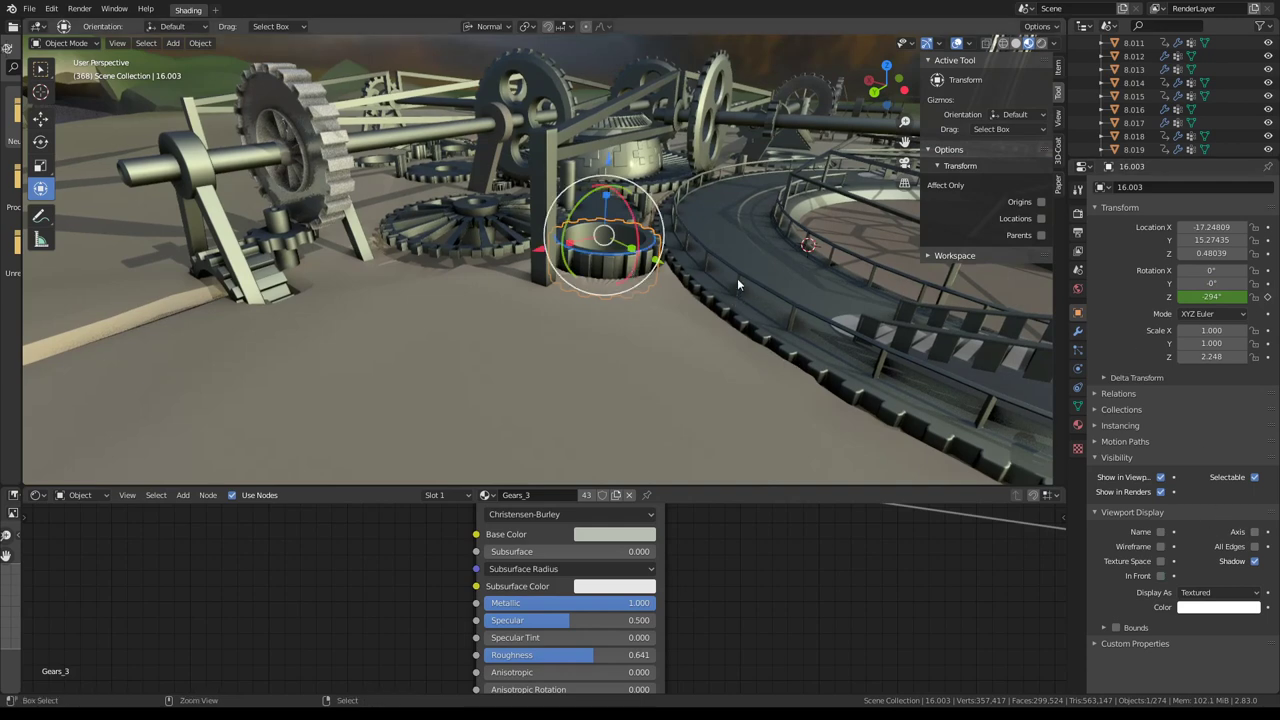
{"action": "key", "text": "shift+l"}
{"action": "key", "text": "KP_Divide"}
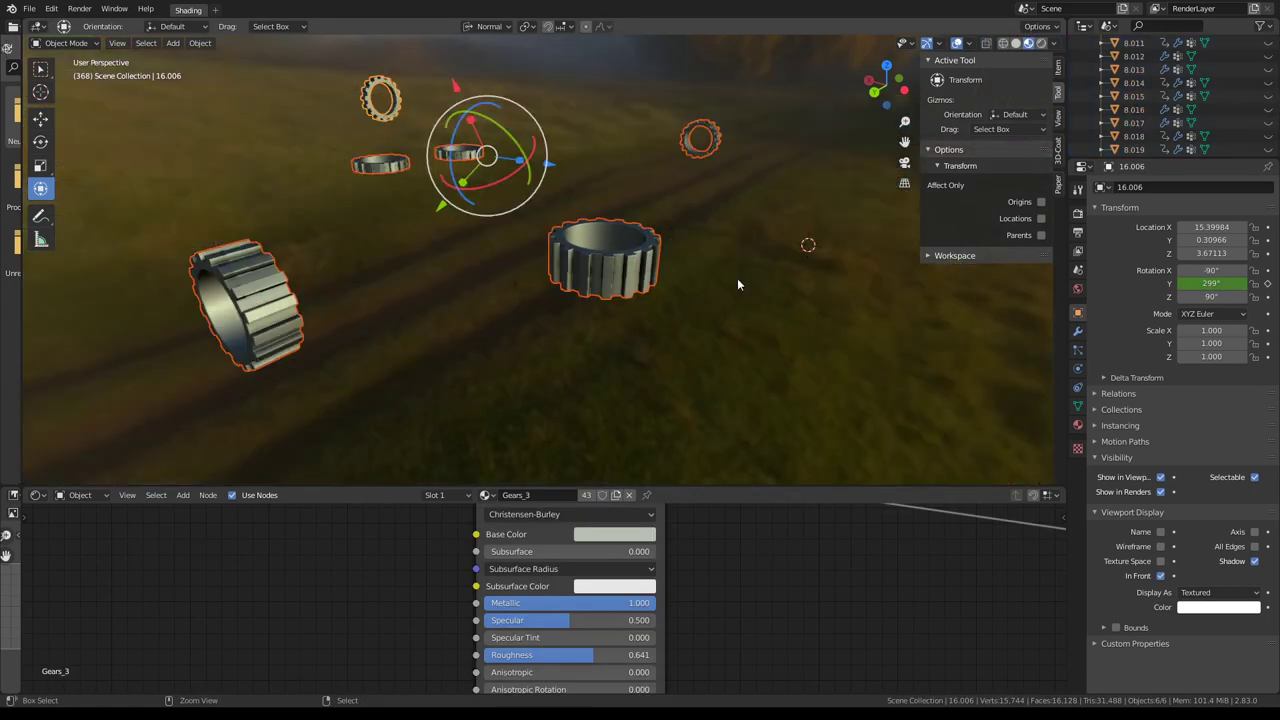
{"action": "left_click", "coordinate": [643, 262], "text": "shift"}
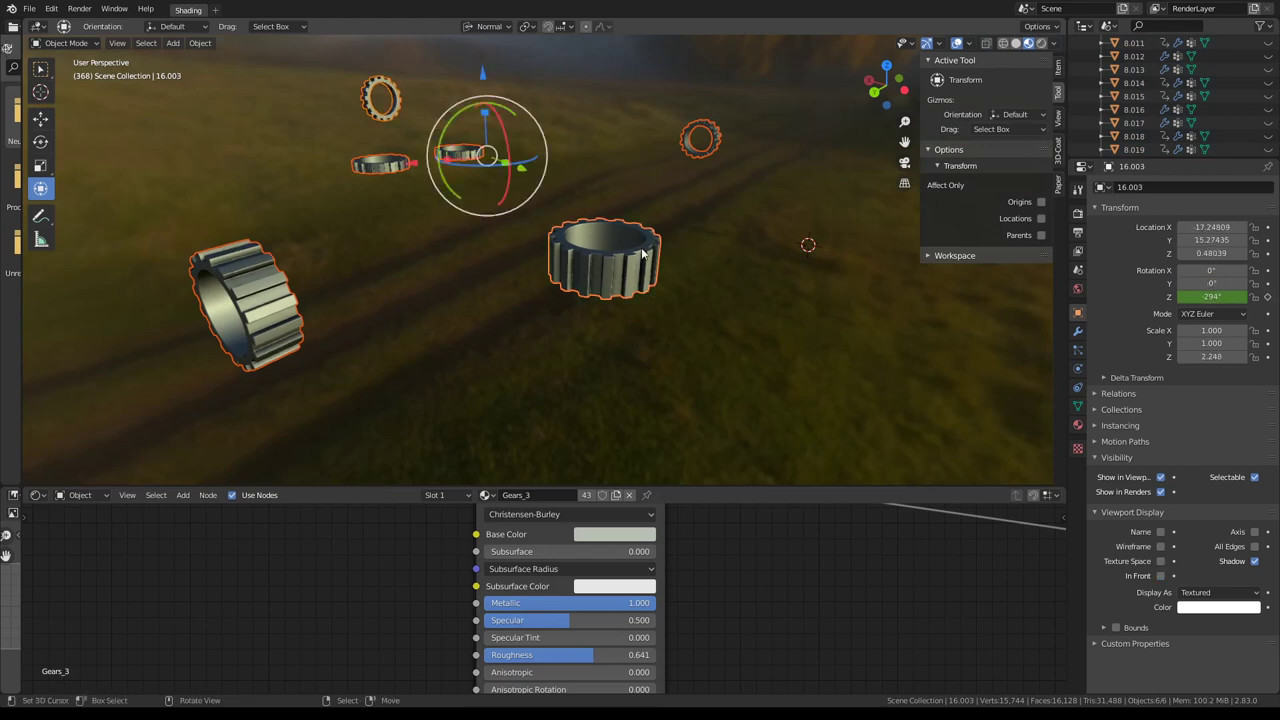
{"action": "left_click", "coordinate": [1161, 576]}
{"action": "middle_click_drag", "start_coordinate": [583, 218], "coordinate": [631, 215]}
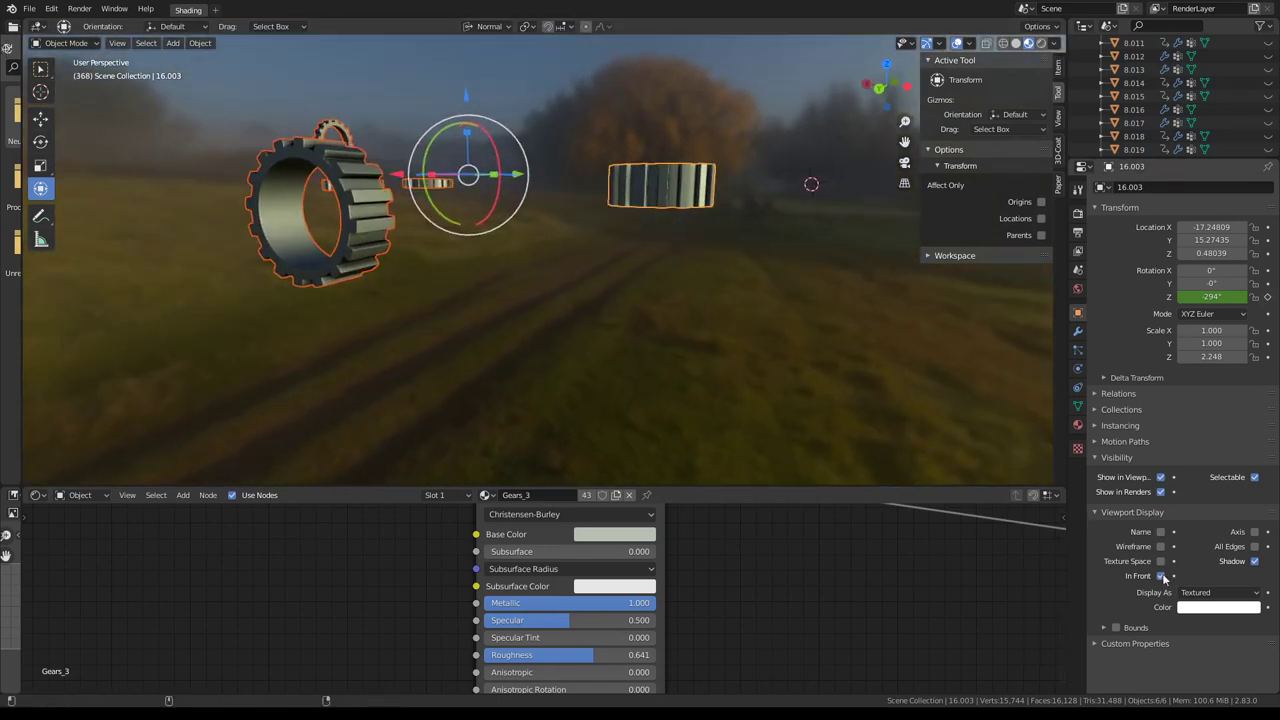
Return to the full scene and reselect gear 16.003.
{"action": "key", "text": "space"}
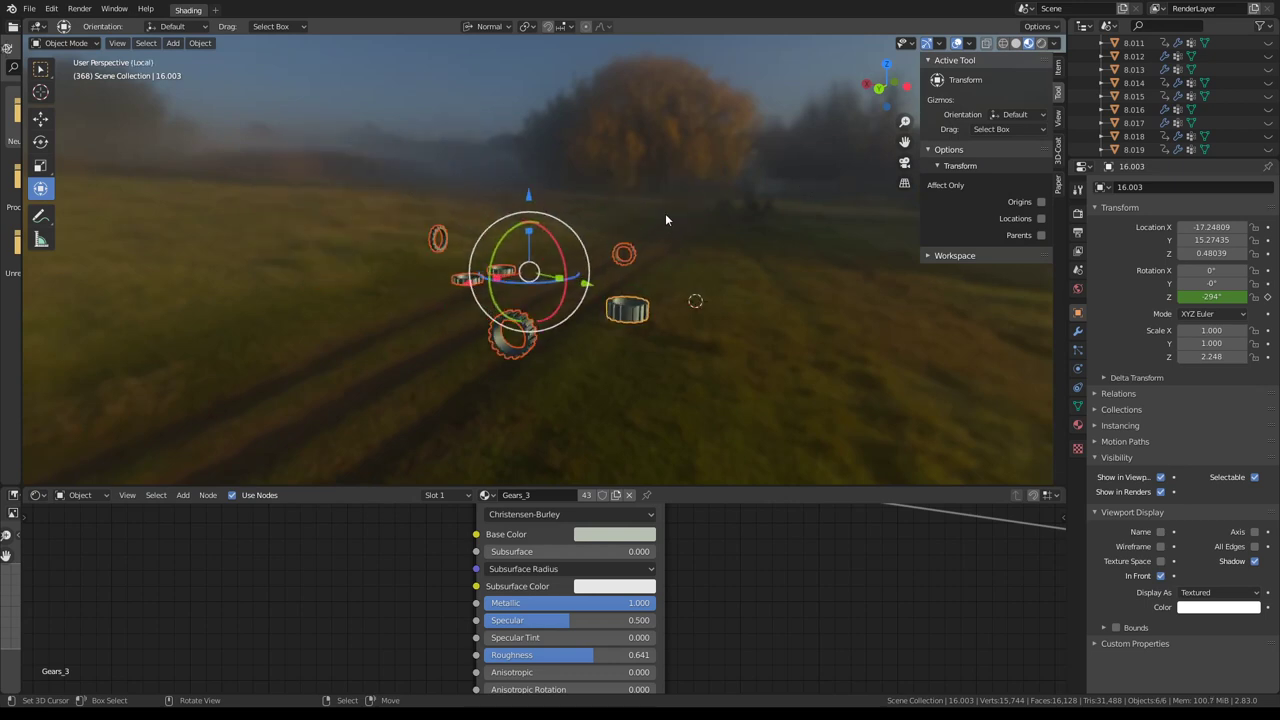
{"action": "key", "text": "Escape"}
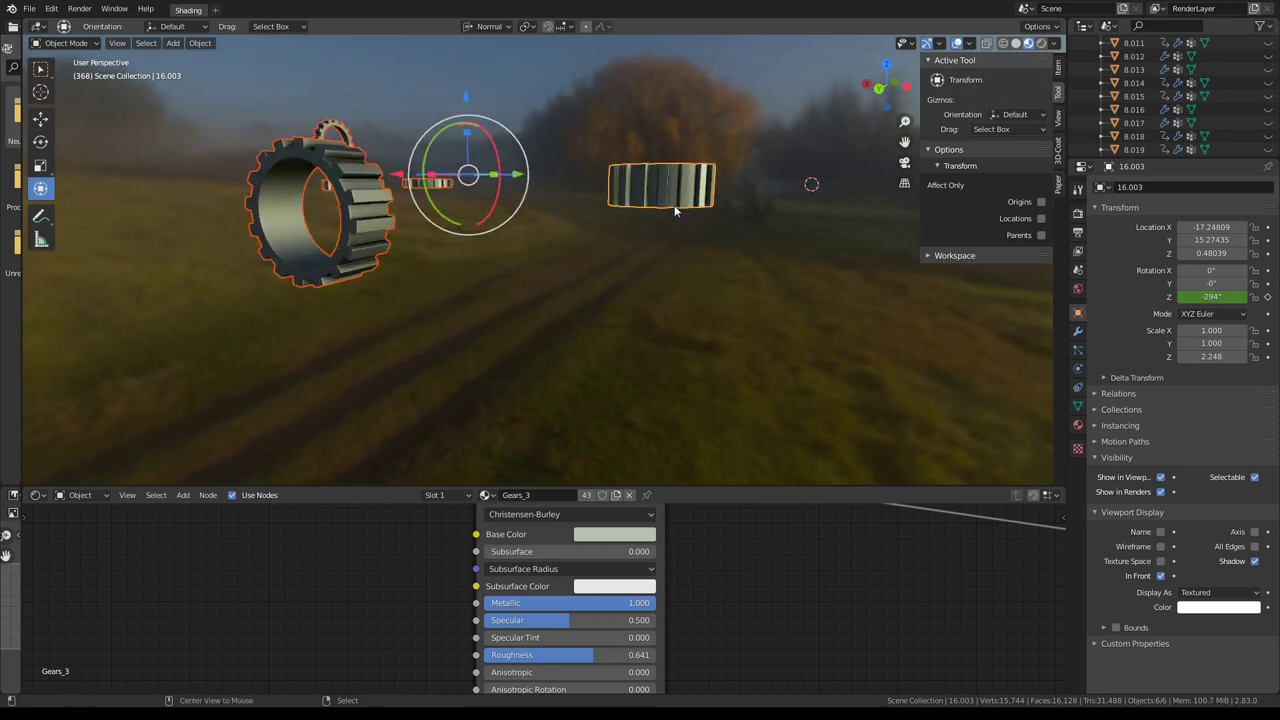
{"action": "mouse_move", "coordinate": [667, 218]}
{"action": "middle_mouse_down"}
{"action": "mouse_move", "coordinate": [615, 267]}
{"action": "mouse_move", "coordinate": [560, 284]}
{"action": "mouse_move", "coordinate": [560, 229]}
{"action": "mouse_move", "coordinate": [577, 376]}
{"action": "middle_mouse_up"}
{"action": "left_click", "coordinate": [615, 267]}
{"action": "left_click", "coordinate": [581, 272]}
Select the stepped object 21.015 and frame it in the viewport.
{"action": "left_click", "coordinate": [609, 377]}
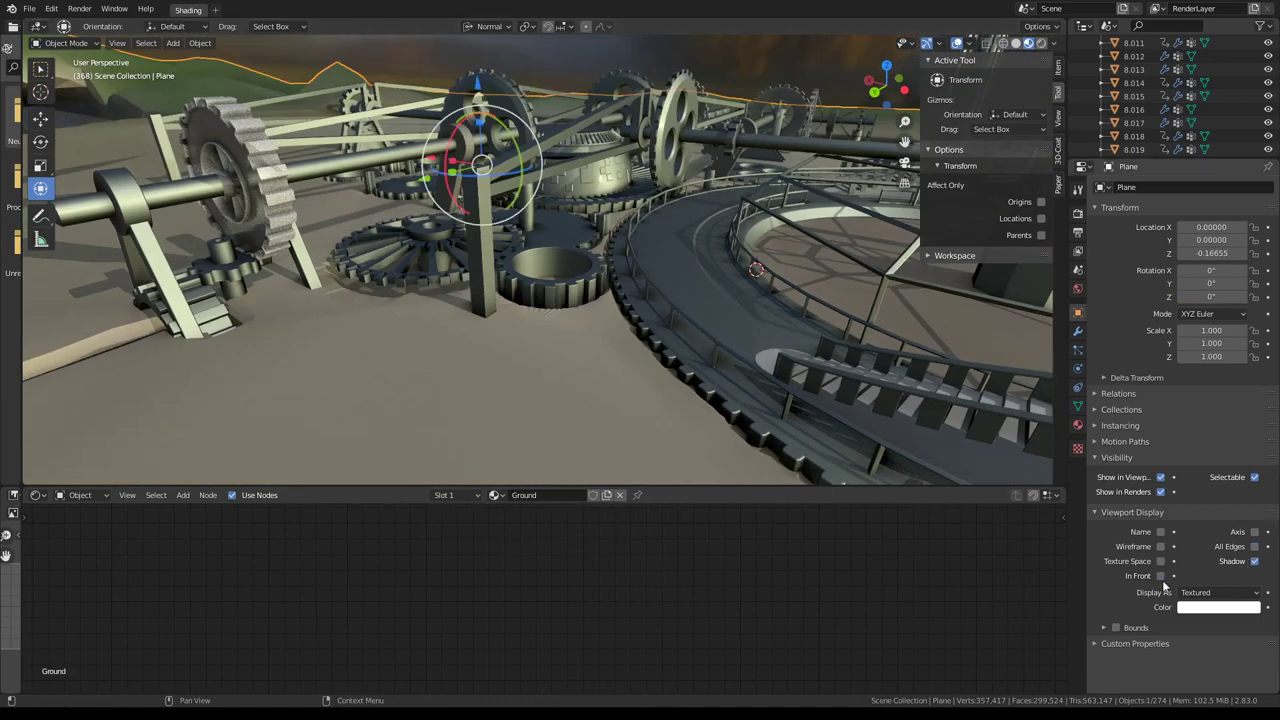
{"action": "left_click", "coordinate": [556, 288]}
{"action": "mouse_move", "coordinate": [556, 288]}
{"action": "middle_mouse_down"}
{"action": "mouse_move", "coordinate": [562, 232]}
{"action": "mouse_move", "coordinate": [595, 231]}
{"action": "mouse_move", "coordinate": [572, 266]}
{"action": "middle_mouse_up"}
{"action": "left_click", "coordinate": [241, 287]}
{"action": "key", "text": "KP_Decimal"}
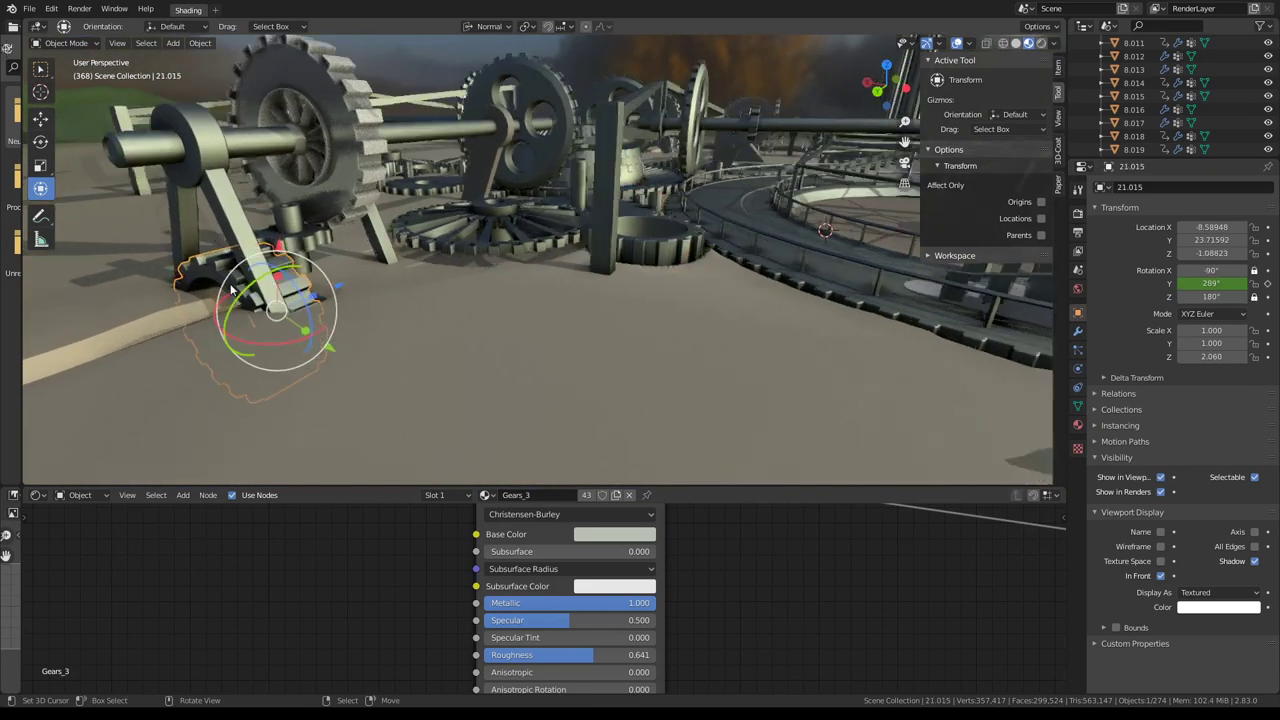
{"action": "mouse_move", "coordinate": [230, 284]}
{"action": "middle_mouse_down"}
{"action": "mouse_move", "coordinate": [411, 227]}
{"action": "mouse_move", "coordinate": [334, 241]}
{"action": "mouse_move", "coordinate": [275, 232]}
{"action": "mouse_move", "coordinate": [447, 235]}
{"action": "middle_mouse_up"}
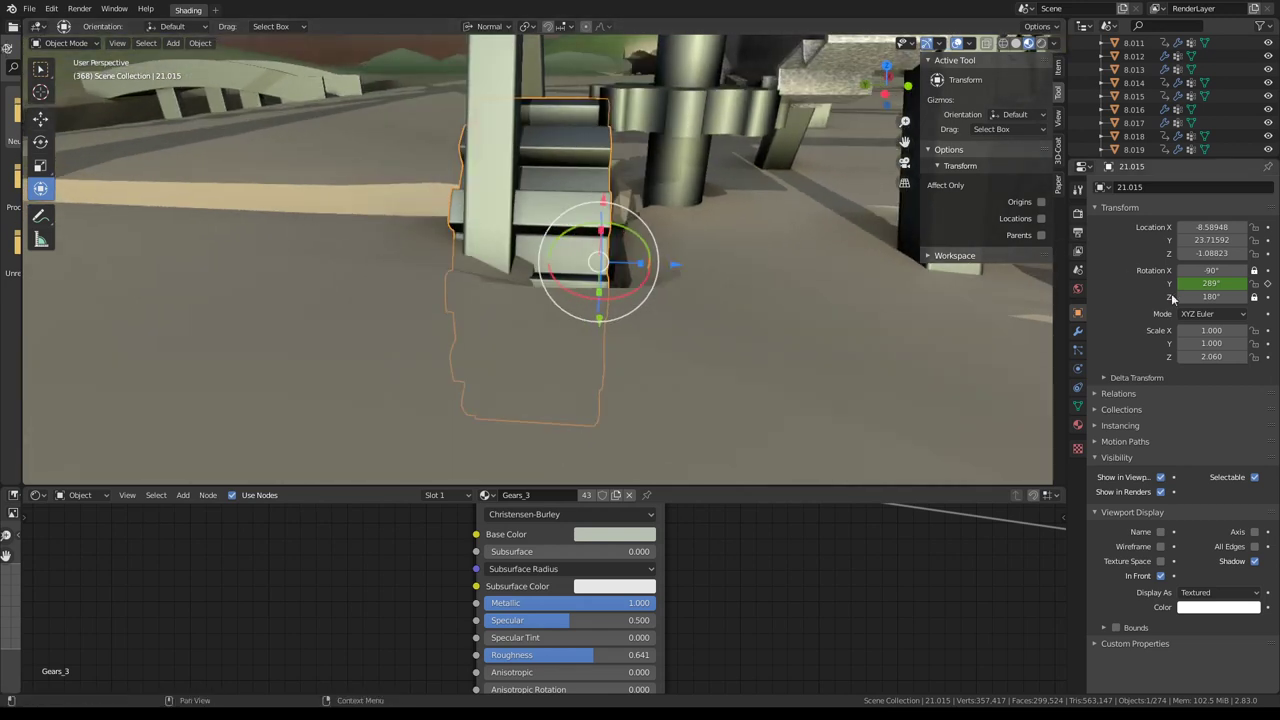
Expand 21.015's Solidify modifier and set its Thickness to 0.2730.
{"action": "left_click", "coordinate": [1079, 334]}
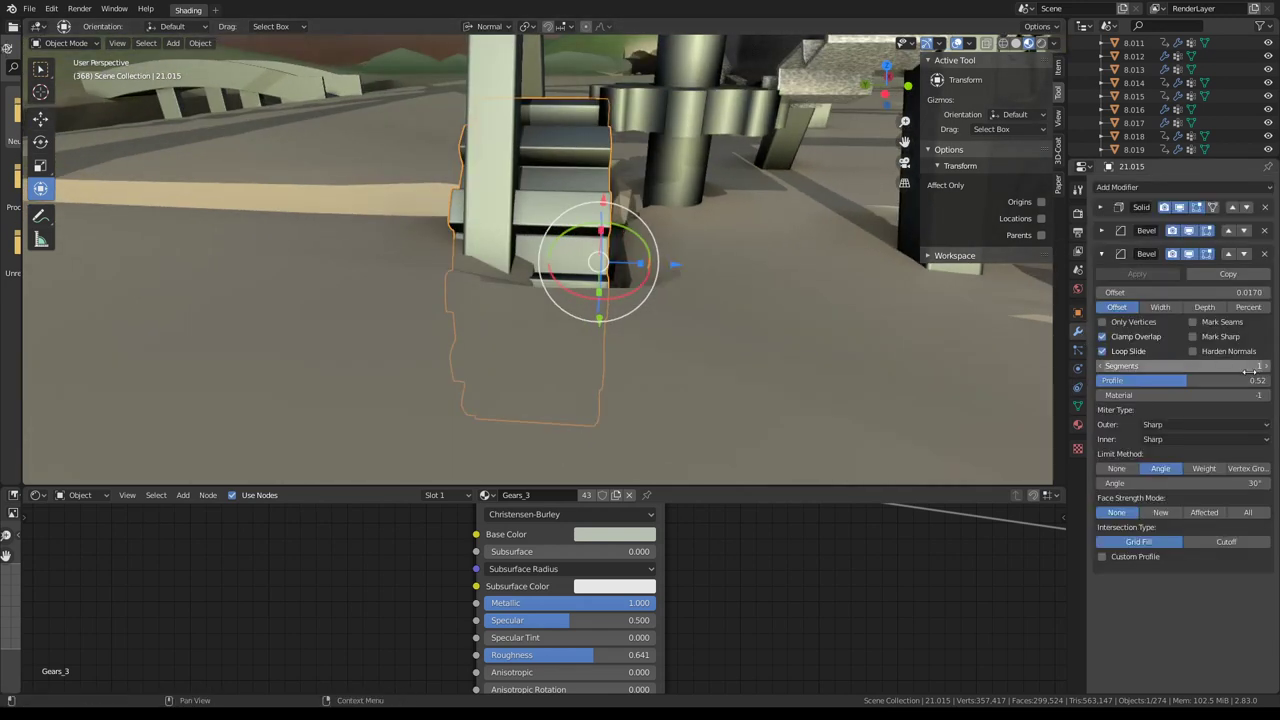
{"action": "left_click", "coordinate": [1102, 254]}
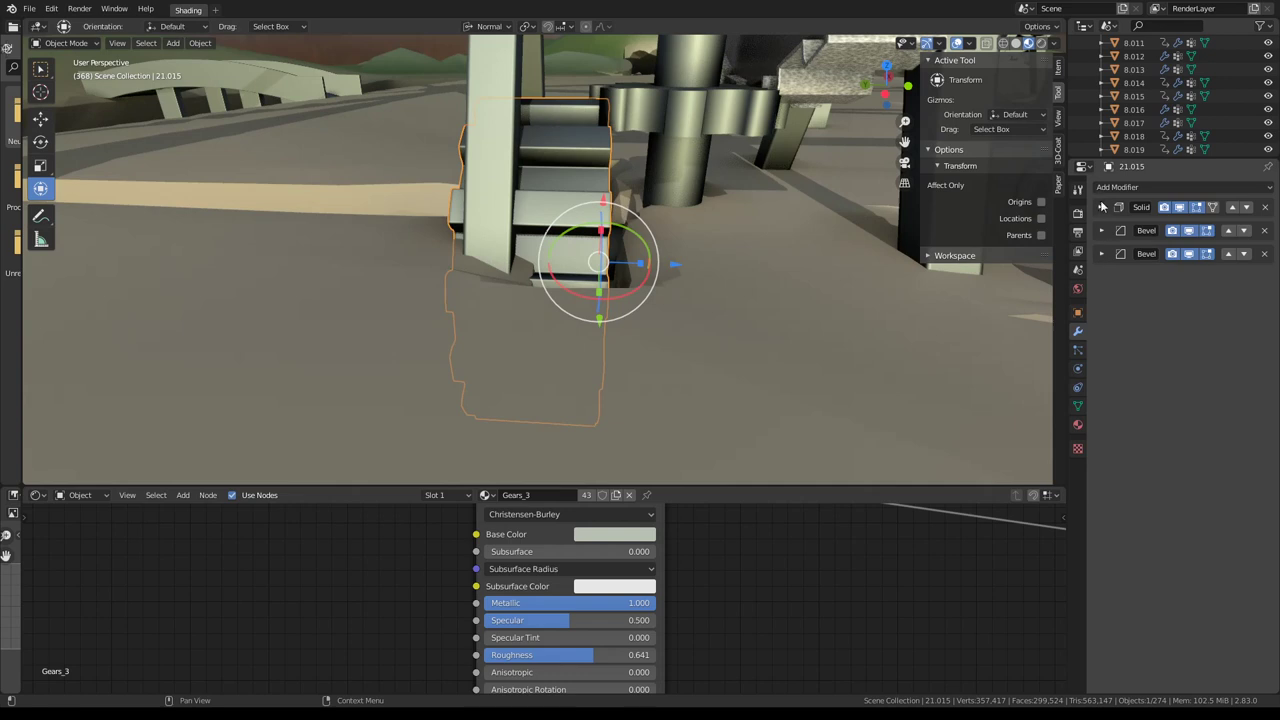
{"action": "left_click", "coordinate": [1101, 207]}
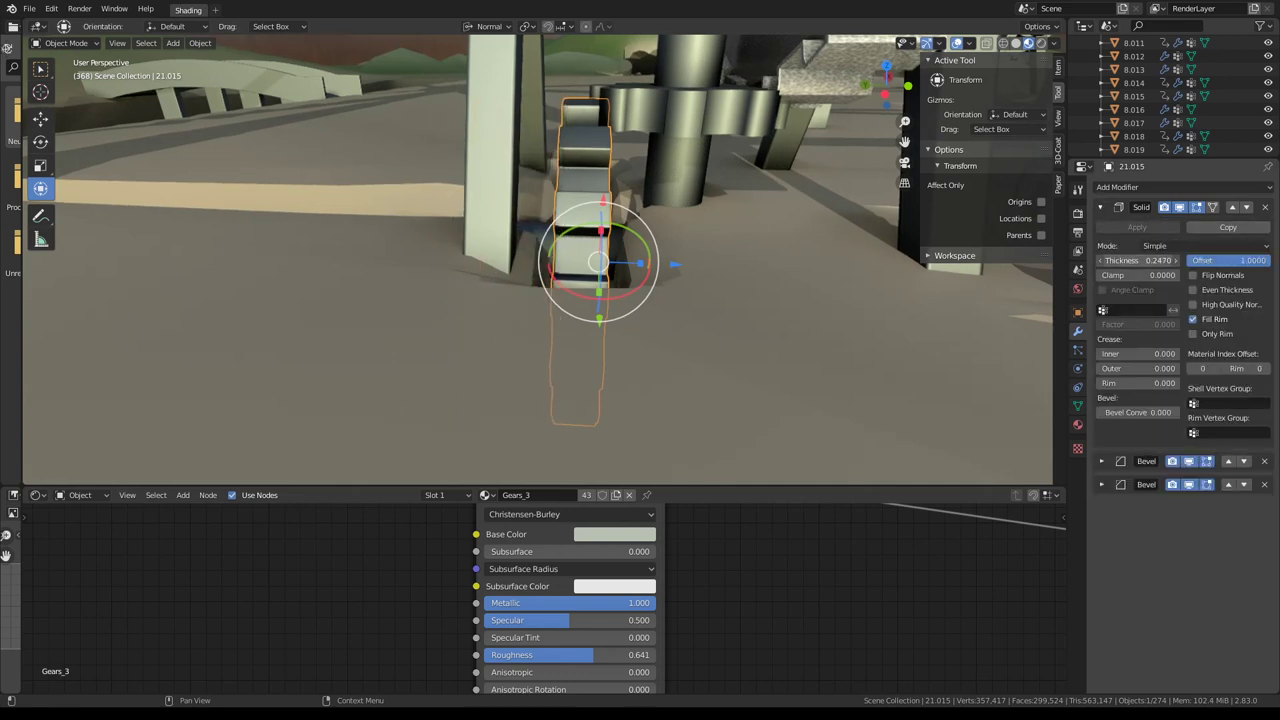
{"action": "scroll", "coordinate": [750, 205], "scroll_direction": "down", "scroll_amount": 6}
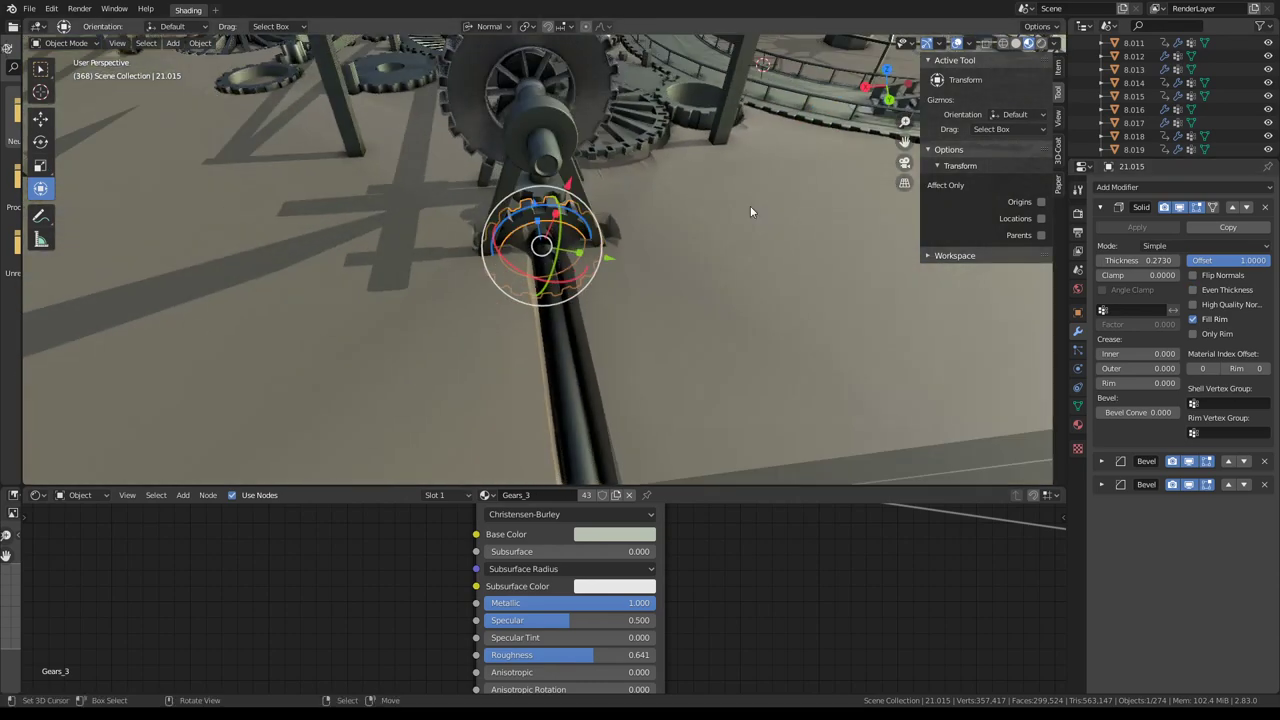
{"action": "mouse_move", "coordinate": [750, 205]}
{"action": "middle_mouse_down"}
{"action": "mouse_move", "coordinate": [716, 330]}
{"action": "mouse_move", "coordinate": [602, 228]}
{"action": "mouse_move", "coordinate": [670, 280]}
{"action": "middle_mouse_up"}
{"action": "scroll", "coordinate": [703, 298], "scroll_direction": "up", "scroll_amount": 5}
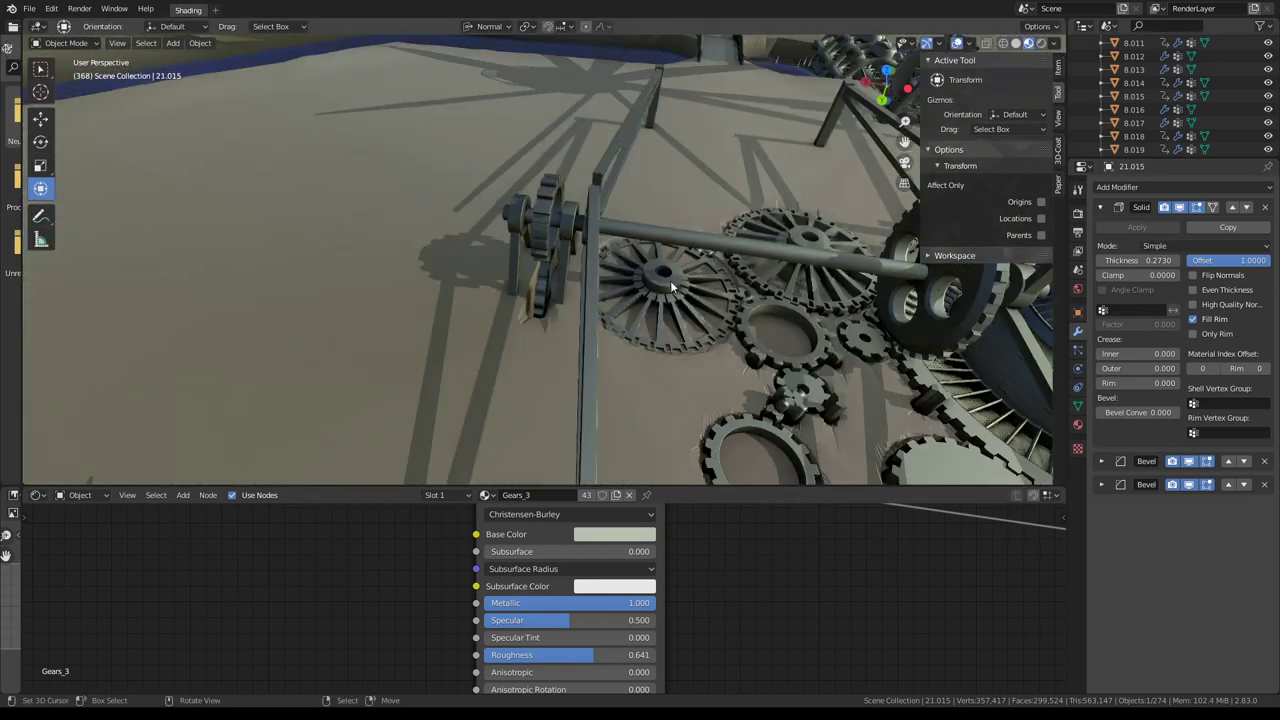
Select the objects sharing mesh data with gears 21.003 and 16.003 via Select Linked > Object Data.
{"action": "left_click", "coordinate": [537, 276]}
{"action": "left_click", "coordinate": [545, 278]}
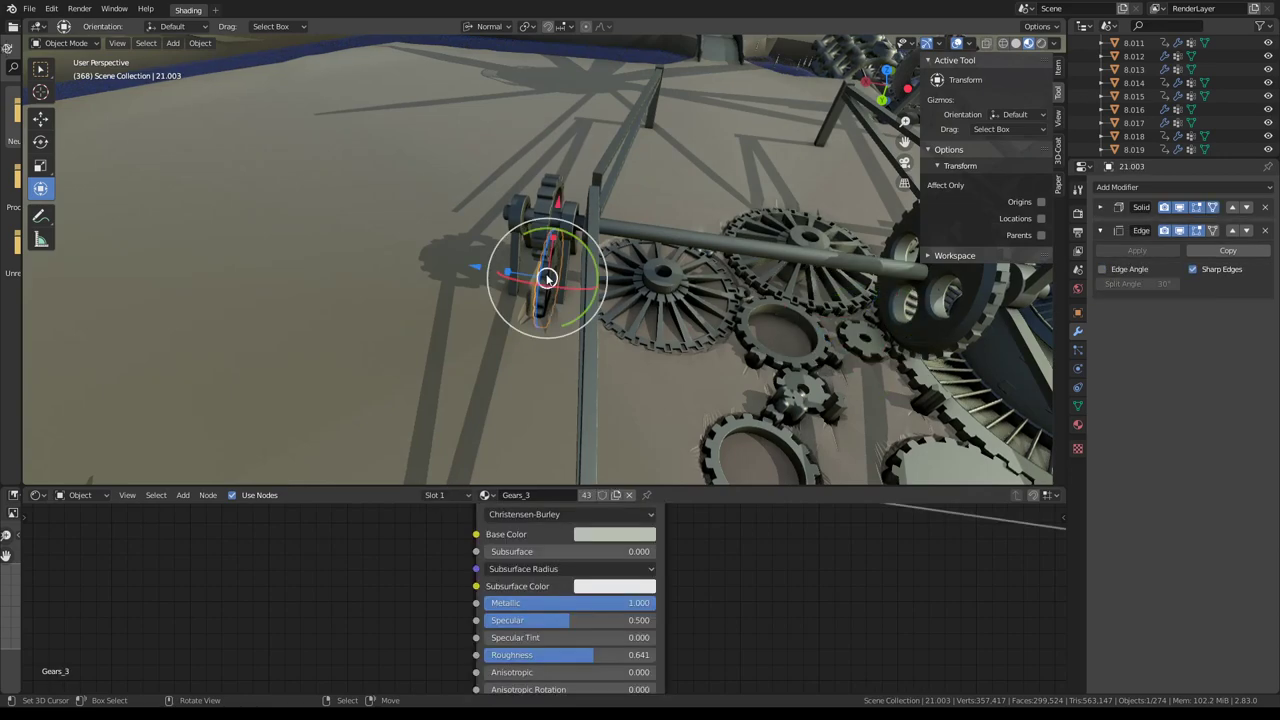
{"action": "key", "text": "shift+l"}
{"action": "left_click", "coordinate": [547, 278]}
{"action": "mouse_move", "coordinate": [588, 273]}
{"action": "middle_mouse_down"}
{"action": "mouse_move", "coordinate": [634, 160]}
{"action": "mouse_move", "coordinate": [609, 194]}
{"action": "mouse_move", "coordinate": [607, 150]}
{"action": "mouse_move", "coordinate": [591, 174]}
{"action": "mouse_move", "coordinate": [638, 190]}
{"action": "mouse_move", "coordinate": [658, 235]}
{"action": "mouse_move", "coordinate": [640, 251]}
{"action": "mouse_move", "coordinate": [714, 234]}
{"action": "mouse_move", "coordinate": [646, 277]}
{"action": "mouse_move", "coordinate": [623, 123]}
{"action": "mouse_move", "coordinate": [560, 120]}
{"action": "mouse_move", "coordinate": [466, 207]}
{"action": "mouse_move", "coordinate": [622, 200]}
{"action": "mouse_move", "coordinate": [748, 217]}
{"action": "mouse_move", "coordinate": [612, 247]}
{"action": "mouse_move", "coordinate": [648, 345]}
{"action": "mouse_move", "coordinate": [665, 298]}
{"action": "mouse_move", "coordinate": [643, 320]}
{"action": "mouse_move", "coordinate": [673, 312]}
{"action": "mouse_move", "coordinate": [522, 304]}
{"action": "mouse_move", "coordinate": [685, 304]}
{"action": "mouse_move", "coordinate": [535, 283]}
{"action": "mouse_move", "coordinate": [584, 314]}
{"action": "mouse_move", "coordinate": [697, 259]}
{"action": "mouse_move", "coordinate": [652, 245]}
{"action": "mouse_move", "coordinate": [618, 200]}
{"action": "mouse_move", "coordinate": [552, 239]}
{"action": "mouse_move", "coordinate": [622, 273]}
{"action": "middle_mouse_up"}
{"action": "left_click", "coordinate": [620, 345]}
{"action": "key", "text": "shift+l"}
{"action": "left_click", "coordinate": [671, 354]}
Select 21.002 alone and set its Solidify thickness to 0.2890.
{"action": "left_click", "coordinate": [622, 273]}
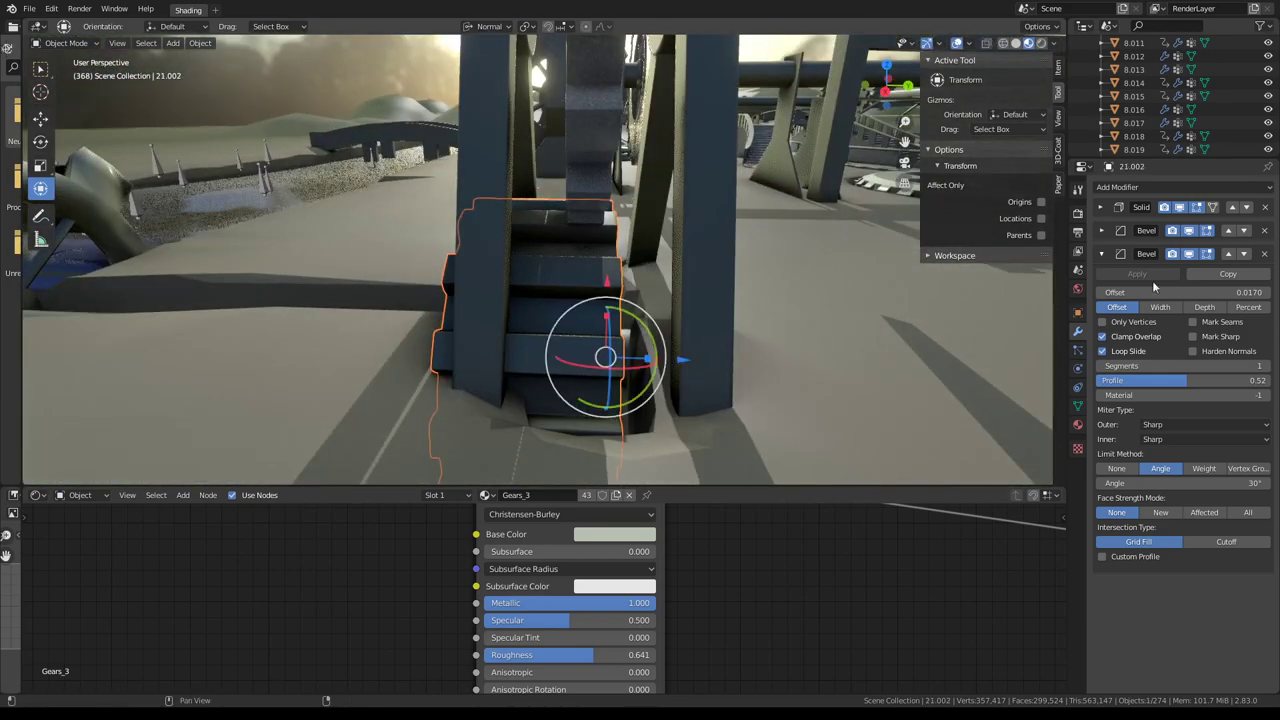
{"action": "left_click", "coordinate": [1102, 254]}
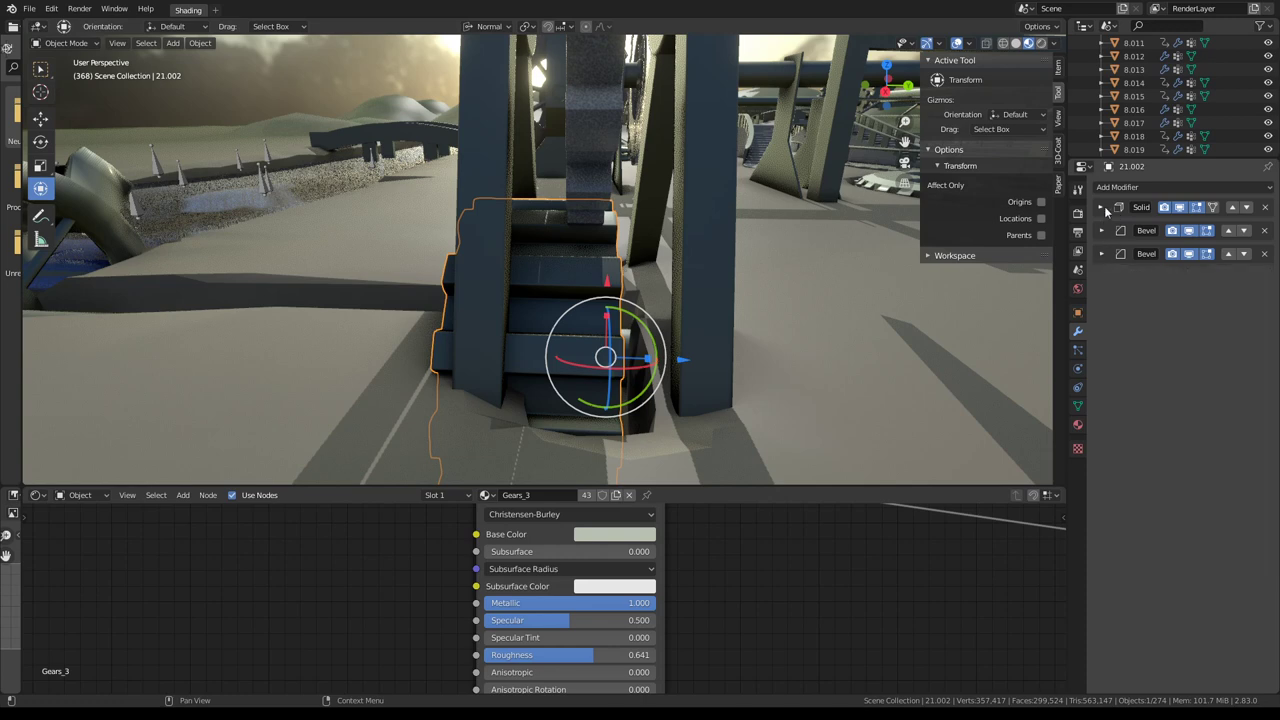
{"action": "left_click", "coordinate": [1101, 207]}
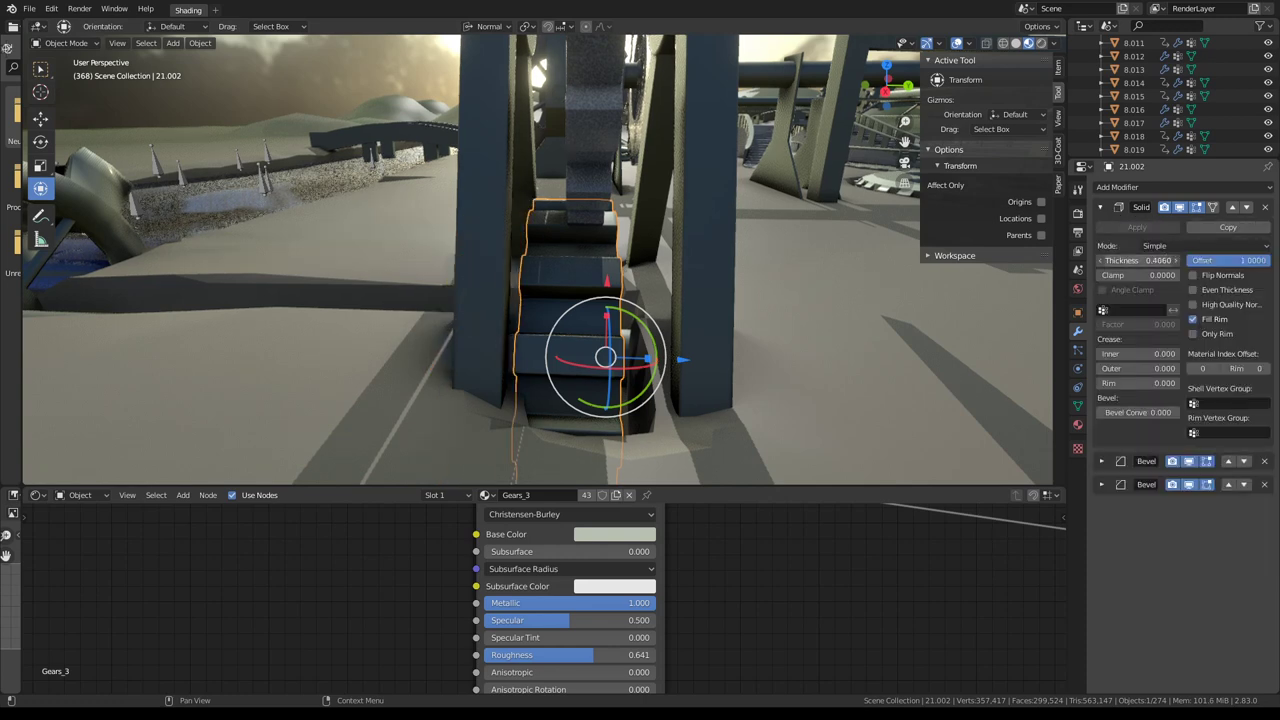
{"action": "scroll", "coordinate": [838, 214], "scroll_direction": "down", "scroll_amount": 2}
{"action": "scroll", "coordinate": [674, 198], "scroll_direction": "down", "scroll_amount": 4}
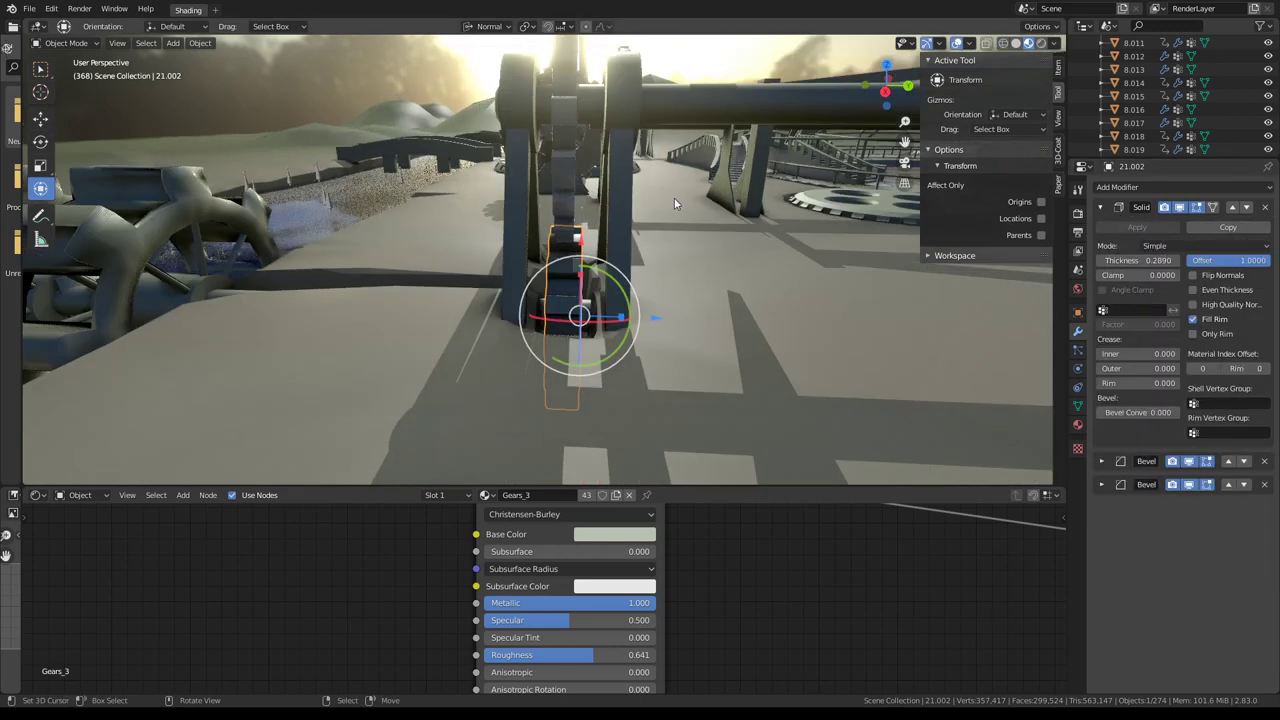
{"action": "scroll", "coordinate": [654, 217], "scroll_direction": "down", "scroll_amount": 3}
{"action": "scroll", "coordinate": [803, 173], "scroll_direction": "down", "scroll_amount": 3}
{"action": "mouse_move", "coordinate": [803, 173]}
{"action": "middle_mouse_down"}
{"action": "mouse_move", "coordinate": [674, 257]}
{"action": "mouse_move", "coordinate": [723, 247]}
{"action": "mouse_move", "coordinate": [655, 308]}
{"action": "mouse_move", "coordinate": [553, 245]}
{"action": "mouse_move", "coordinate": [614, 329]}
{"action": "mouse_move", "coordinate": [626, 302]}
{"action": "mouse_move", "coordinate": [614, 257]}
{"action": "mouse_move", "coordinate": [614, 372]}
{"action": "mouse_move", "coordinate": [600, 190]}
{"action": "middle_mouse_up"}
{"action": "left_click", "coordinate": [550, 243]}
Isolate column 16.001 in local view and zoom in close on the slotted gear platform.
{"action": "scroll", "coordinate": [610, 255], "scroll_direction": "down", "scroll_amount": 3}
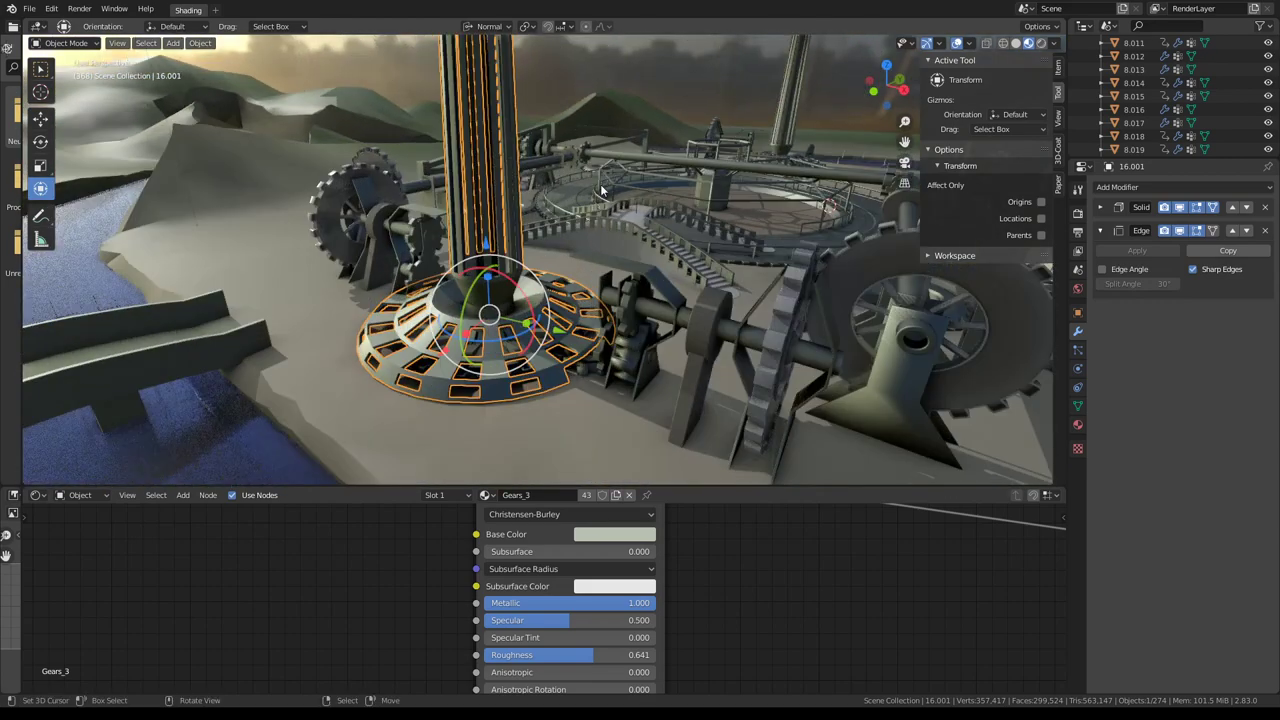
{"action": "key", "text": "KP_Divide"}
{"action": "left_click", "coordinate": [600, 190]}
{"action": "scroll", "coordinate": [591, 223], "scroll_direction": "up", "scroll_amount": 3}
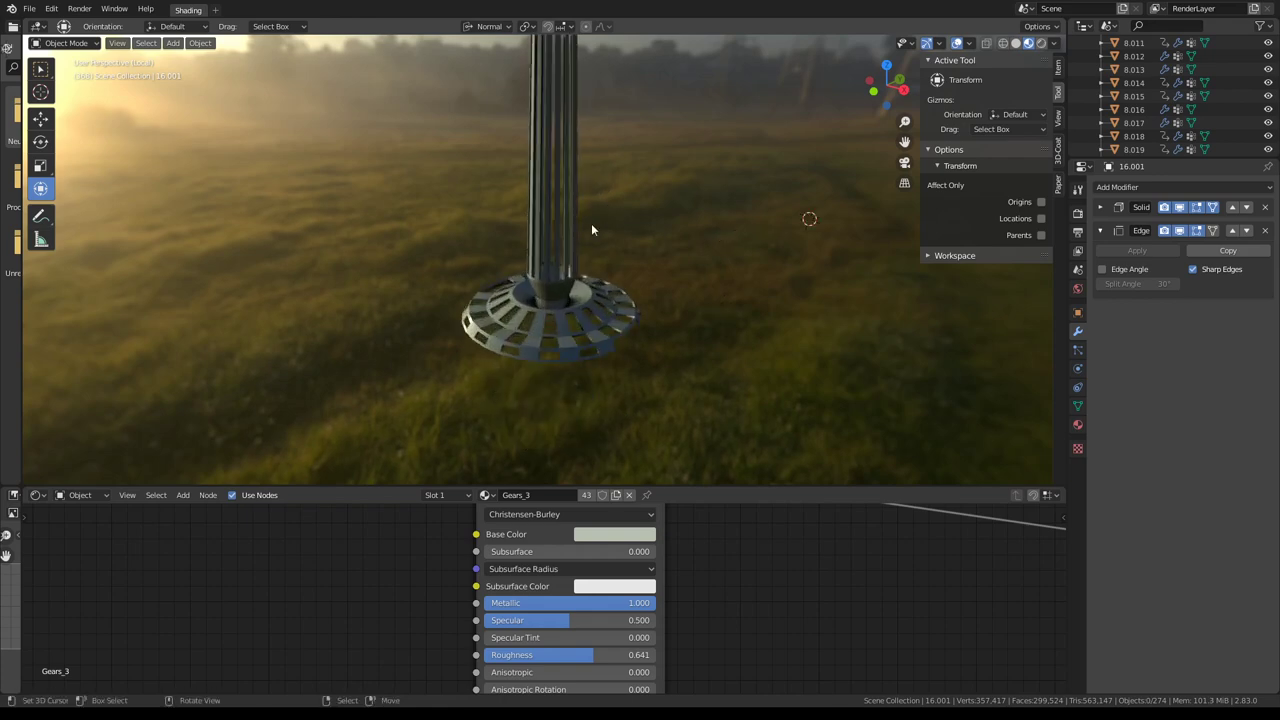
{"action": "mouse_move", "coordinate": [591, 223]}
{"action": "middle_mouse_down"}
{"action": "mouse_move", "coordinate": [579, 198]}
{"action": "mouse_move", "coordinate": [737, 237]}
{"action": "mouse_move", "coordinate": [666, 206]}
{"action": "mouse_move", "coordinate": [694, 217]}
{"action": "mouse_move", "coordinate": [700, 200]}
{"action": "middle_mouse_up"}
{"action": "scroll", "coordinate": [579, 198], "scroll_direction": "up", "scroll_amount": 2}
{"action": "scroll", "coordinate": [737, 237], "scroll_direction": "down", "scroll_amount": 2}
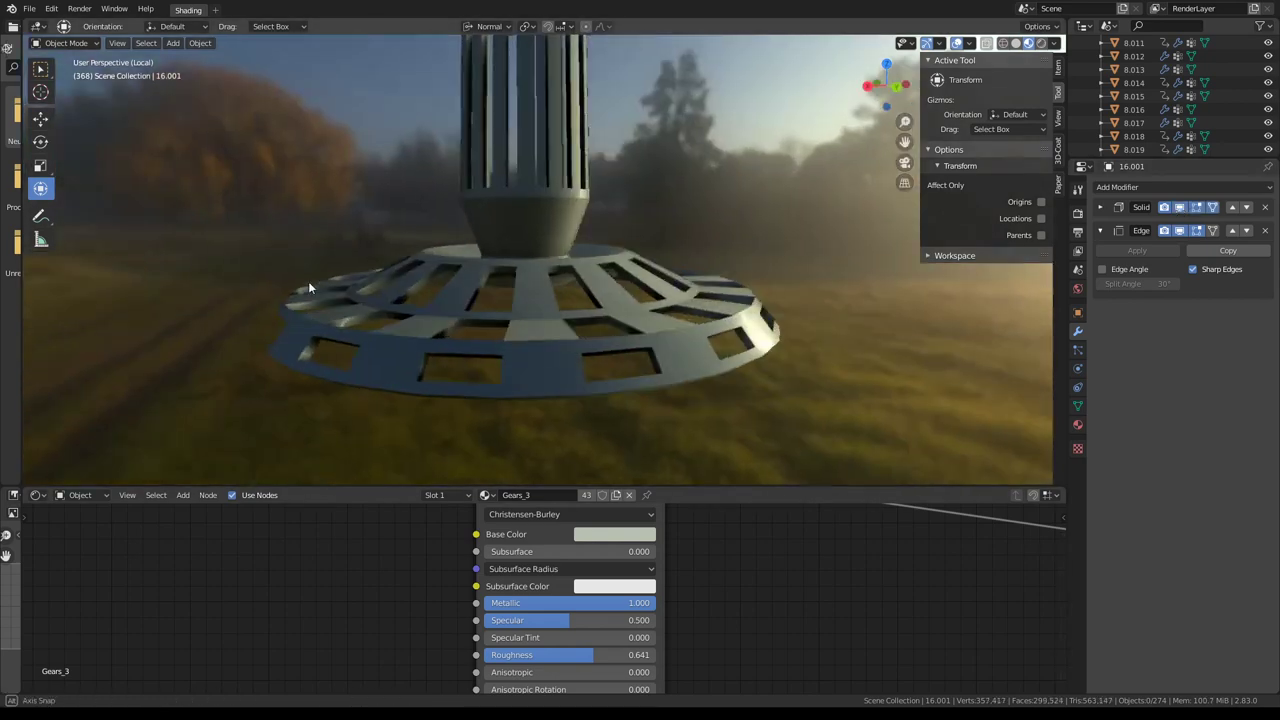
{"action": "scroll", "coordinate": [308, 281], "scroll_direction": "up", "scroll_amount": 3}
{"action": "middle_click_drag", "start_coordinate": [334, 297], "coordinate": [460, 302]}
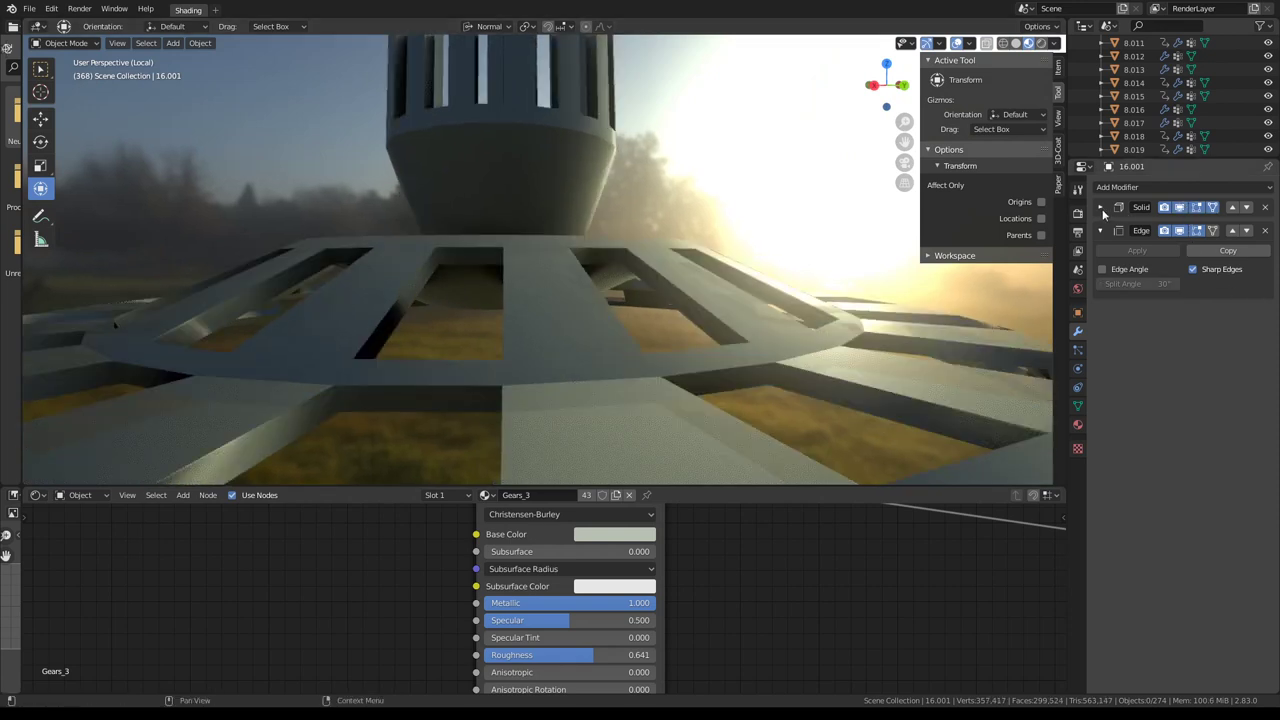
Remove the Edge Split modifier from ring 16.001.
{"action": "left_click", "coordinate": [1101, 208]}
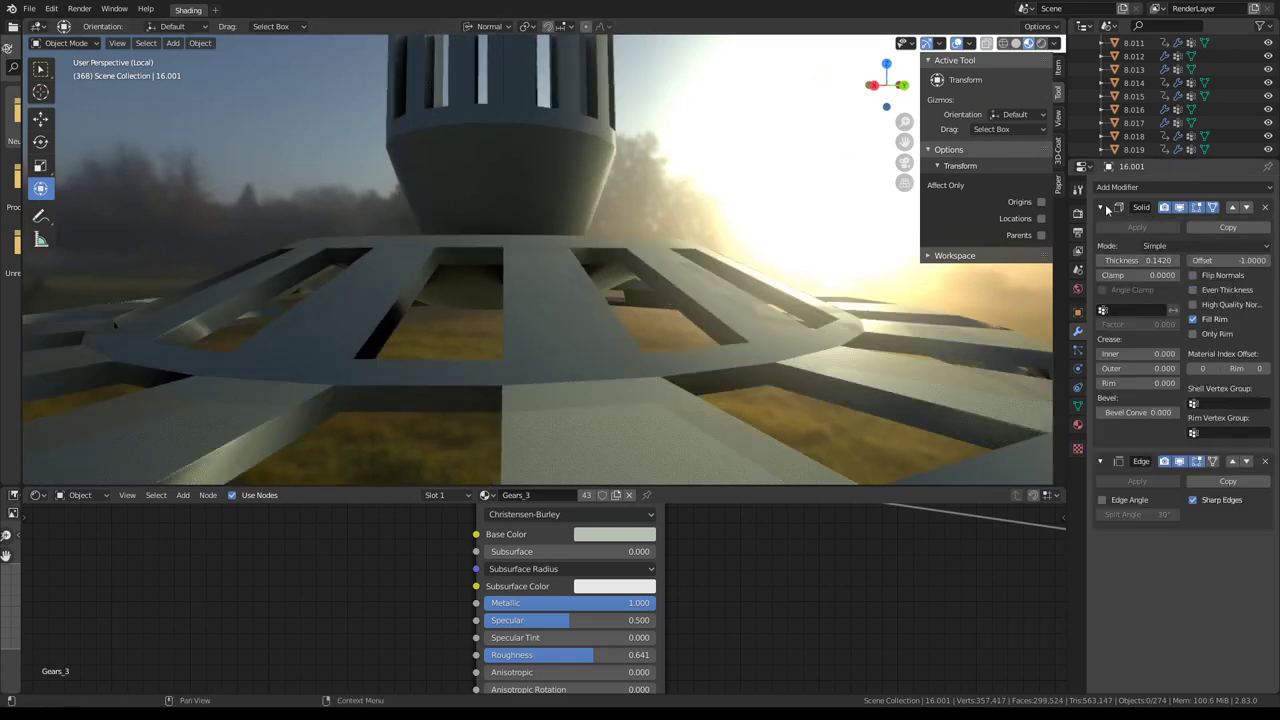
{"action": "left_click", "coordinate": [1104, 207]}
{"action": "left_click", "coordinate": [1182, 231]}
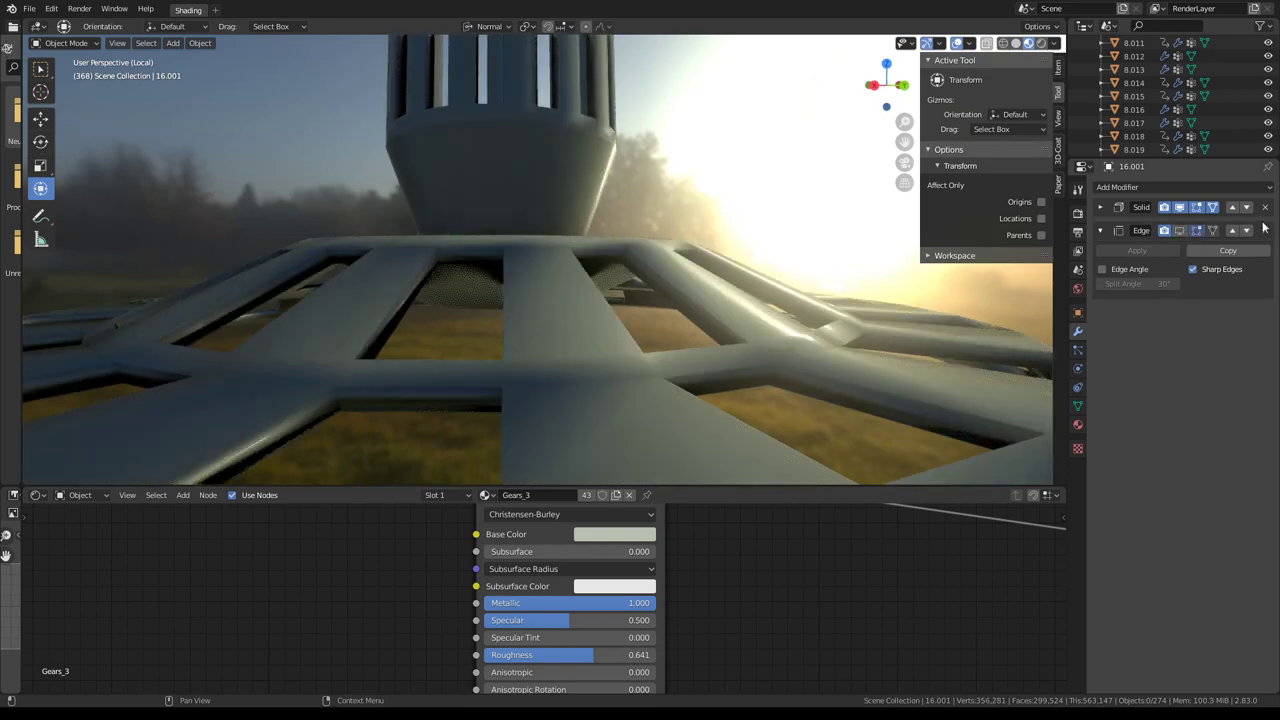
{"action": "left_click", "coordinate": [1265, 230]}
Add a Bevel with 2 segments, Angle limit method, profile 1.00 and offset 0.0278.
{"action": "left_click", "coordinate": [1181, 186]}
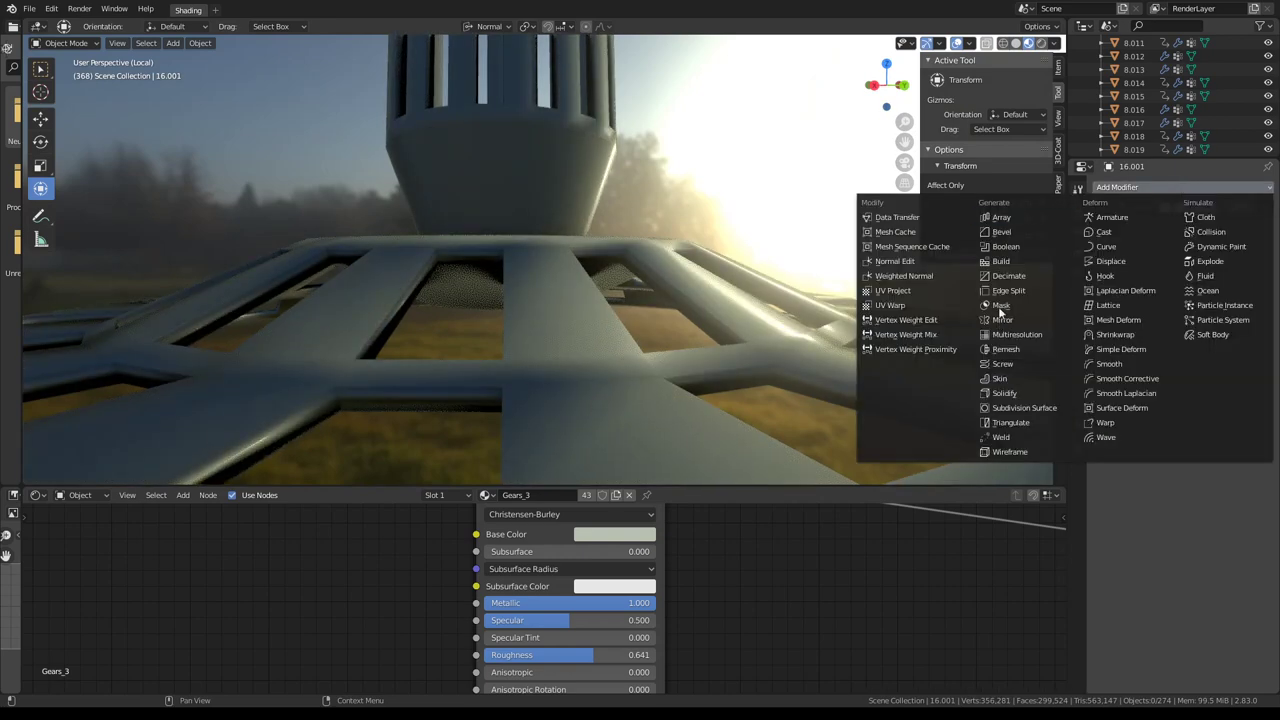
{"action": "left_click", "coordinate": [1001, 232]}
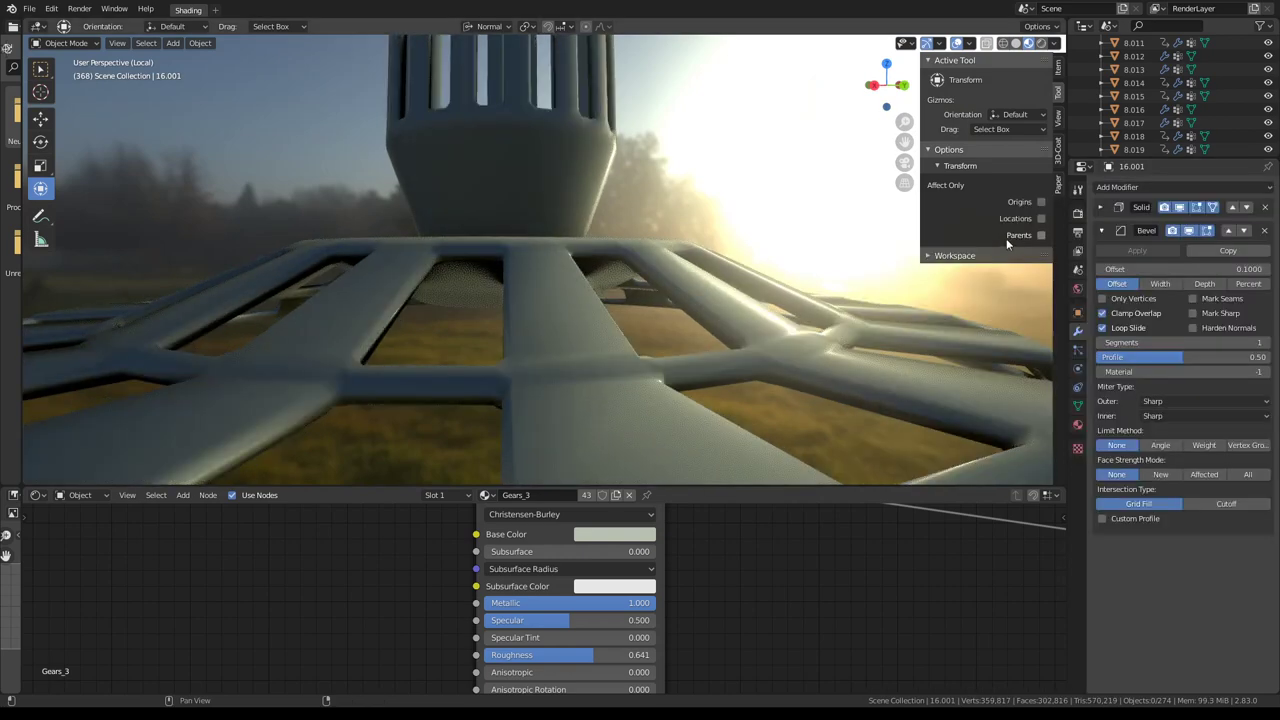
{"action": "left_click", "coordinate": [1265, 343]}
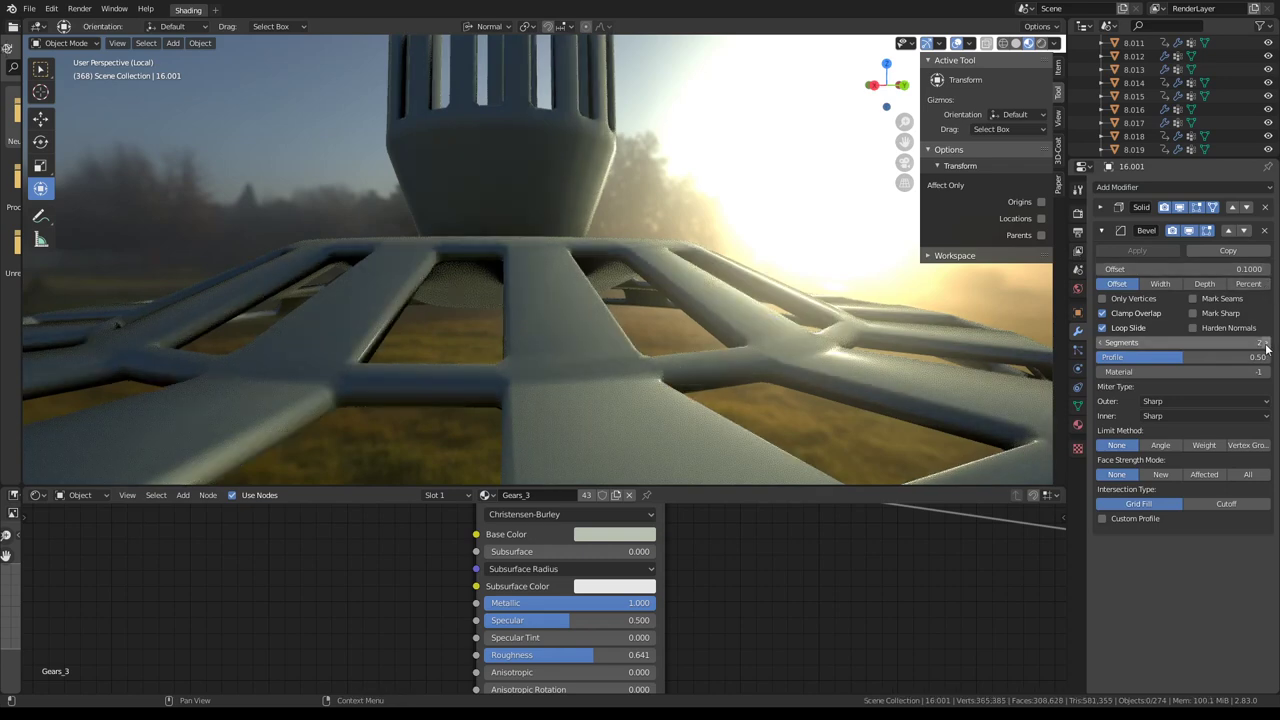
{"action": "left_click", "coordinate": [1160, 445]}
{"action": "mouse_move", "coordinate": [740, 330]}
{"action": "middle_mouse_down"}
{"action": "mouse_move", "coordinate": [789, 249]}
{"action": "mouse_move", "coordinate": [691, 249]}
{"action": "mouse_move", "coordinate": [682, 234]}
{"action": "middle_mouse_up"}
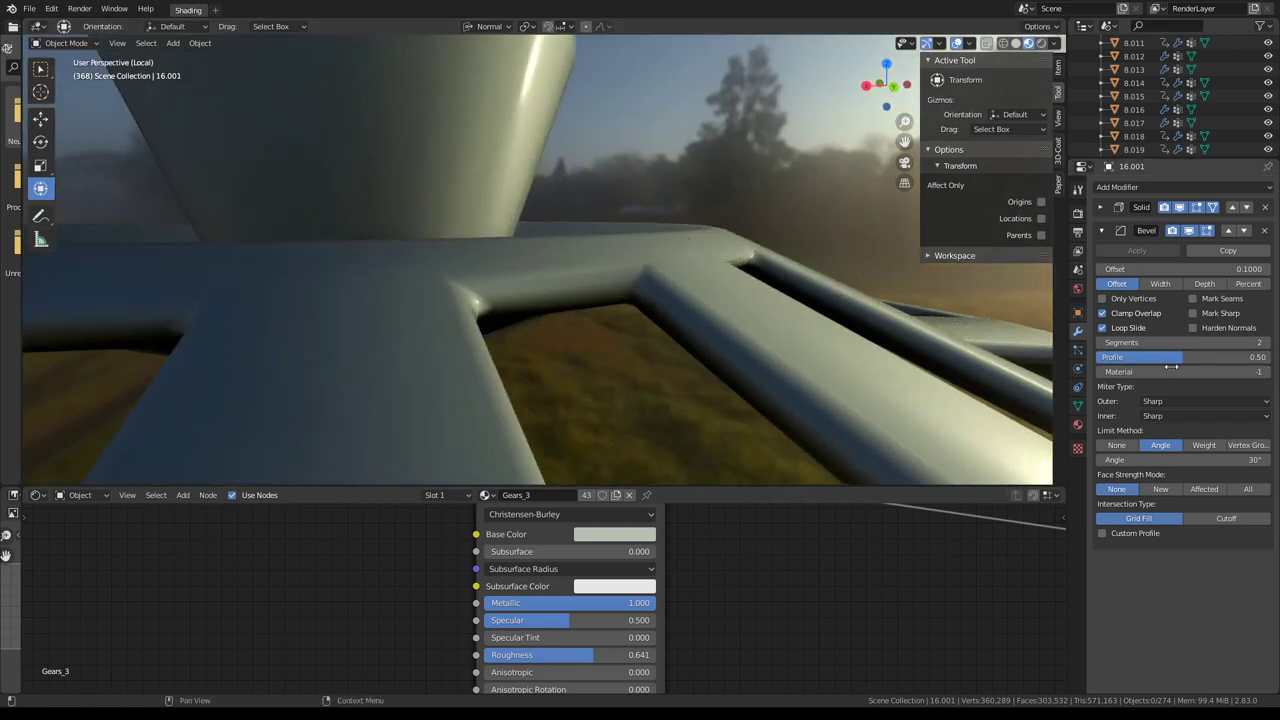
{"action": "left_click_drag", "start_coordinate": [1207, 357], "coordinate": [1255, 350]}
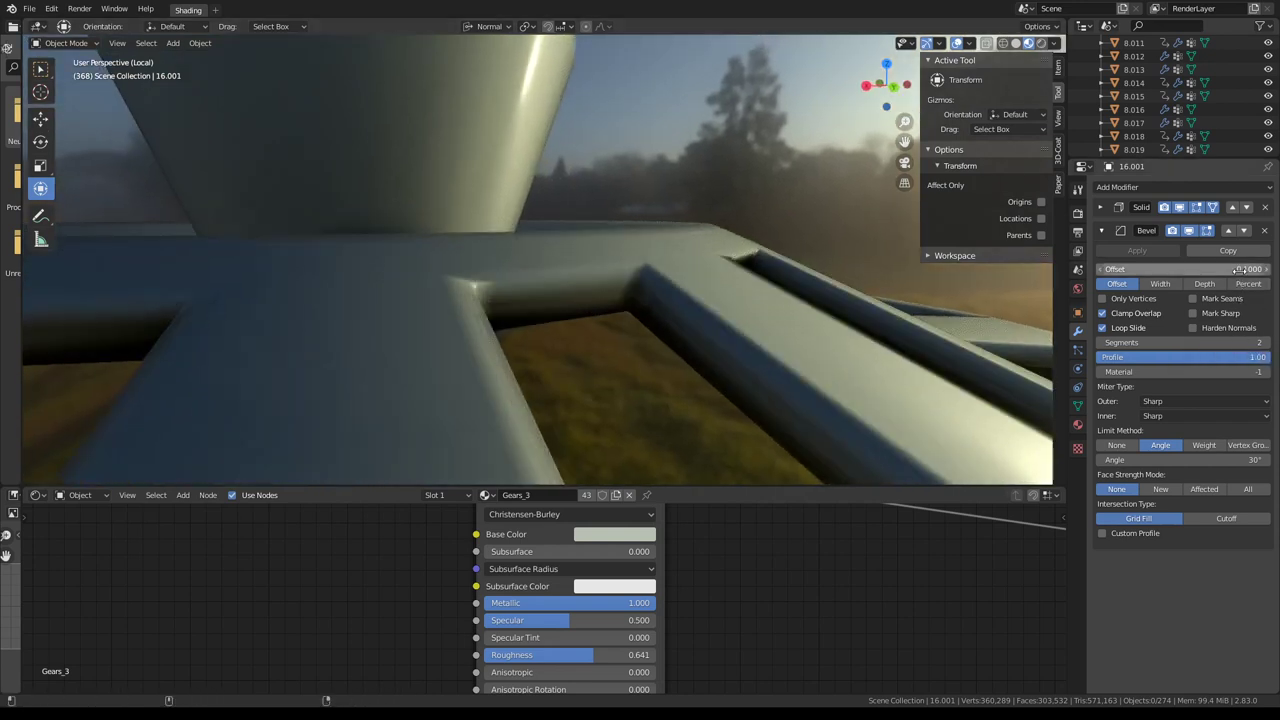
{"action": "mouse_move", "coordinate": [1180, 269]}
{"action": "left_mouse_down"}
{"action": "mouse_move", "coordinate": [1140, 269]}
{"action": "mouse_move", "coordinate": [1160, 269]}
{"action": "left_mouse_up"}
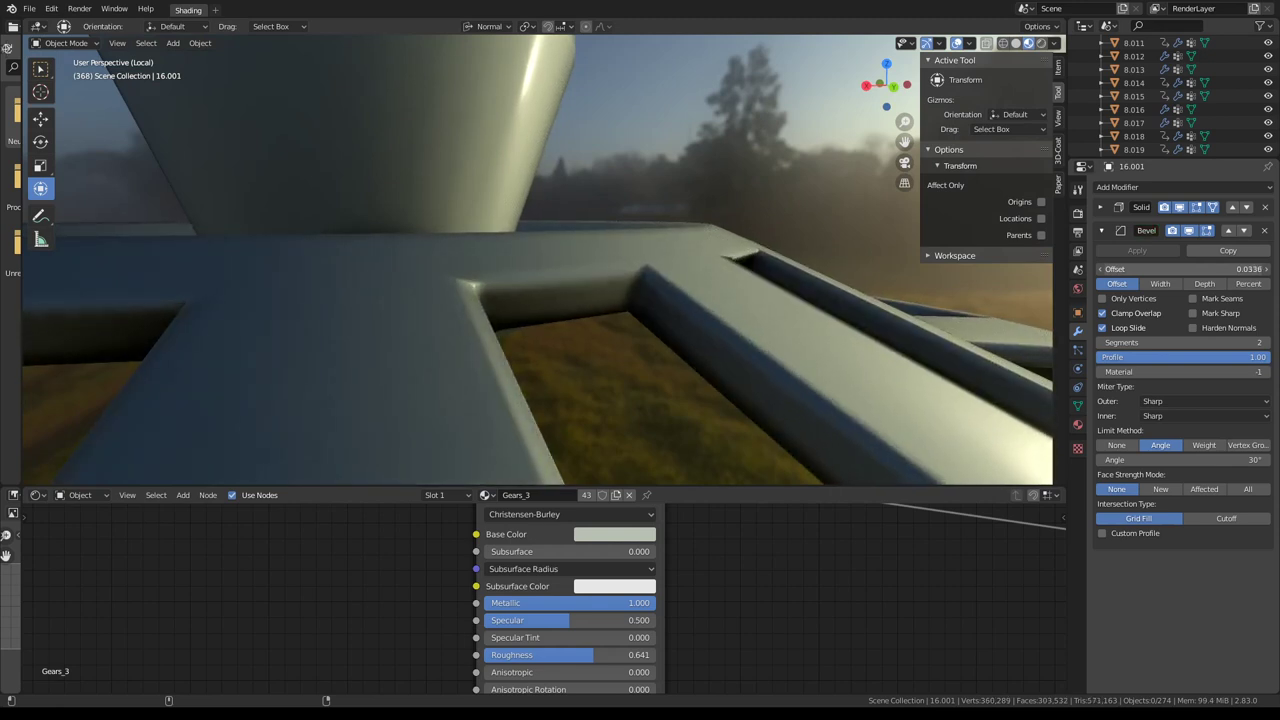
{"action": "mouse_move", "coordinate": [920, 197]}
{"action": "middle_mouse_down"}
{"action": "mouse_move", "coordinate": [603, 137]}
{"action": "mouse_move", "coordinate": [656, 368]}
{"action": "mouse_move", "coordinate": [563, 204]}
{"action": "mouse_move", "coordinate": [618, 260]}
{"action": "mouse_move", "coordinate": [597, 337]}
{"action": "mouse_move", "coordinate": [583, 314]}
{"action": "middle_mouse_up"}
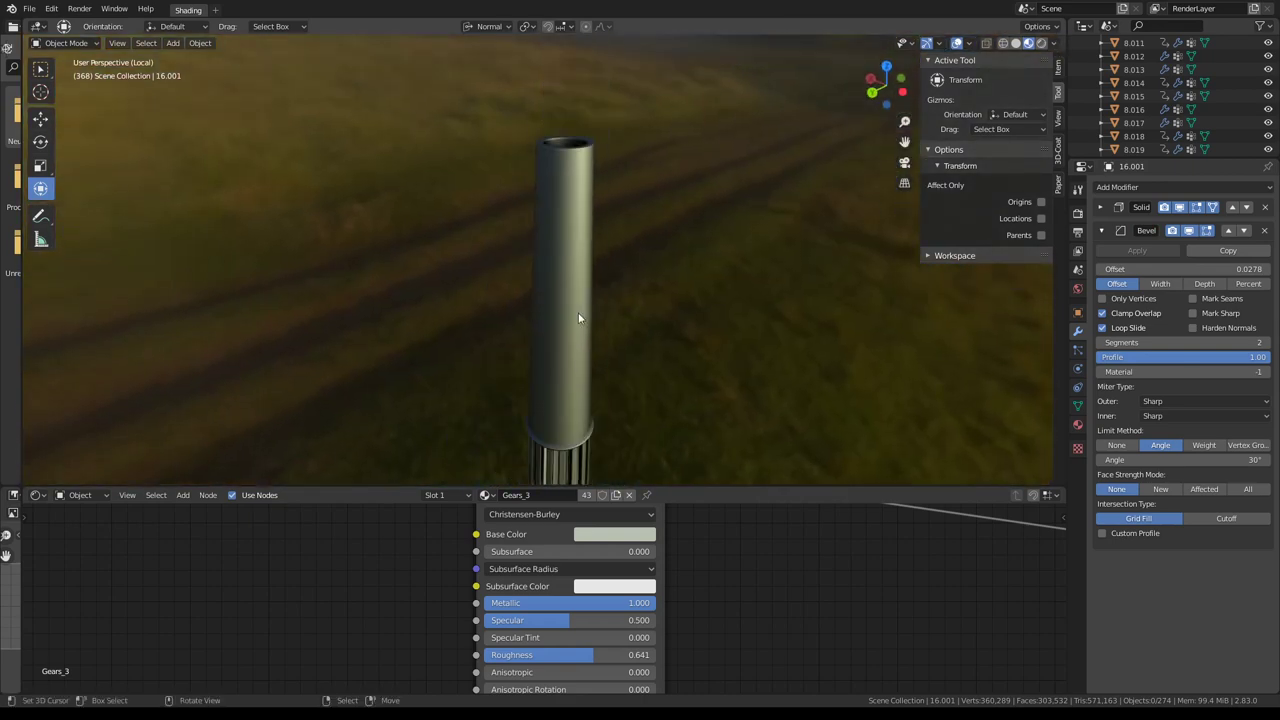
Level the view on the fluted column, select it and exit local view.
{"action": "scroll", "coordinate": [585, 315], "scroll_direction": "up", "scroll_amount": 5}
{"action": "scroll", "coordinate": [586, 310], "scroll_direction": "down", "scroll_amount": 3}
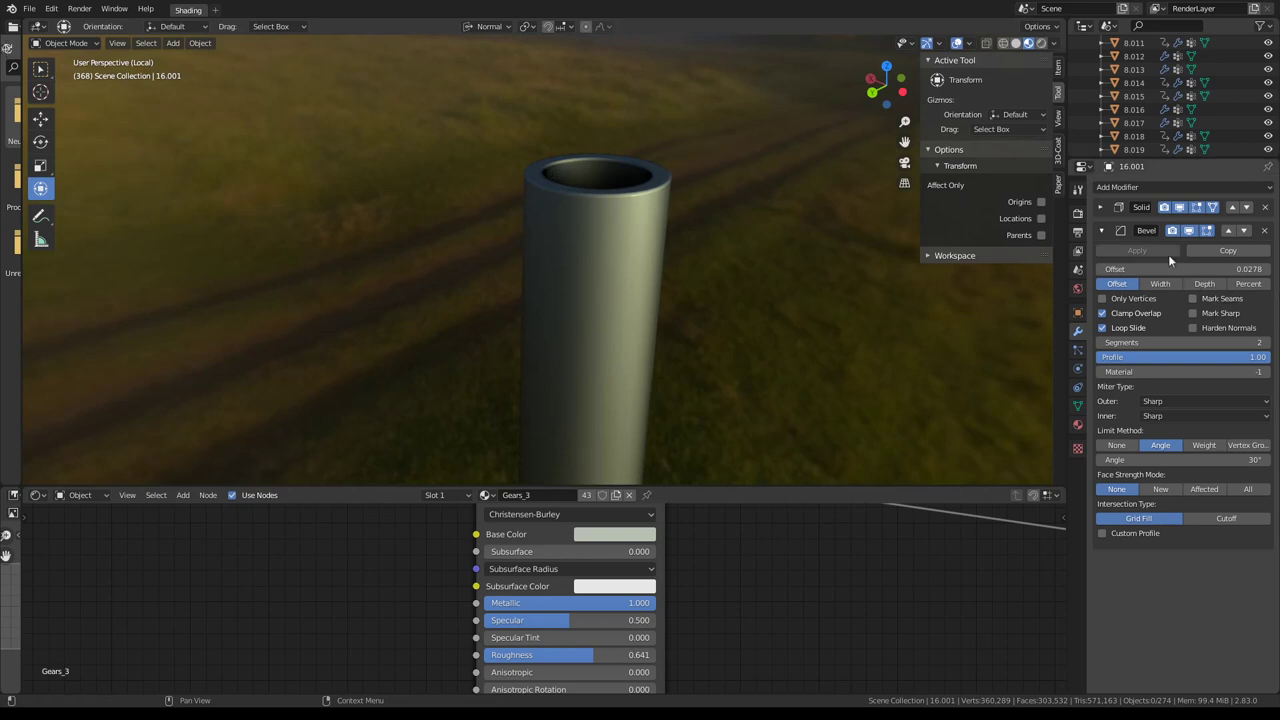
{"action": "scroll", "coordinate": [693, 320], "scroll_direction": "down", "scroll_amount": 3}
{"action": "mouse_move", "coordinate": [693, 320]}
{"action": "middle_mouse_down"}
{"action": "mouse_move", "coordinate": [565, 277]}
{"action": "mouse_move", "coordinate": [716, 250]}
{"action": "mouse_move", "coordinate": [586, 244]}
{"action": "mouse_move", "coordinate": [670, 274]}
{"action": "middle_mouse_up"}
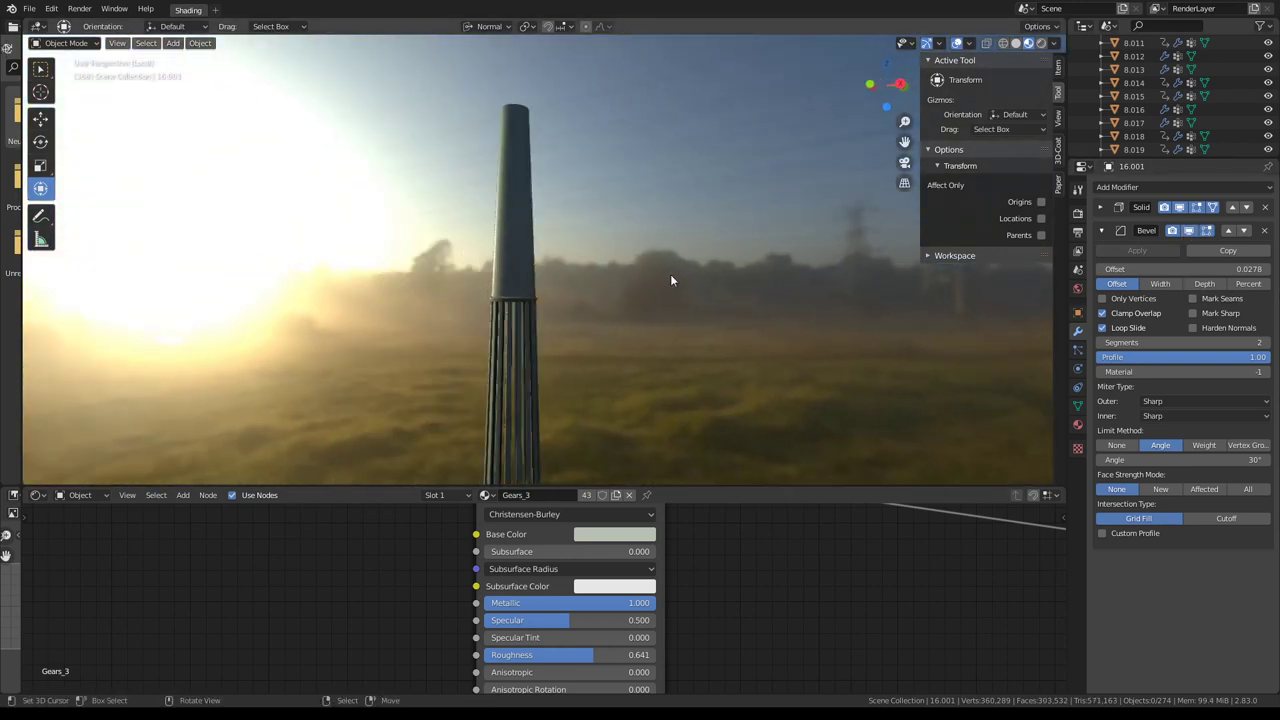
{"action": "scroll", "coordinate": [640, 245], "scroll_direction": "down", "scroll_amount": 2}
{"action": "left_click", "coordinate": [516, 243]}
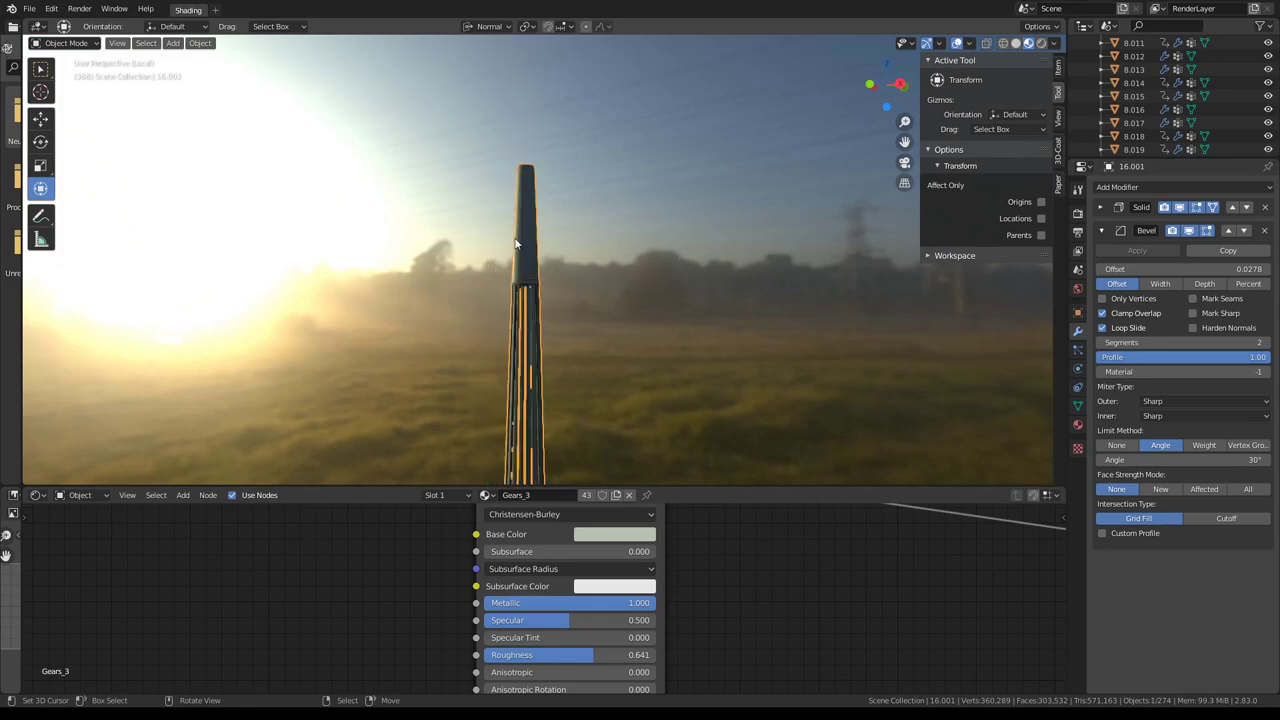
{"action": "key", "text": "KP_Divide"}
Pull back to show the full wind turbines and select the thin turbine tower.
{"action": "mouse_move", "coordinate": [516, 243]}
{"action": "middle_mouse_down"}
{"action": "mouse_move", "coordinate": [477, 214]}
{"action": "mouse_move", "coordinate": [603, 184]}
{"action": "middle_mouse_up"}
{"action": "scroll", "coordinate": [649, 234], "scroll_direction": "up", "scroll_amount": 5}
{"action": "mouse_move", "coordinate": [649, 234]}
{"action": "middle_mouse_down"}
{"action": "mouse_move", "coordinate": [648, 170]}
{"action": "mouse_move", "coordinate": [612, 418]}
{"action": "mouse_move", "coordinate": [575, 268]}
{"action": "mouse_move", "coordinate": [671, 243]}
{"action": "mouse_move", "coordinate": [625, 216]}
{"action": "middle_mouse_up"}
{"action": "scroll", "coordinate": [648, 170], "scroll_direction": "down", "scroll_amount": 2}
{"action": "scroll", "coordinate": [644, 236], "scroll_direction": "up", "scroll_amount": 3}
{"action": "left_click", "coordinate": [575, 268]}
{"action": "scroll", "coordinate": [625, 216], "scroll_direction": "down", "scroll_amount": 5}
{"action": "middle_click_drag", "start_coordinate": [656, 283], "coordinate": [634, 319]}
{"action": "left_click", "coordinate": [634, 319]}
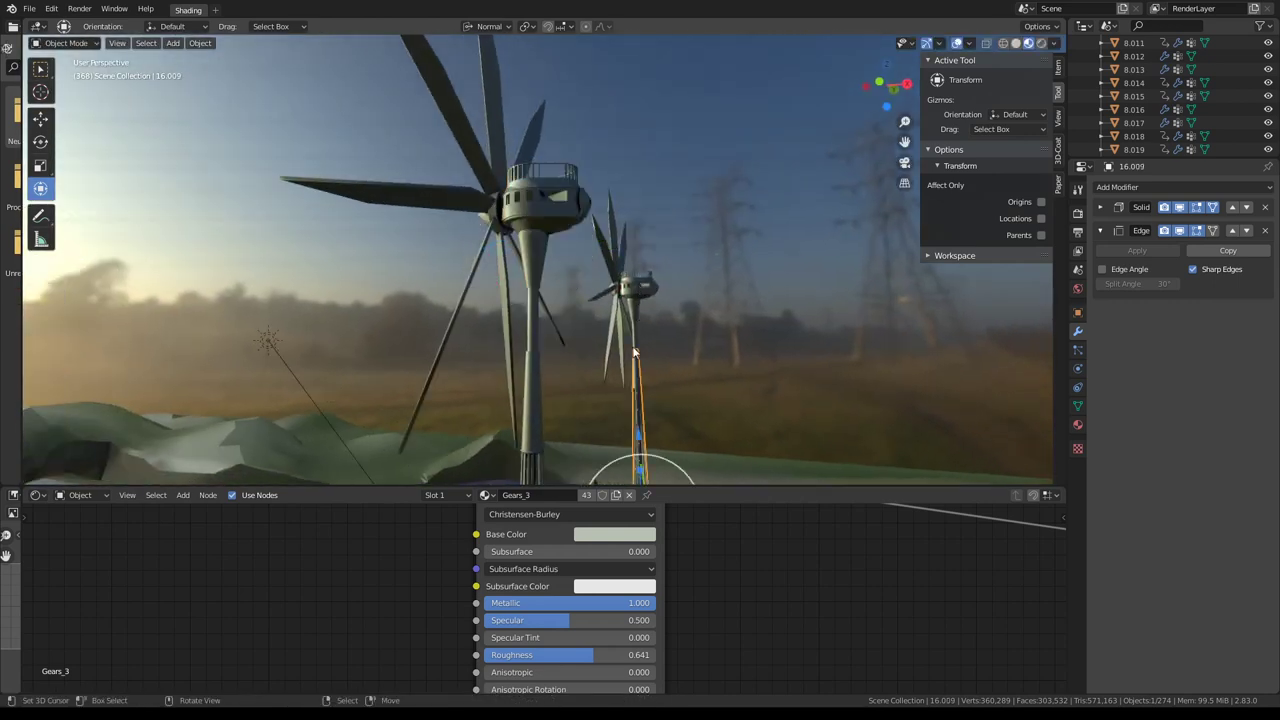
{"action": "mouse_move", "coordinate": [645, 258]}
{"action": "middle_mouse_down"}
{"action": "mouse_move", "coordinate": [651, 317]}
{"action": "mouse_move", "coordinate": [704, 274]}
{"action": "middle_mouse_up"}
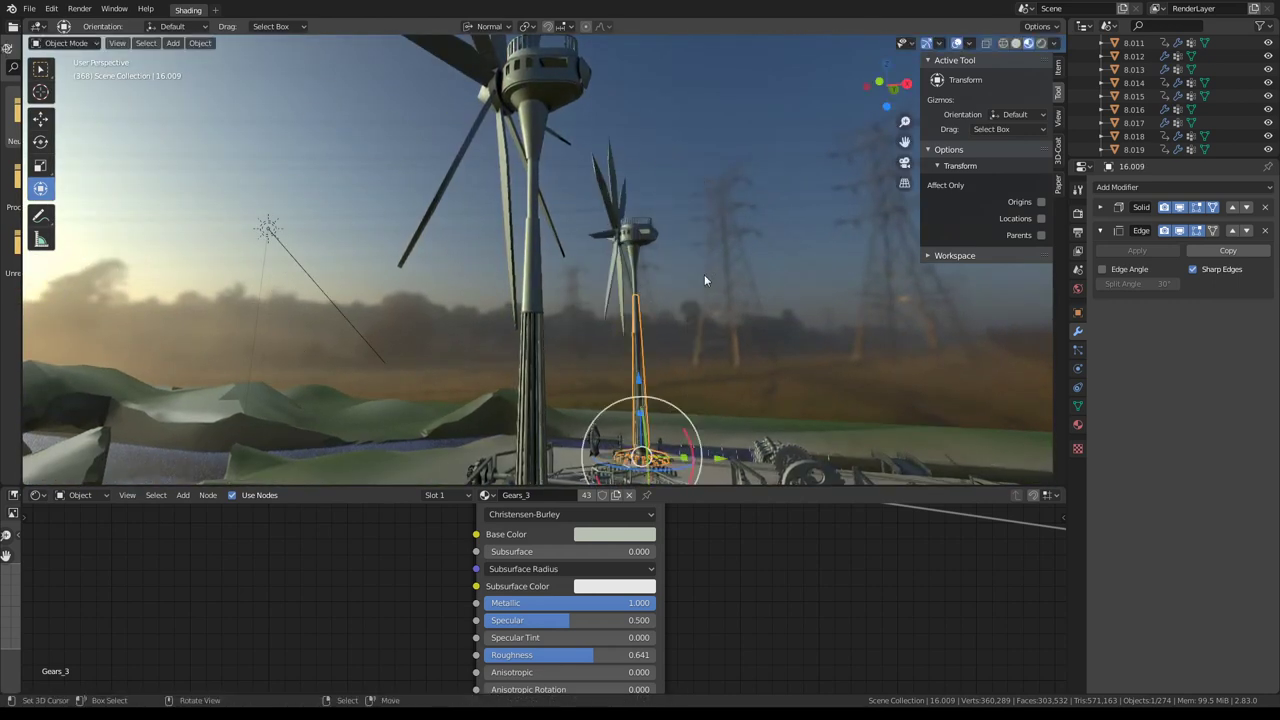
Make the bevelled tower active and link its modifiers to the other selected base with Ctrl+L.
{"action": "left_click", "coordinate": [532, 289], "text": "shift"}
{"action": "key", "text": "ctrl+l"}
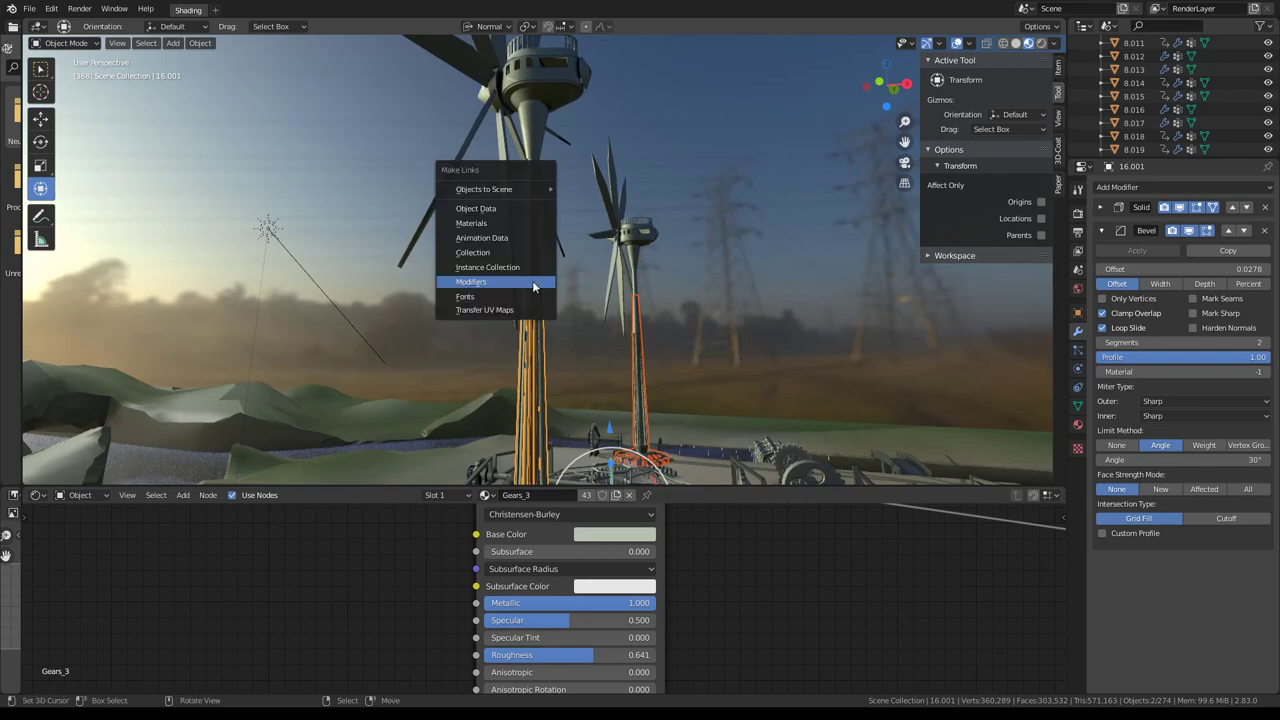
{"action": "left_click", "coordinate": [541, 288]}
{"action": "mouse_move", "coordinate": [541, 288]}
{"action": "middle_mouse_down"}
{"action": "mouse_move", "coordinate": [659, 338]}
{"action": "mouse_move", "coordinate": [668, 255]}
{"action": "mouse_move", "coordinate": [718, 234]}
{"action": "middle_mouse_up"}
{"action": "scroll", "coordinate": [718, 234], "scroll_direction": "up", "scroll_amount": 3}
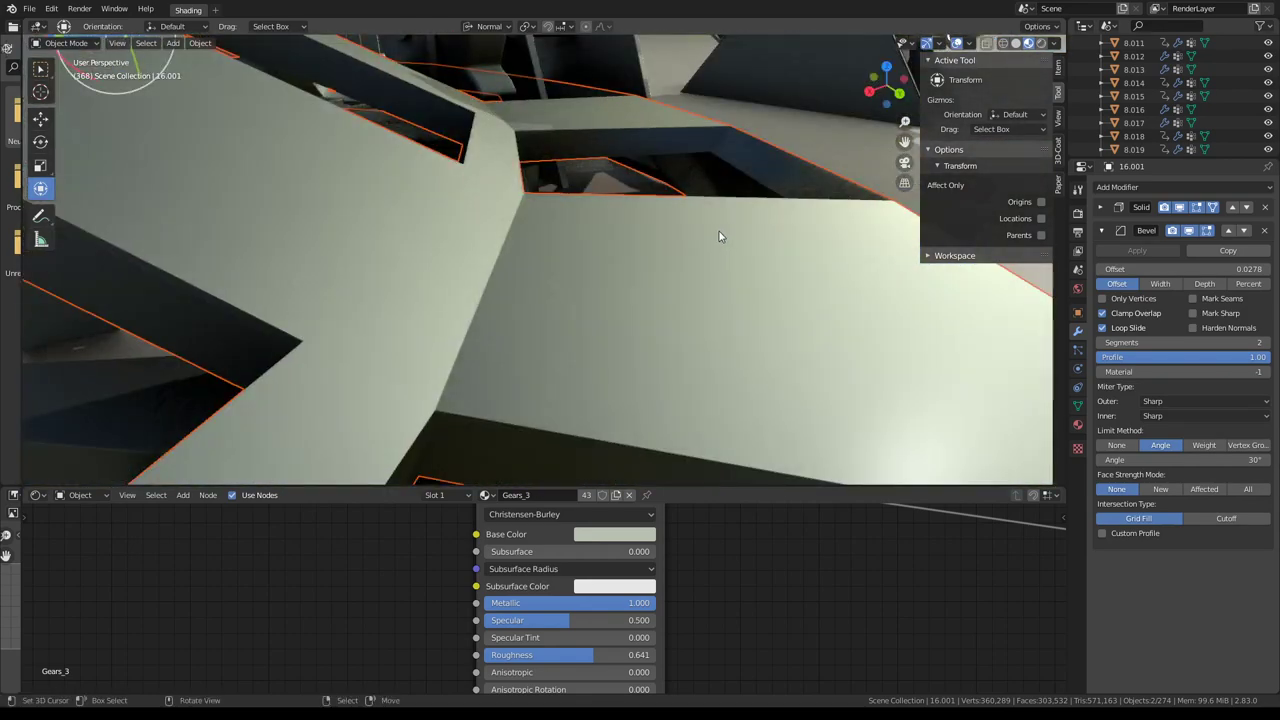
Re-link the modifiers across the selected rings and review the gear scene.
{"action": "key", "text": "shift+l"}
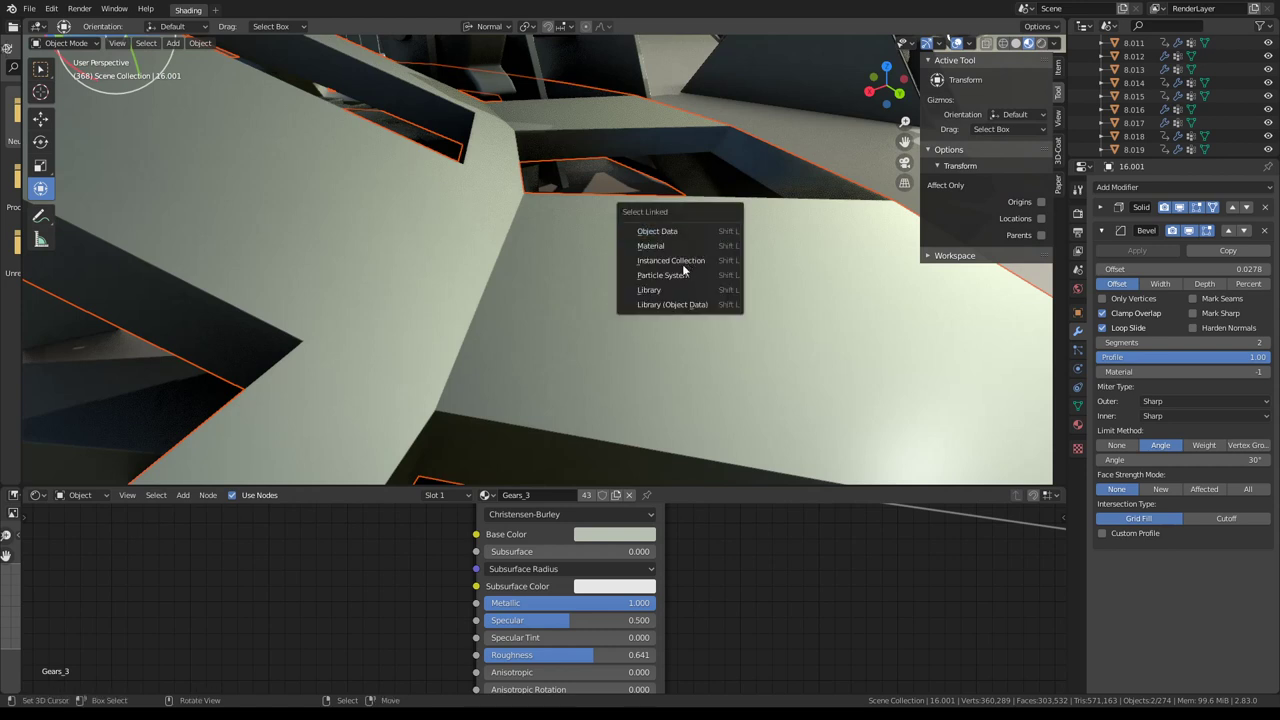
{"action": "left_click", "coordinate": [652, 228]}
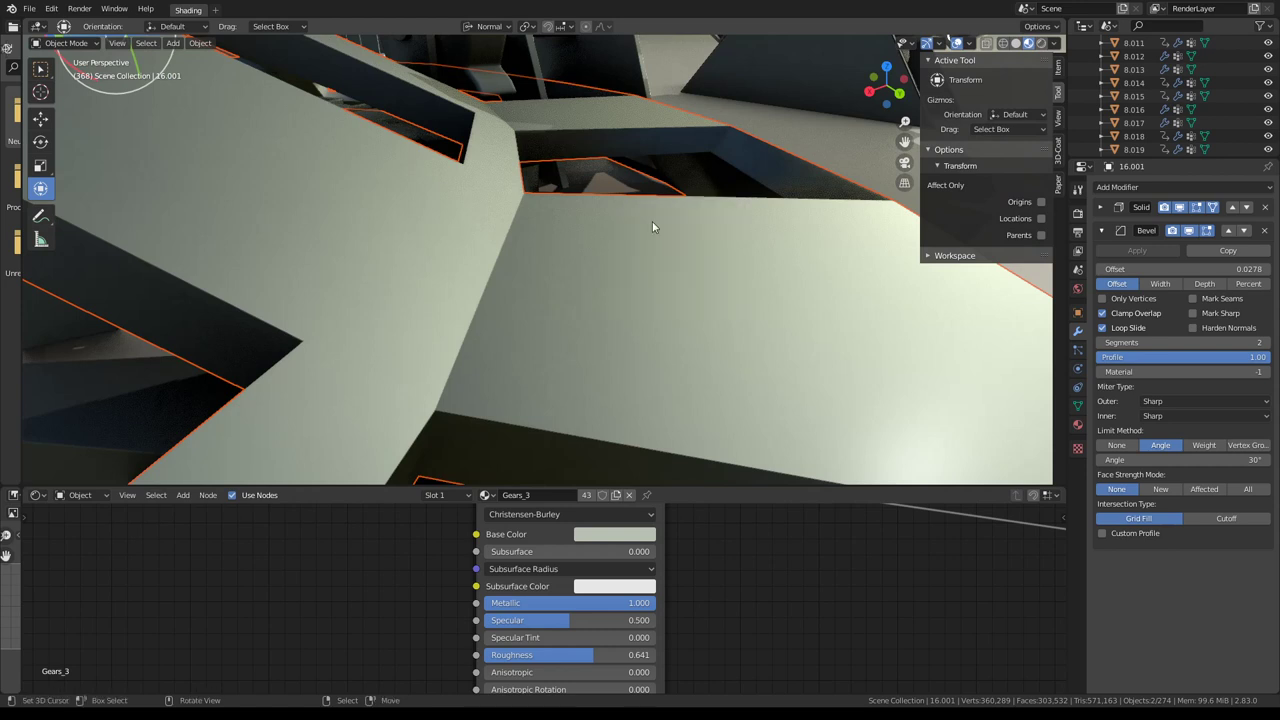
{"action": "key", "text": "ctrl+l"}
{"action": "scroll", "coordinate": [528, 299], "scroll_direction": "down", "scroll_amount": 10}
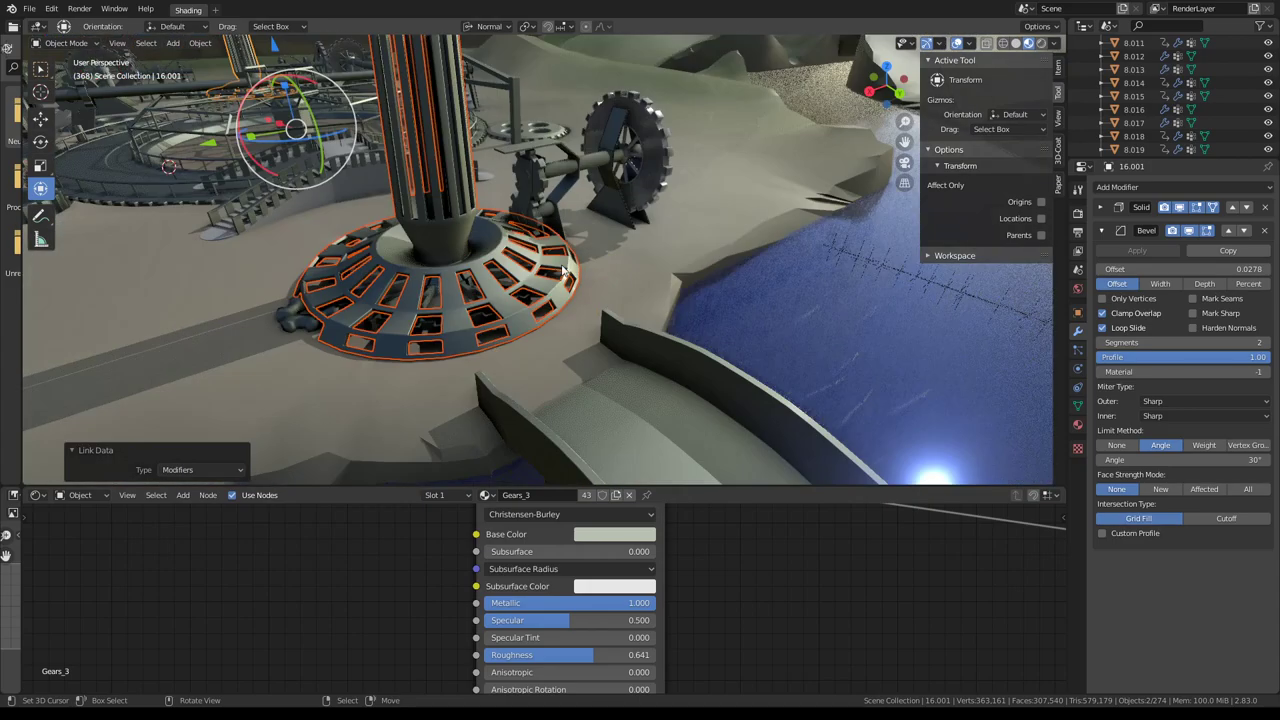
{"action": "mouse_move", "coordinate": [608, 434]}
{"action": "middle_mouse_down"}
{"action": "mouse_move", "coordinate": [381, 247]}
{"action": "mouse_move", "coordinate": [578, 297]}
{"action": "middle_mouse_up"}
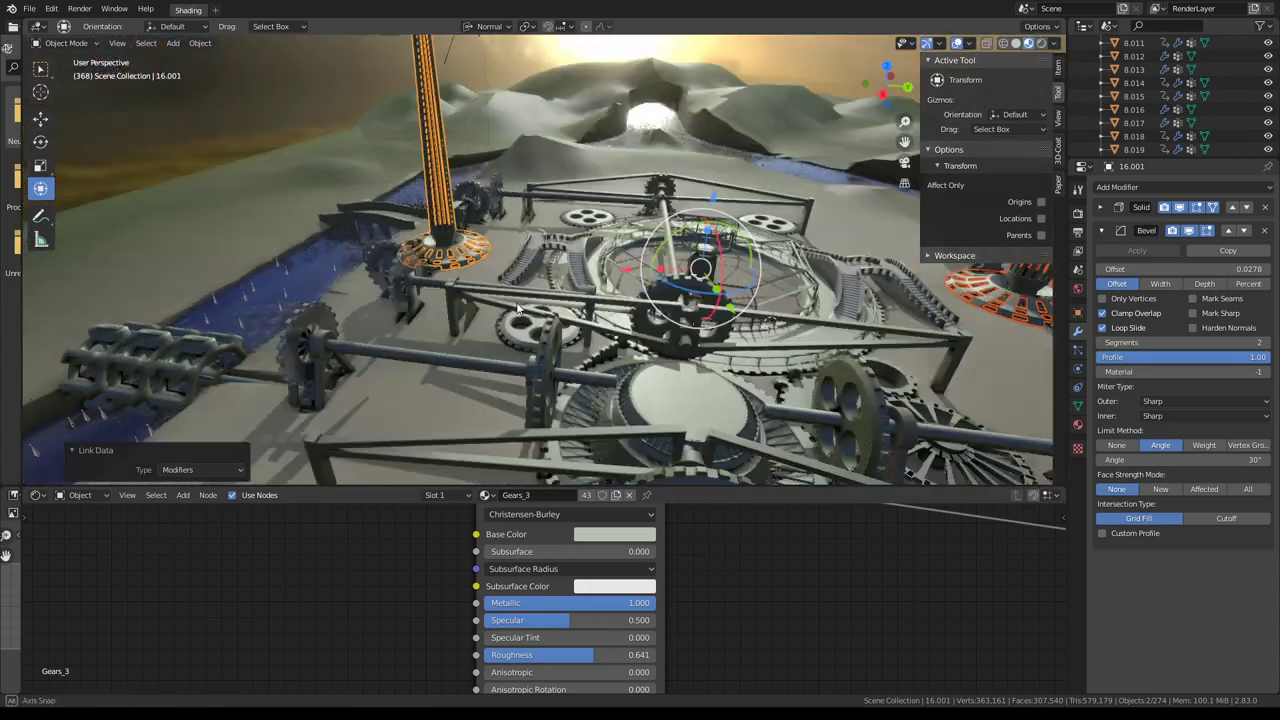
{"action": "scroll", "coordinate": [578, 297], "scroll_direction": "up", "scroll_amount": 5}
{"action": "scroll", "coordinate": [578, 297], "scroll_direction": "up", "scroll_amount": 3}
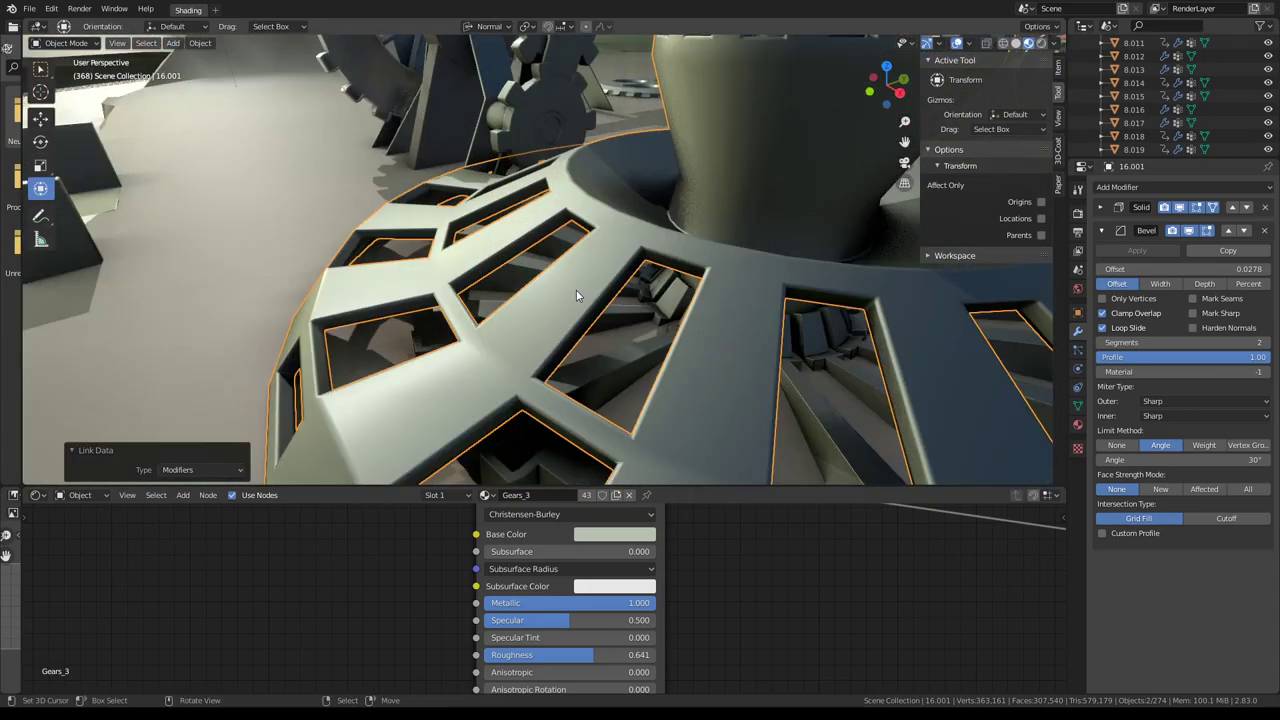
{"action": "scroll", "coordinate": [576, 290], "scroll_direction": "up", "scroll_amount": 3}
{"action": "scroll", "coordinate": [576, 290], "scroll_direction": "up", "scroll_amount": 3}
{"action": "scroll", "coordinate": [574, 253], "scroll_direction": "down", "scroll_amount": 2}
{"action": "scroll", "coordinate": [581, 262], "scroll_direction": "down", "scroll_amount": 3}
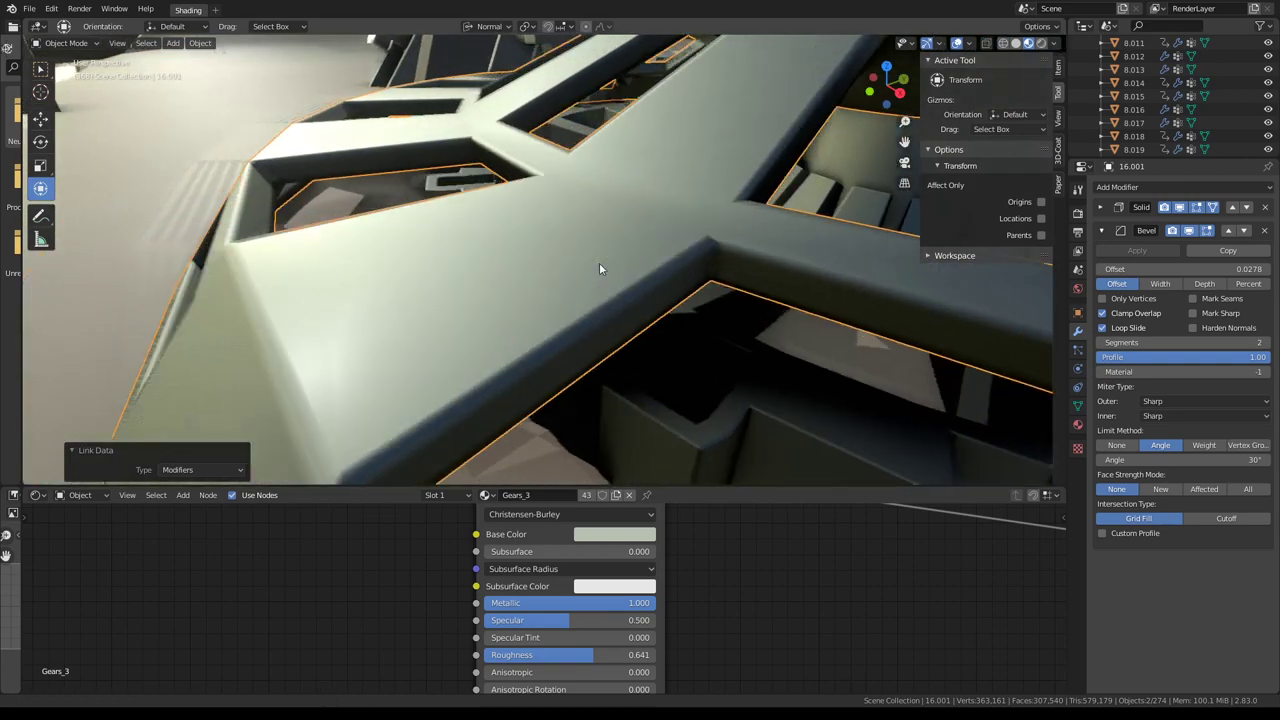
{"action": "scroll", "coordinate": [599, 262], "scroll_direction": "down", "scroll_amount": 1}
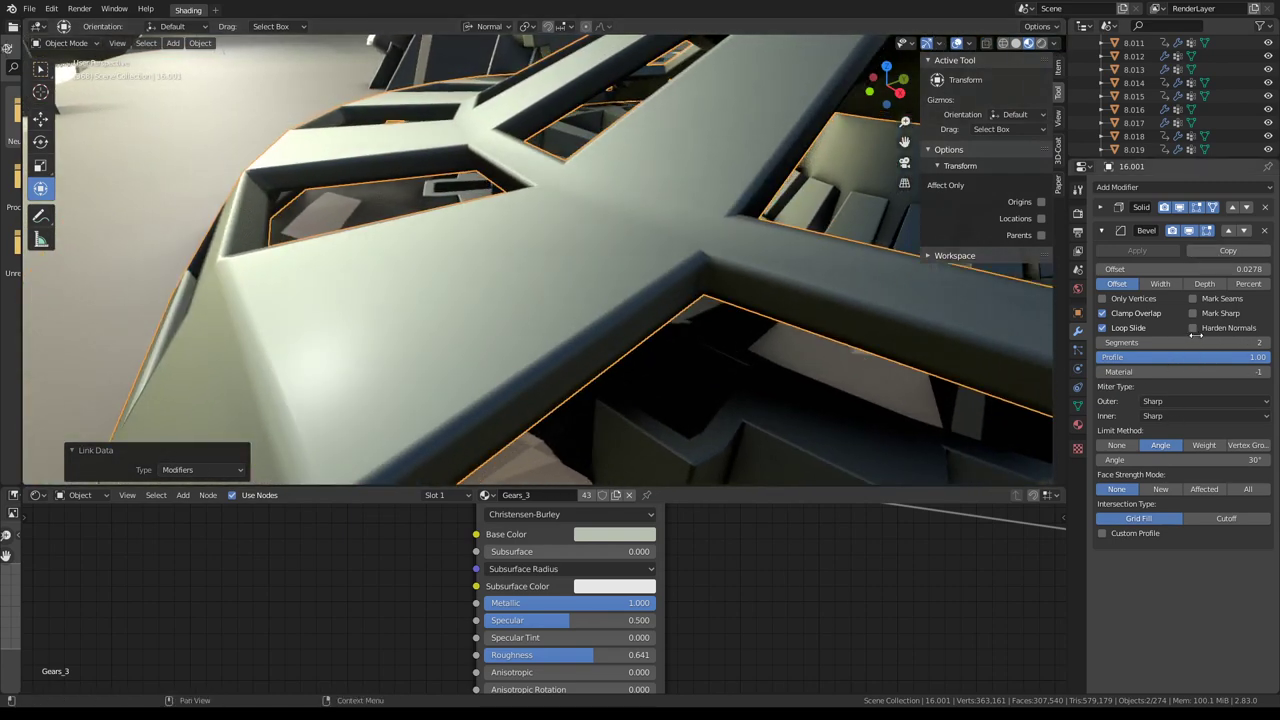
Thin the platform's bevel, duplicate the Bevel modifier and toggle the copy to compare.
{"action": "mouse_move", "coordinate": [1228, 270]}
{"action": "left_mouse_down"}
{"action": "mouse_move", "coordinate": [1160, 270]}
{"action": "mouse_move", "coordinate": [1260, 270]}
{"action": "mouse_move", "coordinate": [1205, 270]}
{"action": "left_mouse_up"}
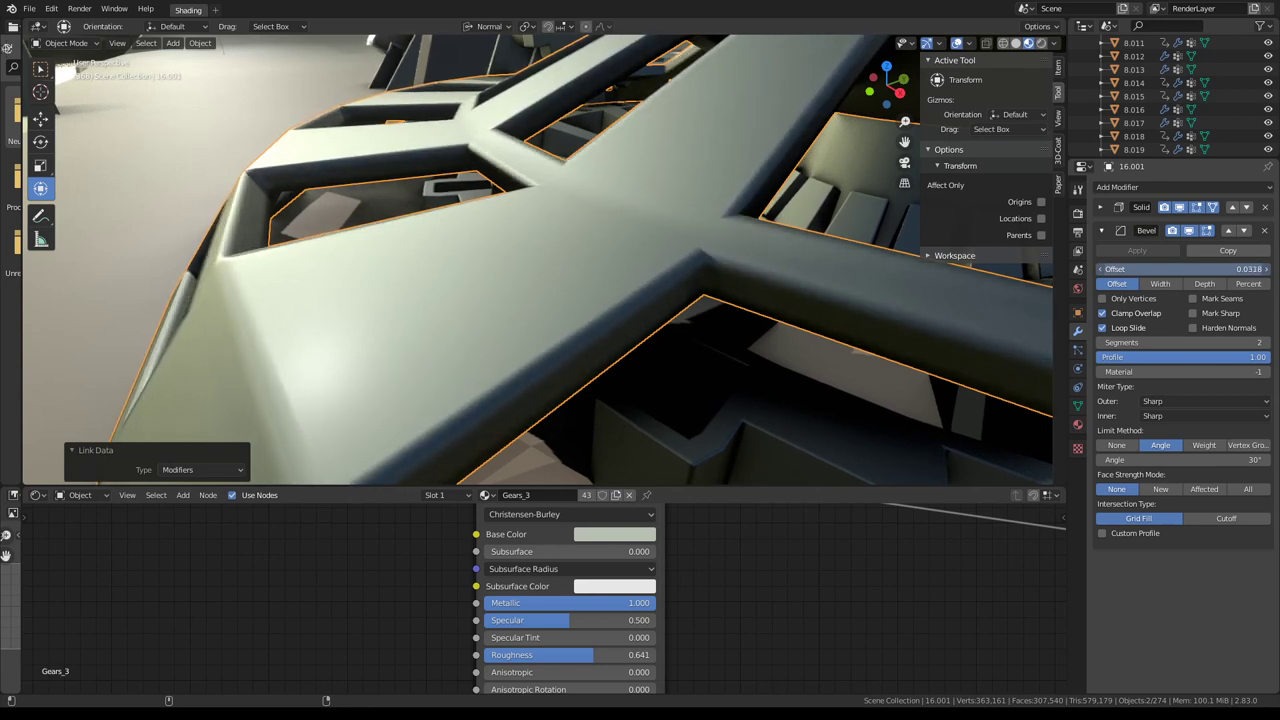
{"action": "left_click", "coordinate": [1242, 252]}
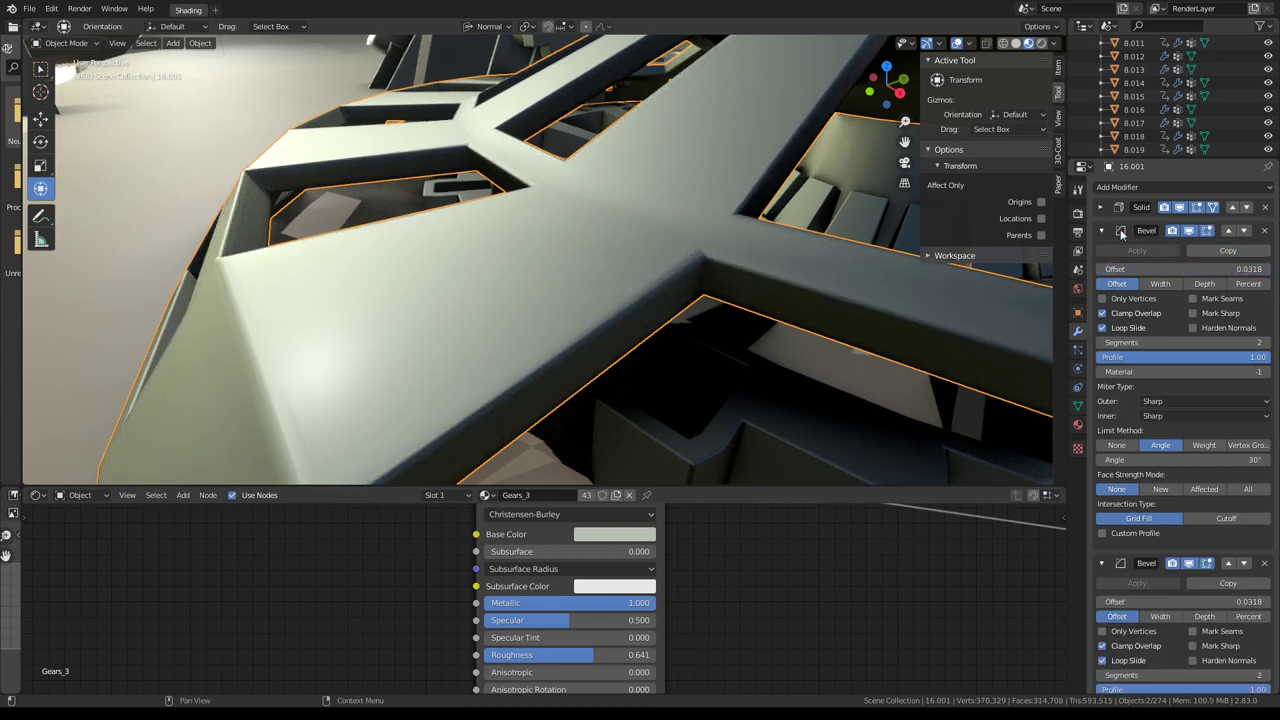
{"action": "left_click", "coordinate": [1104, 231]}
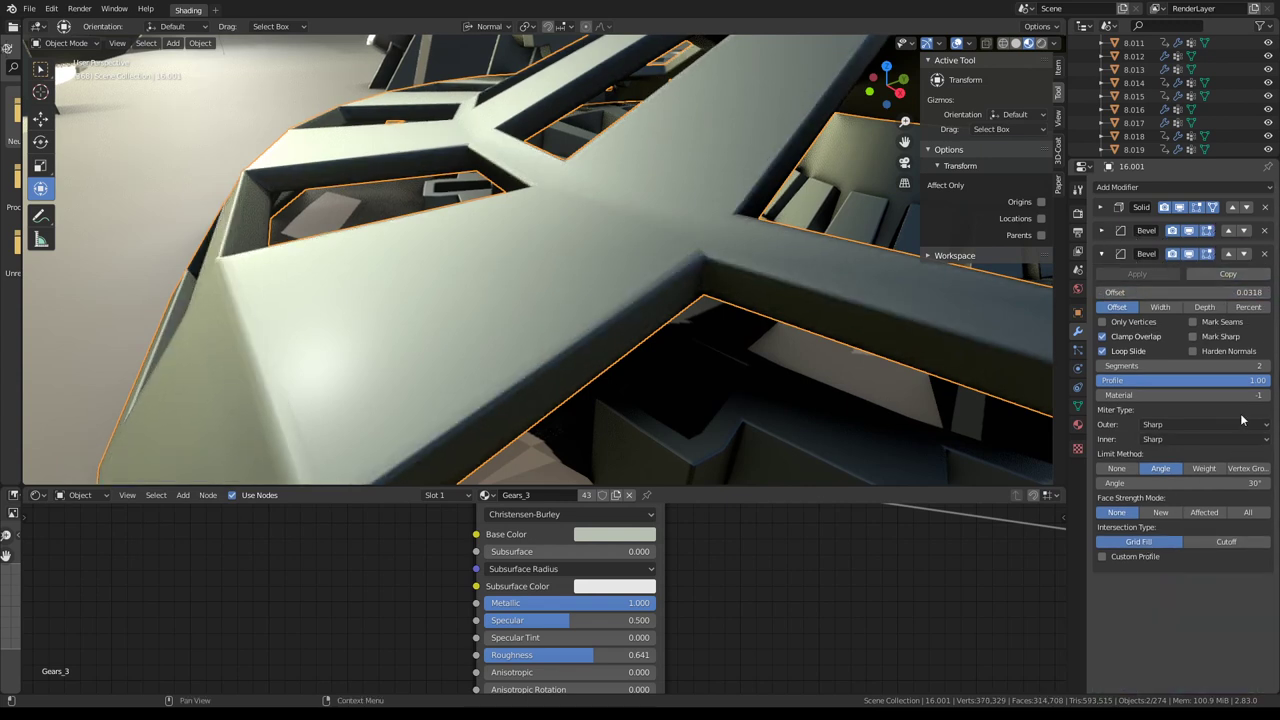
{"action": "left_click", "coordinate": [1188, 255]}
{"action": "left_click", "coordinate": [1188, 255]}
{"action": "left_click", "coordinate": [1188, 255]}
{"action": "left_click", "coordinate": [1189, 256]}
Try the extra bevel at 1 segment and 0.0278 offset, then remove it.
{"action": "left_click", "coordinate": [1101, 366]}
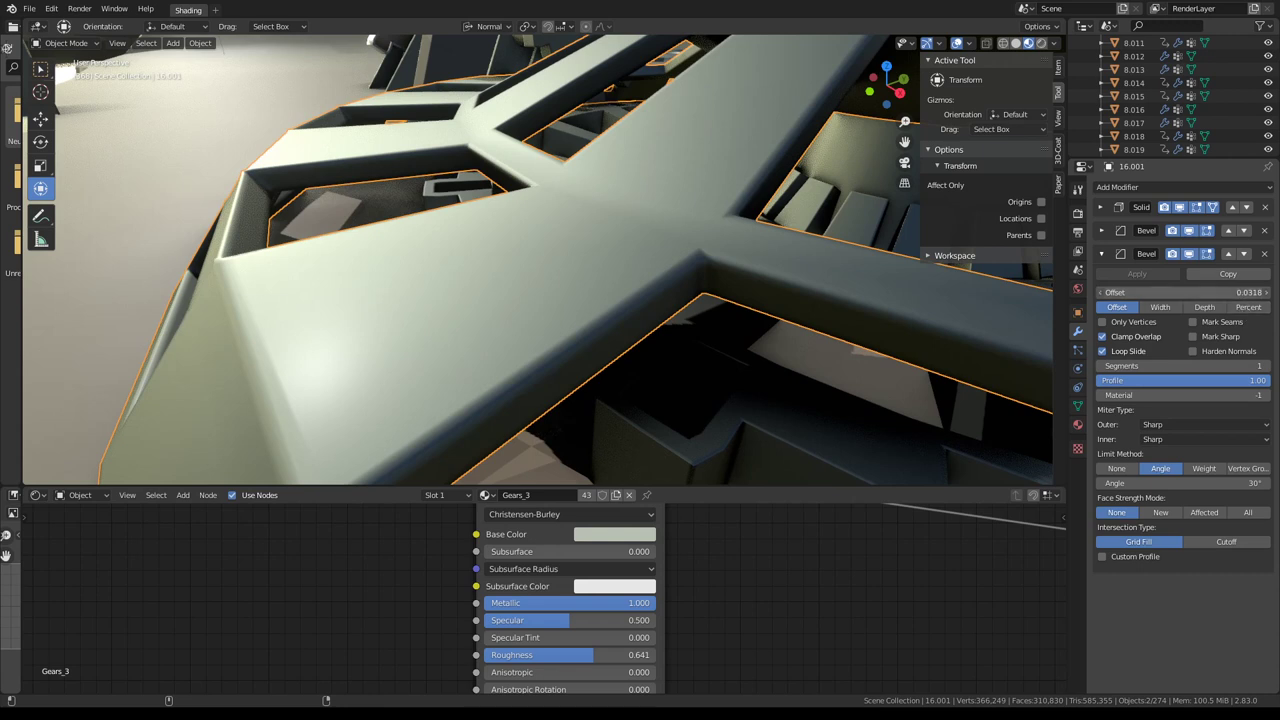
{"action": "key", "text": "BackSpace"}
{"action": "mouse_move", "coordinate": [1180, 292]}
{"action": "left_mouse_down"}
{"action": "mouse_move", "coordinate": [1195, 292]}
{"action": "mouse_move", "coordinate": [1165, 292]}
{"action": "left_mouse_up"}
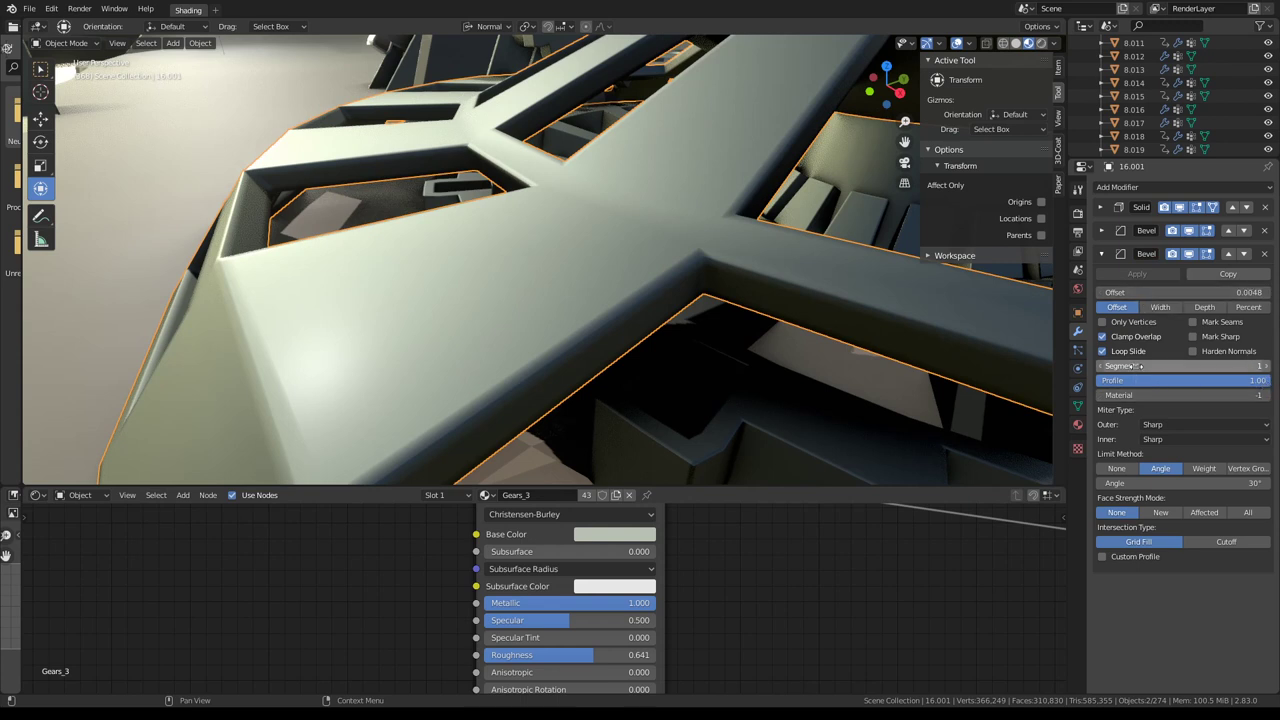
{"action": "left_click_drag", "start_coordinate": [1249, 388], "coordinate": [1252, 388]}
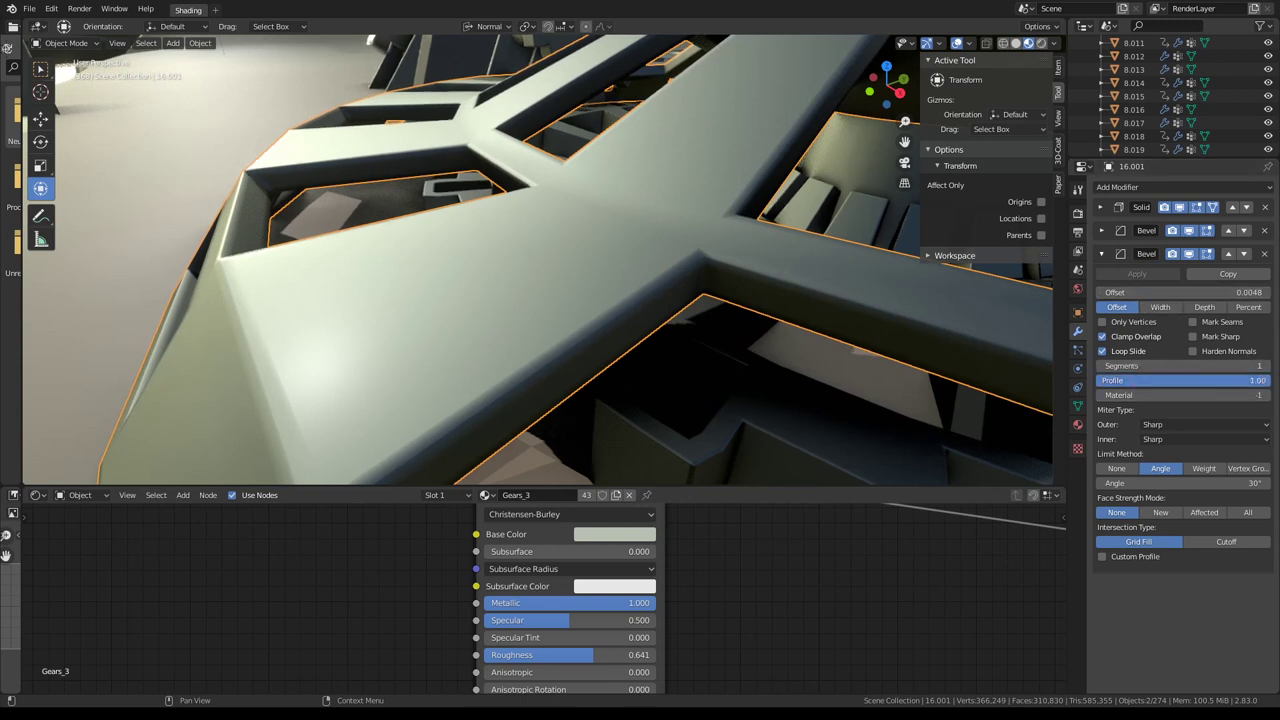
{"action": "left_click", "coordinate": [1264, 254]}
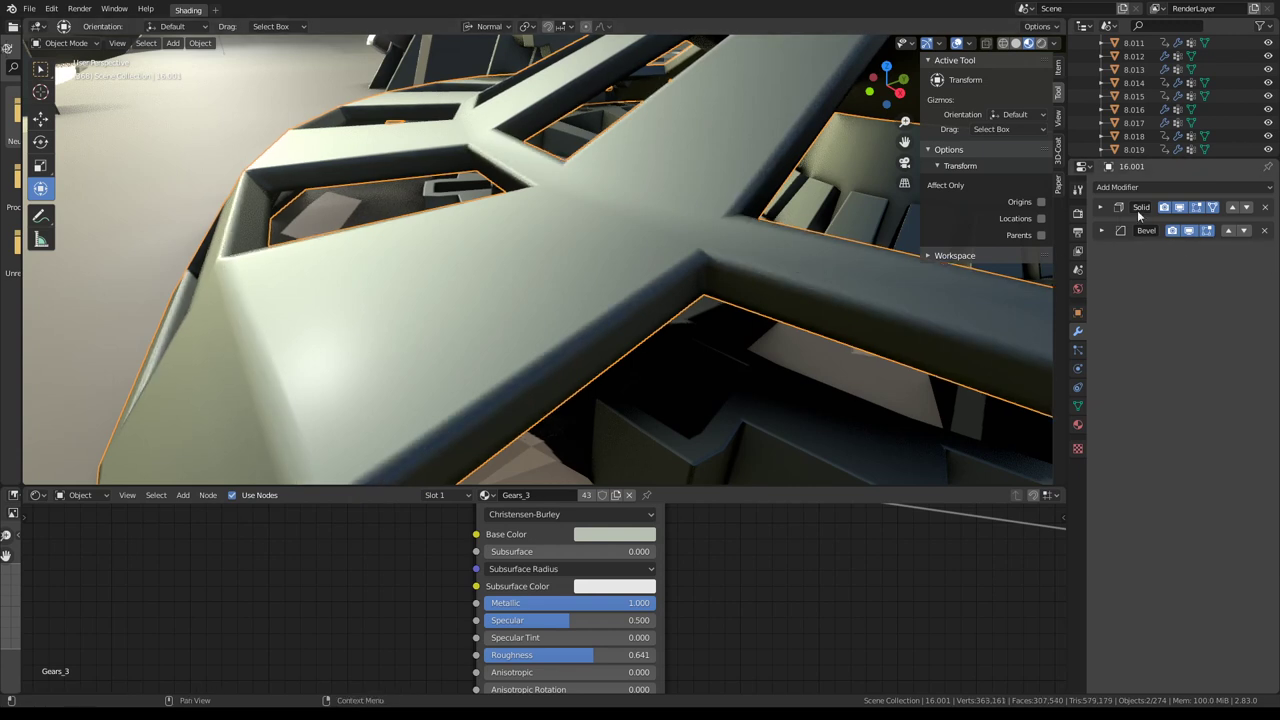
Shrink the remaining Bevel offset to about 0.0071 and link modifiers to the selected copies.
{"action": "left_click", "coordinate": [1103, 231]}
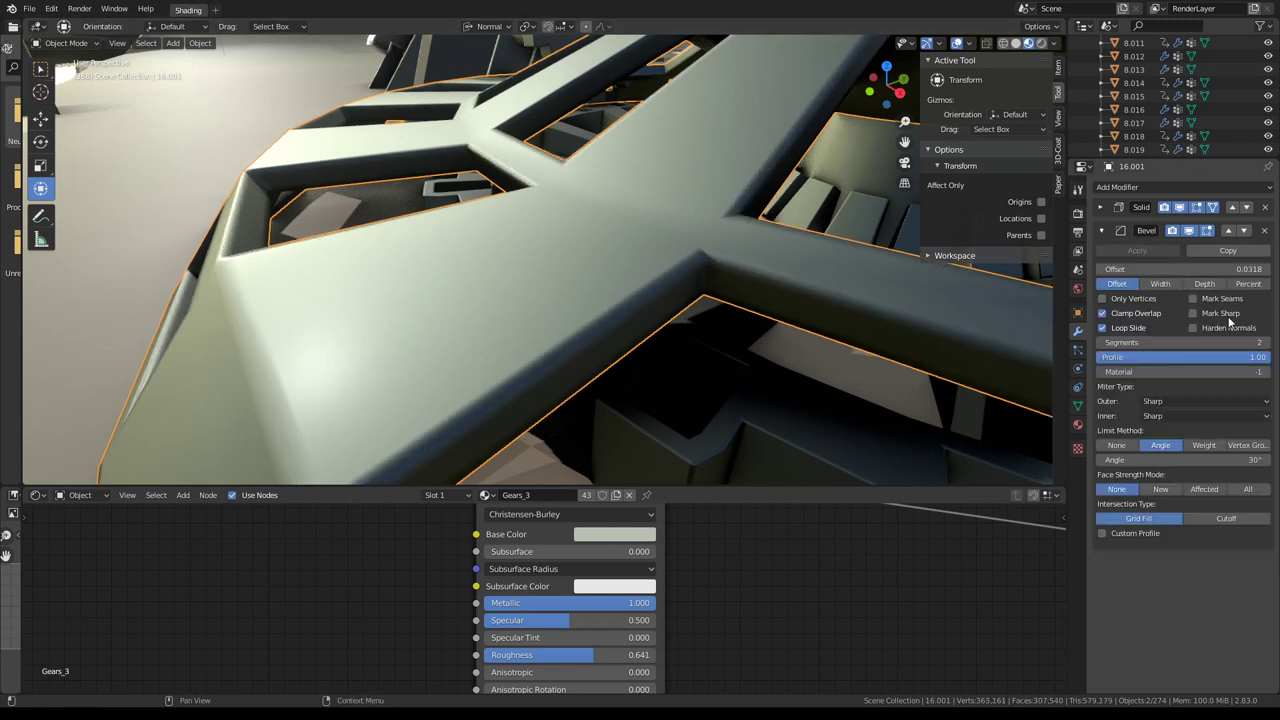
{"action": "left_click_drag", "start_coordinate": [1222, 269], "coordinate": [1172, 269]}
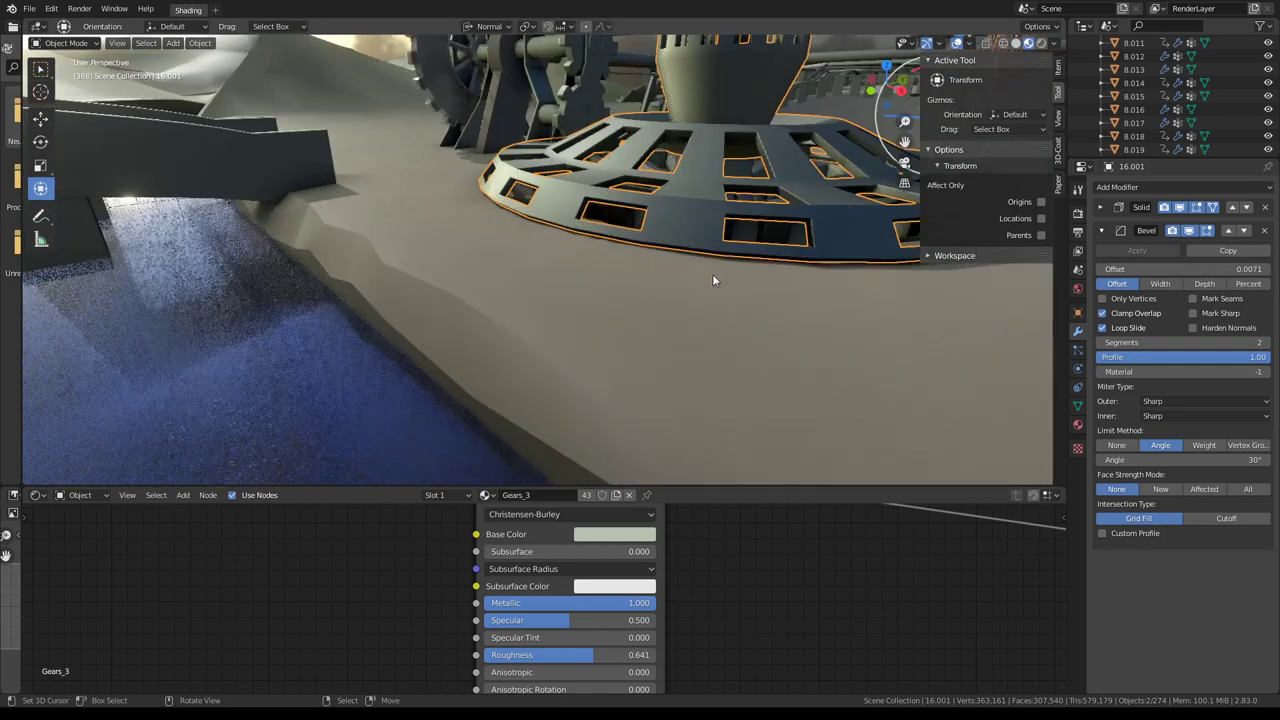
{"action": "middle_click_drag", "start_coordinate": [712, 274], "coordinate": [701, 296]}
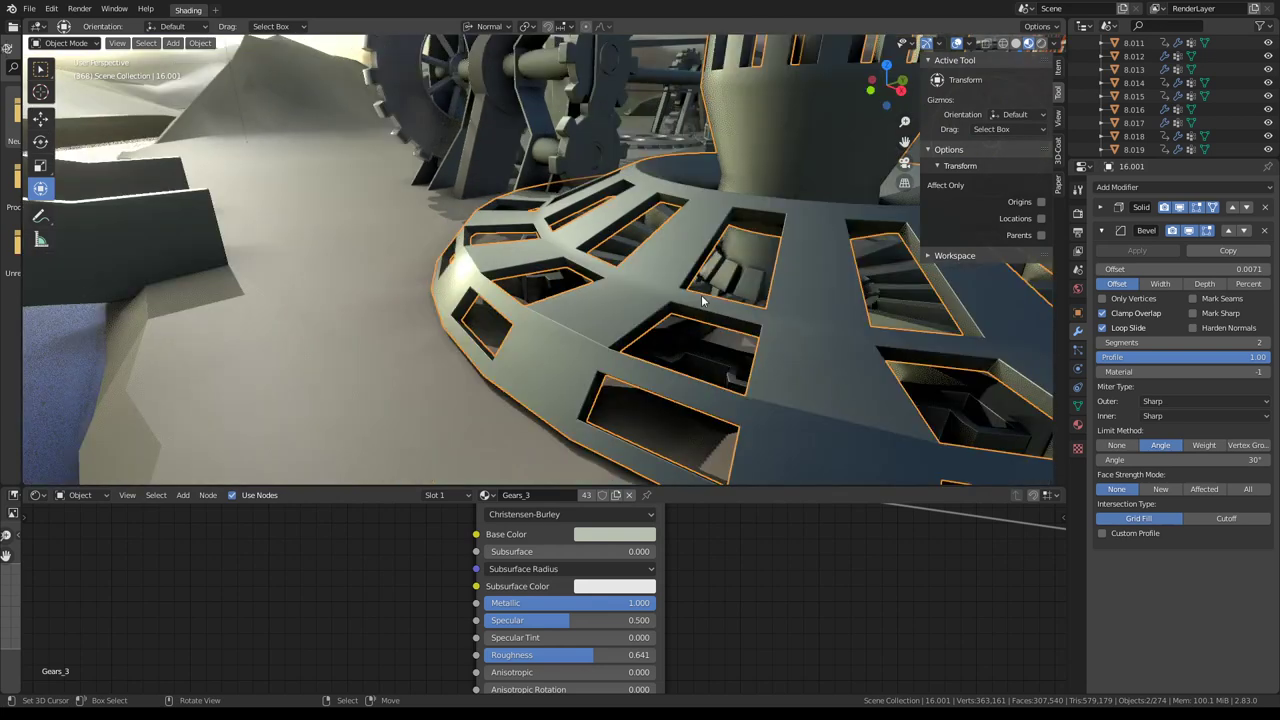
{"action": "key", "text": "ctrl+l"}
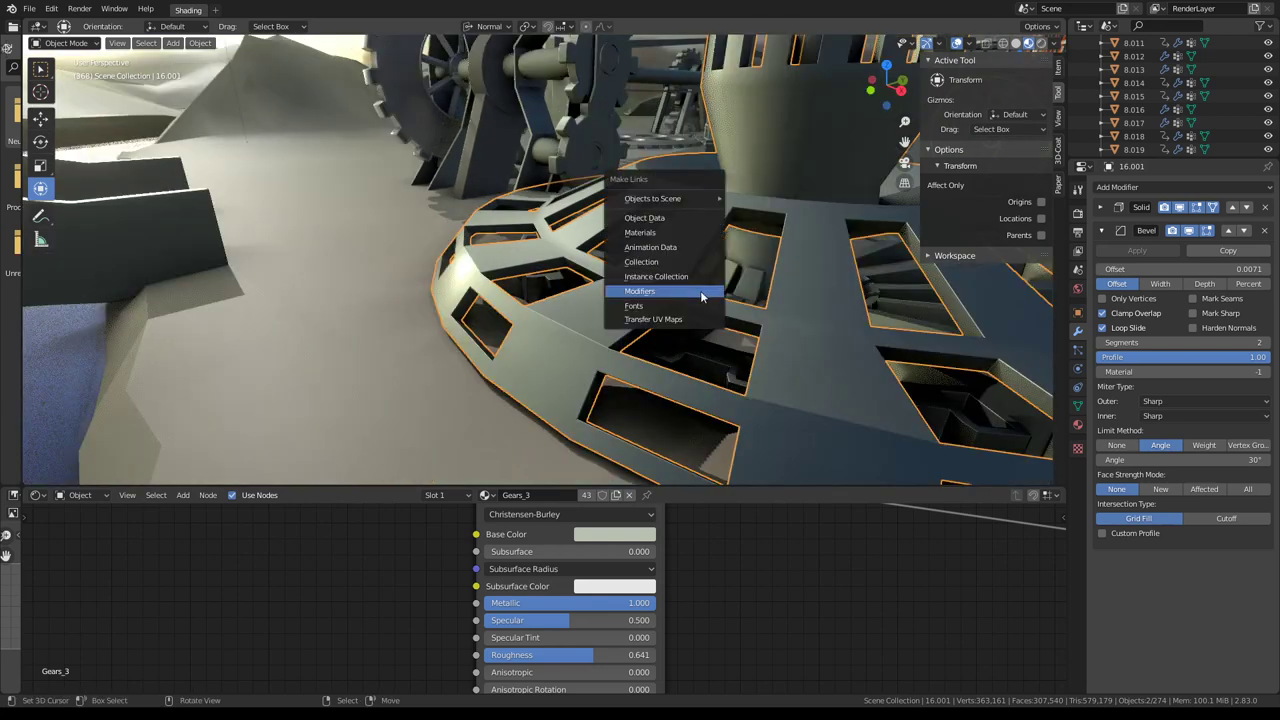
{"action": "left_click", "coordinate": [700, 291]}
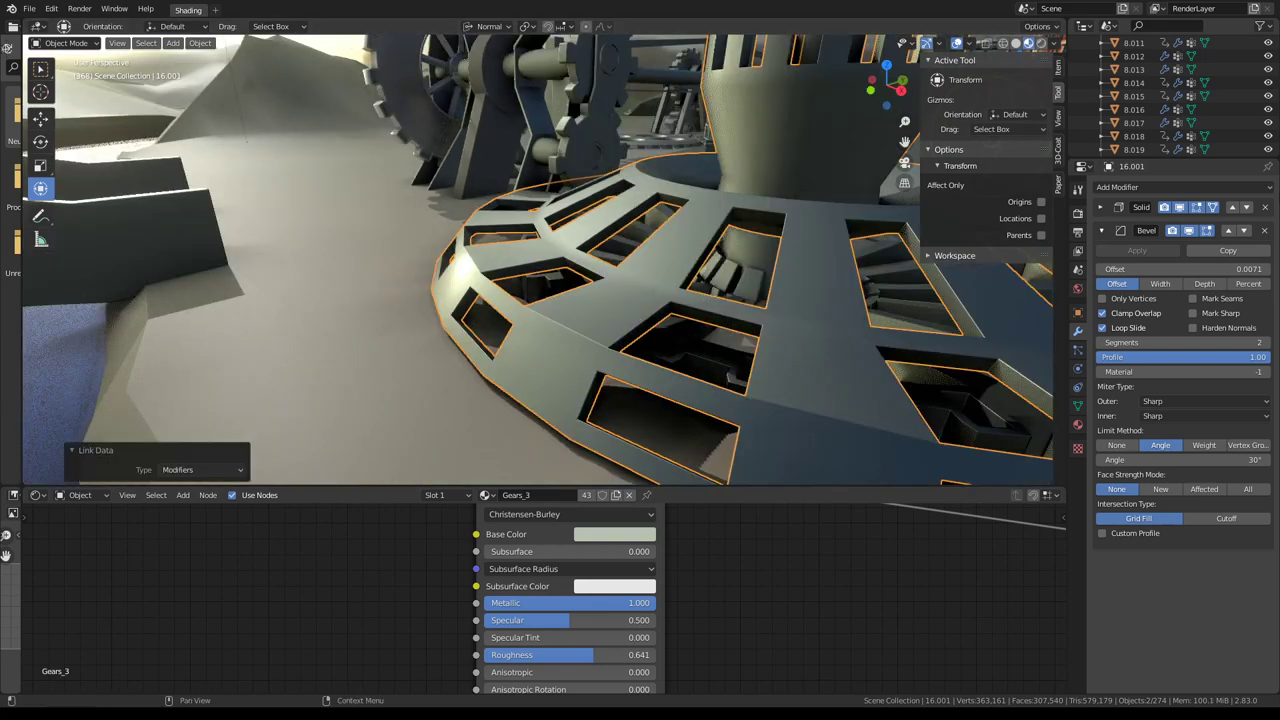
Toggle the Solidify modifier to compare the gear with and without thickness.
{"action": "left_click", "coordinate": [1101, 230]}
{"action": "left_click", "coordinate": [1183, 211]}
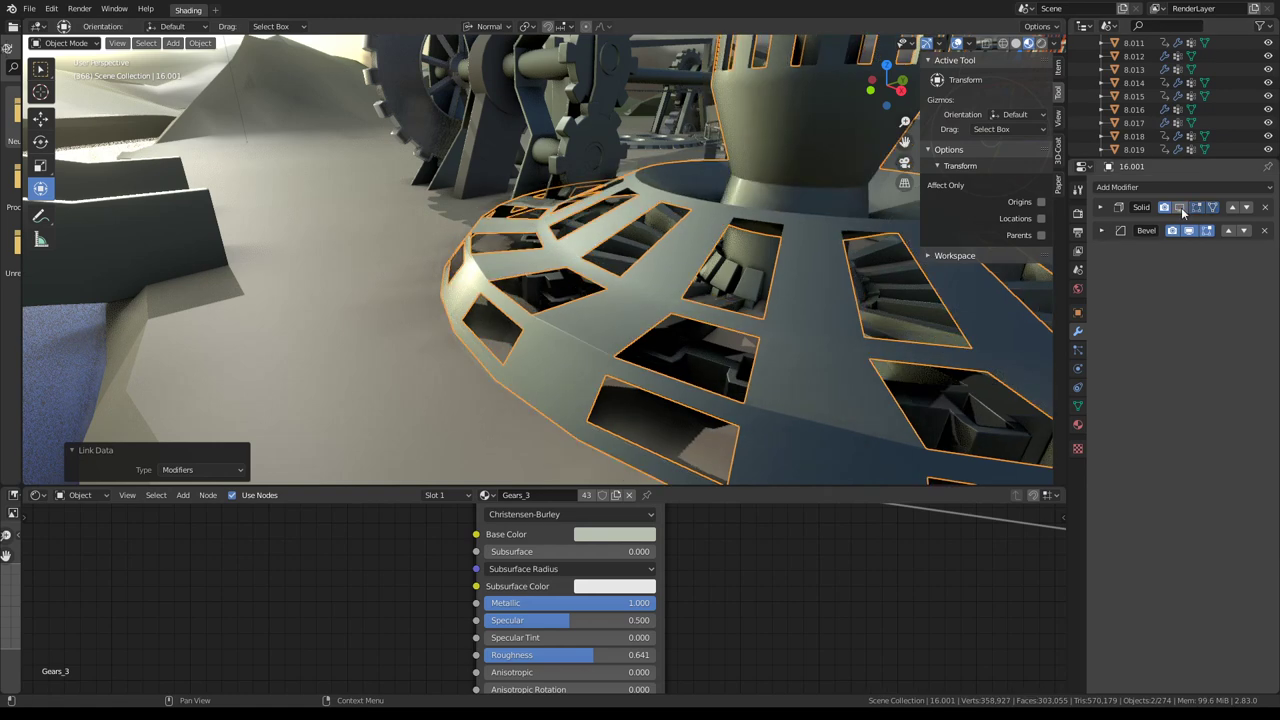
{"action": "left_click", "coordinate": [1183, 211]}
{"action": "left_click", "coordinate": [1183, 211]}
{"action": "left_click", "coordinate": [1183, 211]}
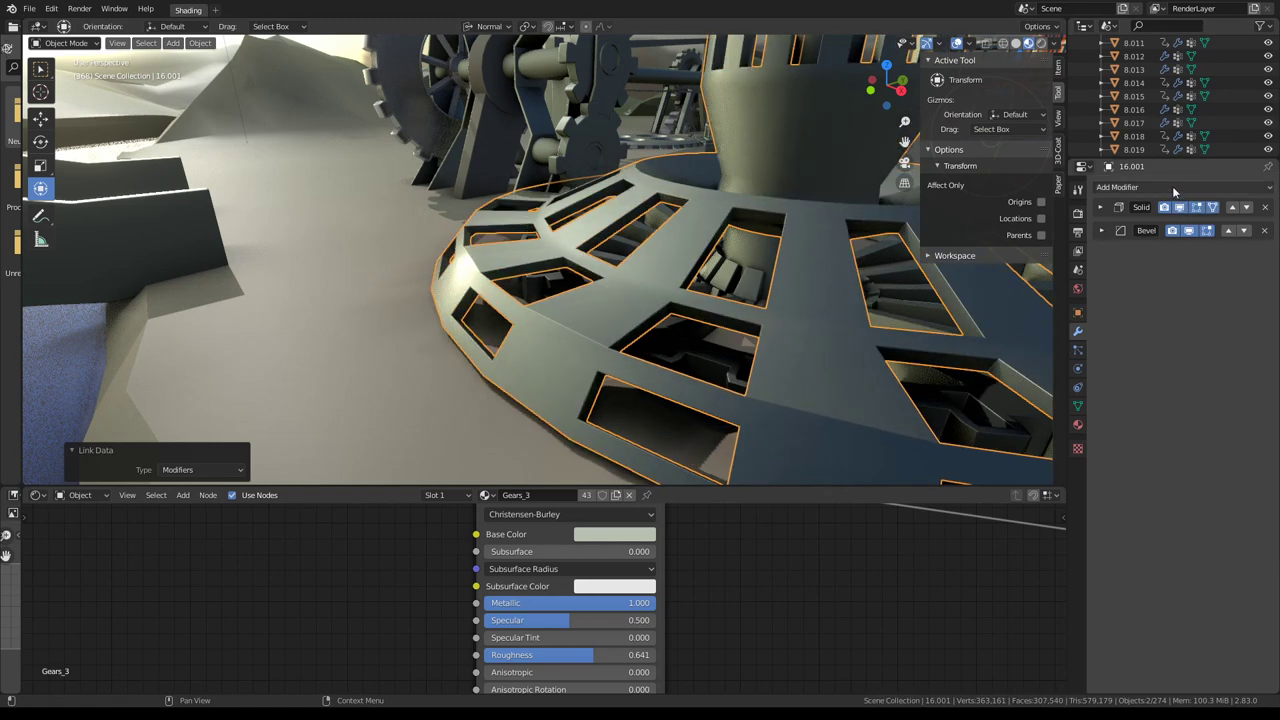
{"action": "left_click", "coordinate": [1174, 188]}
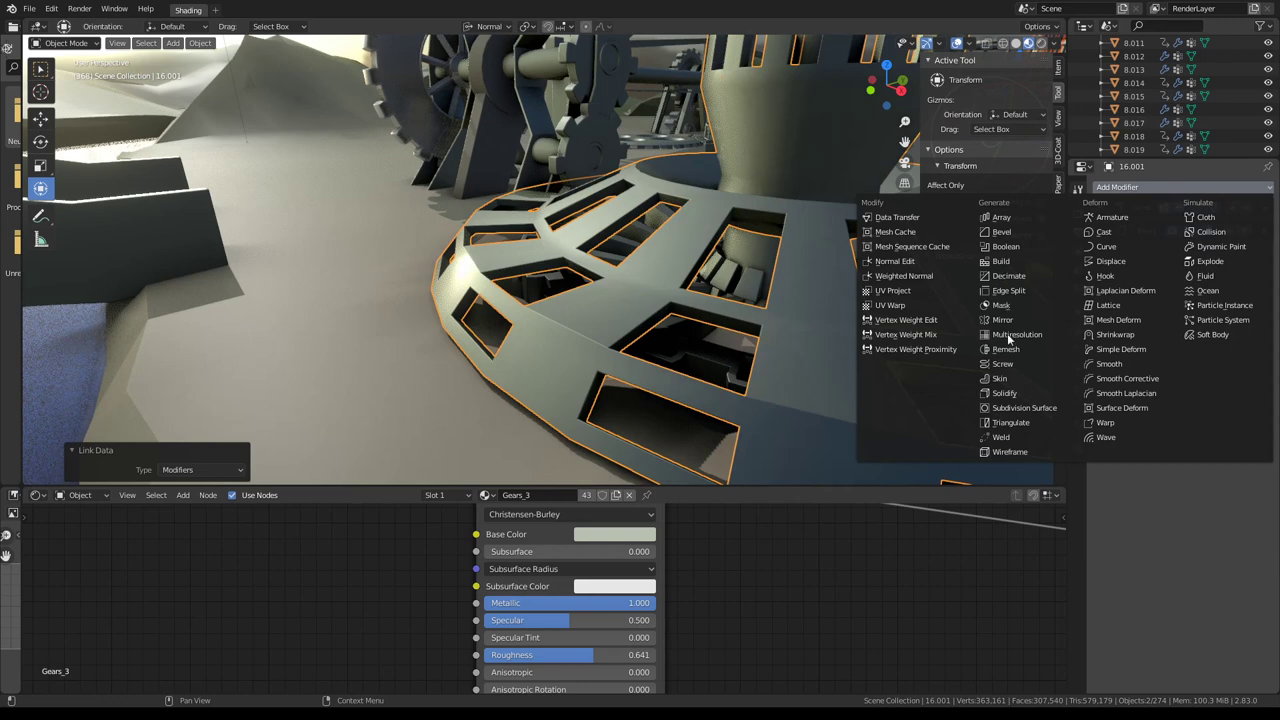
{"action": "left_click", "coordinate": [1015, 412]}
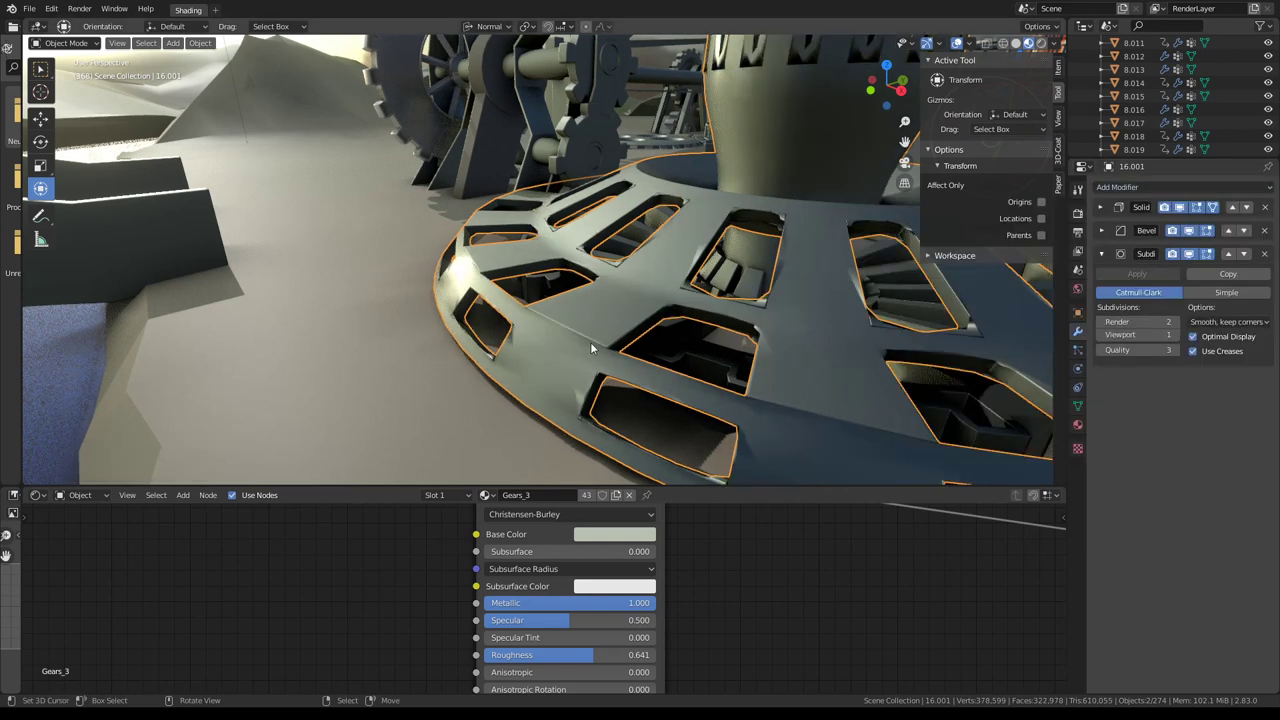
{"action": "left_click", "coordinate": [1101, 254]}
{"action": "left_click", "coordinate": [1229, 254]}
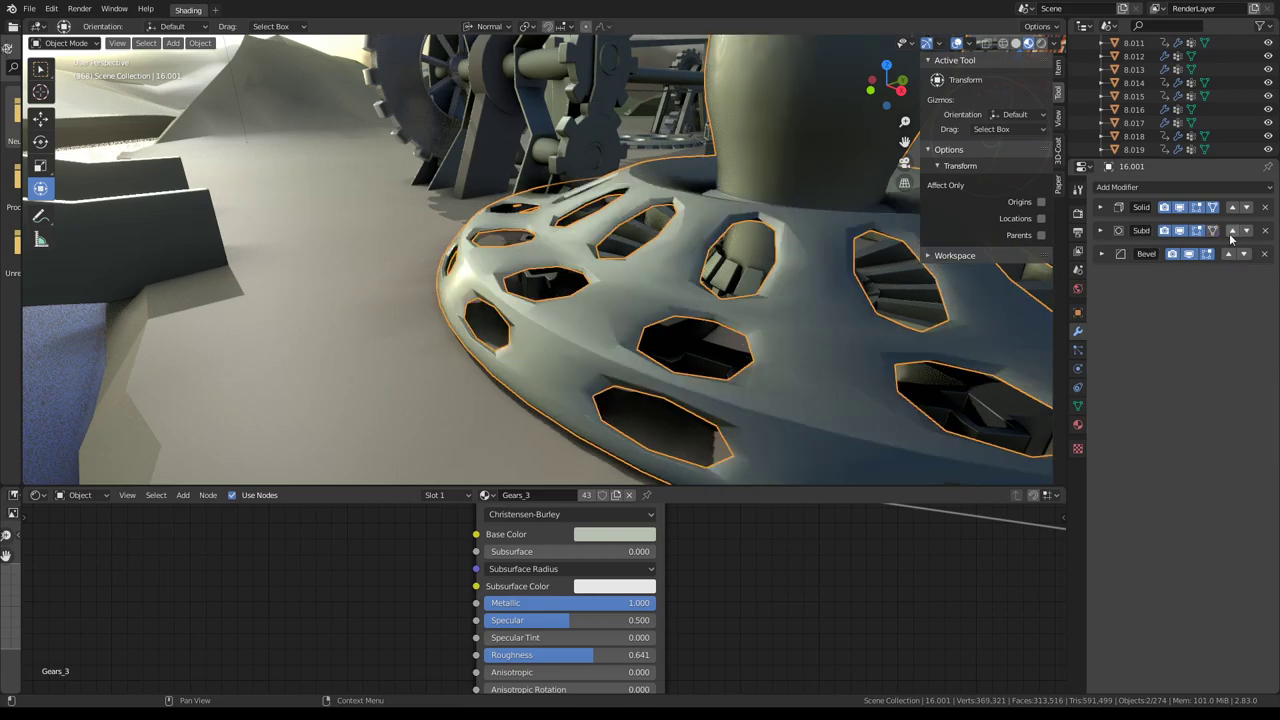
{"action": "left_click", "coordinate": [1231, 230]}
{"action": "mouse_move", "coordinate": [700, 230]}
{"action": "middle_mouse_down"}
{"action": "mouse_move", "coordinate": [723, 254]}
{"action": "mouse_move", "coordinate": [700, 204]}
{"action": "mouse_move", "coordinate": [656, 215]}
{"action": "mouse_move", "coordinate": [690, 204]}
{"action": "middle_mouse_up"}
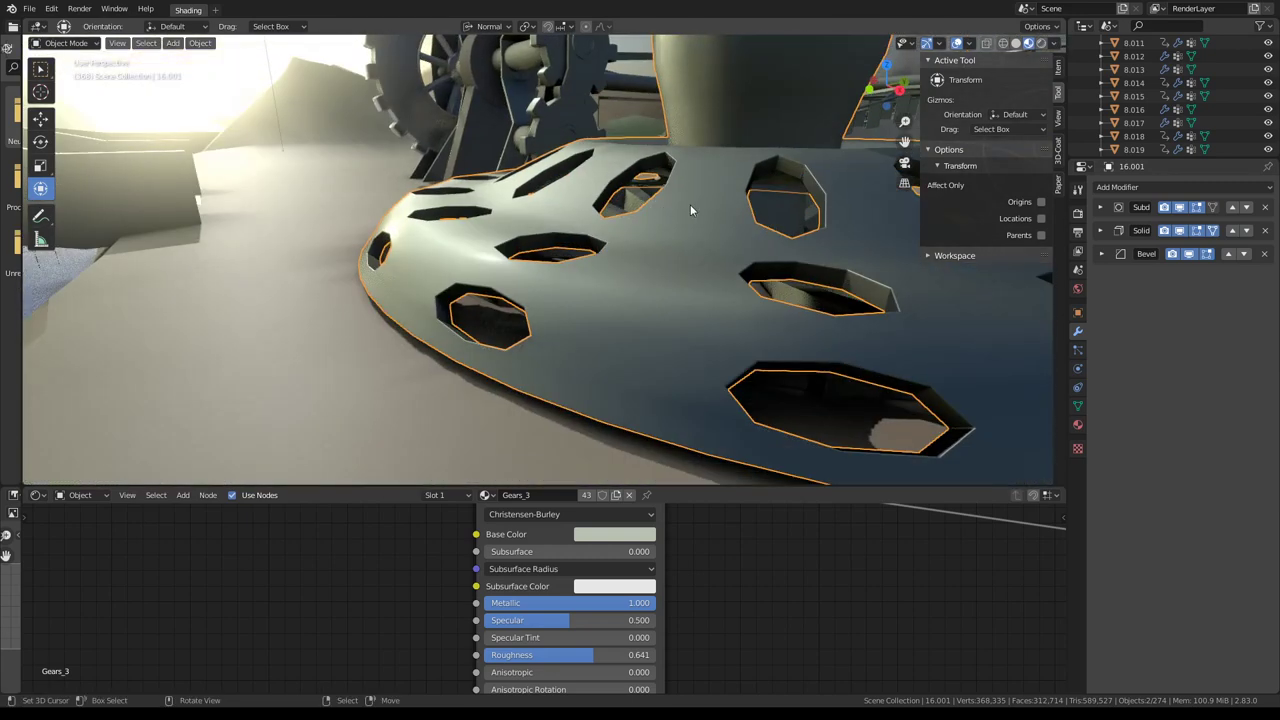
{"action": "left_click", "coordinate": [1100, 208]}
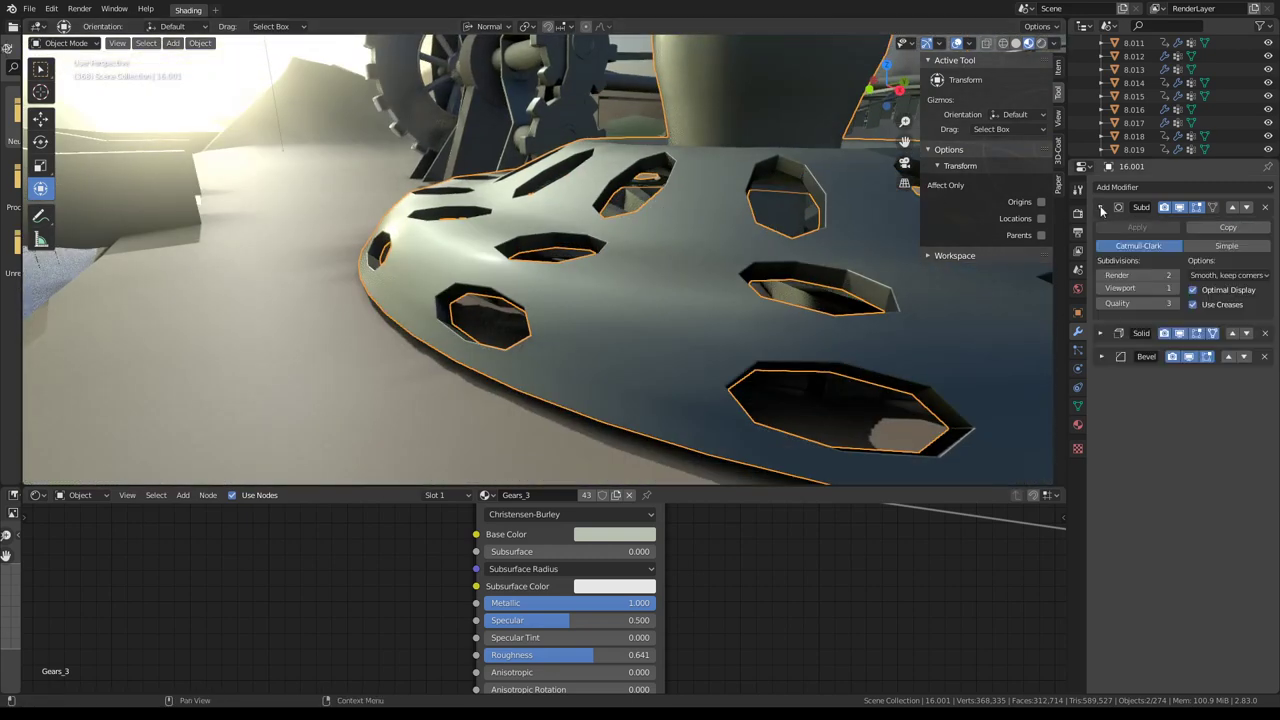
{"action": "left_click", "coordinate": [1172, 288]}
{"action": "left_click", "coordinate": [1172, 287]}
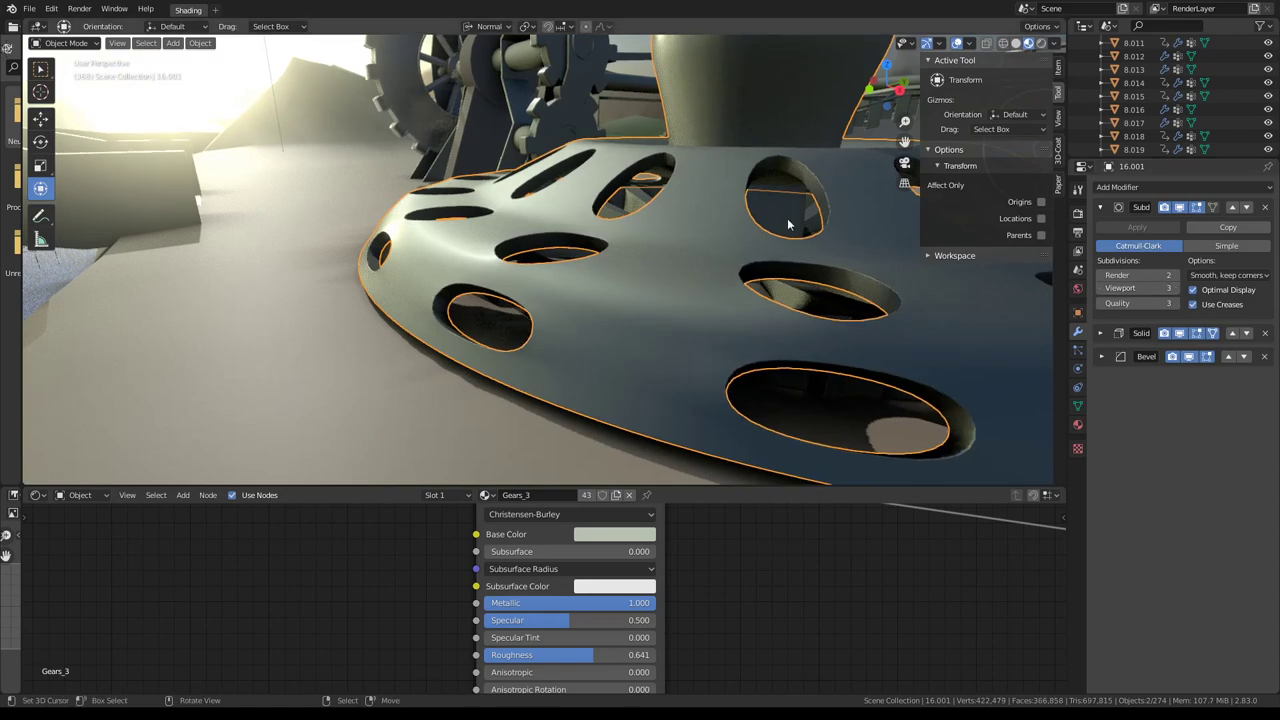
{"action": "mouse_move", "coordinate": [586, 192]}
{"action": "middle_mouse_down"}
{"action": "mouse_move", "coordinate": [518, 218]}
{"action": "mouse_move", "coordinate": [570, 215]}
{"action": "mouse_move", "coordinate": [516, 240]}
{"action": "mouse_move", "coordinate": [600, 255]}
{"action": "middle_mouse_up"}
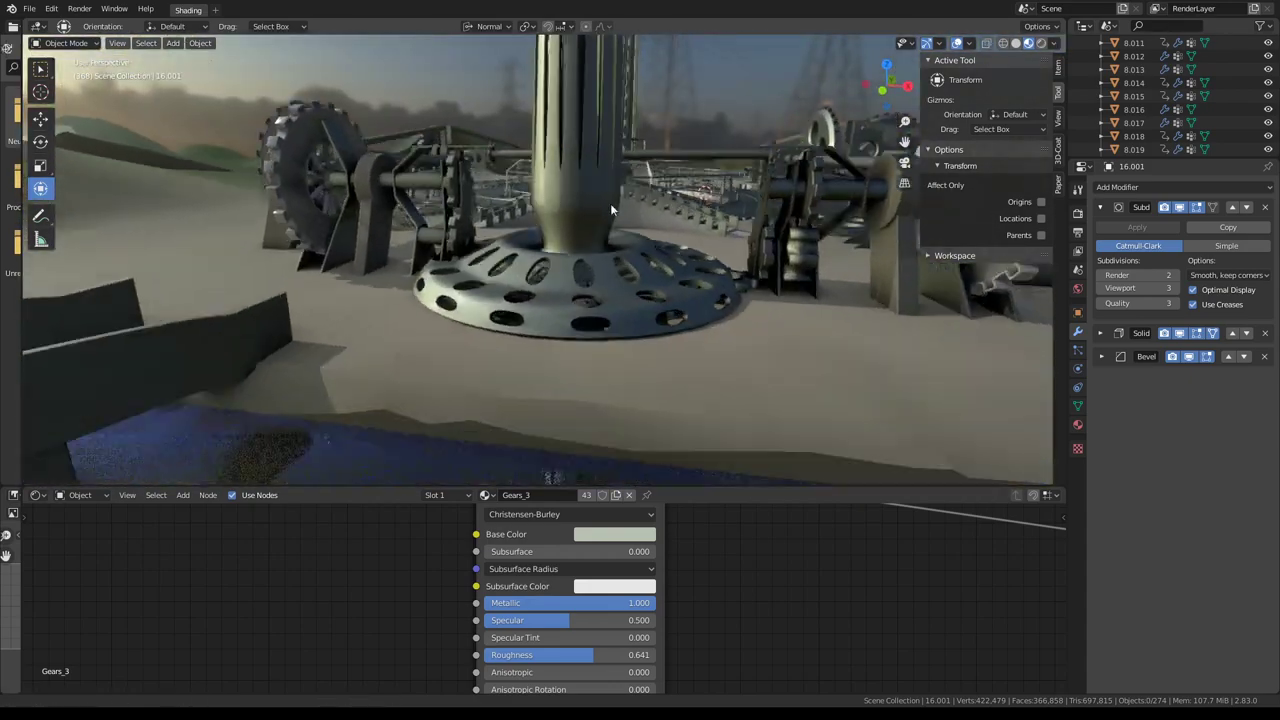
{"action": "mouse_move", "coordinate": [600, 255]}
{"action": "middle_mouse_down"}
{"action": "mouse_move", "coordinate": [610, 215]}
{"action": "mouse_move", "coordinate": [507, 318]}
{"action": "middle_mouse_up"}
{"action": "scroll", "coordinate": [585, 248], "scroll_direction": "up", "scroll_amount": 3}
{"action": "left_click", "coordinate": [507, 318]}
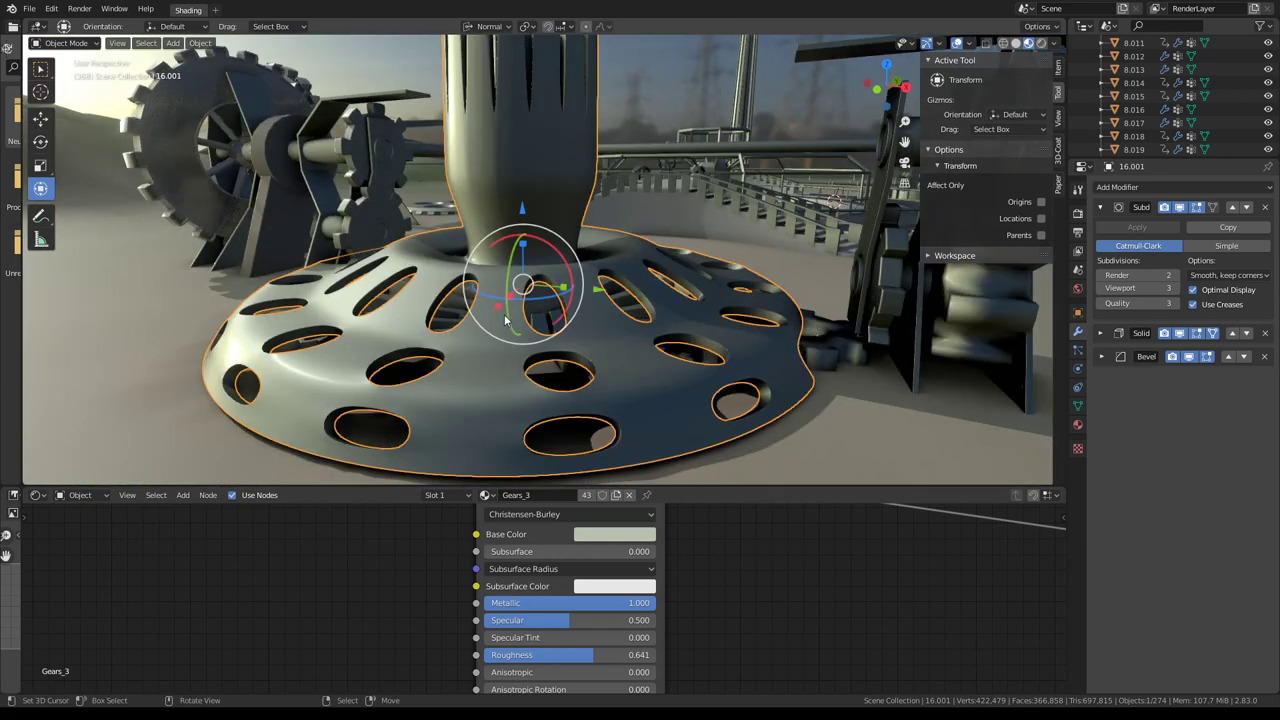
{"action": "left_click", "coordinate": [1264, 207]}
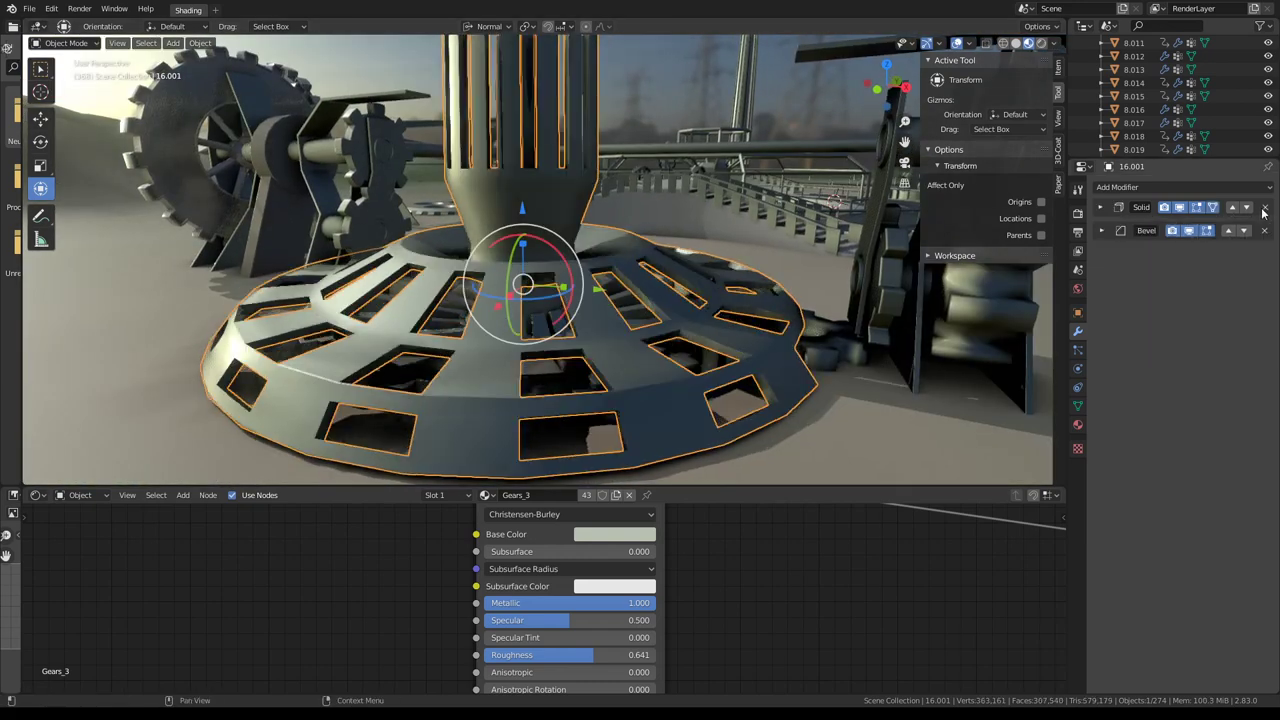
{"action": "mouse_move", "coordinate": [657, 230]}
{"action": "middle_mouse_down"}
{"action": "mouse_move", "coordinate": [672, 222]}
{"action": "mouse_move", "coordinate": [670, 377]}
{"action": "mouse_move", "coordinate": [523, 299]}
{"action": "mouse_move", "coordinate": [622, 262]}
{"action": "middle_mouse_up"}
{"action": "left_click", "coordinate": [523, 299]}
{"action": "left_click", "coordinate": [618, 266]}
Delete the two unwanted windmill pole objects.
{"action": "key", "text": "Delete"}
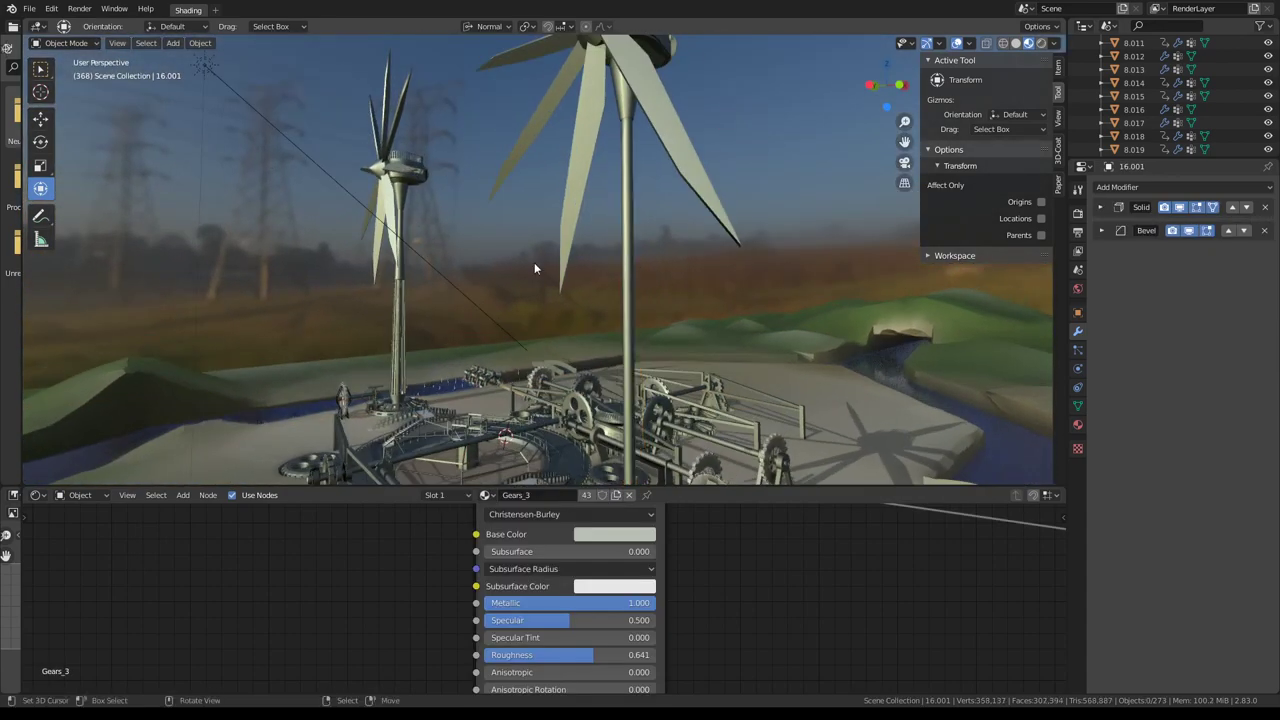
{"action": "left_click", "coordinate": [391, 312]}
{"action": "key", "text": "Delete"}
{"action": "mouse_move", "coordinate": [389, 305]}
{"action": "middle_mouse_down"}
{"action": "mouse_move", "coordinate": [593, 230]}
{"action": "mouse_move", "coordinate": [598, 282]}
{"action": "mouse_move", "coordinate": [583, 220]}
{"action": "middle_mouse_up"}
Isolate nacelle 16.012 in local view and inspect its railing with Solidify toggled.
{"action": "left_click", "coordinate": [568, 215]}
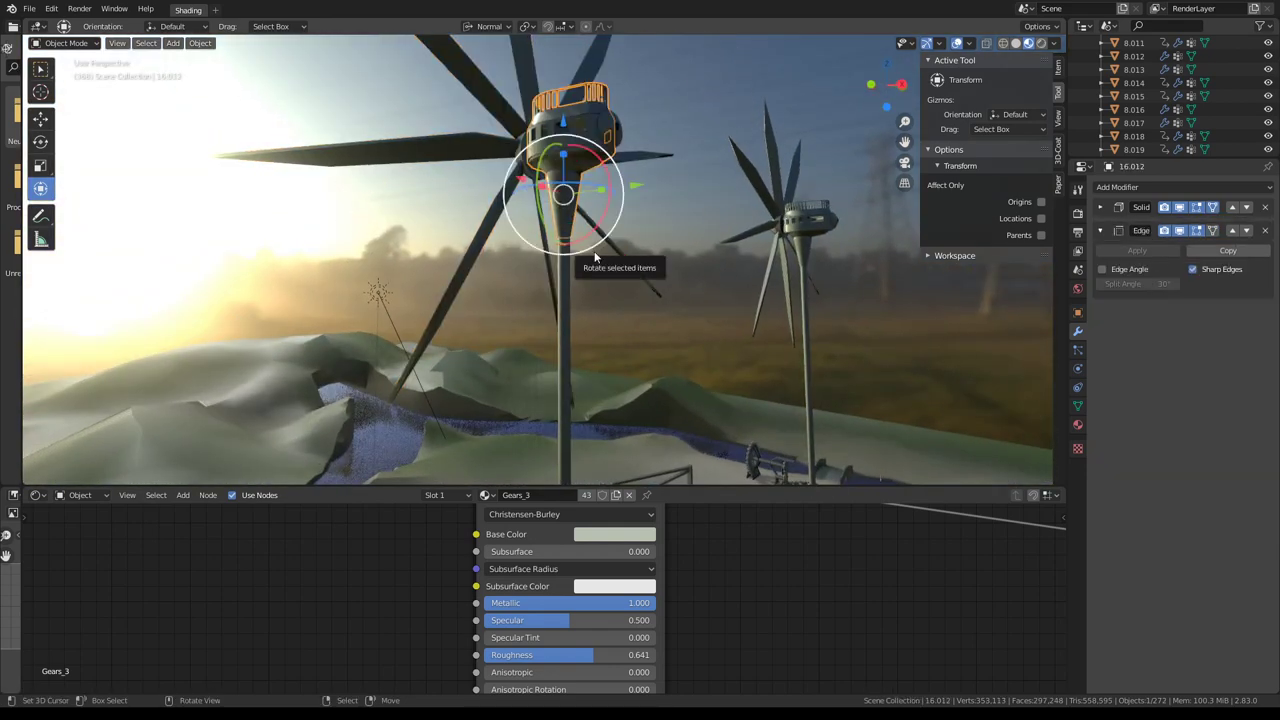
{"action": "key", "text": "KP_Divide"}
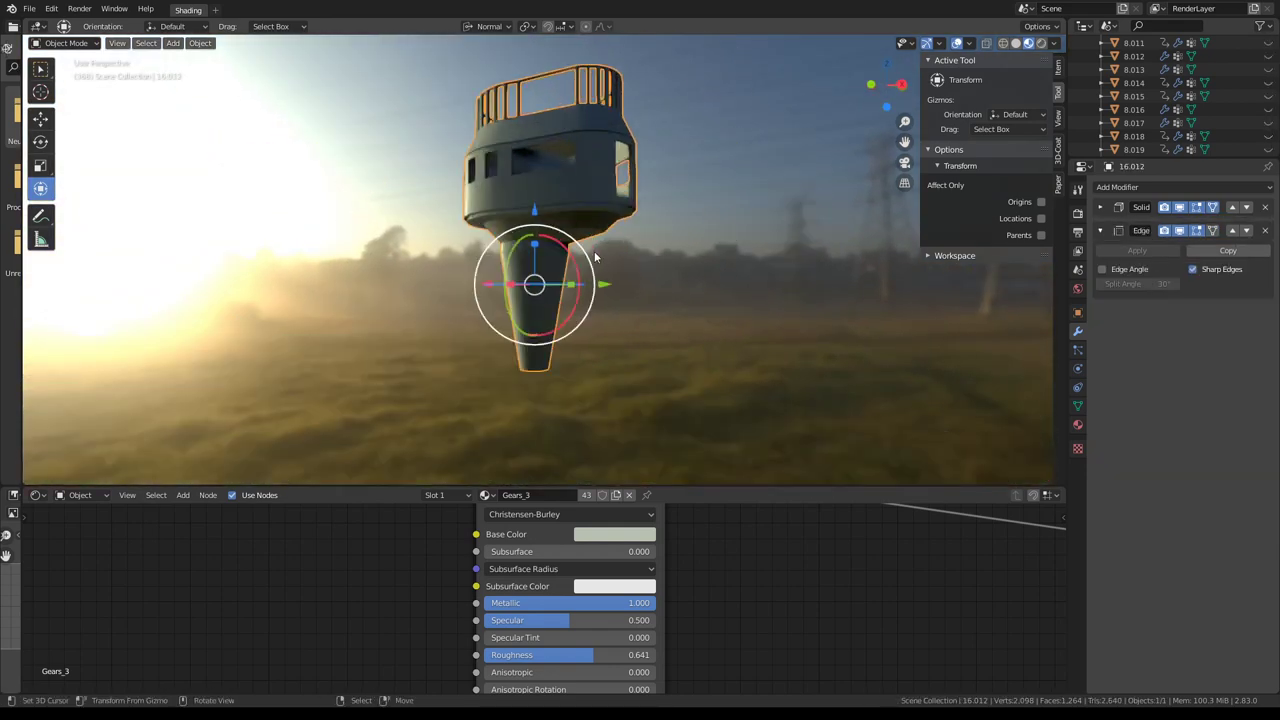
{"action": "mouse_move", "coordinate": [611, 247]}
{"action": "middle_mouse_down"}
{"action": "mouse_move", "coordinate": [708, 292]}
{"action": "mouse_move", "coordinate": [766, 369]}
{"action": "mouse_move", "coordinate": [604, 355]}
{"action": "mouse_move", "coordinate": [801, 346]}
{"action": "mouse_move", "coordinate": [837, 321]}
{"action": "middle_mouse_up"}
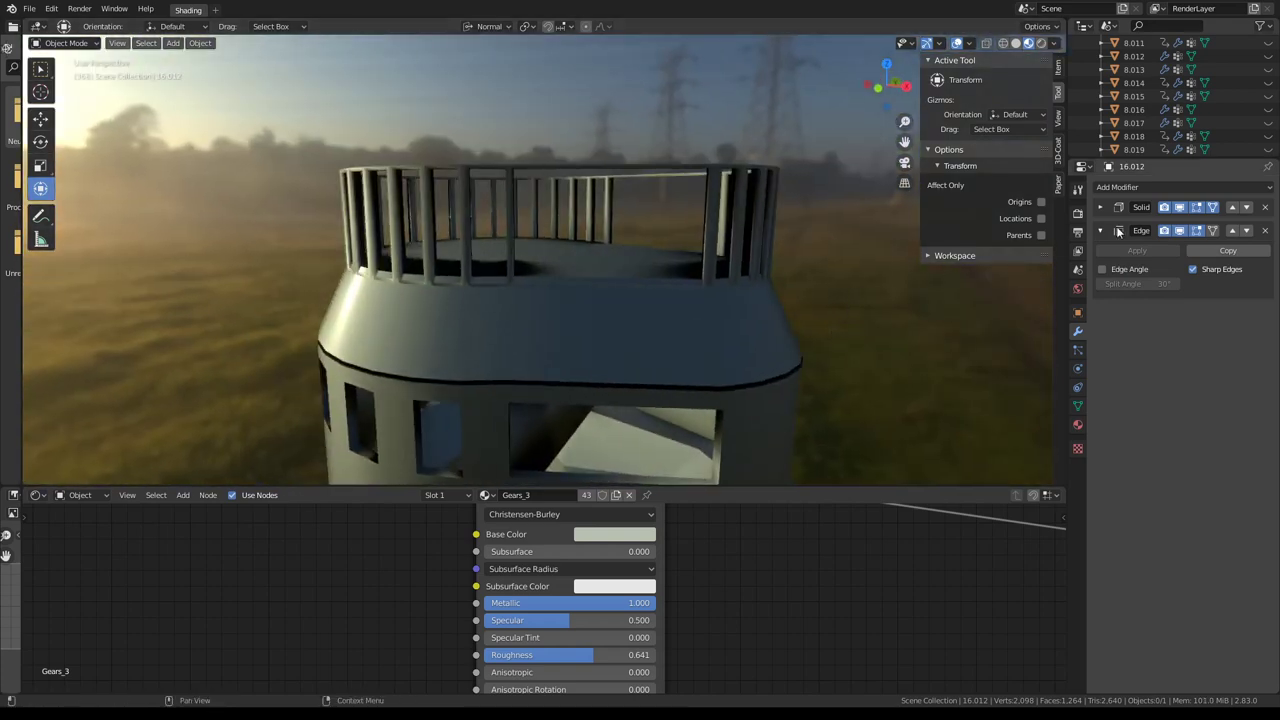
{"action": "left_click", "coordinate": [1180, 207]}
{"action": "mouse_move", "coordinate": [924, 256]}
{"action": "middle_mouse_down"}
{"action": "mouse_move", "coordinate": [647, 340]}
{"action": "mouse_move", "coordinate": [622, 382]}
{"action": "mouse_move", "coordinate": [687, 218]}
{"action": "mouse_move", "coordinate": [729, 189]}
{"action": "mouse_move", "coordinate": [823, 163]}
{"action": "mouse_move", "coordinate": [851, 166]}
{"action": "mouse_move", "coordinate": [617, 283]}
{"action": "mouse_move", "coordinate": [477, 251]}
{"action": "mouse_move", "coordinate": [654, 240]}
{"action": "mouse_move", "coordinate": [813, 293]}
{"action": "mouse_move", "coordinate": [777, 349]}
{"action": "mouse_move", "coordinate": [726, 320]}
{"action": "mouse_move", "coordinate": [709, 286]}
{"action": "mouse_move", "coordinate": [548, 308]}
{"action": "middle_mouse_up"}
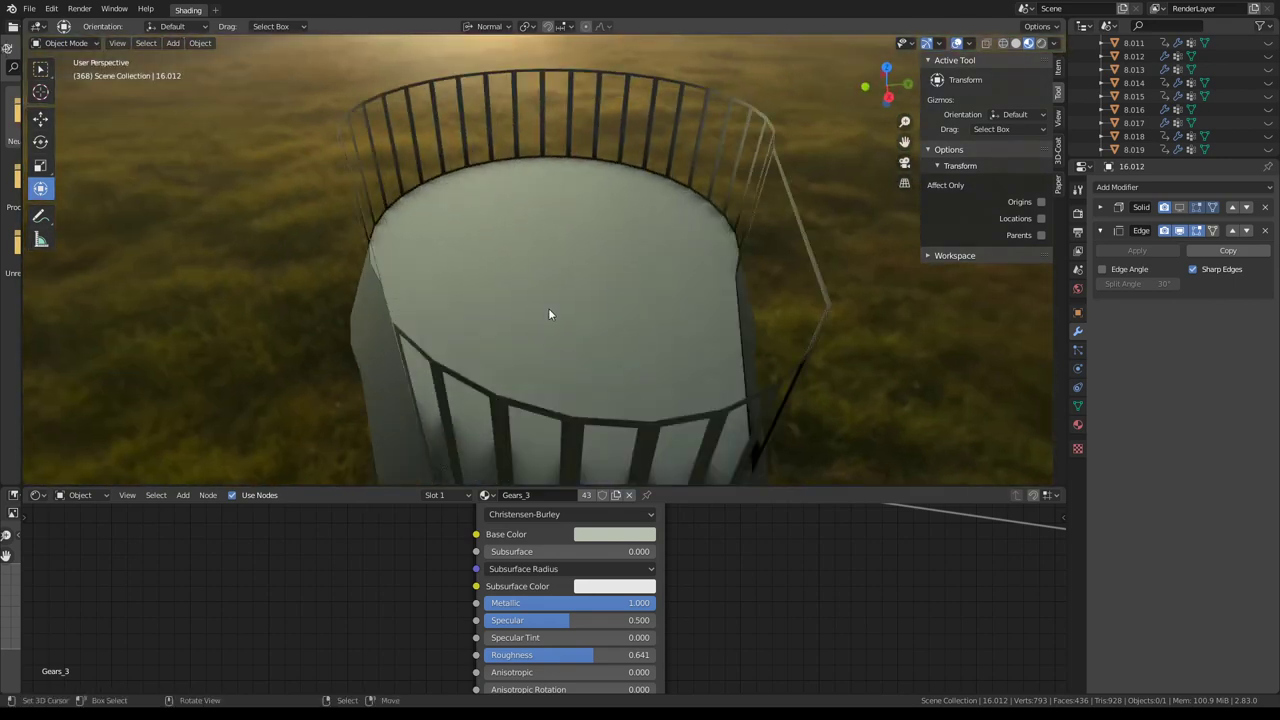
{"action": "left_click", "coordinate": [1179, 207]}
{"action": "middle_click_drag", "start_coordinate": [1047, 224], "coordinate": [557, 286]}
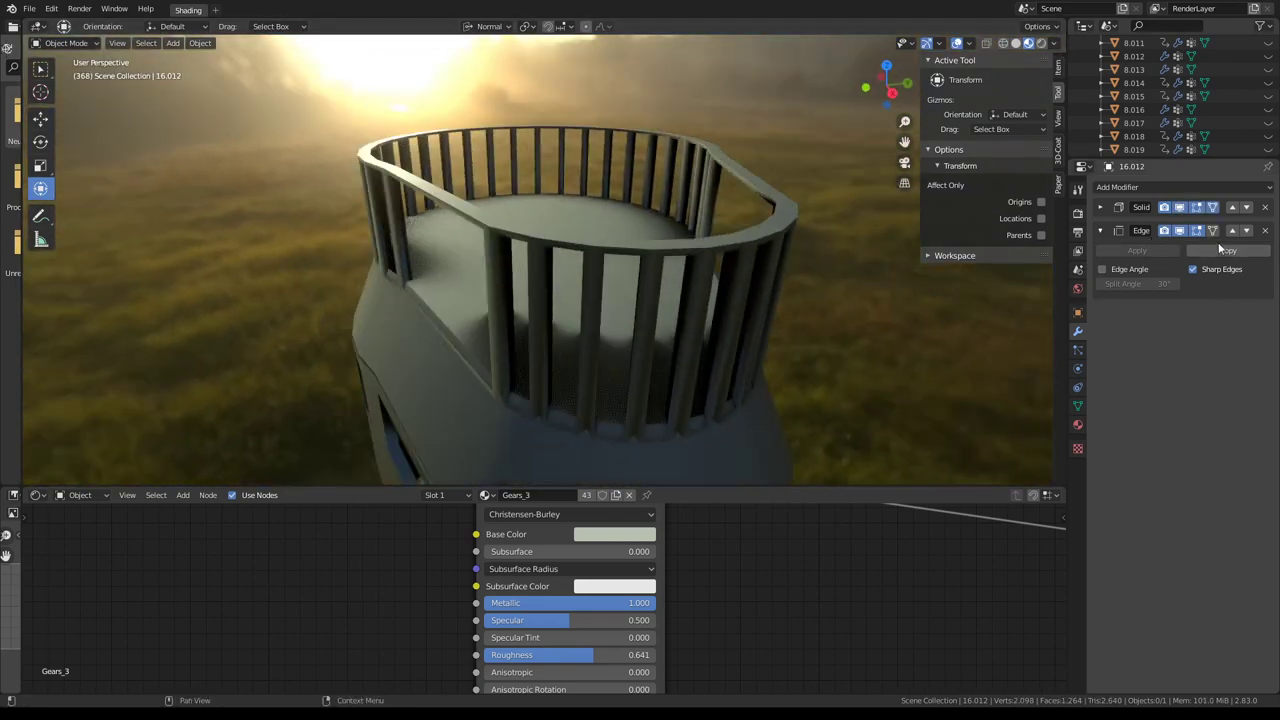
Remove the nacelle's Edge Split modifier, leaving only Solidify.
{"action": "left_click", "coordinate": [1266, 231]}
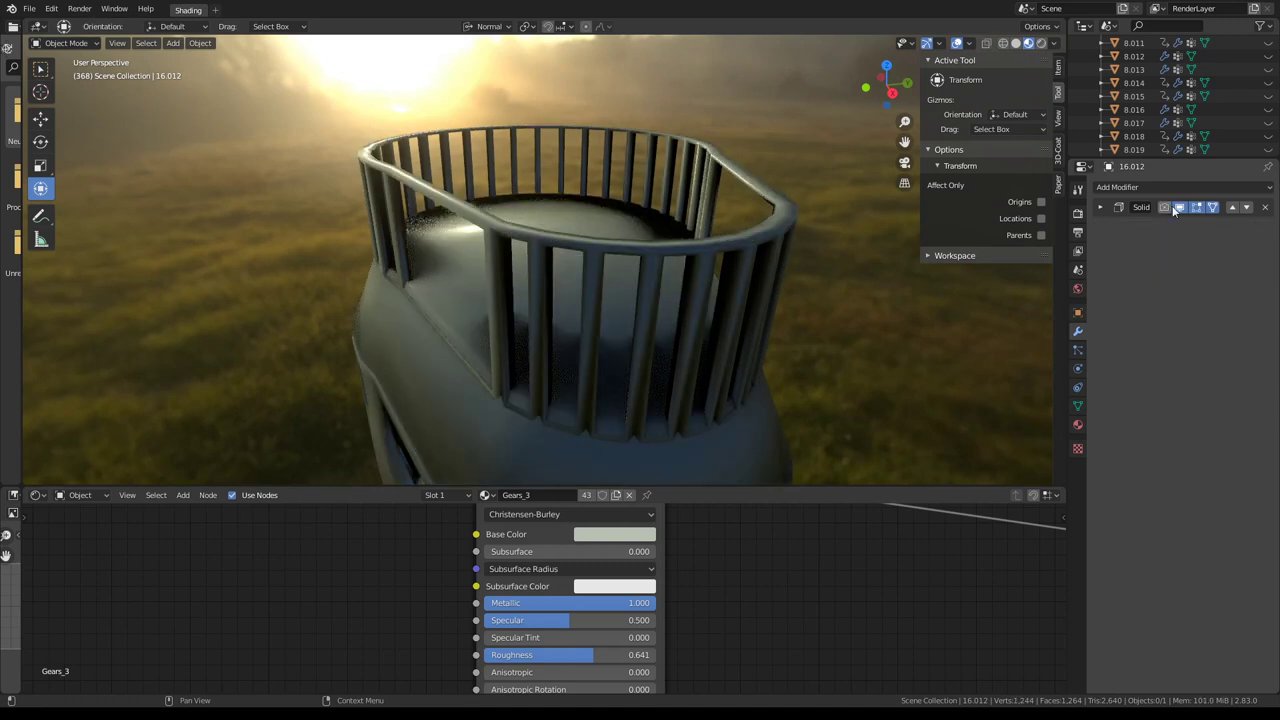
{"action": "left_click", "coordinate": [1165, 207]}
{"action": "middle_click_drag", "start_coordinate": [563, 257], "coordinate": [600, 250]}
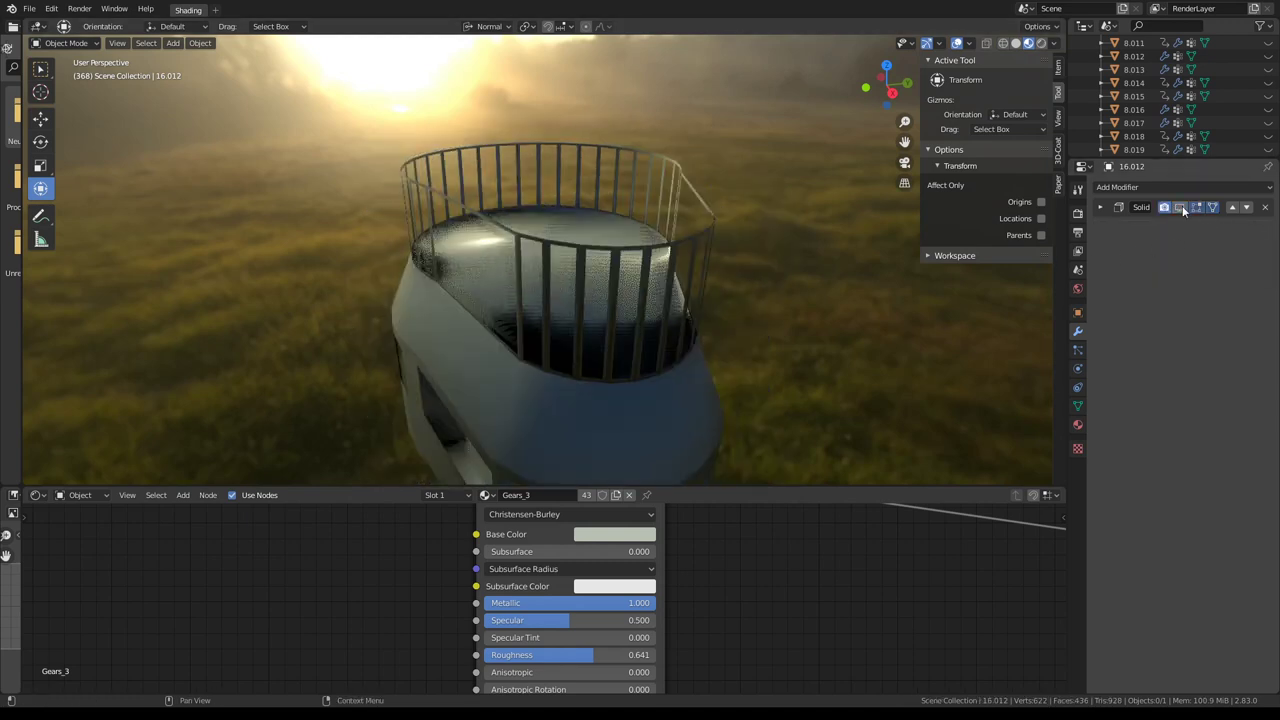
{"action": "middle_click_drag", "start_coordinate": [619, 300], "coordinate": [664, 215]}
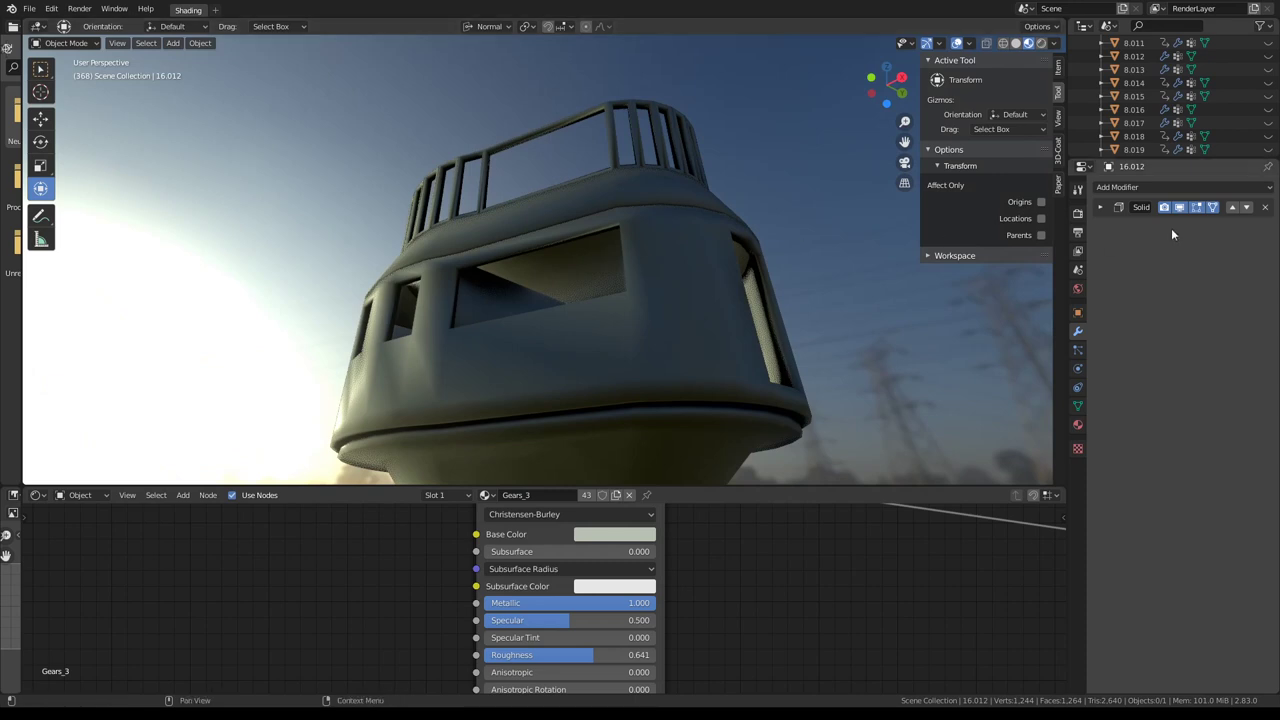
Add a Bevel modifier to the cabin limited by angle, with its offset cleared.
{"action": "left_click", "coordinate": [1141, 189]}
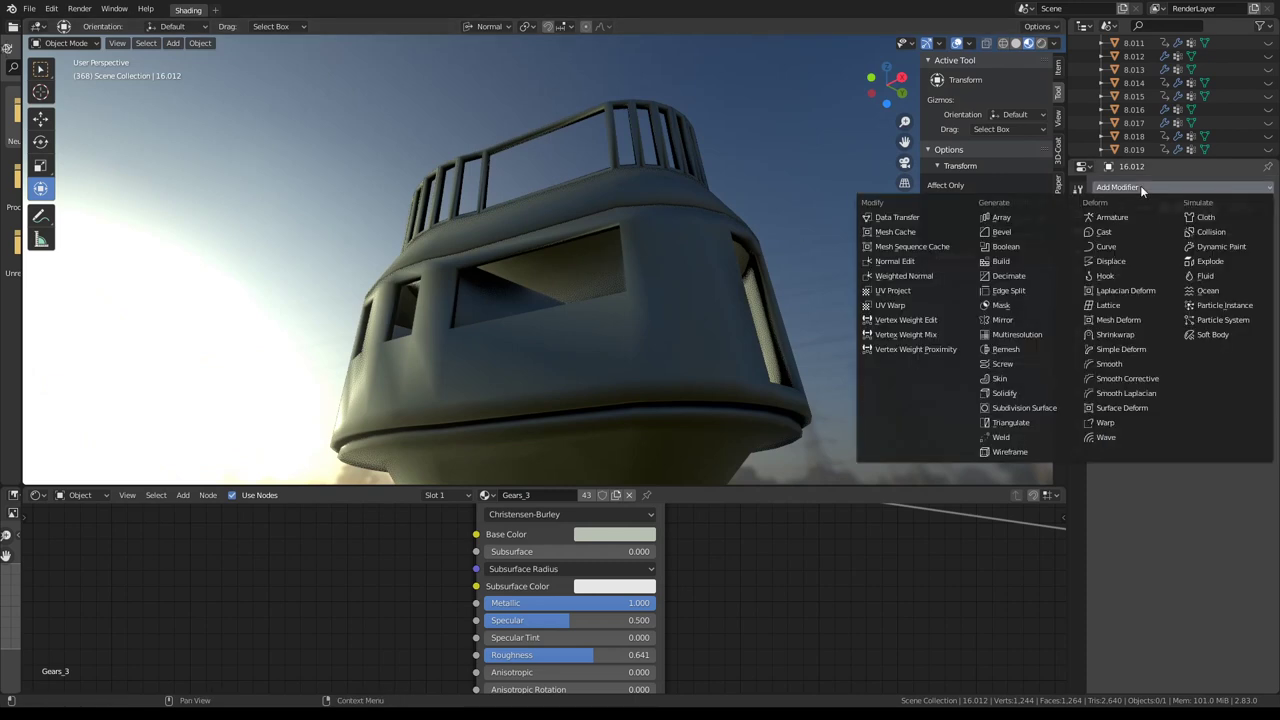
{"action": "left_click", "coordinate": [1002, 232]}
{"action": "left_click", "coordinate": [1159, 446]}
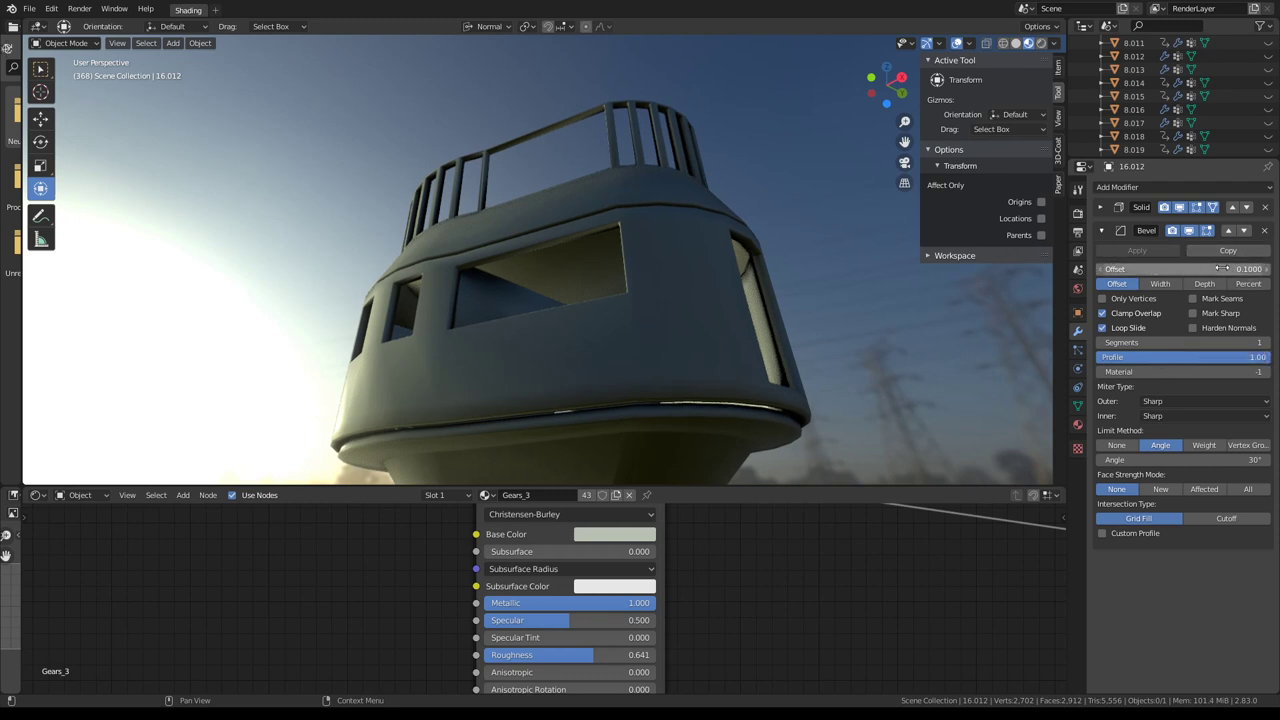
{"action": "key", "text": "BackSpace"}
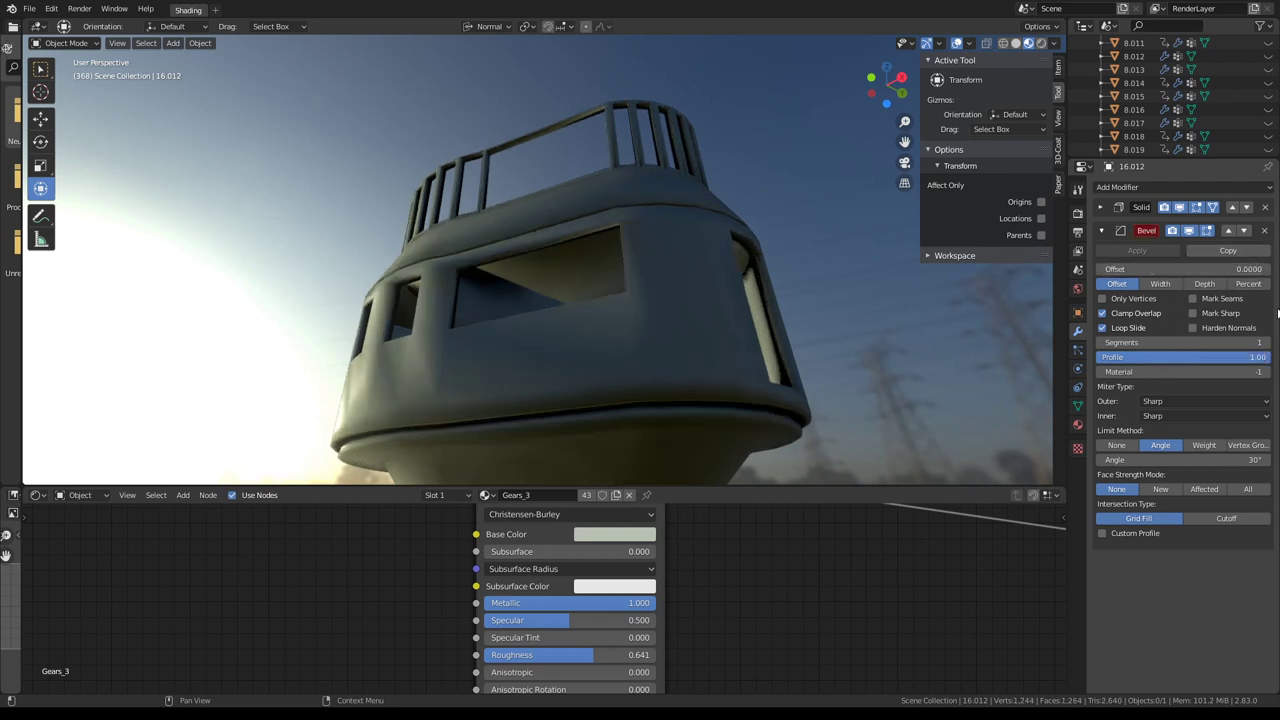
{"action": "left_click_drag", "start_coordinate": [1266, 277], "coordinate": [1240, 269]}
Tune the cabin's Bevel offset on the railing edges, settling on 0.0050.
{"action": "scroll", "coordinate": [604, 198], "scroll_direction": "up", "scroll_amount": 3}
{"action": "mouse_move", "coordinate": [604, 198]}
{"action": "middle_mouse_down"}
{"action": "mouse_move", "coordinate": [563, 291]}
{"action": "mouse_move", "coordinate": [709, 246]}
{"action": "middle_mouse_up"}
{"action": "scroll", "coordinate": [572, 292], "scroll_direction": "up", "scroll_amount": 3}
{"action": "scroll", "coordinate": [572, 292], "scroll_direction": "down", "scroll_amount": 5}
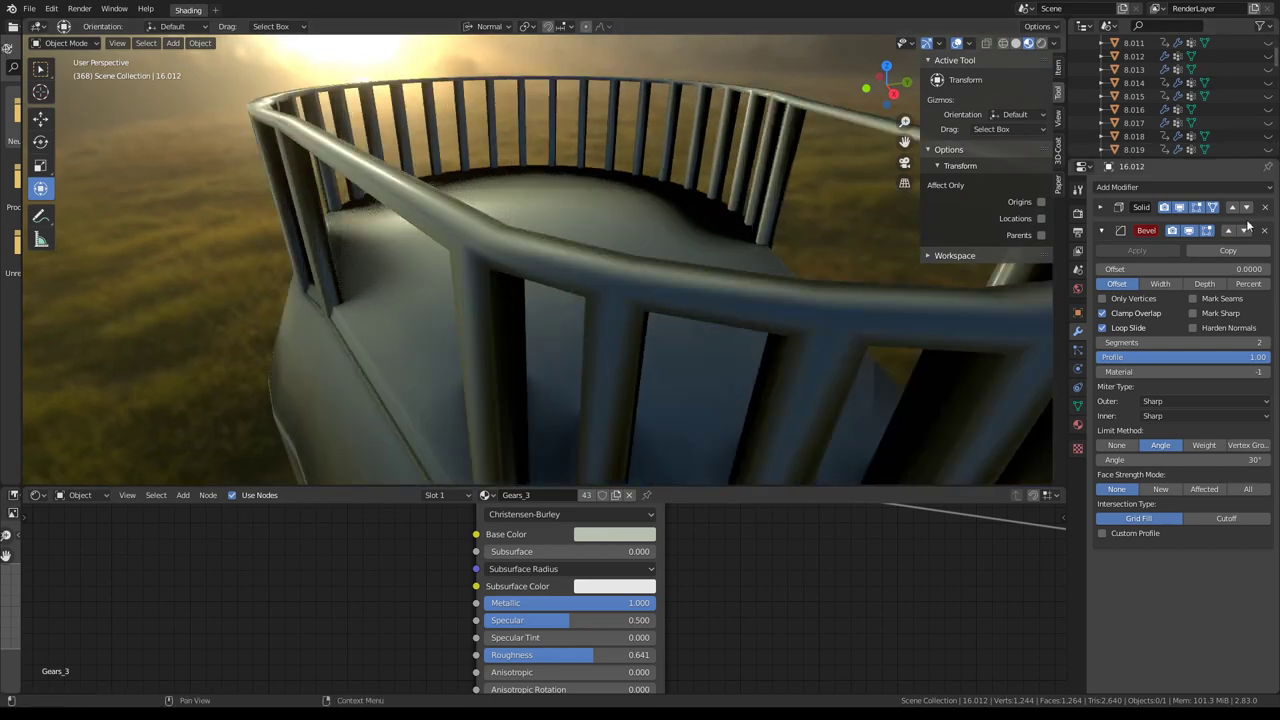
{"action": "left_click_drag", "start_coordinate": [1240, 269], "coordinate": [1250, 269]}
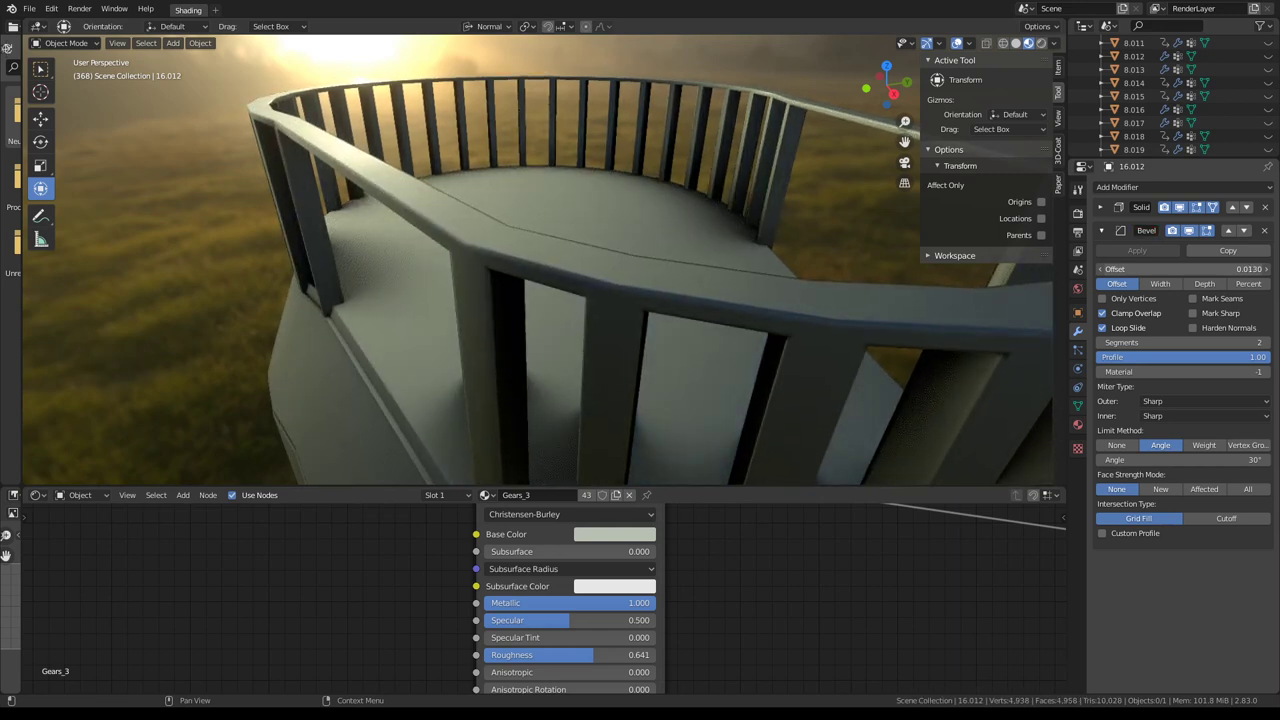
{"action": "left_click_drag", "start_coordinate": [1218, 268], "coordinate": [1210, 268]}
{"action": "scroll", "coordinate": [600, 260], "scroll_direction": "down", "scroll_amount": 5}
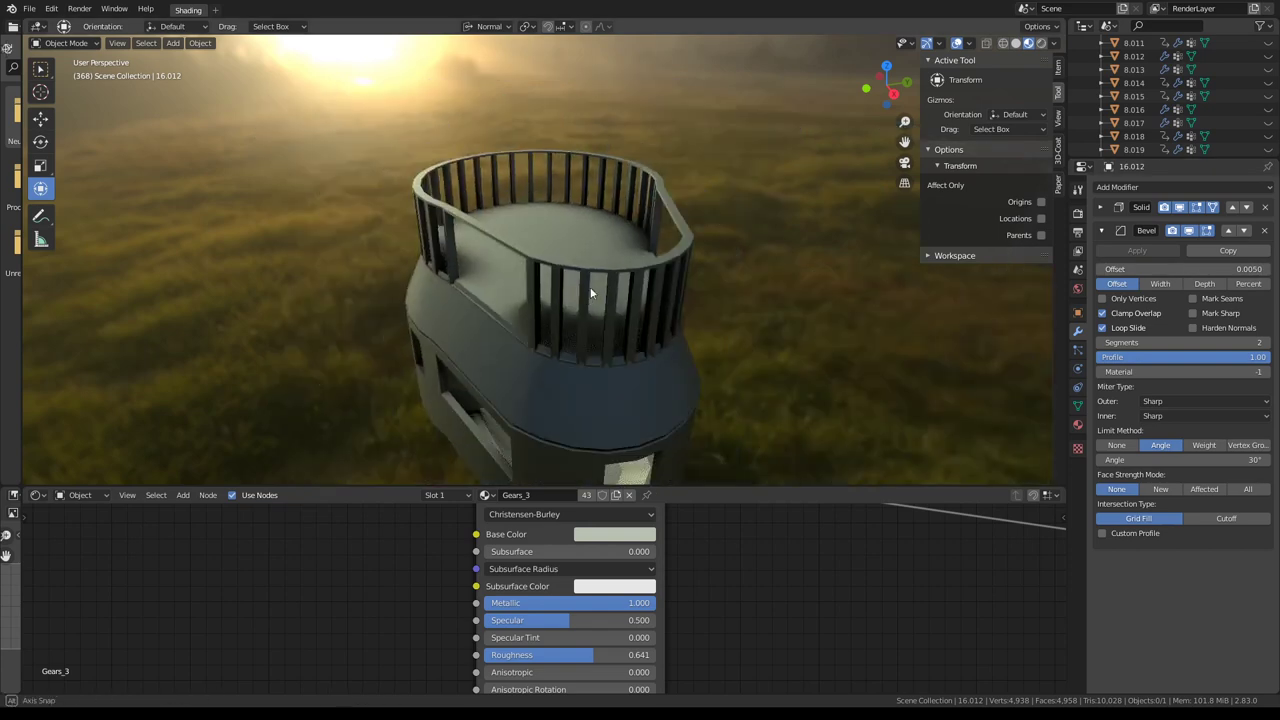
{"action": "mouse_move", "coordinate": [650, 260]}
{"action": "middle_mouse_down"}
{"action": "mouse_move", "coordinate": [844, 185]}
{"action": "mouse_move", "coordinate": [642, 145]}
{"action": "mouse_move", "coordinate": [623, 178]}
{"action": "mouse_move", "coordinate": [635, 332]}
{"action": "mouse_move", "coordinate": [648, 252]}
{"action": "mouse_move", "coordinate": [606, 138]}
{"action": "mouse_move", "coordinate": [606, 182]}
{"action": "middle_mouse_up"}
In Edit Mode, select the whole cabin mesh and Shade Smooth it via Quick Favorites.
{"action": "scroll", "coordinate": [640, 240], "scroll_direction": "up", "scroll_amount": 5}
{"action": "scroll", "coordinate": [606, 182], "scroll_direction": "down", "scroll_amount": 2}
{"action": "key", "text": "Tab"}
{"action": "scroll", "coordinate": [606, 182], "scroll_direction": "down", "scroll_amount": 3}
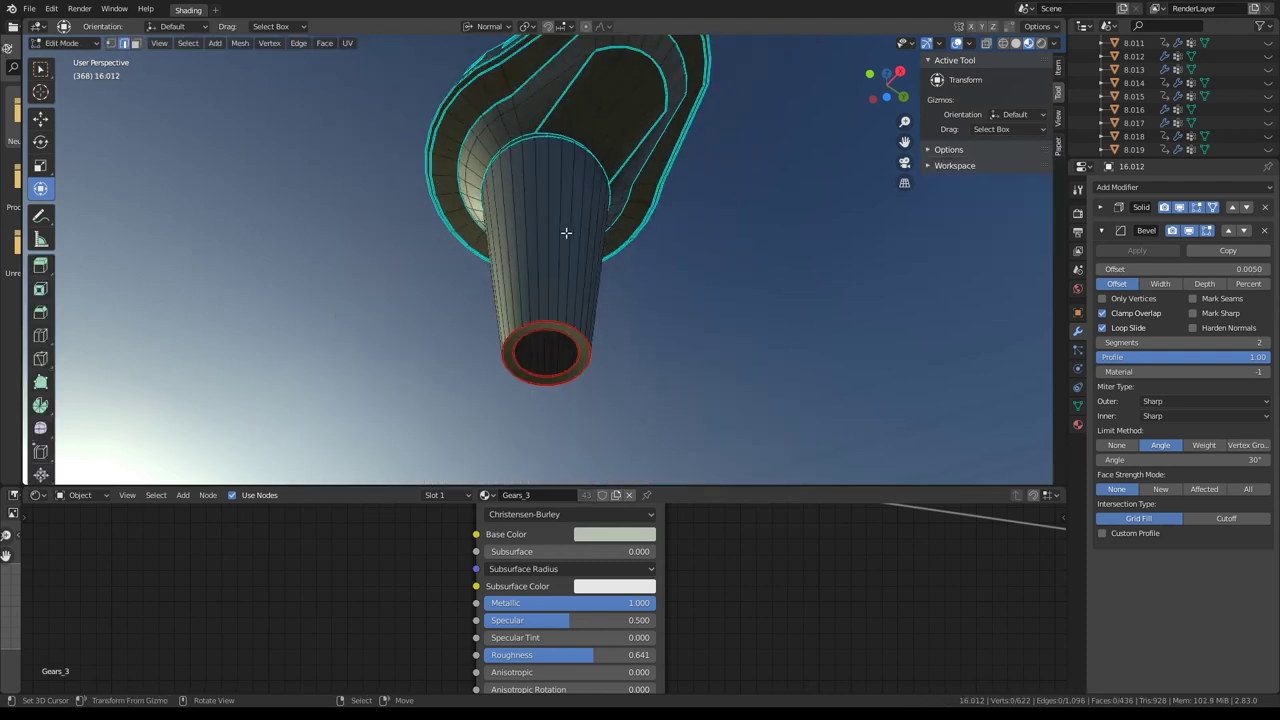
{"action": "key", "text": "a"}
{"action": "key", "text": "q"}
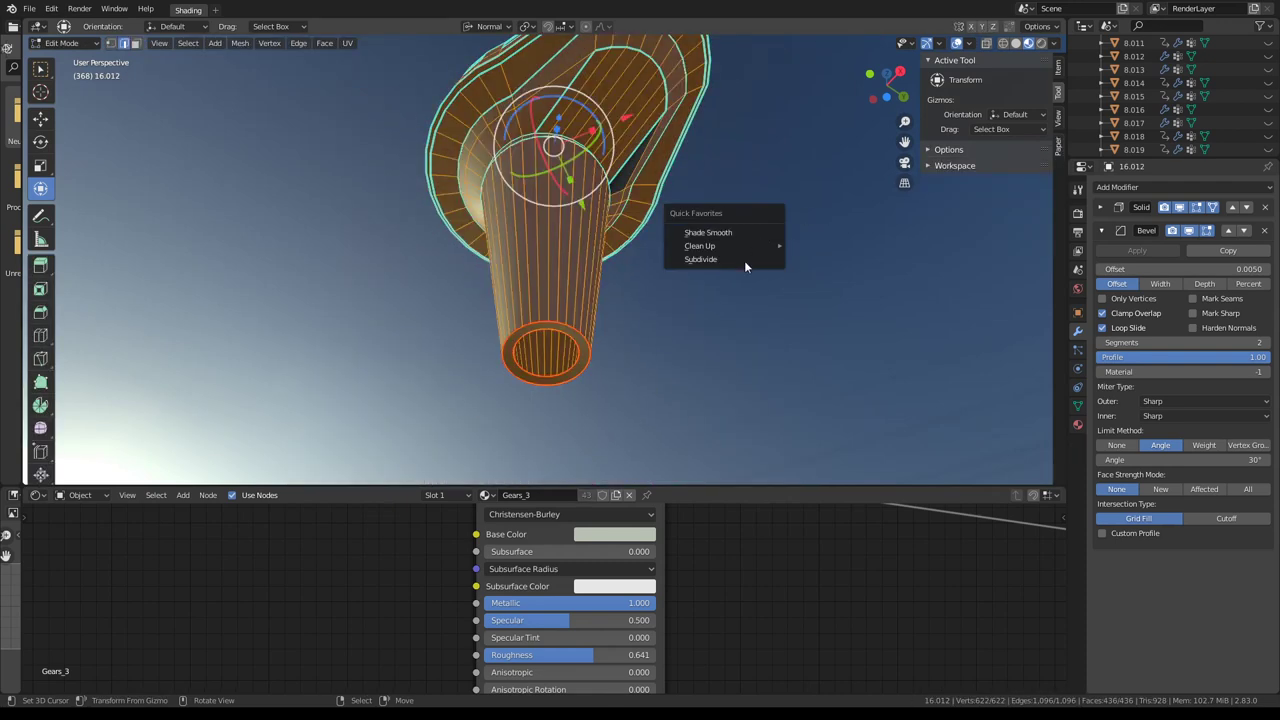
{"action": "mouse_move", "coordinate": [700, 246]}
{"action": "left_click", "coordinate": [699, 234]}
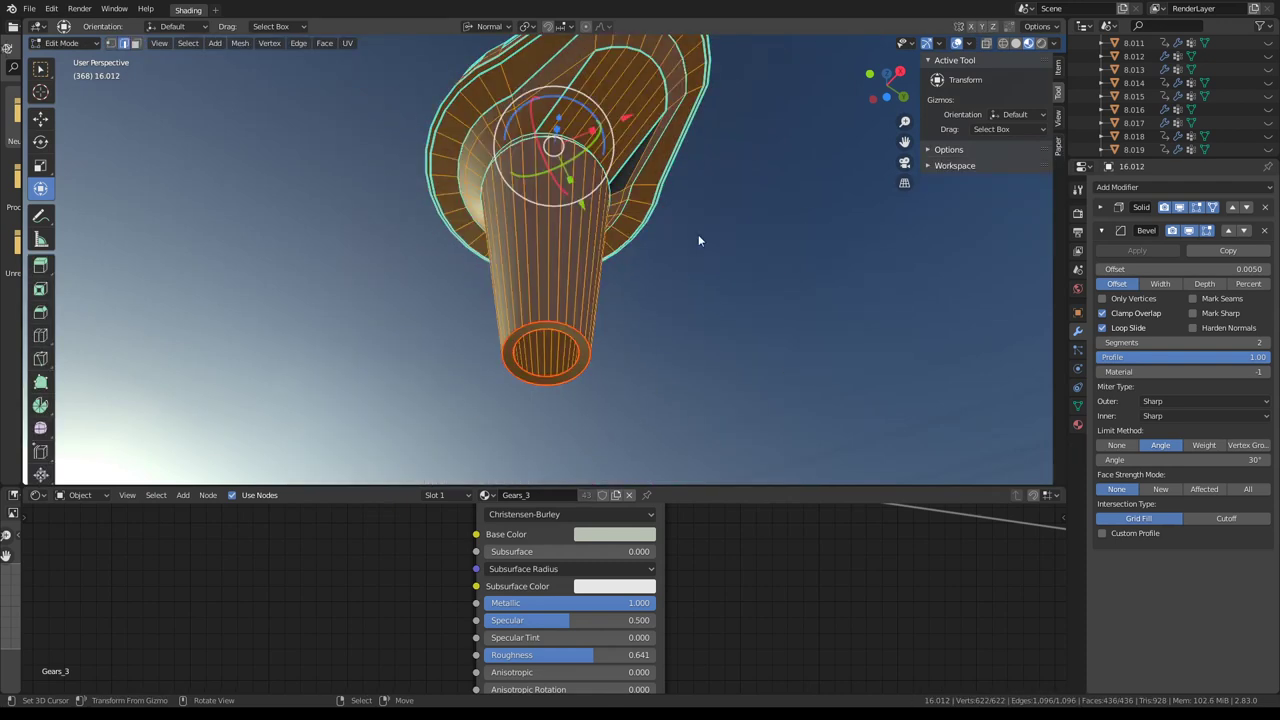
{"action": "key", "text": "Tab"}
{"action": "scroll", "coordinate": [689, 236], "scroll_direction": "up", "scroll_amount": 1}
{"action": "key", "text": "Tab"}
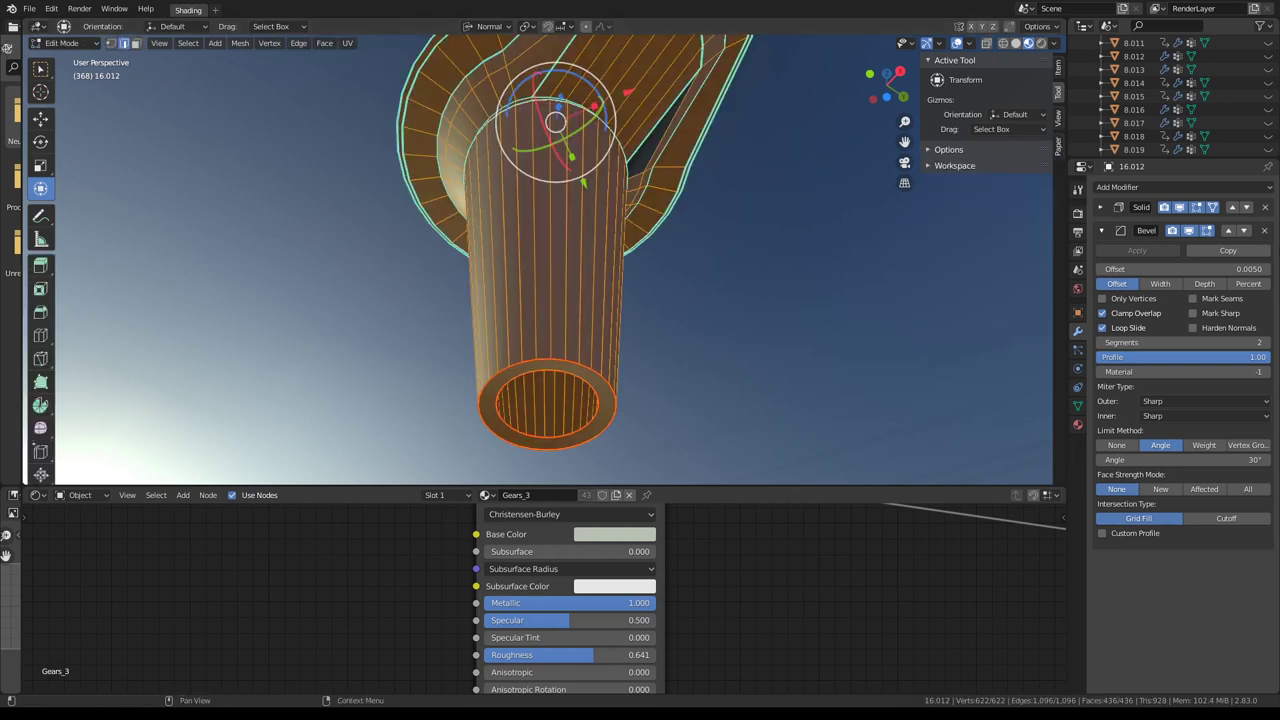
Set the Solidify modifier's Offset to 0, then slide it back to full.
{"action": "left_click", "coordinate": [1102, 233]}
{"action": "left_click", "coordinate": [1099, 209]}
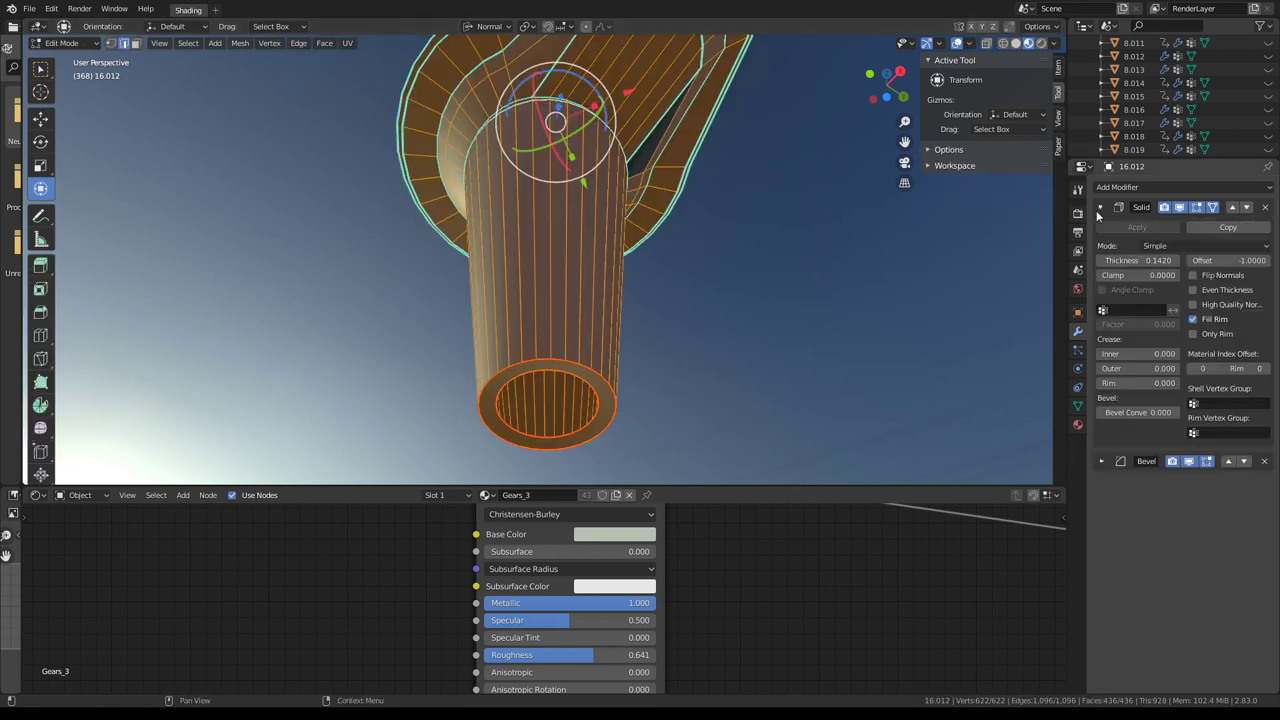
{"action": "left_click", "coordinate": [1245, 261]}
{"action": "type", "text": "0"}
{"action": "key", "text": "Return"}
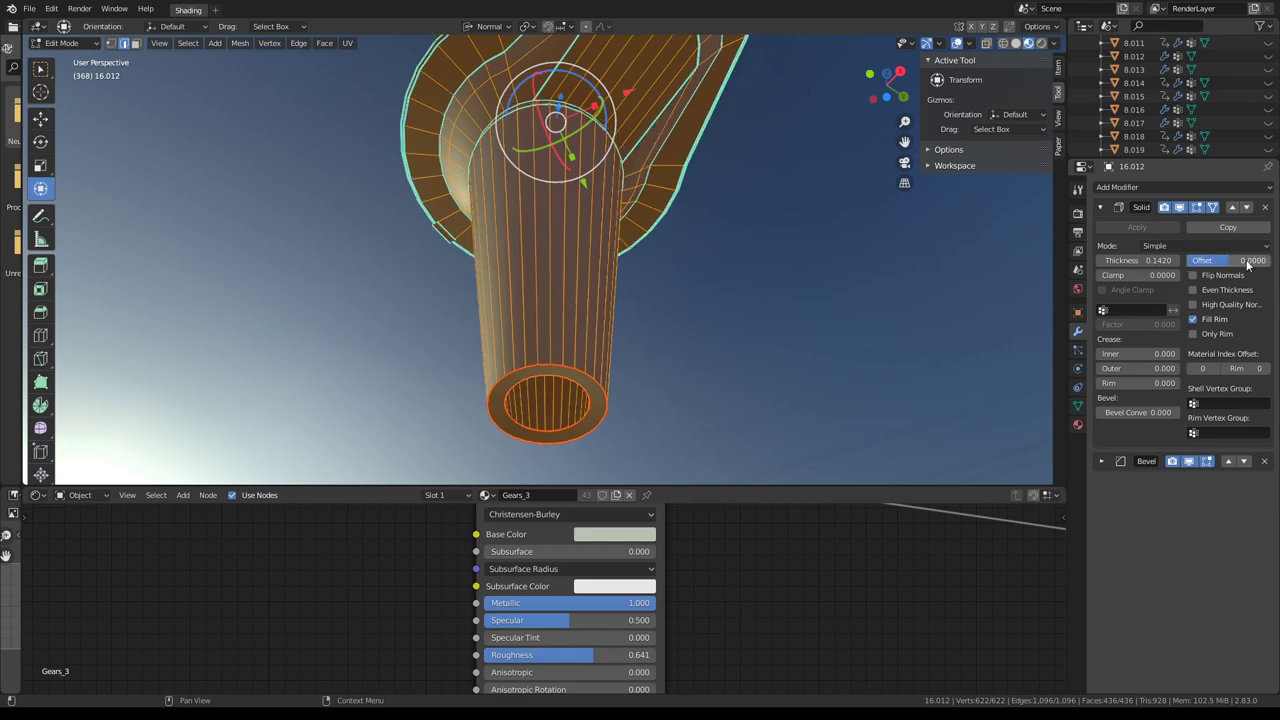
{"action": "mouse_move", "coordinate": [1233, 265]}
{"action": "left_mouse_down"}
{"action": "mouse_move", "coordinate": [1270, 265]}
{"action": "mouse_move", "coordinate": [1176, 263]}
{"action": "left_mouse_up"}
Switch to a rendered preview in Object Mode and orbit around the cabin to inspect it.
{"action": "left_click", "coordinate": [1040, 43]}
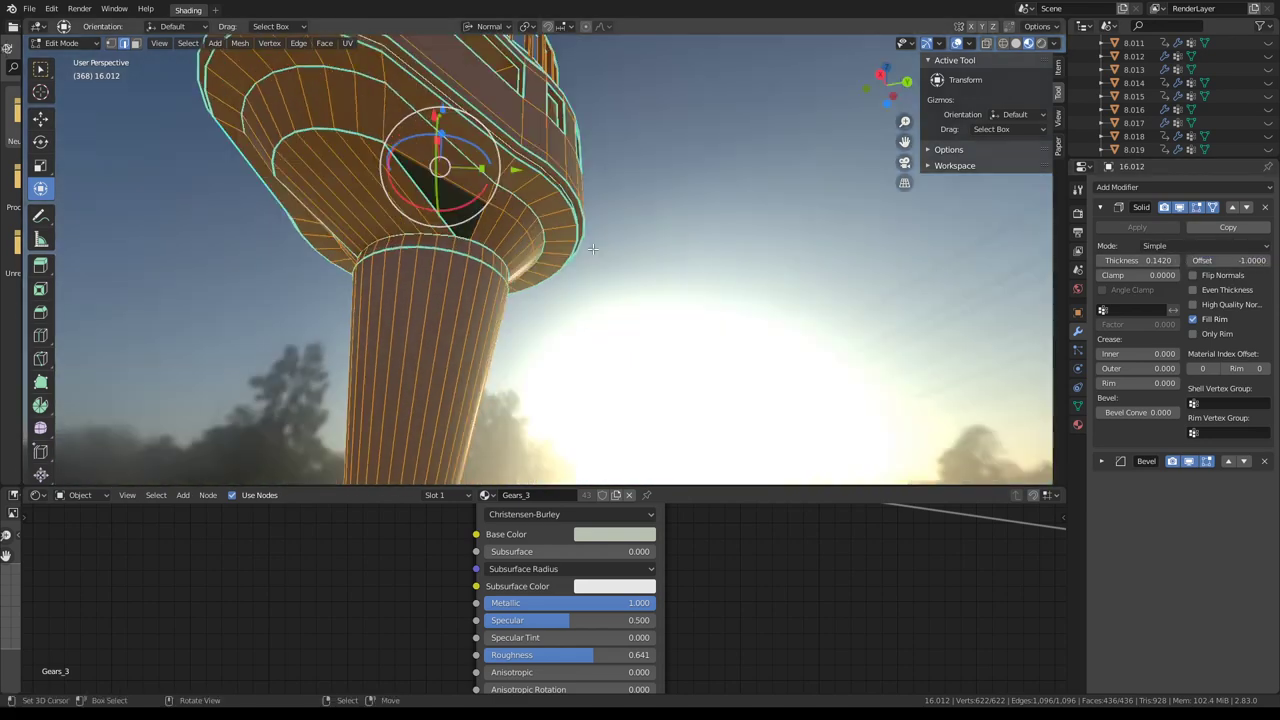
{"action": "key", "text": "Tab"}
{"action": "middle_click_drag", "start_coordinate": [560, 240], "coordinate": [460, 232]}
{"action": "scroll", "coordinate": [606, 277], "scroll_direction": "up", "scroll_amount": 3}
{"action": "mouse_move", "coordinate": [606, 277]}
{"action": "middle_mouse_down"}
{"action": "mouse_move", "coordinate": [446, 297]}
{"action": "mouse_move", "coordinate": [606, 301]}
{"action": "mouse_move", "coordinate": [560, 286]}
{"action": "mouse_move", "coordinate": [486, 314]}
{"action": "mouse_move", "coordinate": [586, 306]}
{"action": "mouse_move", "coordinate": [528, 310]}
{"action": "mouse_move", "coordinate": [580, 306]}
{"action": "mouse_move", "coordinate": [606, 266]}
{"action": "mouse_move", "coordinate": [588, 308]}
{"action": "mouse_move", "coordinate": [560, 309]}
{"action": "middle_mouse_up"}
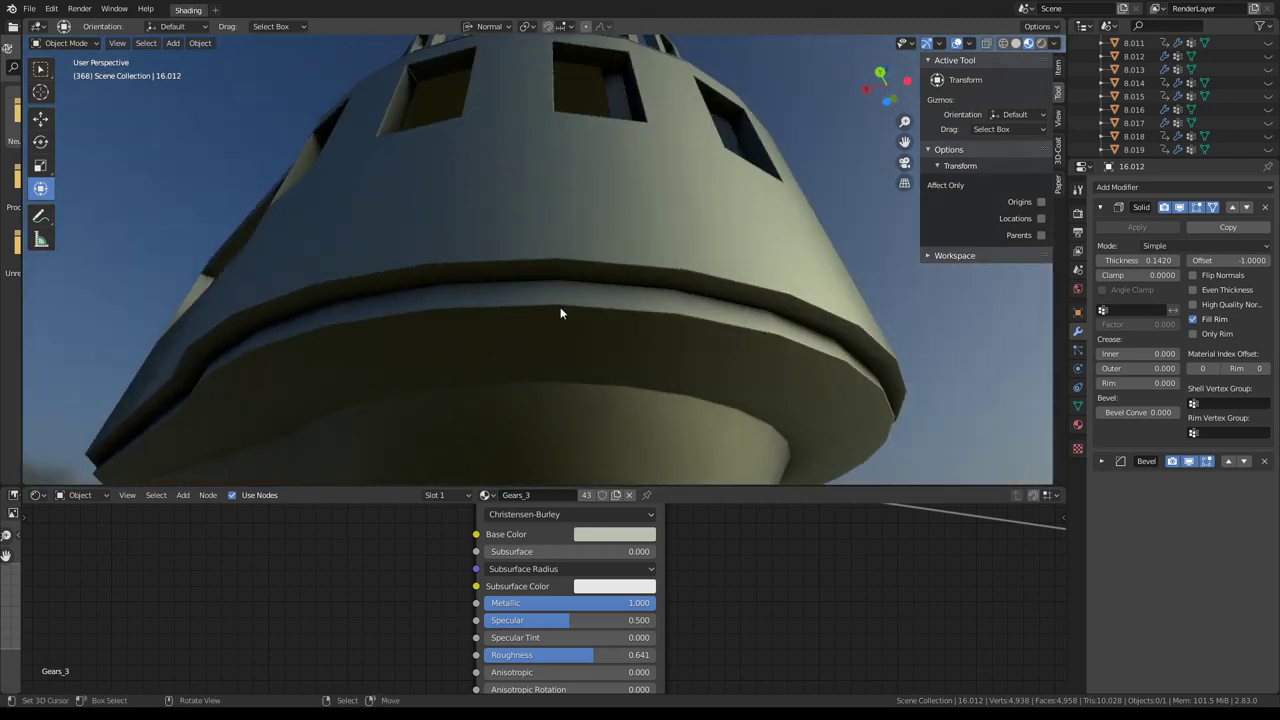
{"action": "key", "text": "Tab"}
{"action": "key", "text": "Tab"}
{"action": "scroll", "coordinate": [662, 259], "scroll_direction": "down", "scroll_amount": 5}
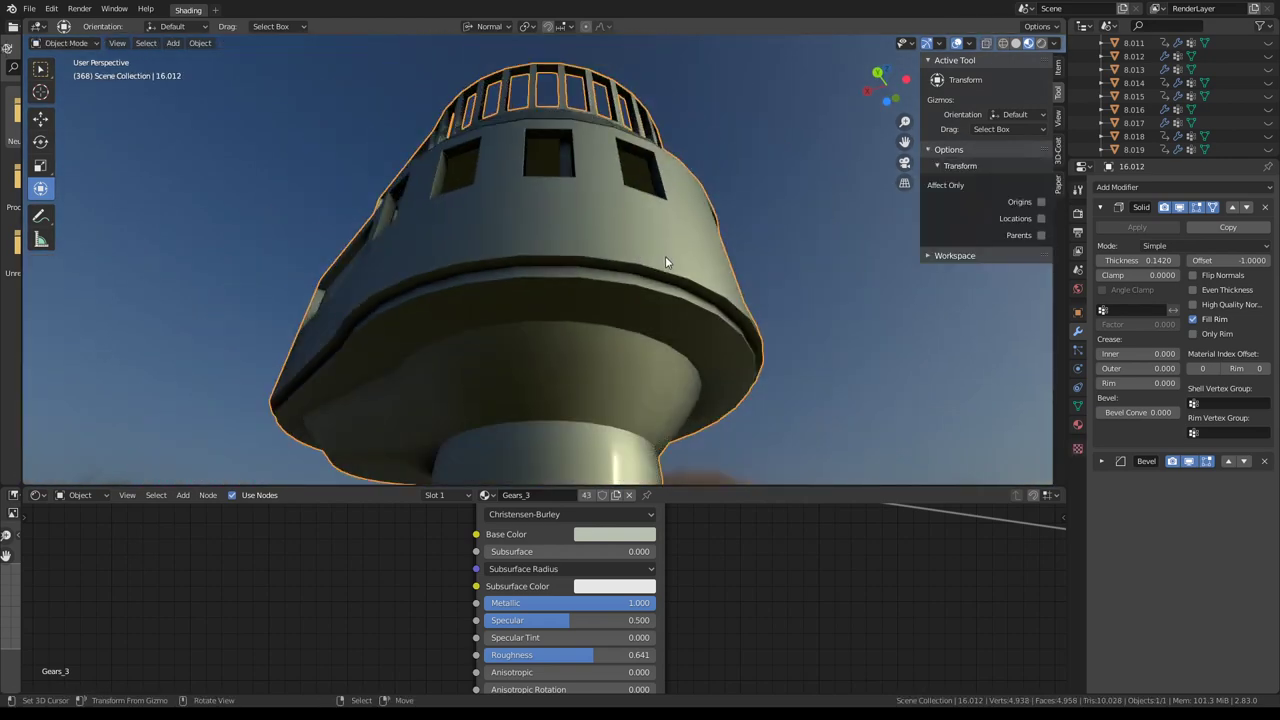
{"action": "mouse_move", "coordinate": [665, 263]}
{"action": "middle_mouse_down"}
{"action": "mouse_move", "coordinate": [702, 349]}
{"action": "mouse_move", "coordinate": [665, 440]}
{"action": "mouse_move", "coordinate": [591, 286]}
{"action": "mouse_move", "coordinate": [529, 280]}
{"action": "mouse_move", "coordinate": [520, 300]}
{"action": "mouse_move", "coordinate": [803, 332]}
{"action": "mouse_move", "coordinate": [618, 292]}
{"action": "mouse_move", "coordinate": [688, 284]}
{"action": "mouse_move", "coordinate": [692, 307]}
{"action": "mouse_move", "coordinate": [471, 234]}
{"action": "mouse_move", "coordinate": [630, 239]}
{"action": "mouse_move", "coordinate": [683, 260]}
{"action": "mouse_move", "coordinate": [462, 260]}
{"action": "mouse_move", "coordinate": [441, 286]}
{"action": "middle_mouse_up"}
{"action": "scroll", "coordinate": [520, 300], "scroll_direction": "down", "scroll_amount": 3}
{"action": "scroll", "coordinate": [571, 303], "scroll_direction": "up", "scroll_amount": 2}
{"action": "scroll", "coordinate": [471, 234], "scroll_direction": "up", "scroll_amount": 2}
{"action": "scroll", "coordinate": [472, 234], "scroll_direction": "up", "scroll_amount": 4}
Click through the nacelle, tower part and nacelle ring to locate the cabin objects.
{"action": "middle_click_drag", "start_coordinate": [412, 340], "coordinate": [393, 245]}
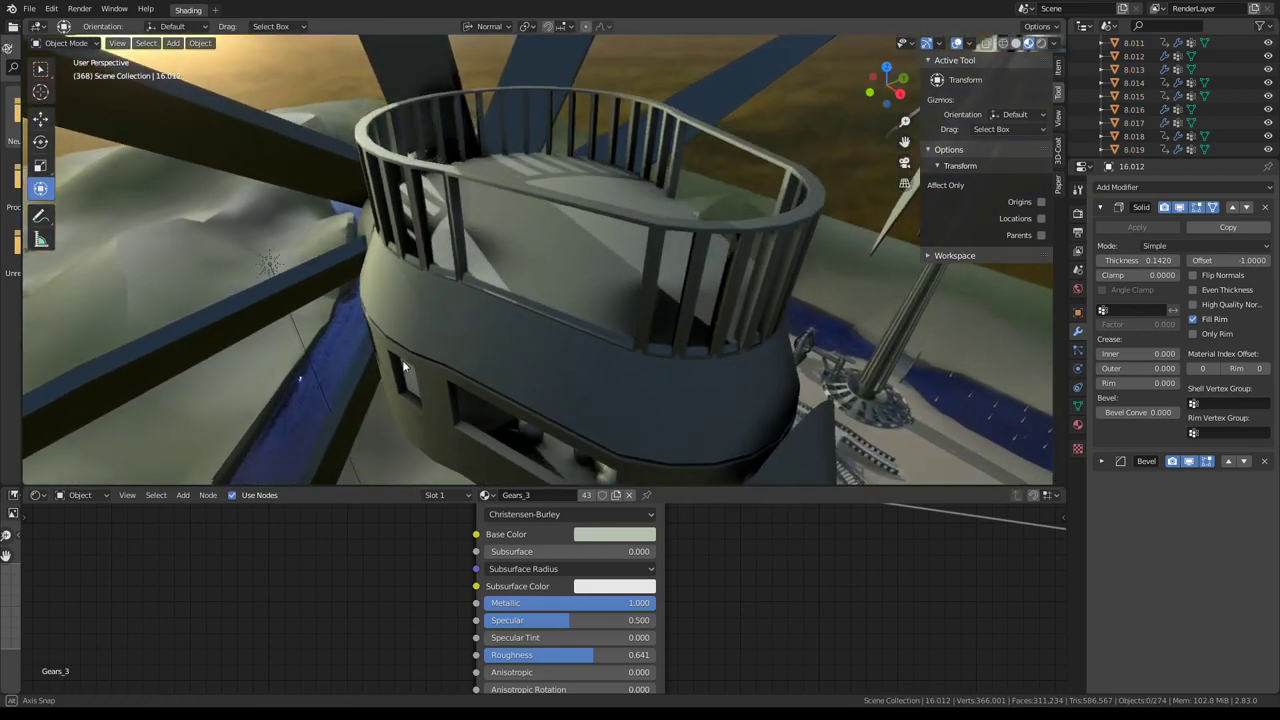
{"action": "left_click", "coordinate": [597, 258]}
{"action": "scroll", "coordinate": [597, 258], "scroll_direction": "down", "scroll_amount": 5}
{"action": "mouse_move", "coordinate": [630, 312]}
{"action": "middle_mouse_down"}
{"action": "mouse_move", "coordinate": [557, 262]}
{"action": "mouse_move", "coordinate": [686, 285]}
{"action": "middle_mouse_up"}
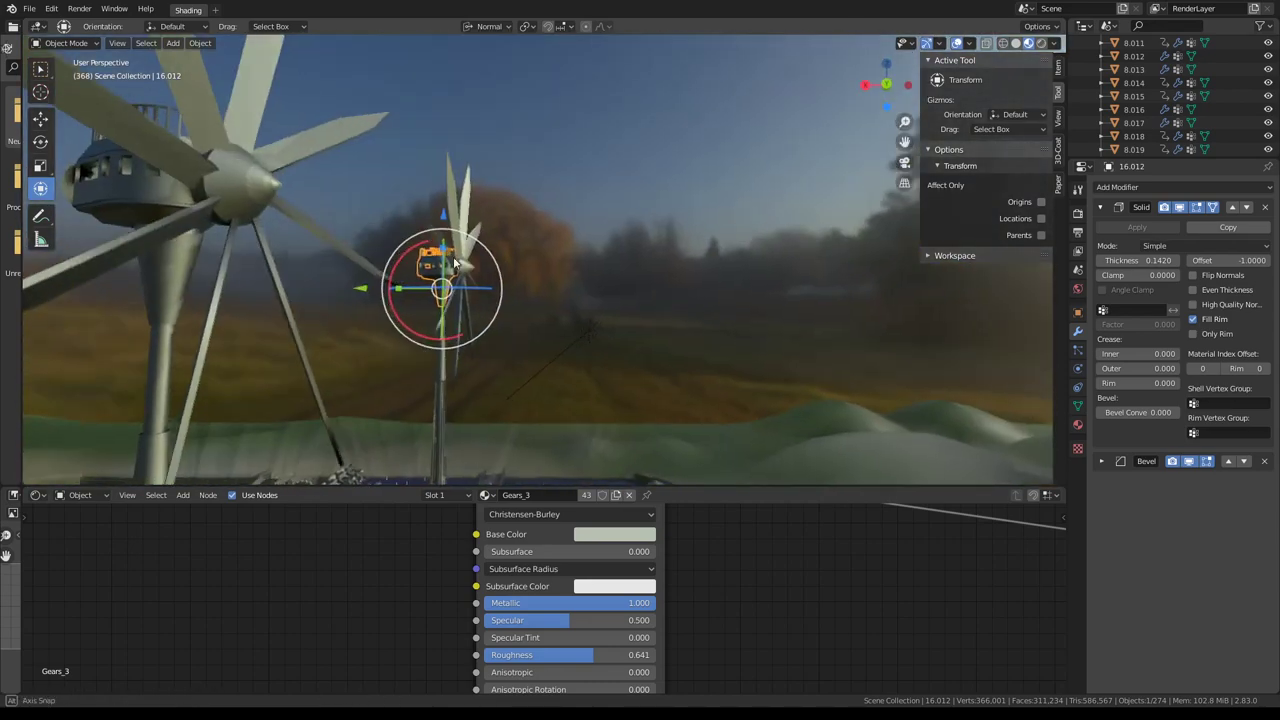
{"action": "scroll", "coordinate": [686, 285], "scroll_direction": "up", "scroll_amount": 4}
{"action": "scroll", "coordinate": [686, 285], "scroll_direction": "up", "scroll_amount": 2}
{"action": "scroll", "coordinate": [665, 237], "scroll_direction": "up", "scroll_amount": 3}
{"action": "left_click", "coordinate": [650, 268]}
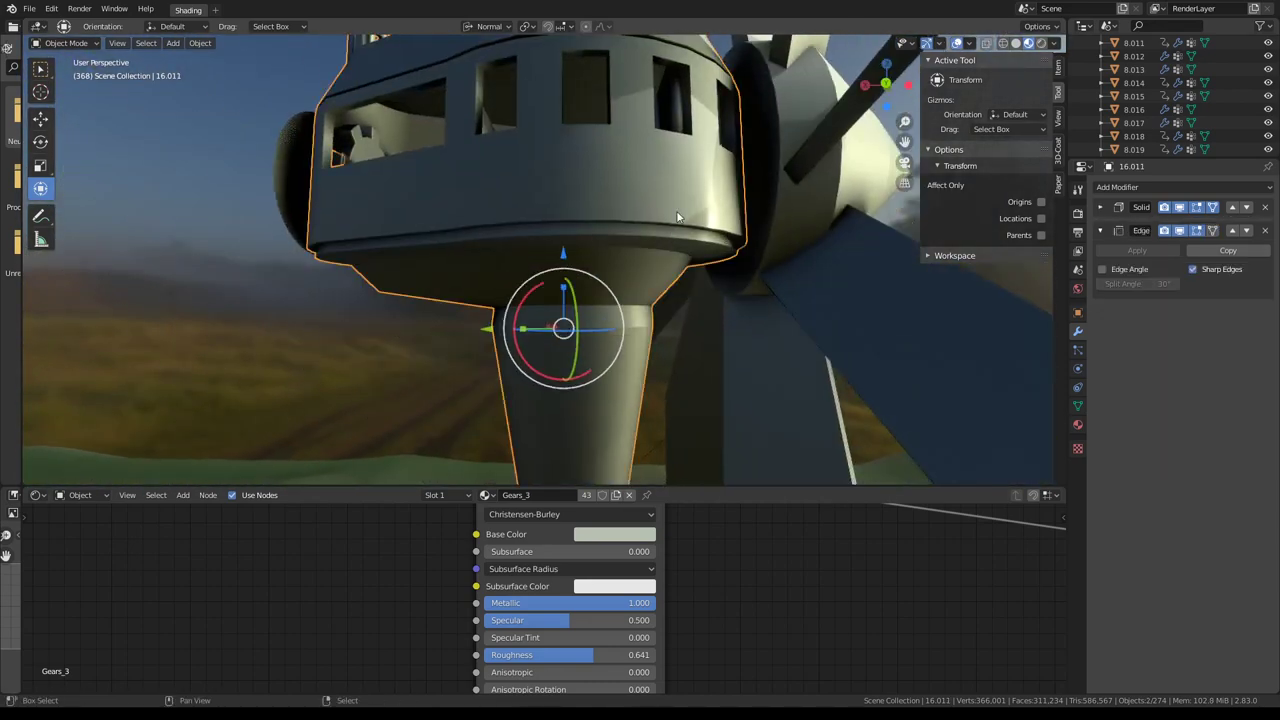
{"action": "left_click", "coordinate": [623, 206]}
{"action": "scroll", "coordinate": [623, 206], "scroll_direction": "down", "scroll_amount": 3}
Select nacelle 16.011 together with the distant turbine's nacelle.
{"action": "left_click", "coordinate": [537, 250]}
{"action": "middle_click_drag", "start_coordinate": [537, 250], "coordinate": [486, 296]}
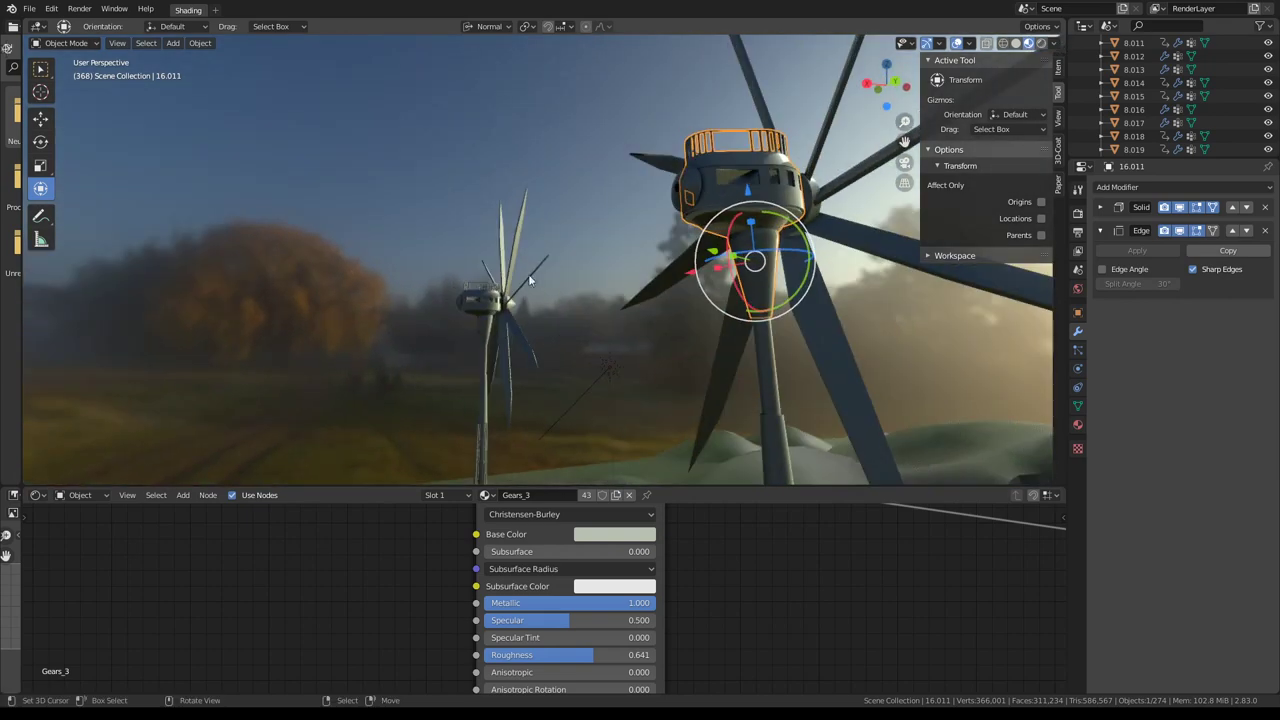
{"action": "left_click", "coordinate": [486, 296], "text": "shift"}
{"action": "middle_click_drag", "start_coordinate": [599, 272], "coordinate": [540, 280]}
{"action": "scroll", "coordinate": [536, 275], "scroll_direction": "up", "scroll_amount": 3}
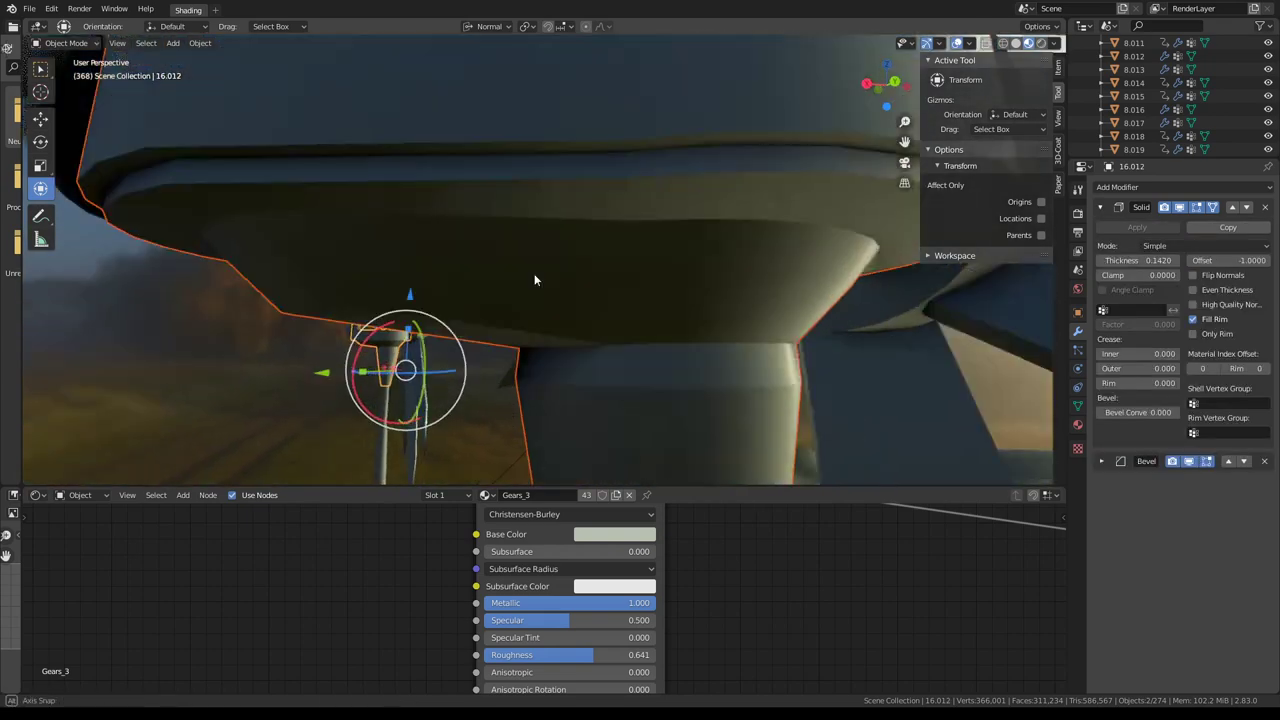
{"action": "scroll", "coordinate": [528, 275], "scroll_direction": "up", "scroll_amount": 2}
Link the active nacelle's Solidify and Bevel modifiers to the other via Ctrl+L > Modifiers.
{"action": "key", "text": "ctrl+l"}
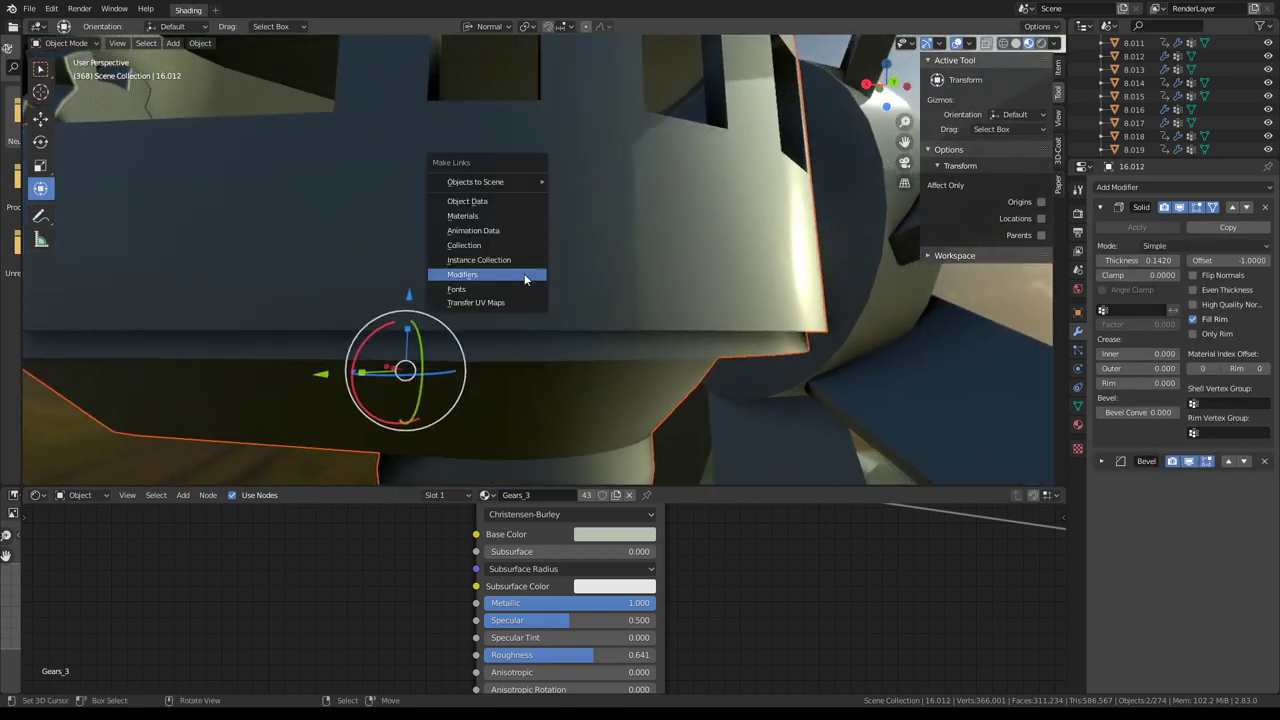
{"action": "left_click", "coordinate": [524, 278]}
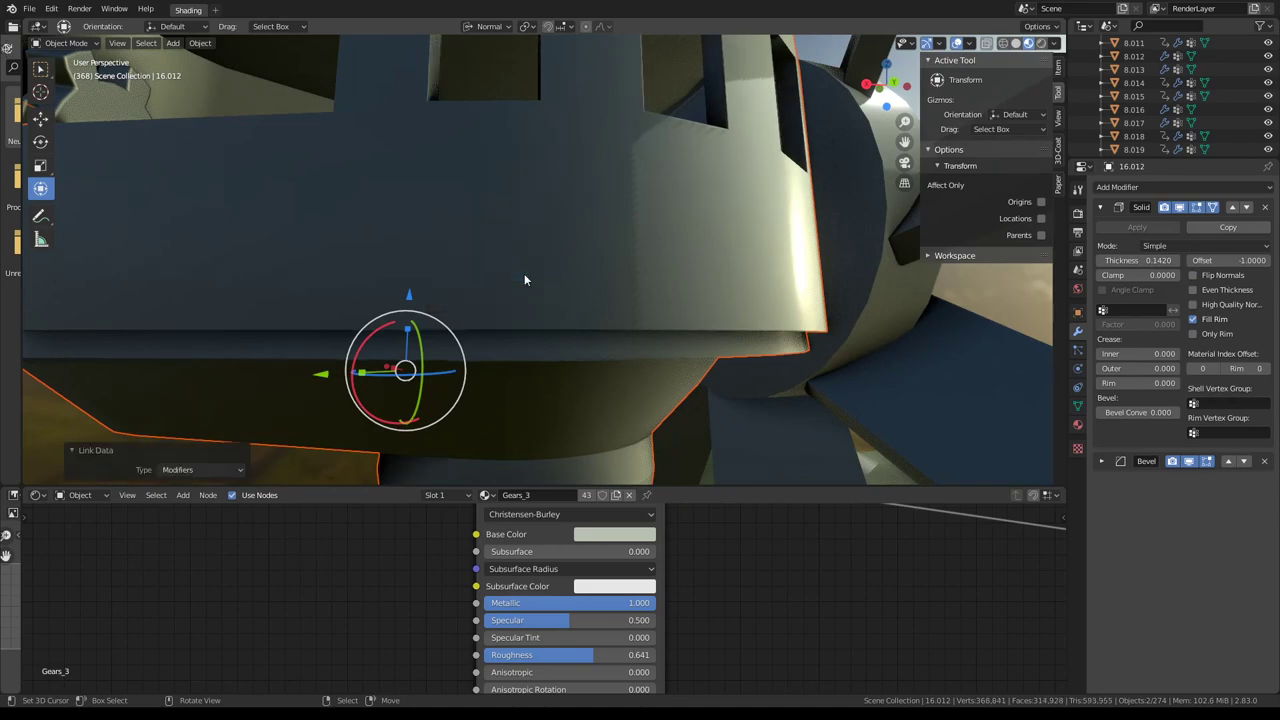
{"action": "scroll", "coordinate": [630, 224], "scroll_direction": "down", "scroll_amount": 3}
{"action": "scroll", "coordinate": [496, 258], "scroll_direction": "down", "scroll_amount": 2}
{"action": "mouse_move", "coordinate": [496, 252]}
{"action": "middle_mouse_down"}
{"action": "mouse_move", "coordinate": [787, 266]}
{"action": "mouse_move", "coordinate": [816, 246]}
{"action": "middle_mouse_up"}
Delete the selected hub part and left nacelle part.
{"action": "left_click", "coordinate": [816, 252]}
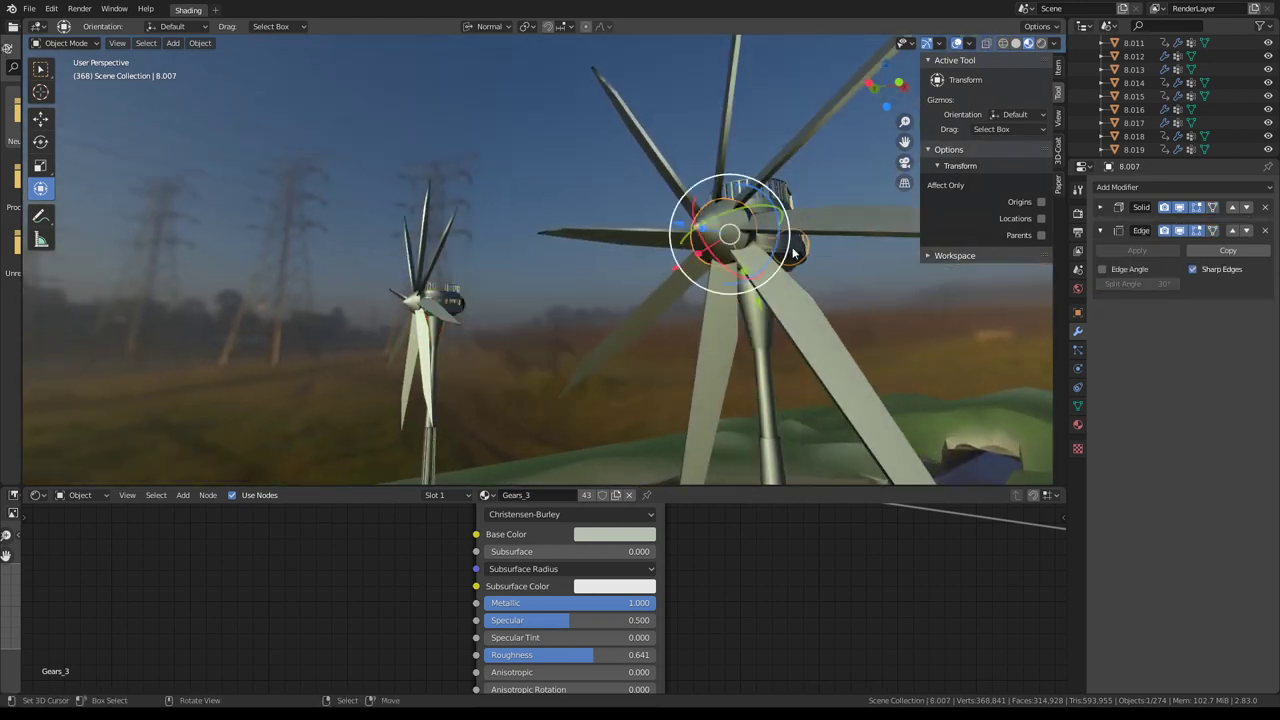
{"action": "left_click", "coordinate": [750, 252]}
{"action": "left_click", "coordinate": [448, 284], "text": "shift"}
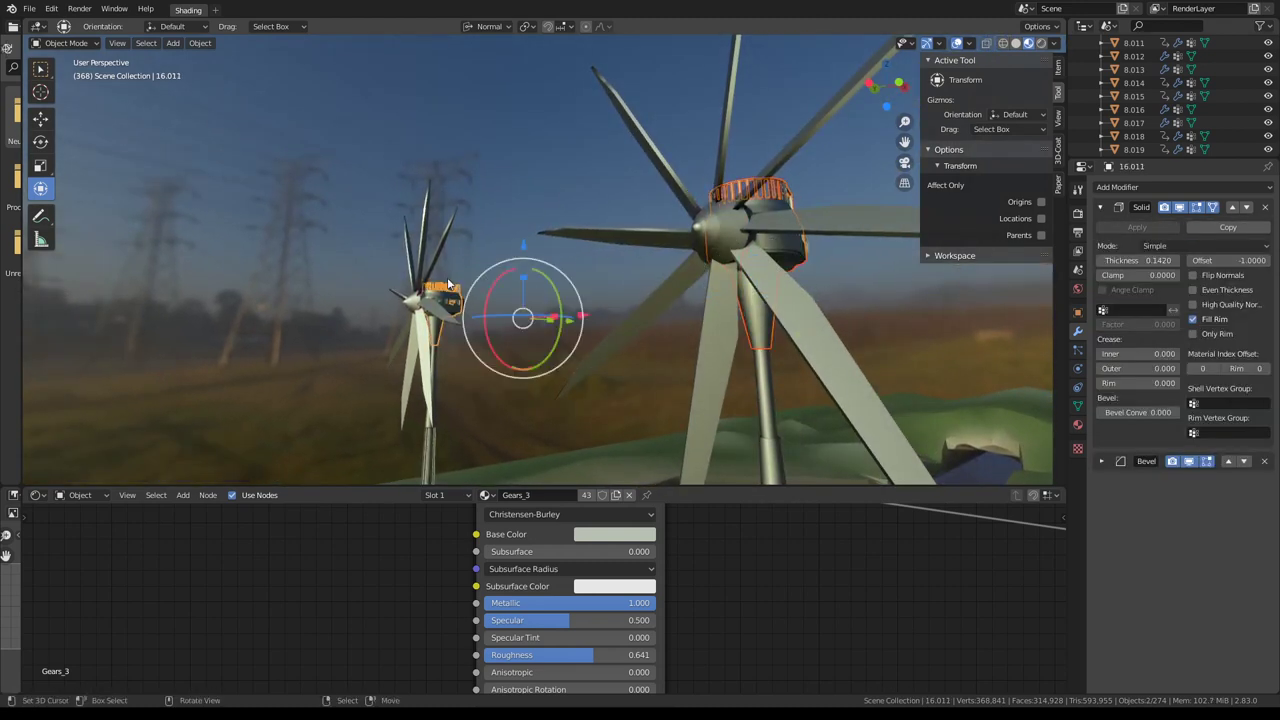
{"action": "key", "text": "Delete"}
Remove the Edge Split modifier from the large turbine's rotor blades 8.006, keeping Solidify.
{"action": "left_click", "coordinate": [777, 338]}
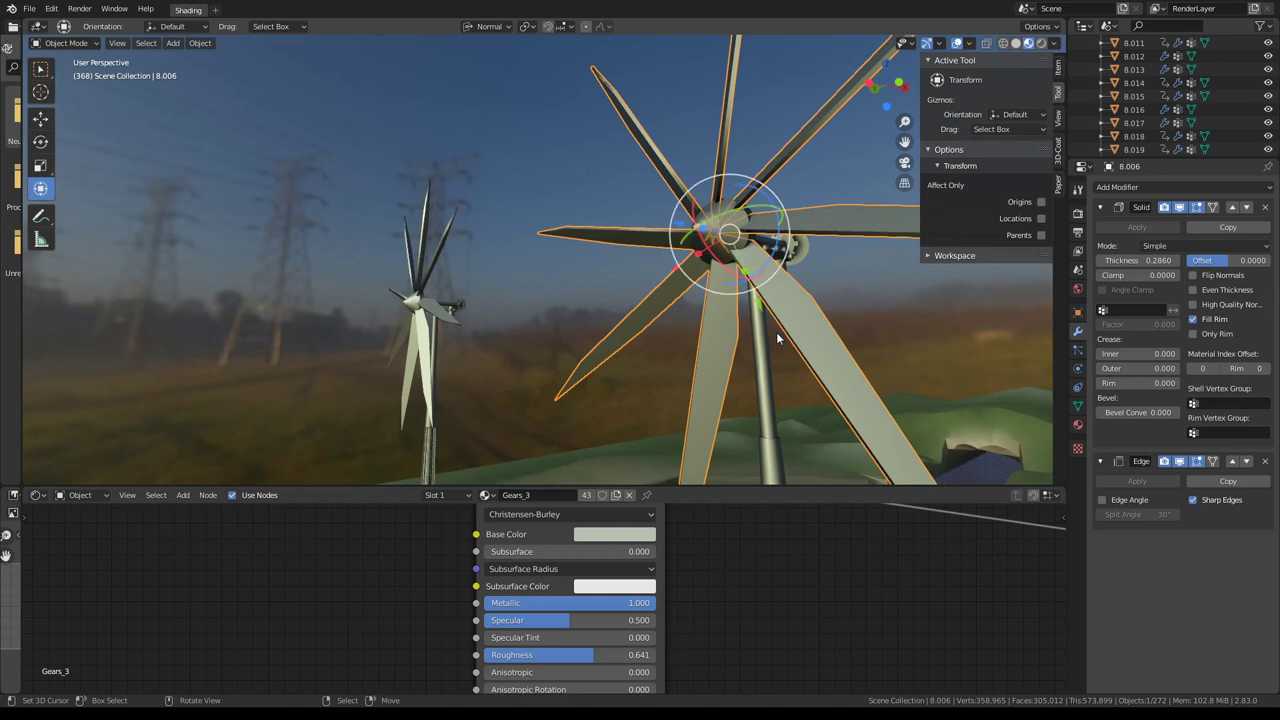
{"action": "left_click", "coordinate": [1101, 207]}
{"action": "left_click", "coordinate": [1180, 207]}
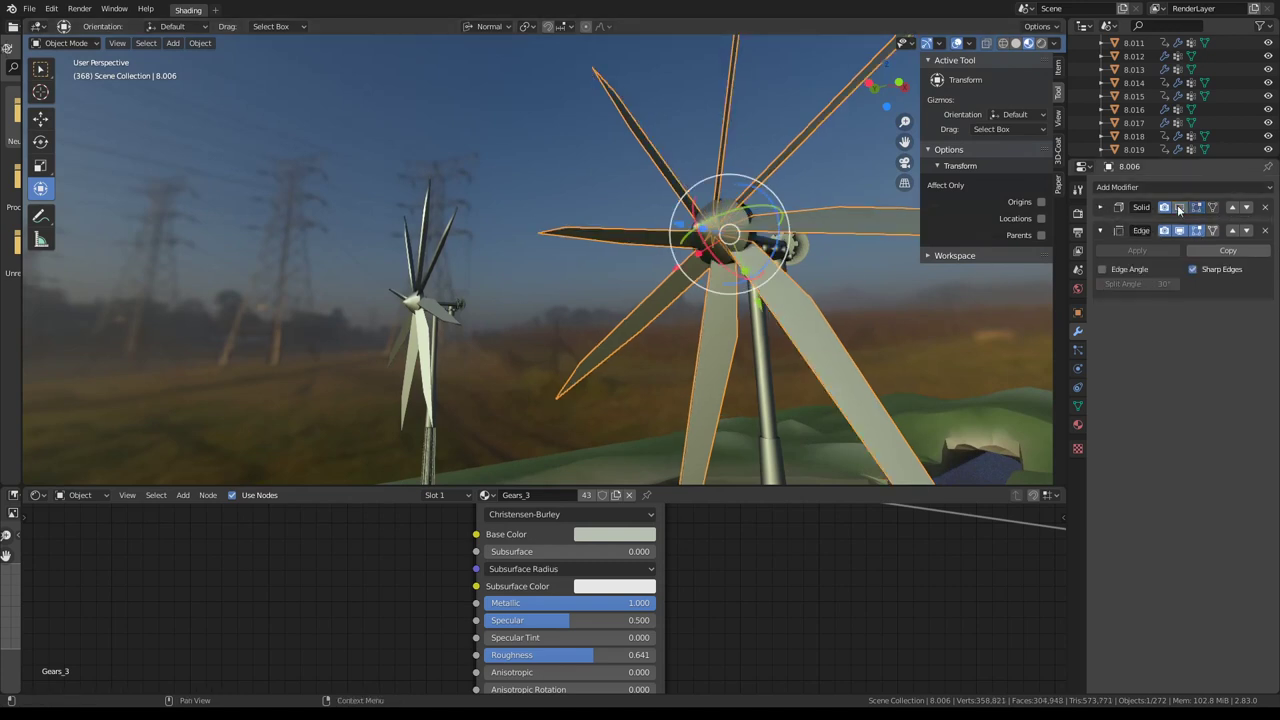
{"action": "left_click", "coordinate": [1180, 207]}
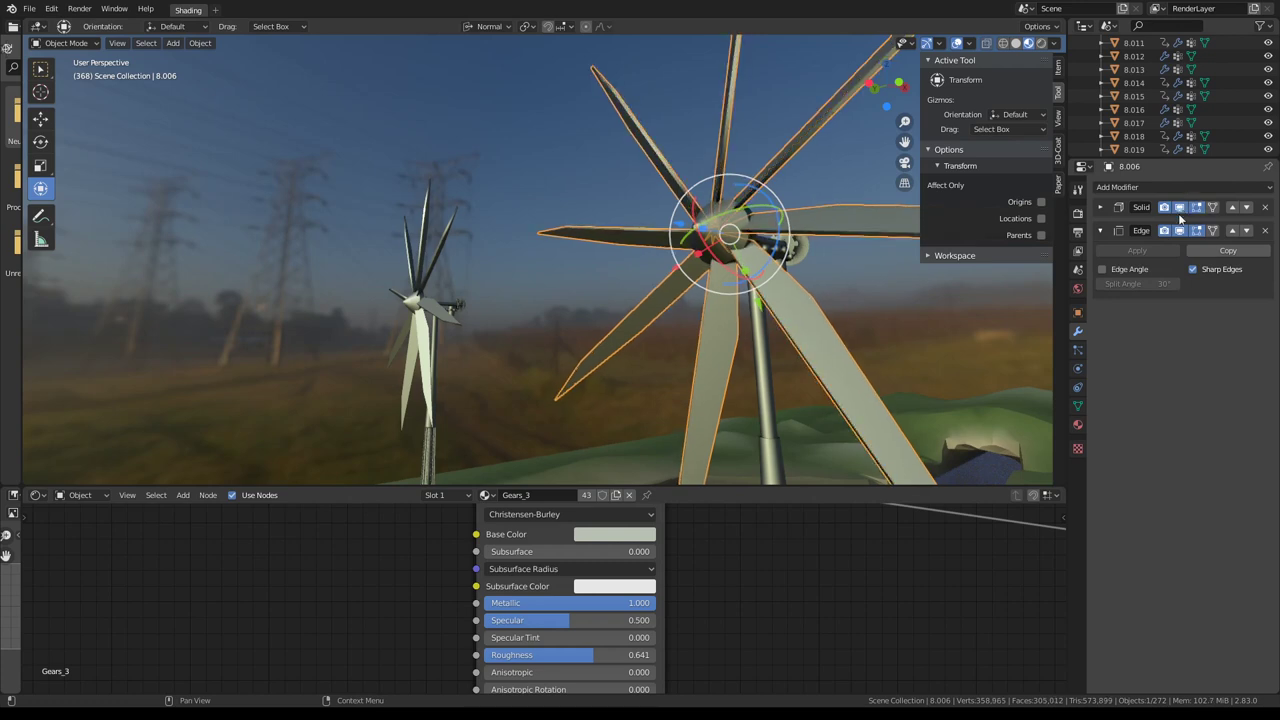
{"action": "left_click", "coordinate": [1265, 231]}
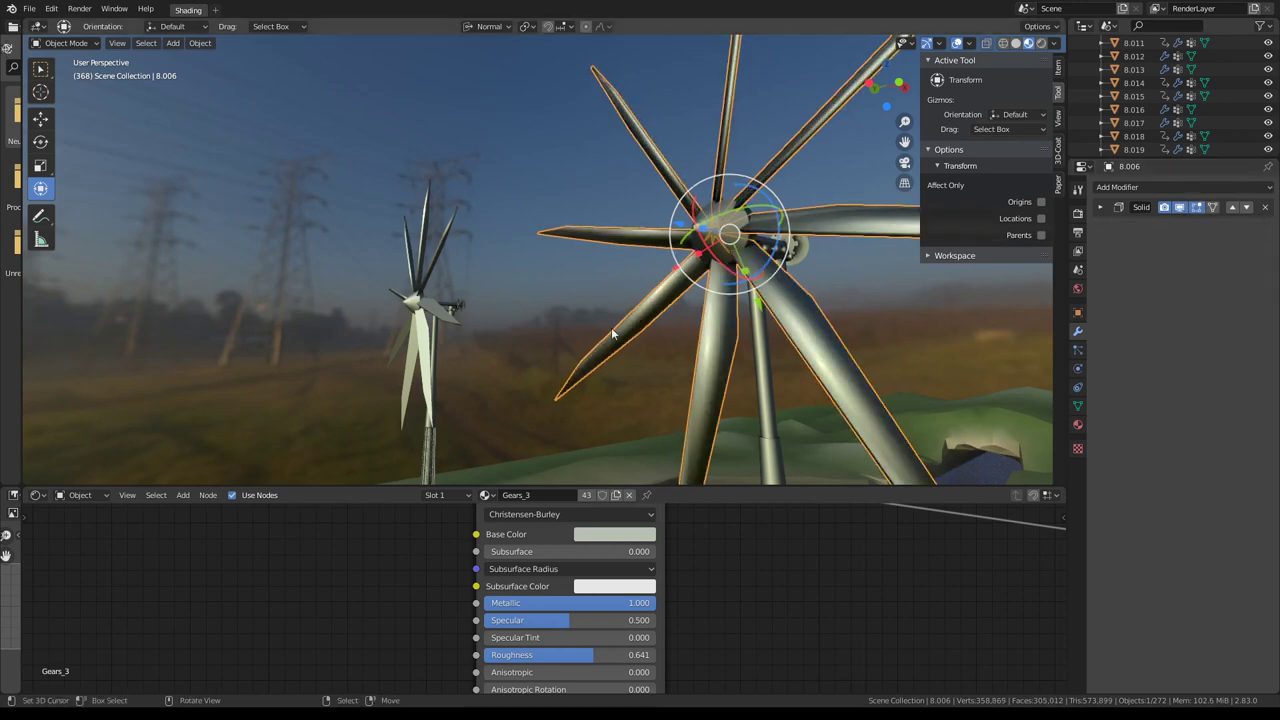
Link the large blades' modifiers onto the small windmill's blades with Ctrl+L > Modifiers.
{"action": "left_click", "coordinate": [420, 350]}
{"action": "left_click", "coordinate": [826, 318], "text": "shift"}
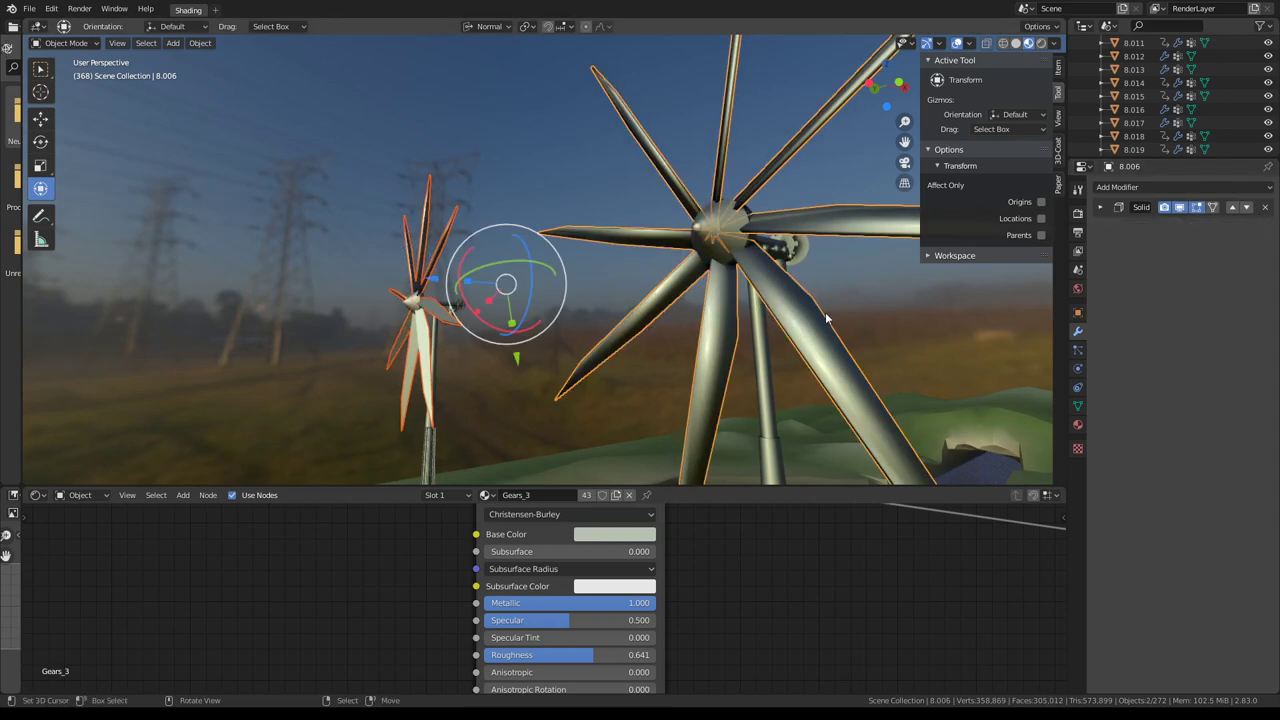
{"action": "key", "text": "ctrl+l"}
{"action": "left_click", "coordinate": [826, 318]}
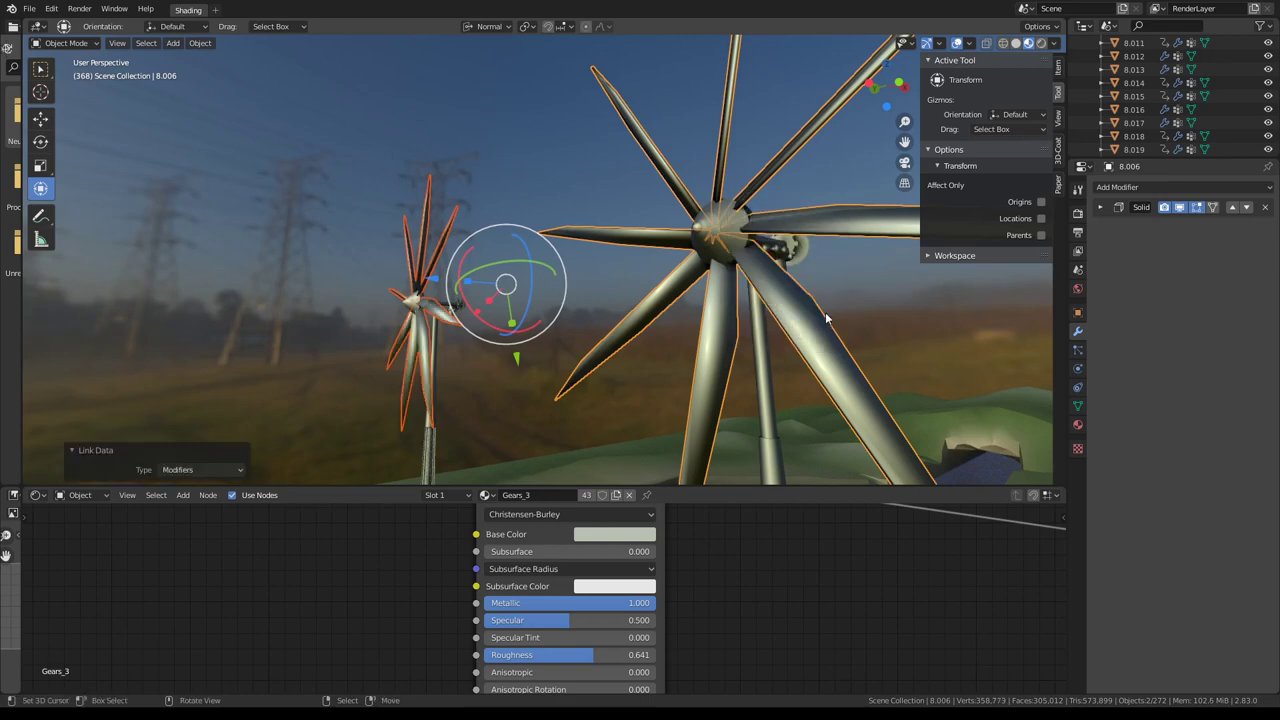
{"action": "mouse_move", "coordinate": [826, 318]}
{"action": "middle_mouse_down"}
{"action": "mouse_move", "coordinate": [728, 242]}
{"action": "mouse_move", "coordinate": [733, 268]}
{"action": "mouse_move", "coordinate": [714, 300]}
{"action": "middle_mouse_up"}
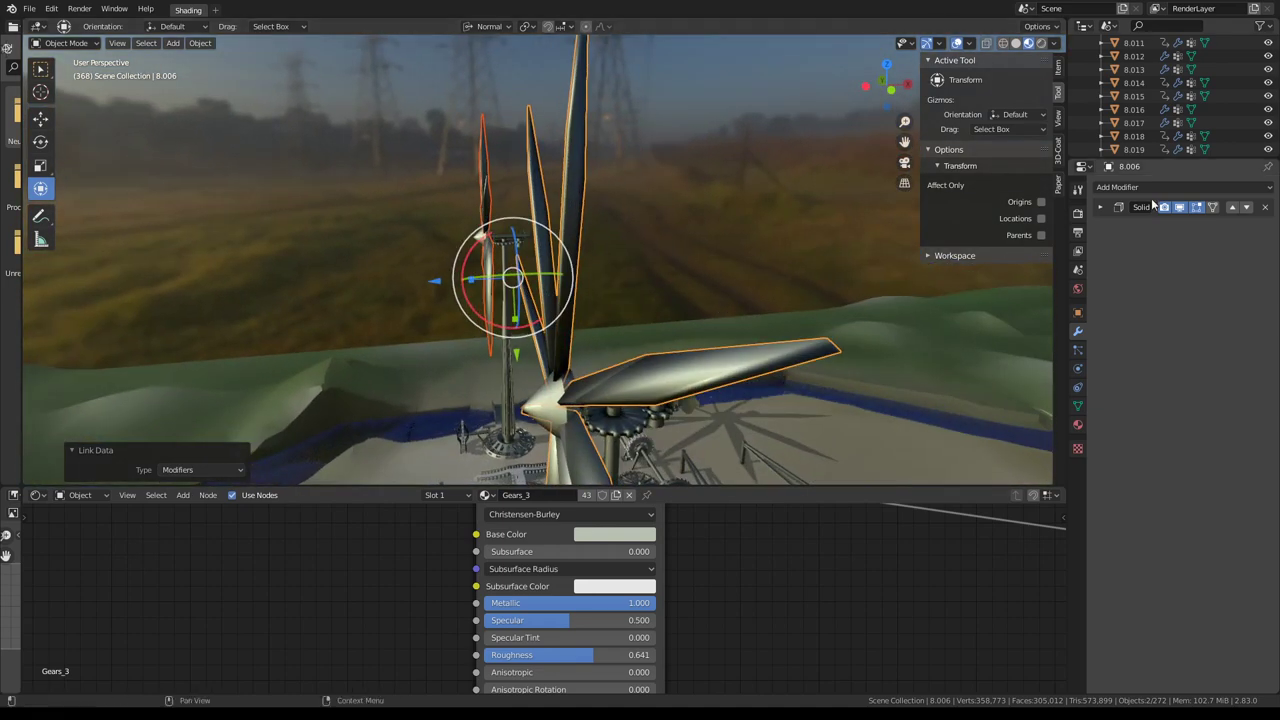
Add a Bevel modifier to the rotor blades and compare it on and off.
{"action": "left_click", "coordinate": [1155, 187]}
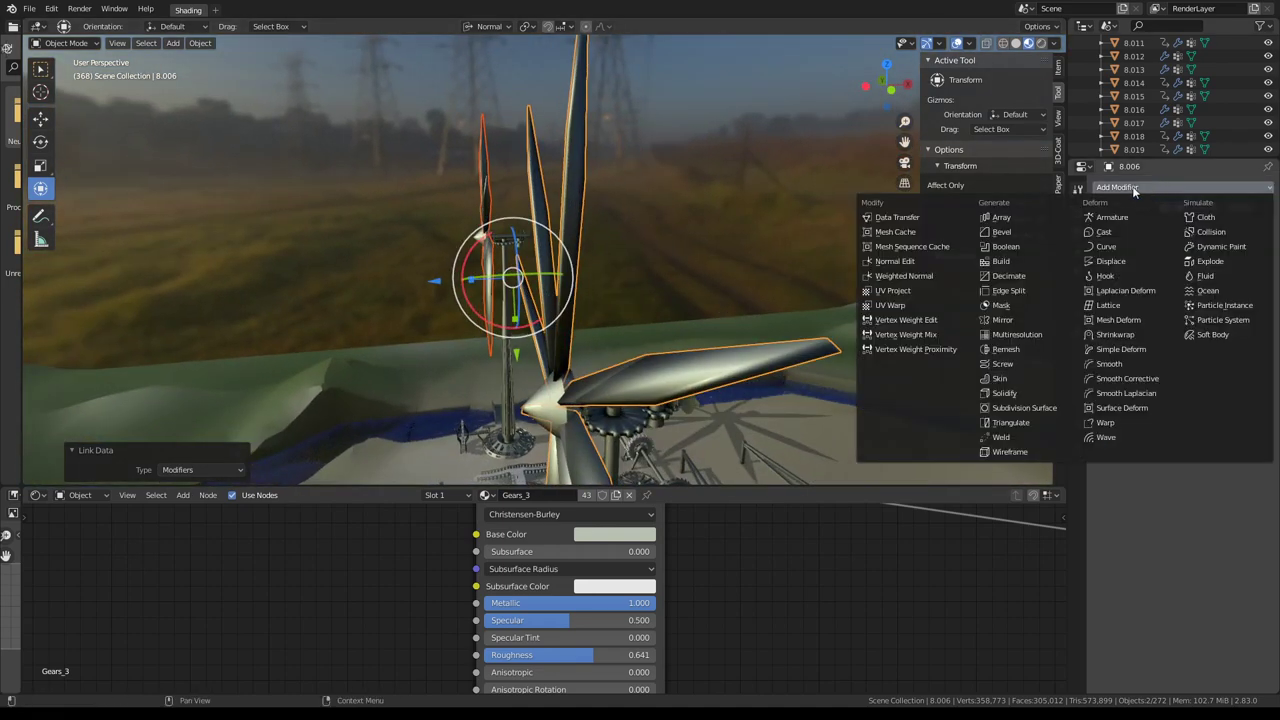
{"action": "left_click", "coordinate": [1018, 231]}
{"action": "middle_click_drag", "start_coordinate": [754, 335], "coordinate": [769, 335]}
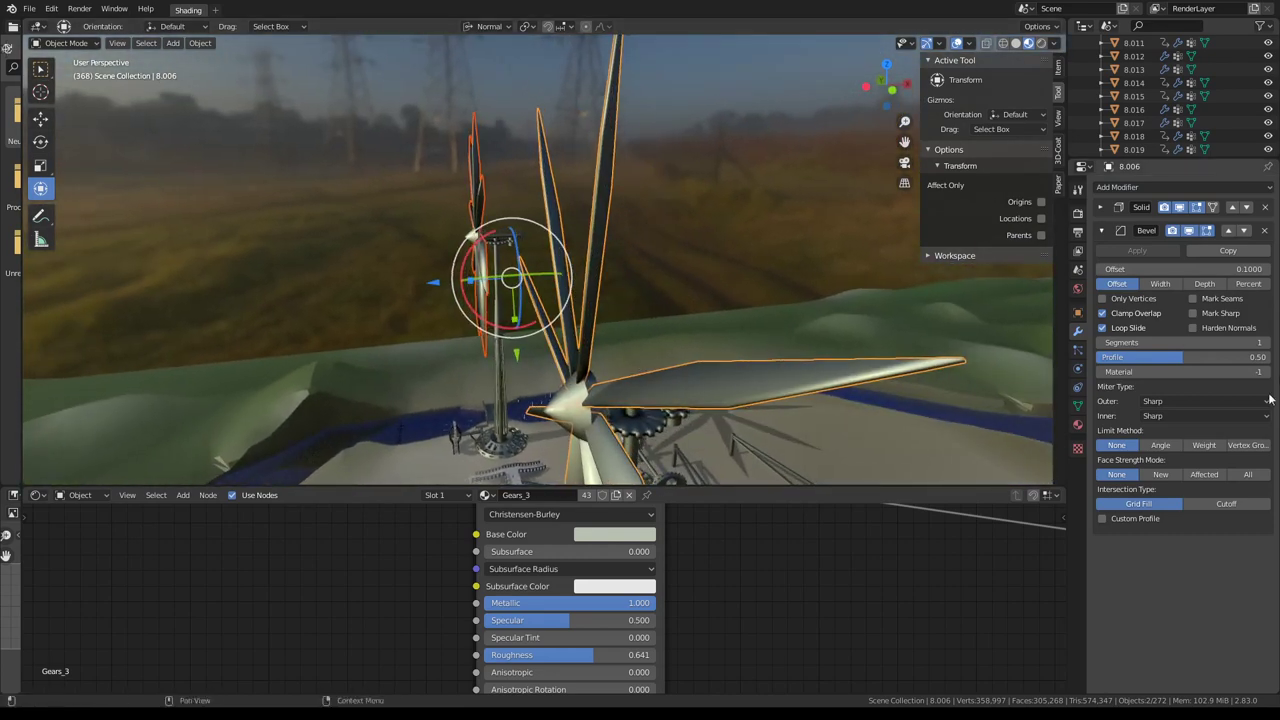
{"action": "left_click", "coordinate": [1190, 233]}
{"action": "left_click", "coordinate": [1190, 233]}
Set the bevel to 2 segments, profile 1.00, and offset about 0.0624.
{"action": "left_click", "coordinate": [1258, 342]}
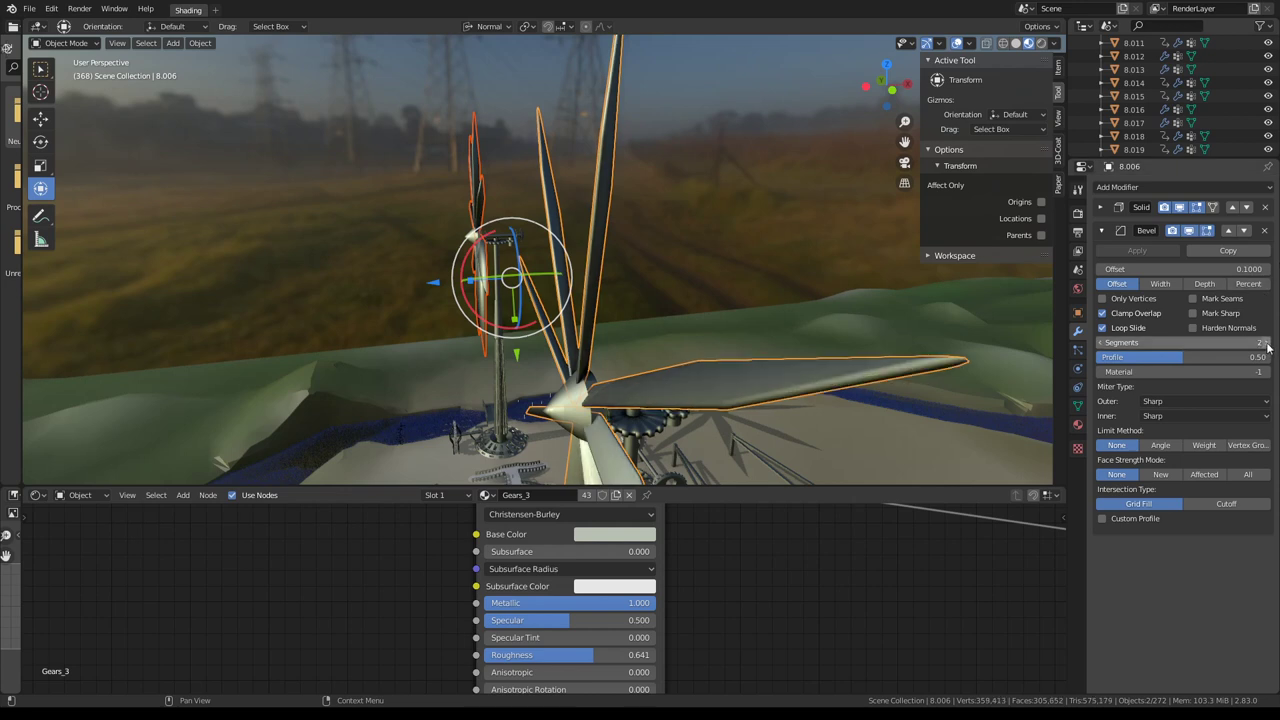
{"action": "left_click_drag", "start_coordinate": [1180, 358], "coordinate": [1250, 358]}
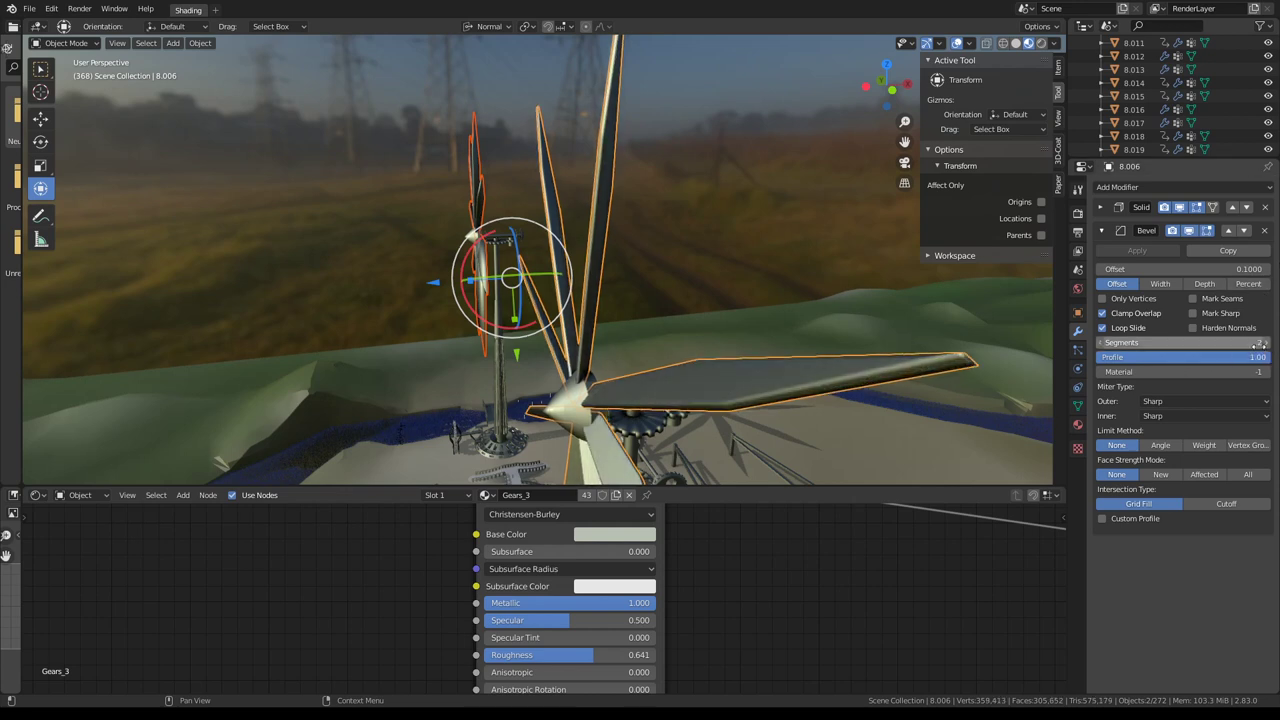
{"action": "mouse_move", "coordinate": [1247, 269]}
{"action": "left_mouse_down"}
{"action": "mouse_move", "coordinate": [1200, 269]}
{"action": "mouse_move", "coordinate": [1260, 269]}
{"action": "mouse_move", "coordinate": [1247, 277]}
{"action": "left_mouse_up"}
{"action": "mouse_move", "coordinate": [880, 300]}
{"action": "middle_mouse_down"}
{"action": "mouse_move", "coordinate": [703, 298]}
{"action": "mouse_move", "coordinate": [657, 270]}
{"action": "mouse_move", "coordinate": [586, 283]}
{"action": "mouse_move", "coordinate": [600, 289]}
{"action": "middle_mouse_up"}
{"action": "scroll", "coordinate": [606, 298], "scroll_direction": "down", "scroll_amount": 4}
{"action": "scroll", "coordinate": [610, 294], "scroll_direction": "down", "scroll_amount": 3}
{"action": "mouse_move", "coordinate": [1230, 269]}
{"action": "left_mouse_down"}
{"action": "mouse_move", "coordinate": [1255, 269]}
{"action": "mouse_move", "coordinate": [1202, 265]}
{"action": "left_mouse_up"}
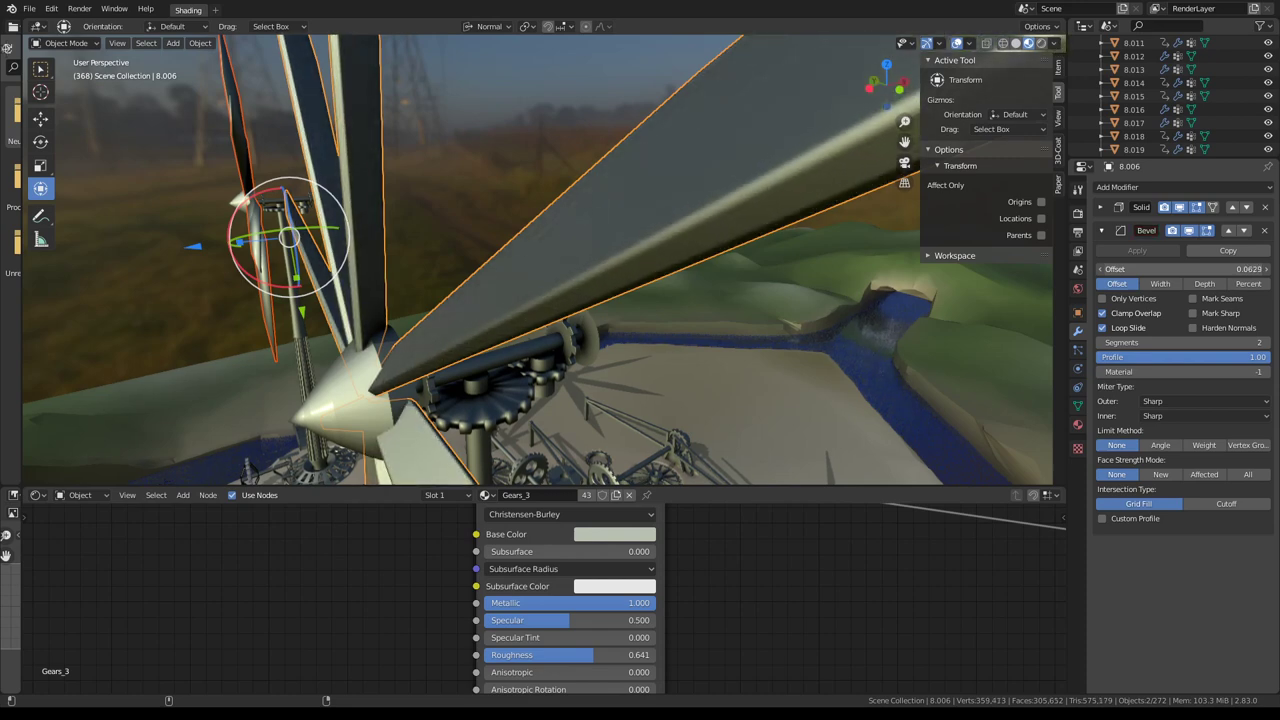
{"action": "scroll", "coordinate": [716, 246], "scroll_direction": "down", "scroll_amount": 5}
{"action": "scroll", "coordinate": [708, 248], "scroll_direction": "down", "scroll_amount": 3}
{"action": "mouse_move", "coordinate": [708, 248]}
{"action": "middle_mouse_down"}
{"action": "mouse_move", "coordinate": [608, 250]}
{"action": "mouse_move", "coordinate": [700, 208]}
{"action": "mouse_move", "coordinate": [697, 187]}
{"action": "mouse_move", "coordinate": [662, 183]}
{"action": "mouse_move", "coordinate": [576, 212]}
{"action": "mouse_move", "coordinate": [772, 215]}
{"action": "middle_mouse_up"}
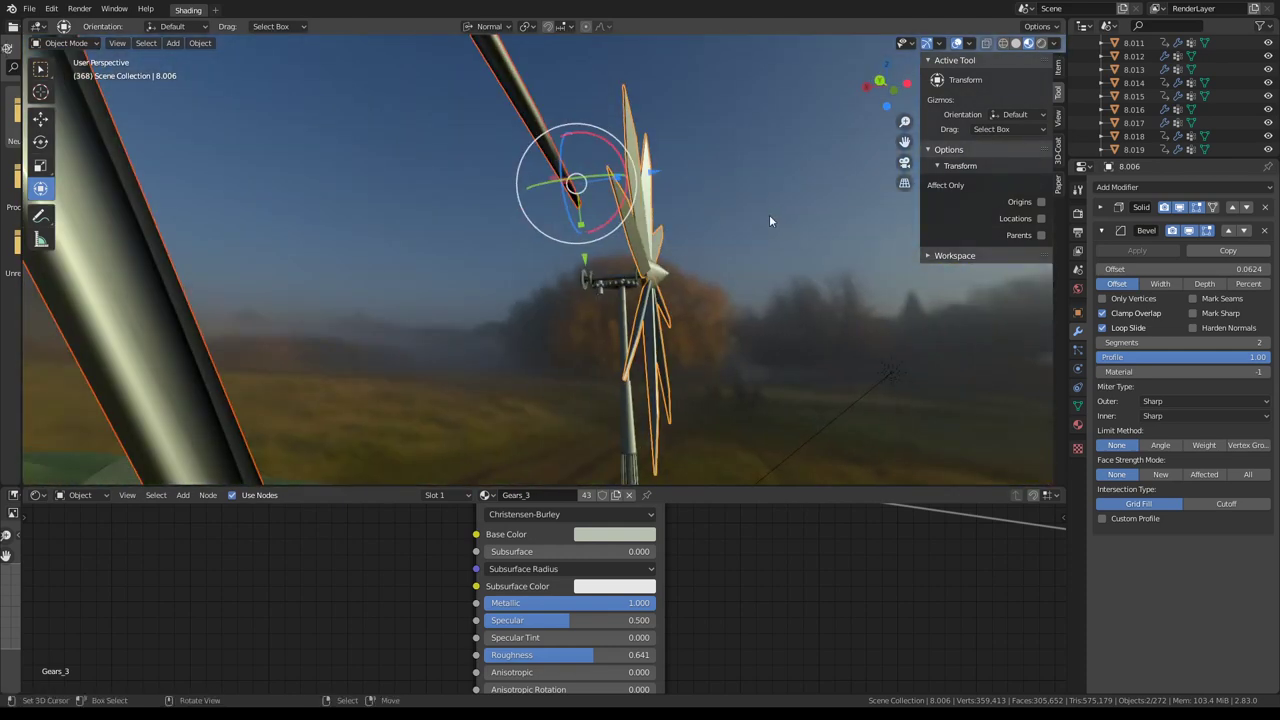
Link the blades' Solidify and Bevel modifiers to the other turbine's blades.
{"action": "key", "text": "ctrl+l"}
{"action": "left_click", "coordinate": [767, 214]}
{"action": "mouse_move", "coordinate": [767, 214]}
{"action": "middle_mouse_down"}
{"action": "mouse_move", "coordinate": [754, 237]}
{"action": "mouse_move", "coordinate": [766, 237]}
{"action": "mouse_move", "coordinate": [765, 262]}
{"action": "mouse_move", "coordinate": [586, 214]}
{"action": "mouse_move", "coordinate": [607, 240]}
{"action": "mouse_move", "coordinate": [589, 246]}
{"action": "mouse_move", "coordinate": [618, 236]}
{"action": "middle_mouse_up"}
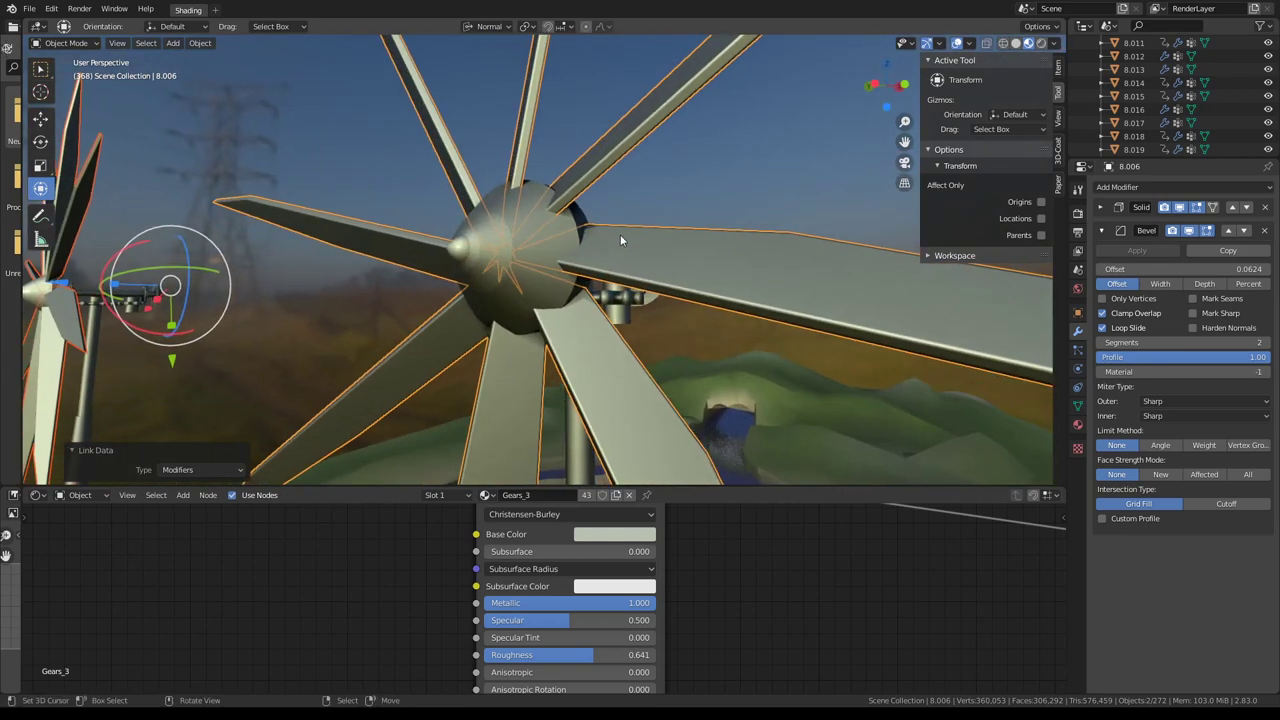
{"action": "middle_click_drag", "start_coordinate": [620, 234], "coordinate": [642, 227]}
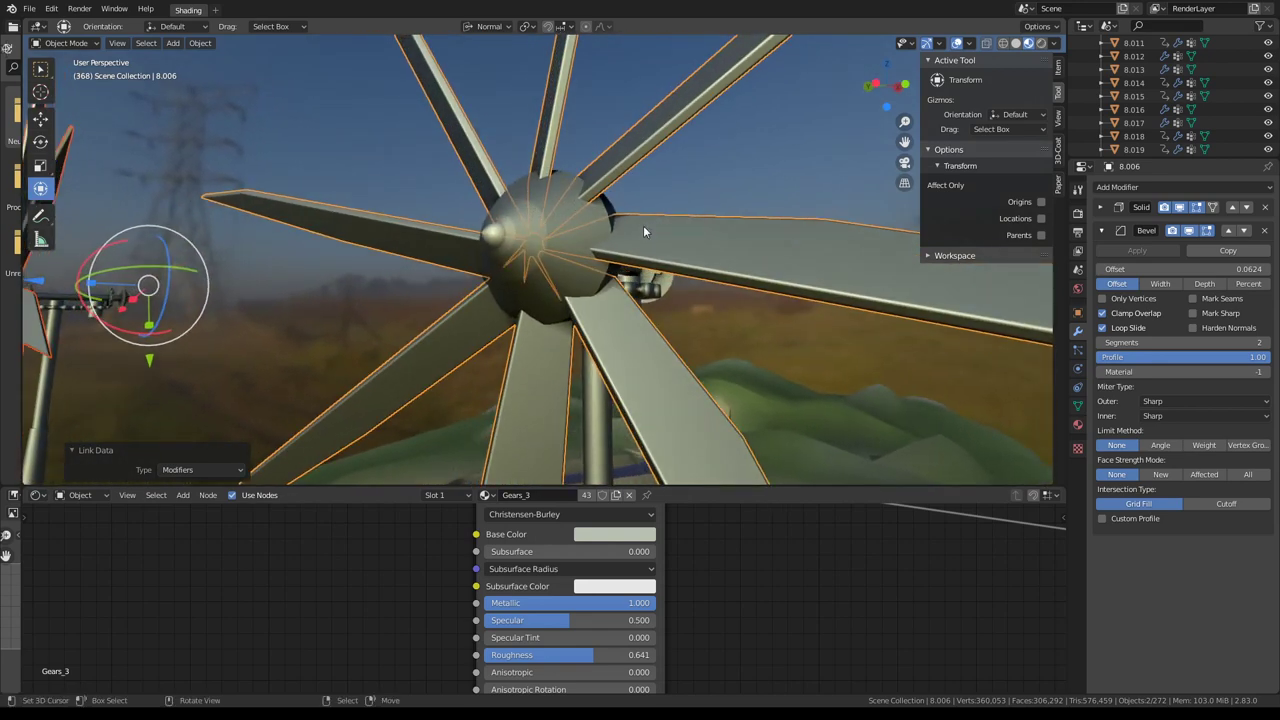
Delete the two selected blade objects and zoom out to the whole windmill.
{"action": "key", "text": "Delete"}
{"action": "scroll", "coordinate": [643, 225], "scroll_direction": "down", "scroll_amount": 5}
{"action": "scroll", "coordinate": [643, 225], "scroll_direction": "down", "scroll_amount": 3}
{"action": "middle_click_drag", "start_coordinate": [713, 224], "coordinate": [619, 236]}
Select the windmill's cone hub and frame it in the view.
{"action": "left_click", "coordinate": [619, 236]}
{"action": "key", "text": "KP_Decimal"}
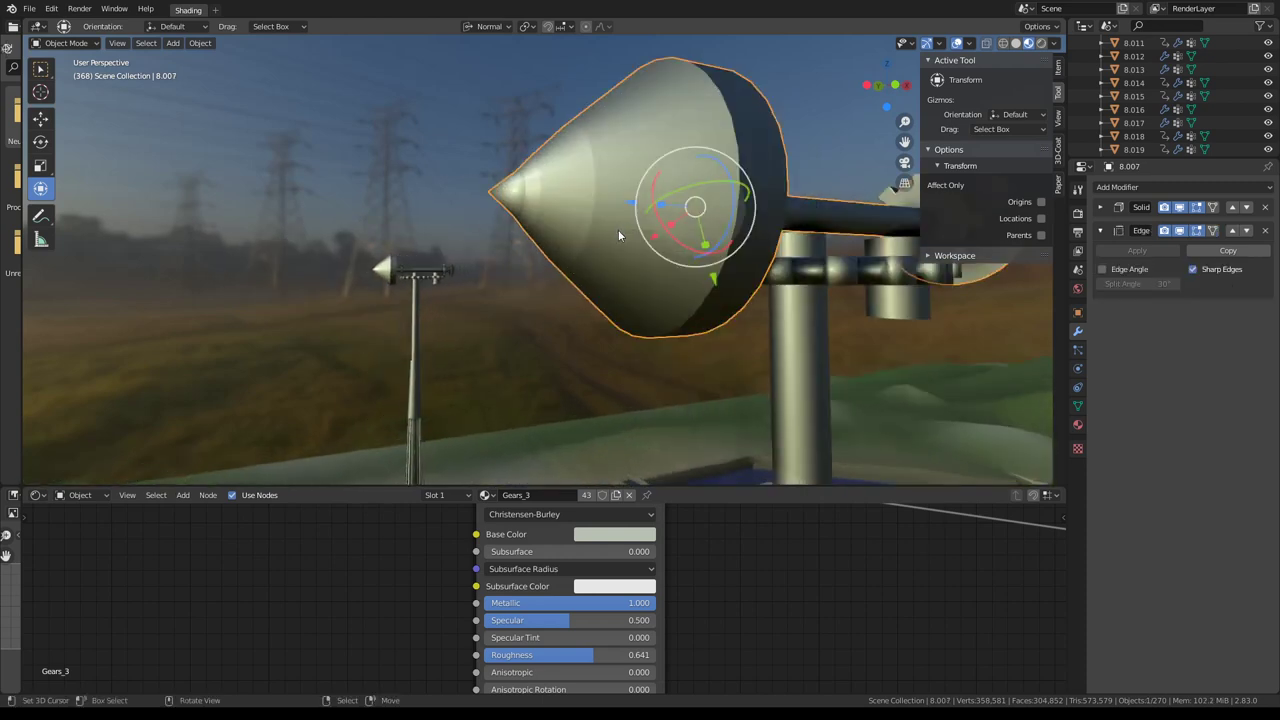
{"action": "key", "text": "Tab"}
{"action": "scroll", "coordinate": [650, 190], "scroll_direction": "up", "scroll_amount": 2}
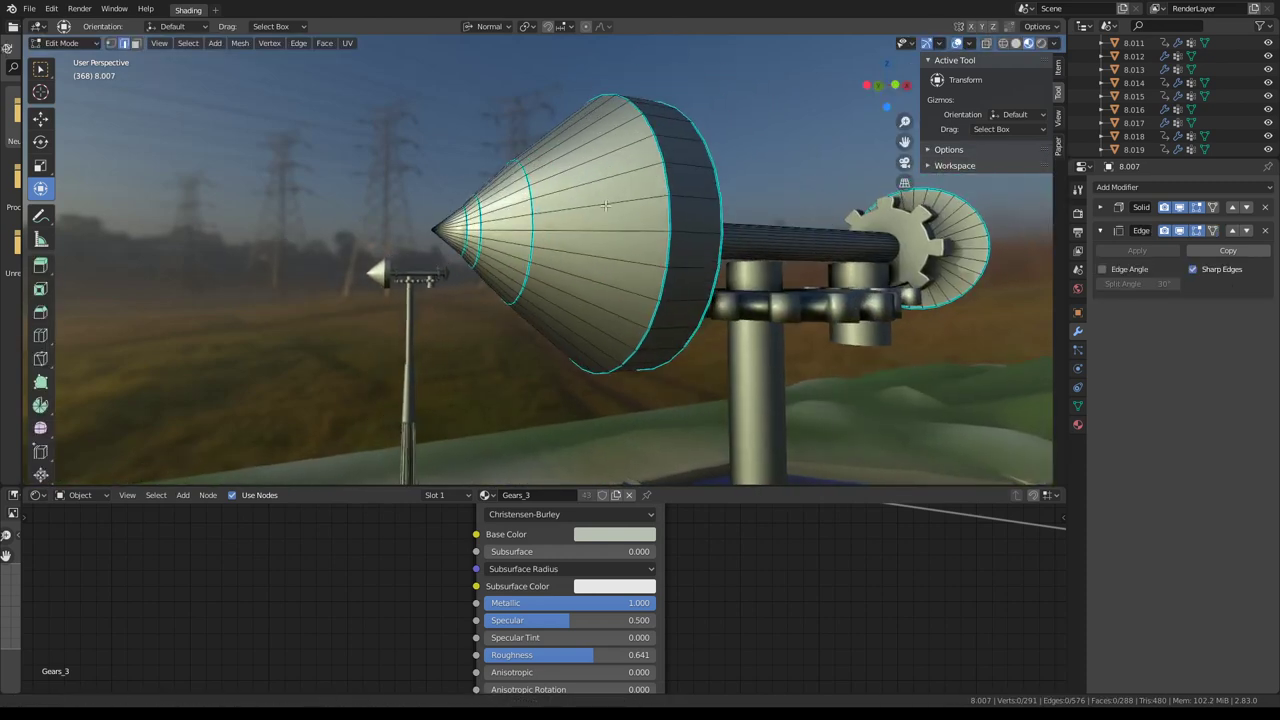
{"action": "scroll", "coordinate": [650, 190], "scroll_direction": "up", "scroll_amount": 3}
{"action": "key", "text": "Tab"}
Compare the hub with Edge Split hidden and shown, then add the small windmill to the selection.
{"action": "left_click", "coordinate": [1179, 231]}
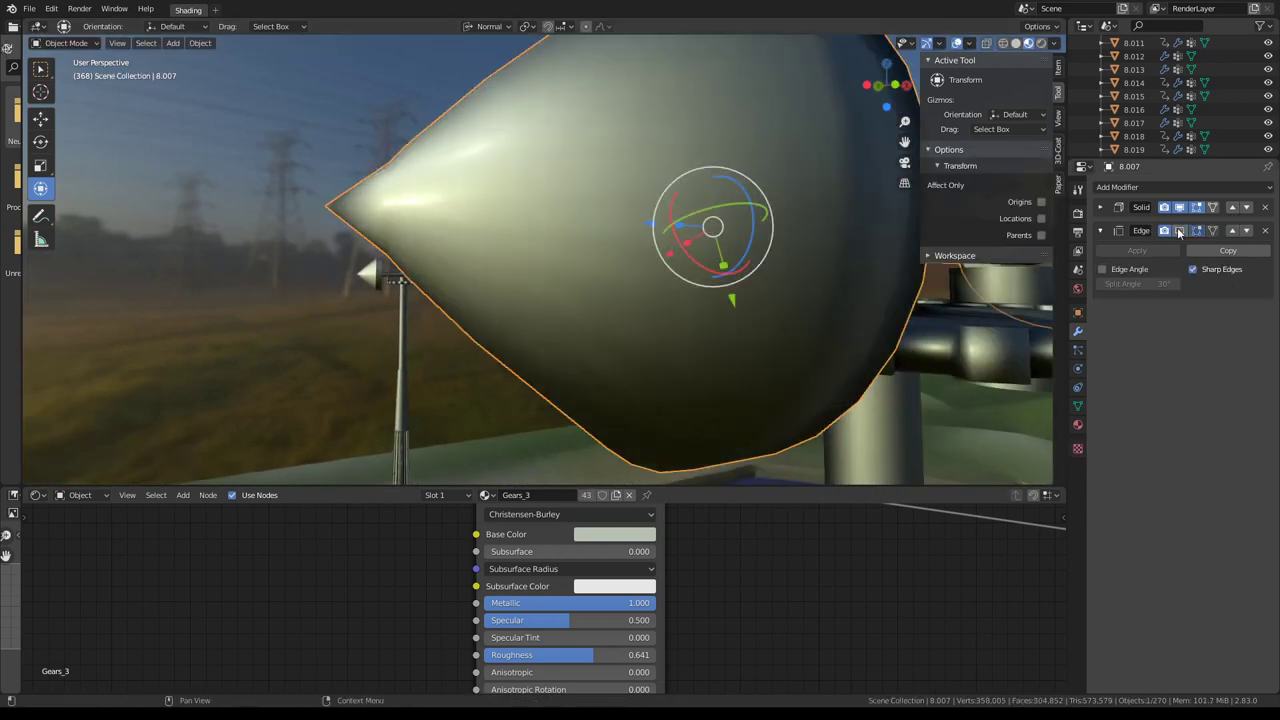
{"action": "scroll", "coordinate": [628, 225], "scroll_direction": "down", "scroll_amount": 3}
{"action": "middle_click_drag", "start_coordinate": [628, 225], "coordinate": [630, 280]}
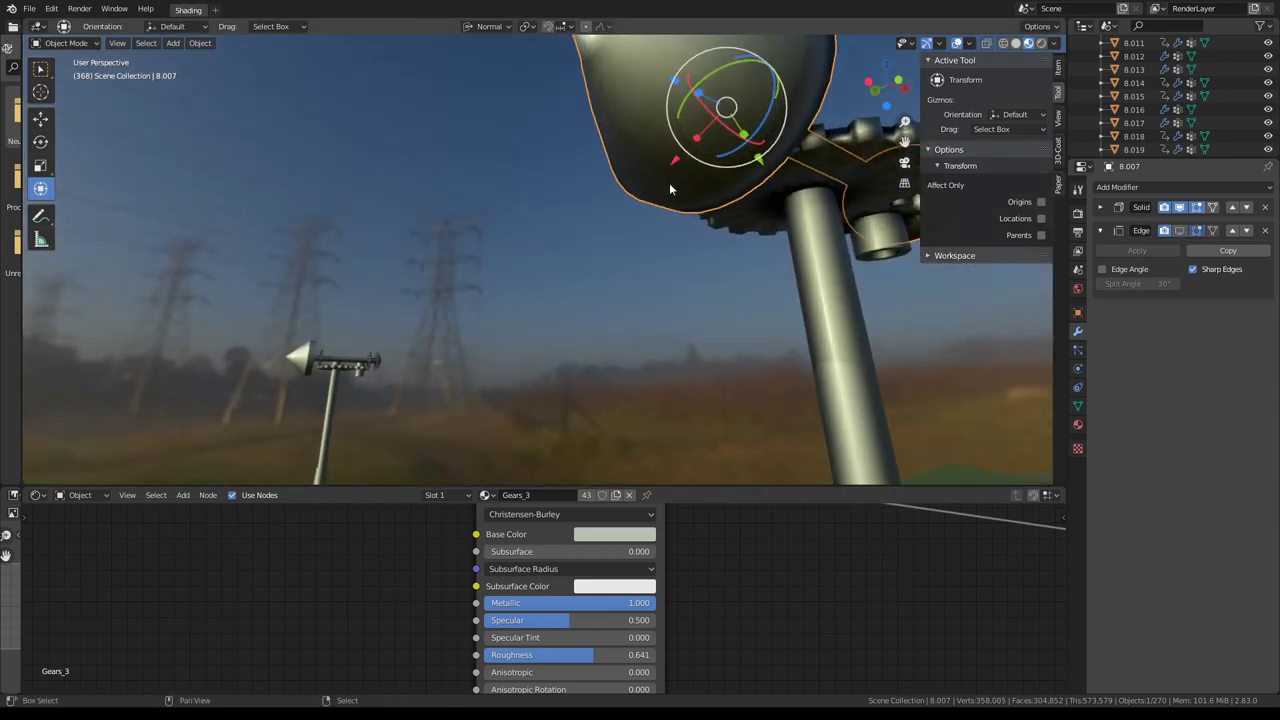
{"action": "left_click", "coordinate": [1179, 231]}
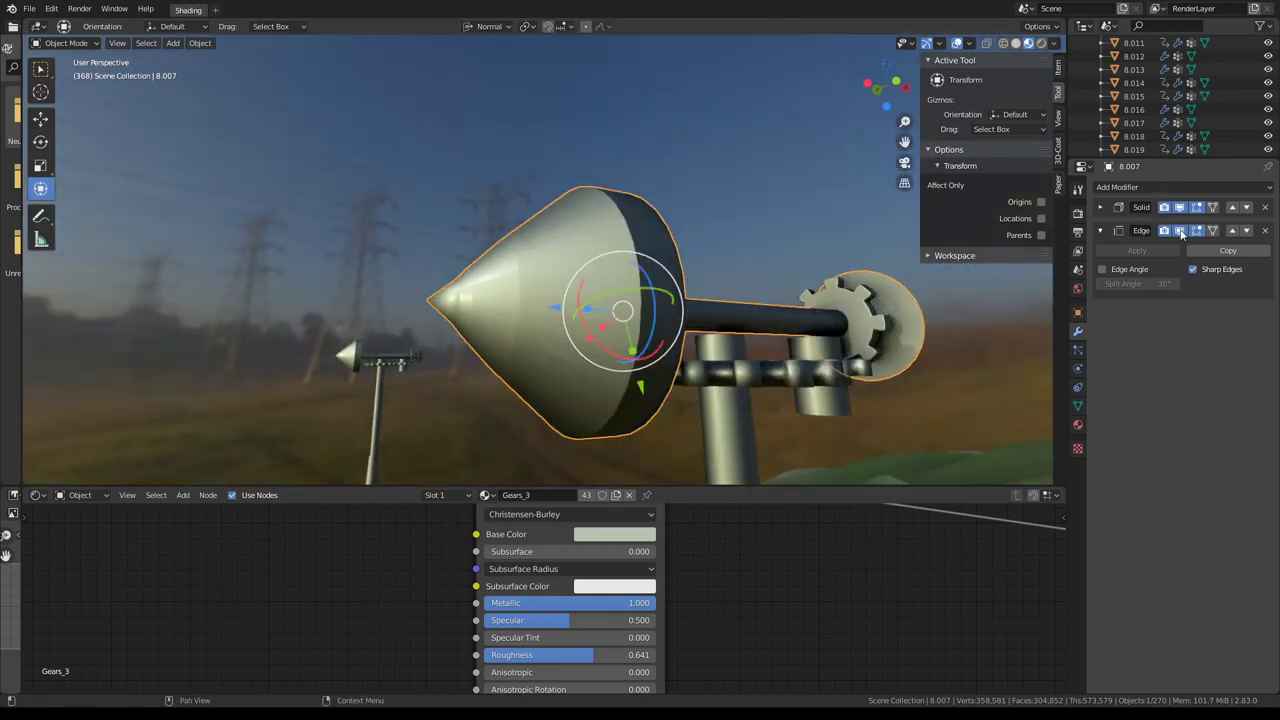
{"action": "mouse_move", "coordinate": [870, 253]}
{"action": "middle_mouse_down"}
{"action": "mouse_move", "coordinate": [741, 262]}
{"action": "mouse_move", "coordinate": [813, 248]}
{"action": "mouse_move", "coordinate": [478, 338]}
{"action": "middle_mouse_up"}
{"action": "left_click", "coordinate": [285, 381], "text": "shift"}
{"action": "left_click", "coordinate": [592, 260], "text": "shift"}
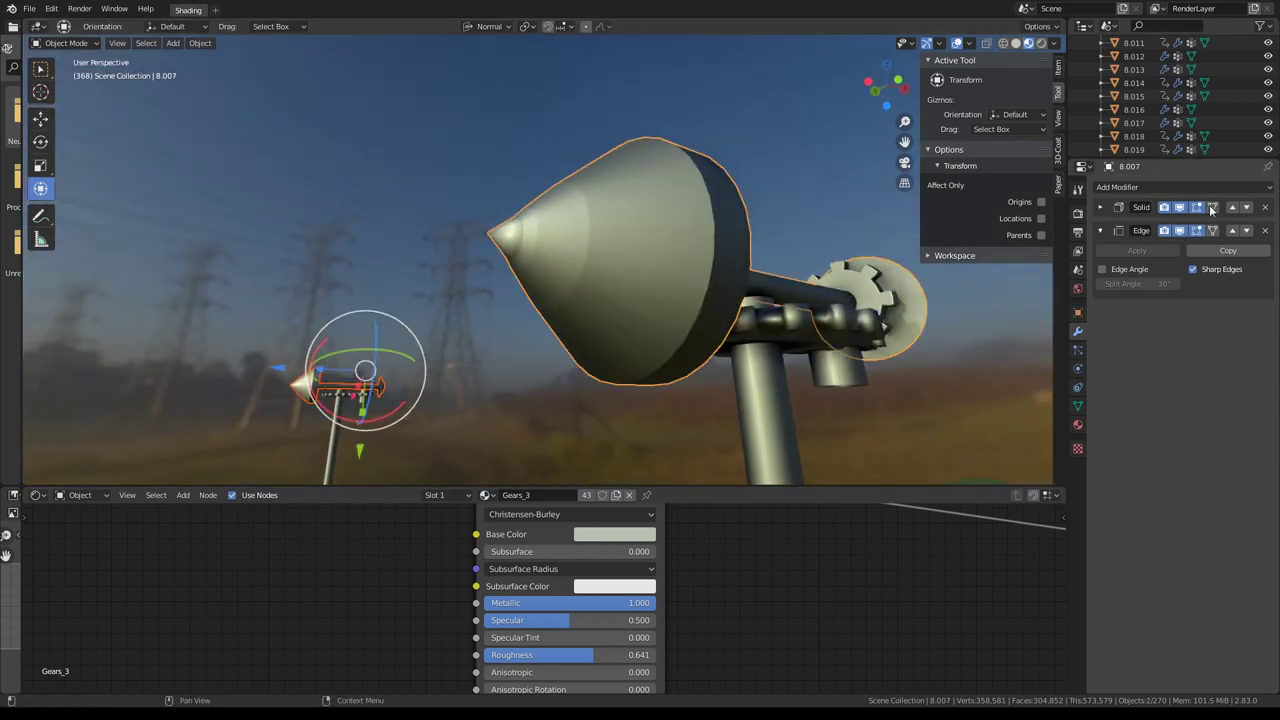
Remove the Solidify modifier from cone hub 8.007, leaving only Edge Split.
{"action": "left_click", "coordinate": [1178, 209]}
{"action": "left_click", "coordinate": [1178, 209]}
{"action": "middle_click_drag", "start_coordinate": [800, 220], "coordinate": [643, 229]}
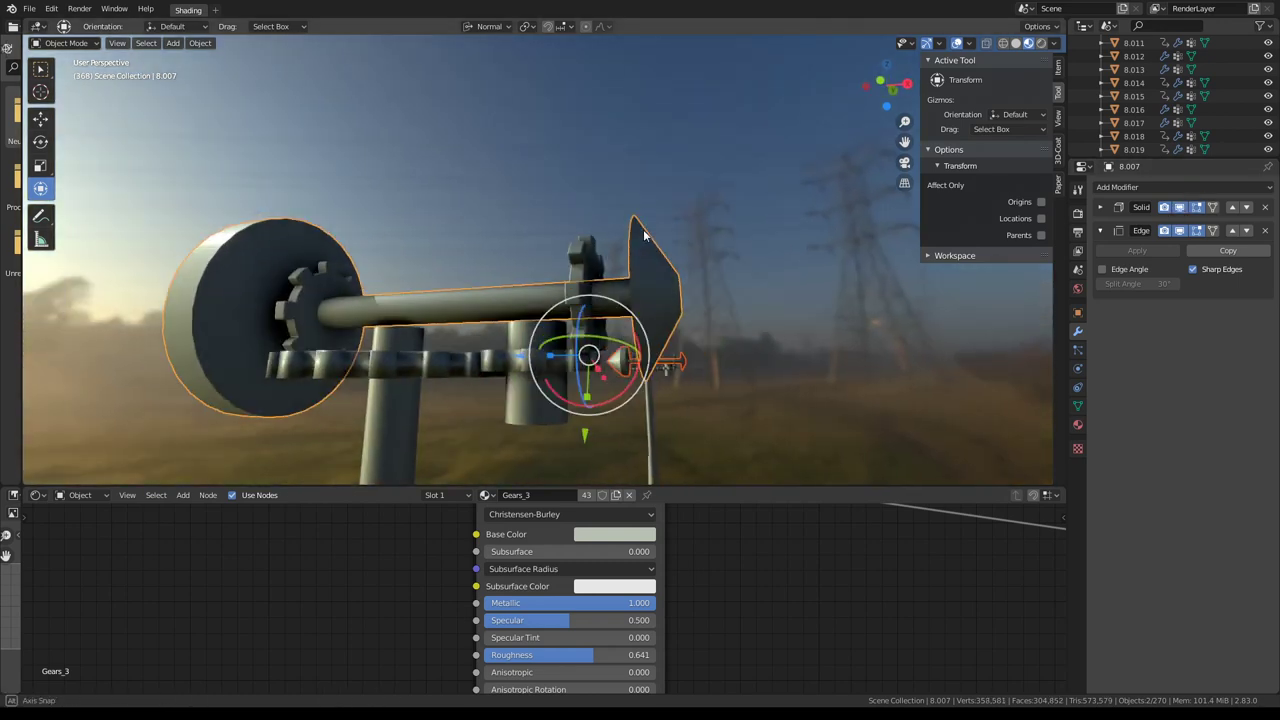
{"action": "mouse_move", "coordinate": [735, 271]}
{"action": "middle_mouse_down"}
{"action": "mouse_move", "coordinate": [783, 236]}
{"action": "mouse_move", "coordinate": [766, 233]}
{"action": "mouse_move", "coordinate": [800, 230]}
{"action": "middle_mouse_up"}
{"action": "left_click", "coordinate": [1181, 207]}
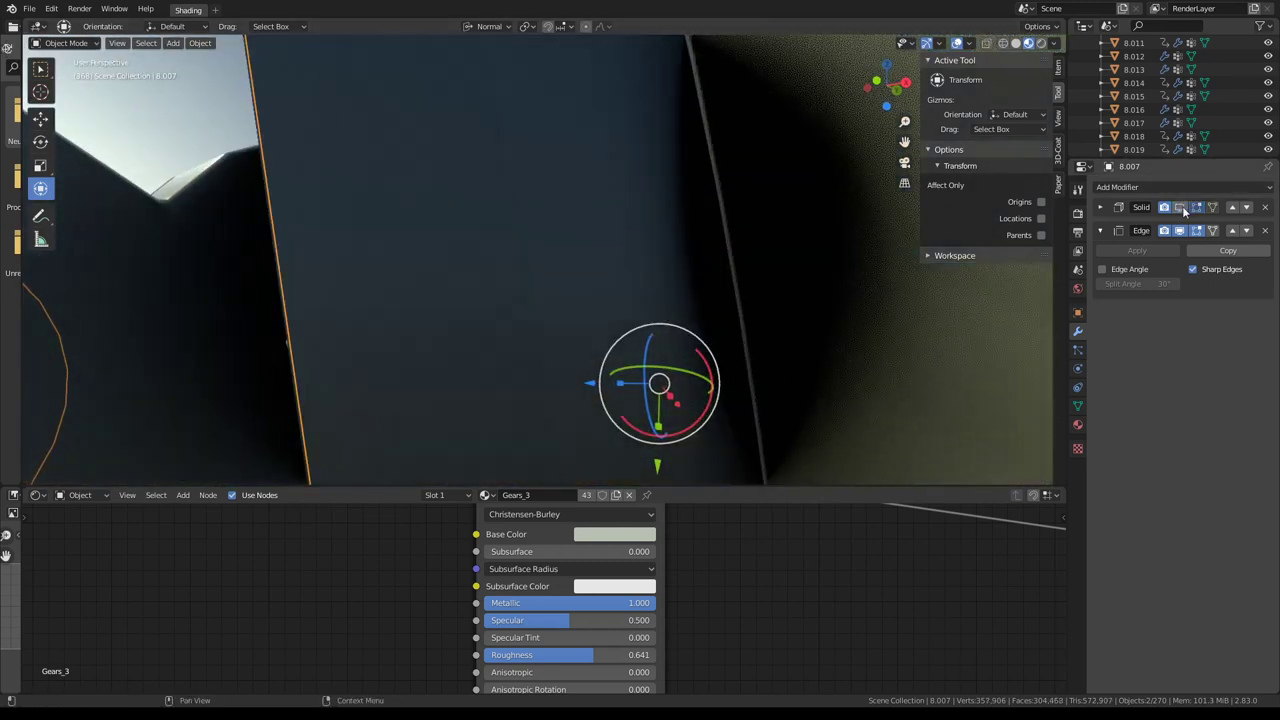
{"action": "left_click", "coordinate": [1182, 208]}
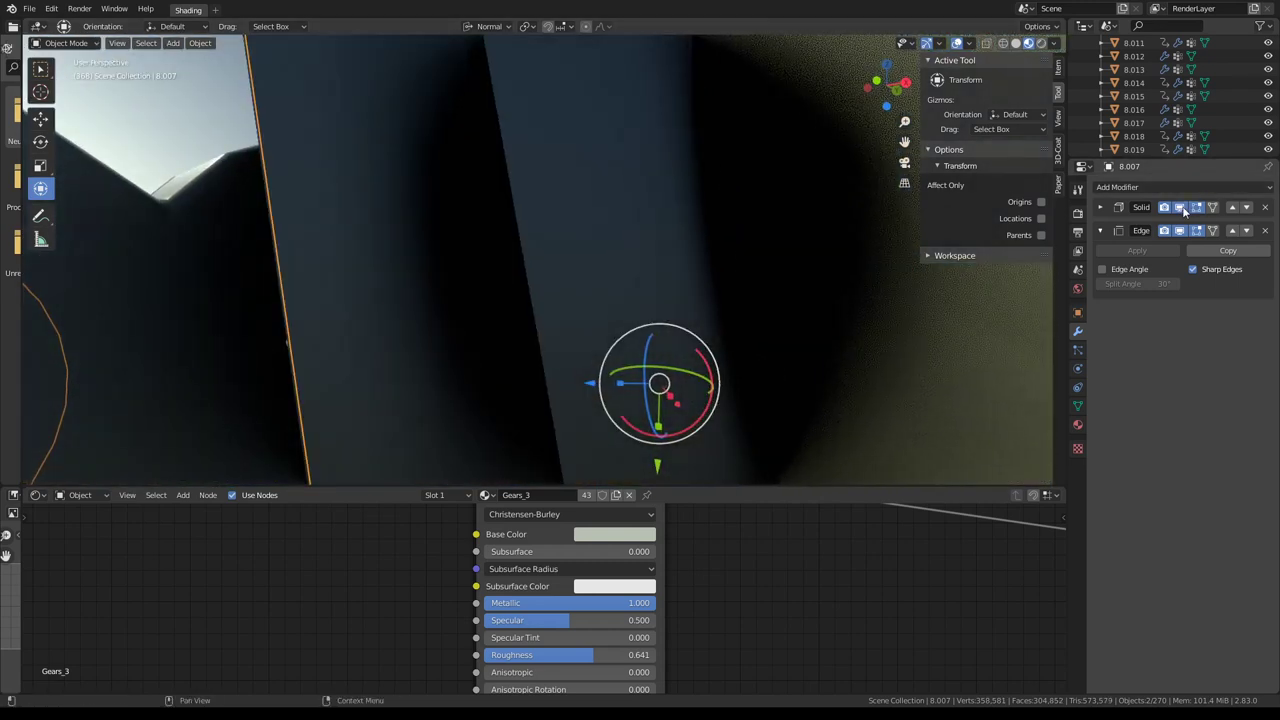
{"action": "left_click", "coordinate": [1265, 208]}
{"action": "mouse_move", "coordinate": [658, 192]}
{"action": "middle_mouse_down"}
{"action": "mouse_move", "coordinate": [704, 193]}
{"action": "mouse_move", "coordinate": [696, 223]}
{"action": "mouse_move", "coordinate": [769, 218]}
{"action": "middle_mouse_up"}
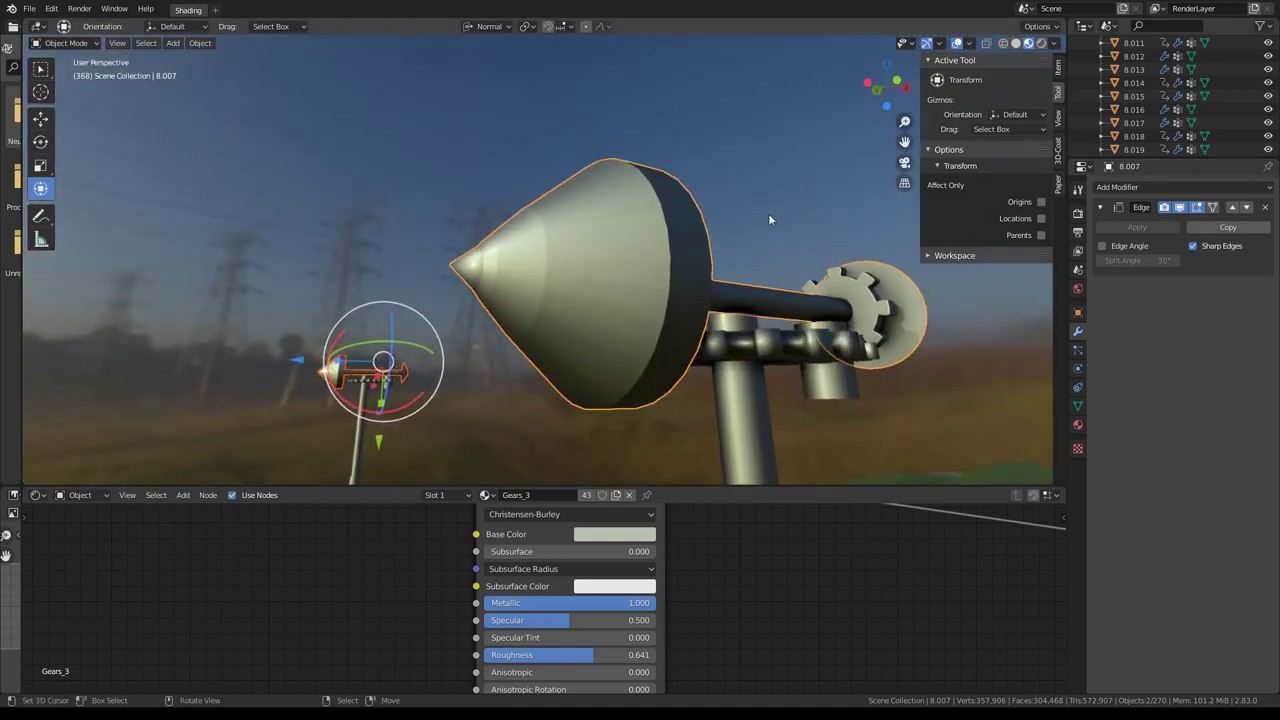
Link the hub's Edge Split setup to the small windmill's hub and compare its shading.
{"action": "key", "text": "ctrl+l"}
{"action": "left_click", "coordinate": [554, 247]}
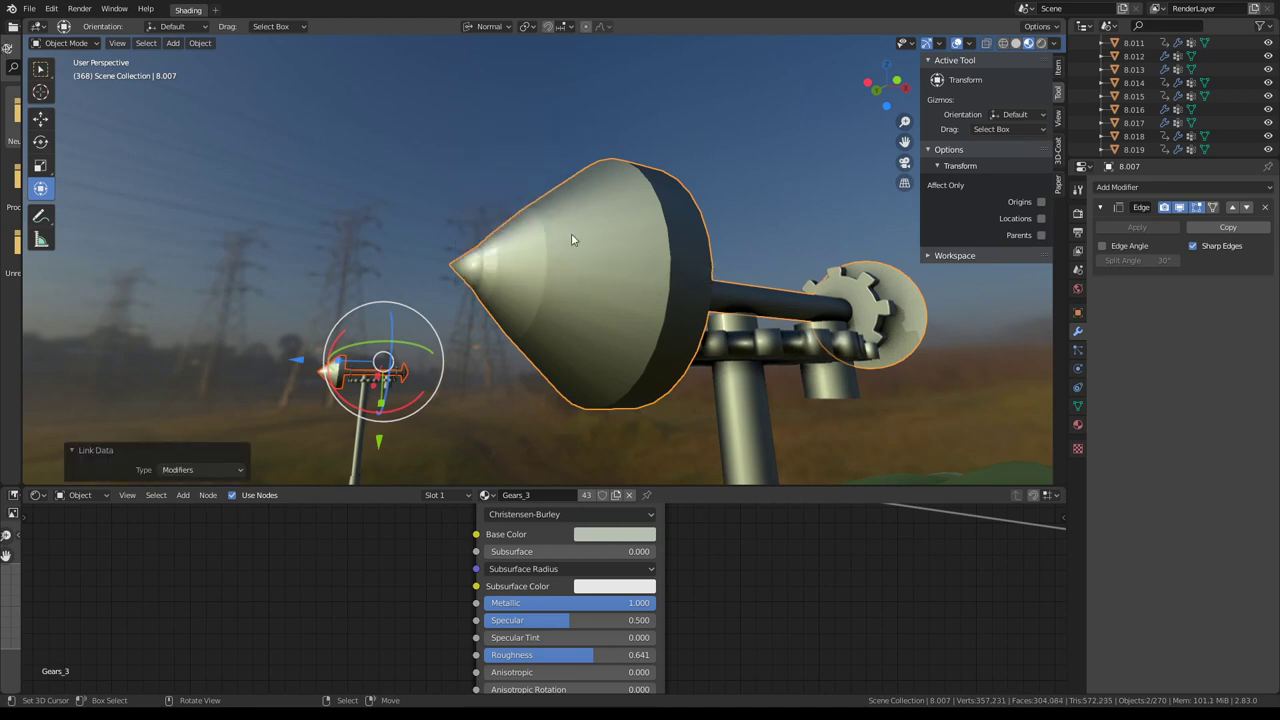
{"action": "middle_click_drag", "start_coordinate": [572, 240], "coordinate": [565, 238]}
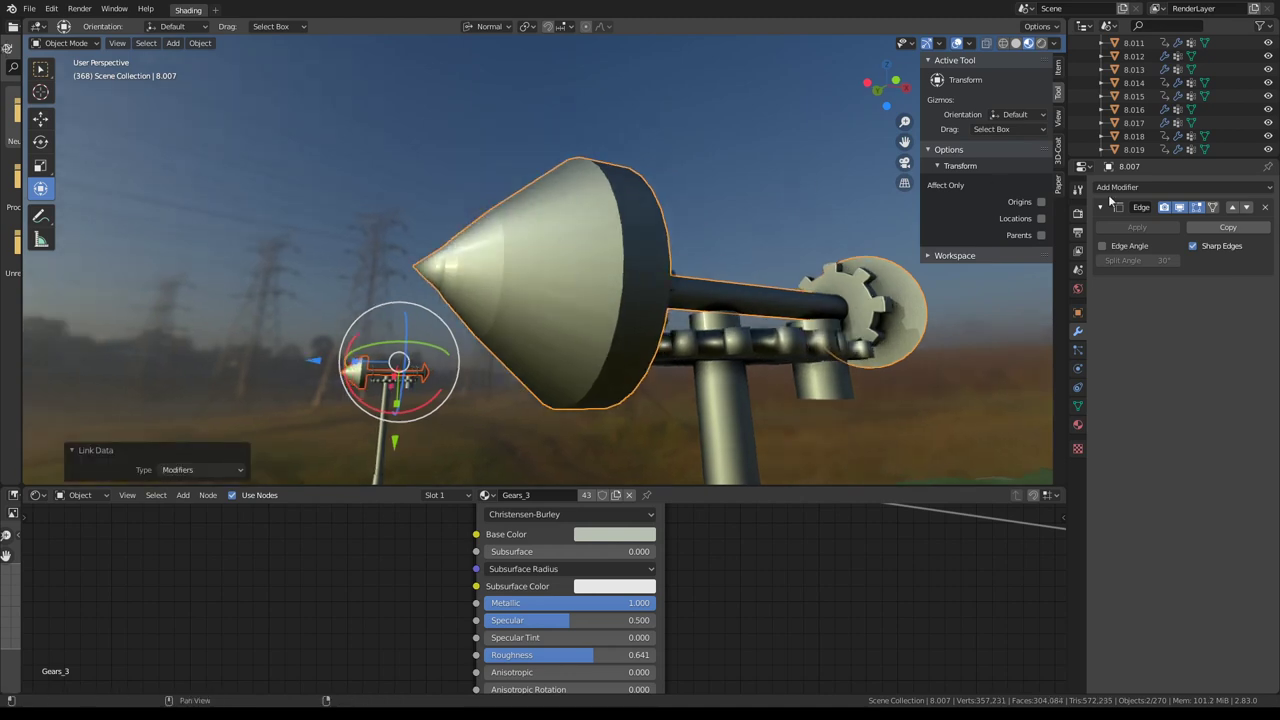
{"action": "left_click", "coordinate": [1181, 207]}
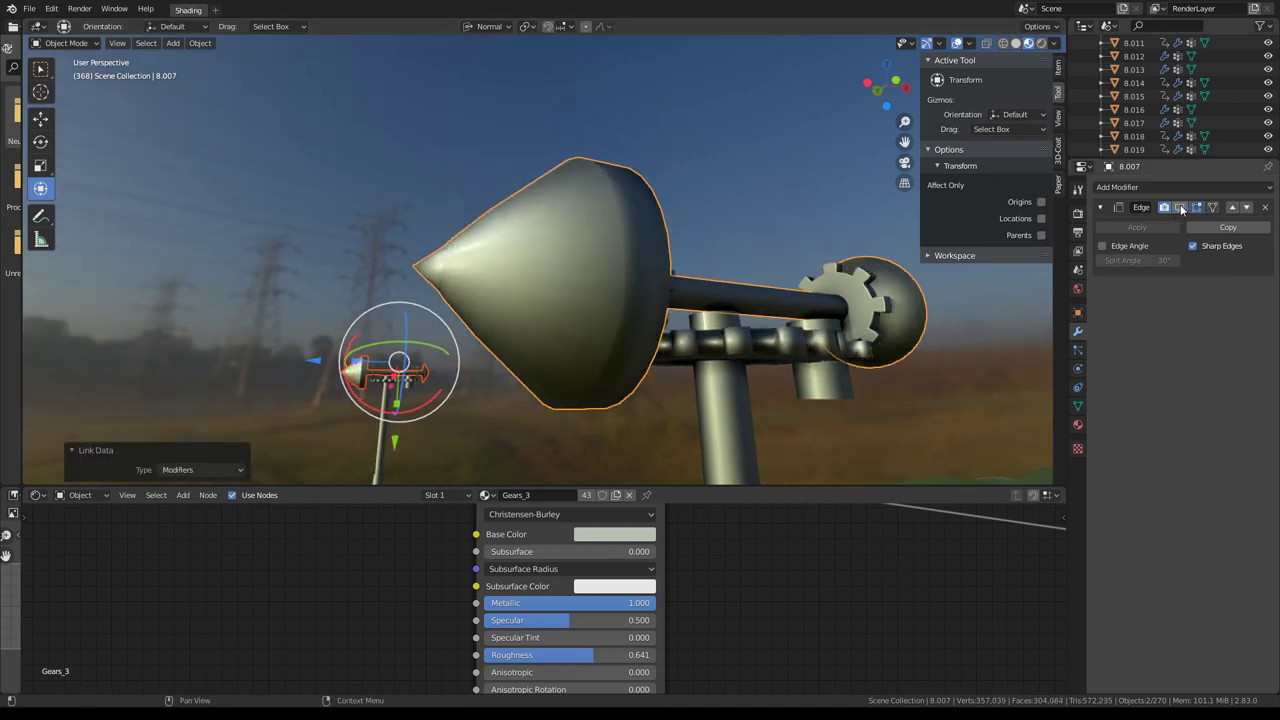
{"action": "left_click", "coordinate": [1181, 208]}
{"action": "left_click", "coordinate": [1181, 208]}
{"action": "left_click", "coordinate": [1181, 208]}
{"action": "mouse_move", "coordinate": [1000, 210]}
{"action": "middle_mouse_down"}
{"action": "mouse_move", "coordinate": [782, 204]}
{"action": "mouse_move", "coordinate": [920, 200]}
{"action": "middle_mouse_up"}
Add a Bevel modifier to the cone hub and move it above Edge Split.
{"action": "left_click", "coordinate": [1126, 190]}
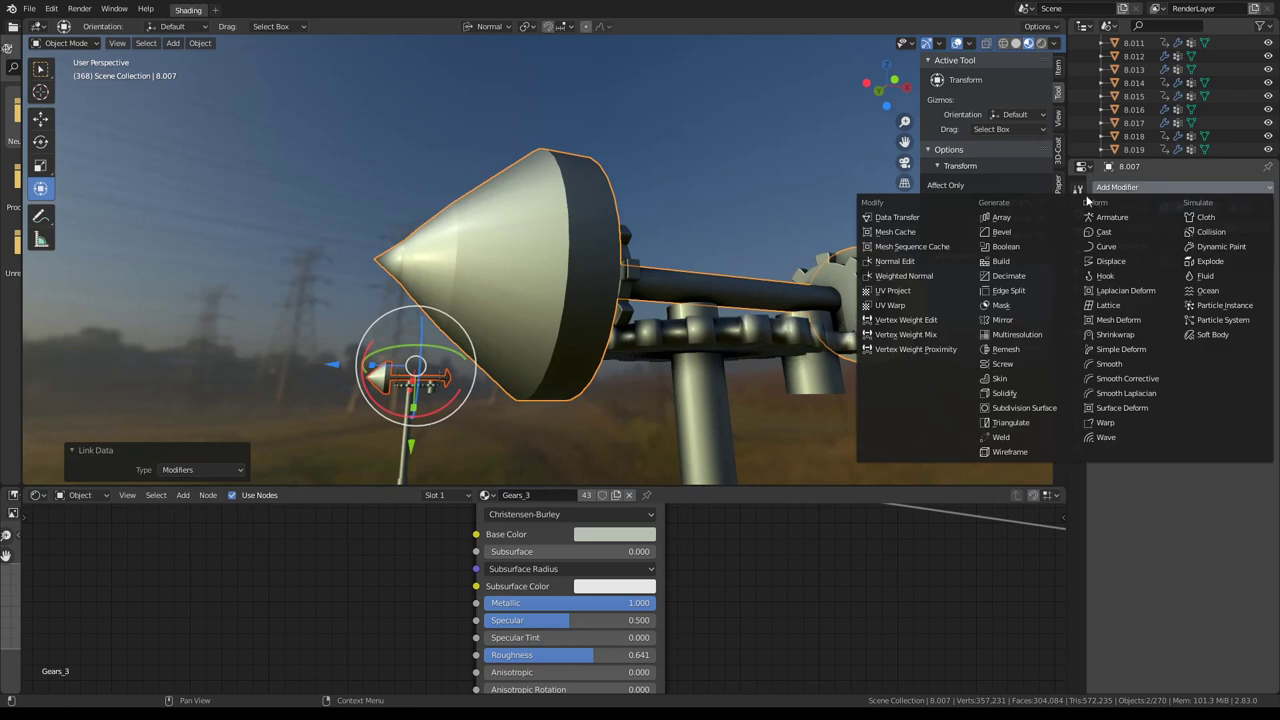
{"action": "left_click", "coordinate": [1022, 237]}
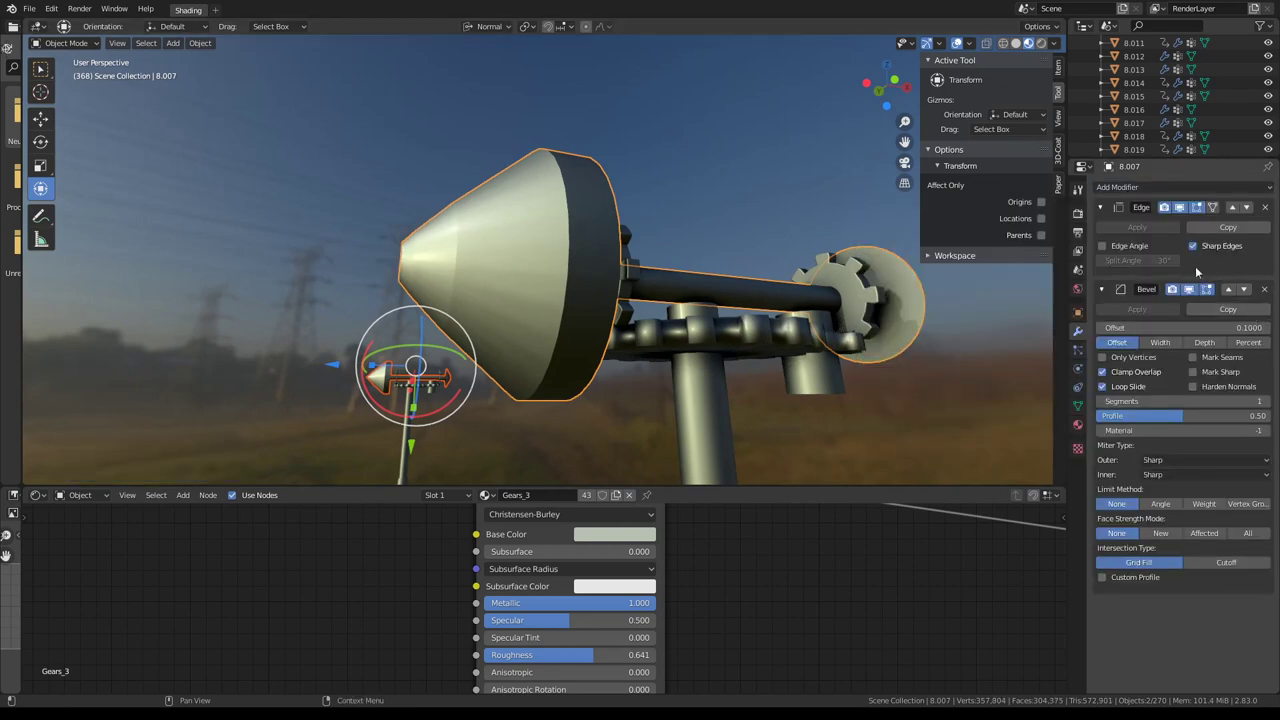
{"action": "left_click", "coordinate": [1102, 289]}
{"action": "left_click", "coordinate": [1229, 289]}
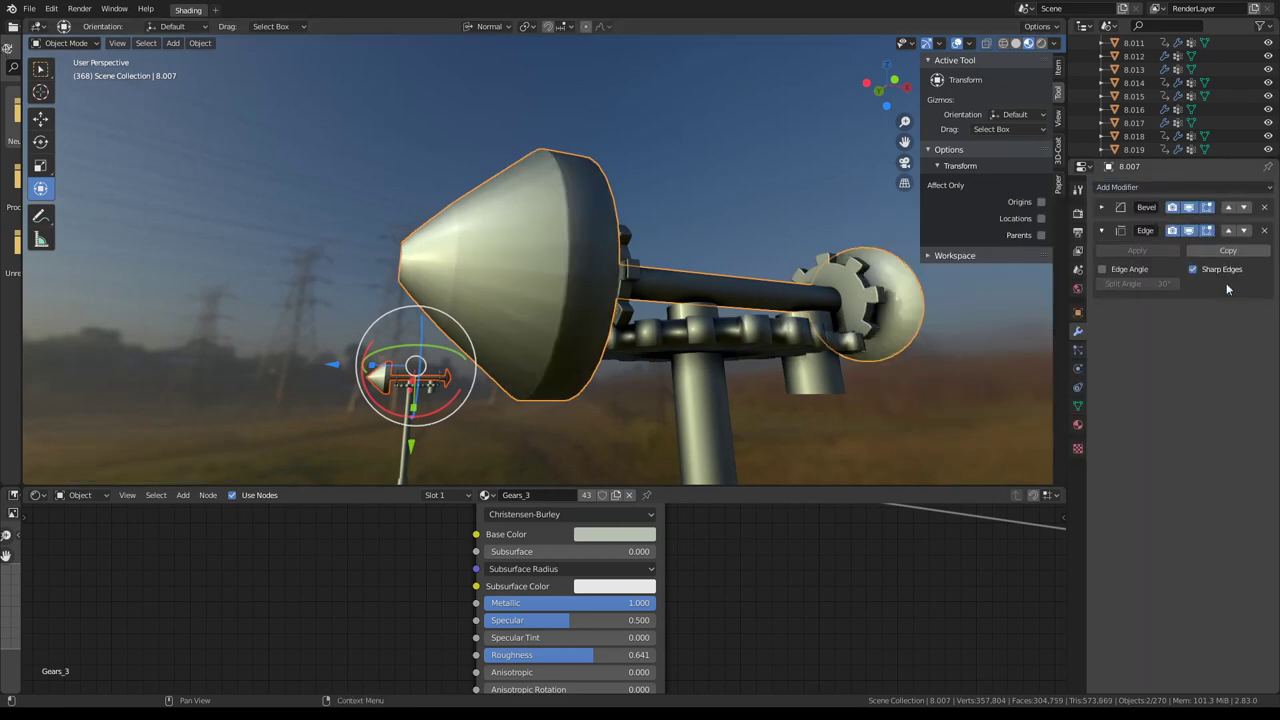
{"action": "left_click", "coordinate": [1140, 208]}
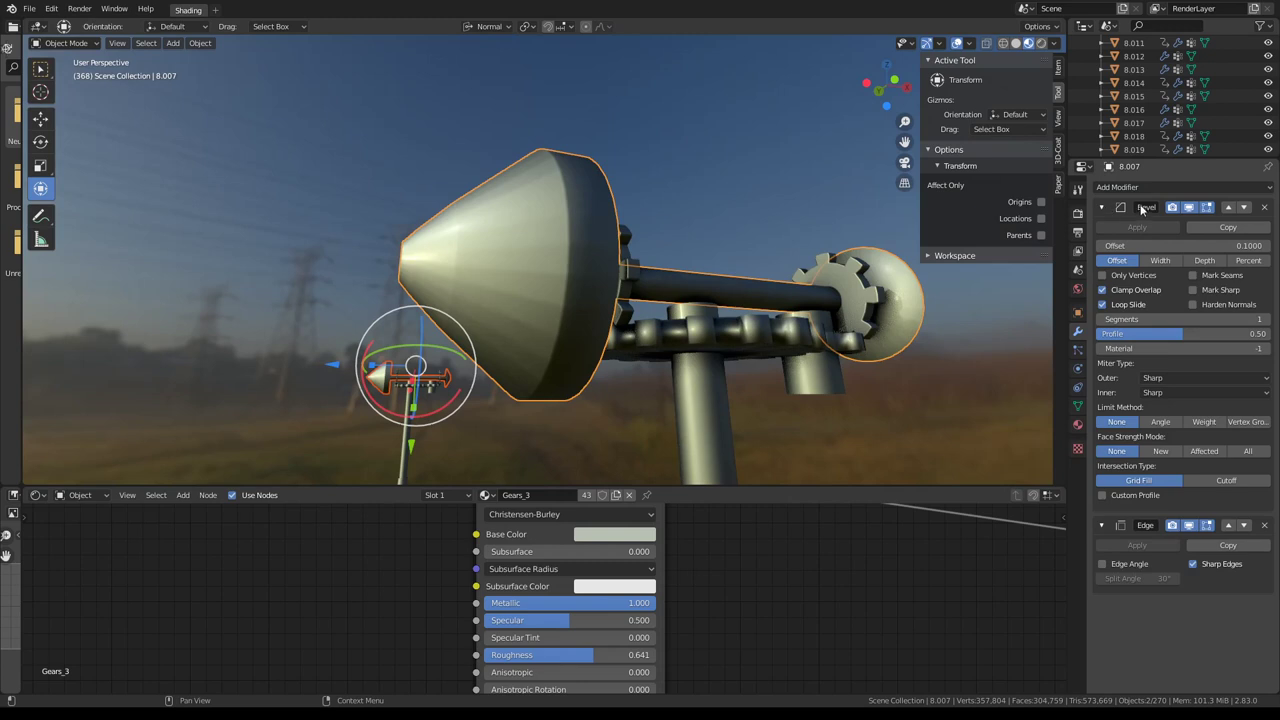
Give the bevel 2 segments, profile 1.00, an angle limit and a much narrower offset.
{"action": "left_click", "coordinate": [1268, 319]}
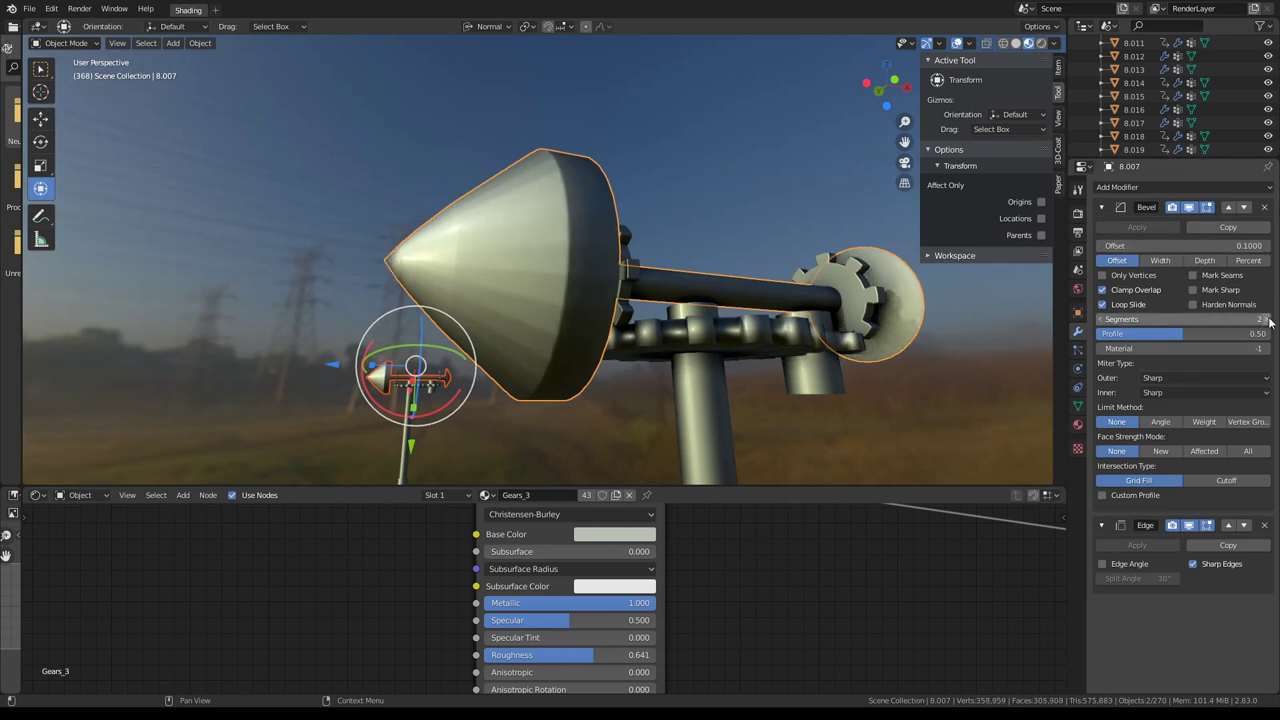
{"action": "left_click_drag", "start_coordinate": [1200, 333], "coordinate": [1270, 333]}
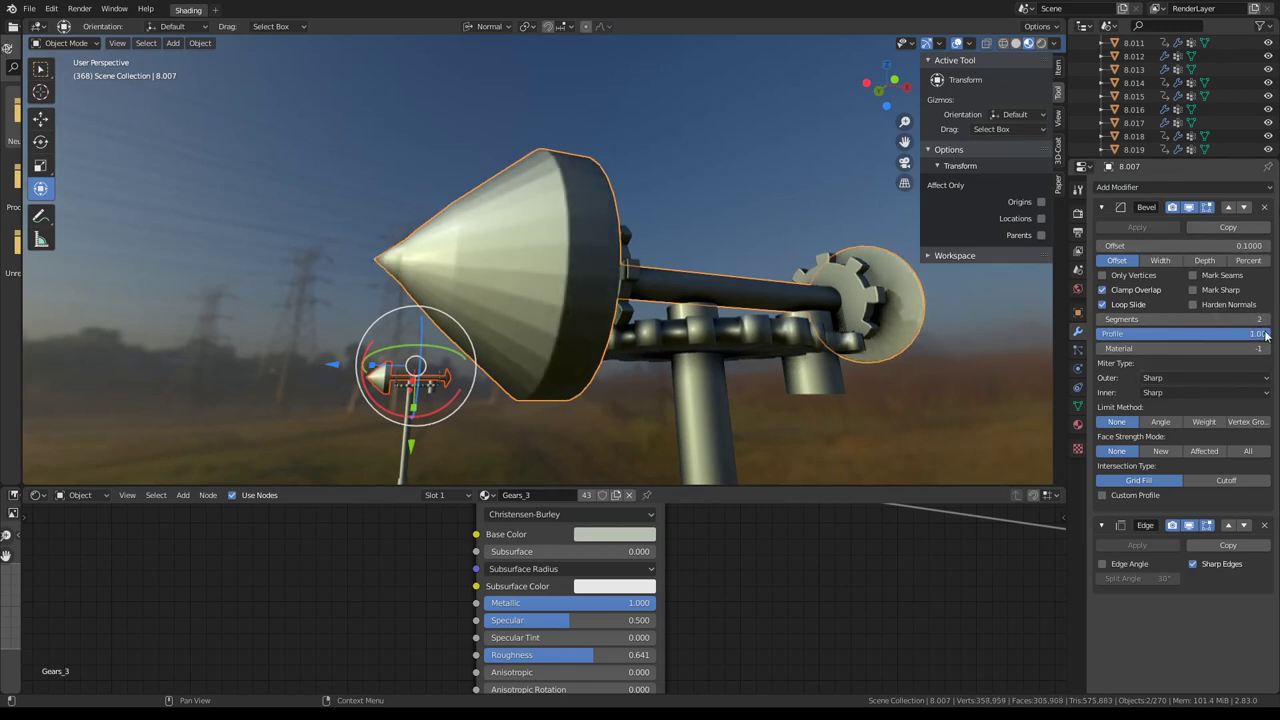
{"action": "left_click", "coordinate": [1163, 422]}
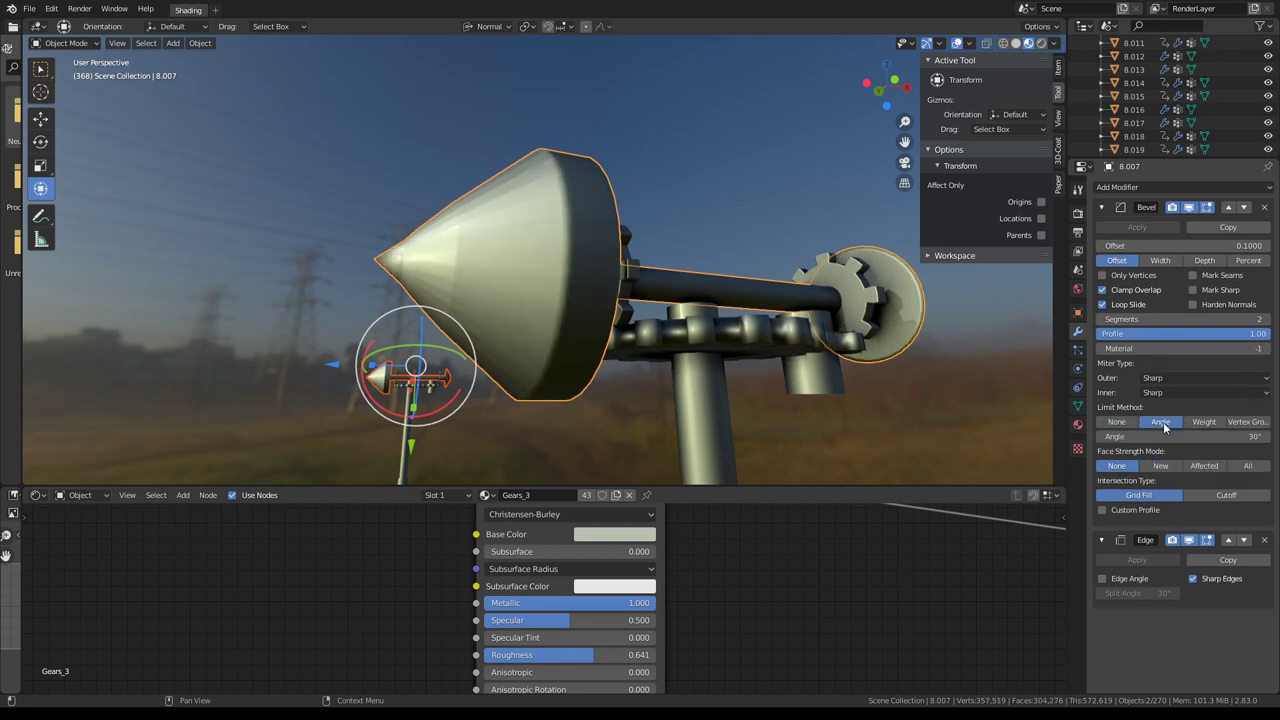
{"action": "mouse_move", "coordinate": [1180, 245]}
{"action": "left_mouse_down"}
{"action": "mouse_move", "coordinate": [1130, 245]}
{"action": "mouse_move", "coordinate": [1230, 245]}
{"action": "left_mouse_up"}
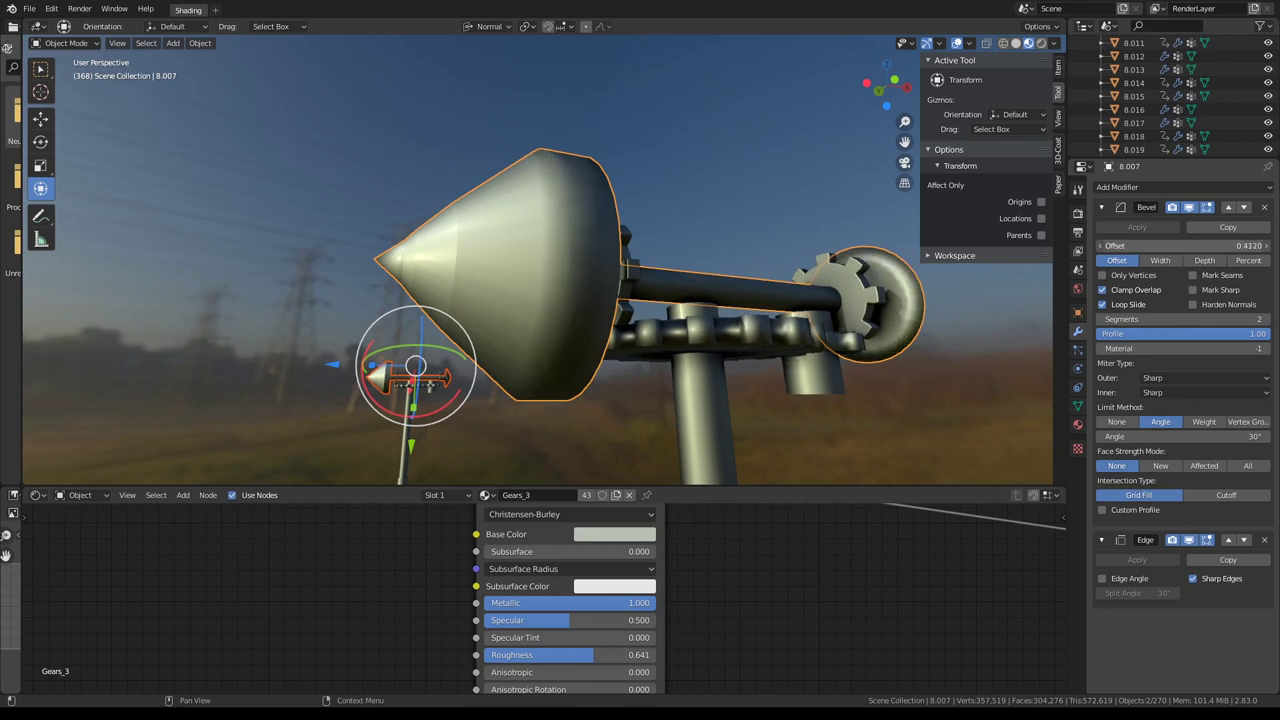
{"action": "mouse_move", "coordinate": [1230, 245]}
{"action": "left_mouse_down"}
{"action": "mouse_move", "coordinate": [1120, 245]}
{"action": "mouse_move", "coordinate": [1160, 245]}
{"action": "left_mouse_up"}
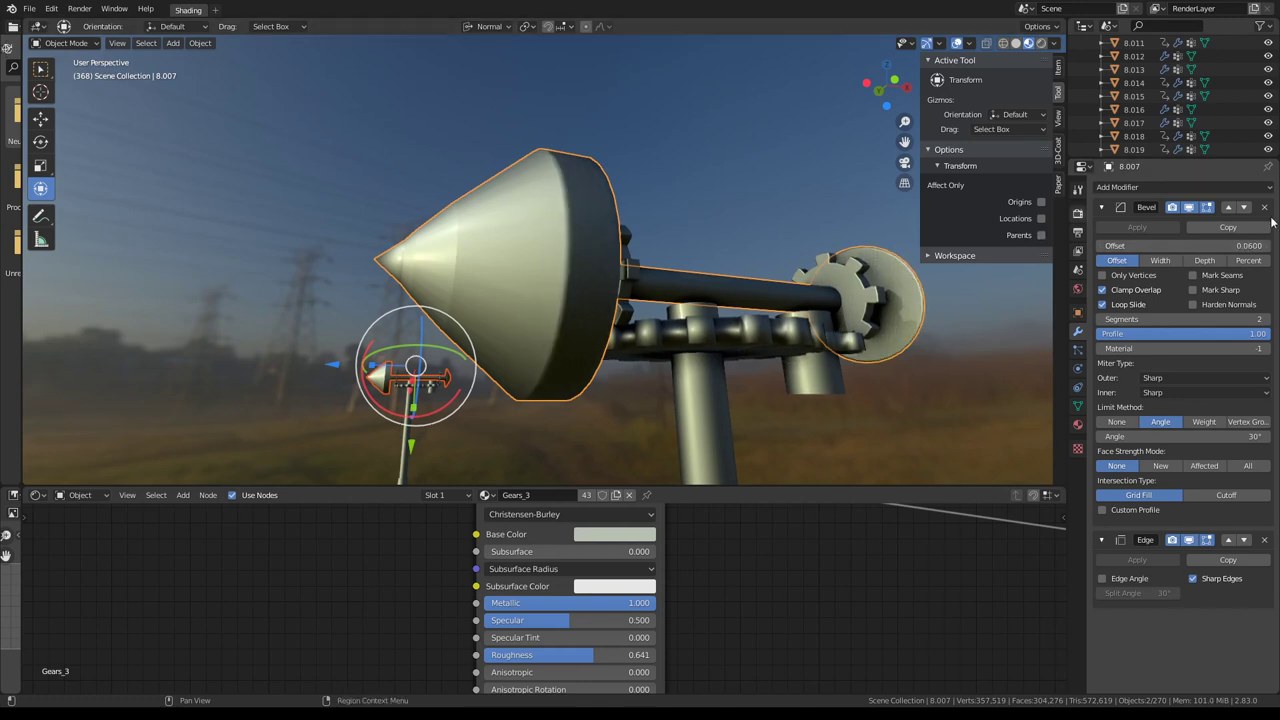
{"action": "left_click", "coordinate": [1104, 207]}
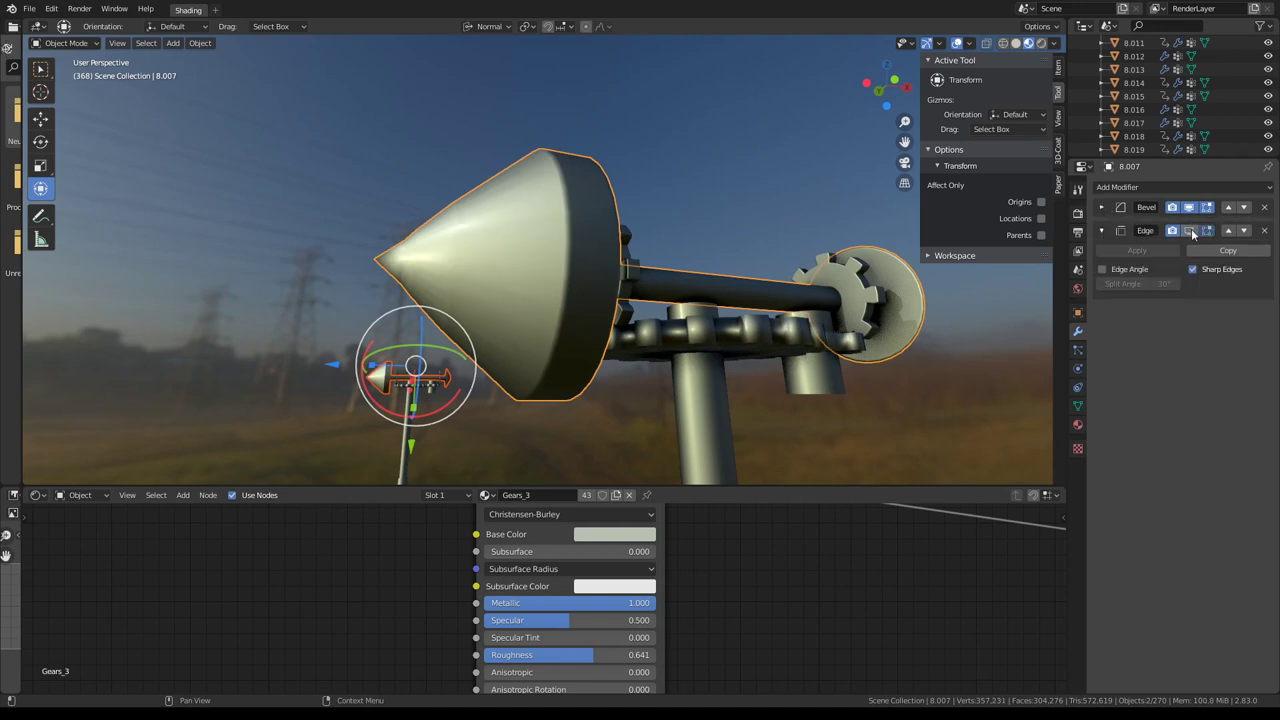
Show Edge Split in the viewport and move it above the Bevel in the stack.
{"action": "mouse_move", "coordinate": [470, 240]}
{"action": "middle_mouse_down"}
{"action": "mouse_move", "coordinate": [622, 241]}
{"action": "mouse_move", "coordinate": [636, 181]}
{"action": "mouse_move", "coordinate": [563, 188]}
{"action": "middle_mouse_up"}
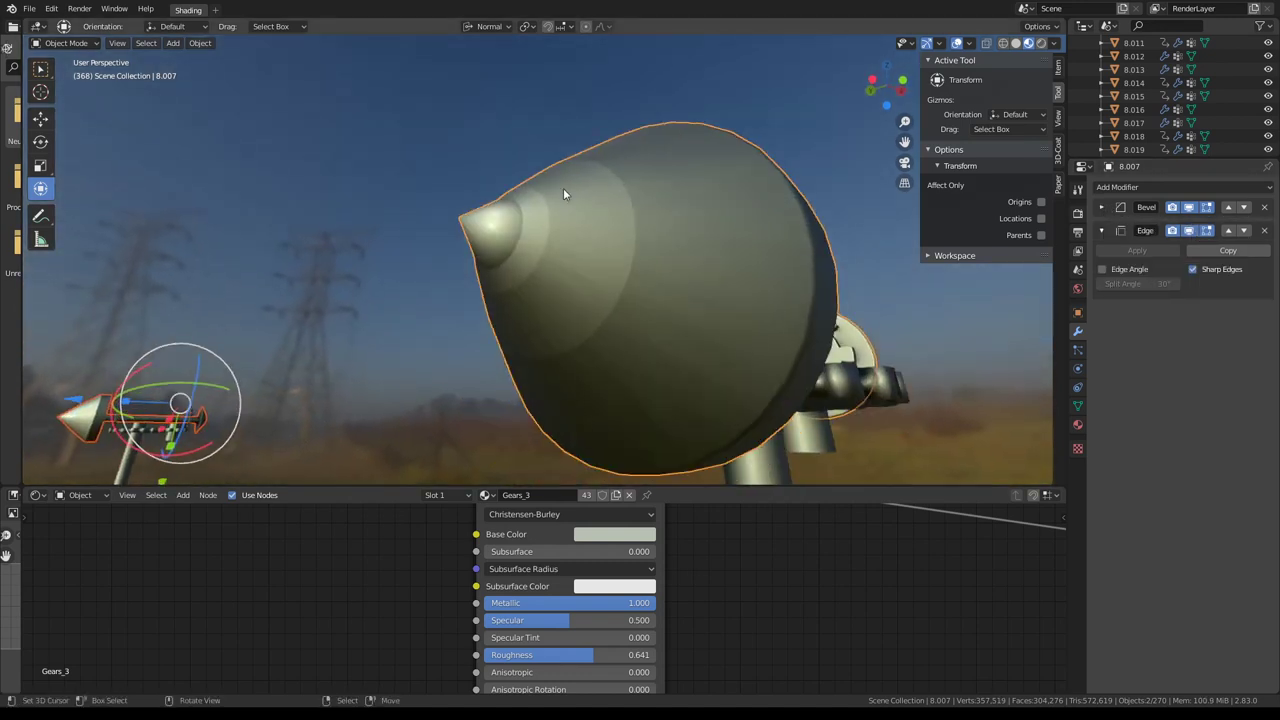
{"action": "left_click", "coordinate": [1188, 231]}
{"action": "scroll", "coordinate": [695, 230], "scroll_direction": "down", "scroll_amount": 3}
{"action": "mouse_move", "coordinate": [695, 230]}
{"action": "middle_mouse_down"}
{"action": "mouse_move", "coordinate": [640, 205]}
{"action": "mouse_move", "coordinate": [658, 213]}
{"action": "middle_mouse_up"}
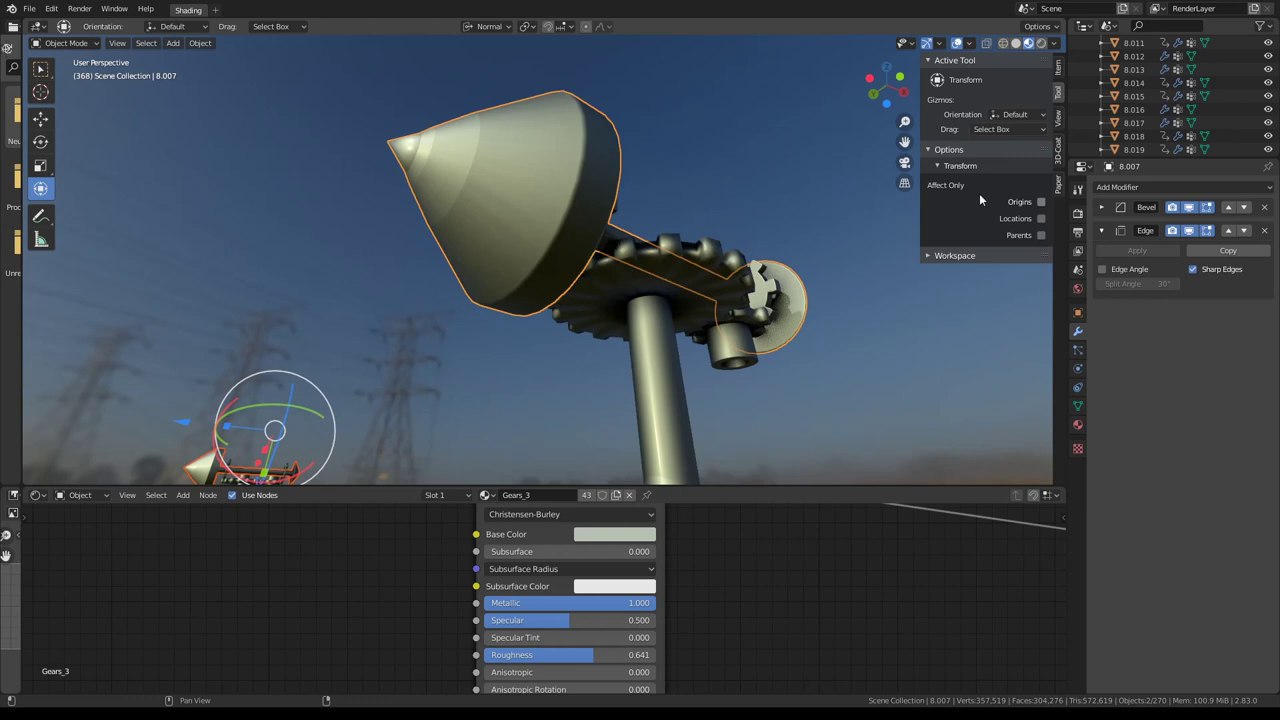
{"action": "left_click", "coordinate": [1228, 233]}
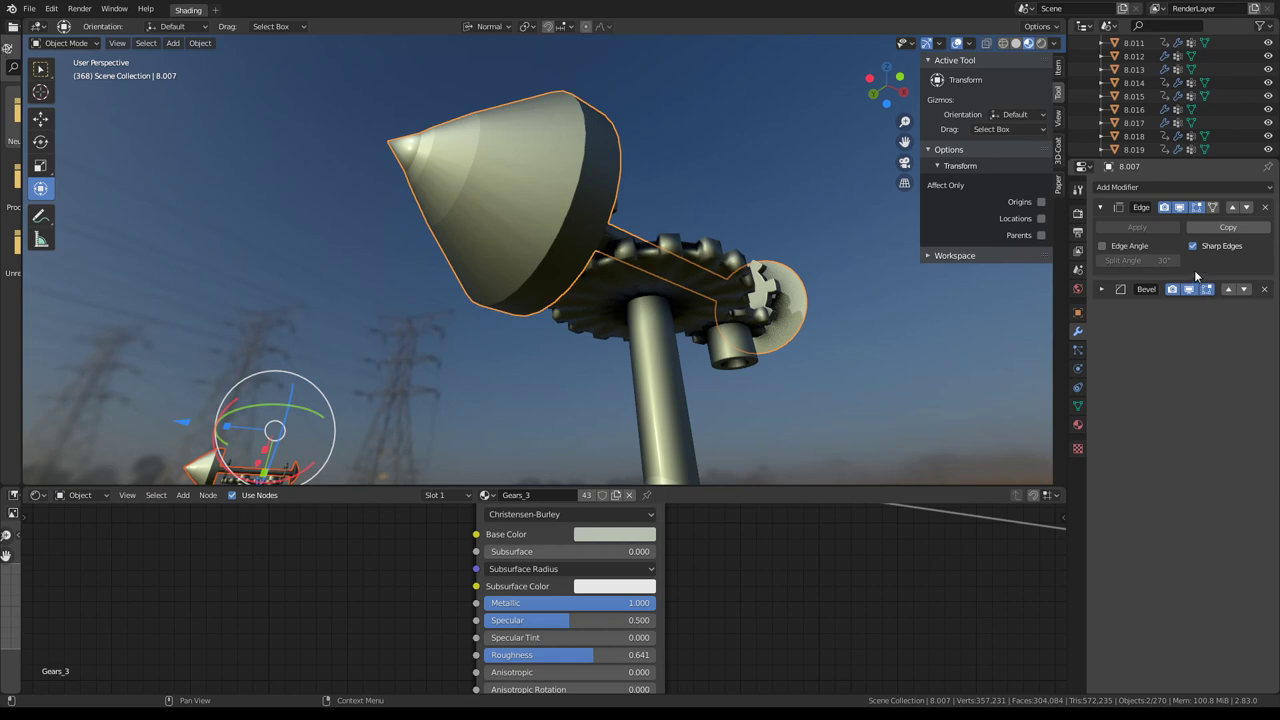
Add a Solidify modifier to the cone and move it above the Bevel.
{"action": "left_click", "coordinate": [1182, 186]}
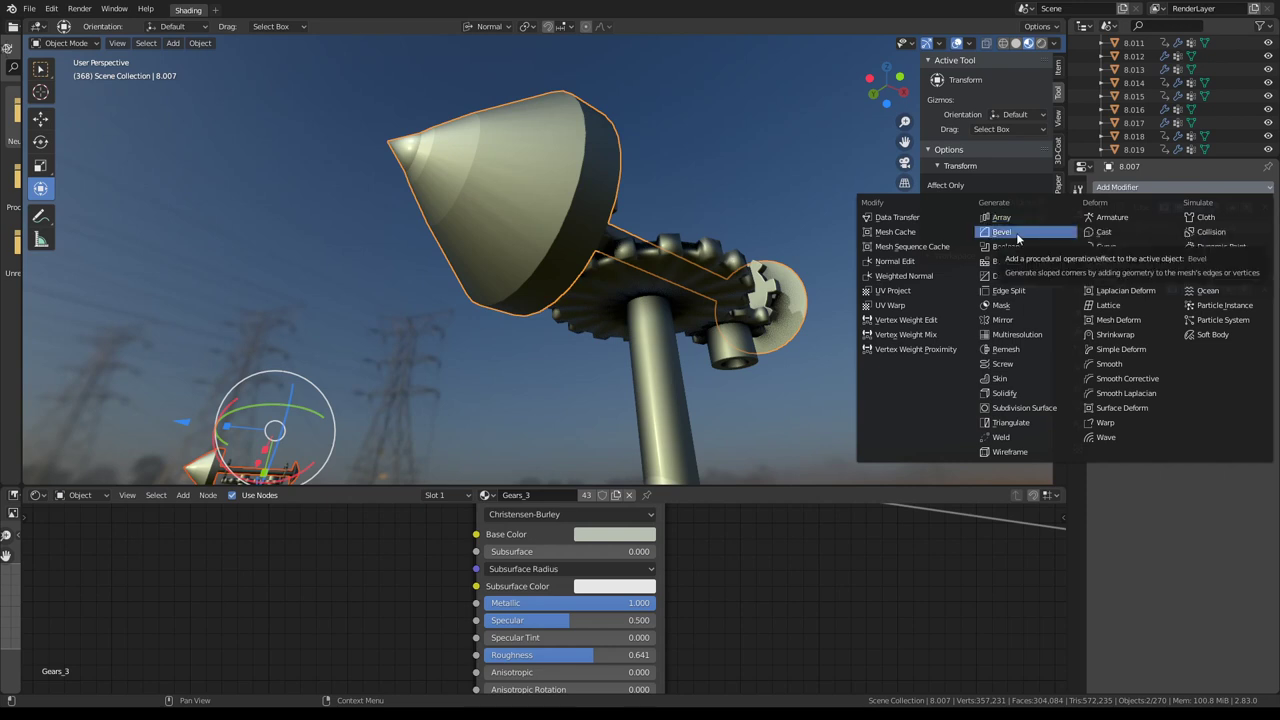
{"action": "left_click", "coordinate": [1020, 396]}
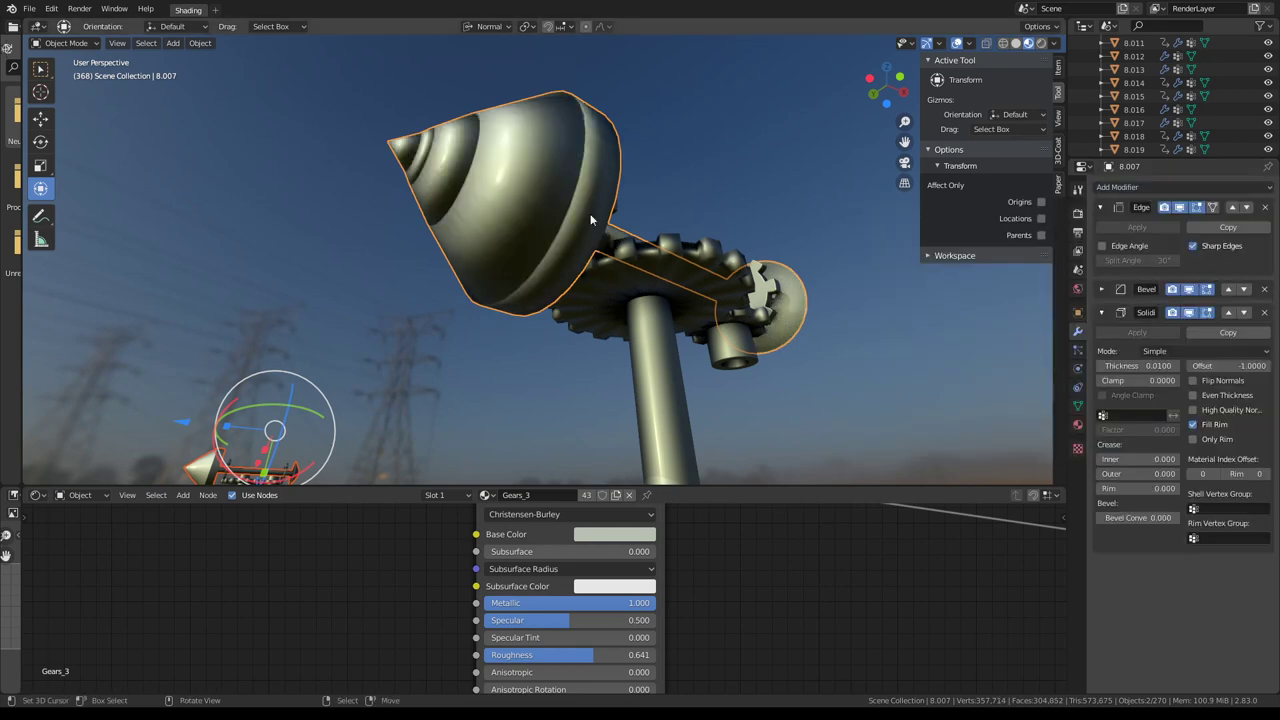
{"action": "left_click", "coordinate": [1099, 207]}
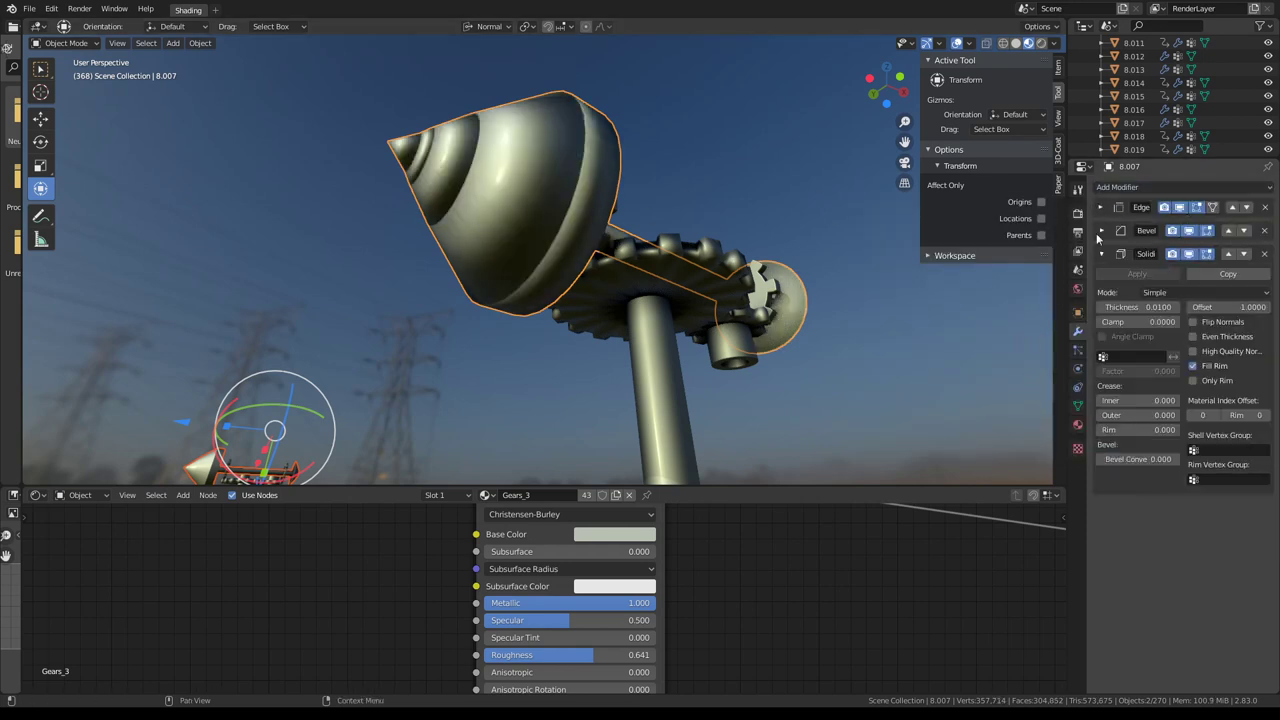
{"action": "left_click", "coordinate": [1099, 254]}
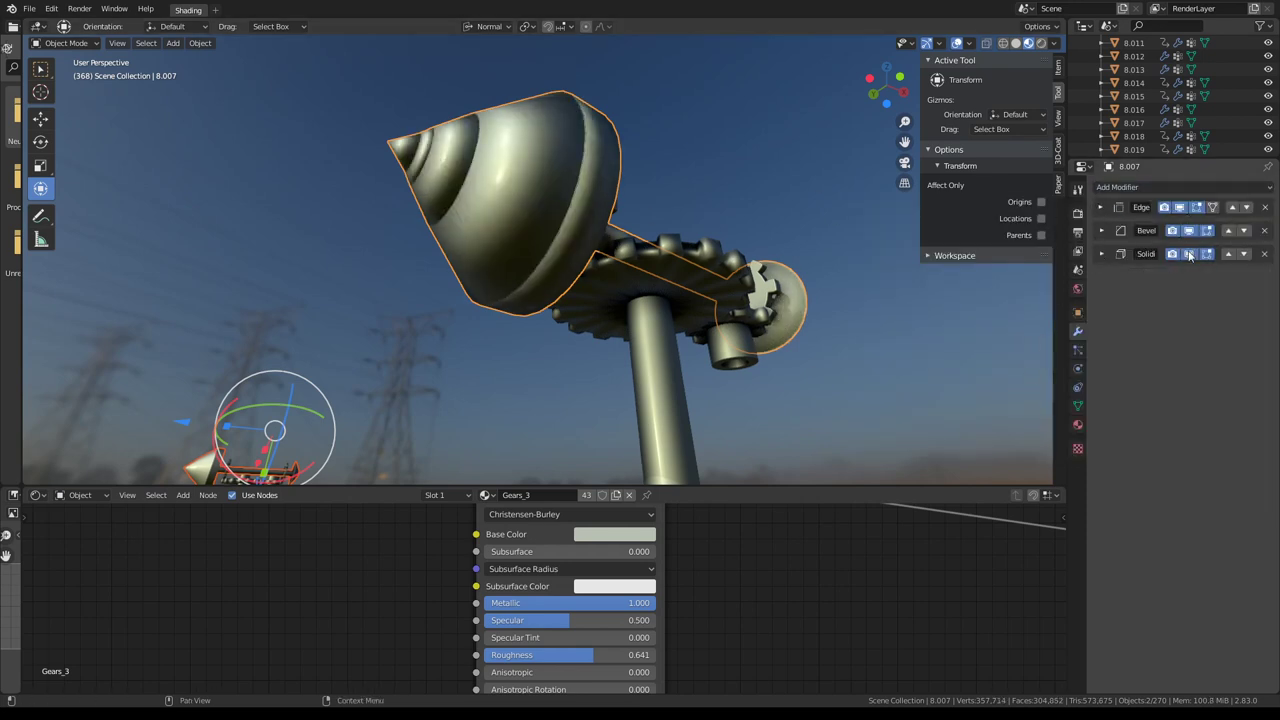
{"action": "left_click", "coordinate": [1229, 255]}
{"action": "scroll", "coordinate": [697, 192], "scroll_direction": "up", "scroll_amount": 2}
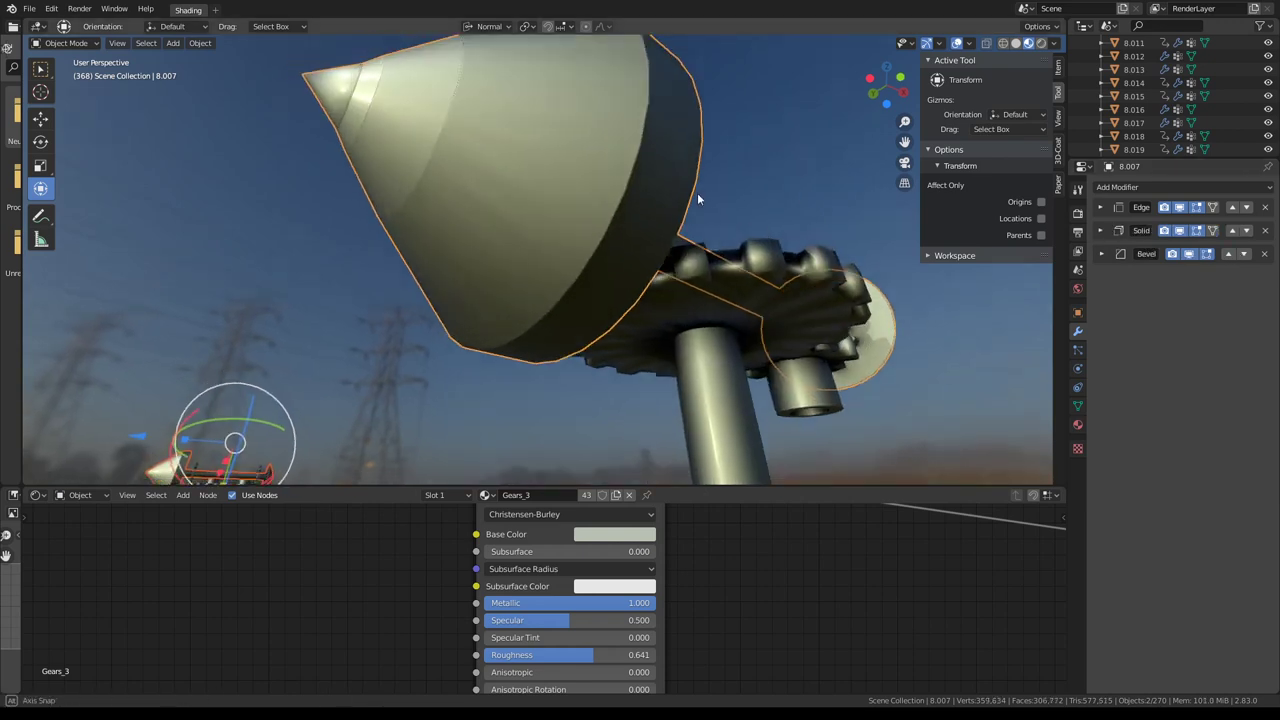
{"action": "scroll", "coordinate": [701, 200], "scroll_direction": "up", "scroll_amount": 3}
{"action": "scroll", "coordinate": [698, 200], "scroll_direction": "up", "scroll_amount": 2}
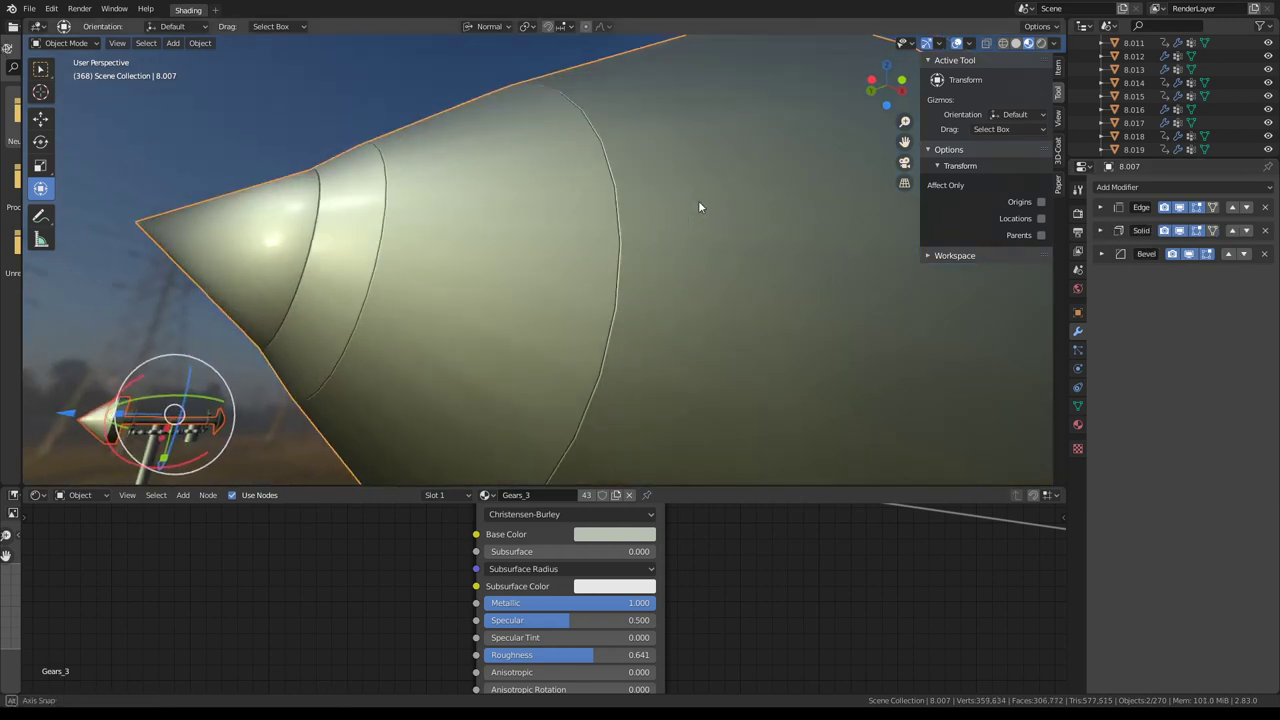
Compare the modifiers' effects, then thin the Bevel offset to 0.0280.
{"action": "left_click", "coordinate": [1181, 231]}
{"action": "left_click", "coordinate": [1181, 231]}
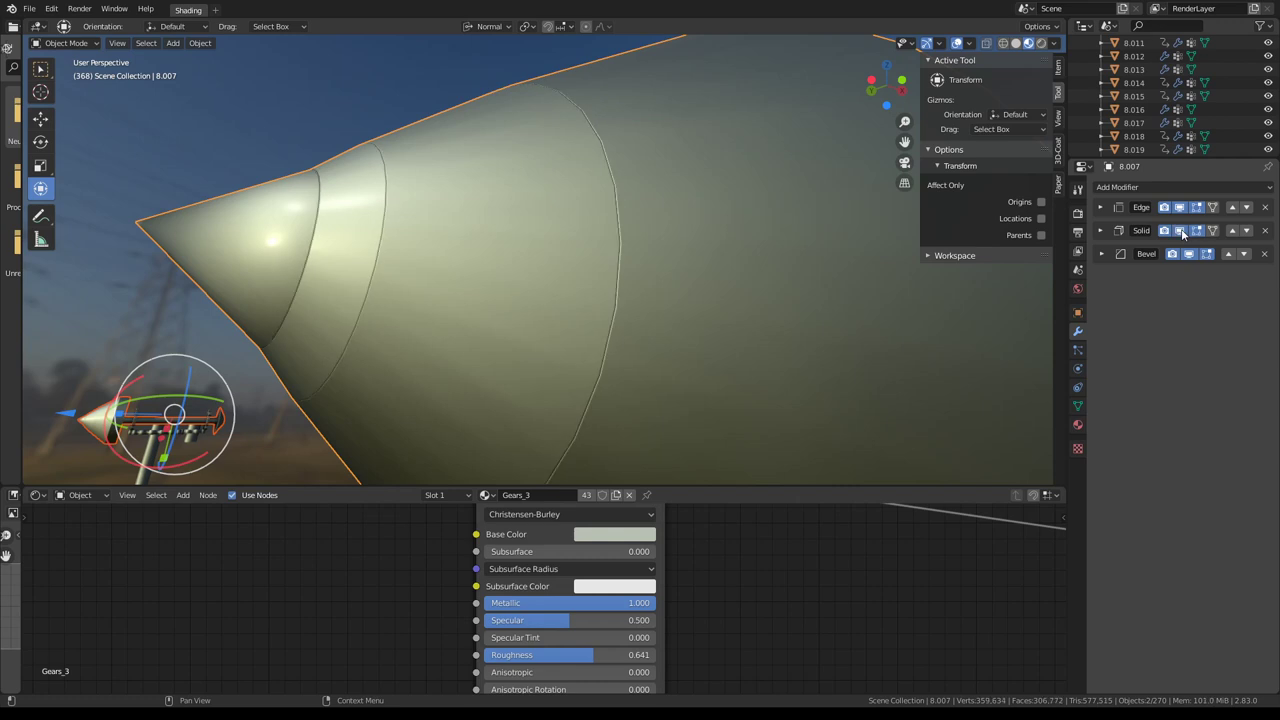
{"action": "left_click", "coordinate": [1188, 255]}
{"action": "left_click", "coordinate": [1188, 255]}
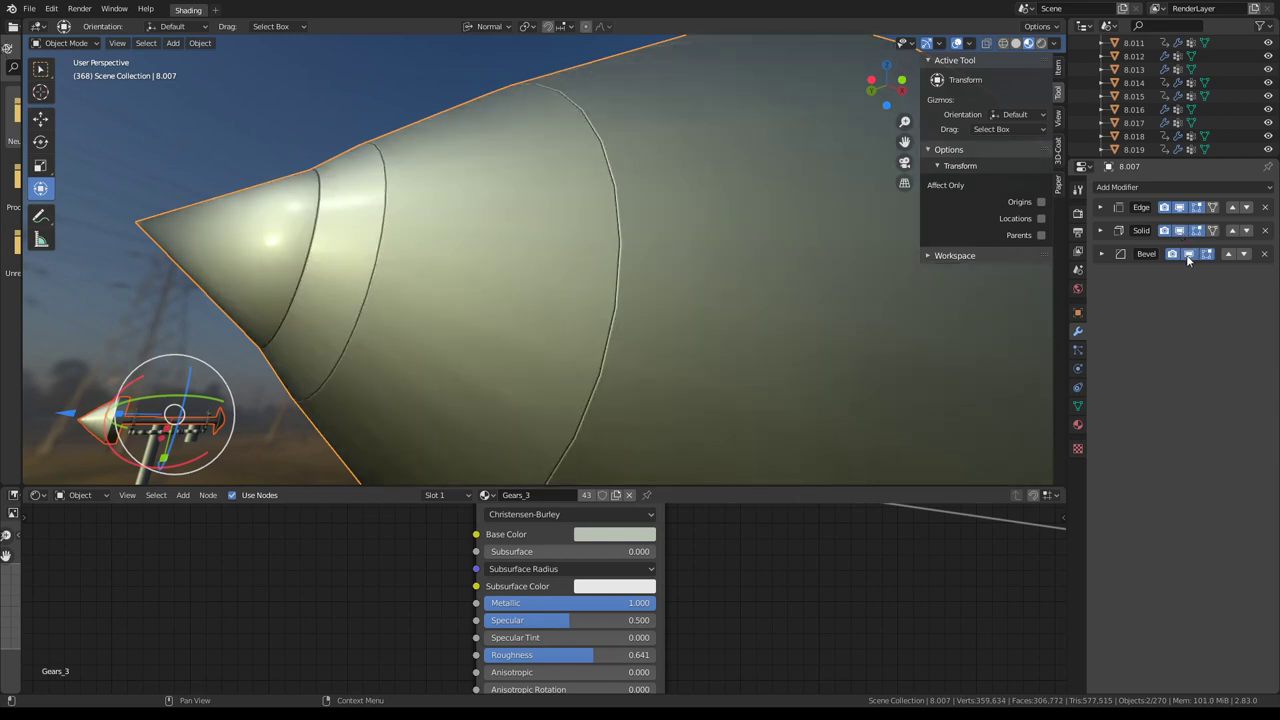
{"action": "left_click", "coordinate": [1103, 253]}
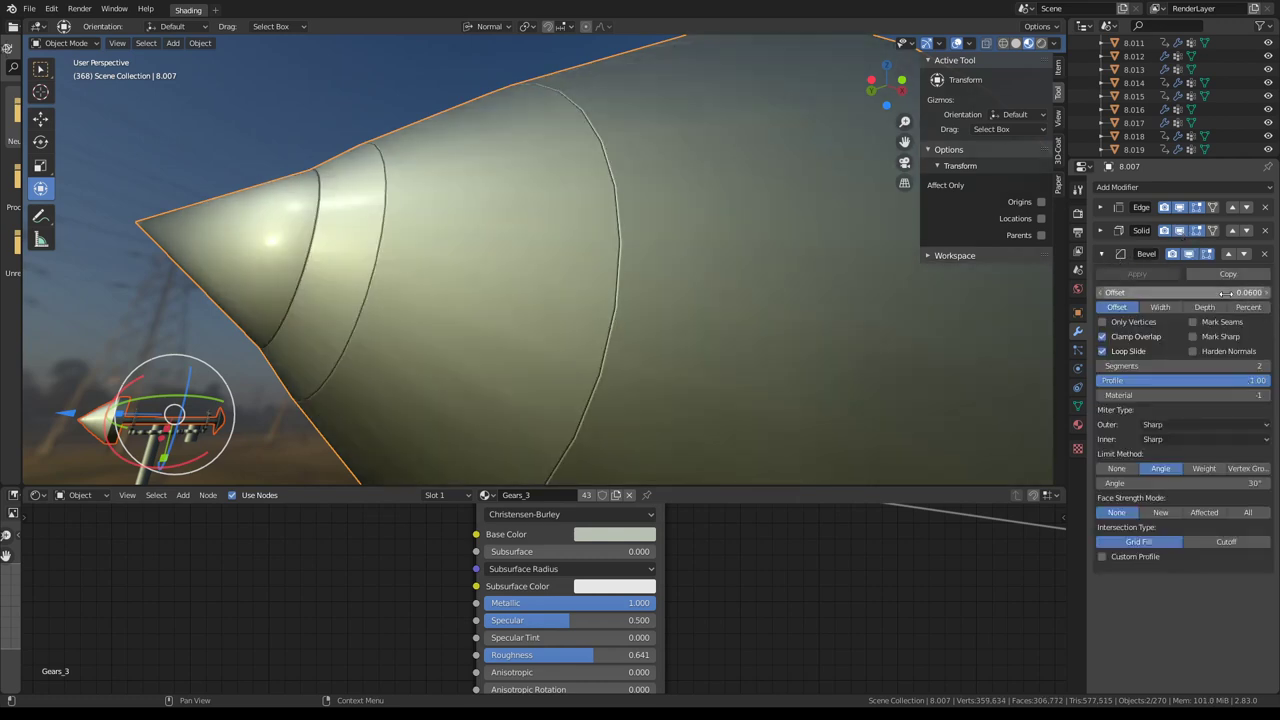
{"action": "left_click_drag", "start_coordinate": [1180, 292], "coordinate": [1130, 292]}
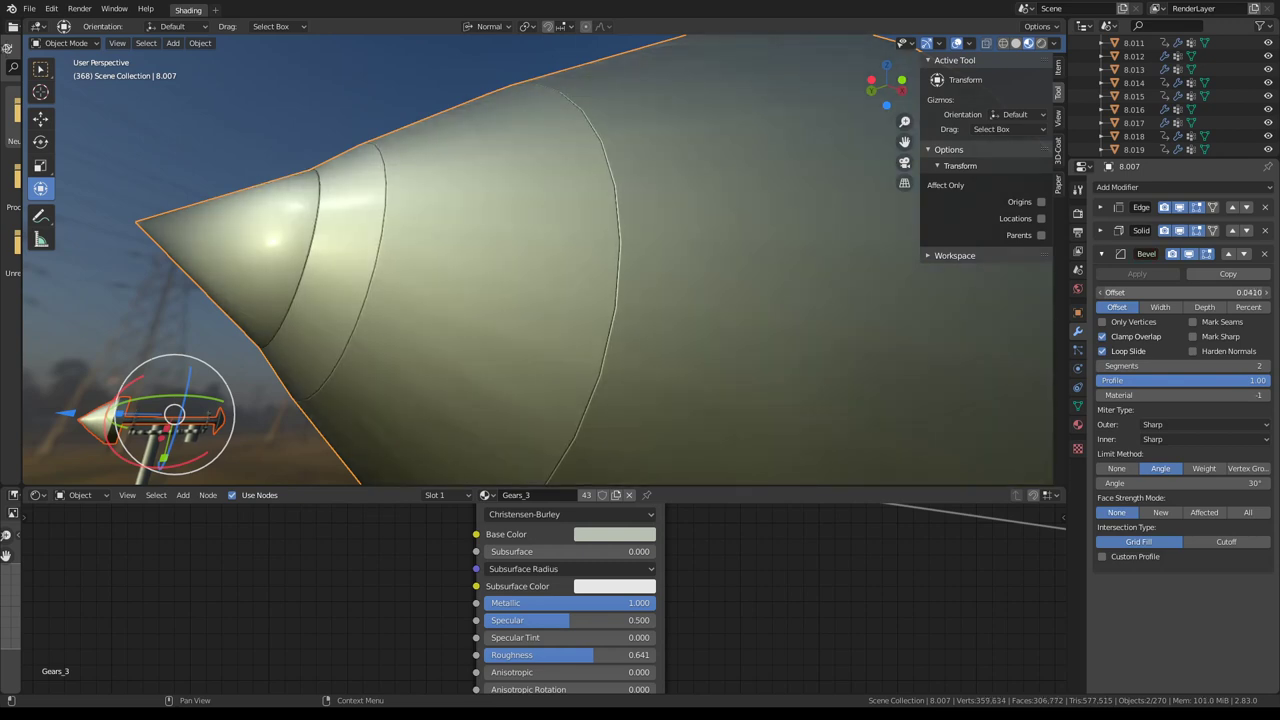
{"action": "left_click_drag", "start_coordinate": [1180, 292], "coordinate": [1170, 292]}
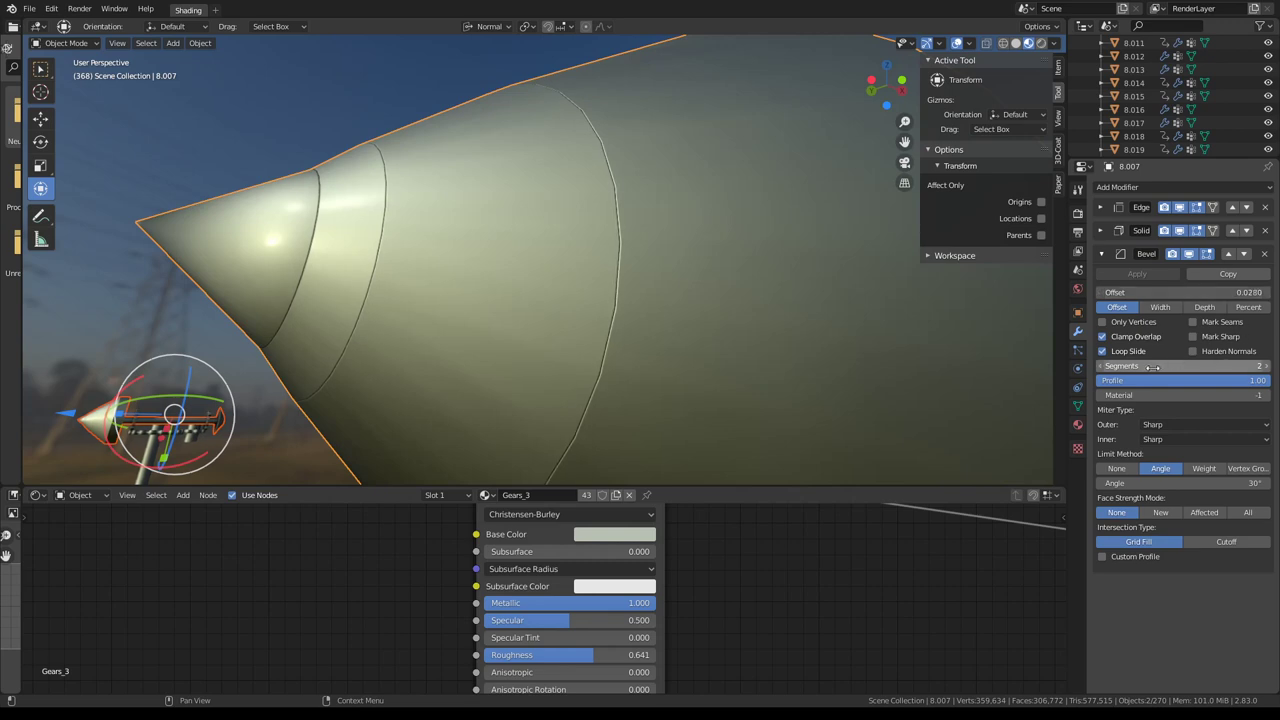
{"action": "left_click", "coordinate": [1122, 258]}
Set the cone's Solidify thickness to about 0.147.
{"action": "mouse_move", "coordinate": [760, 220]}
{"action": "middle_mouse_down"}
{"action": "mouse_move", "coordinate": [428, 214]}
{"action": "mouse_move", "coordinate": [514, 213]}
{"action": "middle_mouse_up"}
{"action": "scroll", "coordinate": [515, 214], "scroll_direction": "up", "scroll_amount": 3}
{"action": "scroll", "coordinate": [515, 214], "scroll_direction": "up", "scroll_amount": 3}
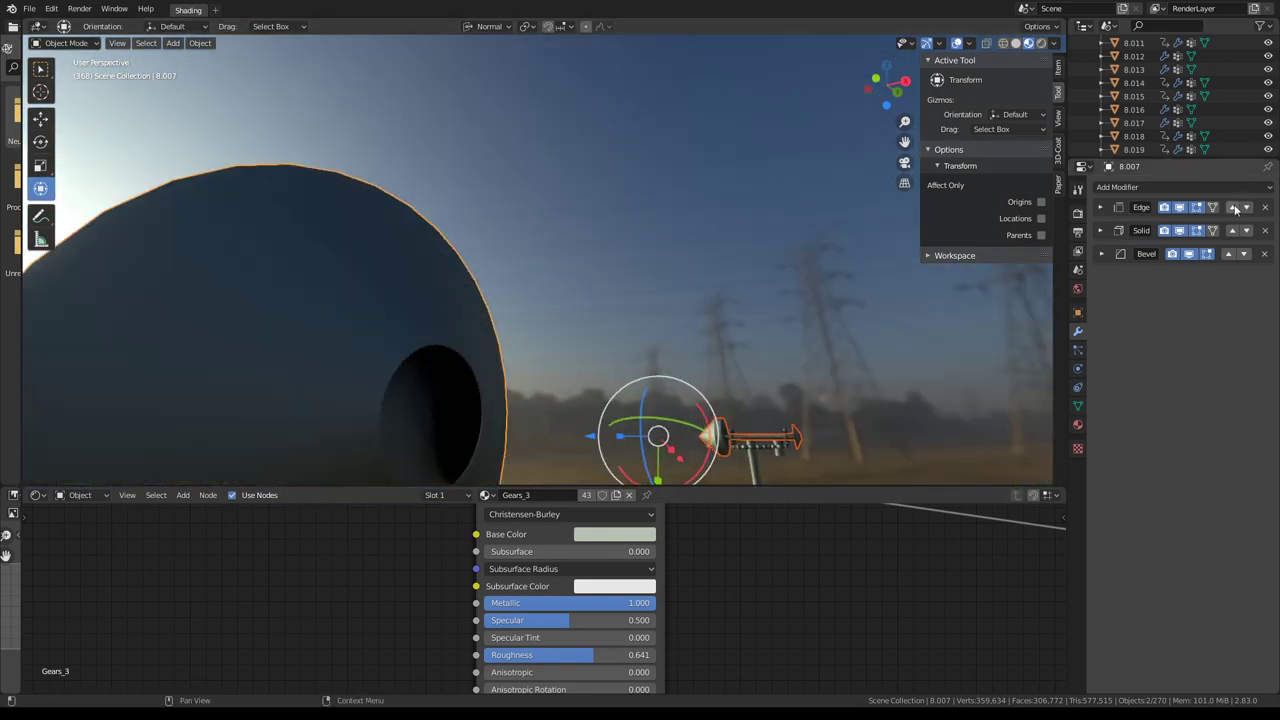
{"action": "mouse_move", "coordinate": [760, 290]}
{"action": "middle_mouse_down"}
{"action": "mouse_move", "coordinate": [628, 297]}
{"action": "mouse_move", "coordinate": [551, 337]}
{"action": "mouse_move", "coordinate": [603, 297]}
{"action": "mouse_move", "coordinate": [547, 343]}
{"action": "mouse_move", "coordinate": [687, 262]}
{"action": "mouse_move", "coordinate": [793, 246]}
{"action": "mouse_move", "coordinate": [671, 272]}
{"action": "mouse_move", "coordinate": [688, 188]}
{"action": "mouse_move", "coordinate": [666, 323]}
{"action": "mouse_move", "coordinate": [771, 303]}
{"action": "middle_mouse_up"}
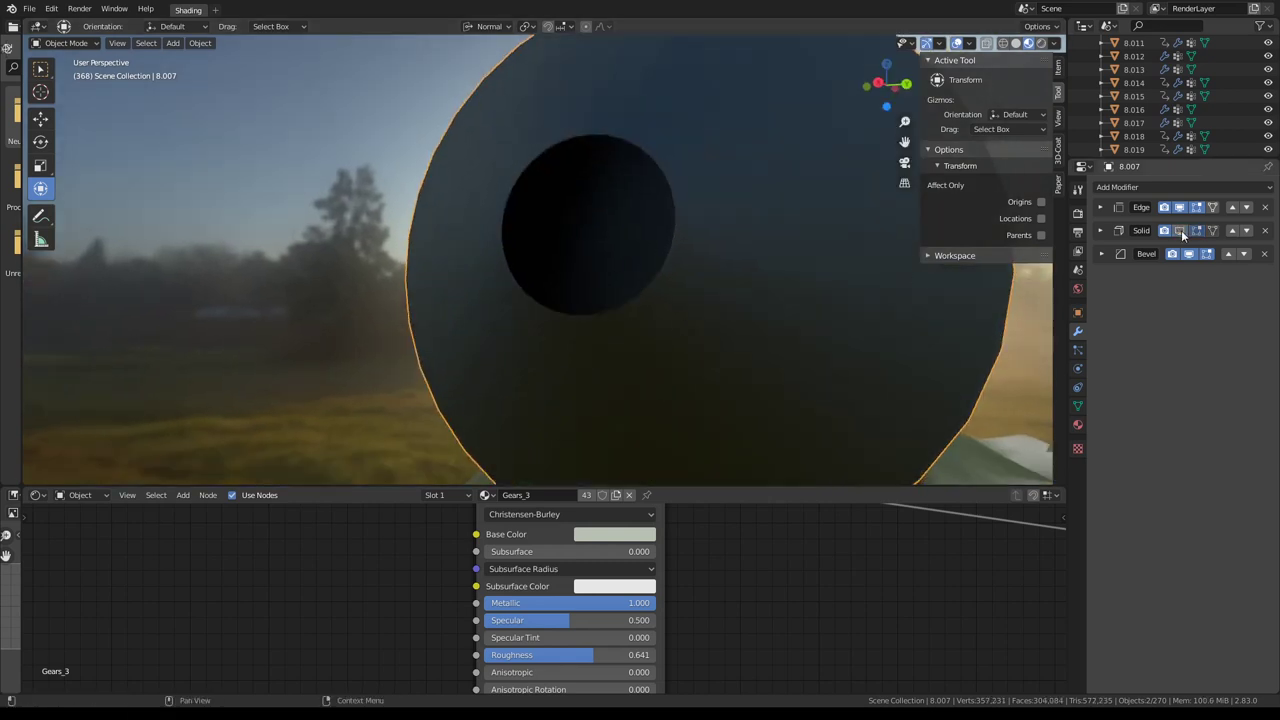
{"action": "left_click", "coordinate": [1101, 230]}
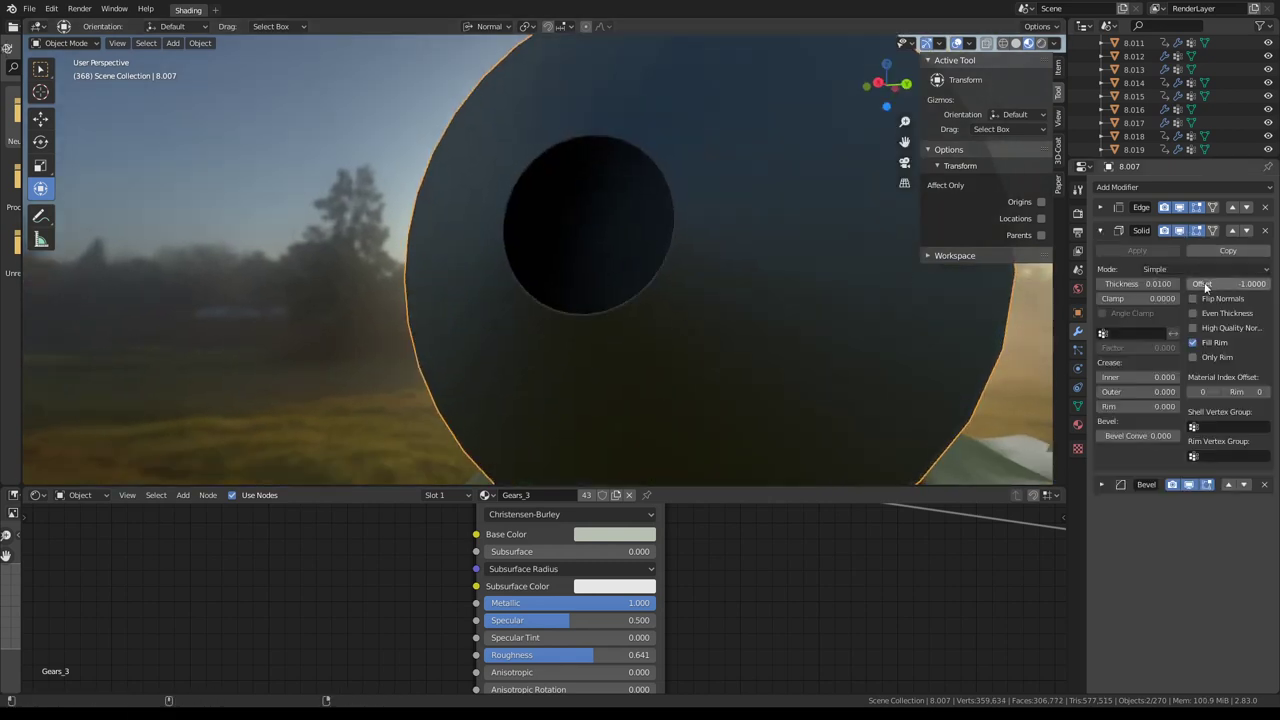
{"action": "mouse_move", "coordinate": [1136, 283]}
{"action": "left_mouse_down"}
{"action": "mouse_move", "coordinate": [1160, 283]}
{"action": "mouse_move", "coordinate": [1120, 283]}
{"action": "left_mouse_up"}
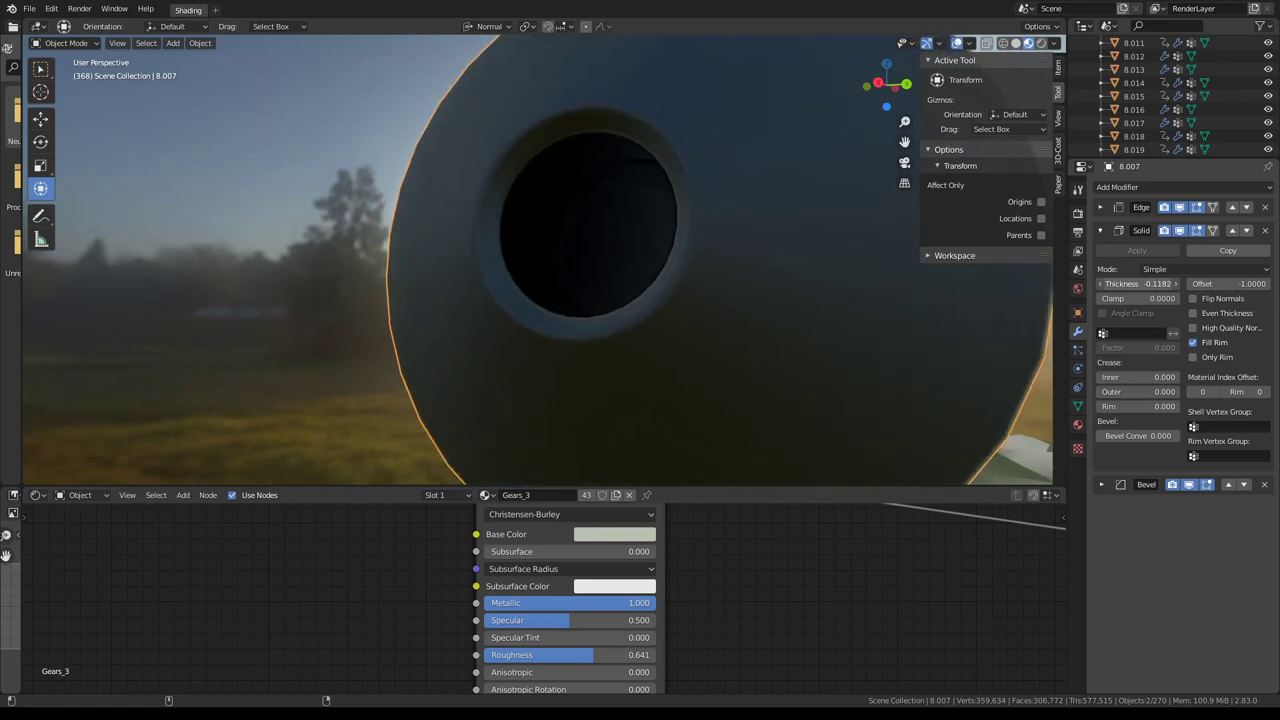
{"action": "scroll", "coordinate": [638, 268], "scroll_direction": "down", "scroll_amount": 3}
{"action": "middle_click_drag", "start_coordinate": [638, 268], "coordinate": [706, 277]}
{"action": "mouse_move", "coordinate": [532, 278]}
{"action": "middle_mouse_down"}
{"action": "mouse_move", "coordinate": [638, 289]}
{"action": "mouse_move", "coordinate": [670, 259]}
{"action": "mouse_move", "coordinate": [763, 258]}
{"action": "middle_mouse_up"}
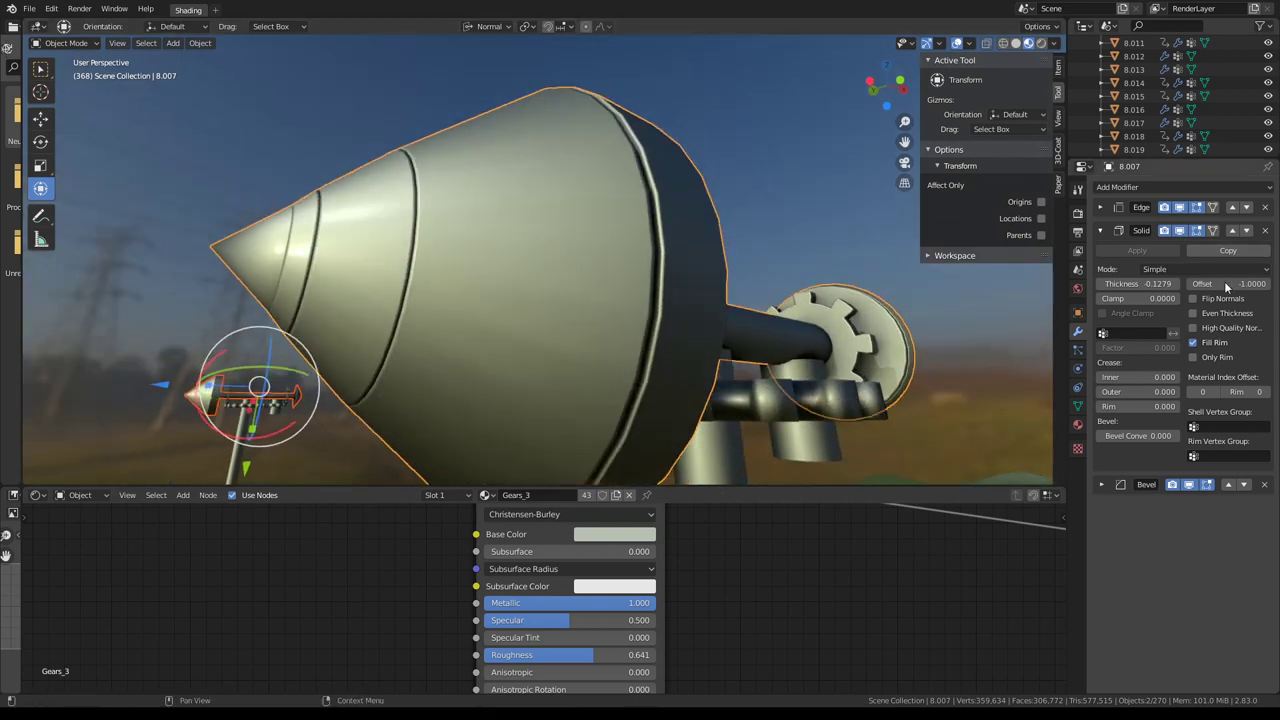
{"action": "mouse_move", "coordinate": [1140, 283]}
{"action": "left_mouse_down"}
{"action": "mouse_move", "coordinate": [1110, 283]}
{"action": "mouse_move", "coordinate": [1176, 283]}
{"action": "left_mouse_up"}
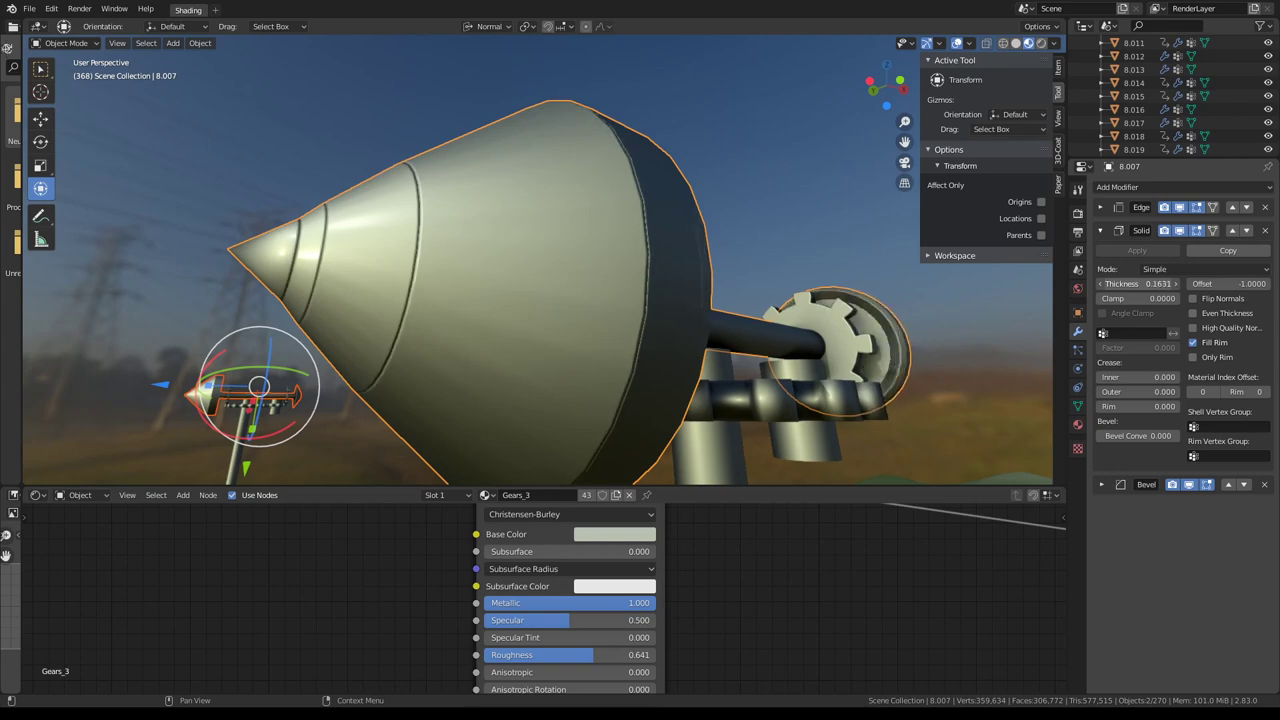
{"action": "left_click_drag", "start_coordinate": [1176, 283], "coordinate": [1168, 283]}
{"action": "mouse_move", "coordinate": [800, 255]}
{"action": "middle_mouse_down"}
{"action": "mouse_move", "coordinate": [815, 241]}
{"action": "mouse_move", "coordinate": [783, 266]}
{"action": "mouse_move", "coordinate": [856, 300]}
{"action": "mouse_move", "coordinate": [956, 275]}
{"action": "mouse_move", "coordinate": [956, 220]}
{"action": "mouse_move", "coordinate": [925, 222]}
{"action": "middle_mouse_up"}
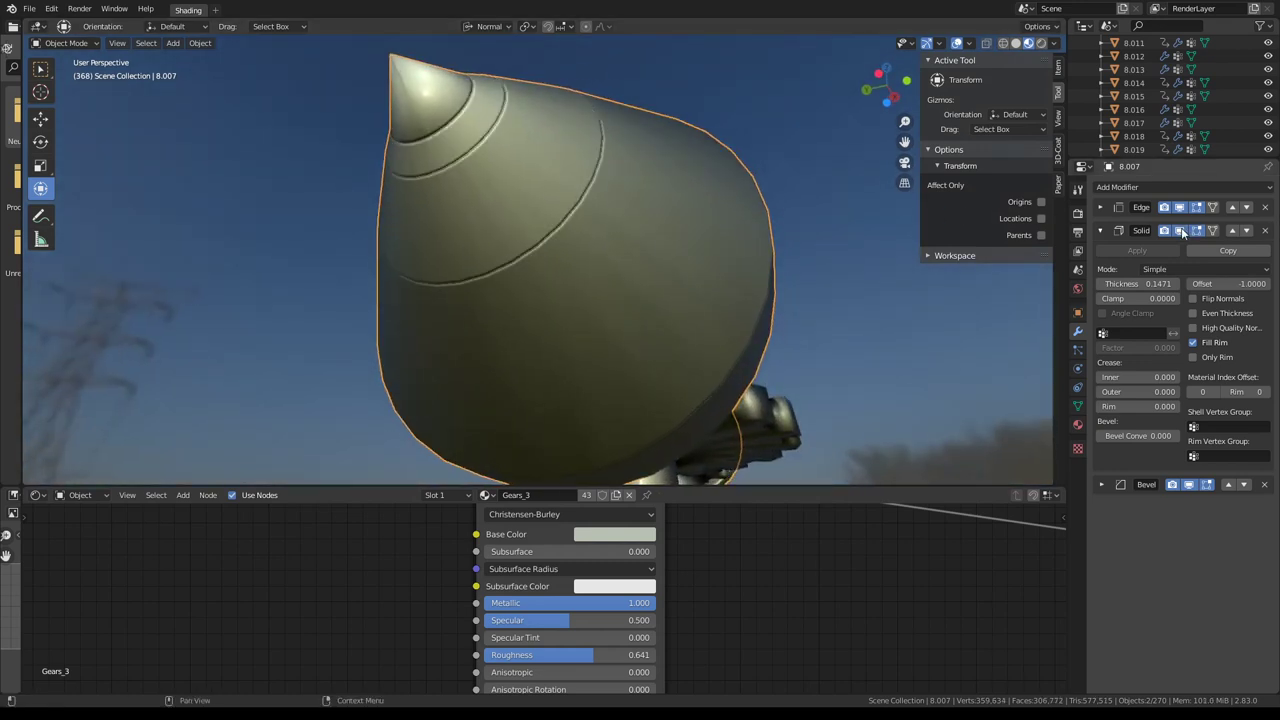
{"action": "left_click", "coordinate": [1104, 230]}
Widen the cone's Bevel offset to 0.0559.
{"action": "left_click", "coordinate": [1190, 254]}
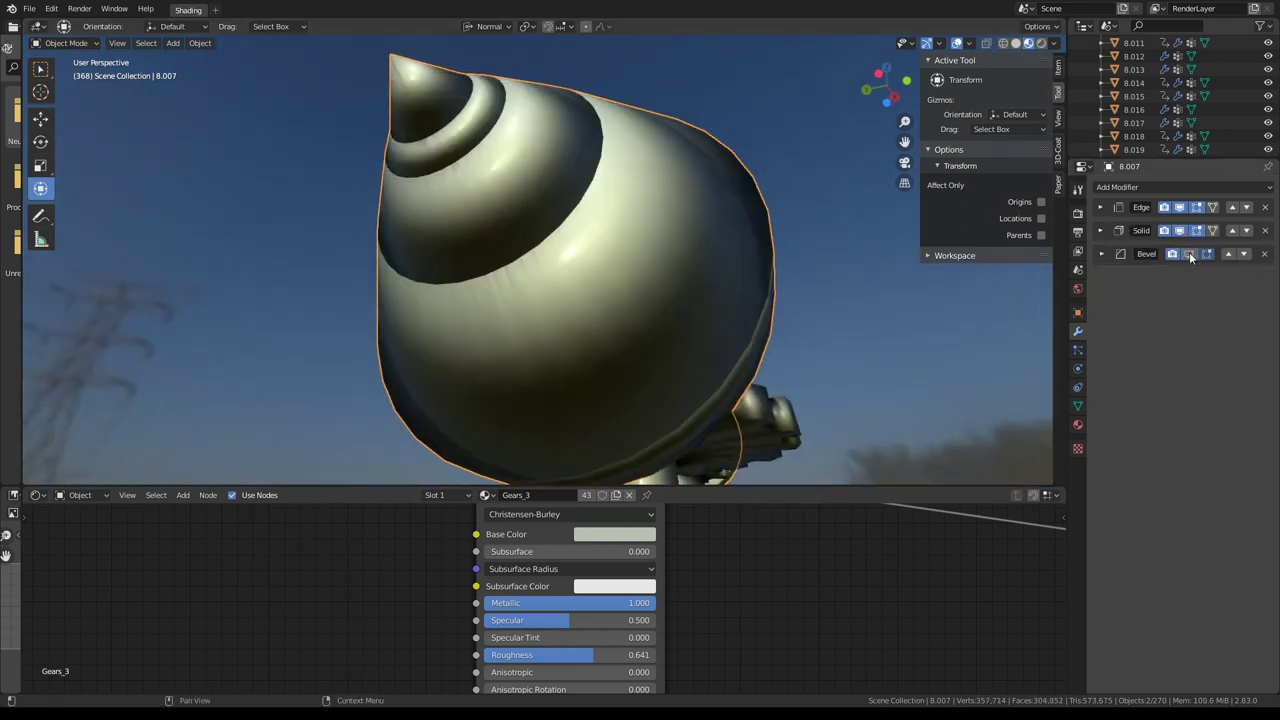
{"action": "left_click", "coordinate": [1100, 254]}
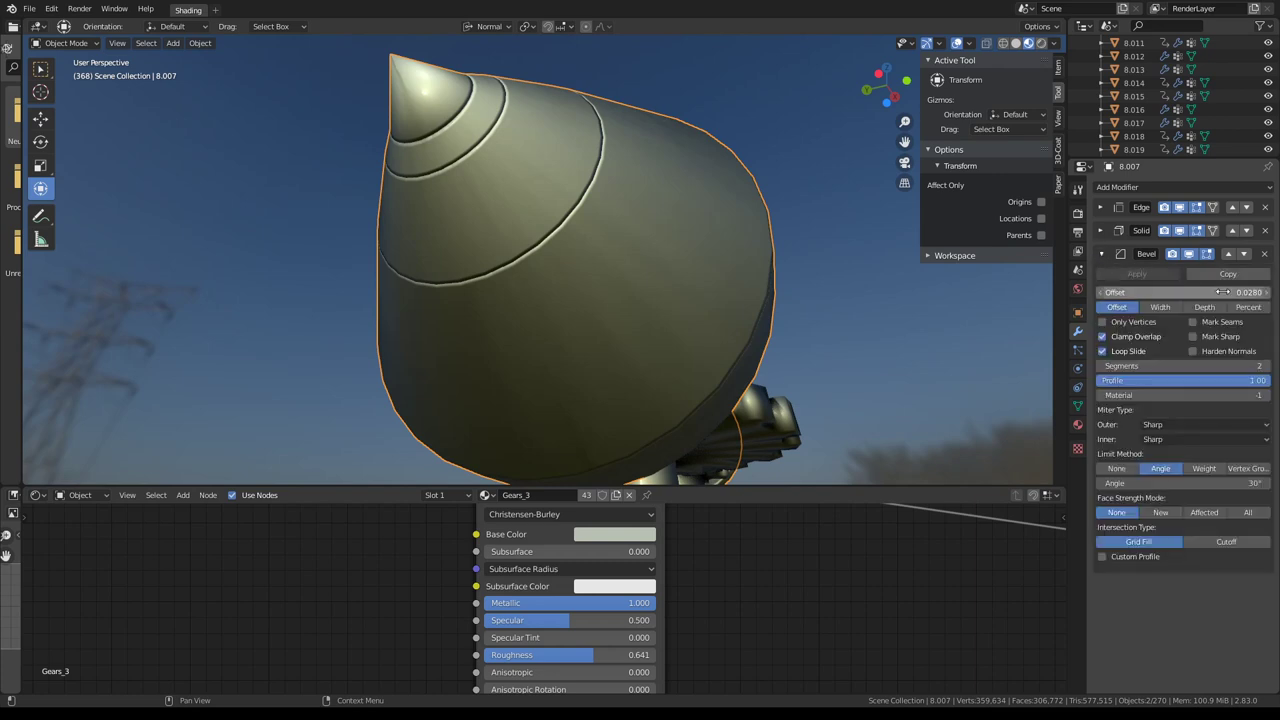
{"action": "mouse_move", "coordinate": [1180, 292]}
{"action": "left_mouse_down"}
{"action": "mouse_move", "coordinate": [1230, 292]}
{"action": "mouse_move", "coordinate": [1150, 292]}
{"action": "mouse_move", "coordinate": [1232, 292]}
{"action": "left_mouse_up"}
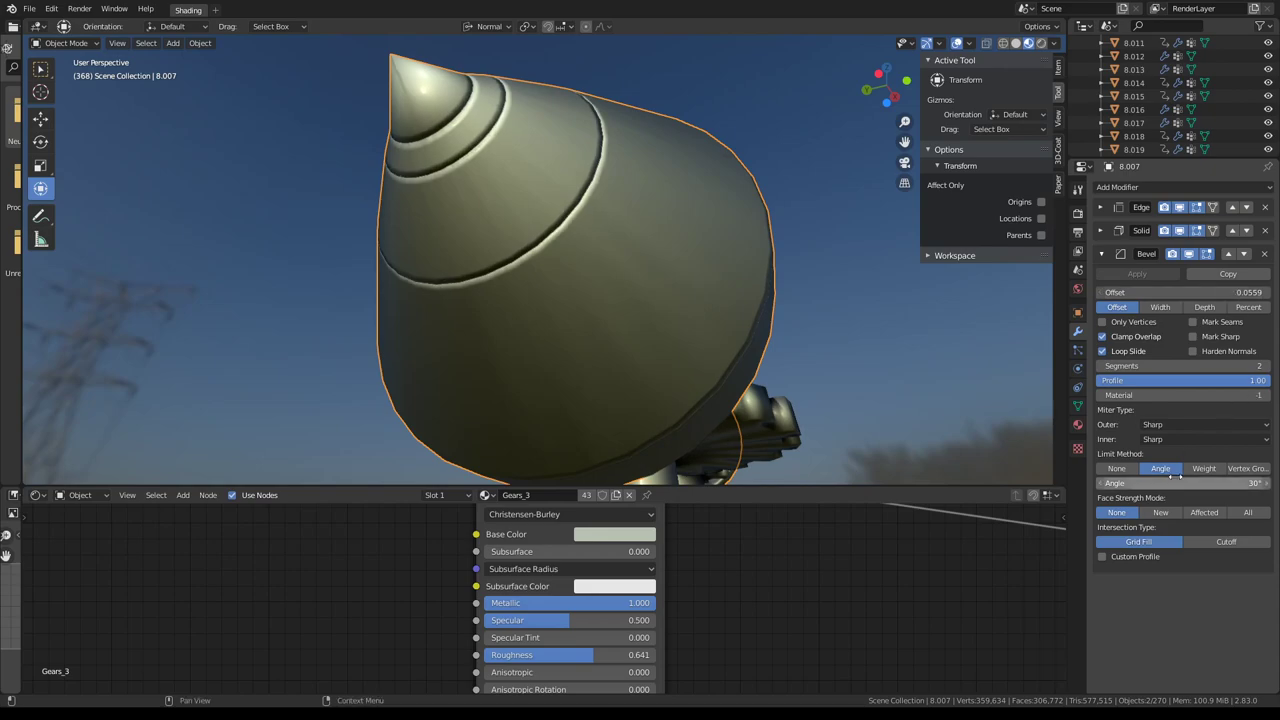
{"action": "mouse_move", "coordinate": [667, 254]}
{"action": "middle_mouse_down"}
{"action": "mouse_move", "coordinate": [477, 277]}
{"action": "mouse_move", "coordinate": [551, 300]}
{"action": "mouse_move", "coordinate": [740, 317]}
{"action": "mouse_move", "coordinate": [450, 298]}
{"action": "mouse_move", "coordinate": [868, 240]}
{"action": "mouse_move", "coordinate": [600, 265]}
{"action": "mouse_move", "coordinate": [763, 251]}
{"action": "mouse_move", "coordinate": [659, 287]}
{"action": "mouse_move", "coordinate": [688, 356]}
{"action": "mouse_move", "coordinate": [687, 272]}
{"action": "mouse_move", "coordinate": [659, 212]}
{"action": "mouse_move", "coordinate": [518, 228]}
{"action": "mouse_move", "coordinate": [514, 291]}
{"action": "middle_mouse_up"}
Link modifiers between the cone and the windmill object via Ctrl+L > Modifiers.
{"action": "left_click", "coordinate": [514, 291]}
{"action": "left_click", "coordinate": [875, 225], "text": "shift"}
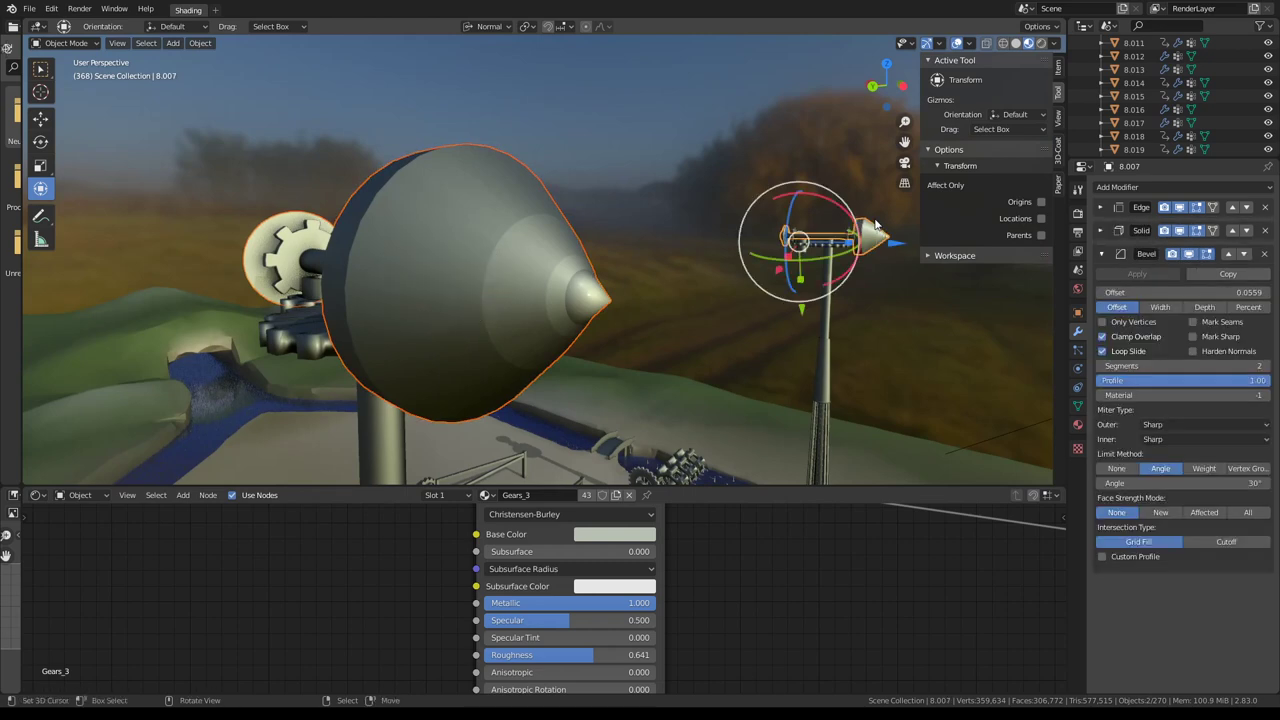
{"action": "key", "text": "ctrl+l"}
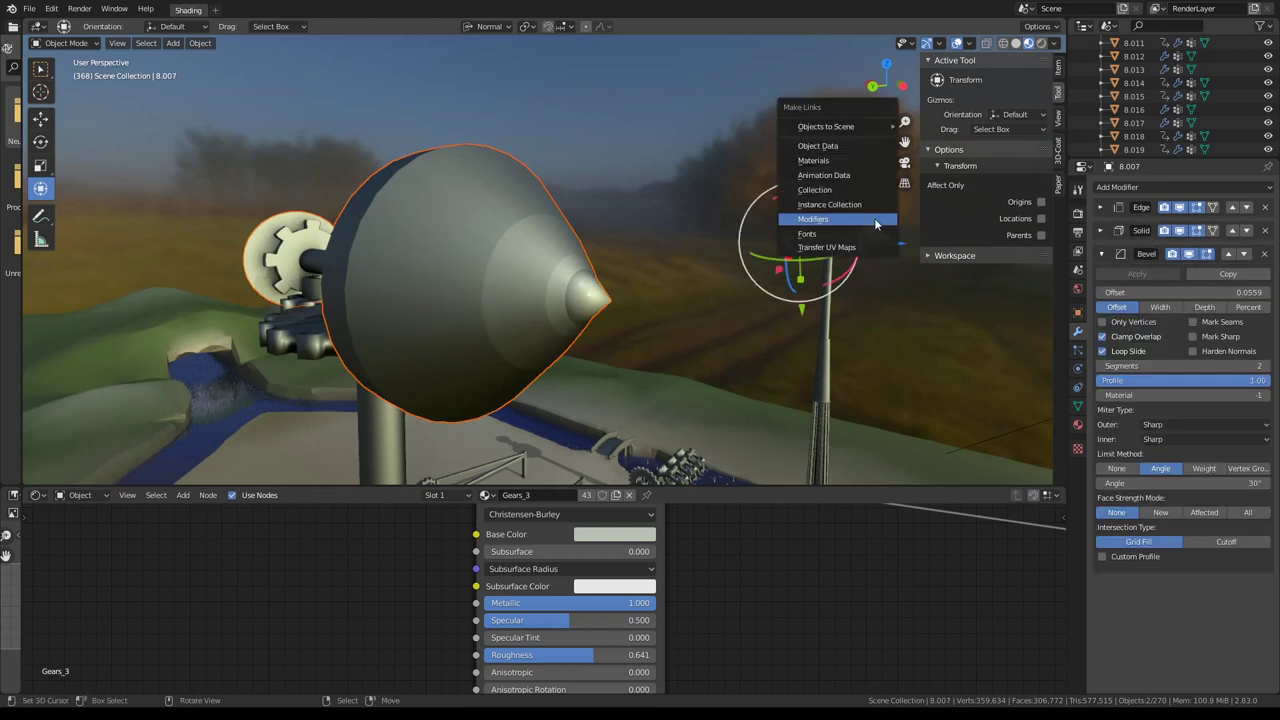
{"action": "left_click", "coordinate": [875, 220]}
{"action": "mouse_move", "coordinate": [862, 234]}
{"action": "middle_mouse_down"}
{"action": "mouse_move", "coordinate": [638, 244]}
{"action": "mouse_move", "coordinate": [665, 211]}
{"action": "mouse_move", "coordinate": [722, 246]}
{"action": "mouse_move", "coordinate": [686, 271]}
{"action": "mouse_move", "coordinate": [723, 278]}
{"action": "mouse_move", "coordinate": [497, 287]}
{"action": "mouse_move", "coordinate": [462, 254]}
{"action": "mouse_move", "coordinate": [326, 225]}
{"action": "mouse_move", "coordinate": [749, 276]}
{"action": "mouse_move", "coordinate": [690, 261]}
{"action": "mouse_move", "coordinate": [514, 277]}
{"action": "mouse_move", "coordinate": [684, 265]}
{"action": "mouse_move", "coordinate": [535, 234]}
{"action": "mouse_move", "coordinate": [557, 226]}
{"action": "mouse_move", "coordinate": [524, 235]}
{"action": "mouse_move", "coordinate": [540, 232]}
{"action": "middle_mouse_up"}
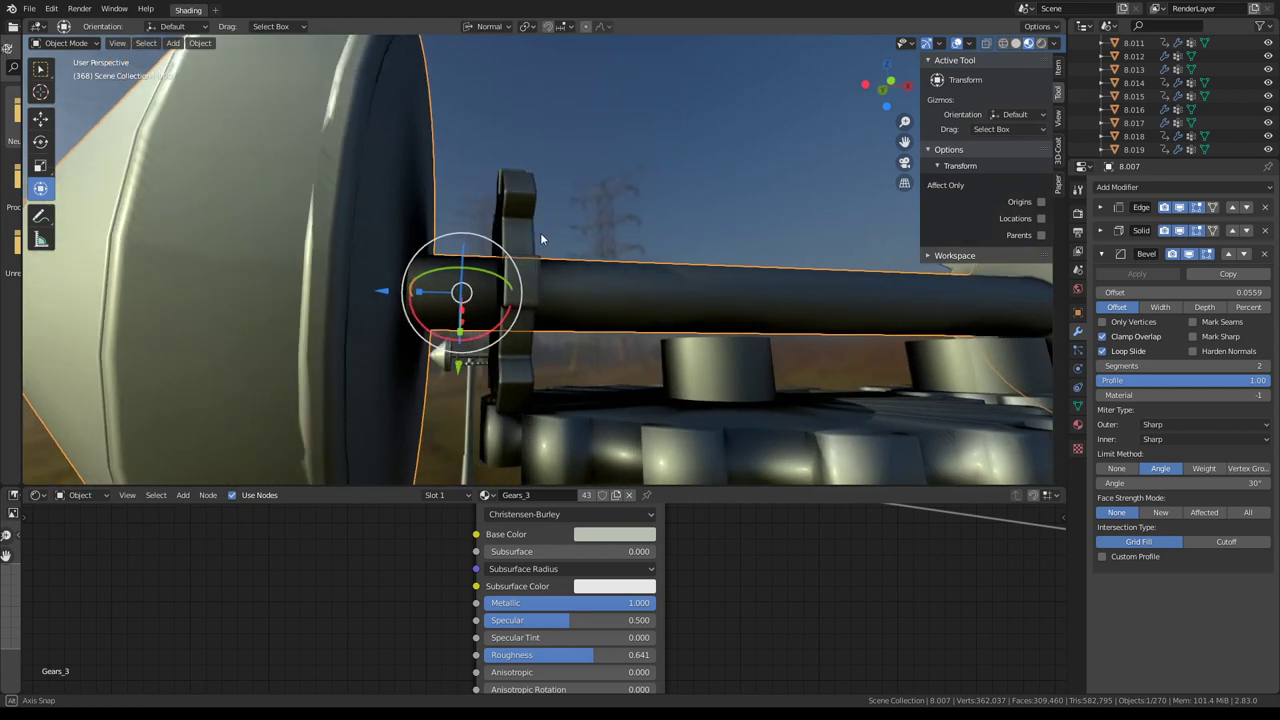
Set object 8.007's Solidify to 0.1481 thickness with its offset flipped from -1 to 1.
{"action": "left_click", "coordinate": [1181, 231]}
{"action": "left_click", "coordinate": [1181, 231]}
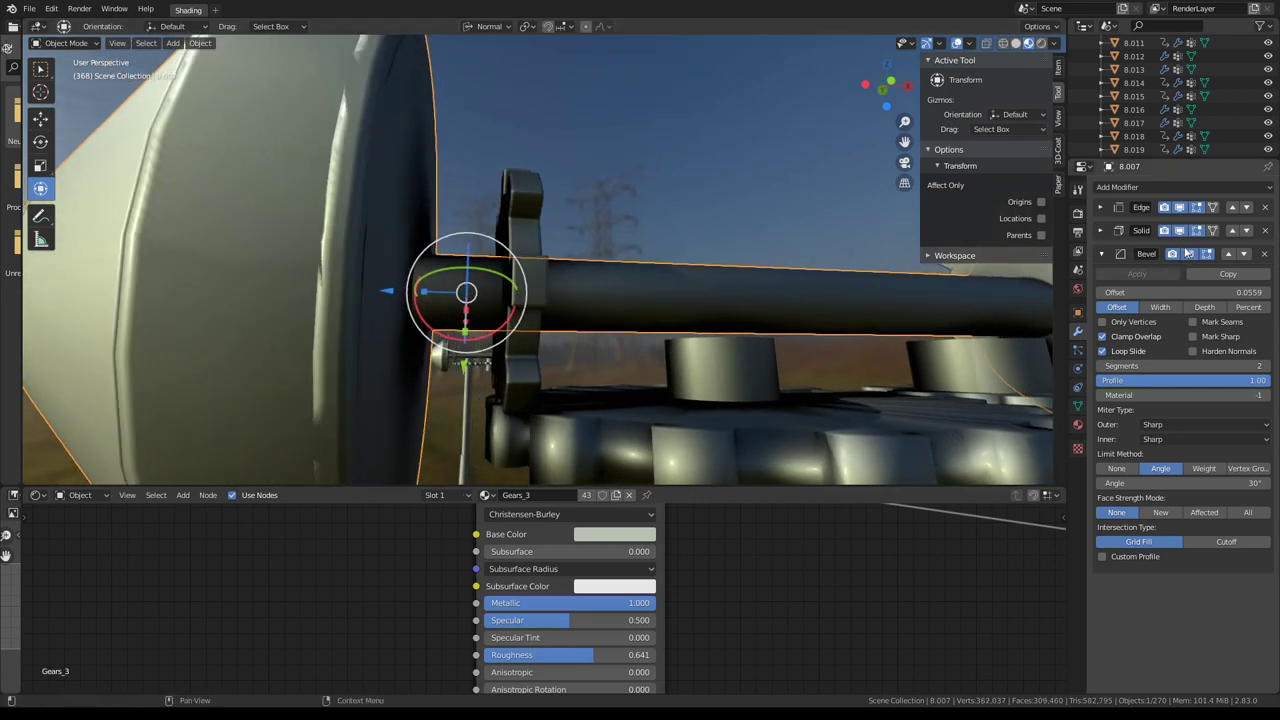
{"action": "left_click", "coordinate": [1113, 252]}
{"action": "left_click", "coordinate": [1100, 231]}
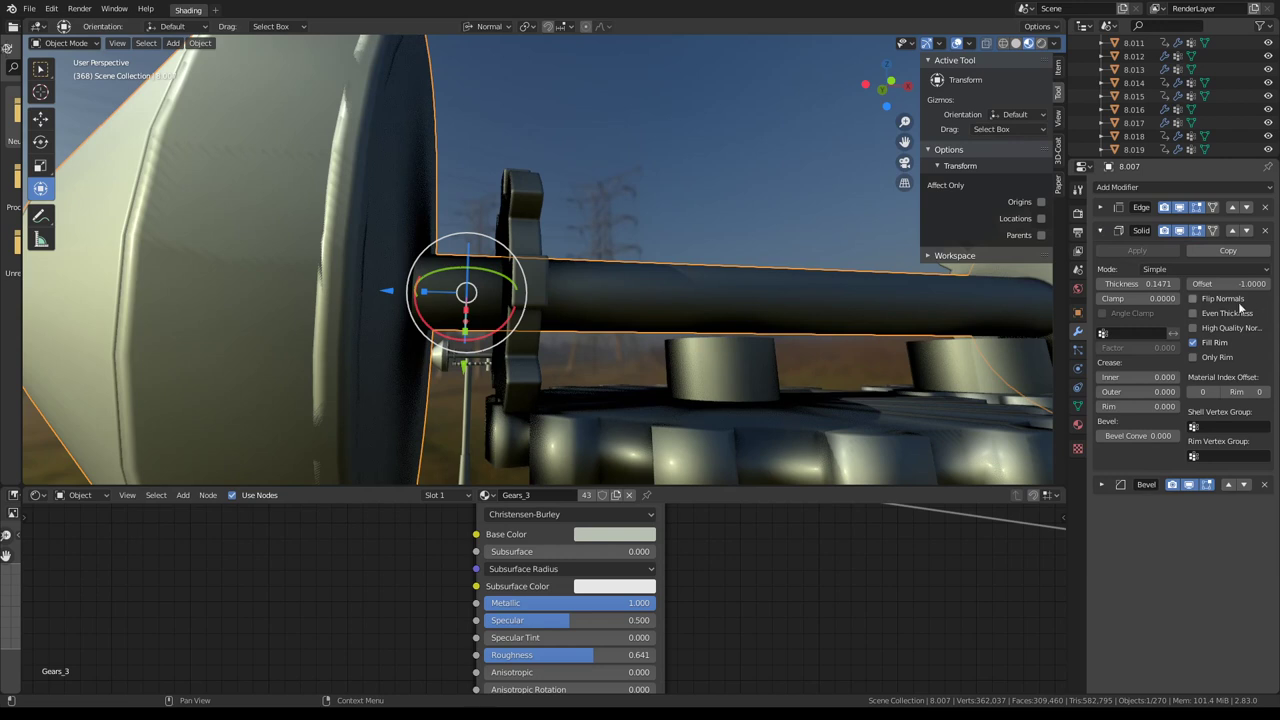
{"action": "mouse_move", "coordinate": [1140, 284]}
{"action": "left_mouse_down"}
{"action": "mouse_move", "coordinate": [1075, 284]}
{"action": "mouse_move", "coordinate": [1174, 284]}
{"action": "mouse_move", "coordinate": [1150, 284]}
{"action": "left_mouse_up"}
{"action": "middle_click_drag", "start_coordinate": [600, 250], "coordinate": [496, 242]}
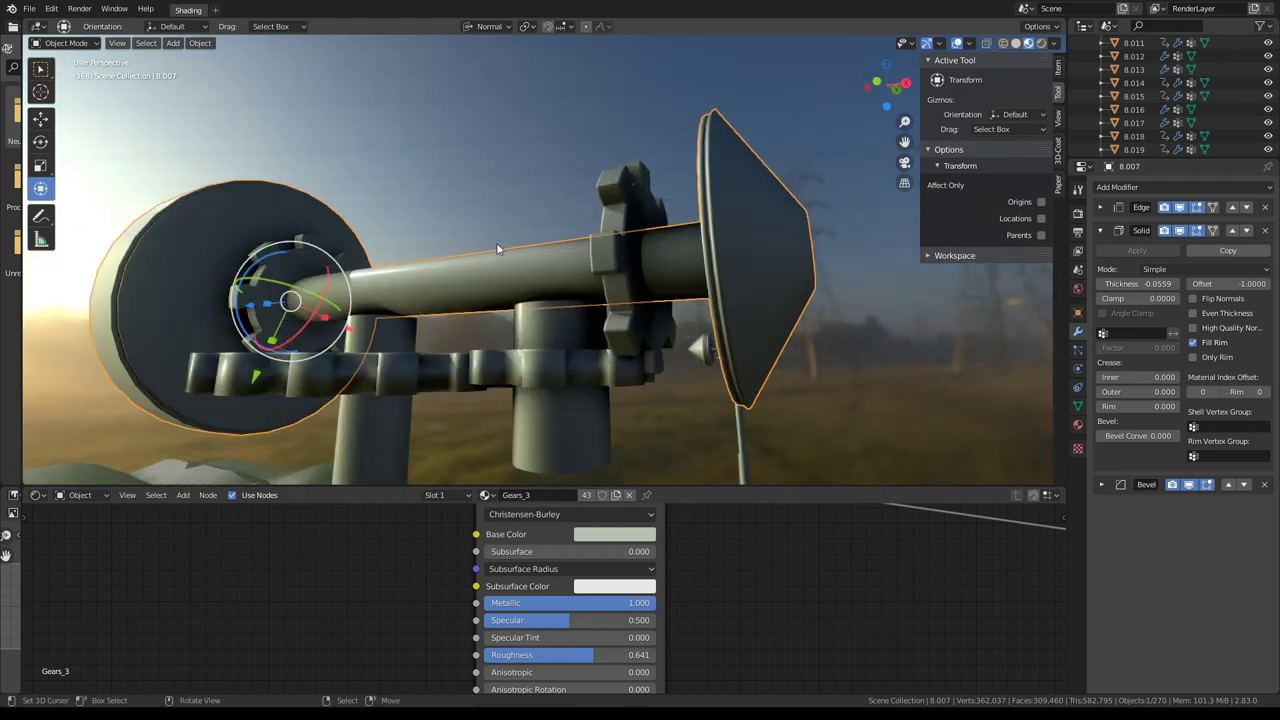
{"action": "left_click", "coordinate": [1182, 231]}
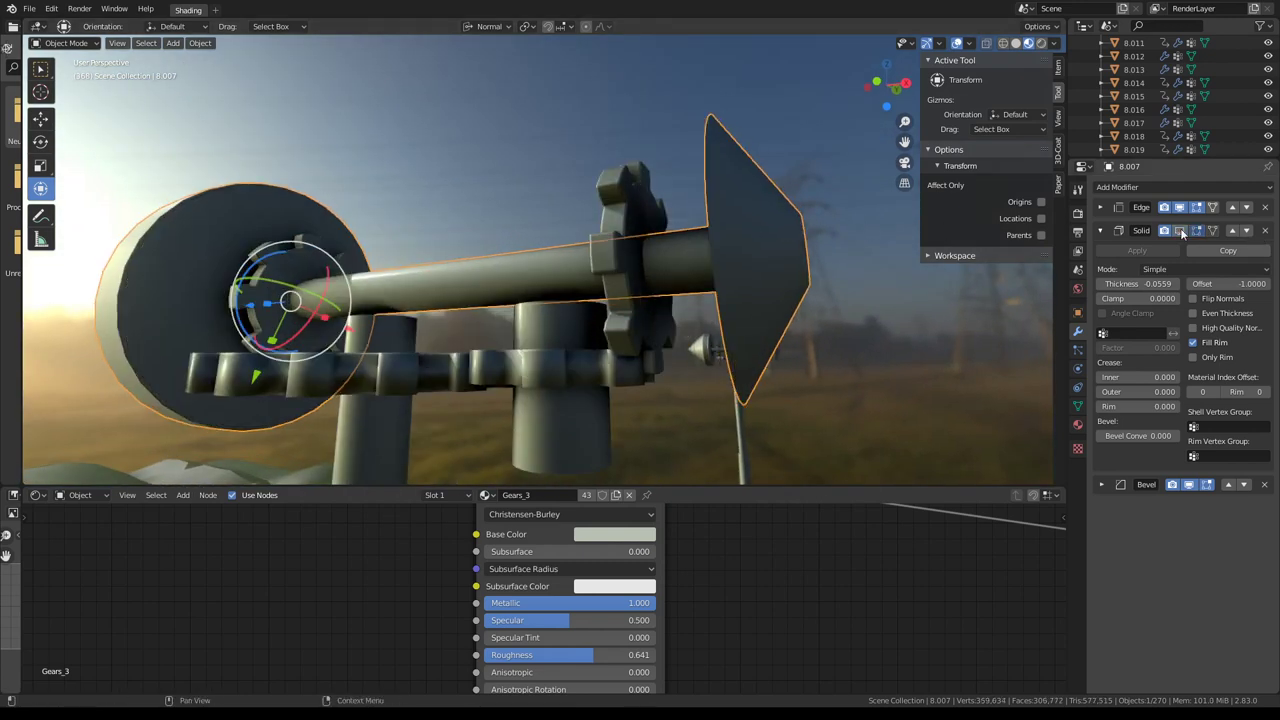
{"action": "left_click", "coordinate": [1182, 232]}
{"action": "left_click_drag", "start_coordinate": [1245, 286], "coordinate": [1275, 286]}
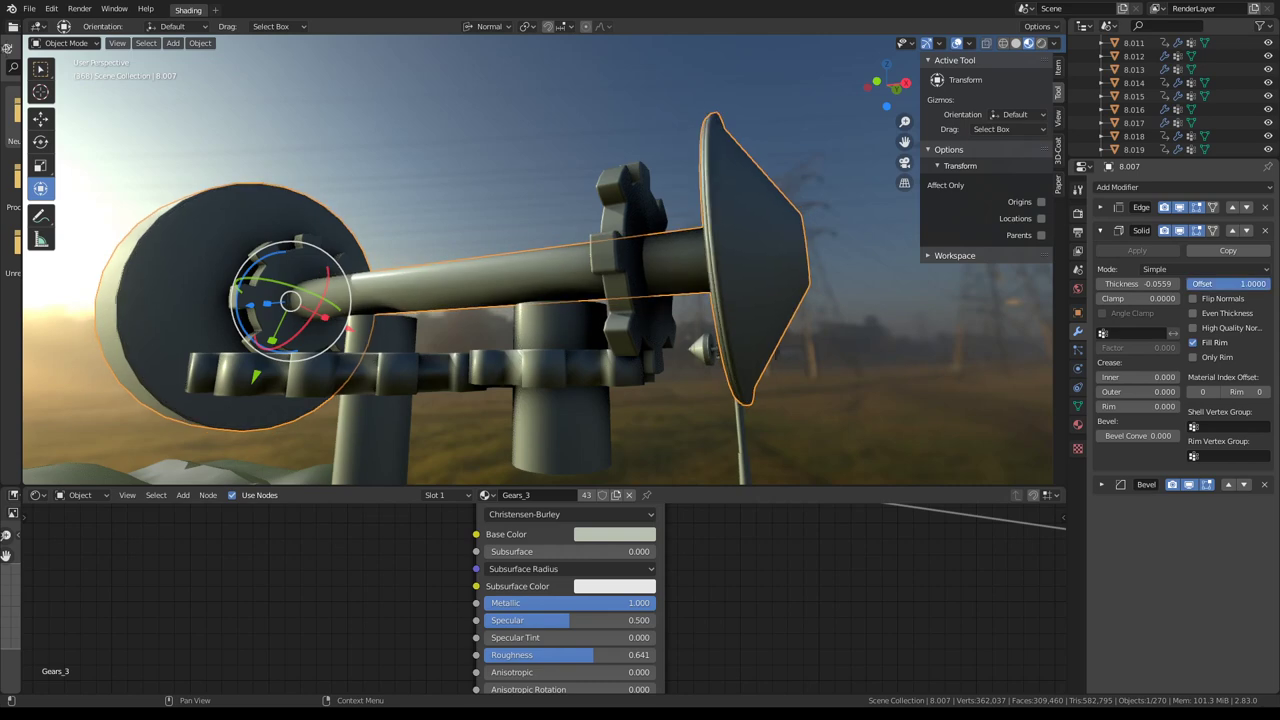
{"action": "middle_click_drag", "start_coordinate": [450, 306], "coordinate": [510, 304]}
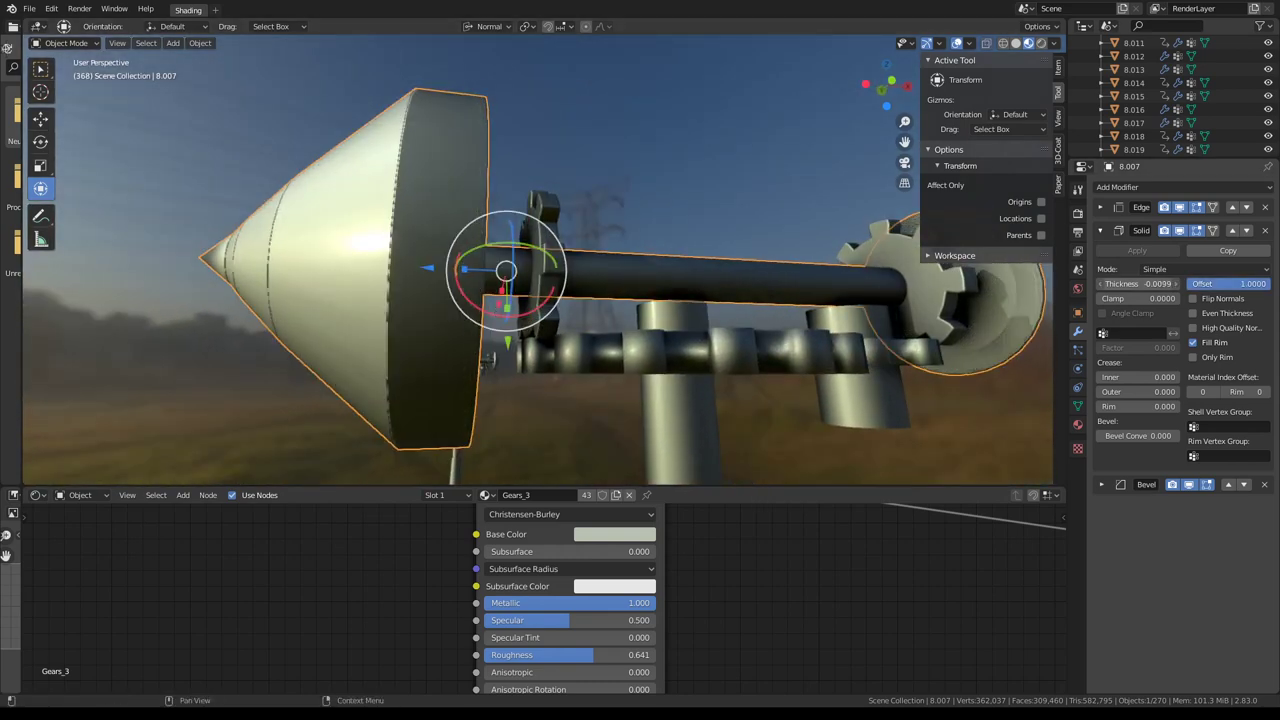
{"action": "left_click_drag", "start_coordinate": [1137, 284], "coordinate": [1192, 284]}
{"action": "mouse_move", "coordinate": [720, 262]}
{"action": "middle_mouse_down"}
{"action": "mouse_move", "coordinate": [775, 259]}
{"action": "mouse_move", "coordinate": [900, 314]}
{"action": "mouse_move", "coordinate": [486, 286]}
{"action": "mouse_move", "coordinate": [710, 257]}
{"action": "mouse_move", "coordinate": [697, 316]}
{"action": "middle_mouse_up"}
Select vertical cylinder 7.003 and set its Solidify thickness to 0.1710.
{"action": "left_click", "coordinate": [686, 266]}
{"action": "key", "text": "Tab"}
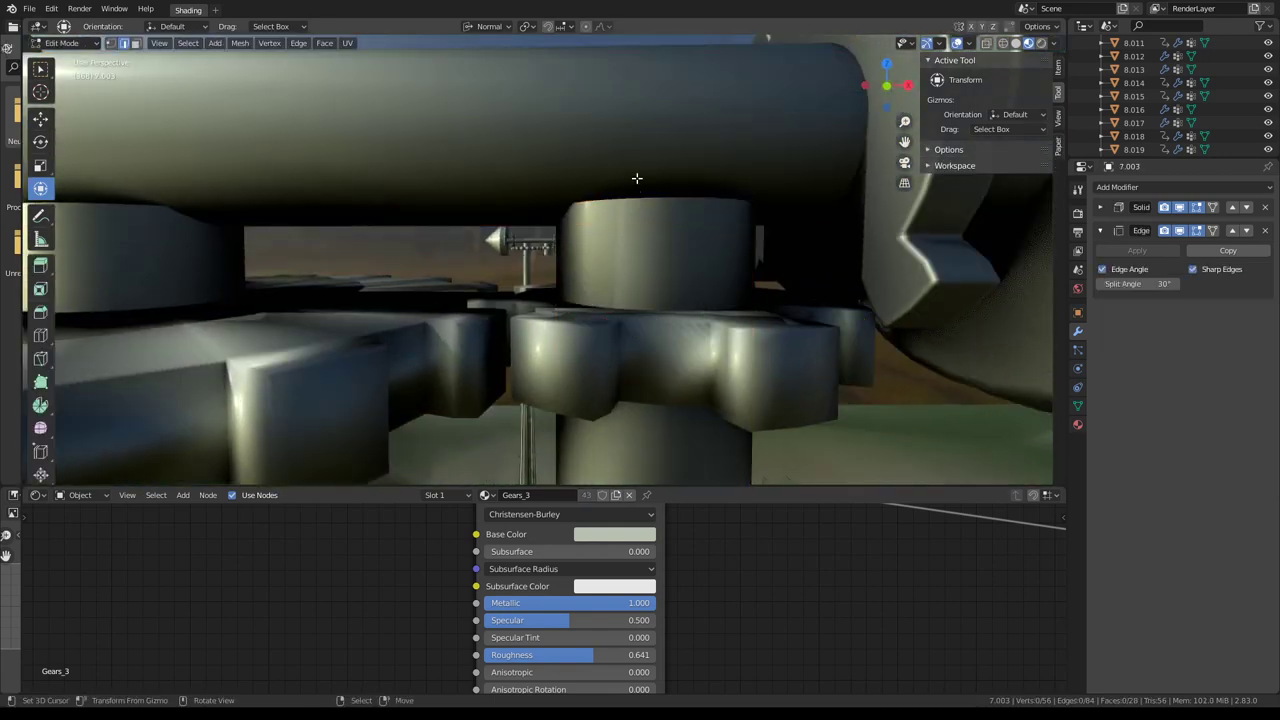
{"action": "middle_click_drag", "start_coordinate": [637, 177], "coordinate": [700, 277]}
{"action": "scroll", "coordinate": [670, 230], "scroll_direction": "down", "scroll_amount": 6}
{"action": "key", "text": "a"}
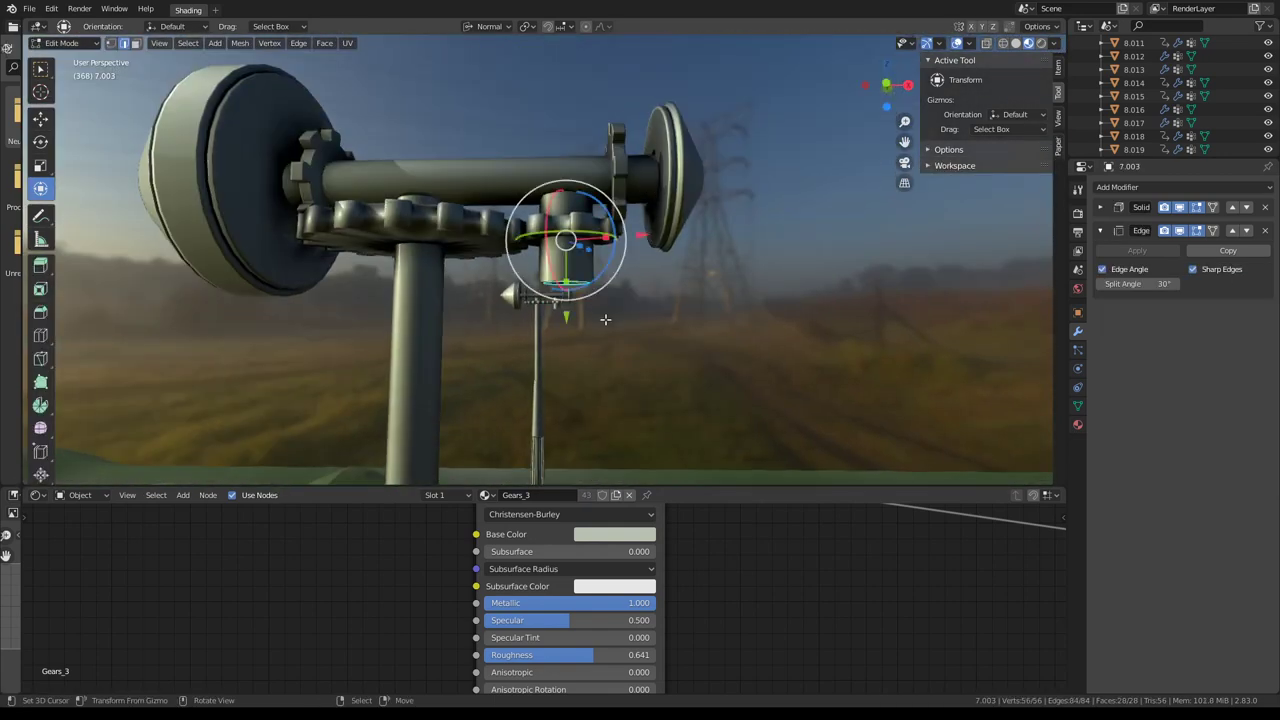
{"action": "key", "text": "Tab"}
{"action": "middle_click_drag", "start_coordinate": [582, 298], "coordinate": [580, 334]}
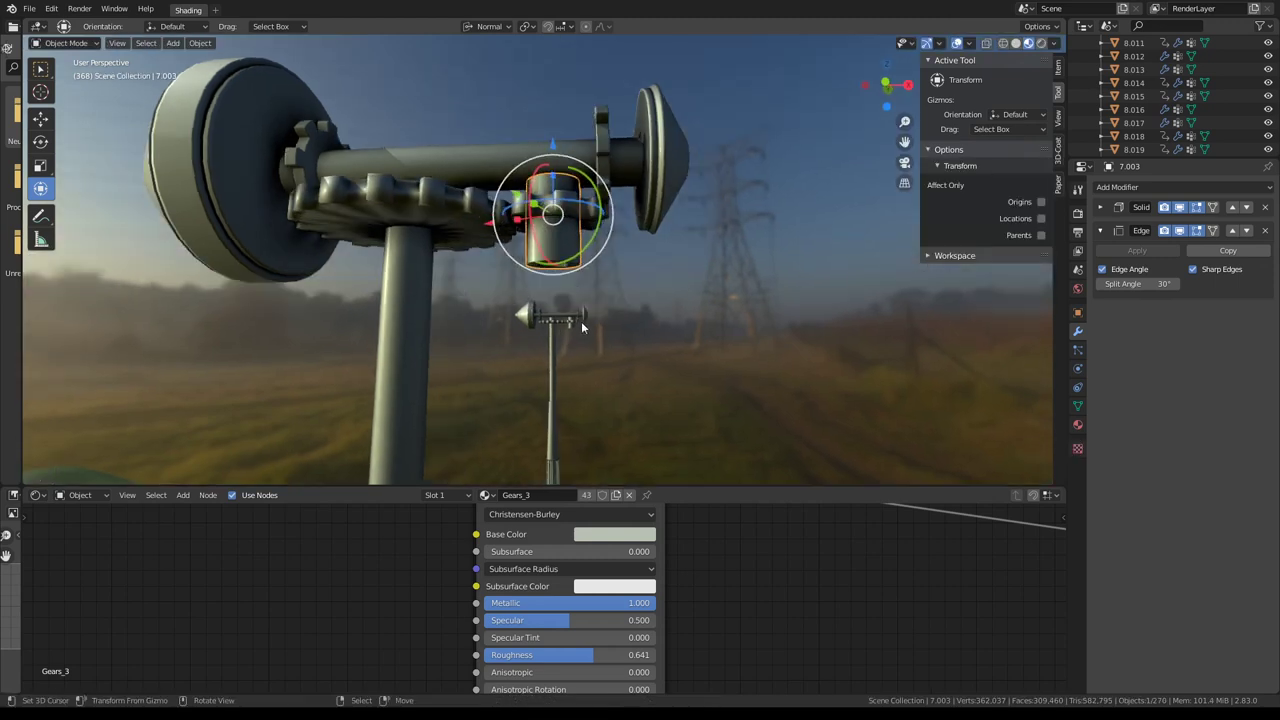
{"action": "left_click", "coordinate": [578, 336]}
{"action": "scroll", "coordinate": [770, 229], "scroll_direction": "up", "scroll_amount": 2}
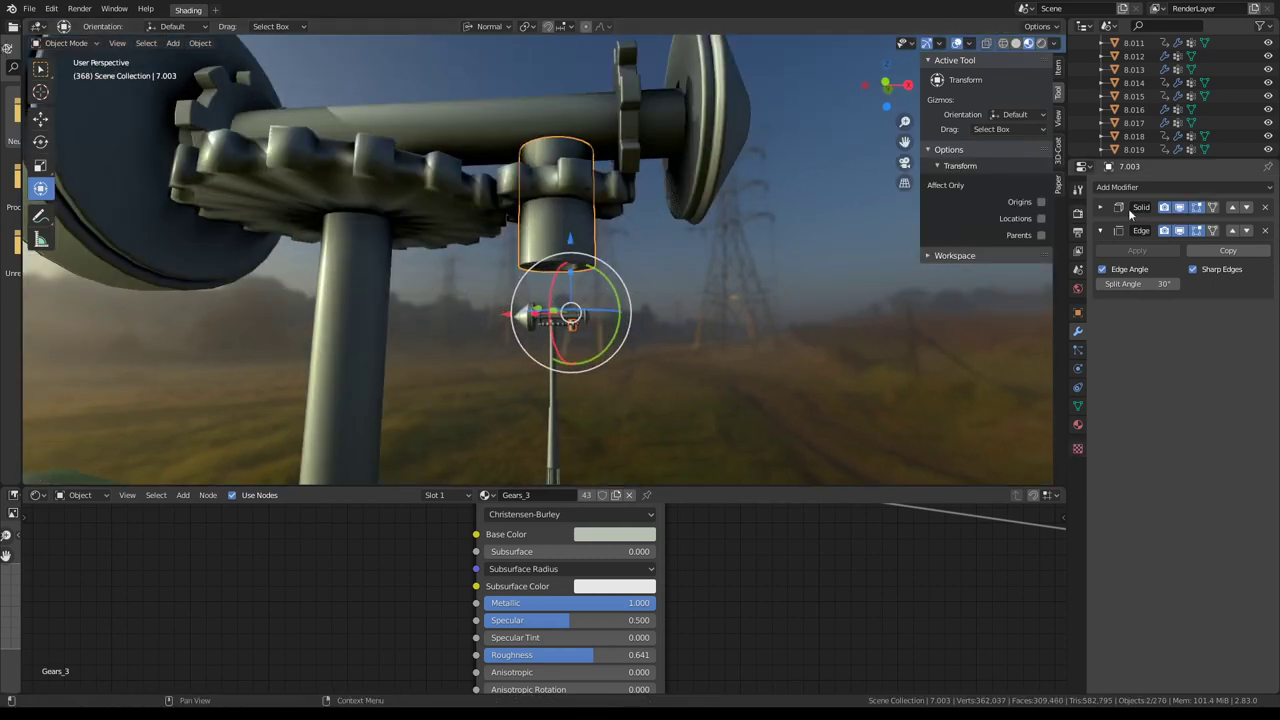
{"action": "left_click", "coordinate": [1099, 207]}
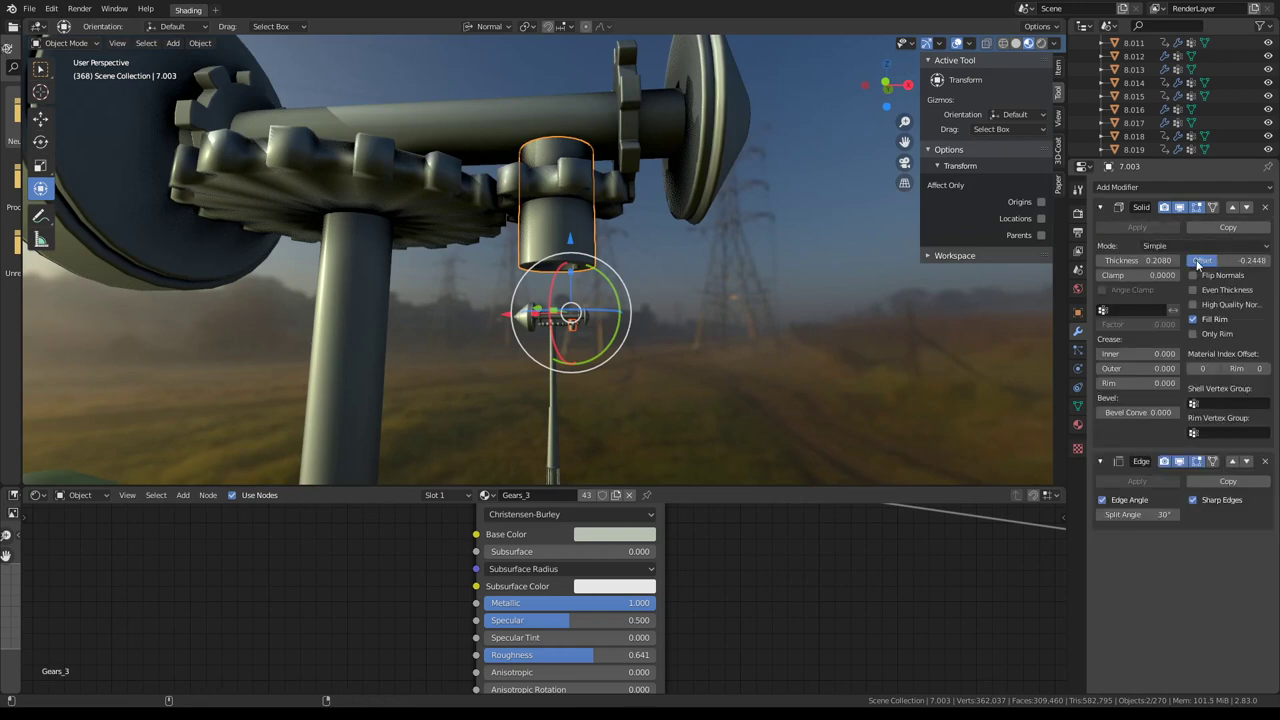
{"action": "left_click_drag", "start_coordinate": [1150, 260], "coordinate": [1166, 260]}
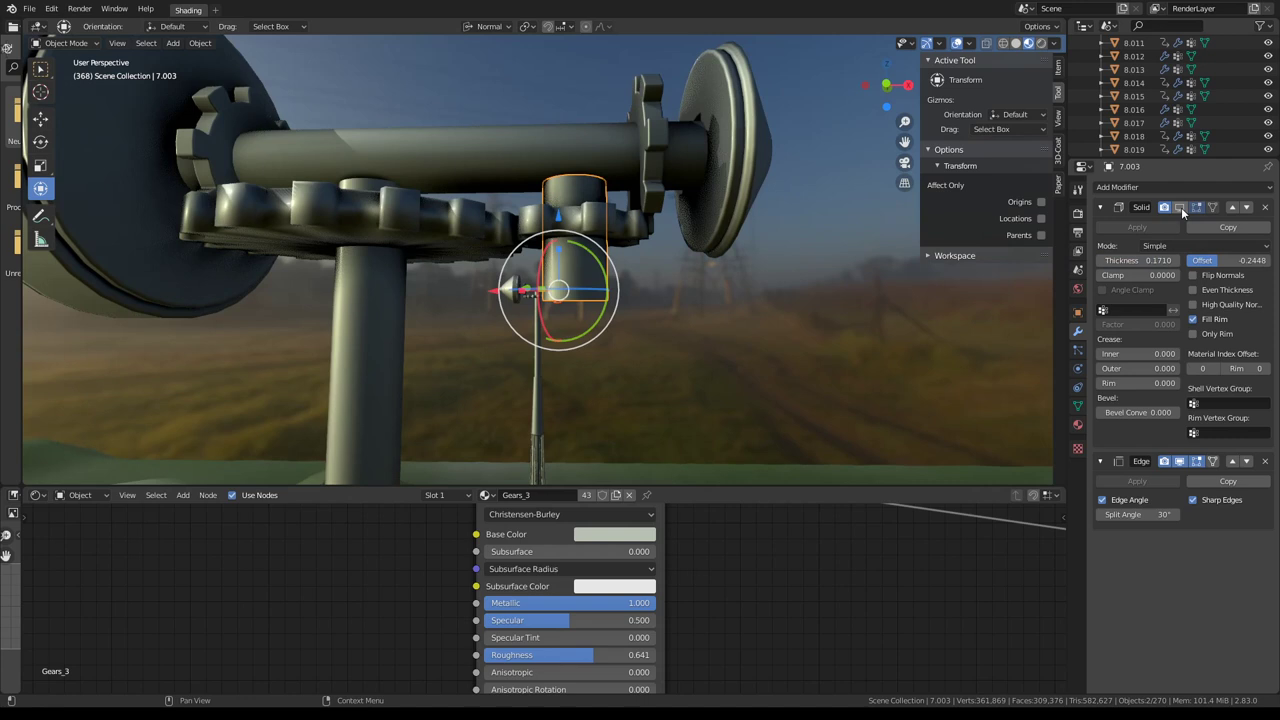
Shift the cylinder's bottom rim slightly along its normals in Edit Mode.
{"action": "left_click", "coordinate": [1181, 207]}
{"action": "key", "text": "Tab"}
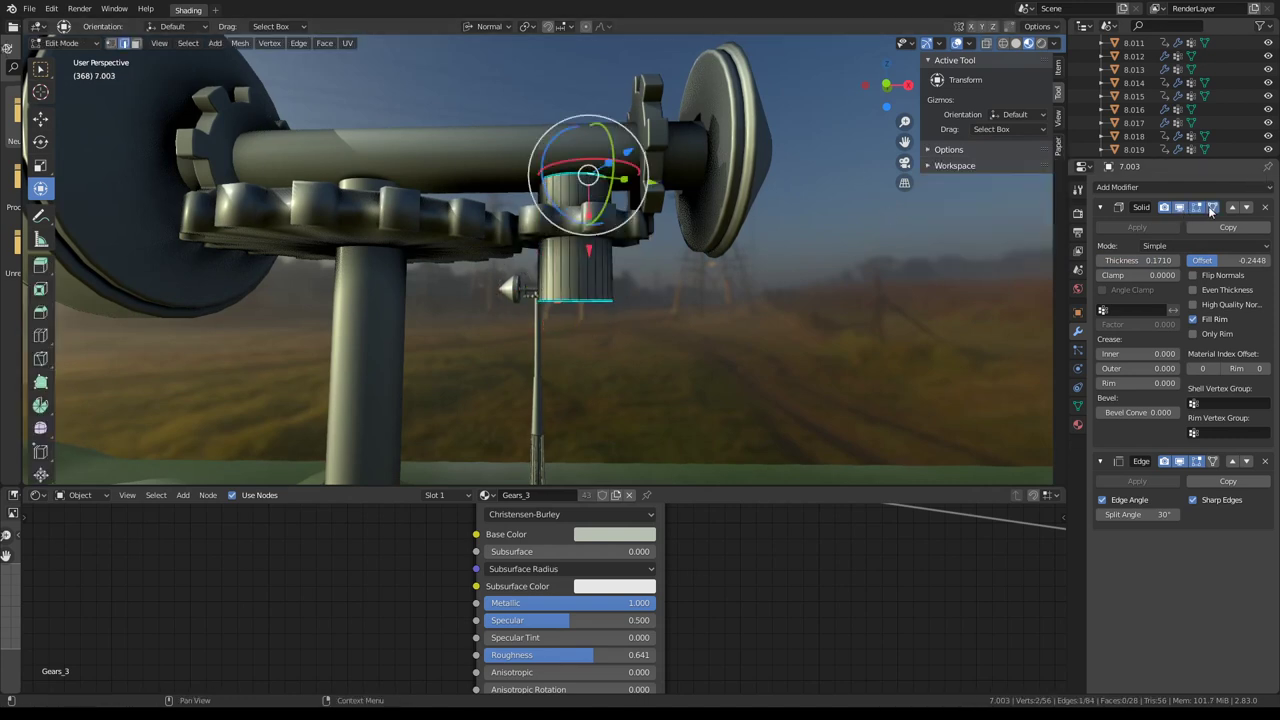
{"action": "left_click_drag", "start_coordinate": [581, 228], "coordinate": [574, 266]}
{"action": "mouse_move", "coordinate": [574, 266]}
{"action": "middle_mouse_down"}
{"action": "mouse_move", "coordinate": [614, 313]}
{"action": "mouse_move", "coordinate": [609, 170]}
{"action": "mouse_move", "coordinate": [634, 253]}
{"action": "middle_mouse_up"}
{"action": "key", "text": "Tab"}
Select the small piece on the pole and frame it in the view.
{"action": "left_click", "coordinate": [576, 374]}
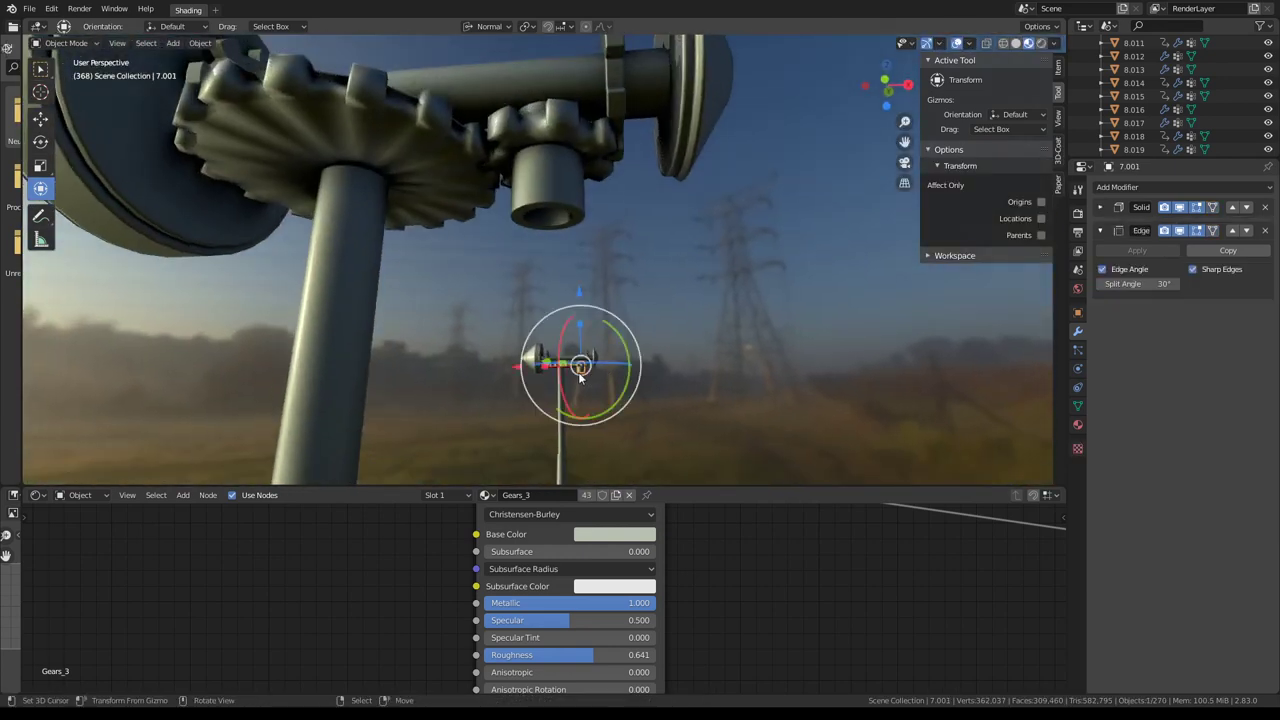
{"action": "key", "text": "KP_Decimal"}
{"action": "mouse_move", "coordinate": [590, 378]}
{"action": "middle_mouse_down"}
{"action": "mouse_move", "coordinate": [572, 316]}
{"action": "mouse_move", "coordinate": [590, 393]}
{"action": "mouse_move", "coordinate": [574, 291]}
{"action": "mouse_move", "coordinate": [595, 243]}
{"action": "mouse_move", "coordinate": [560, 250]}
{"action": "mouse_move", "coordinate": [615, 270]}
{"action": "mouse_move", "coordinate": [645, 264]}
{"action": "mouse_move", "coordinate": [651, 277]}
{"action": "mouse_move", "coordinate": [597, 270]}
{"action": "mouse_move", "coordinate": [640, 281]}
{"action": "middle_mouse_up"}
{"action": "scroll", "coordinate": [595, 243], "scroll_direction": "down", "scroll_amount": 3}
{"action": "scroll", "coordinate": [651, 277], "scroll_direction": "up", "scroll_amount": 5}
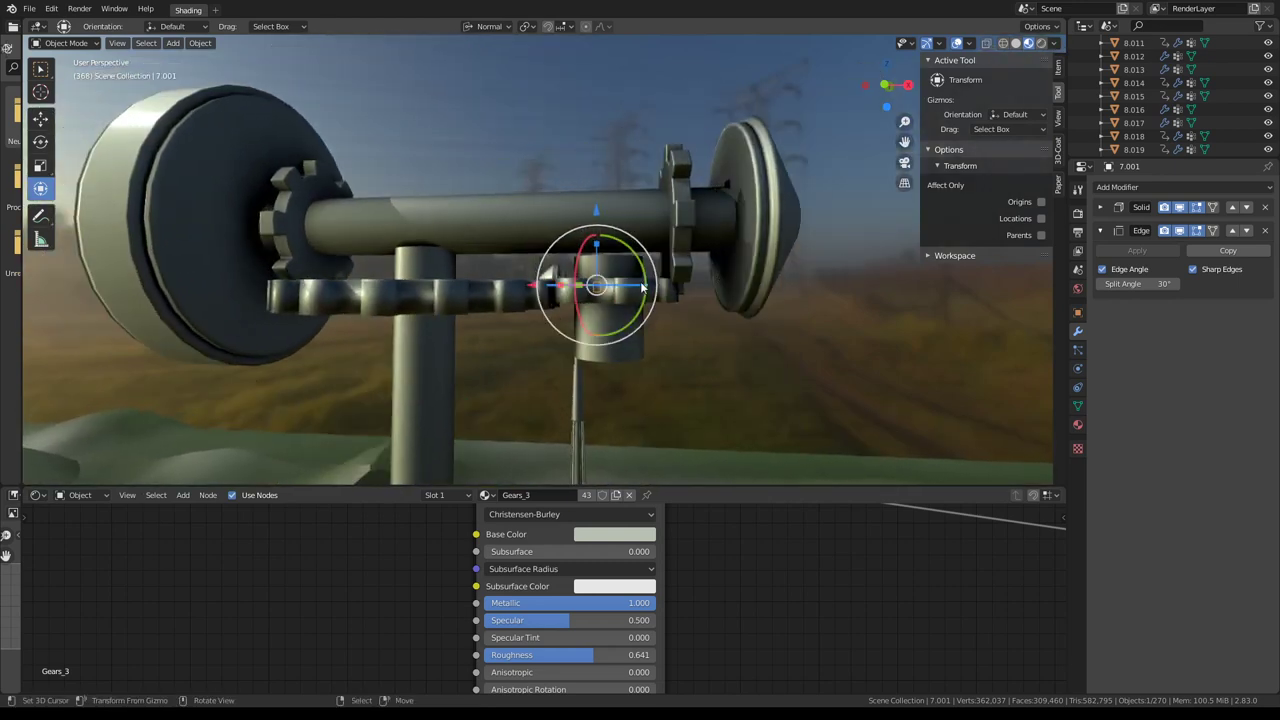
{"action": "left_click", "coordinate": [640, 281]}
{"action": "left_click", "coordinate": [288, 205]}
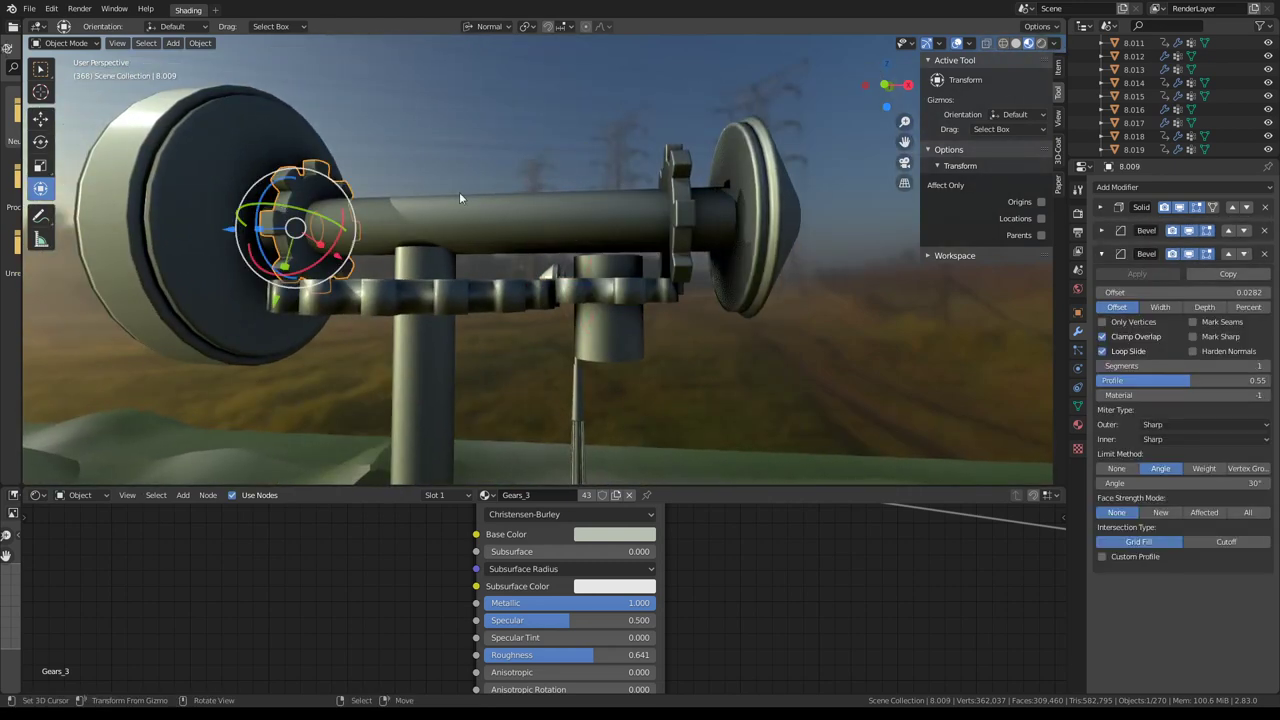
{"action": "left_click", "coordinate": [634, 291]}
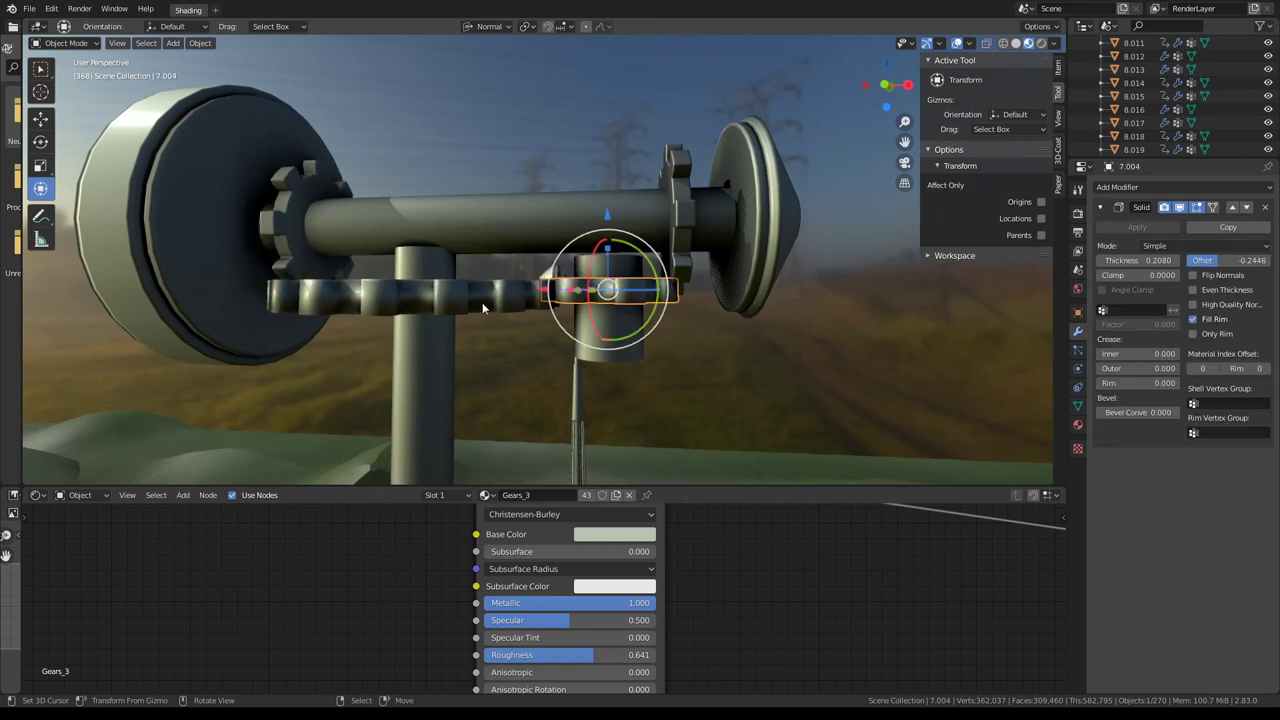
{"action": "scroll", "coordinate": [483, 308], "scroll_direction": "down", "scroll_amount": 5}
{"action": "scroll", "coordinate": [366, 264], "scroll_direction": "up", "scroll_amount": 5}
{"action": "left_click", "coordinate": [350, 291]}
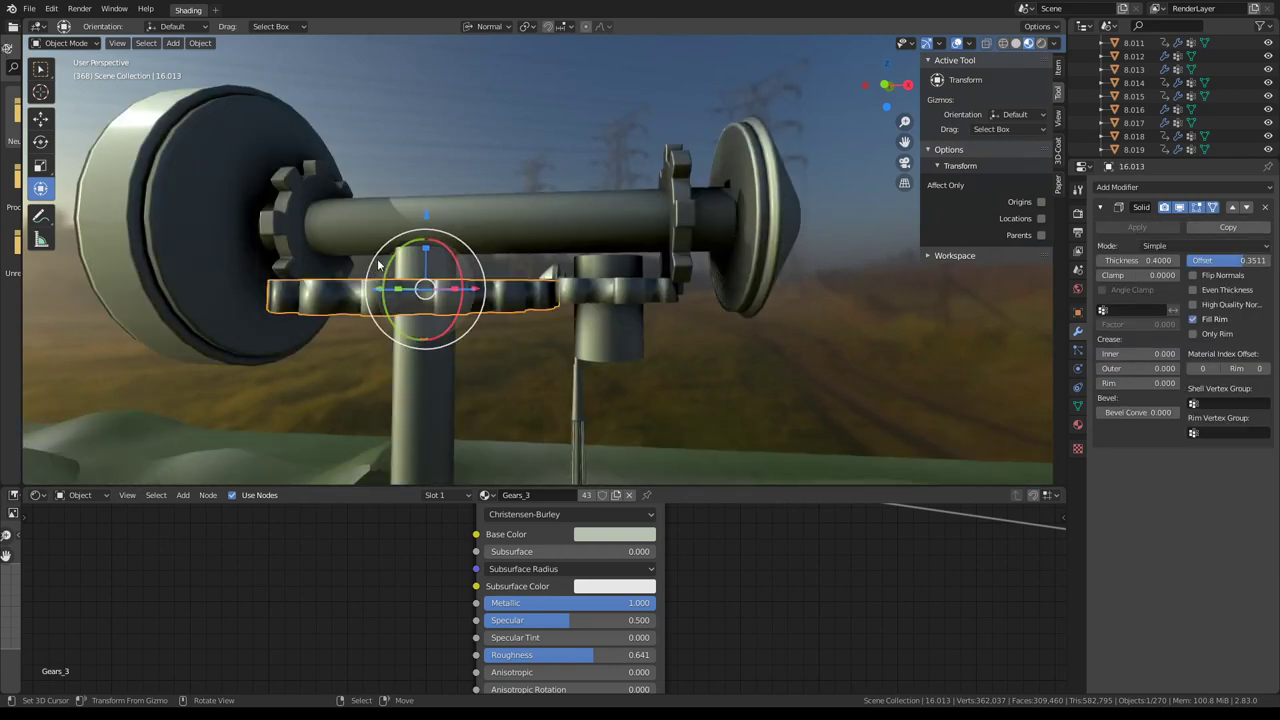
{"action": "left_click", "coordinate": [295, 243]}
{"action": "mouse_move", "coordinate": [295, 243]}
{"action": "middle_mouse_down"}
{"action": "mouse_move", "coordinate": [519, 254]}
{"action": "mouse_move", "coordinate": [737, 291]}
{"action": "middle_mouse_up"}
{"action": "mouse_move", "coordinate": [783, 326]}
{"action": "middle_mouse_down"}
{"action": "mouse_move", "coordinate": [808, 284]}
{"action": "mouse_move", "coordinate": [369, 132]}
{"action": "mouse_move", "coordinate": [610, 279]}
{"action": "middle_mouse_up"}
{"action": "left_click", "coordinate": [603, 240], "text": "shift"}
{"action": "scroll", "coordinate": [603, 232], "scroll_direction": "down", "scroll_amount": 4}
{"action": "scroll", "coordinate": [617, 241], "scroll_direction": "up", "scroll_amount": 6}
{"action": "left_click", "coordinate": [610, 279], "text": "shift"}
{"action": "left_click", "coordinate": [786, 284], "text": "shift"}
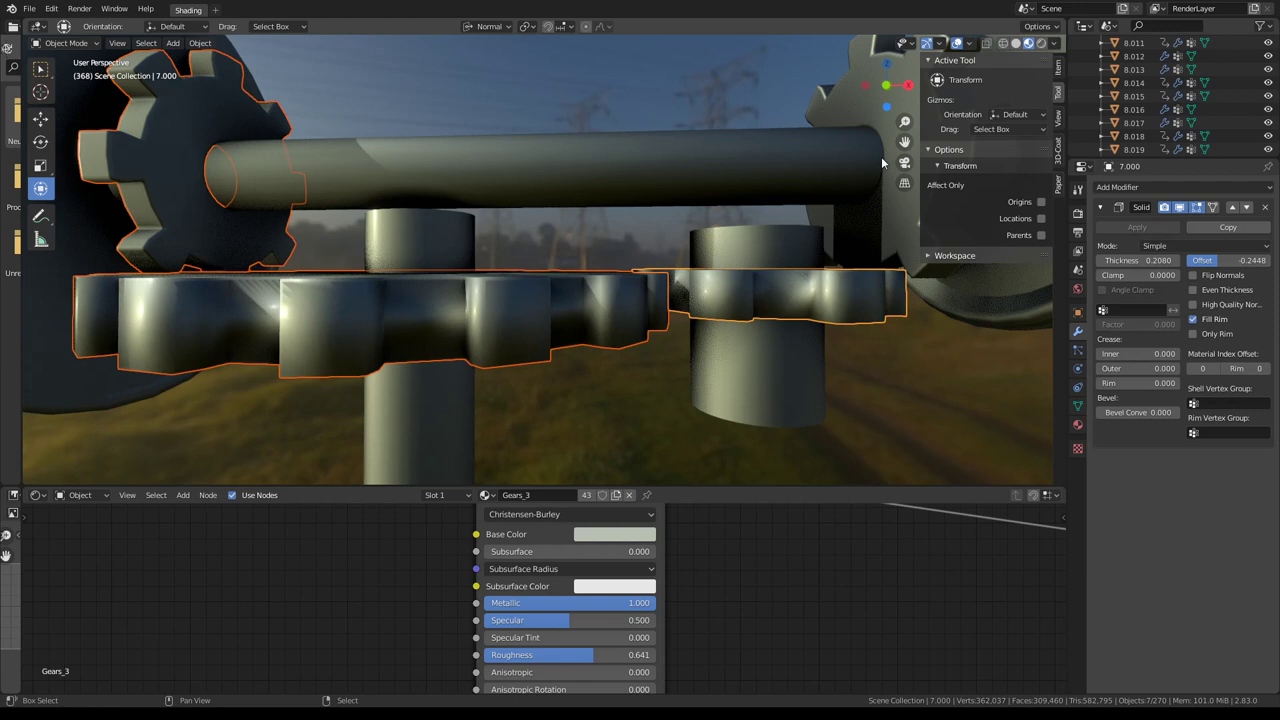
{"action": "left_click", "coordinate": [822, 76], "text": "shift"}
{"action": "middle_click_drag", "start_coordinate": [822, 76], "coordinate": [708, 118], "text": "shift"}
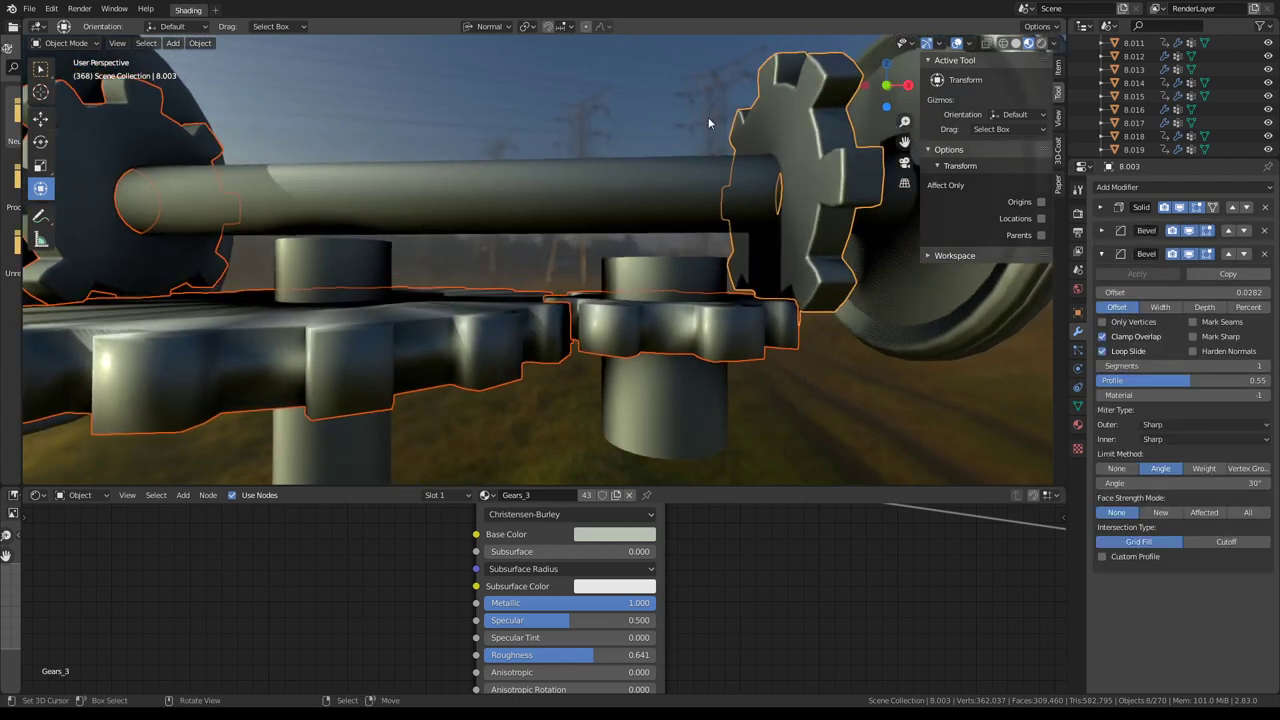
{"action": "key", "text": "ctrl+l"}
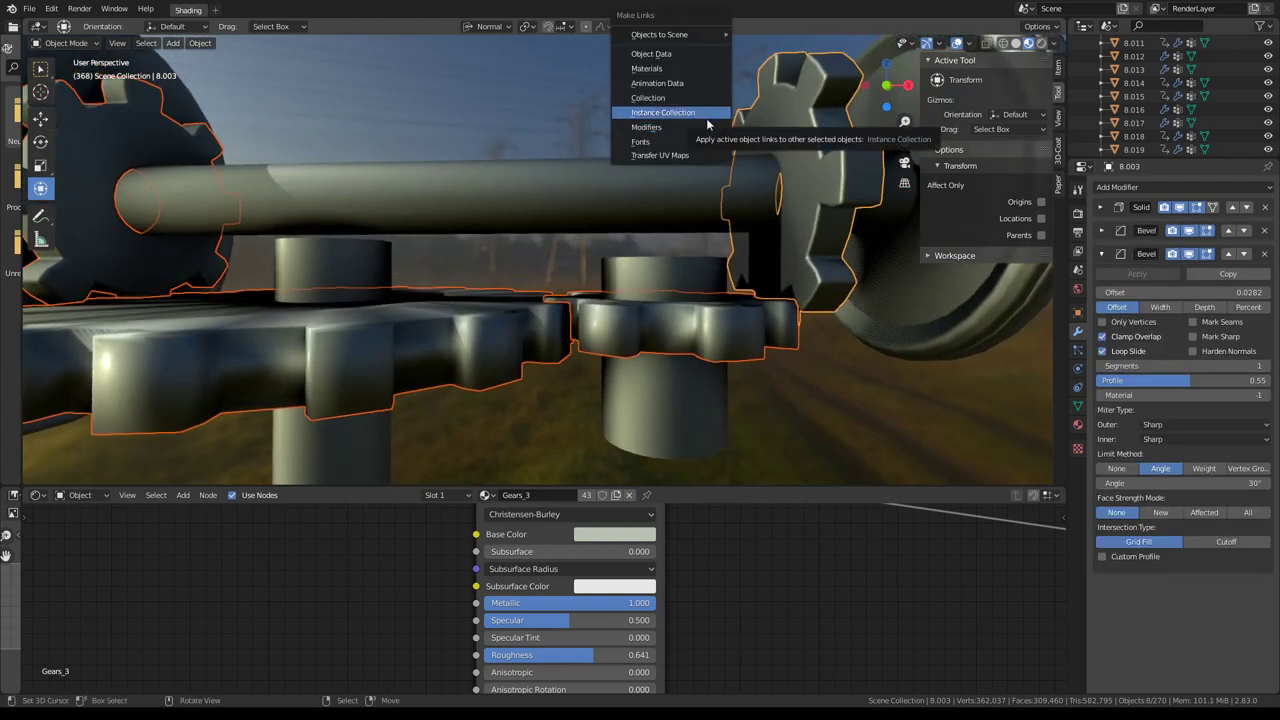
{"action": "left_click", "coordinate": [666, 129]}
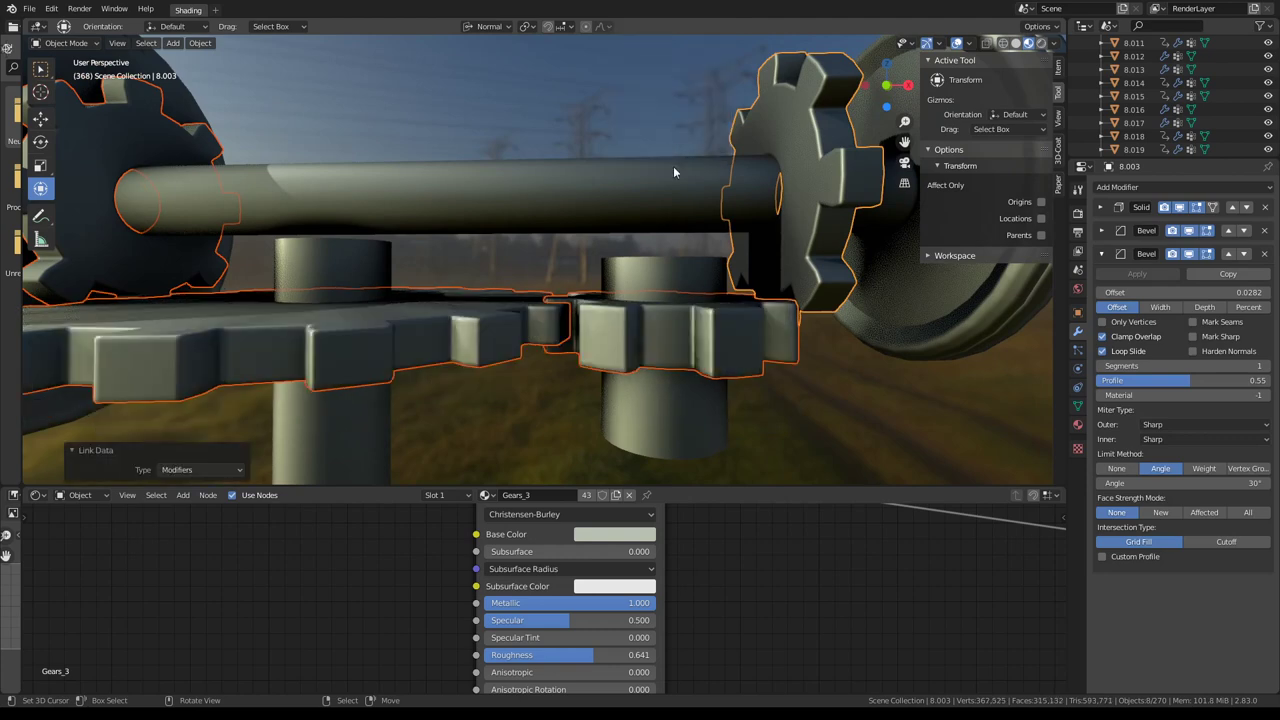
{"action": "scroll", "coordinate": [673, 166], "scroll_direction": "down", "scroll_amount": 3}
{"action": "mouse_move", "coordinate": [673, 166]}
{"action": "middle_mouse_down"}
{"action": "mouse_move", "coordinate": [649, 216]}
{"action": "mouse_move", "coordinate": [659, 220]}
{"action": "middle_mouse_up"}
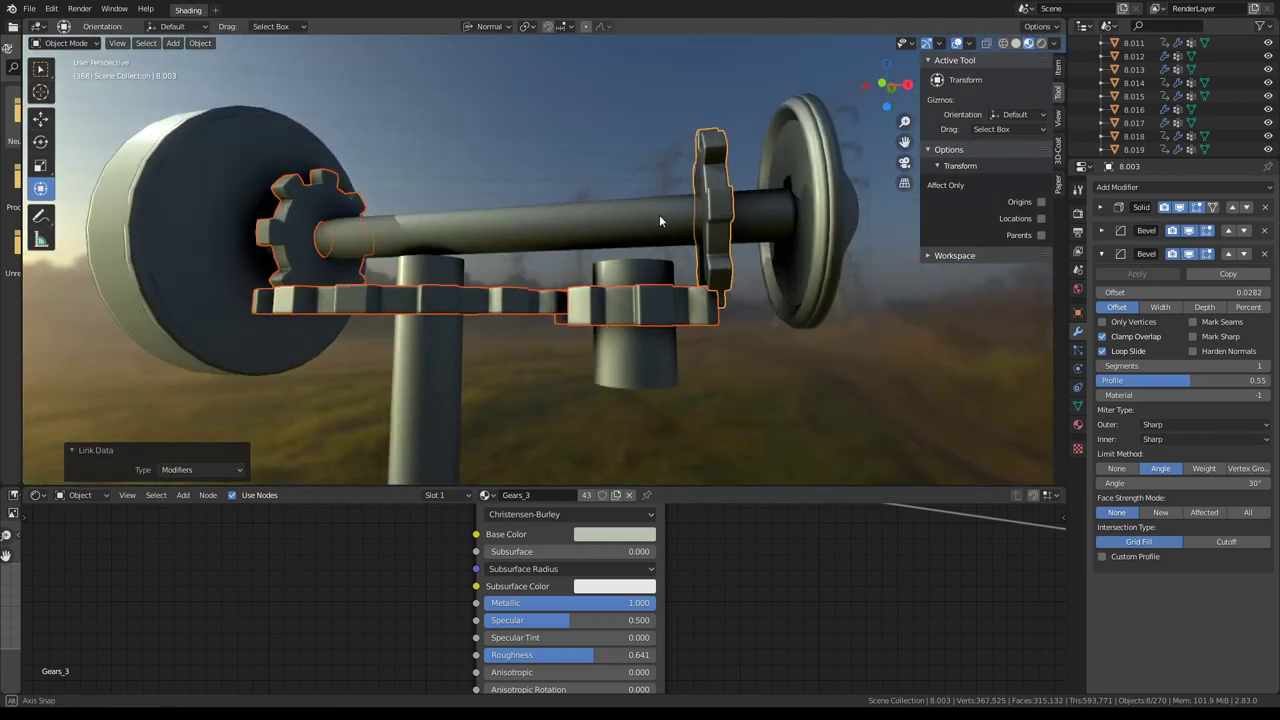
{"action": "key", "text": "ctrl+z"}
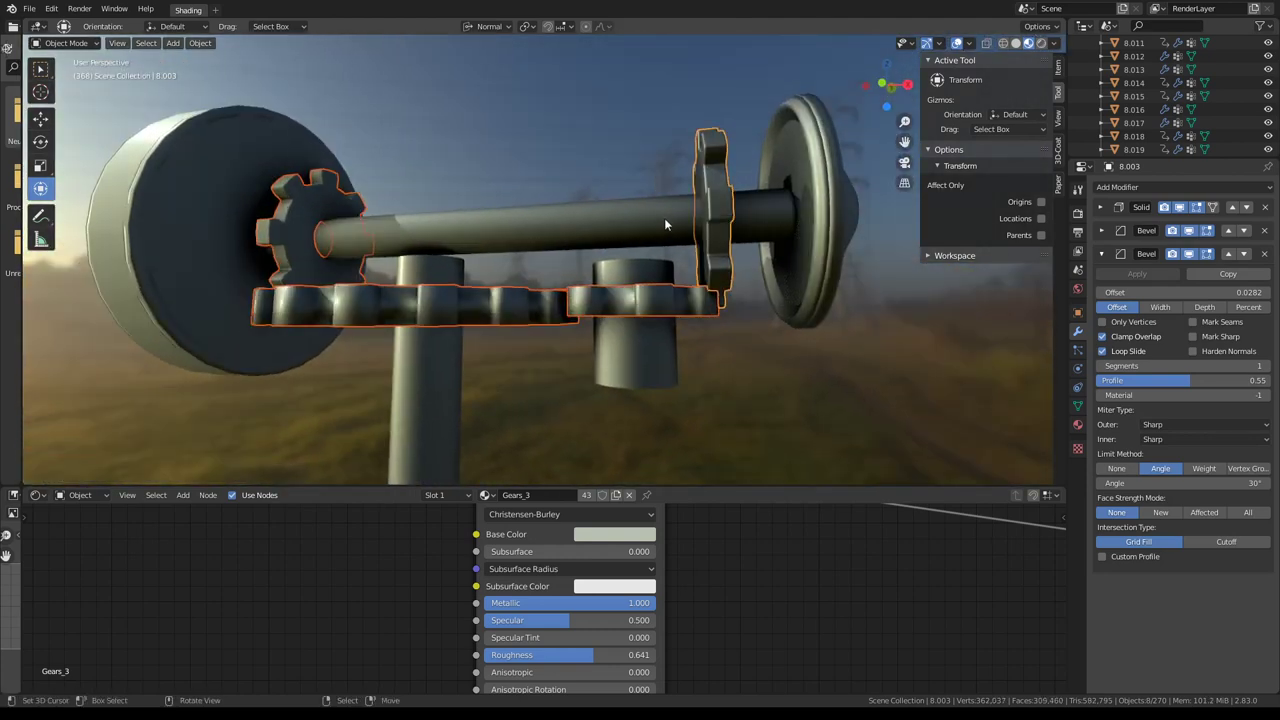
Link active gear 8.003's modifiers onto the other selected gears and racks.
{"action": "key", "text": "ctrl+l"}
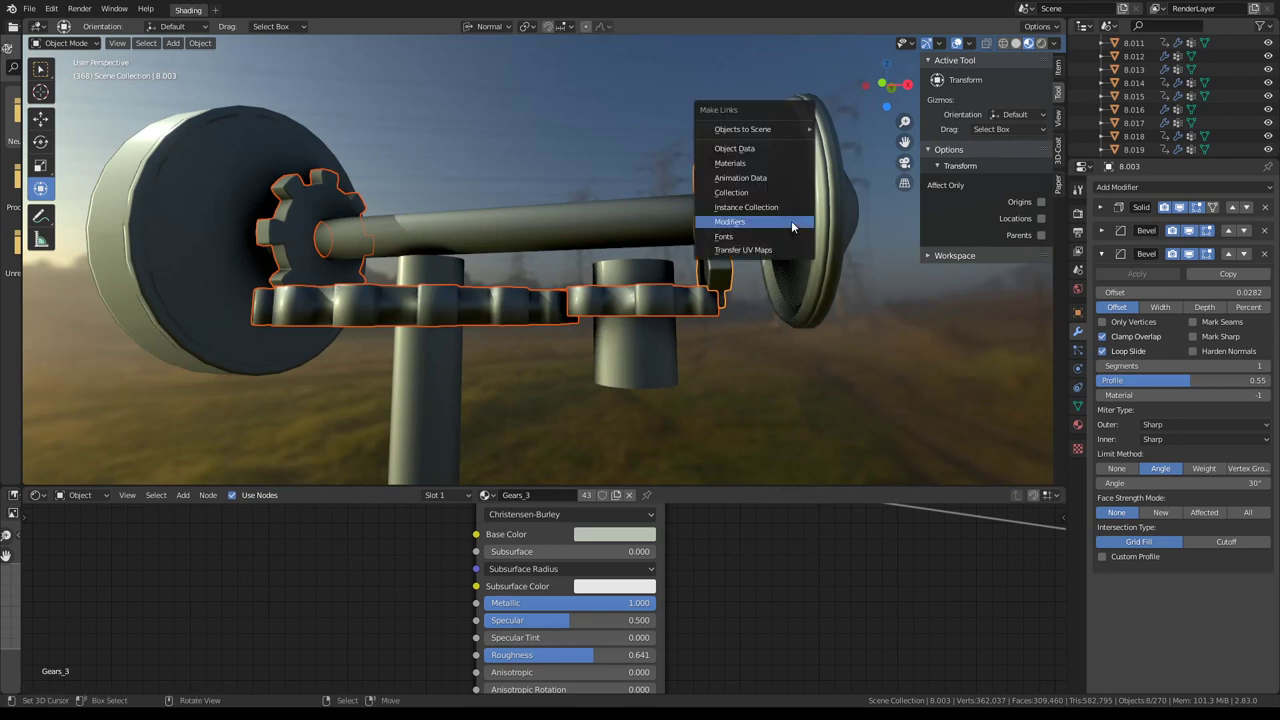
{"action": "left_click", "coordinate": [791, 220]}
{"action": "middle_click_drag", "start_coordinate": [519, 304], "coordinate": [507, 300]}
Check the lower gear's transform, then expand rack 16.013's Solidify panel.
{"action": "left_click", "coordinate": [507, 300]}
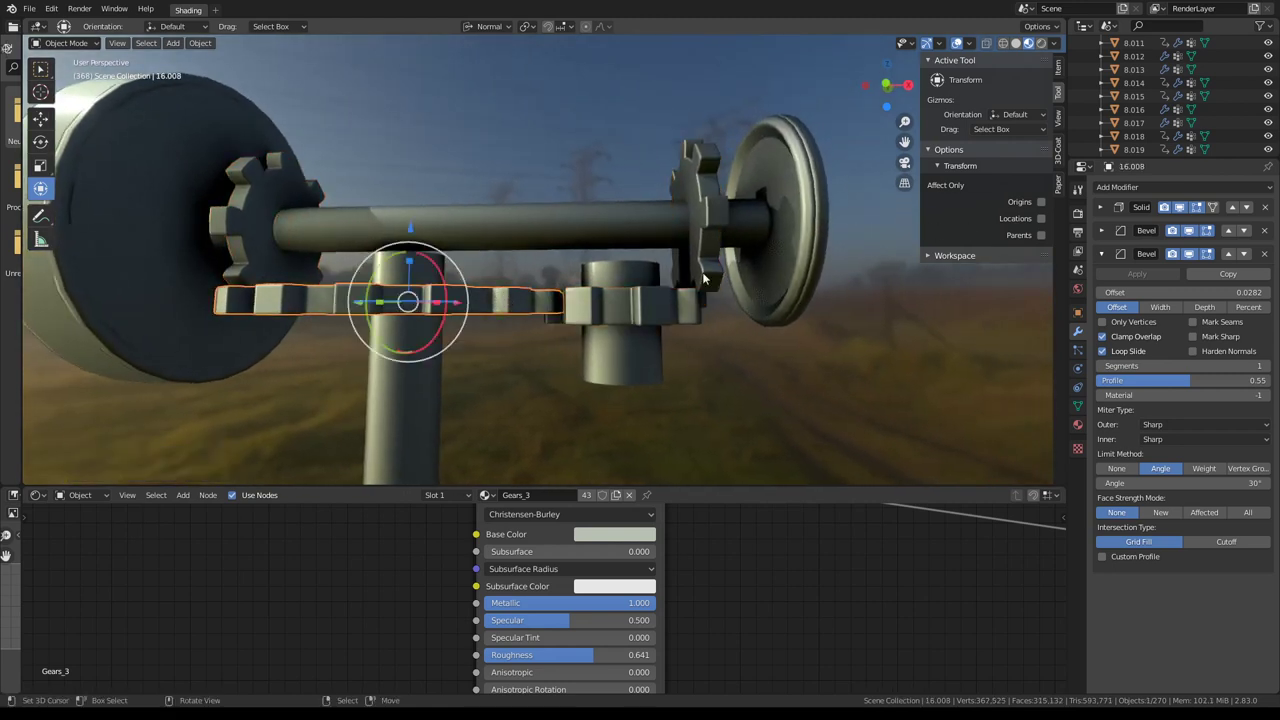
{"action": "left_click", "coordinate": [1058, 68]}
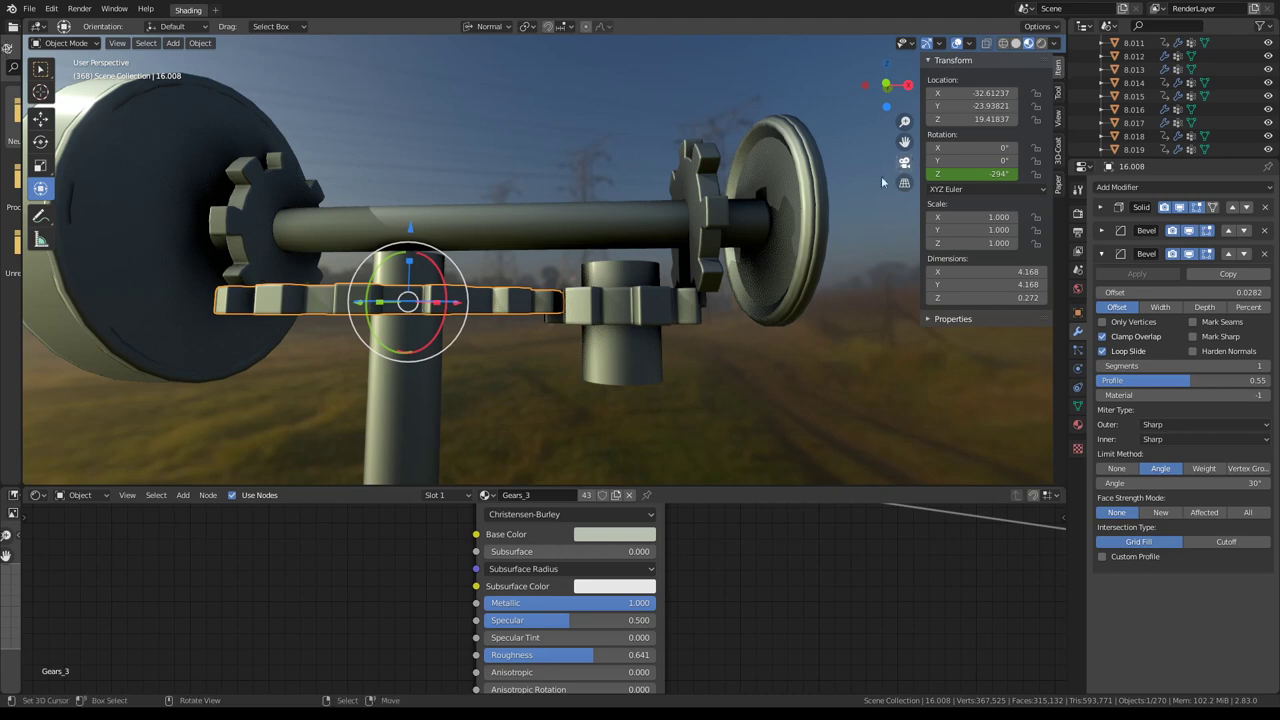
{"action": "scroll", "coordinate": [882, 182], "scroll_direction": "down", "scroll_amount": 5}
{"action": "mouse_move", "coordinate": [760, 205]}
{"action": "middle_mouse_down"}
{"action": "mouse_move", "coordinate": [621, 230]}
{"action": "mouse_move", "coordinate": [631, 234]}
{"action": "middle_mouse_up"}
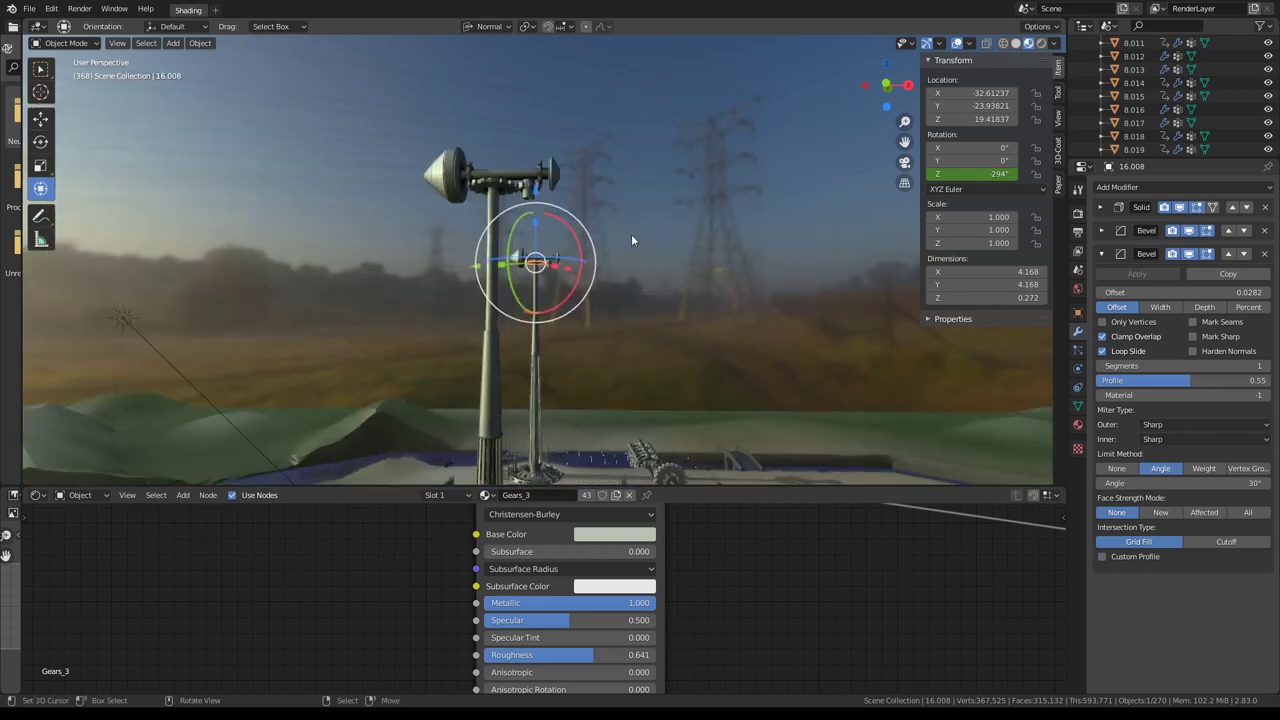
{"action": "scroll", "coordinate": [651, 262], "scroll_direction": "up", "scroll_amount": 1}
{"action": "scroll", "coordinate": [646, 282], "scroll_direction": "up", "scroll_amount": 3}
{"action": "middle_click_drag", "start_coordinate": [641, 282], "coordinate": [625, 292], "text": "shift"}
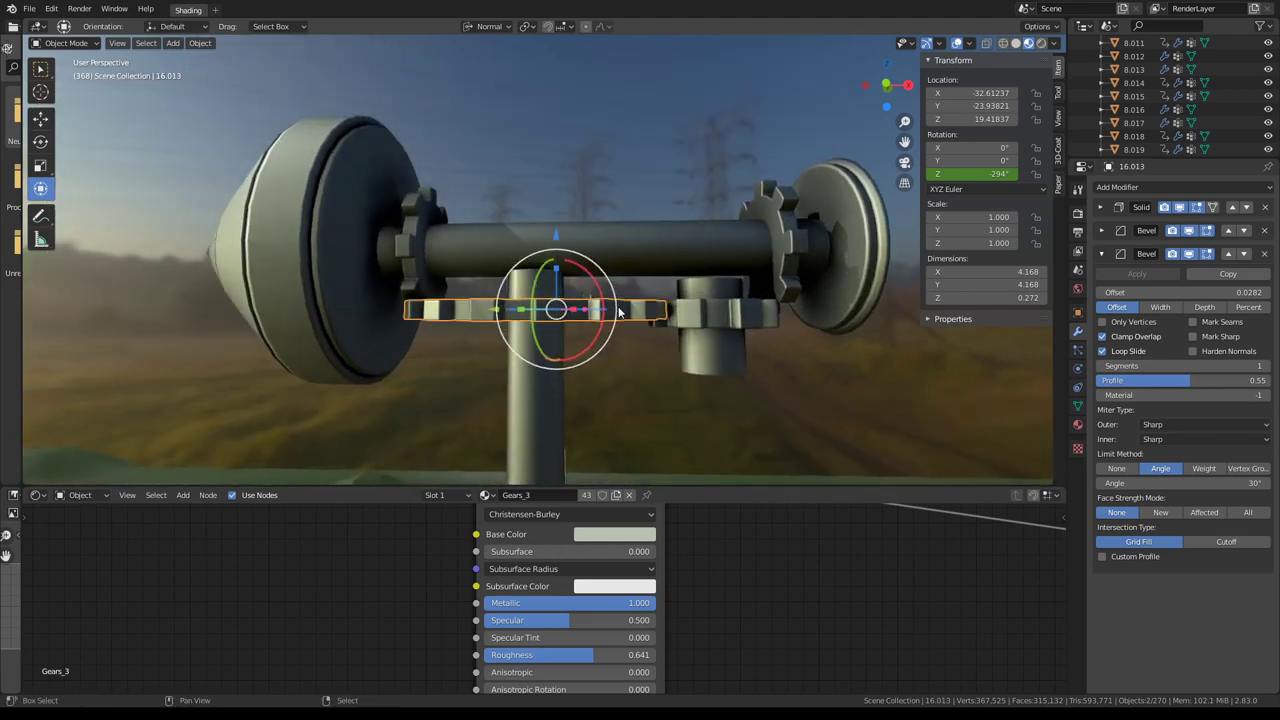
{"action": "left_click", "coordinate": [1105, 207]}
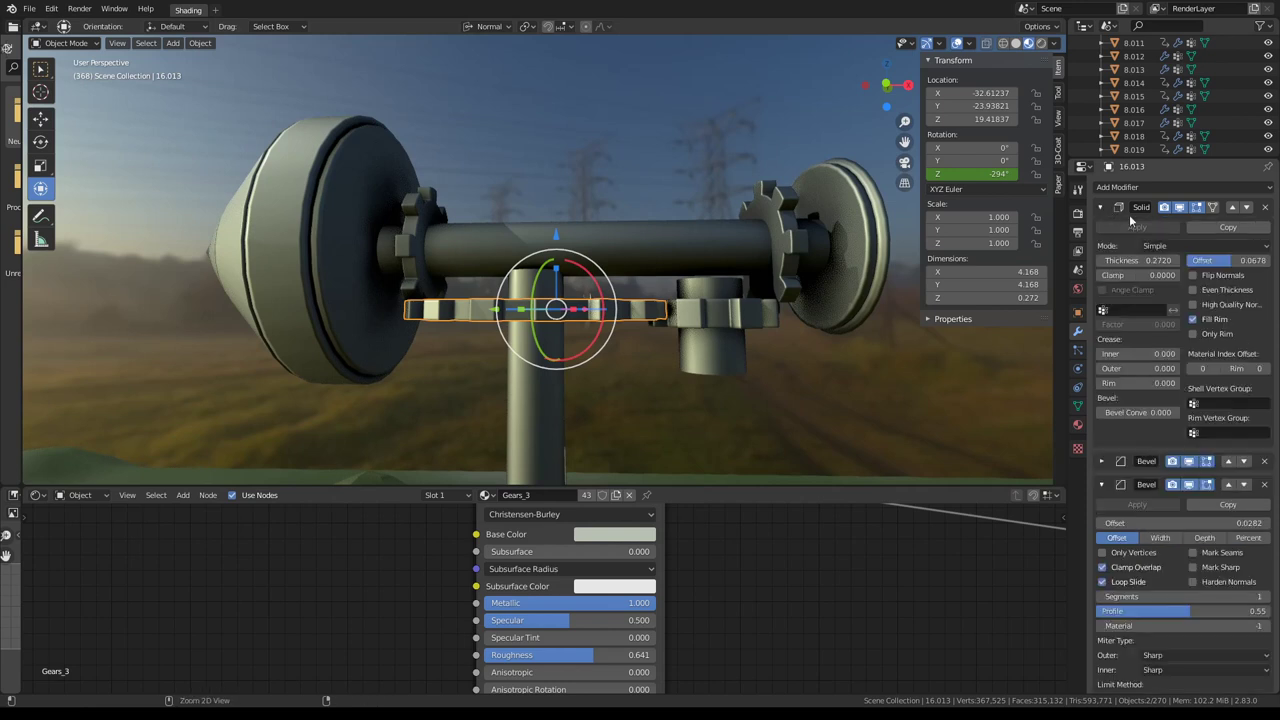
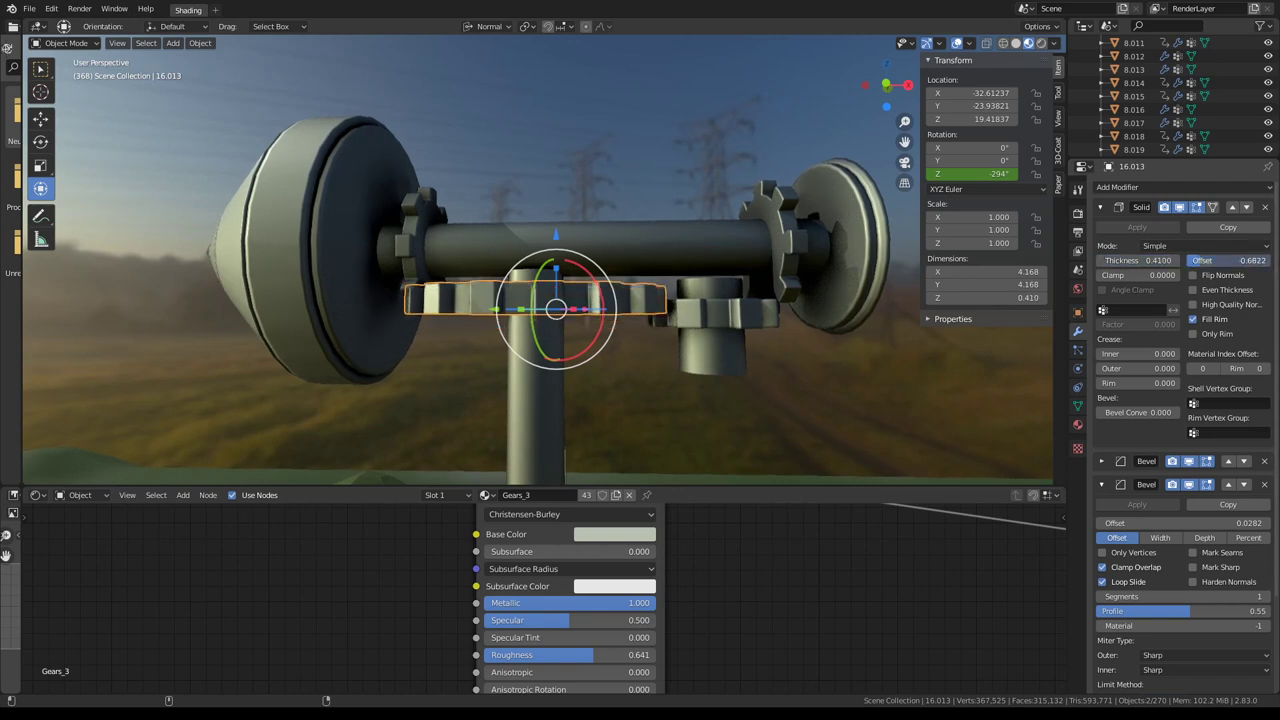
Play the windmill animation while selecting the nacelle housing and another assembly part to inspect them.
{"action": "middle_click_drag", "start_coordinate": [775, 264], "coordinate": [777, 262]}
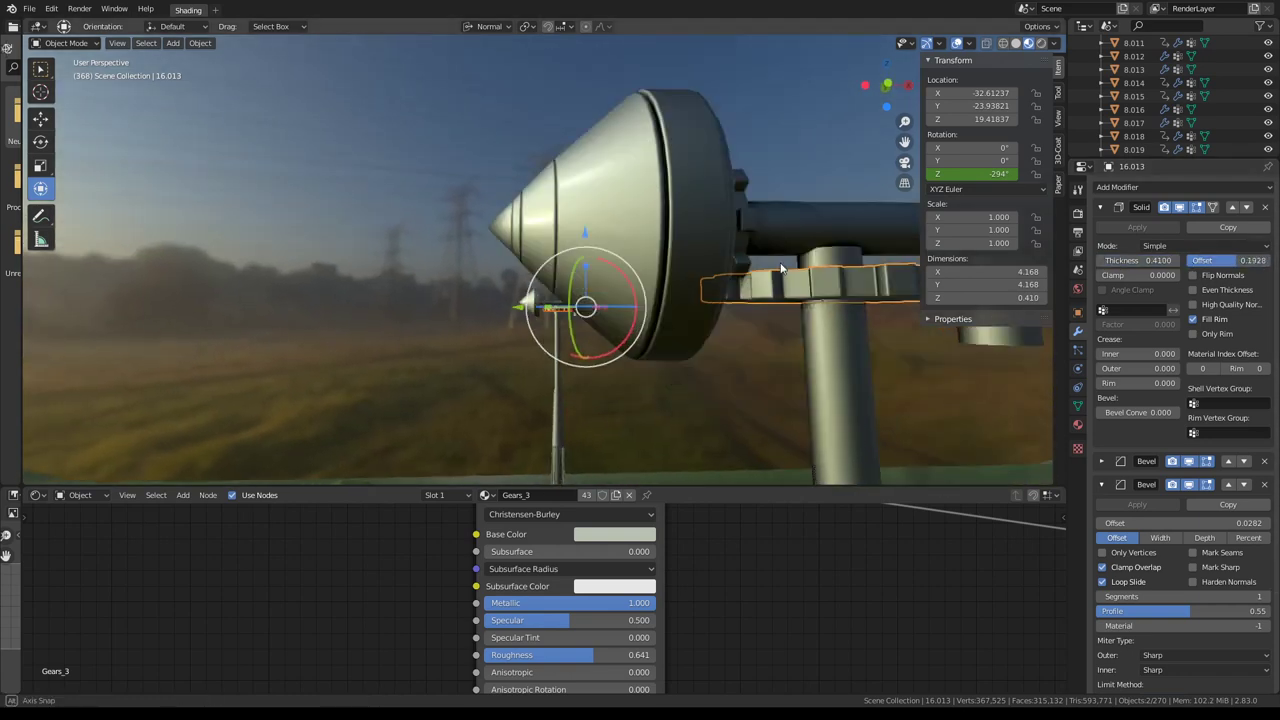
{"action": "scroll", "coordinate": [777, 262], "scroll_direction": "up", "scroll_amount": 4}
{"action": "scroll", "coordinate": [778, 256], "scroll_direction": "up", "scroll_amount": 2}
{"action": "key", "text": "space"}
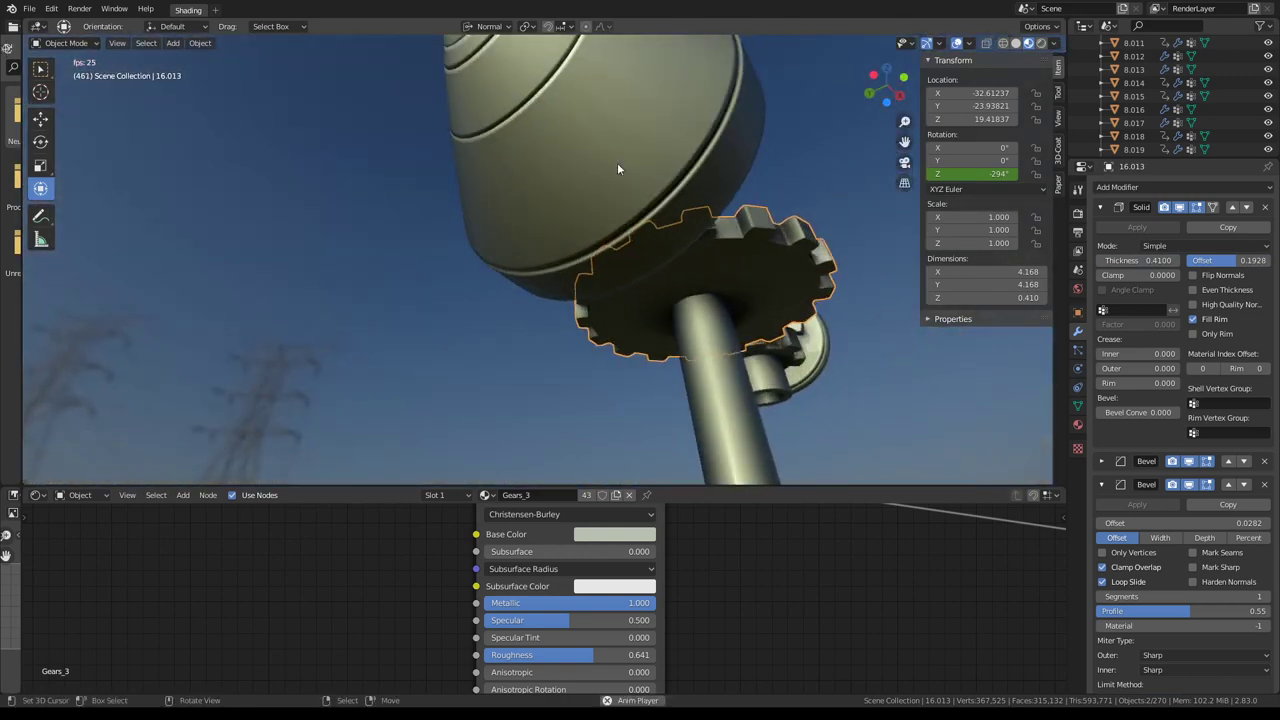
{"action": "left_click", "coordinate": [617, 162]}
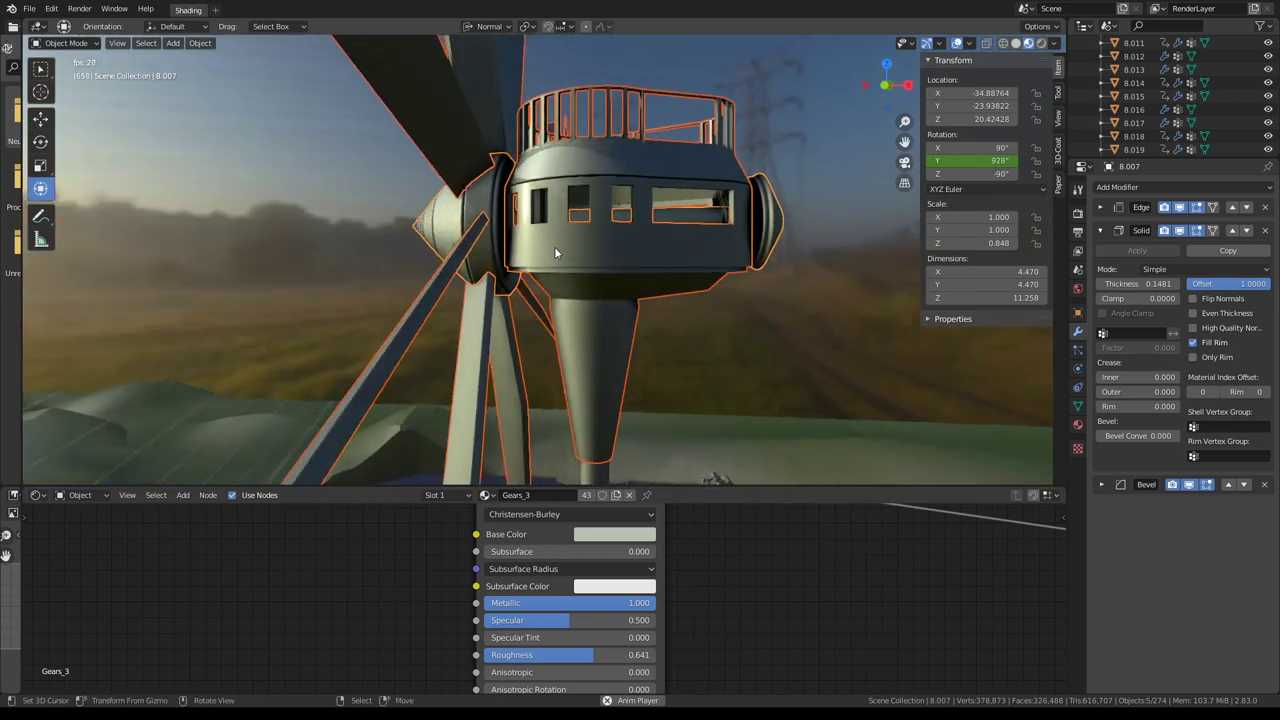
{"action": "left_click", "coordinate": [554, 247]}
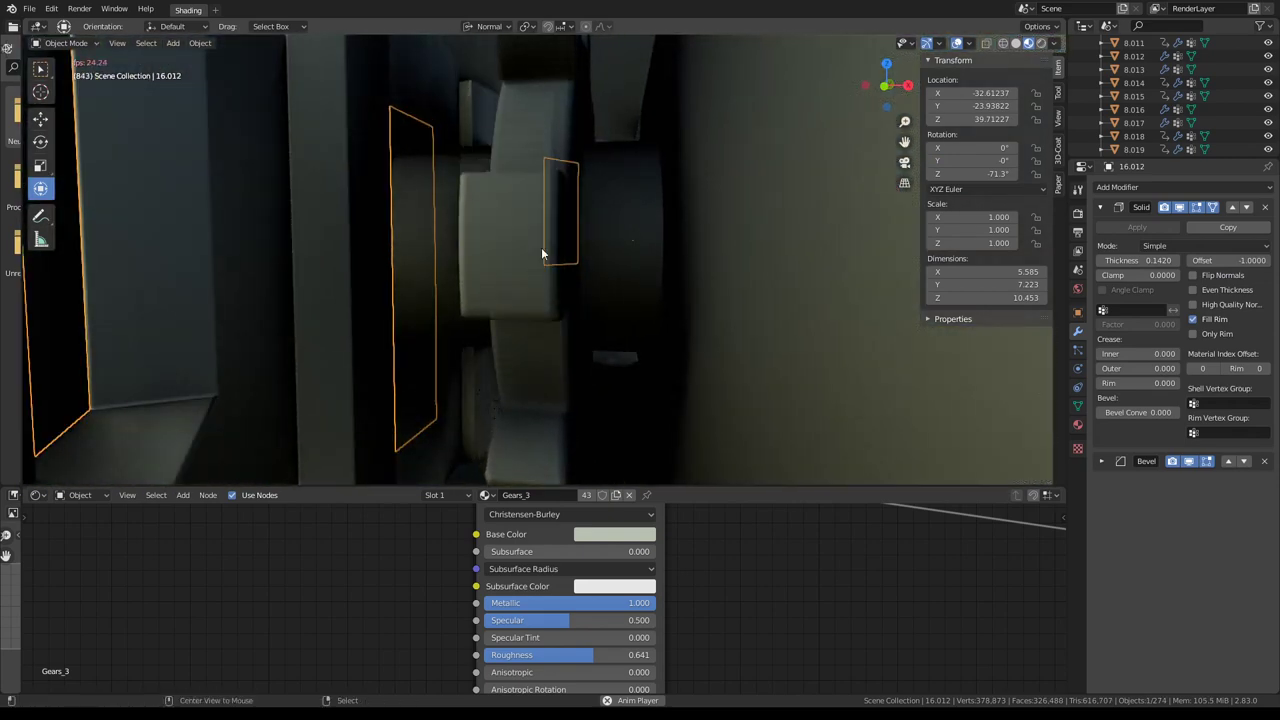
Stop playback, select gear 8.001 inside the nacelle and expand its Solidify modifier.
{"action": "key", "text": "space"}
{"action": "left_click", "coordinate": [541, 247]}
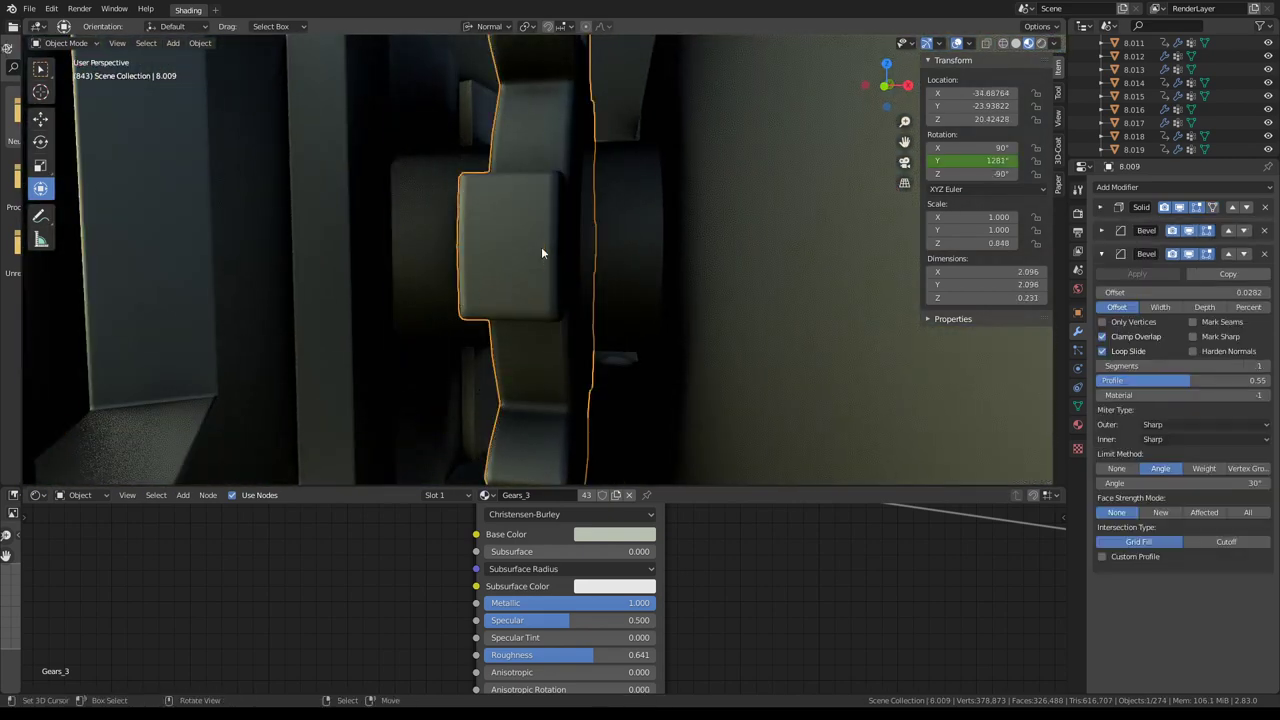
{"action": "mouse_move", "coordinate": [541, 246]}
{"action": "middle_mouse_down"}
{"action": "mouse_move", "coordinate": [380, 263]}
{"action": "mouse_move", "coordinate": [488, 227]}
{"action": "mouse_move", "coordinate": [527, 262]}
{"action": "mouse_move", "coordinate": [512, 236]}
{"action": "middle_mouse_up"}
{"action": "scroll", "coordinate": [512, 236], "scroll_direction": "down", "scroll_amount": 2}
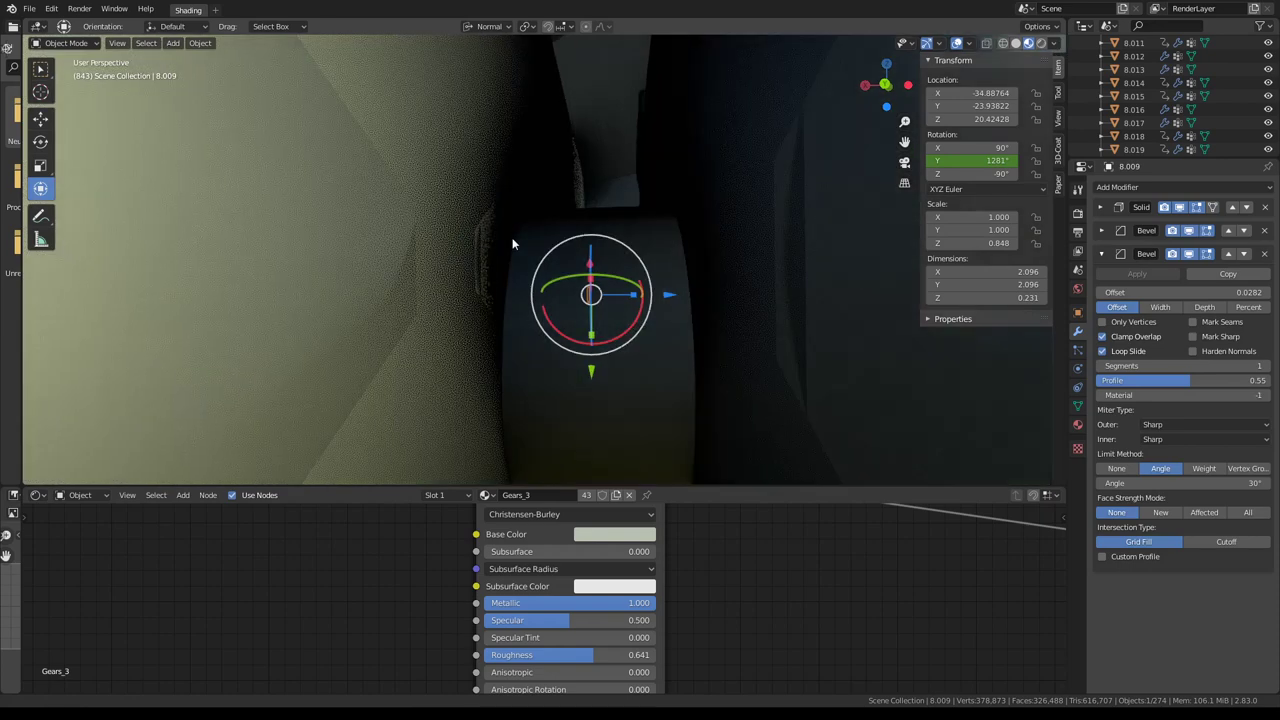
{"action": "scroll", "coordinate": [512, 237], "scroll_direction": "down", "scroll_amount": 2}
{"action": "scroll", "coordinate": [516, 244], "scroll_direction": "down", "scroll_amount": 1}
{"action": "scroll", "coordinate": [760, 192], "scroll_direction": "down", "scroll_amount": 2}
{"action": "scroll", "coordinate": [700, 200], "scroll_direction": "down", "scroll_amount": 2}
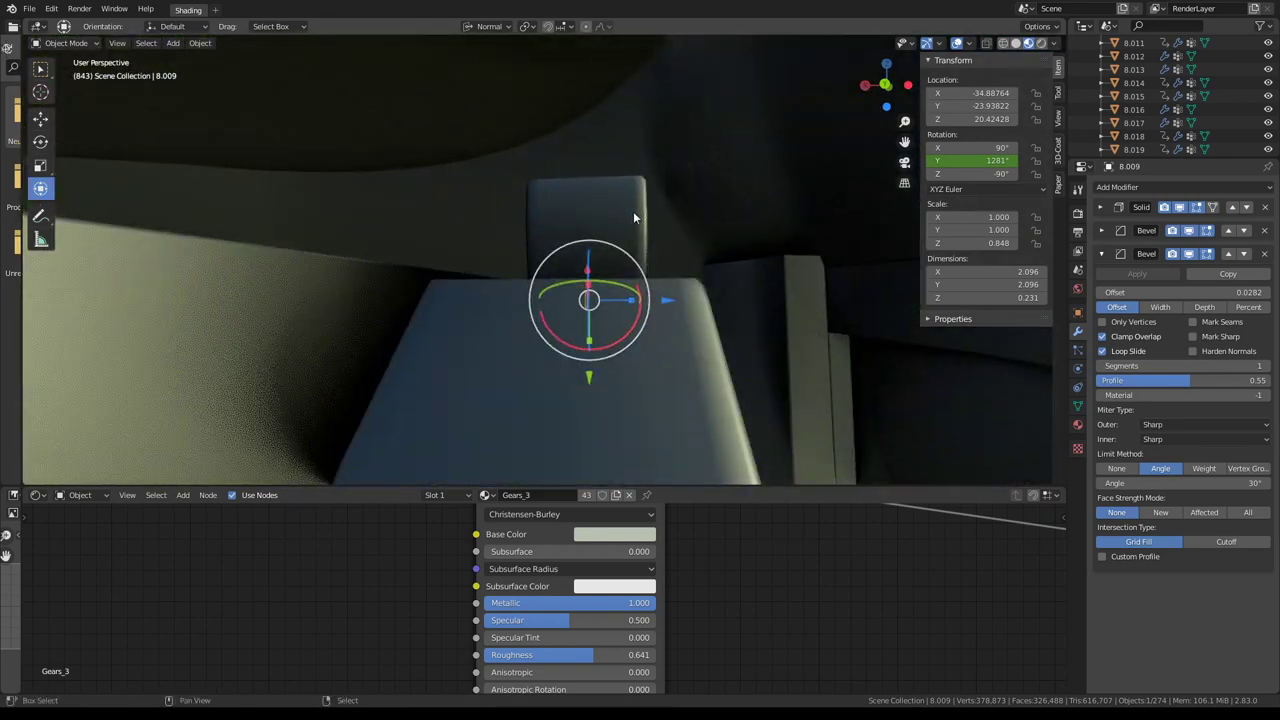
{"action": "scroll", "coordinate": [634, 211], "scroll_direction": "down", "scroll_amount": 2}
{"action": "scroll", "coordinate": [582, 184], "scroll_direction": "down", "scroll_amount": 2}
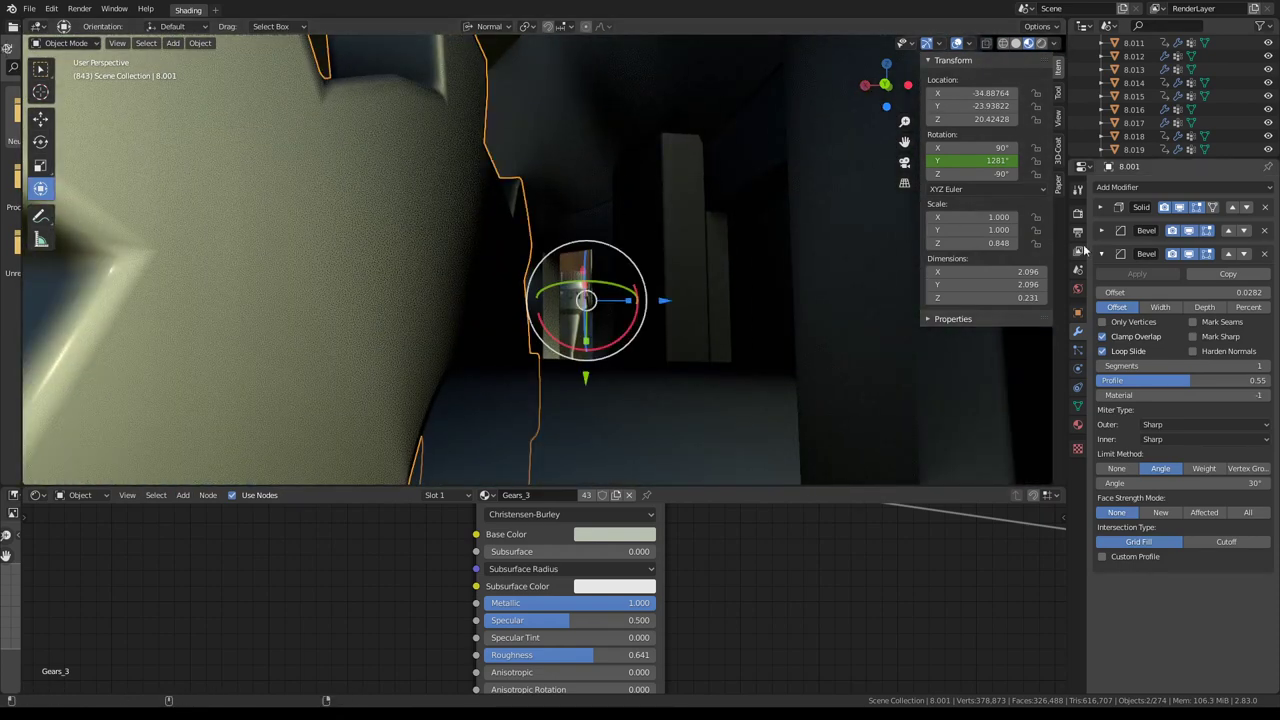
{"action": "left_click", "coordinate": [1102, 208]}
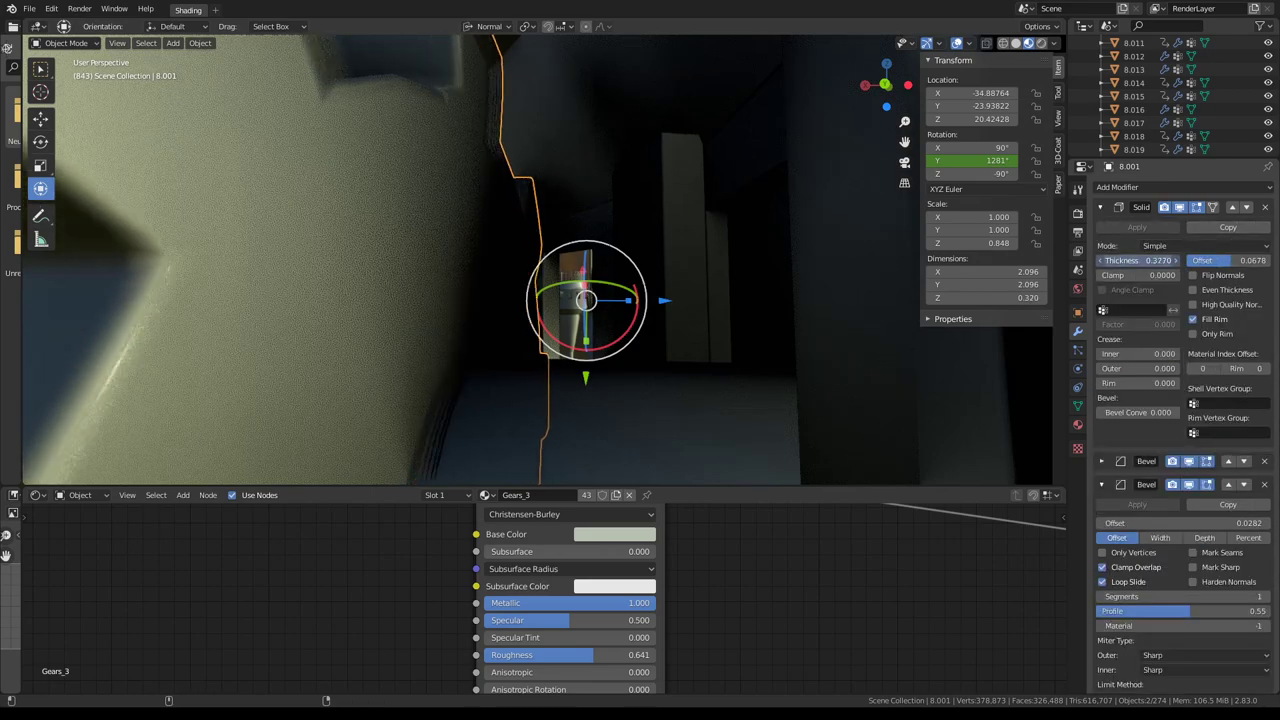
Set the gear's Solidify thickness to 0.2810.
{"action": "left_click_drag", "start_coordinate": [1130, 260], "coordinate": [970, 258]}
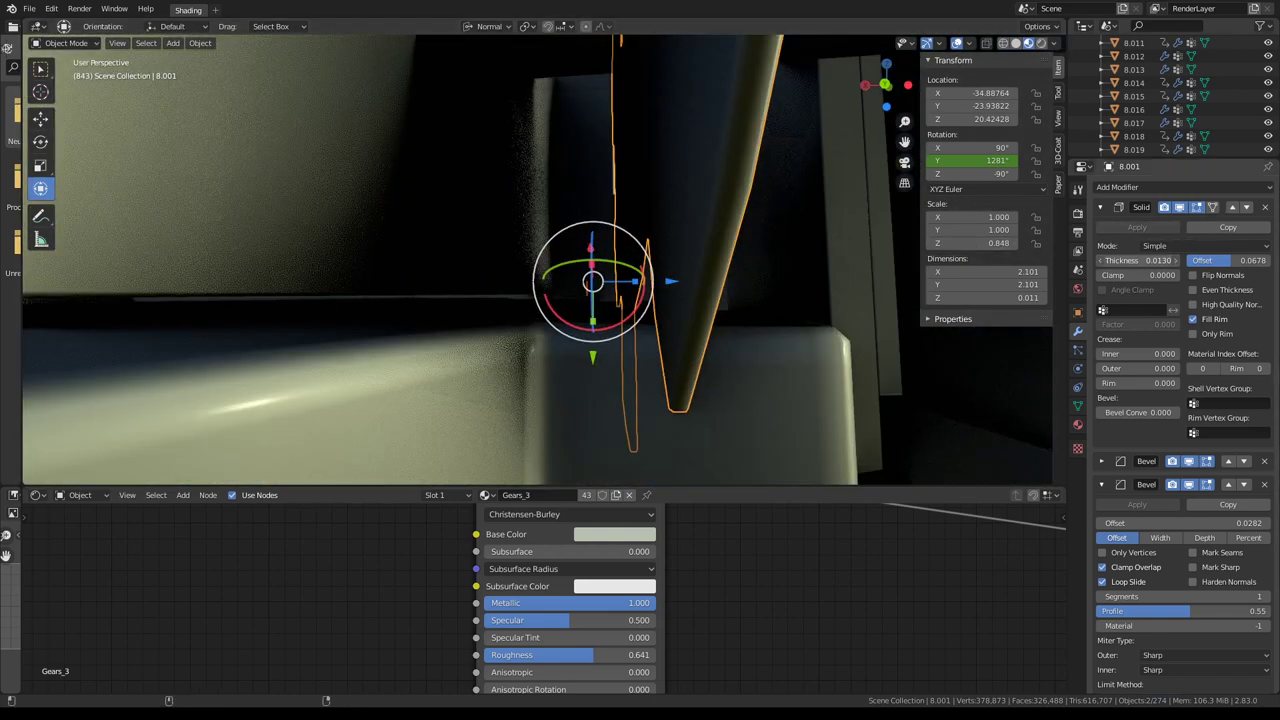
{"action": "left_click_drag", "start_coordinate": [1140, 260], "coordinate": [1195, 260]}
{"action": "mouse_move", "coordinate": [819, 153]}
{"action": "middle_mouse_down"}
{"action": "mouse_move", "coordinate": [517, 194]}
{"action": "mouse_move", "coordinate": [785, 226]}
{"action": "mouse_move", "coordinate": [726, 203]}
{"action": "mouse_move", "coordinate": [645, 227]}
{"action": "middle_mouse_up"}
{"action": "scroll", "coordinate": [723, 213], "scroll_direction": "up", "scroll_amount": 5}
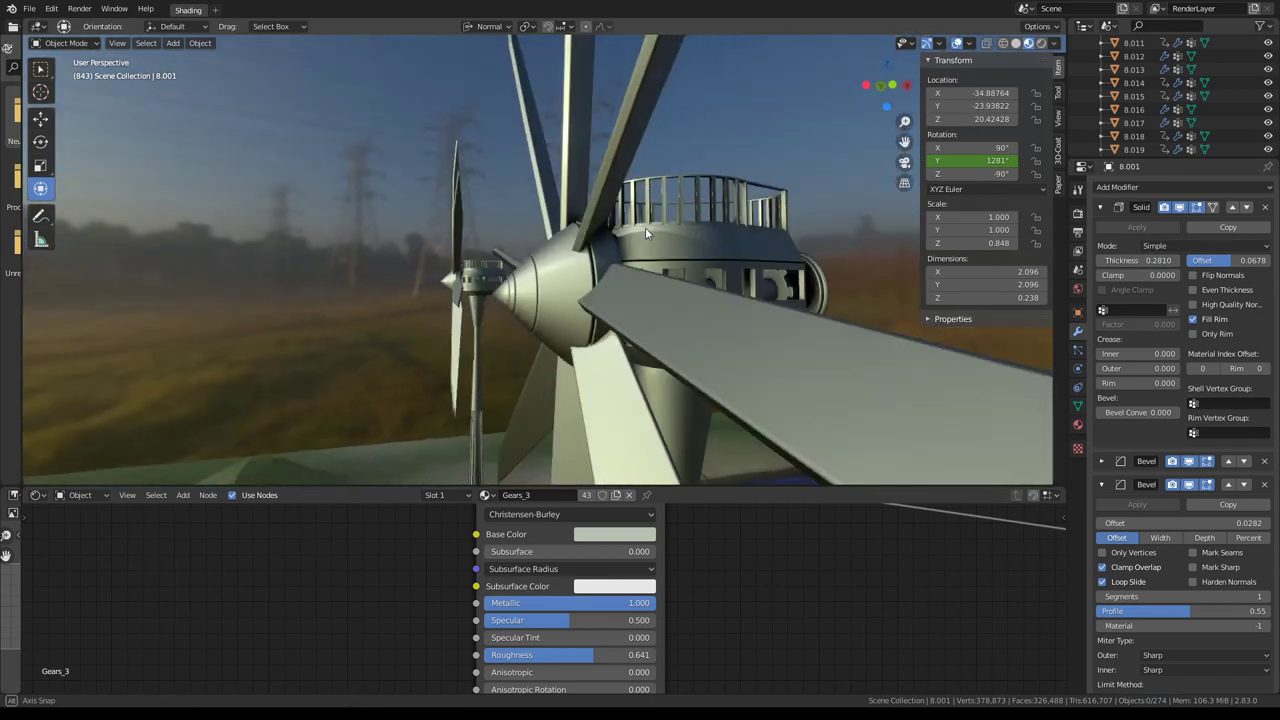
Replay the windmill animation and select the turbine's gear shaft assembly.
{"action": "key", "text": "space"}
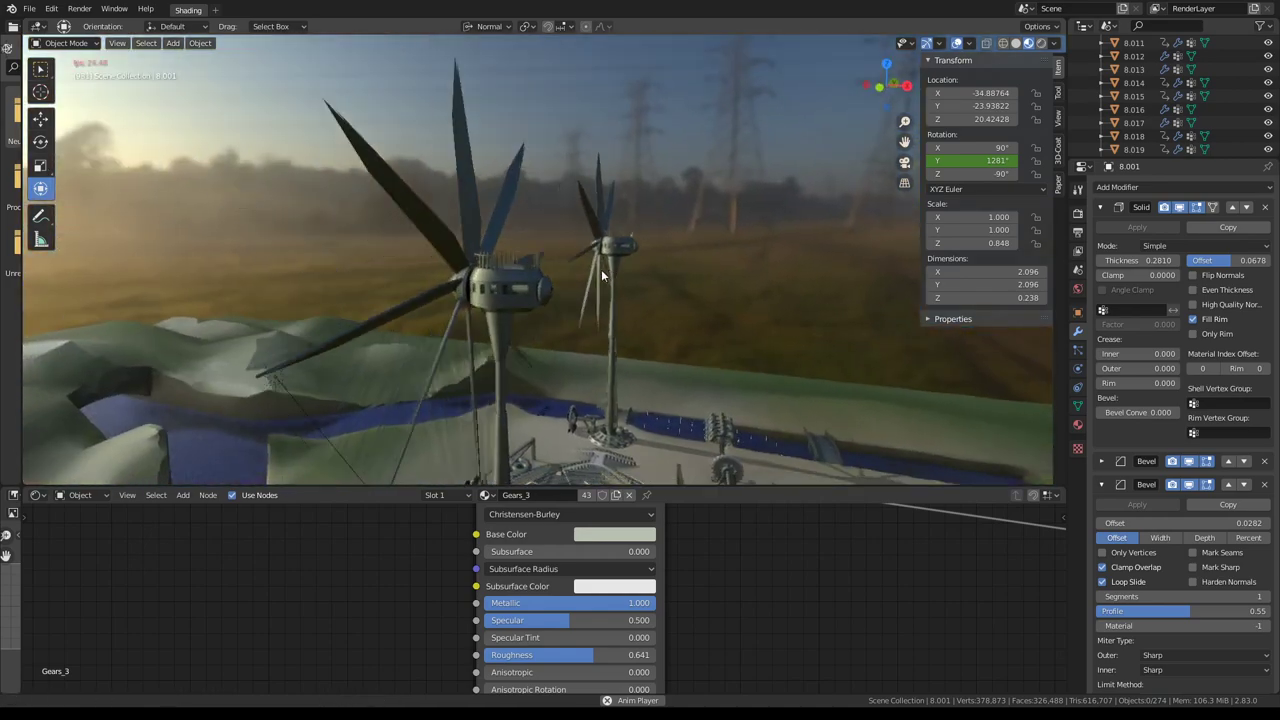
{"action": "middle_click_drag", "start_coordinate": [586, 240], "coordinate": [633, 259]}
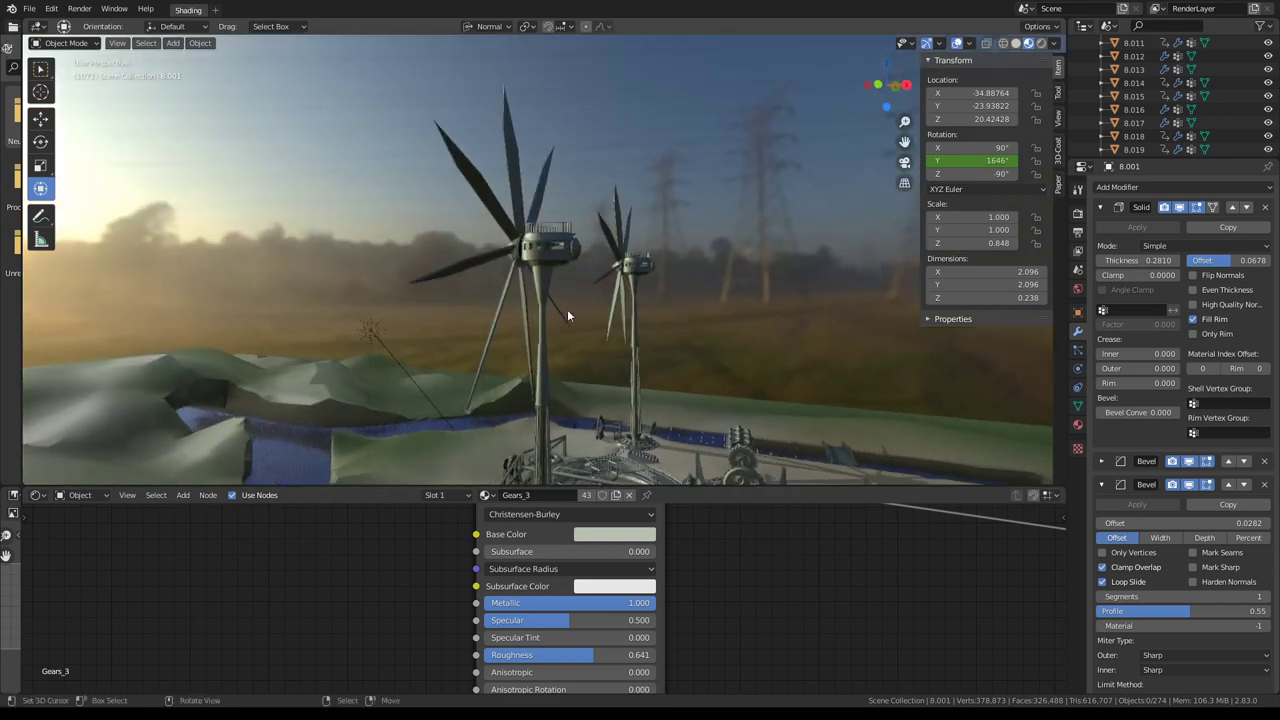
{"action": "left_click", "coordinate": [580, 236]}
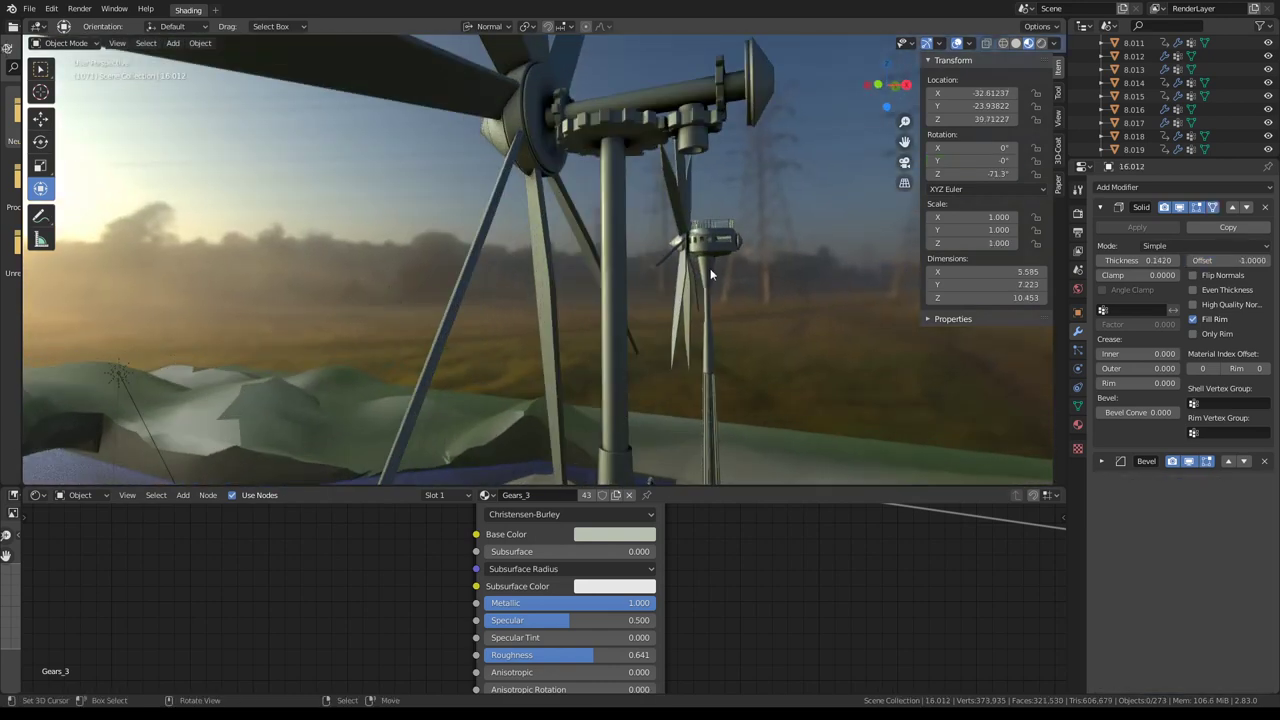
Select the tall pole 32.005 and move it down into place.
{"action": "left_click", "coordinate": [710, 268]}
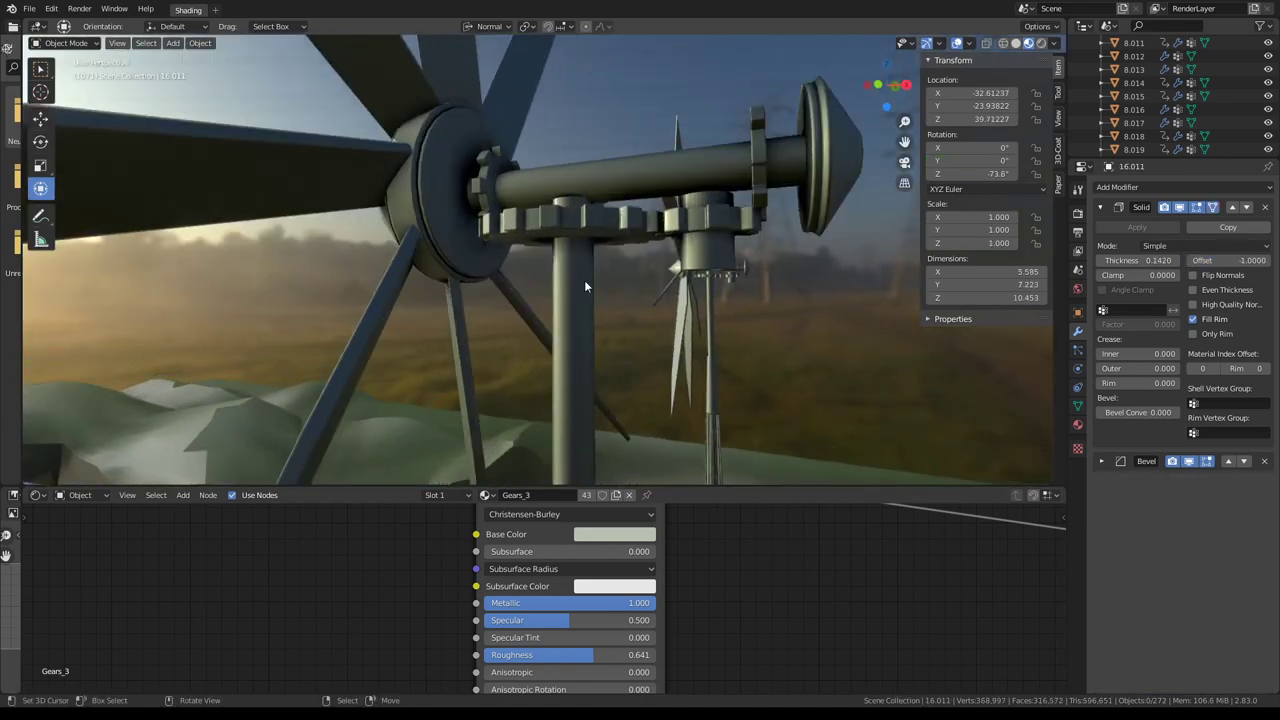
{"action": "left_click", "coordinate": [585, 287]}
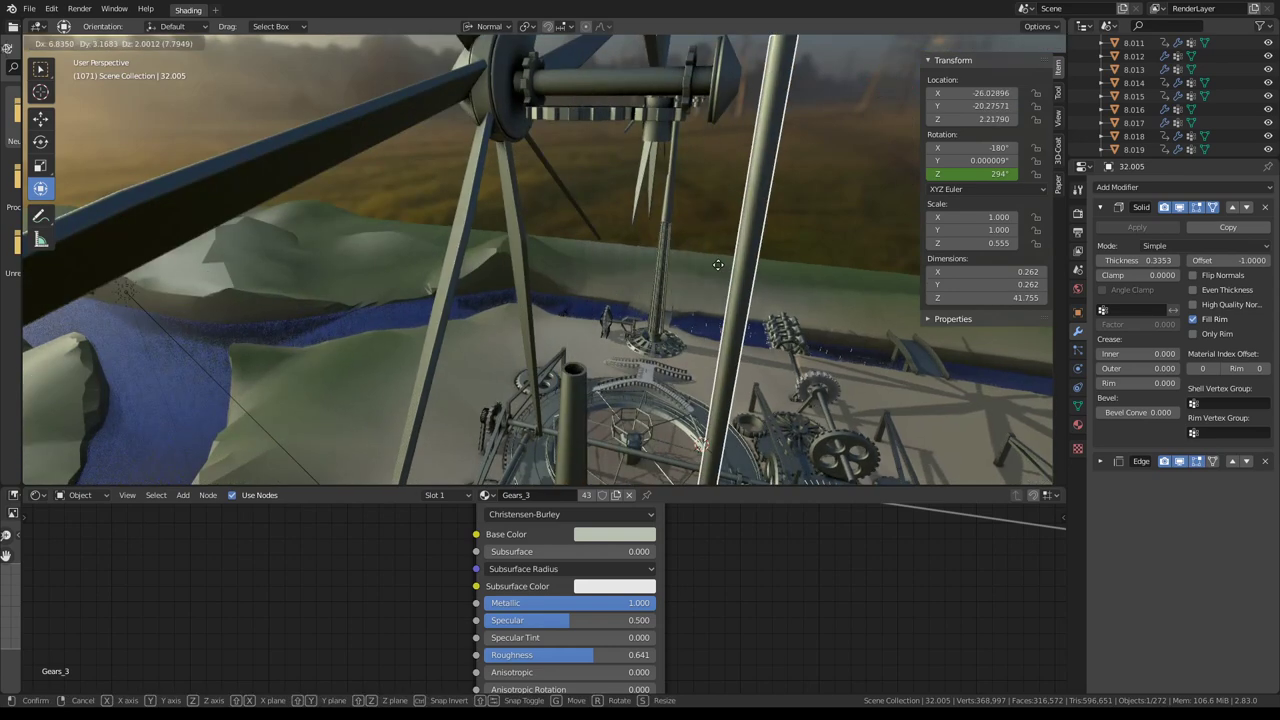
{"action": "left_click", "coordinate": [680, 260]}
{"action": "middle_click_drag", "start_coordinate": [680, 260], "coordinate": [650, 296]}
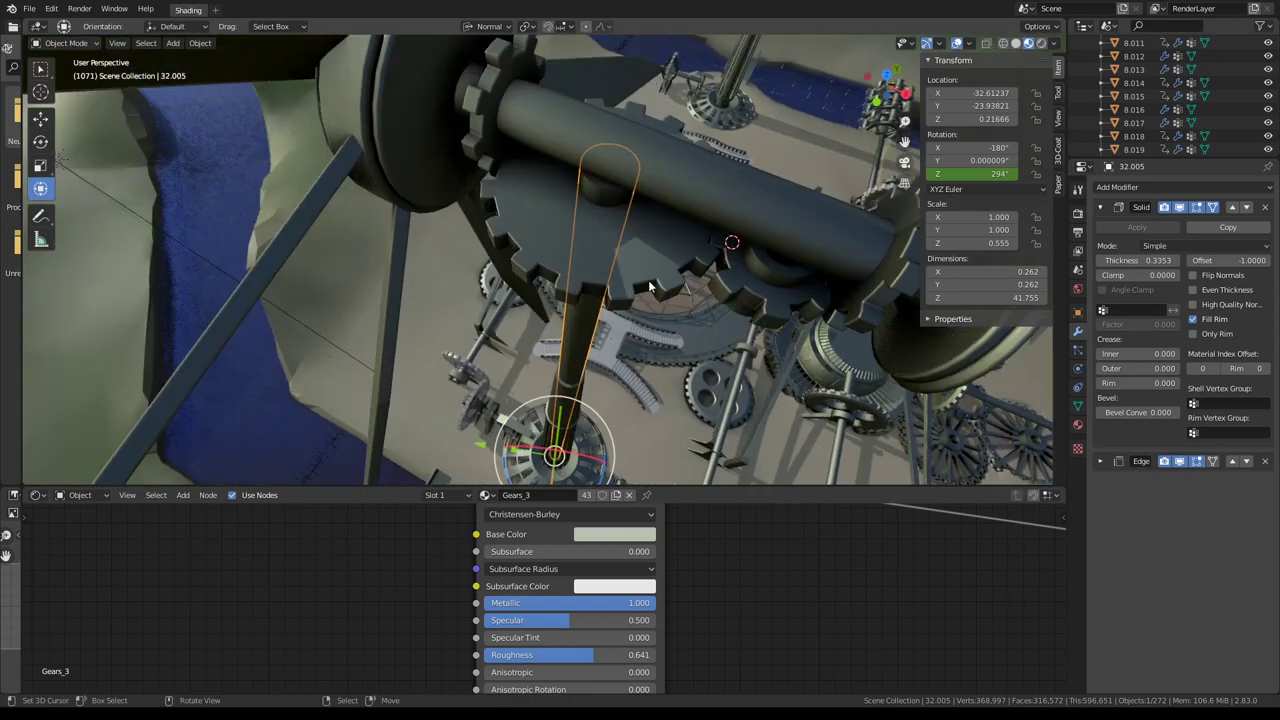
{"action": "key", "text": "g"}
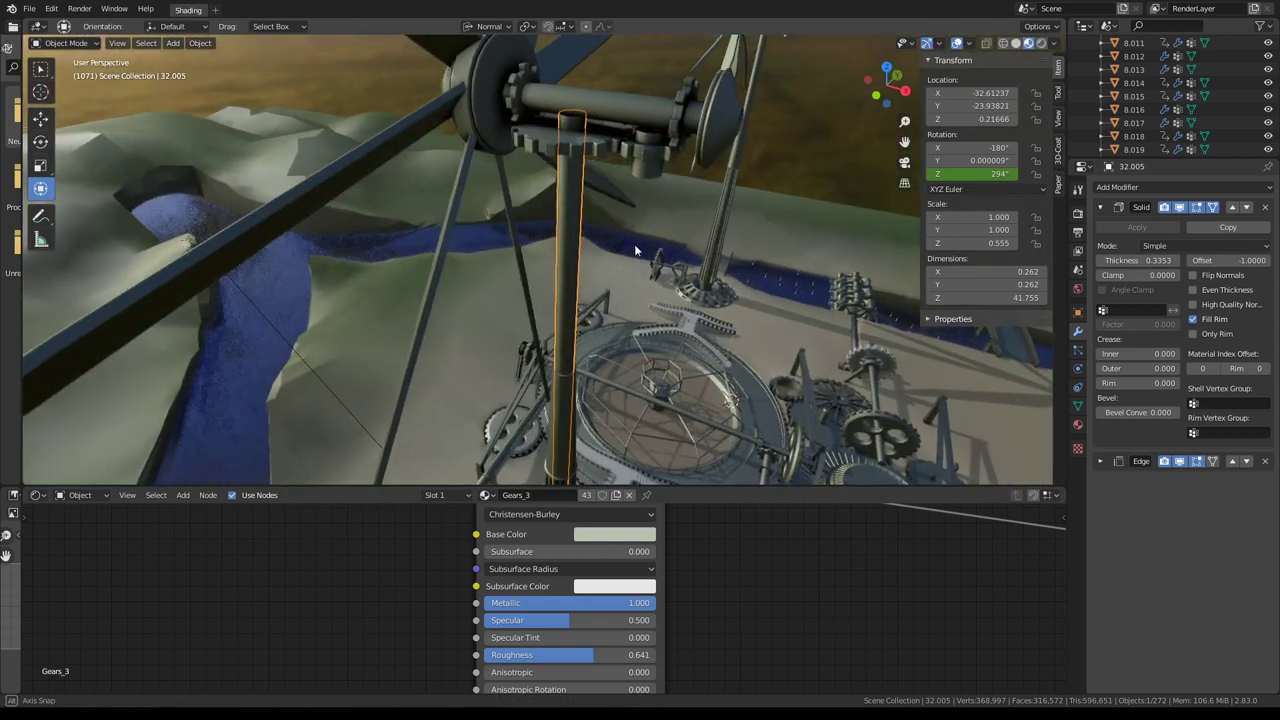
{"action": "middle_click_drag", "start_coordinate": [633, 325], "coordinate": [703, 196]}
Select both poles and isolate them in local view to inspect them.
{"action": "left_click", "coordinate": [703, 199]}
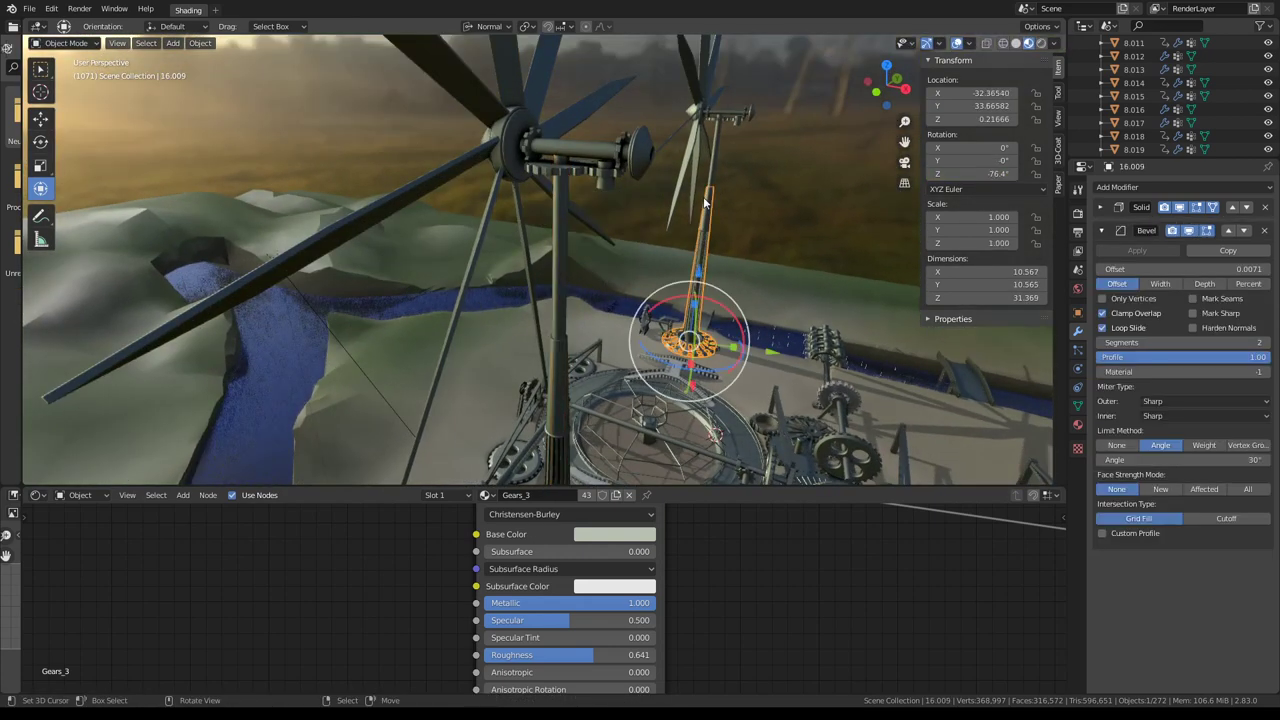
{"action": "left_click", "coordinate": [710, 176]}
{"action": "left_click", "coordinate": [568, 222], "text": "shift"}
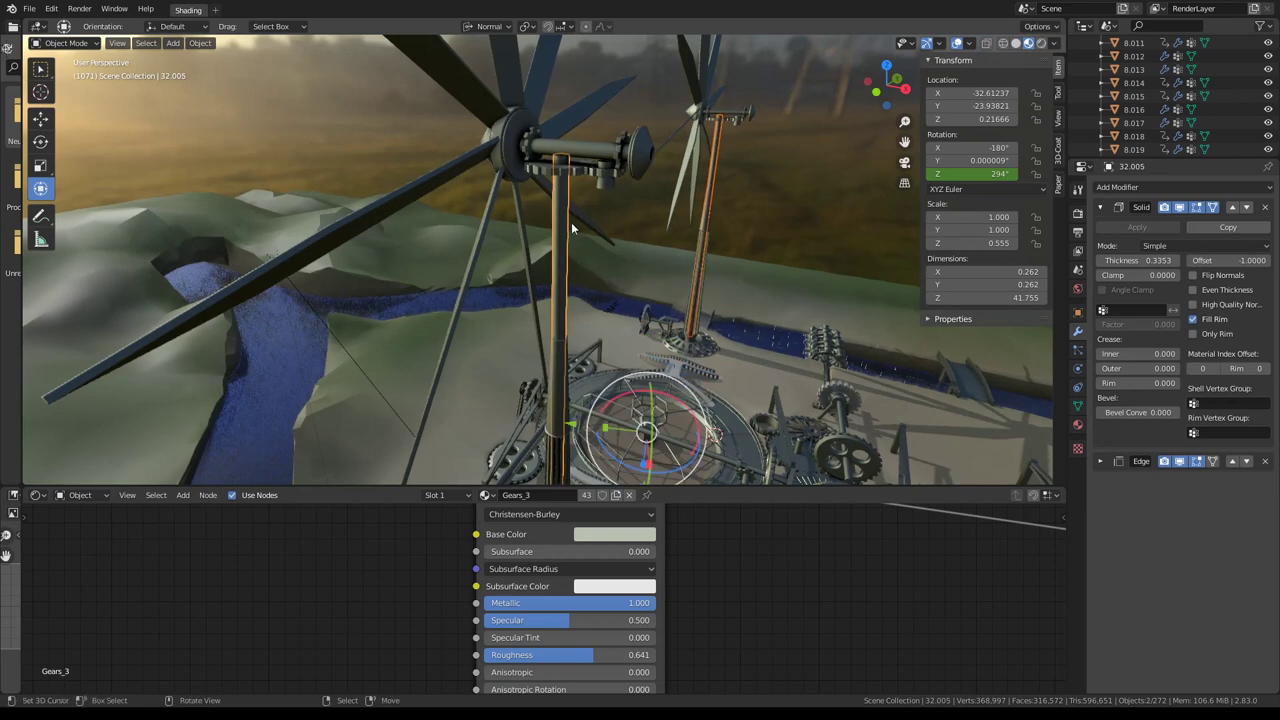
{"action": "key", "text": "KP_Divide"}
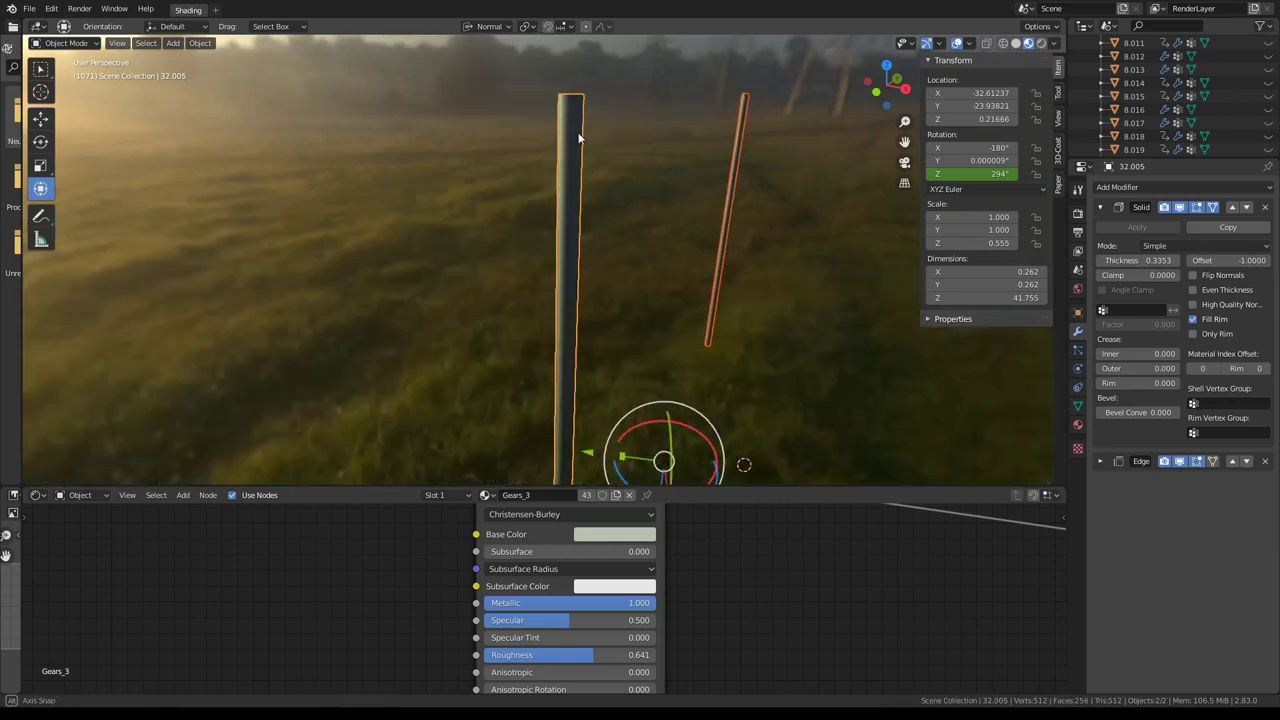
{"action": "mouse_move", "coordinate": [567, 223]}
{"action": "middle_mouse_down"}
{"action": "mouse_move", "coordinate": [563, 200]}
{"action": "mouse_move", "coordinate": [568, 252]}
{"action": "middle_mouse_up"}
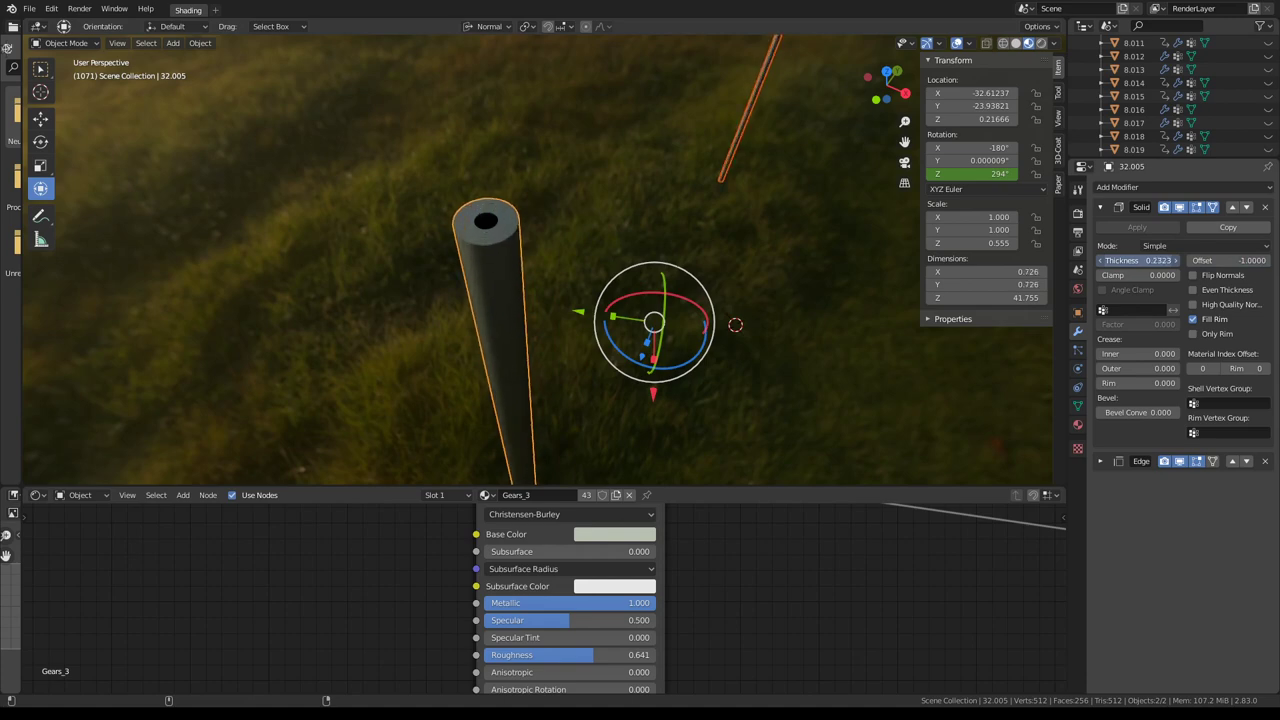
{"action": "mouse_move", "coordinate": [478, 292]}
{"action": "middle_mouse_down"}
{"action": "mouse_move", "coordinate": [566, 109]}
{"action": "mouse_move", "coordinate": [566, 229]}
{"action": "mouse_move", "coordinate": [597, 308]}
{"action": "mouse_move", "coordinate": [715, 338]}
{"action": "middle_mouse_up"}
Select gear shaft 28.009 and briefly check its mesh in Edit Mode.
{"action": "scroll", "coordinate": [458, 250], "scroll_direction": "up", "scroll_amount": 6}
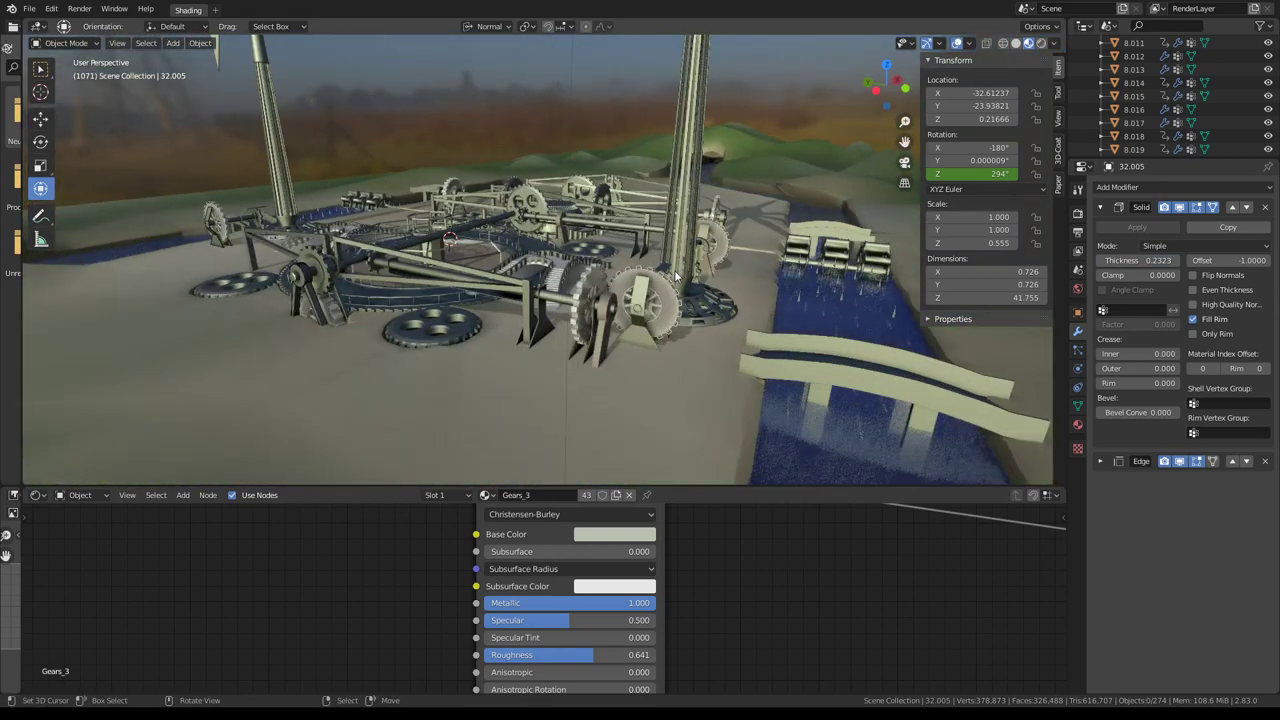
{"action": "scroll", "coordinate": [458, 250], "scroll_direction": "up", "scroll_amount": 3}
{"action": "scroll", "coordinate": [458, 250], "scroll_direction": "up", "scroll_amount": 3}
{"action": "mouse_move", "coordinate": [458, 250]}
{"action": "middle_mouse_down"}
{"action": "mouse_move", "coordinate": [636, 275]}
{"action": "mouse_move", "coordinate": [815, 235]}
{"action": "mouse_move", "coordinate": [597, 240]}
{"action": "mouse_move", "coordinate": [474, 220]}
{"action": "mouse_move", "coordinate": [440, 237]}
{"action": "mouse_move", "coordinate": [600, 200]}
{"action": "mouse_move", "coordinate": [617, 176]}
{"action": "middle_mouse_up"}
{"action": "left_click", "coordinate": [546, 234]}
{"action": "left_click", "coordinate": [630, 190]}
{"action": "scroll", "coordinate": [624, 174], "scroll_direction": "up", "scroll_amount": 3}
{"action": "key", "text": "Tab"}
{"action": "key", "text": "Tab"}
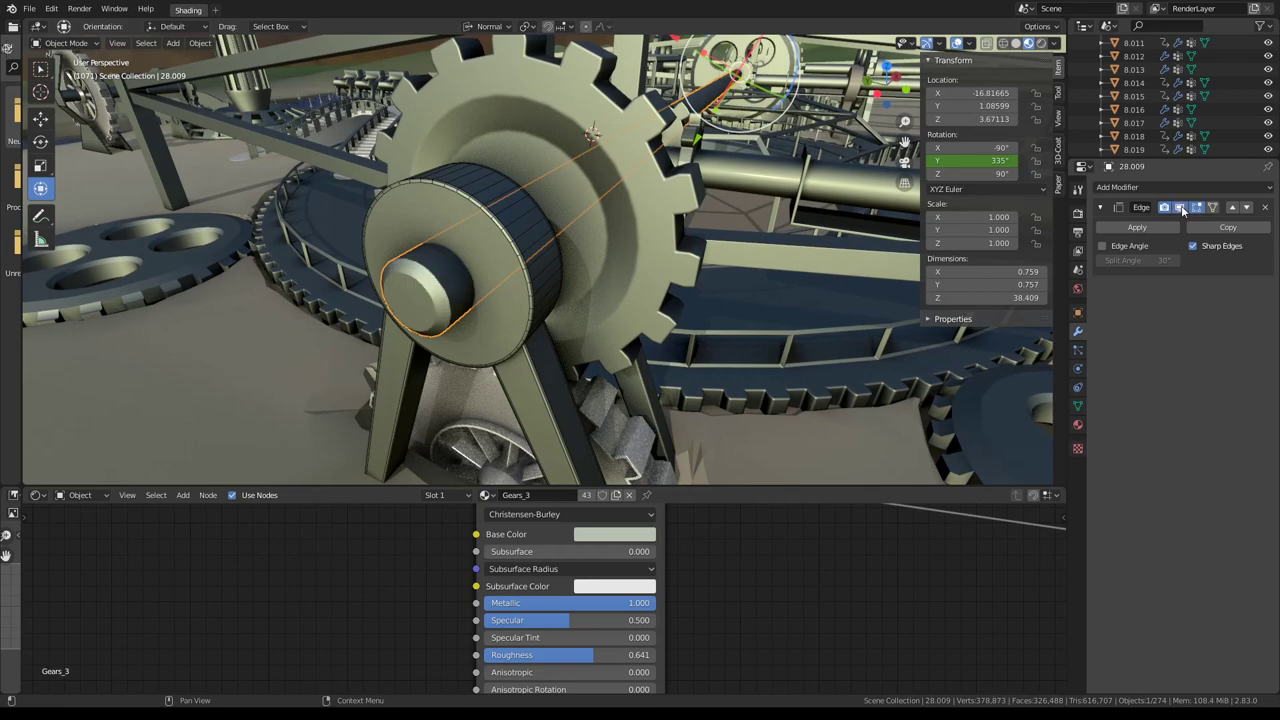
{"action": "mouse_move", "coordinate": [560, 300]}
{"action": "middle_mouse_down"}
{"action": "mouse_move", "coordinate": [541, 304]}
{"action": "mouse_move", "coordinate": [548, 314]}
{"action": "middle_mouse_up"}
{"action": "scroll", "coordinate": [548, 307], "scroll_direction": "down", "scroll_amount": 2}
{"action": "key", "text": "Tab"}
{"action": "key", "text": "Tab"}
Select the small gear by the staircase and check its mesh.
{"action": "scroll", "coordinate": [554, 243], "scroll_direction": "down", "scroll_amount": 5}
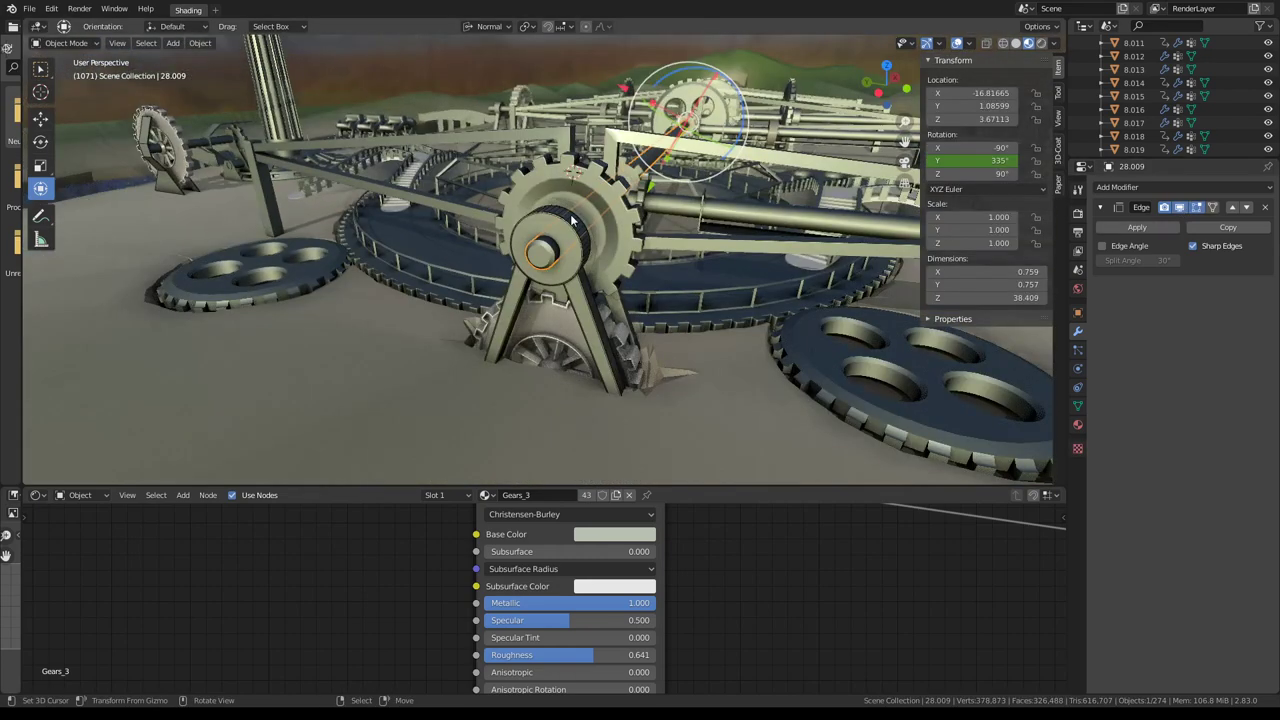
{"action": "mouse_move", "coordinate": [554, 243]}
{"action": "middle_mouse_down"}
{"action": "mouse_move", "coordinate": [486, 229]}
{"action": "mouse_move", "coordinate": [658, 269]}
{"action": "middle_mouse_up"}
{"action": "scroll", "coordinate": [560, 250], "scroll_direction": "up", "scroll_amount": 4}
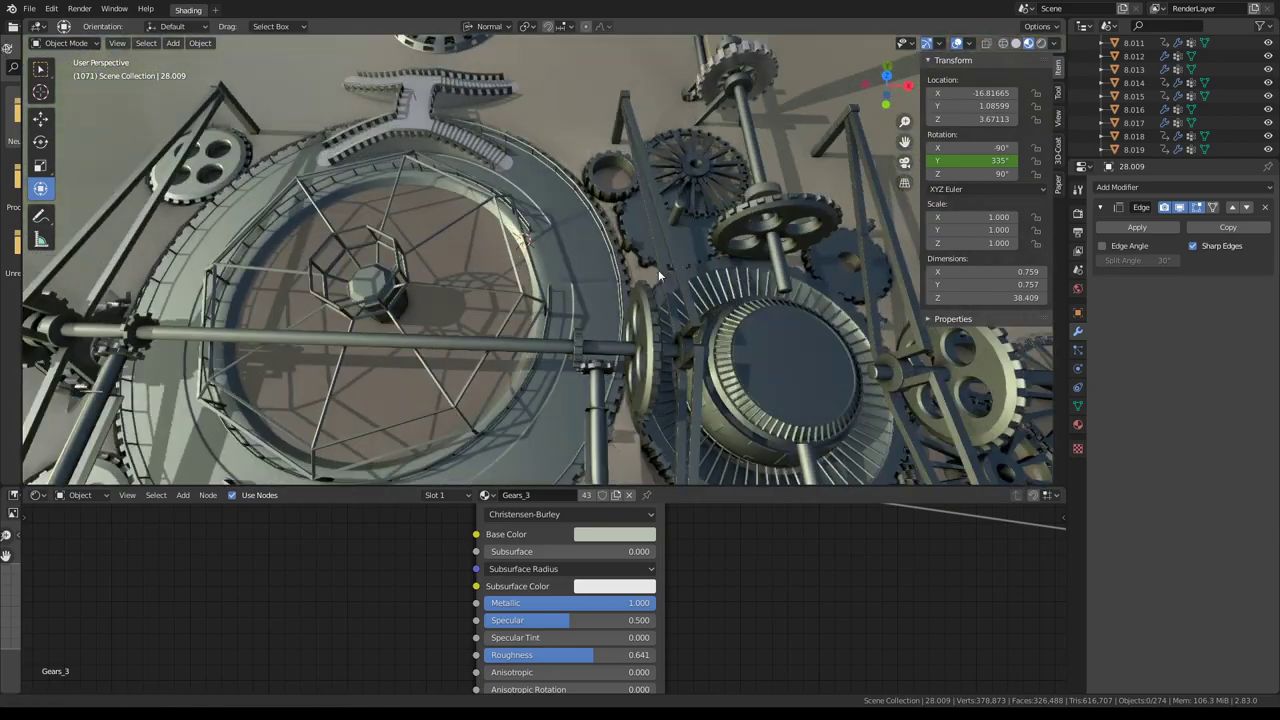
{"action": "scroll", "coordinate": [658, 269], "scroll_direction": "up", "scroll_amount": 2}
{"action": "mouse_move", "coordinate": [569, 202]}
{"action": "middle_mouse_down"}
{"action": "mouse_move", "coordinate": [617, 215]}
{"action": "mouse_move", "coordinate": [488, 242]}
{"action": "mouse_move", "coordinate": [592, 236]}
{"action": "mouse_move", "coordinate": [587, 181]}
{"action": "mouse_move", "coordinate": [620, 190]}
{"action": "mouse_move", "coordinate": [592, 183]}
{"action": "middle_mouse_up"}
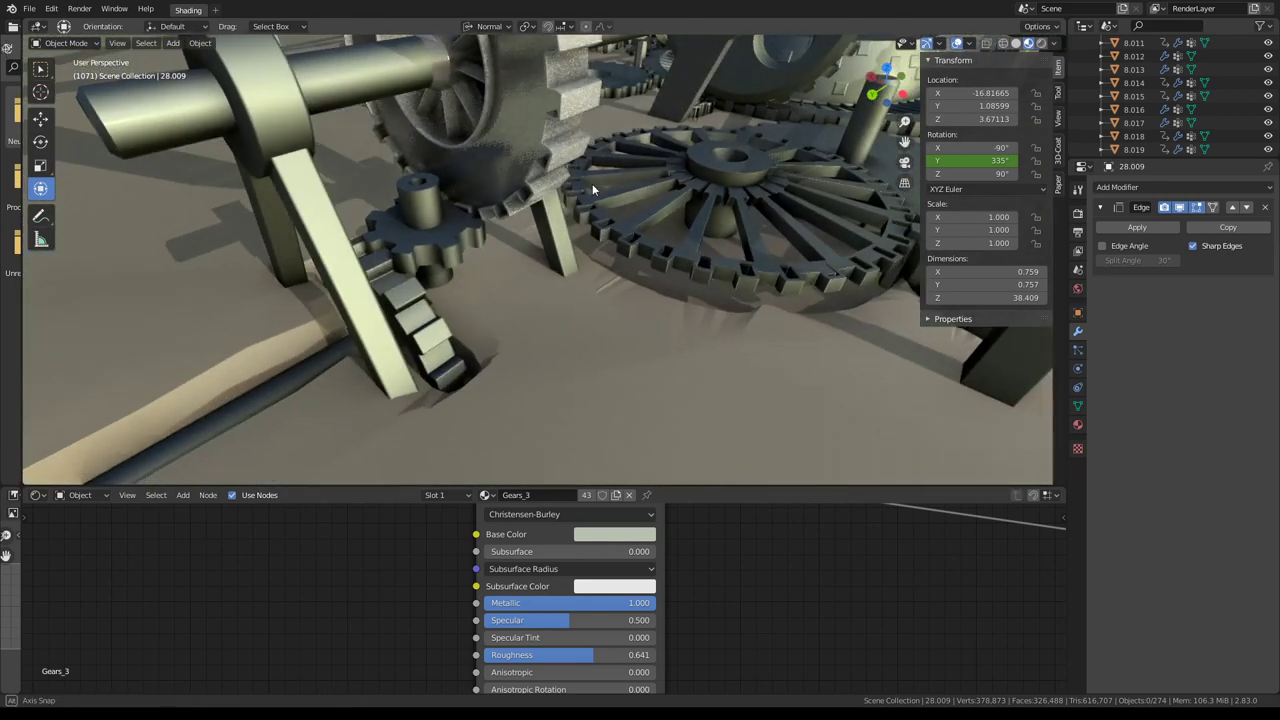
{"action": "left_click", "coordinate": [430, 247]}
{"action": "middle_click_drag", "start_coordinate": [430, 247], "coordinate": [449, 263]}
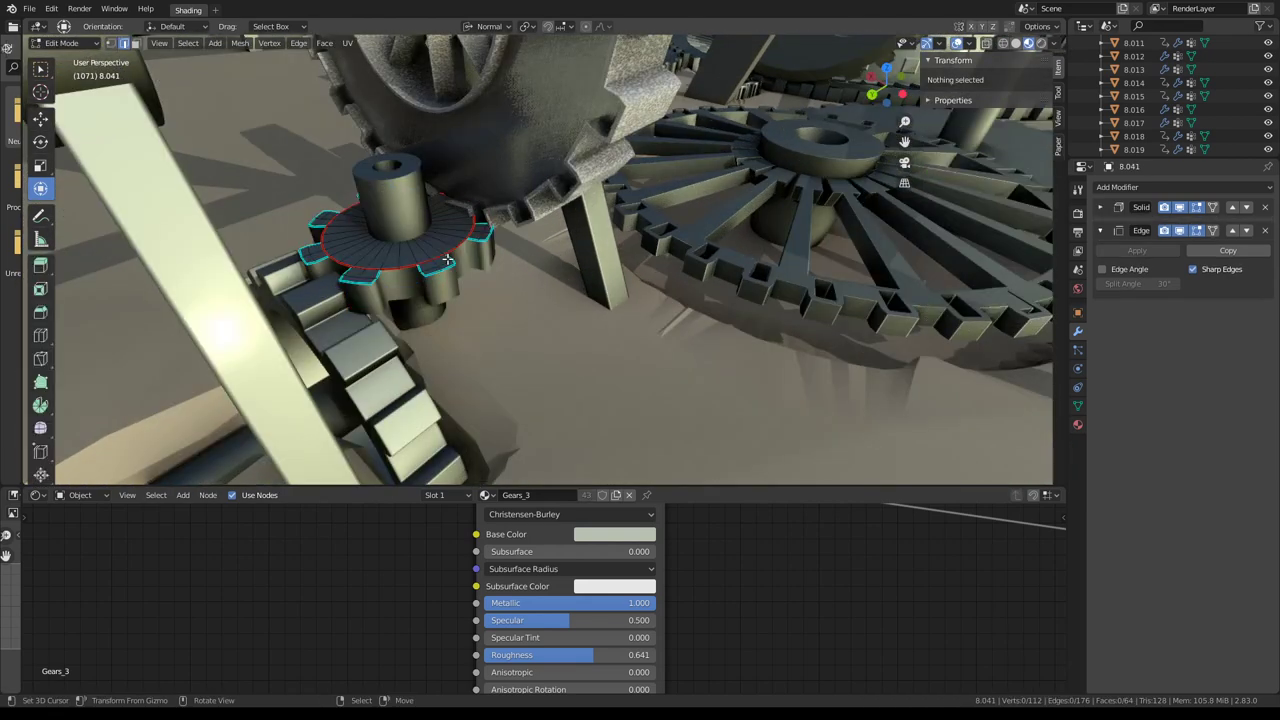
{"action": "key", "text": "Tab"}
{"action": "key", "text": "Tab"}
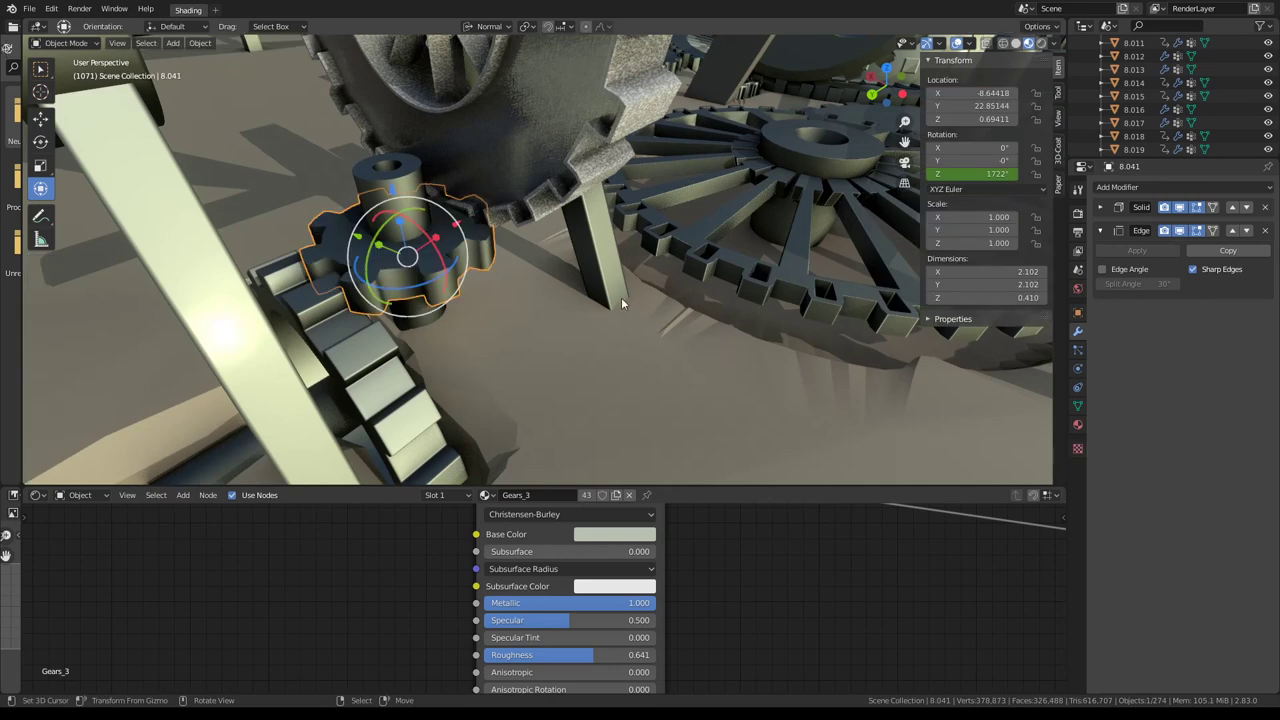
{"action": "mouse_move", "coordinate": [621, 302]}
{"action": "middle_mouse_down"}
{"action": "mouse_move", "coordinate": [596, 277]}
{"action": "mouse_move", "coordinate": [647, 328]}
{"action": "mouse_move", "coordinate": [696, 330]}
{"action": "mouse_move", "coordinate": [678, 326]}
{"action": "mouse_move", "coordinate": [714, 310]}
{"action": "mouse_move", "coordinate": [565, 307]}
{"action": "mouse_move", "coordinate": [784, 350]}
{"action": "mouse_move", "coordinate": [661, 316]}
{"action": "middle_mouse_up"}
Play and stop the animation, then bring the paddle-wheel gears into view.
{"action": "key", "text": "space"}
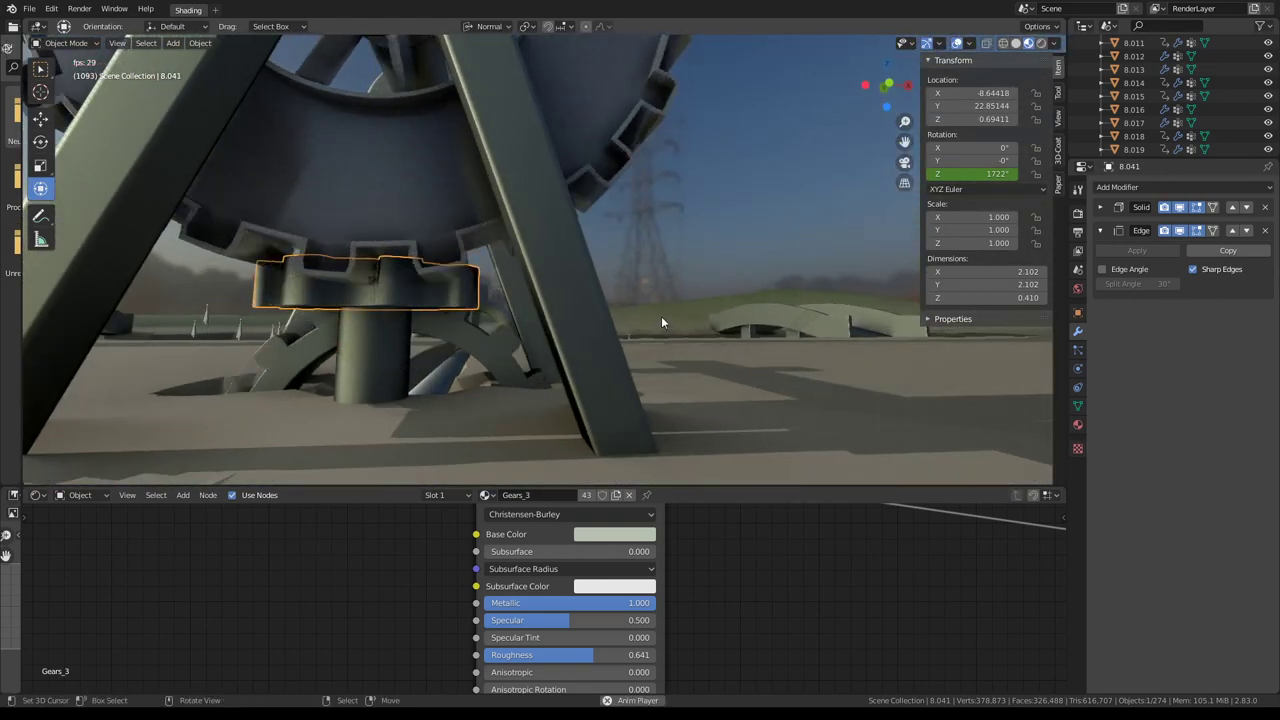
{"action": "key", "text": "space"}
{"action": "mouse_move", "coordinate": [668, 315]}
{"action": "middle_mouse_down"}
{"action": "mouse_move", "coordinate": [836, 364]}
{"action": "mouse_move", "coordinate": [478, 329]}
{"action": "mouse_move", "coordinate": [658, 290]}
{"action": "middle_mouse_up"}
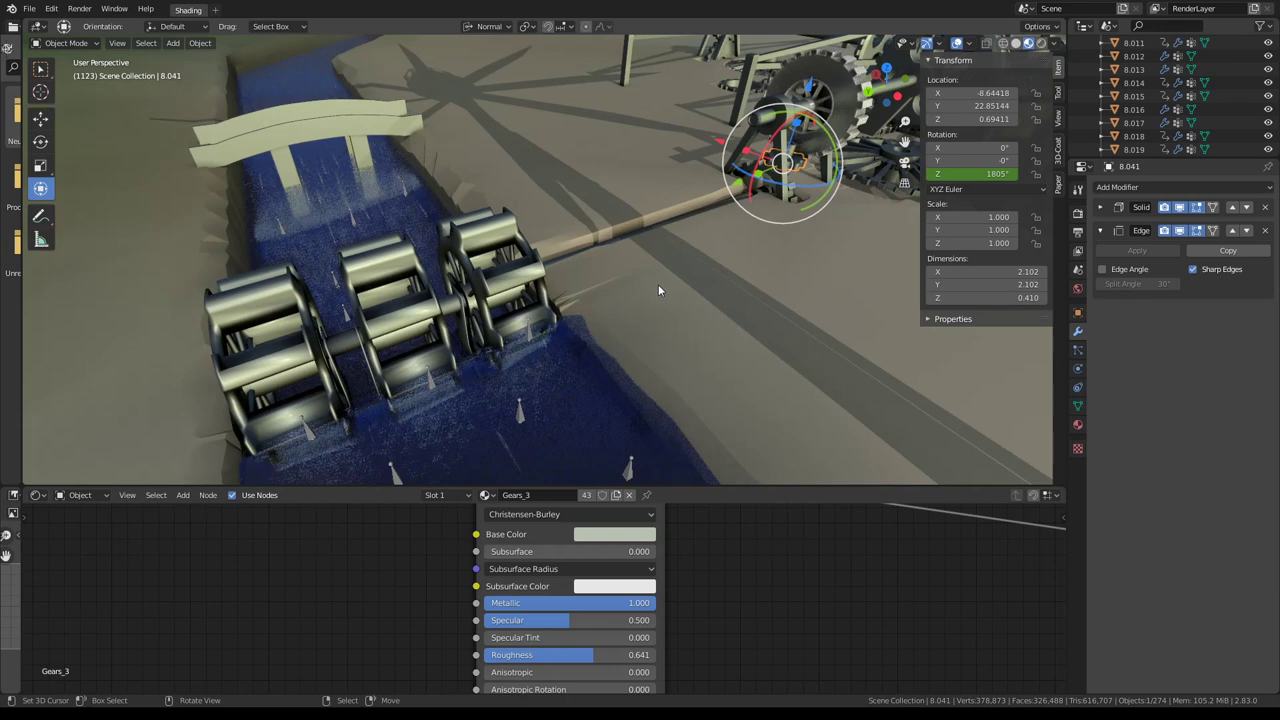
Select the left paddle wheel plus all wheels sharing its mesh data and isolate them.
{"action": "left_click", "coordinate": [307, 333]}
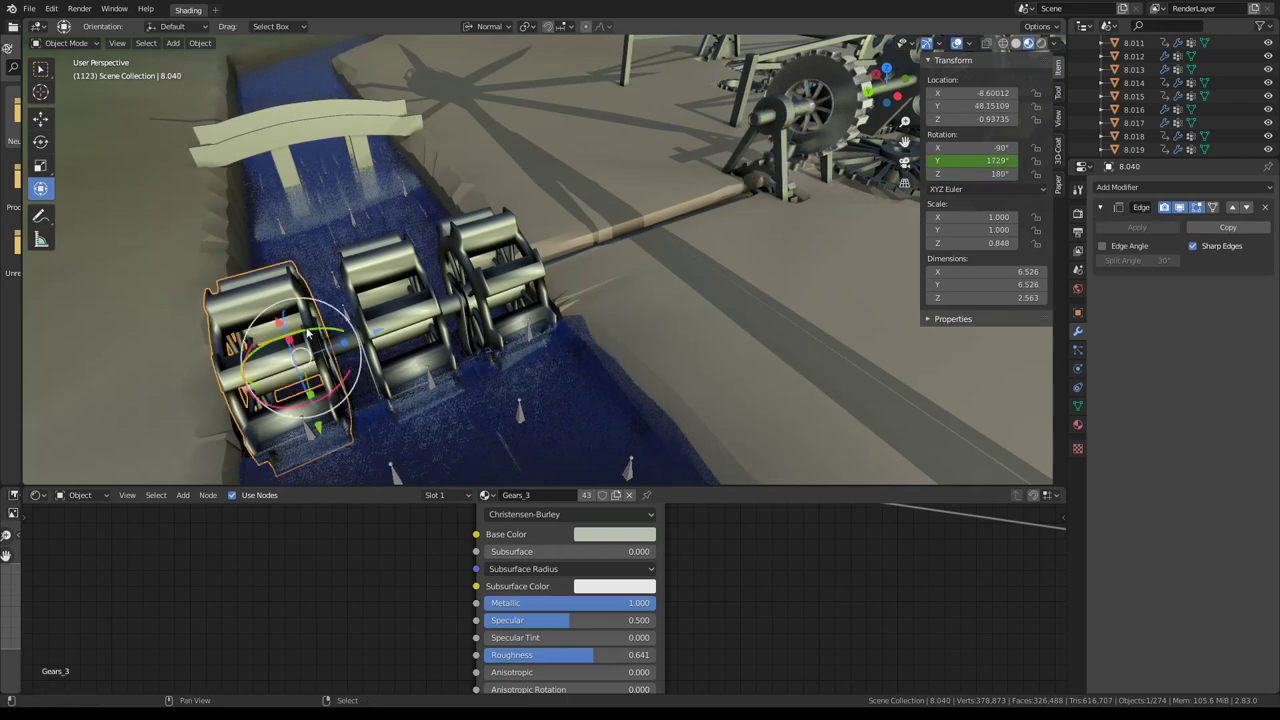
{"action": "left_click", "coordinate": [244, 328]}
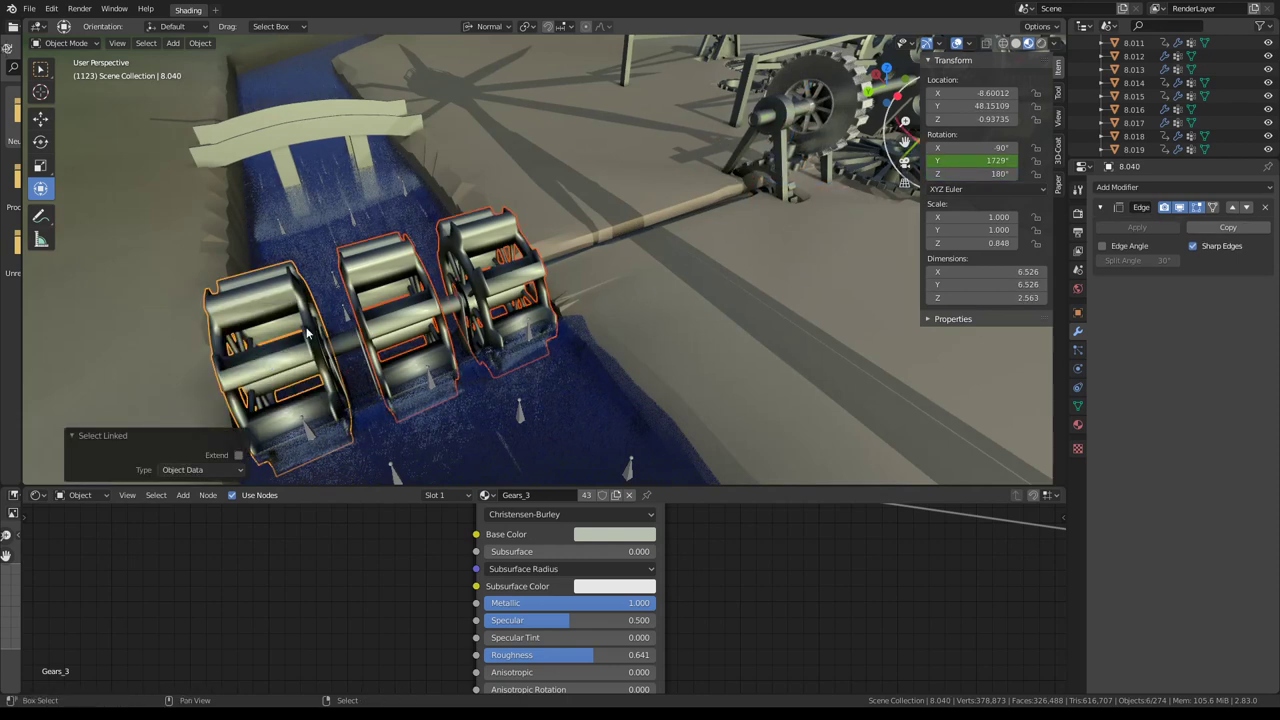
{"action": "key", "text": "KP_Divide"}
{"action": "middle_click_drag", "start_coordinate": [470, 290], "coordinate": [580, 210]}
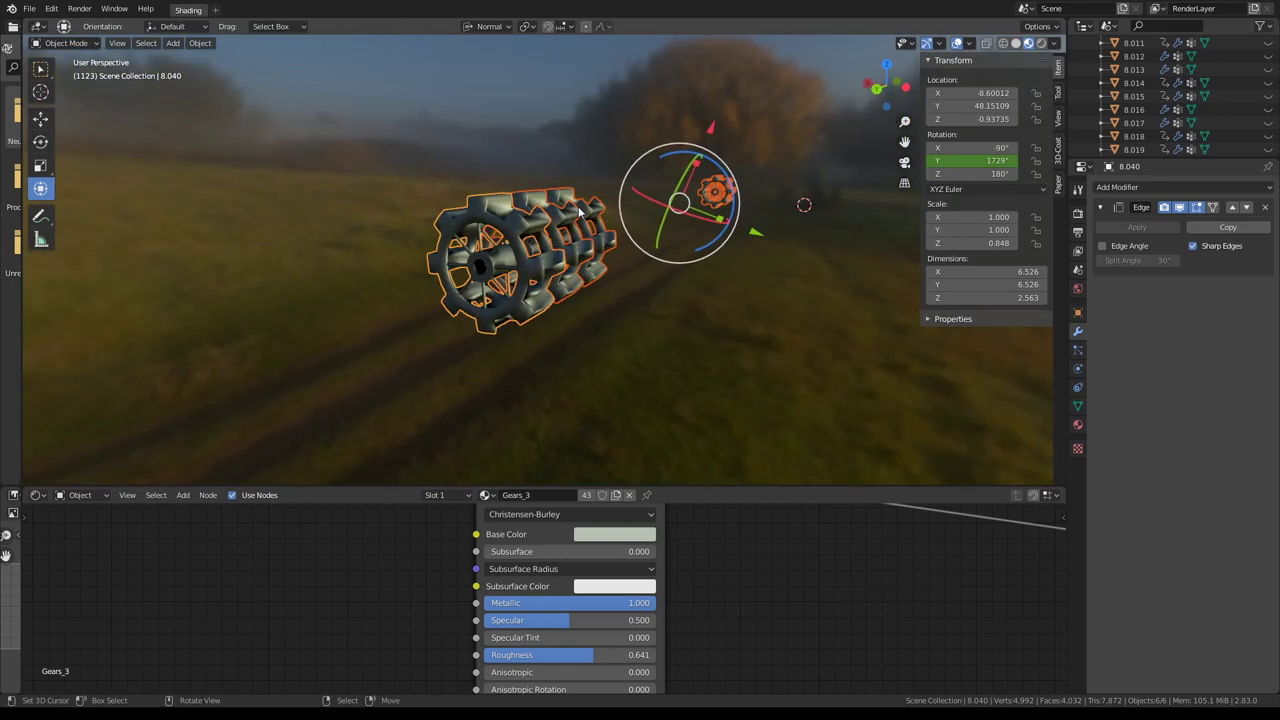
{"action": "scroll", "coordinate": [580, 210], "scroll_direction": "up", "scroll_amount": 5}
{"action": "scroll", "coordinate": [487, 313], "scroll_direction": "down", "scroll_amount": 3}
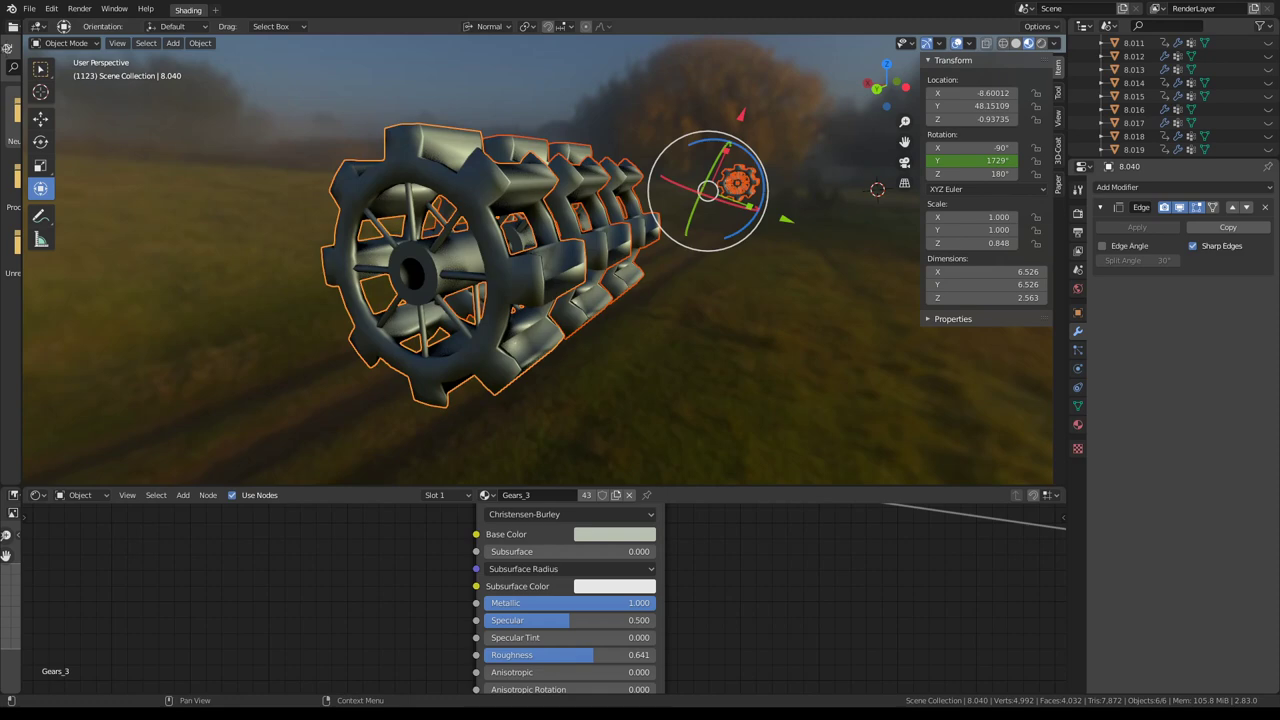
{"action": "middle_click_drag", "start_coordinate": [256, 261], "coordinate": [468, 285]}
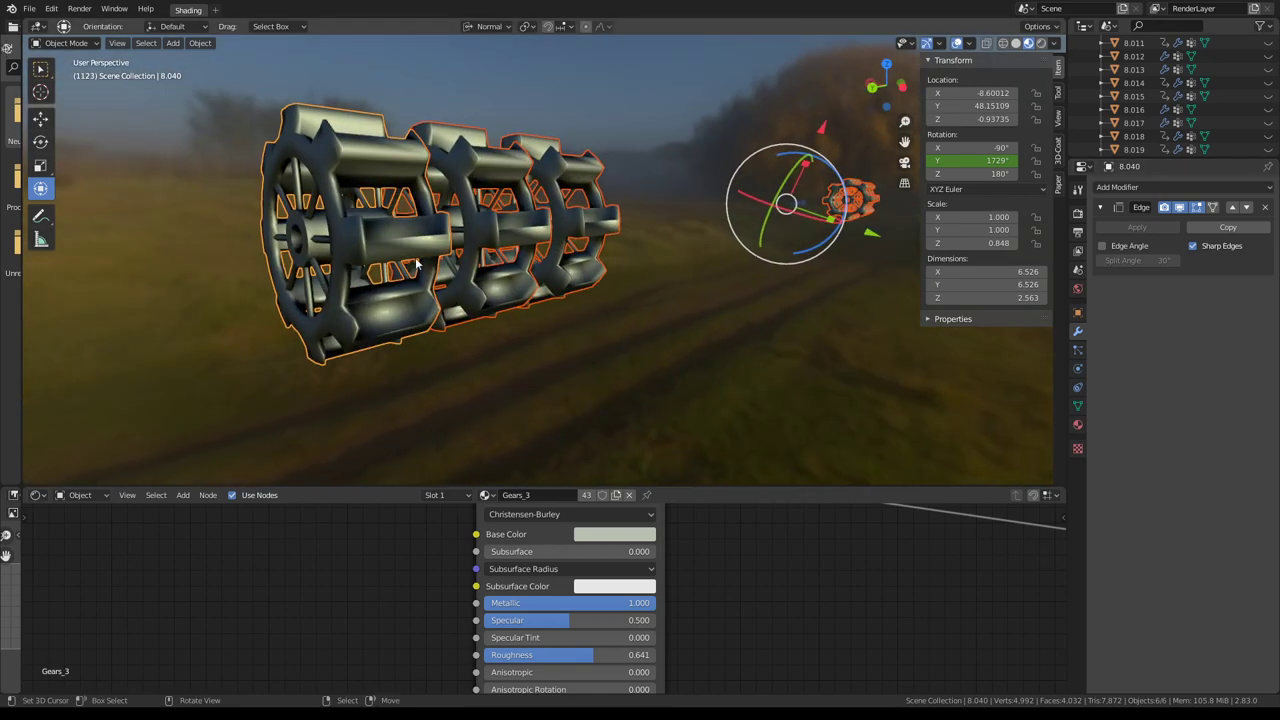
{"action": "scroll", "coordinate": [468, 285], "scroll_direction": "up", "scroll_amount": 3}
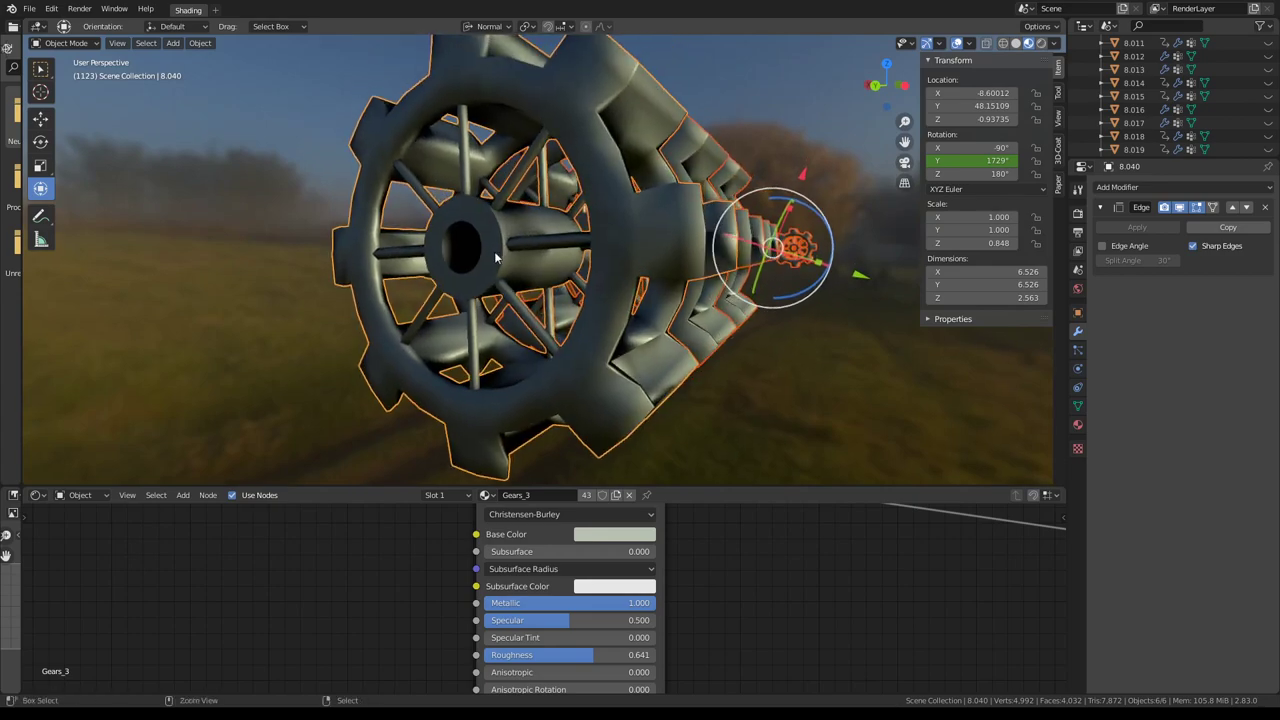
{"action": "middle_click_drag", "start_coordinate": [468, 285], "coordinate": [1090, 248]}
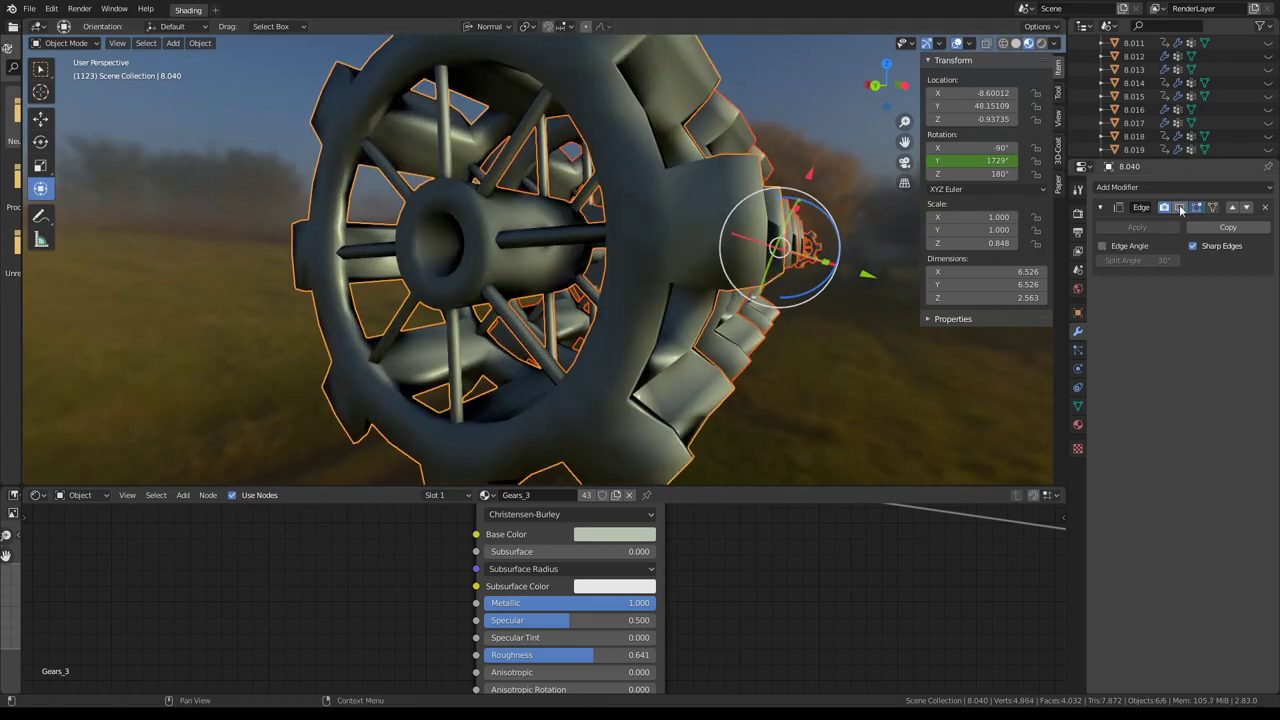
{"action": "mouse_move", "coordinate": [1181, 209]}
{"action": "middle_mouse_down"}
{"action": "mouse_move", "coordinate": [670, 234]}
{"action": "mouse_move", "coordinate": [651, 224]}
{"action": "middle_mouse_up"}
Inspect the wheel mesh in Edit Mode, then return to Object Mode.
{"action": "key", "text": "Tab"}
{"action": "scroll", "coordinate": [651, 224], "scroll_direction": "down", "scroll_amount": 5}
{"action": "key", "text": "a"}
{"action": "key", "text": "alt+a"}
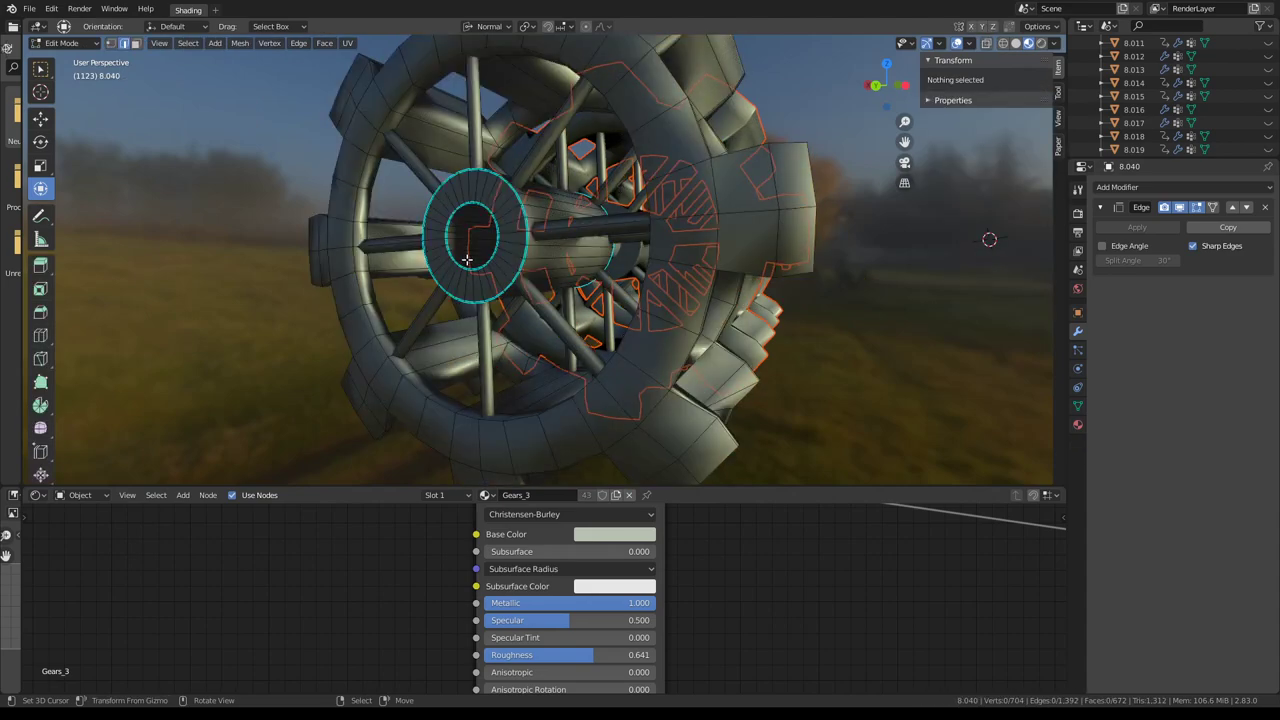
{"action": "mouse_move", "coordinate": [467, 259]}
{"action": "middle_mouse_down"}
{"action": "mouse_move", "coordinate": [605, 274]}
{"action": "mouse_move", "coordinate": [606, 336]}
{"action": "mouse_move", "coordinate": [589, 314]}
{"action": "mouse_move", "coordinate": [774, 311]}
{"action": "mouse_move", "coordinate": [702, 272]}
{"action": "mouse_move", "coordinate": [640, 269]}
{"action": "mouse_move", "coordinate": [649, 260]}
{"action": "mouse_move", "coordinate": [600, 290]}
{"action": "mouse_move", "coordinate": [479, 321]}
{"action": "mouse_move", "coordinate": [677, 236]}
{"action": "mouse_move", "coordinate": [586, 256]}
{"action": "mouse_move", "coordinate": [1072, 208]}
{"action": "middle_mouse_up"}
{"action": "scroll", "coordinate": [605, 274], "scroll_direction": "up", "scroll_amount": 5}
{"action": "scroll", "coordinate": [606, 336], "scroll_direction": "down", "scroll_amount": 4}
{"action": "scroll", "coordinate": [589, 314], "scroll_direction": "down", "scroll_amount": 3}
{"action": "scroll", "coordinate": [479, 321], "scroll_direction": "down", "scroll_amount": 3}
{"action": "scroll", "coordinate": [630, 267], "scroll_direction": "down", "scroll_amount": 2}
{"action": "key", "text": "Tab"}
{"action": "scroll", "coordinate": [677, 236], "scroll_direction": "up", "scroll_amount": 3}
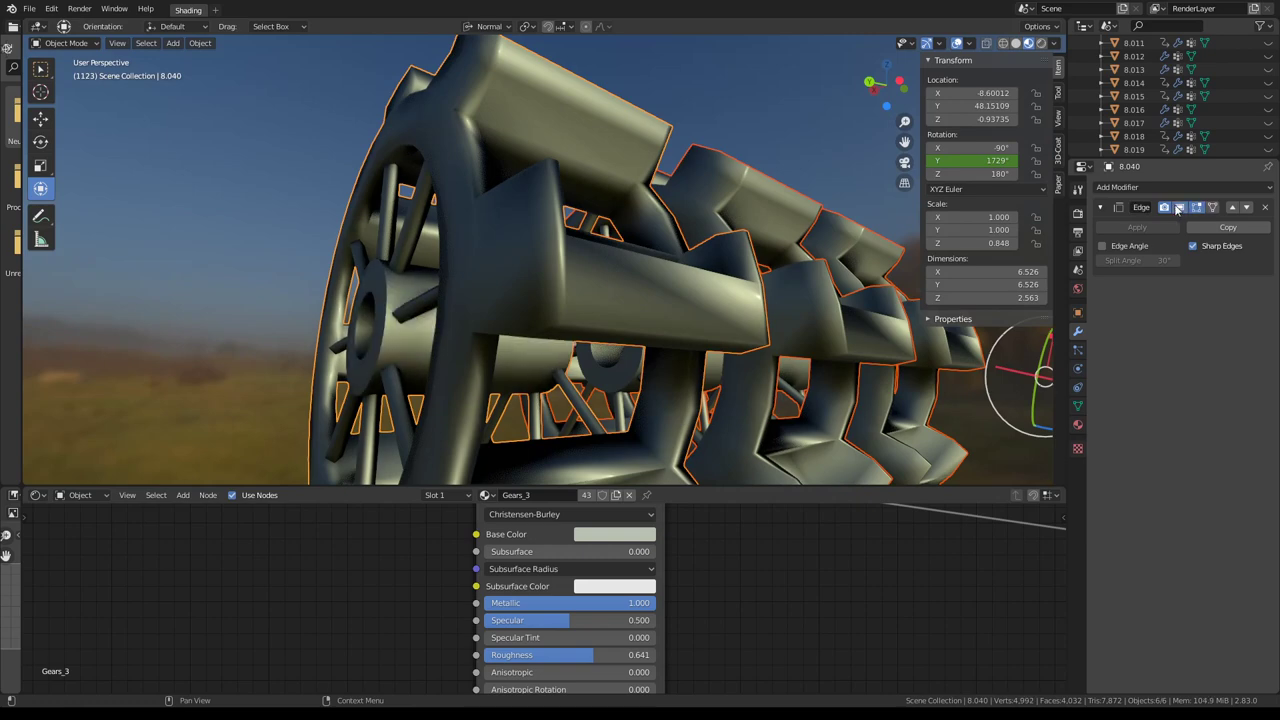
Add a Bevel modifier to the wheel and enable its wireframe display.
{"action": "left_click", "coordinate": [1141, 189]}
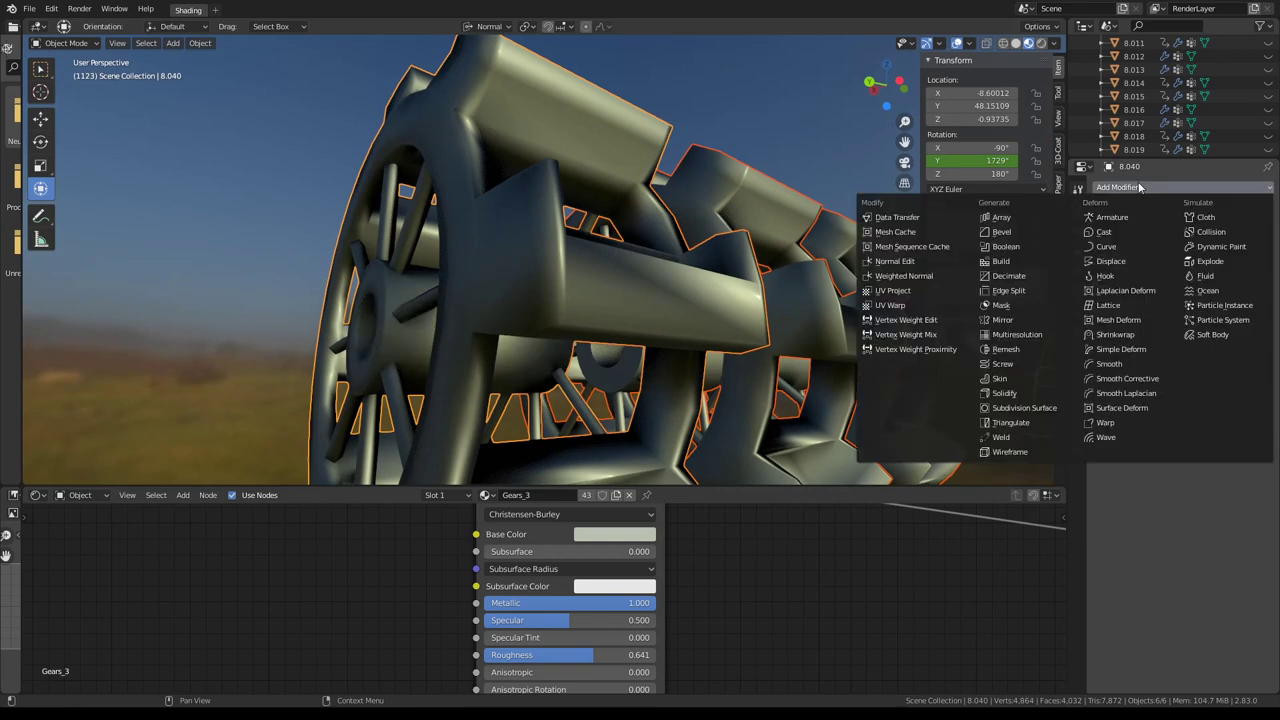
{"action": "left_click", "coordinate": [1000, 234]}
{"action": "middle_click_drag", "start_coordinate": [880, 240], "coordinate": [707, 230]}
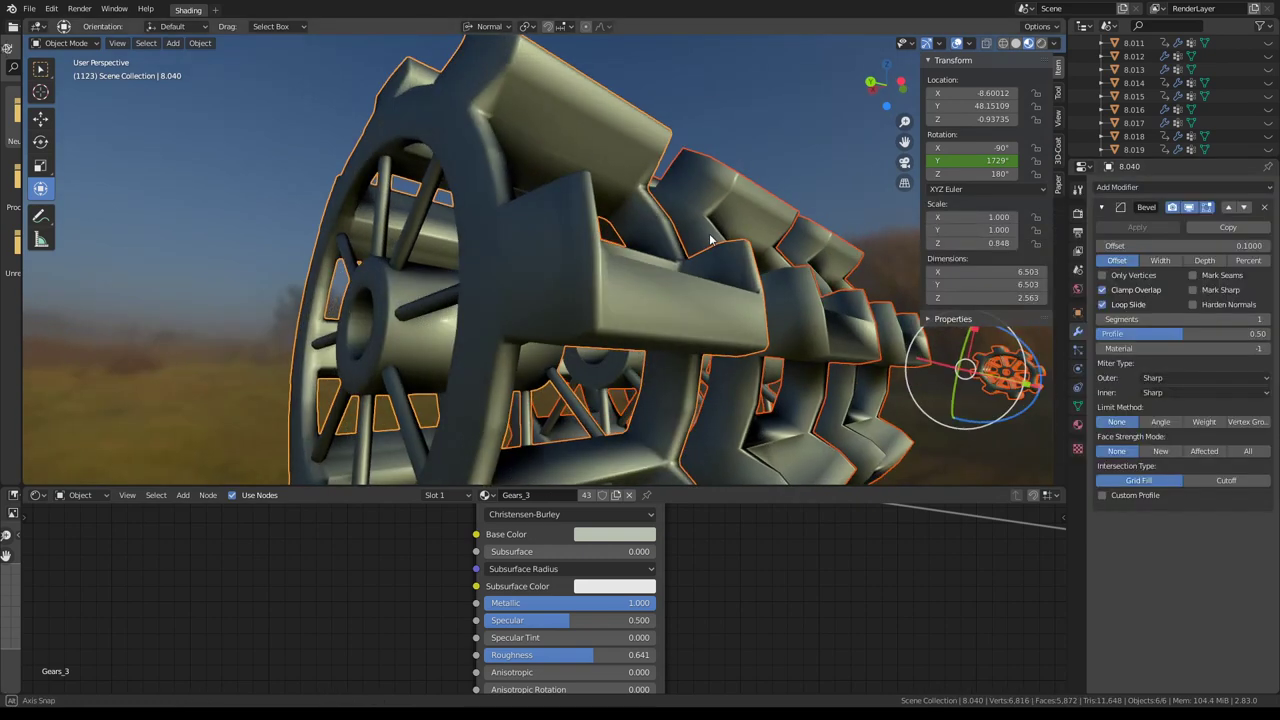
{"action": "left_click", "coordinate": [1077, 313]}
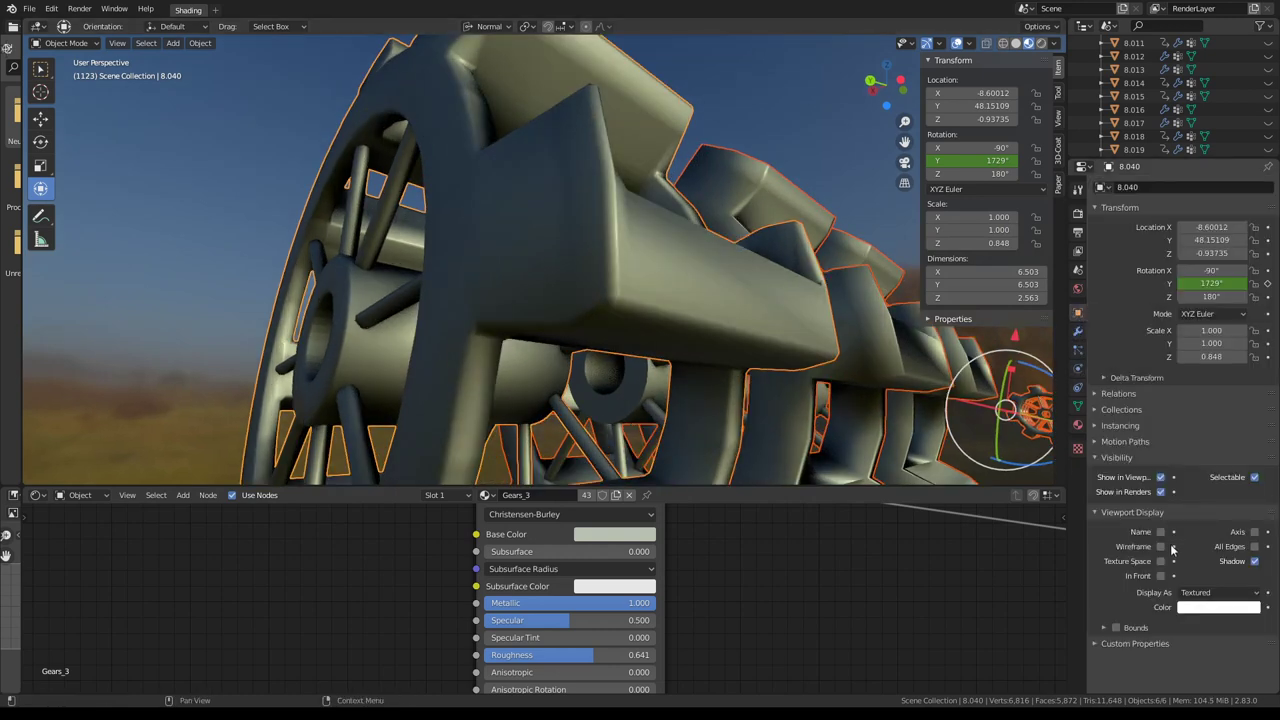
{"action": "left_click", "coordinate": [1161, 547]}
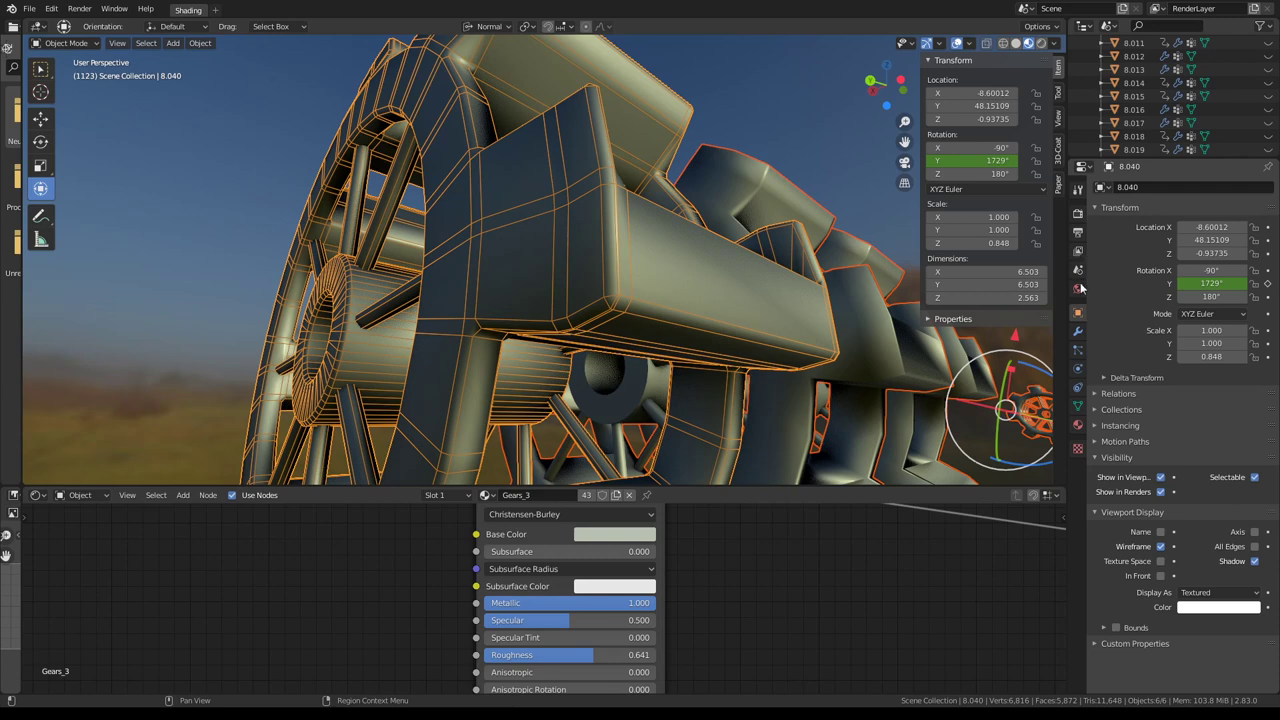
Set the bevel's limit method to Angle and its segments to 2.
{"action": "left_click", "coordinate": [1077, 331]}
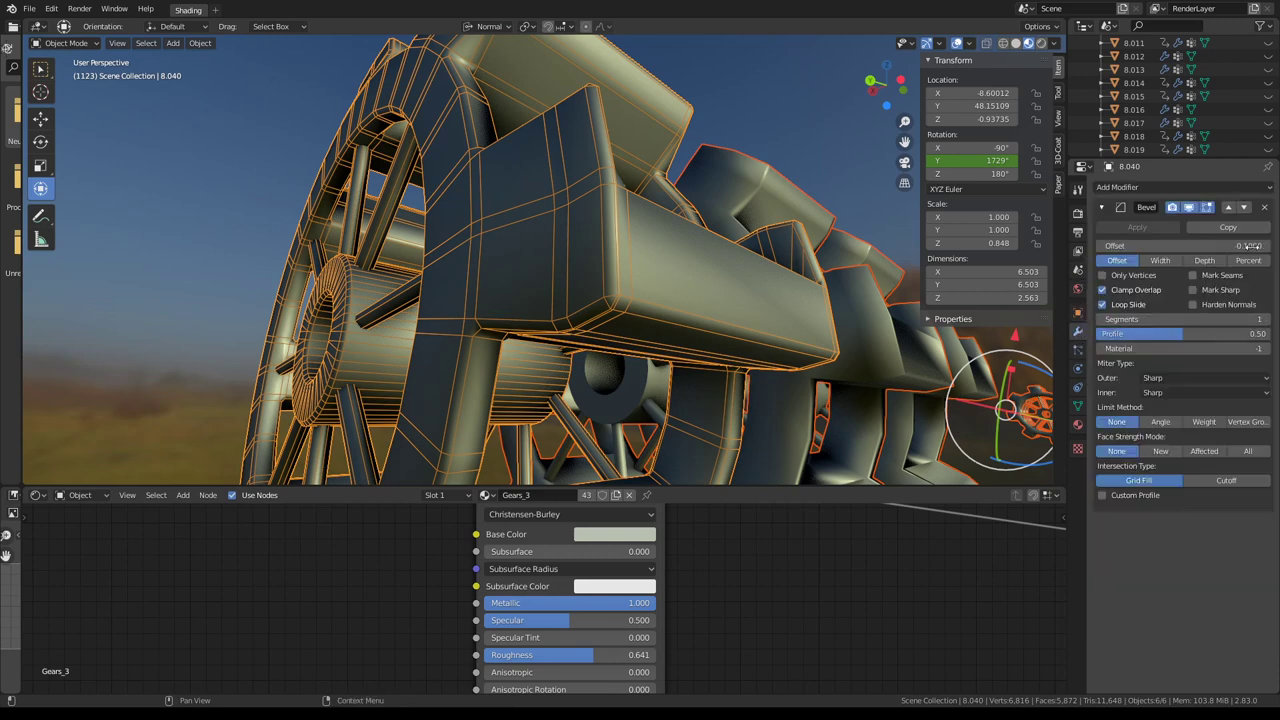
{"action": "left_click", "coordinate": [1159, 424]}
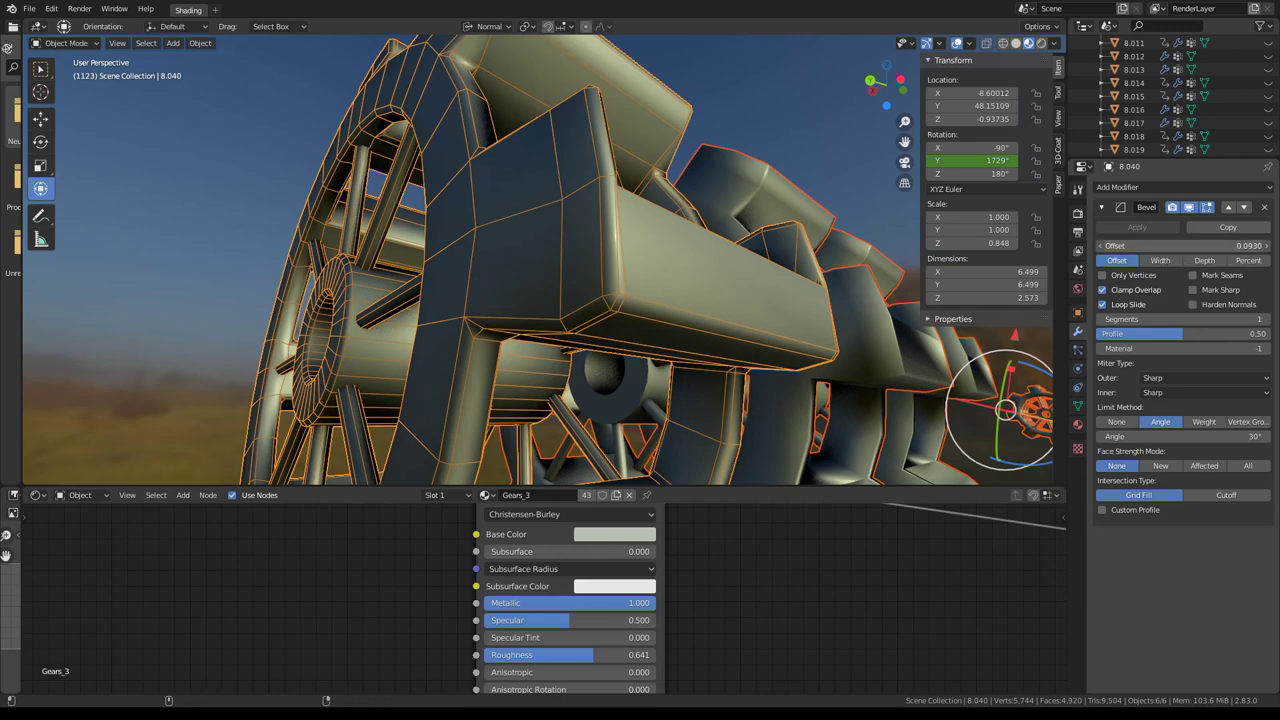
{"action": "key", "text": "BackSpace"}
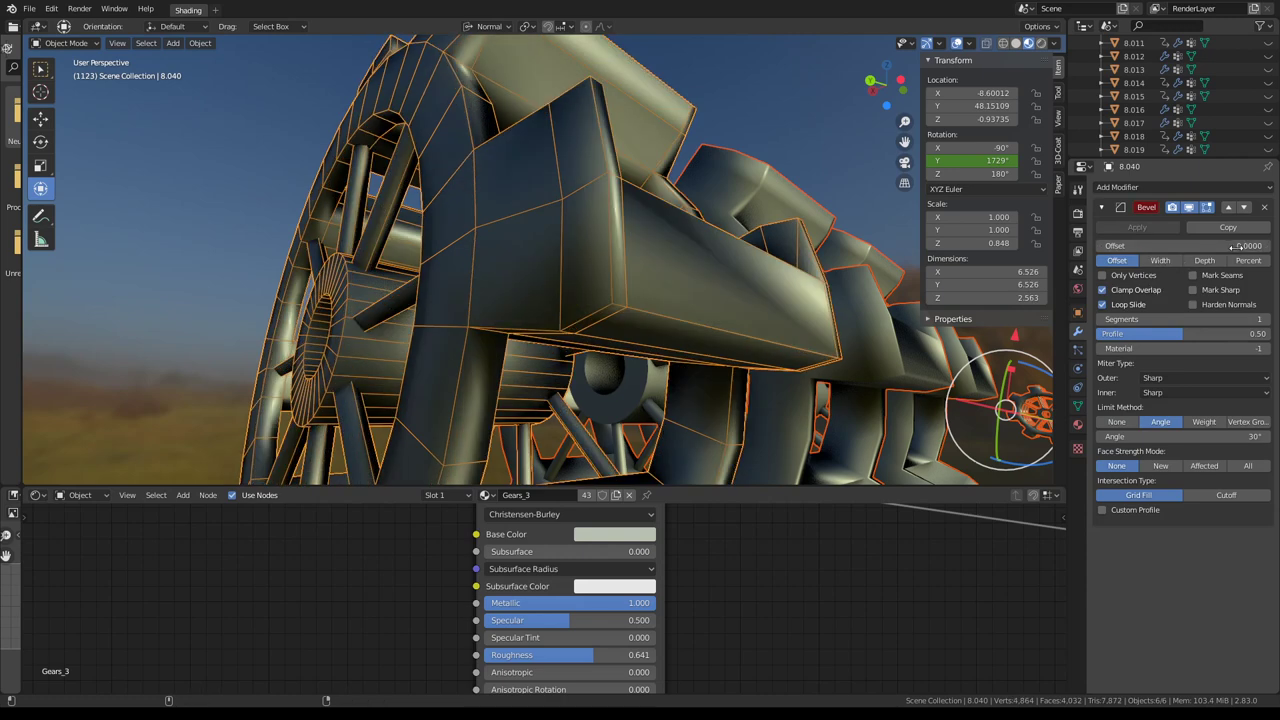
{"action": "left_click_drag", "start_coordinate": [1238, 246], "coordinate": [1262, 246]}
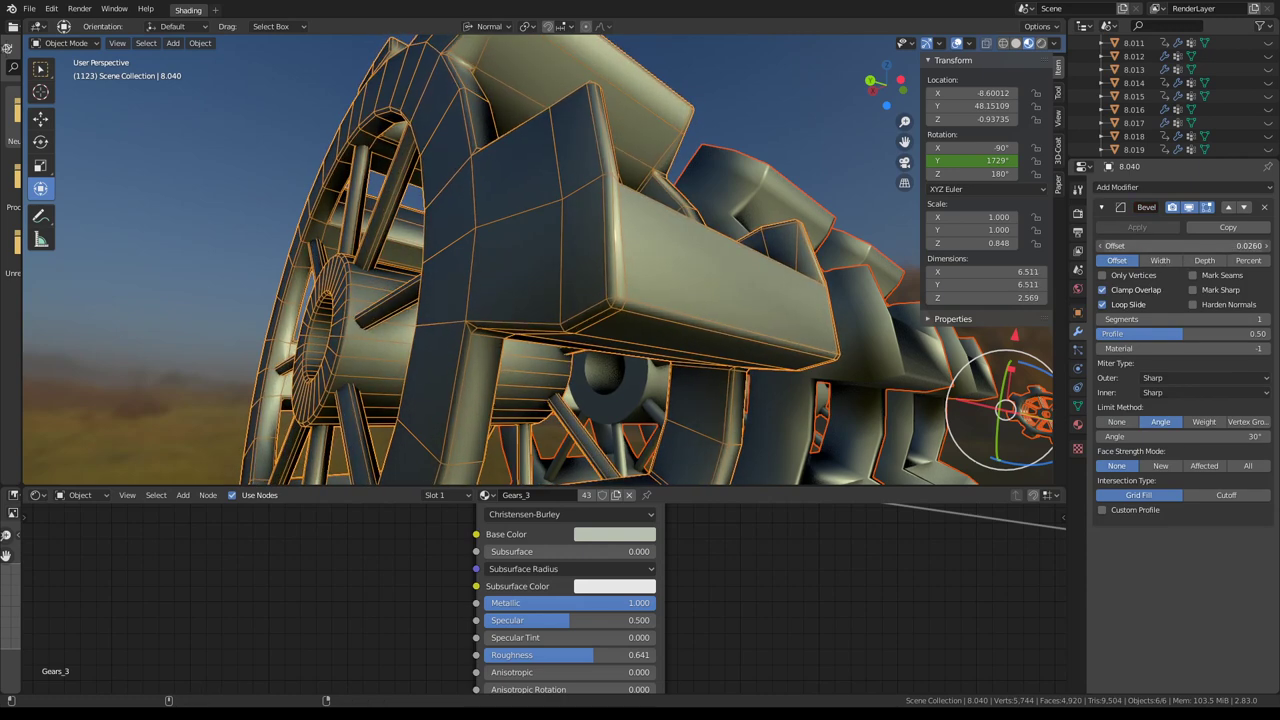
{"action": "left_click", "coordinate": [1259, 319]}
{"action": "mouse_move", "coordinate": [700, 250]}
{"action": "middle_mouse_down"}
{"action": "mouse_move", "coordinate": [679, 303]}
{"action": "mouse_move", "coordinate": [880, 250]}
{"action": "middle_mouse_up"}
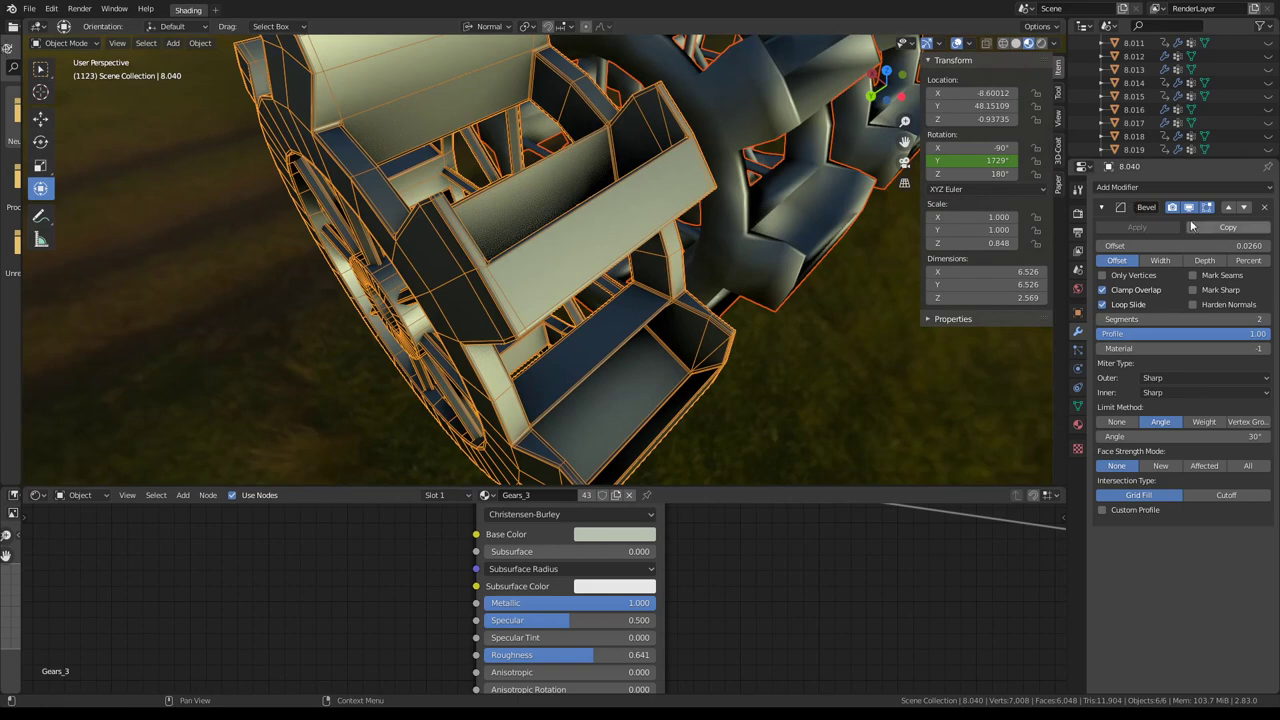
{"action": "mouse_move", "coordinate": [800, 250]}
{"action": "middle_mouse_down"}
{"action": "mouse_move", "coordinate": [595, 147]}
{"action": "mouse_move", "coordinate": [589, 202]}
{"action": "mouse_move", "coordinate": [600, 150]}
{"action": "middle_mouse_up"}
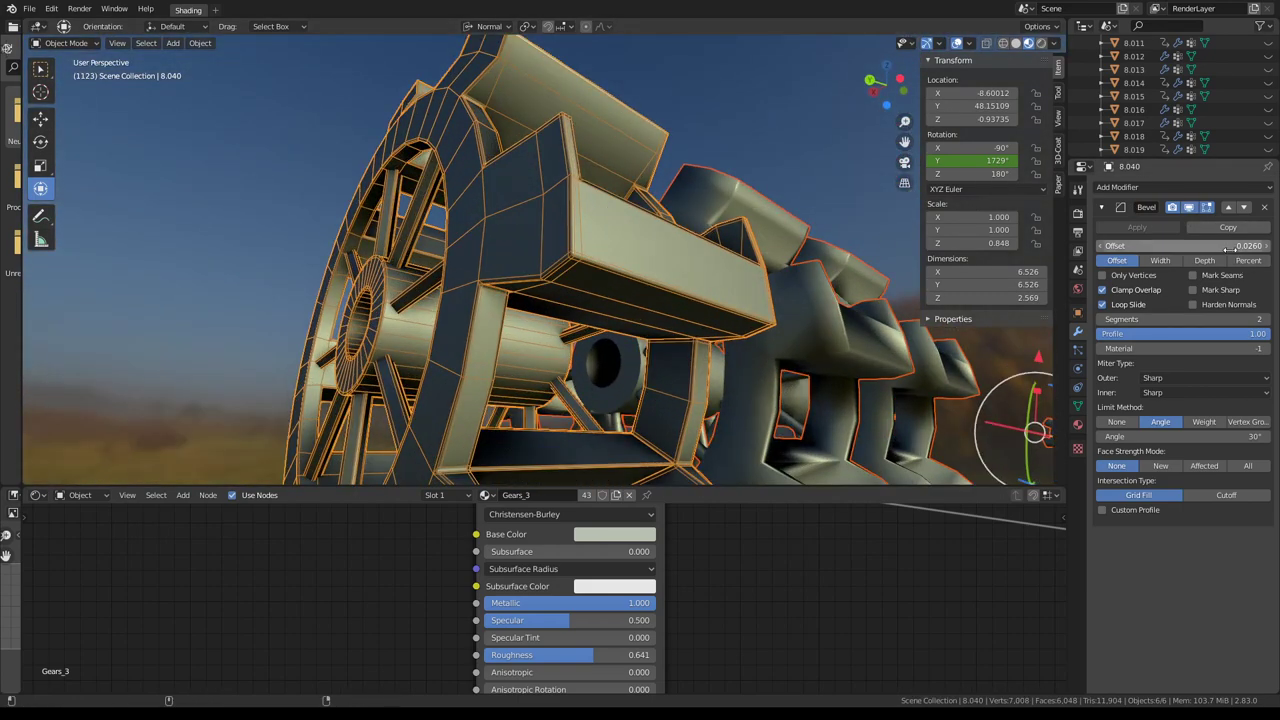
Reduce the bevel offset to 0.0050 and set the profile to 1.00.
{"action": "mouse_move", "coordinate": [1228, 246]}
{"action": "left_mouse_down"}
{"action": "mouse_move", "coordinate": [1245, 246]}
{"action": "mouse_move", "coordinate": [1220, 246]}
{"action": "left_mouse_up"}
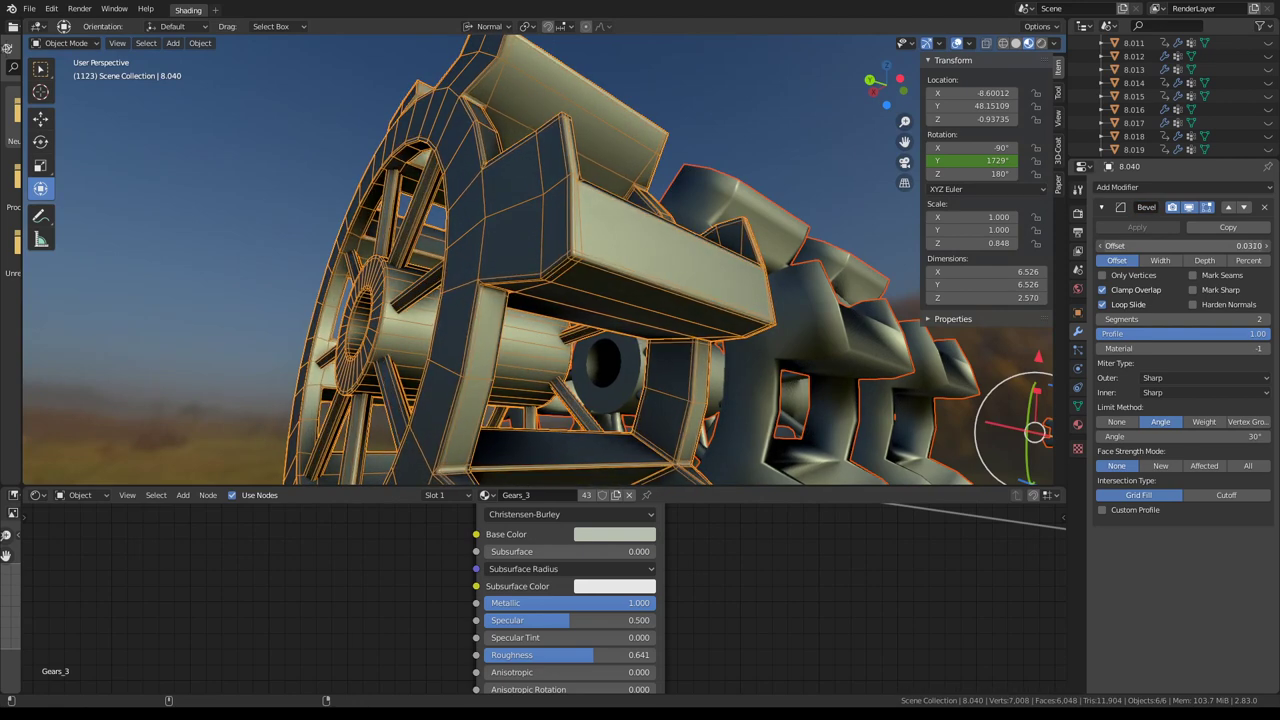
{"action": "left_click_drag", "start_coordinate": [1228, 246], "coordinate": [1210, 246]}
{"action": "mouse_move", "coordinate": [561, 300]}
{"action": "middle_mouse_down"}
{"action": "mouse_move", "coordinate": [725, 270]}
{"action": "mouse_move", "coordinate": [663, 286]}
{"action": "middle_mouse_up"}
{"action": "scroll", "coordinate": [694, 237], "scroll_direction": "up", "scroll_amount": 2}
{"action": "mouse_move", "coordinate": [694, 237]}
{"action": "middle_mouse_down"}
{"action": "mouse_move", "coordinate": [748, 240]}
{"action": "mouse_move", "coordinate": [425, 346]}
{"action": "mouse_move", "coordinate": [594, 277]}
{"action": "mouse_move", "coordinate": [484, 318]}
{"action": "mouse_move", "coordinate": [543, 277]}
{"action": "mouse_move", "coordinate": [489, 280]}
{"action": "mouse_move", "coordinate": [370, 342]}
{"action": "mouse_move", "coordinate": [634, 314]}
{"action": "mouse_move", "coordinate": [623, 391]}
{"action": "mouse_move", "coordinate": [623, 306]}
{"action": "mouse_move", "coordinate": [636, 293]}
{"action": "mouse_move", "coordinate": [580, 277]}
{"action": "mouse_move", "coordinate": [674, 266]}
{"action": "mouse_move", "coordinate": [752, 222]}
{"action": "mouse_move", "coordinate": [631, 234]}
{"action": "mouse_move", "coordinate": [557, 329]}
{"action": "mouse_move", "coordinate": [600, 209]}
{"action": "mouse_move", "coordinate": [700, 215]}
{"action": "middle_mouse_up"}
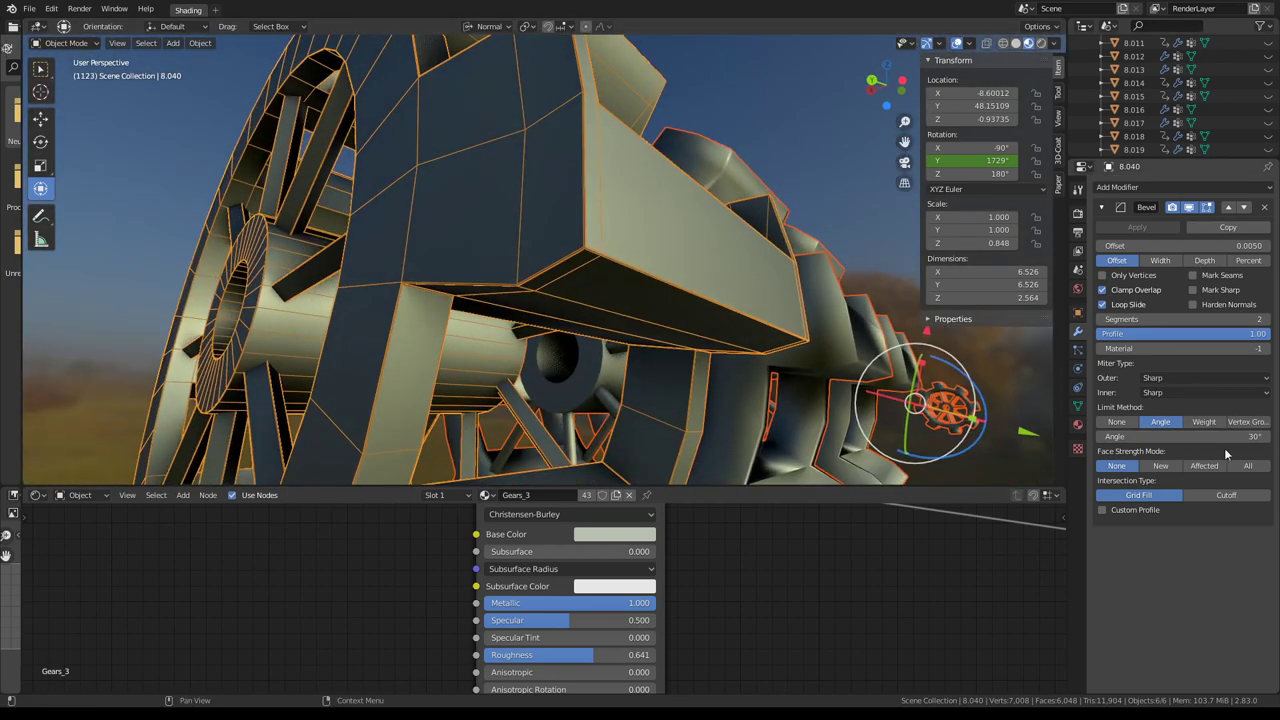
{"action": "left_click_drag", "start_coordinate": [1180, 333], "coordinate": [1250, 333]}
{"action": "mouse_move", "coordinate": [600, 250]}
{"action": "middle_mouse_down"}
{"action": "mouse_move", "coordinate": [580, 220]}
{"action": "mouse_move", "coordinate": [621, 188]}
{"action": "mouse_move", "coordinate": [525, 229]}
{"action": "mouse_move", "coordinate": [617, 200]}
{"action": "mouse_move", "coordinate": [634, 163]}
{"action": "mouse_move", "coordinate": [657, 189]}
{"action": "mouse_move", "coordinate": [652, 260]}
{"action": "mouse_move", "coordinate": [656, 181]}
{"action": "mouse_move", "coordinate": [700, 200]}
{"action": "middle_mouse_up"}
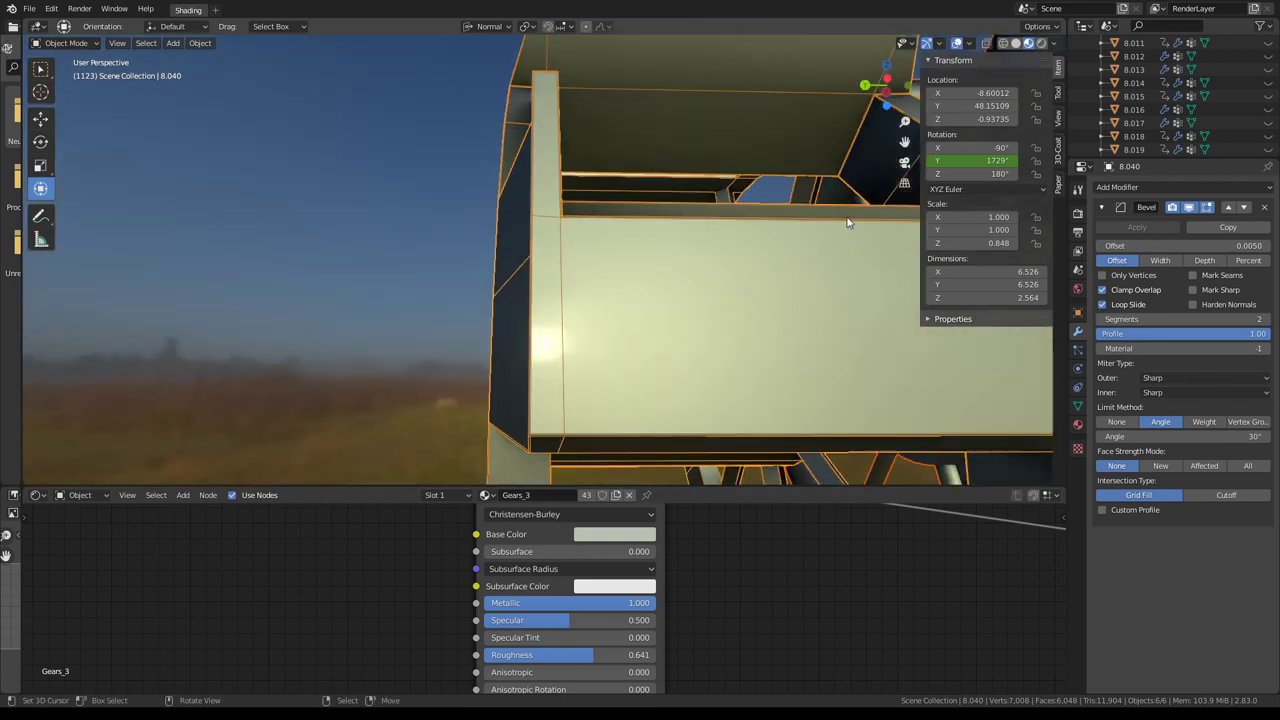
Duplicate the Bevel modifier, collapse the original, and set the copy to 1 segment.
{"action": "left_click", "coordinate": [1098, 207]}
{"action": "left_click", "coordinate": [1101, 207]}
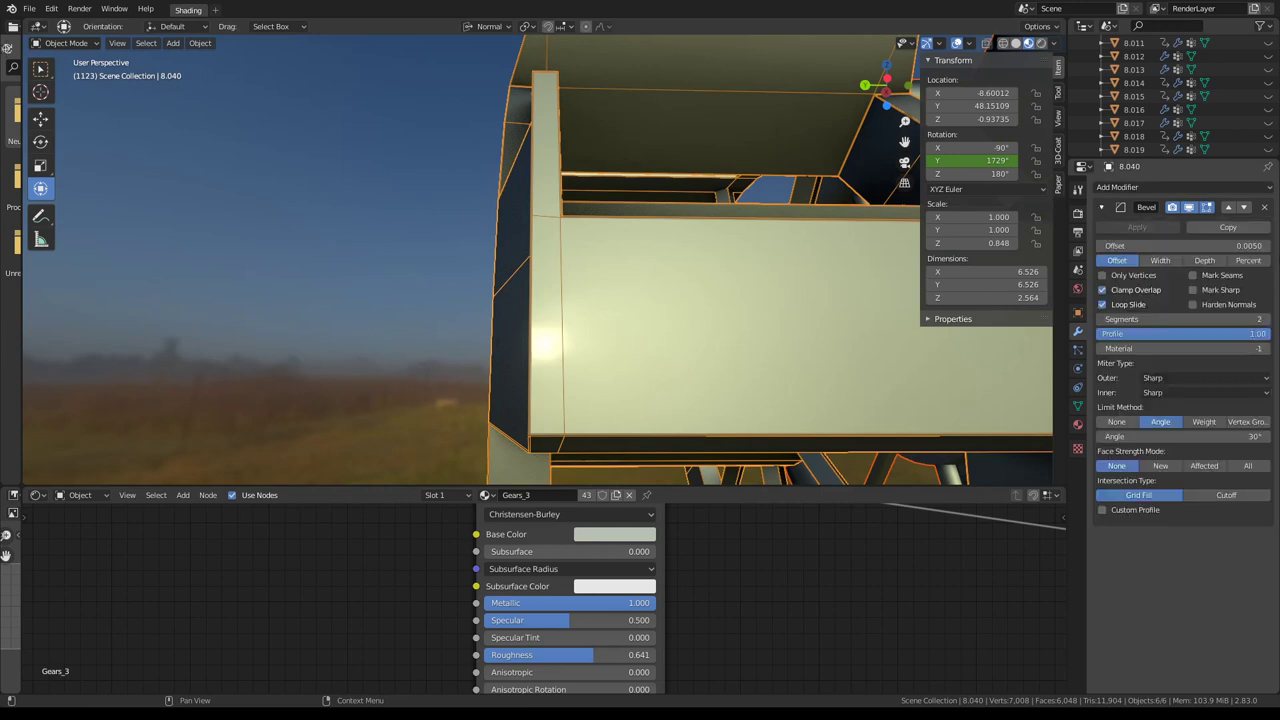
{"action": "left_click", "coordinate": [1258, 228]}
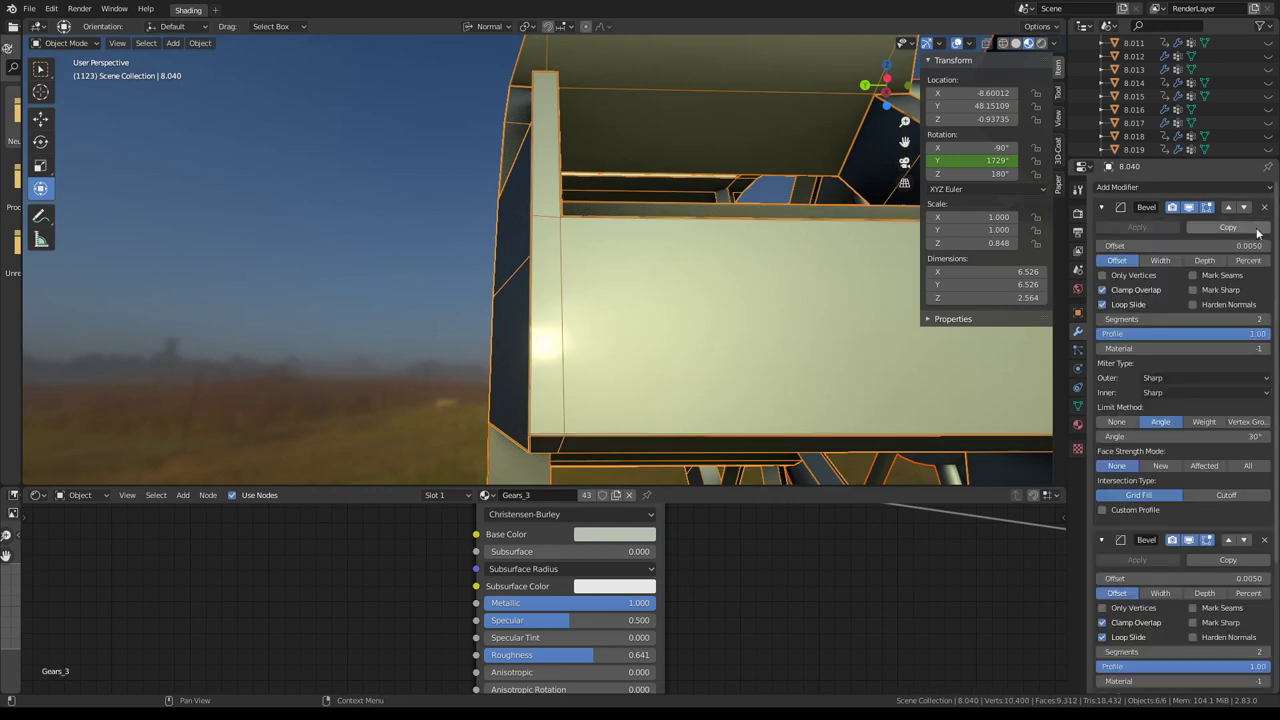
{"action": "left_click", "coordinate": [1101, 207]}
{"action": "middle_click_drag", "start_coordinate": [791, 233], "coordinate": [769, 271]}
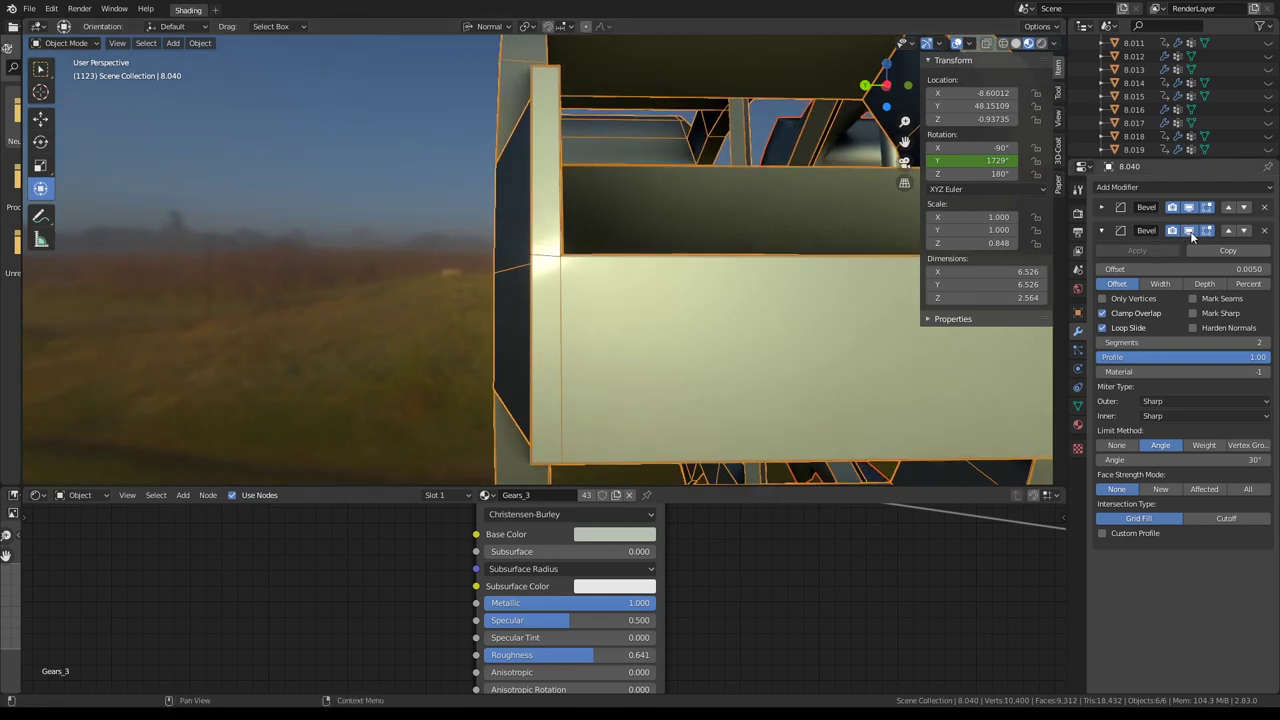
{"action": "left_click", "coordinate": [1103, 343]}
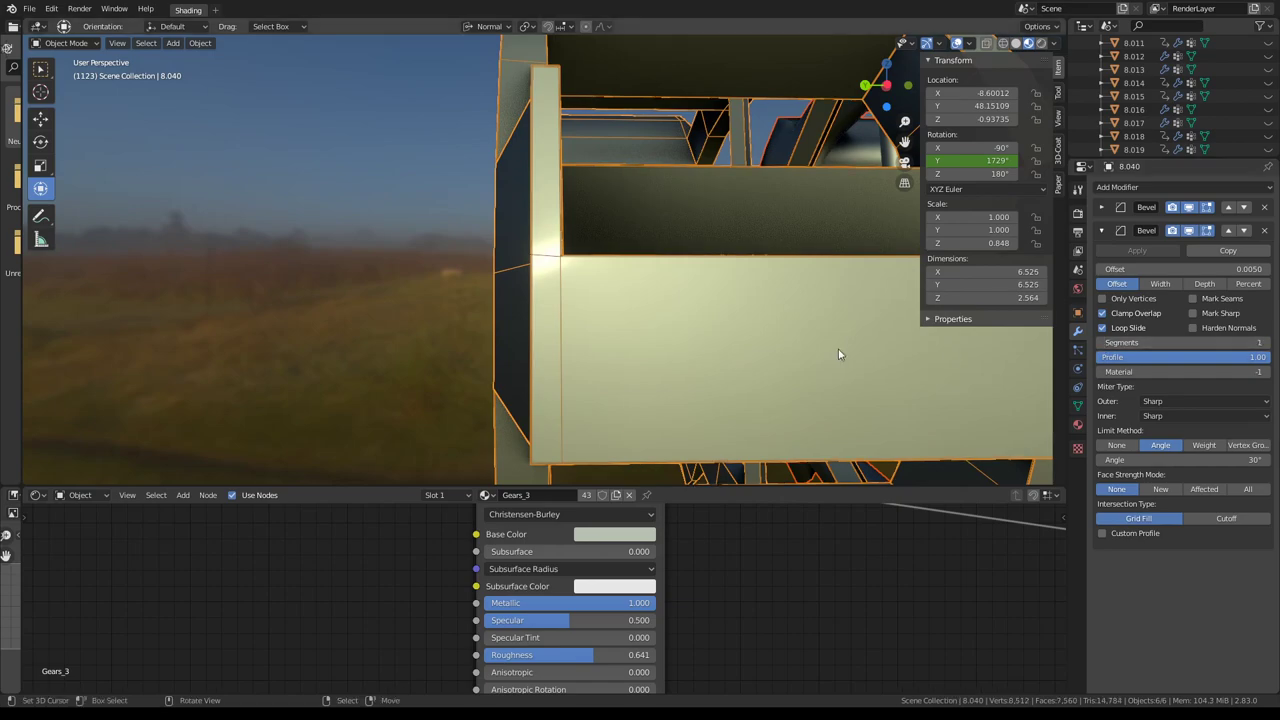
{"action": "mouse_move", "coordinate": [838, 349]}
{"action": "middle_mouse_down"}
{"action": "mouse_move", "coordinate": [694, 309]}
{"action": "mouse_move", "coordinate": [800, 259]}
{"action": "mouse_move", "coordinate": [616, 223]}
{"action": "mouse_move", "coordinate": [626, 240]}
{"action": "mouse_move", "coordinate": [613, 289]}
{"action": "mouse_move", "coordinate": [762, 212]}
{"action": "mouse_move", "coordinate": [866, 265]}
{"action": "mouse_move", "coordinate": [857, 277]}
{"action": "mouse_move", "coordinate": [686, 211]}
{"action": "mouse_move", "coordinate": [566, 250]}
{"action": "mouse_move", "coordinate": [534, 294]}
{"action": "mouse_move", "coordinate": [471, 311]}
{"action": "mouse_move", "coordinate": [400, 269]}
{"action": "mouse_move", "coordinate": [395, 248]}
{"action": "mouse_move", "coordinate": [677, 224]}
{"action": "mouse_move", "coordinate": [690, 235]}
{"action": "mouse_move", "coordinate": [648, 268]}
{"action": "middle_mouse_up"}
Link the paddle wheel's modifiers to the other selected wheels with Ctrl+L > Modifiers.
{"action": "scroll", "coordinate": [648, 268], "scroll_direction": "down", "scroll_amount": 3}
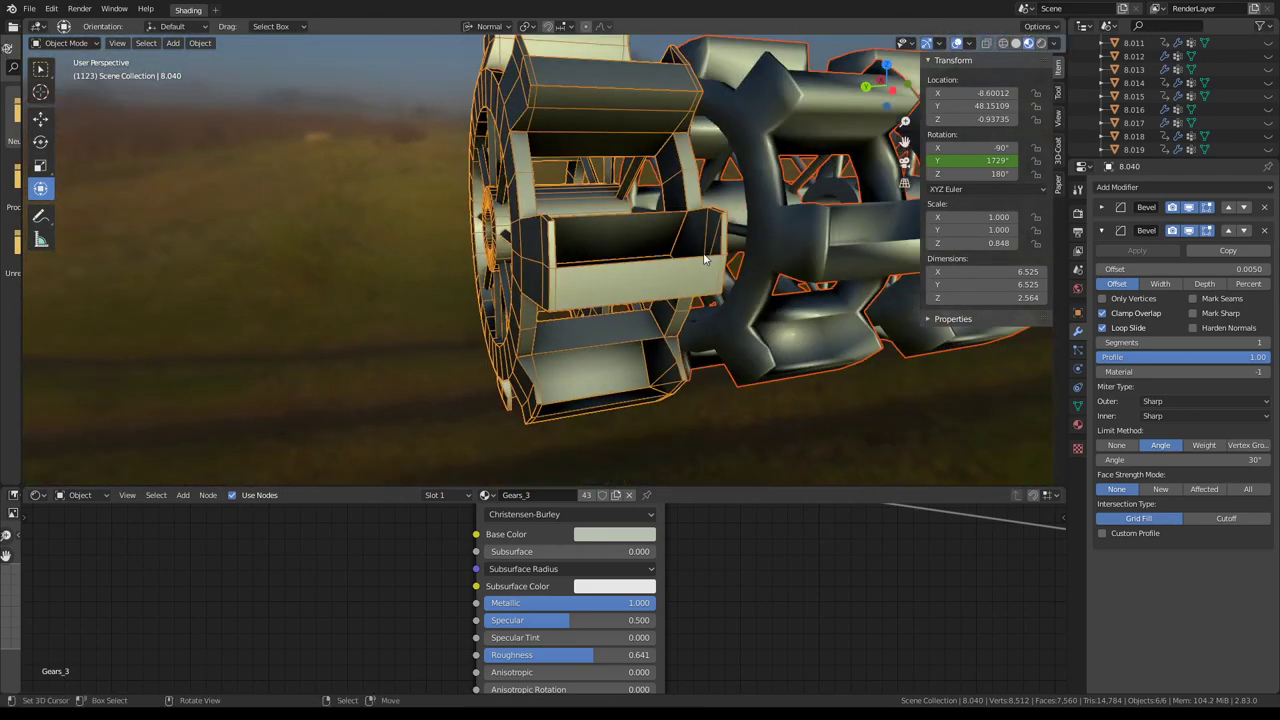
{"action": "scroll", "coordinate": [630, 293], "scroll_direction": "down", "scroll_amount": 2}
{"action": "scroll", "coordinate": [600, 295], "scroll_direction": "down", "scroll_amount": 3}
{"action": "key", "text": "ctrl+l"}
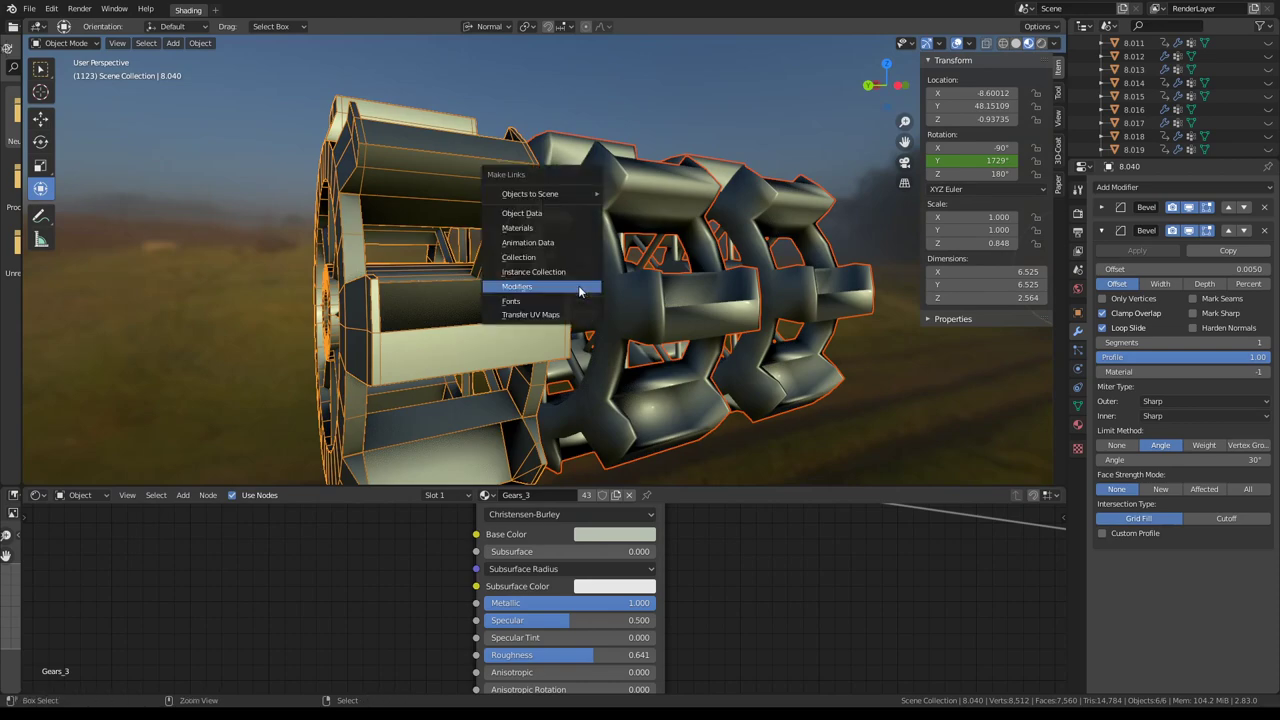
{"action": "left_click", "coordinate": [580, 290]}
{"action": "mouse_move", "coordinate": [580, 290]}
{"action": "middle_mouse_down"}
{"action": "mouse_move", "coordinate": [547, 284]}
{"action": "mouse_move", "coordinate": [712, 237]}
{"action": "mouse_move", "coordinate": [719, 158]}
{"action": "mouse_move", "coordinate": [786, 143]}
{"action": "mouse_move", "coordinate": [857, 154]}
{"action": "mouse_move", "coordinate": [542, 256]}
{"action": "mouse_move", "coordinate": [592, 209]}
{"action": "mouse_move", "coordinate": [600, 255]}
{"action": "mouse_move", "coordinate": [559, 294]}
{"action": "mouse_move", "coordinate": [583, 234]}
{"action": "mouse_move", "coordinate": [521, 239]}
{"action": "mouse_move", "coordinate": [632, 241]}
{"action": "mouse_move", "coordinate": [492, 289]}
{"action": "mouse_move", "coordinate": [481, 269]}
{"action": "mouse_move", "coordinate": [587, 225]}
{"action": "mouse_move", "coordinate": [500, 219]}
{"action": "mouse_move", "coordinate": [732, 263]}
{"action": "mouse_move", "coordinate": [798, 237]}
{"action": "mouse_move", "coordinate": [708, 237]}
{"action": "mouse_move", "coordinate": [762, 240]}
{"action": "mouse_move", "coordinate": [601, 198]}
{"action": "mouse_move", "coordinate": [477, 218]}
{"action": "mouse_move", "coordinate": [593, 304]}
{"action": "mouse_move", "coordinate": [608, 232]}
{"action": "mouse_move", "coordinate": [541, 240]}
{"action": "mouse_move", "coordinate": [664, 298]}
{"action": "mouse_move", "coordinate": [676, 288]}
{"action": "mouse_move", "coordinate": [557, 314]}
{"action": "mouse_move", "coordinate": [528, 294]}
{"action": "middle_mouse_up"}
Select the large flat gear and delete its Edge modifier.
{"action": "scroll", "coordinate": [558, 317], "scroll_direction": "up", "scroll_amount": 2}
{"action": "scroll", "coordinate": [533, 292], "scroll_direction": "up", "scroll_amount": 3}
{"action": "scroll", "coordinate": [536, 290], "scroll_direction": "up", "scroll_amount": 3}
{"action": "left_click", "coordinate": [538, 288]}
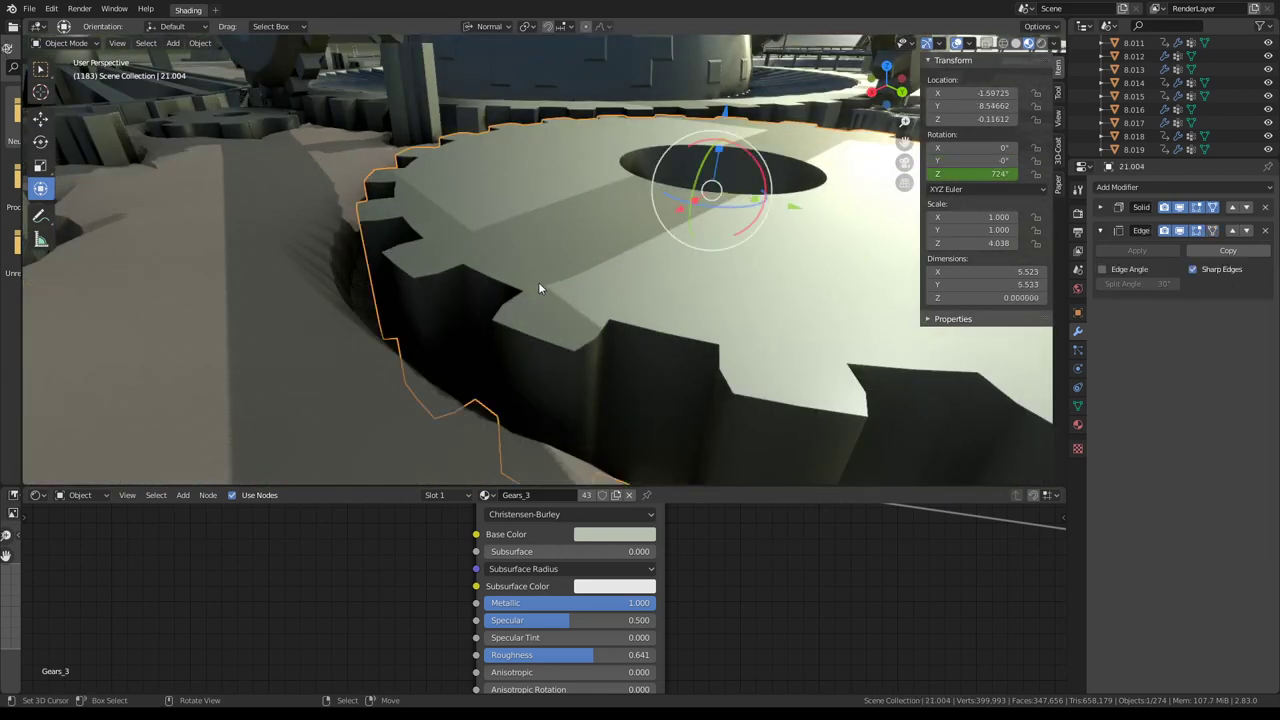
{"action": "left_click", "coordinate": [1179, 207]}
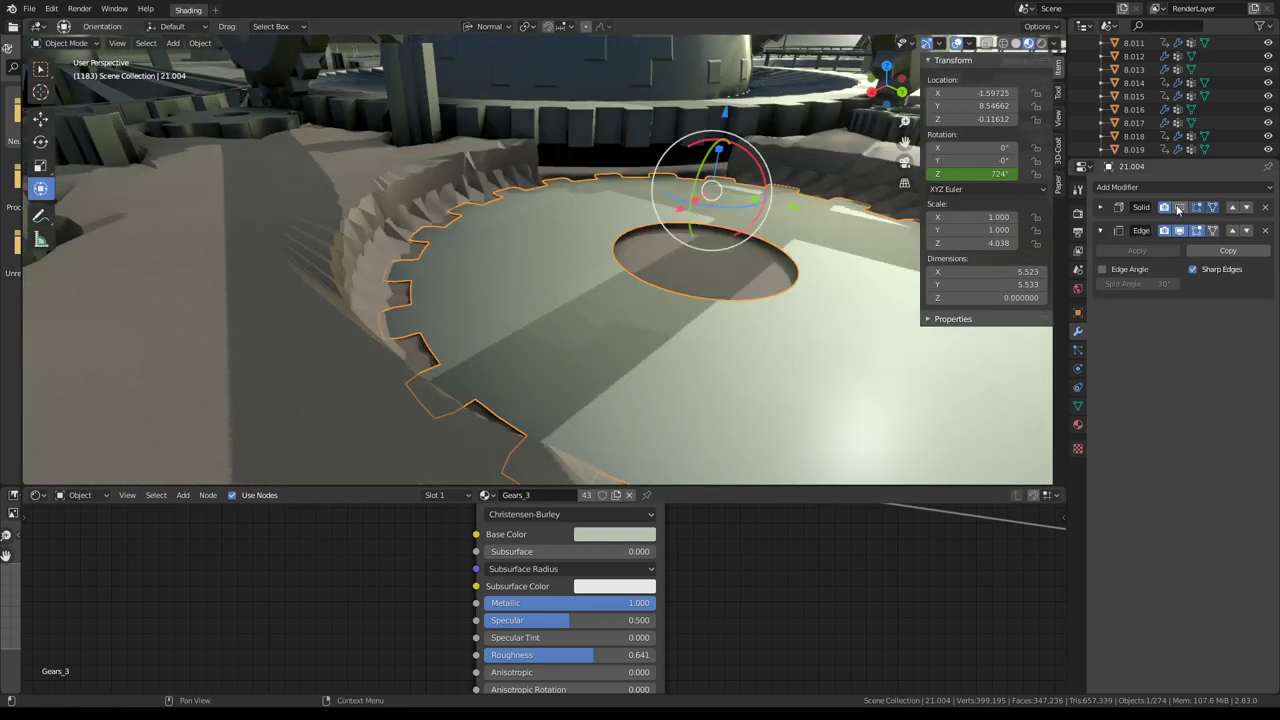
{"action": "left_click", "coordinate": [1179, 207]}
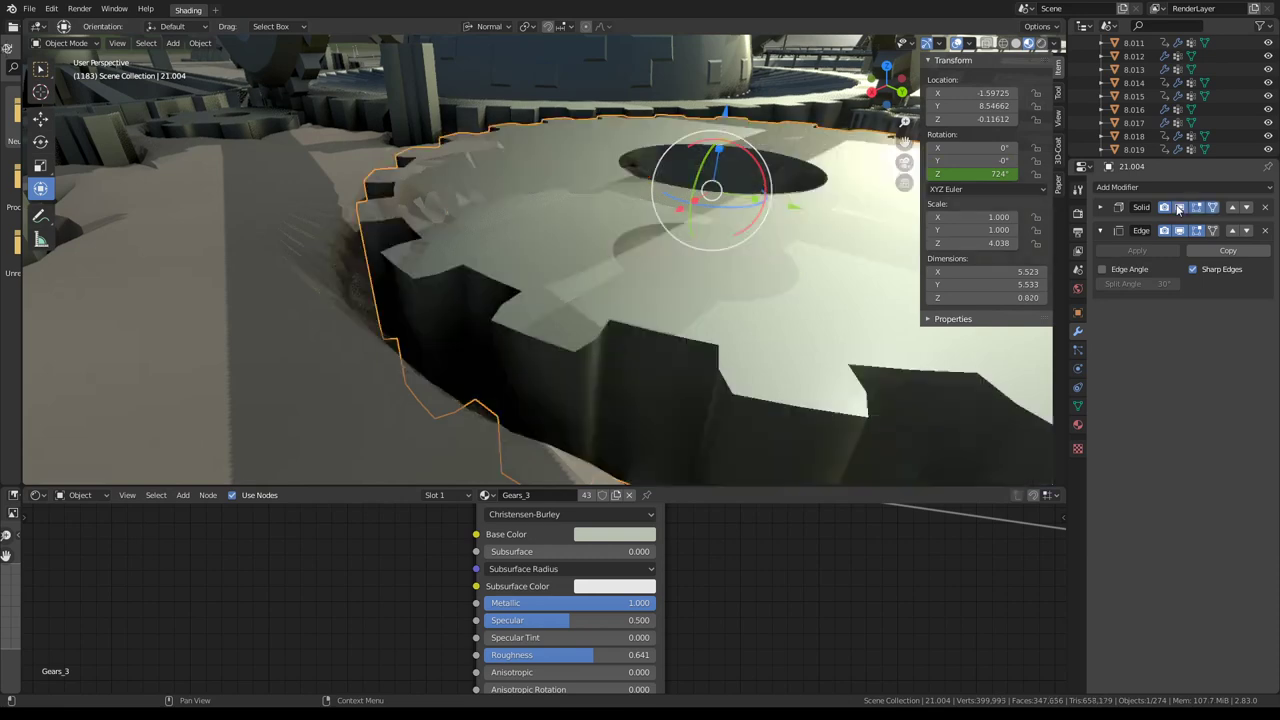
{"action": "left_click", "coordinate": [1265, 231]}
{"action": "scroll", "coordinate": [706, 193], "scroll_direction": "down", "scroll_amount": 4}
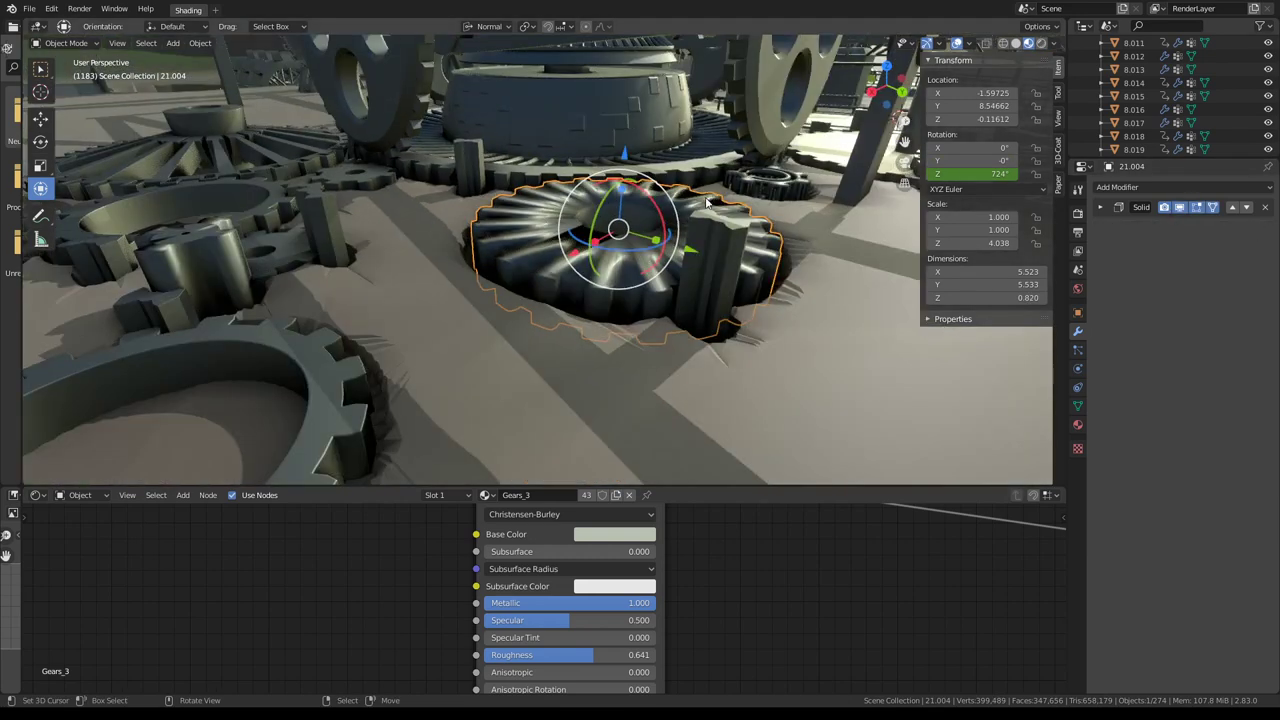
Select every gear sharing its mesh data and isolate them in local view.
{"action": "middle_click_drag", "start_coordinate": [706, 210], "coordinate": [708, 218]}
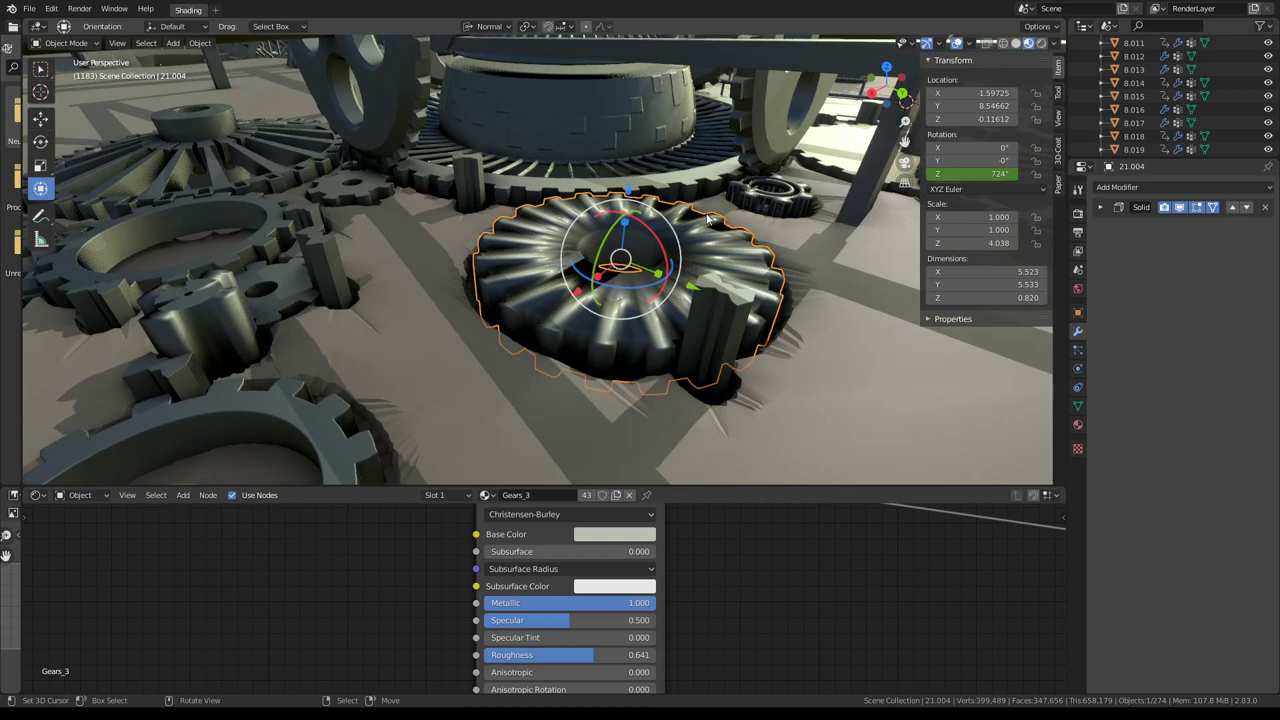
{"action": "key", "text": "shift+l"}
{"action": "left_click", "coordinate": [708, 218]}
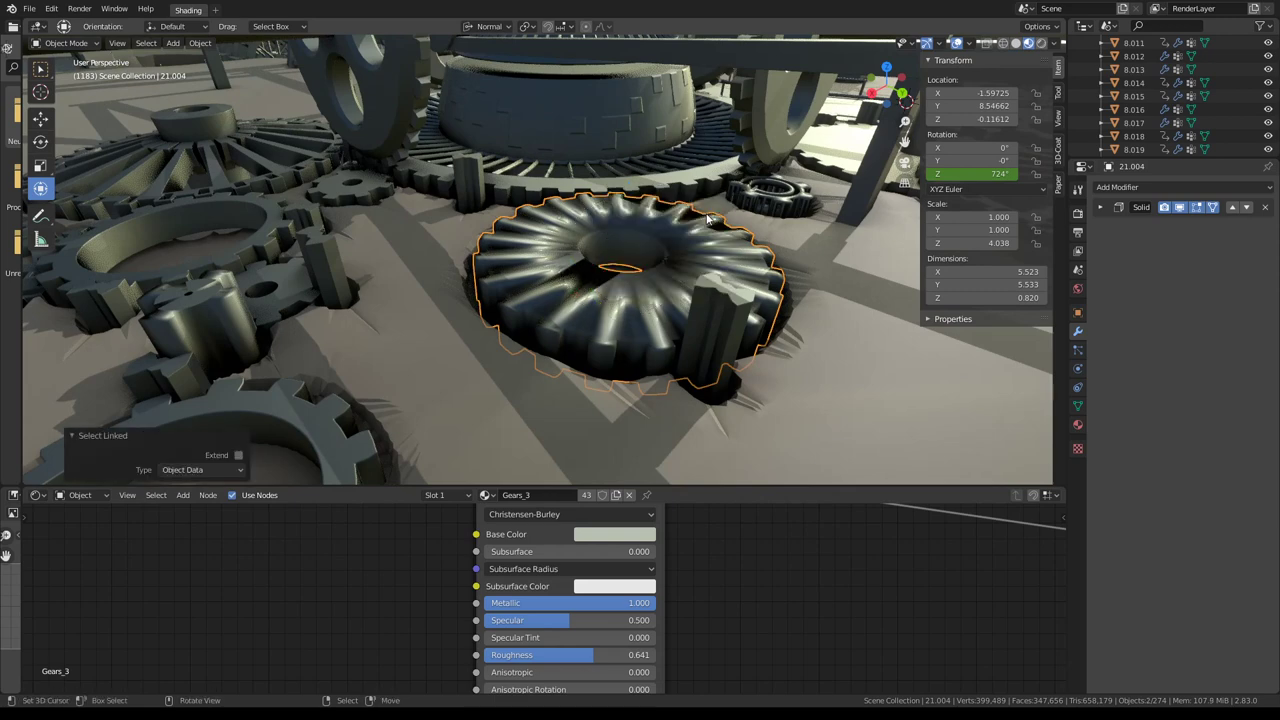
{"action": "key", "text": "KP_Divide"}
{"action": "mouse_move", "coordinate": [633, 172]}
{"action": "middle_mouse_down"}
{"action": "mouse_move", "coordinate": [651, 262]}
{"action": "mouse_move", "coordinate": [560, 200]}
{"action": "middle_mouse_up"}
Copy gear 21.004's Solidify modifier onto gear 21.003 with Ctrl+L > Modifiers.
{"action": "left_click", "coordinate": [452, 122]}
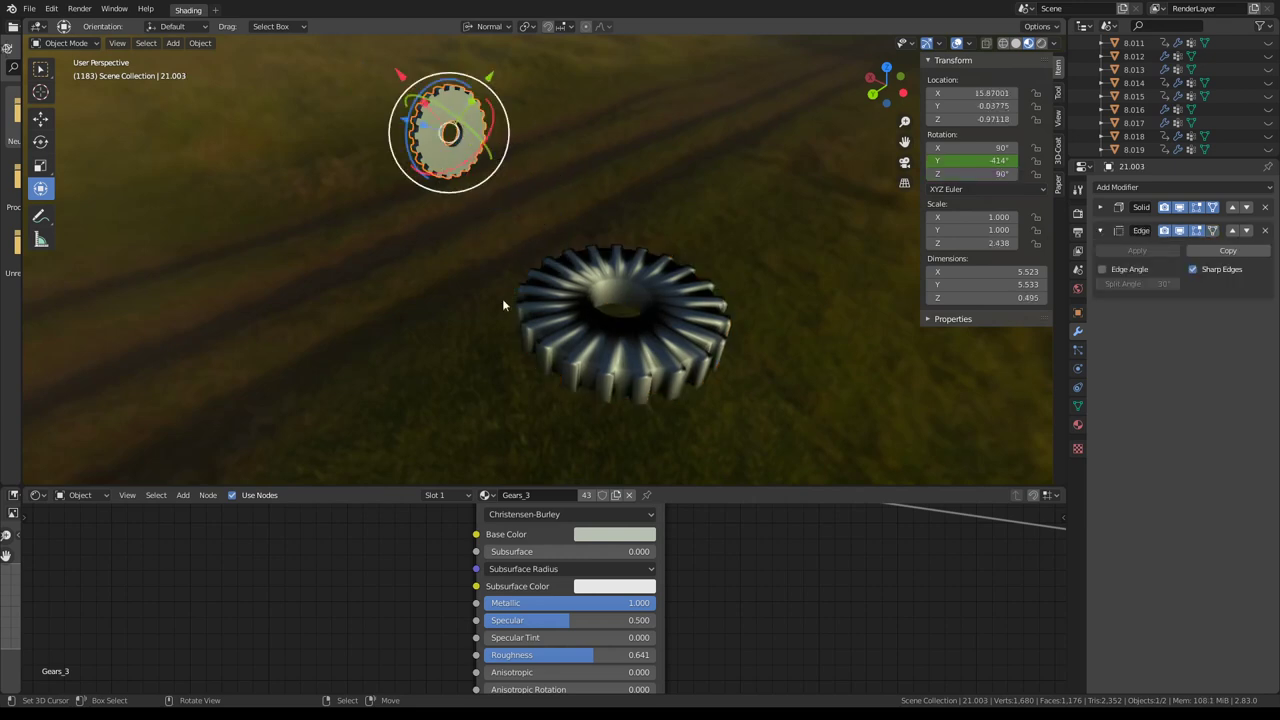
{"action": "mouse_move", "coordinate": [502, 298]}
{"action": "middle_mouse_down"}
{"action": "mouse_move", "coordinate": [571, 266]}
{"action": "mouse_move", "coordinate": [607, 279]}
{"action": "middle_mouse_up"}
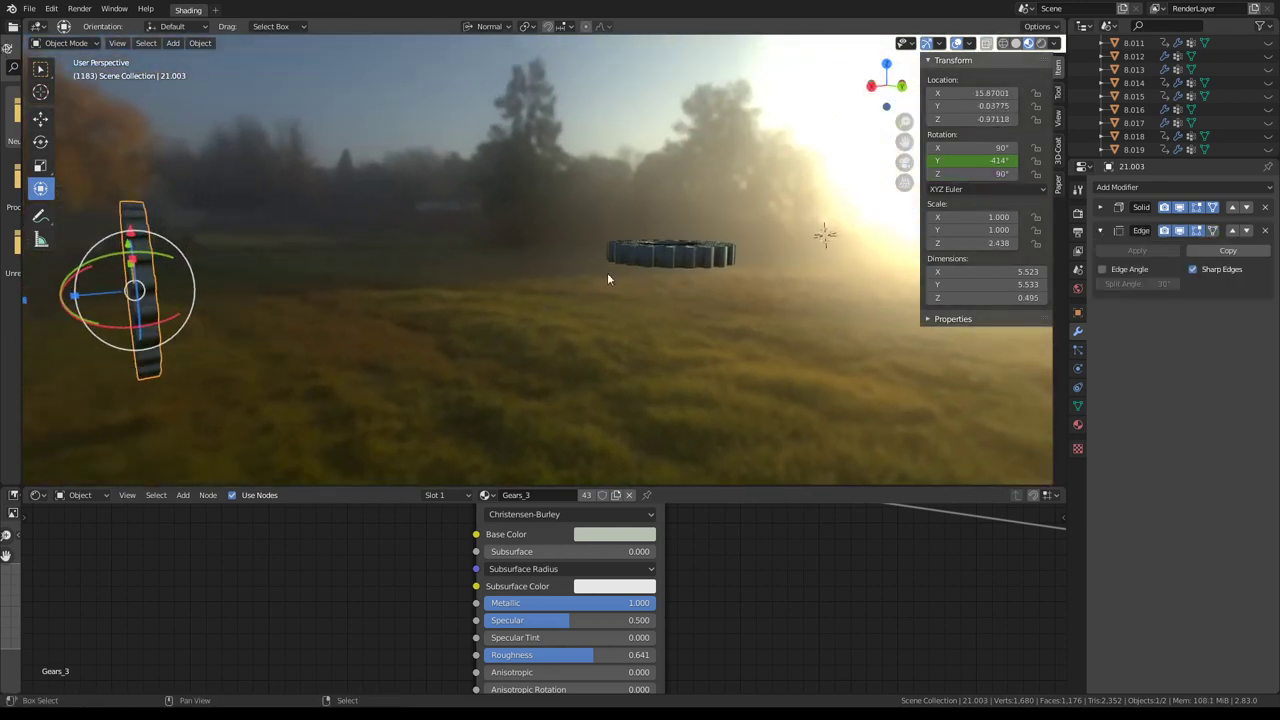
{"action": "left_click", "coordinate": [645, 264], "text": "shift"}
{"action": "key", "text": "ctrl+l"}
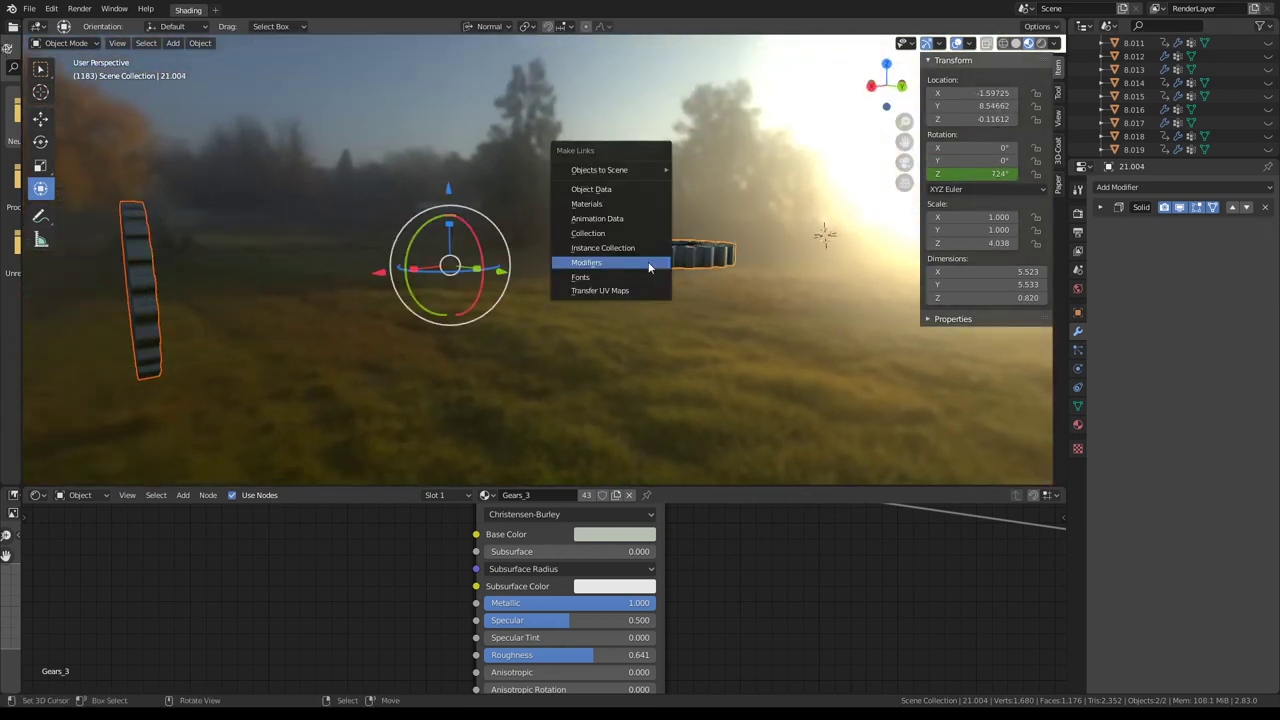
{"action": "left_click", "coordinate": [648, 262]}
{"action": "mouse_move", "coordinate": [648, 278]}
{"action": "middle_mouse_down"}
{"action": "mouse_move", "coordinate": [551, 285]}
{"action": "mouse_move", "coordinate": [1133, 167]}
{"action": "middle_mouse_up"}
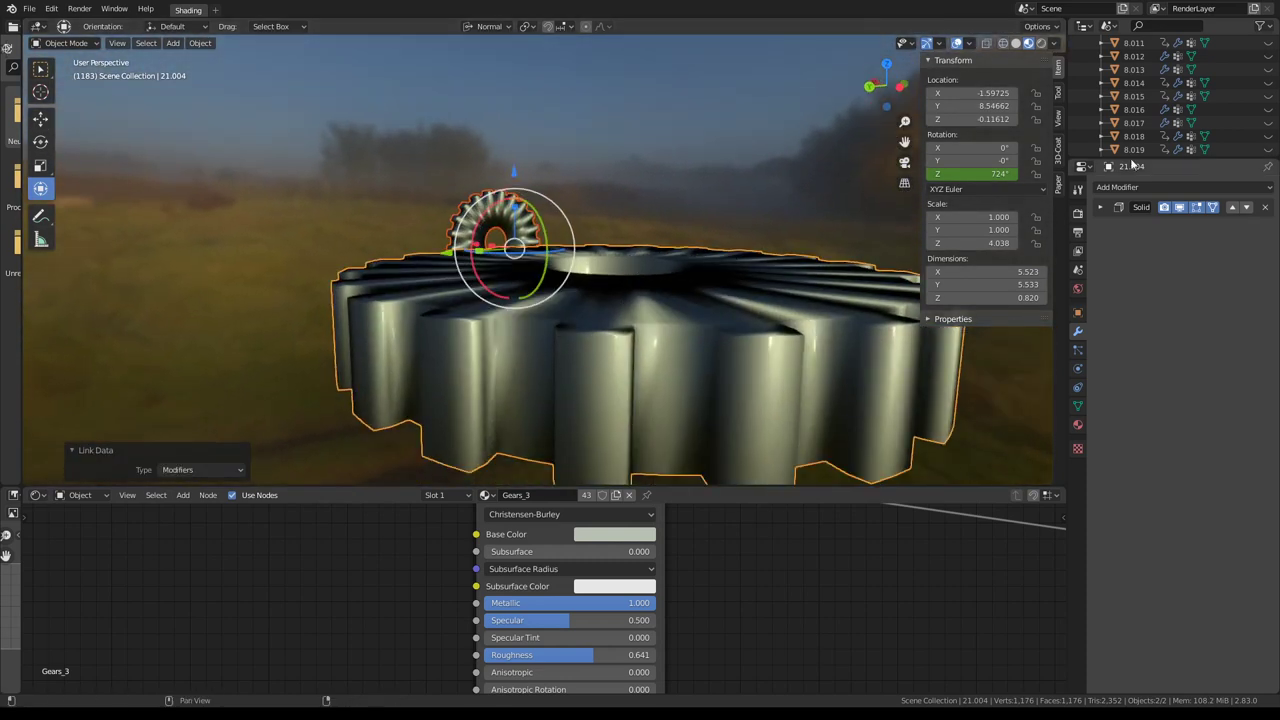
{"action": "left_click", "coordinate": [1133, 188]}
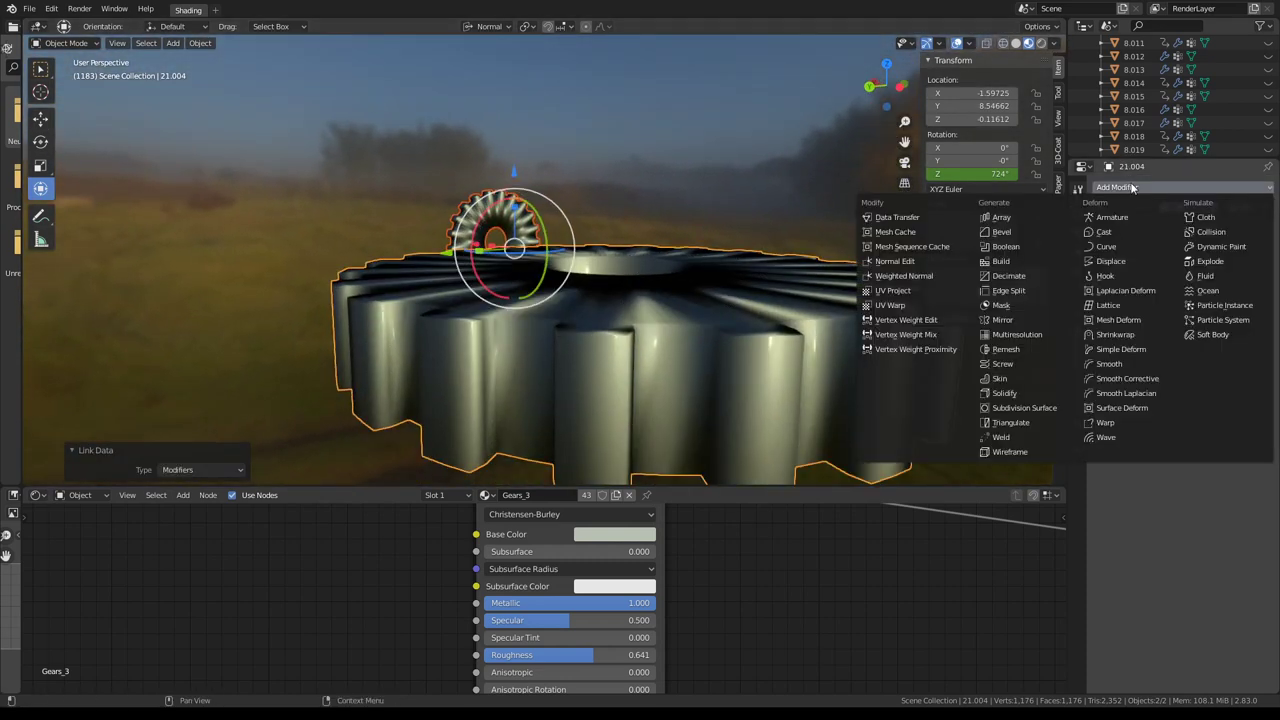
Add a Bevel modifier to the large gear, limit it by angle, and shrink its offset.
{"action": "left_click", "coordinate": [1061, 233]}
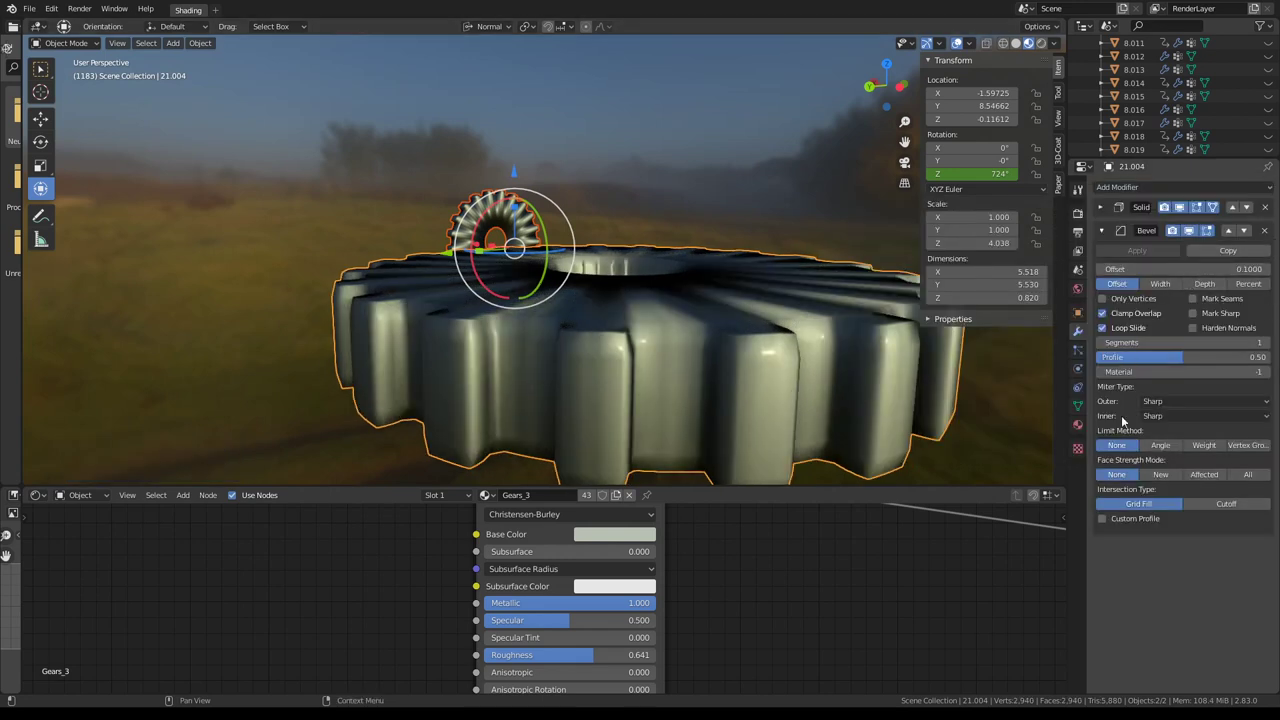
{"action": "left_click", "coordinate": [1162, 446]}
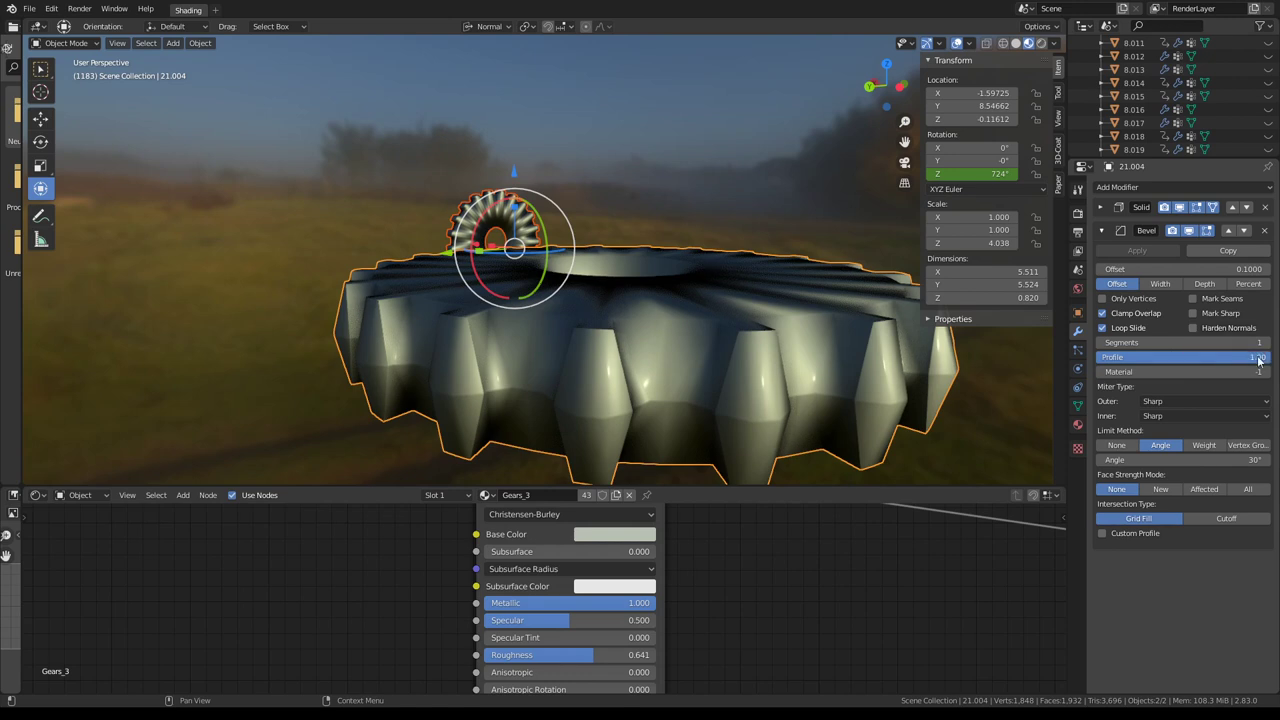
{"action": "left_click", "coordinate": [1187, 232]}
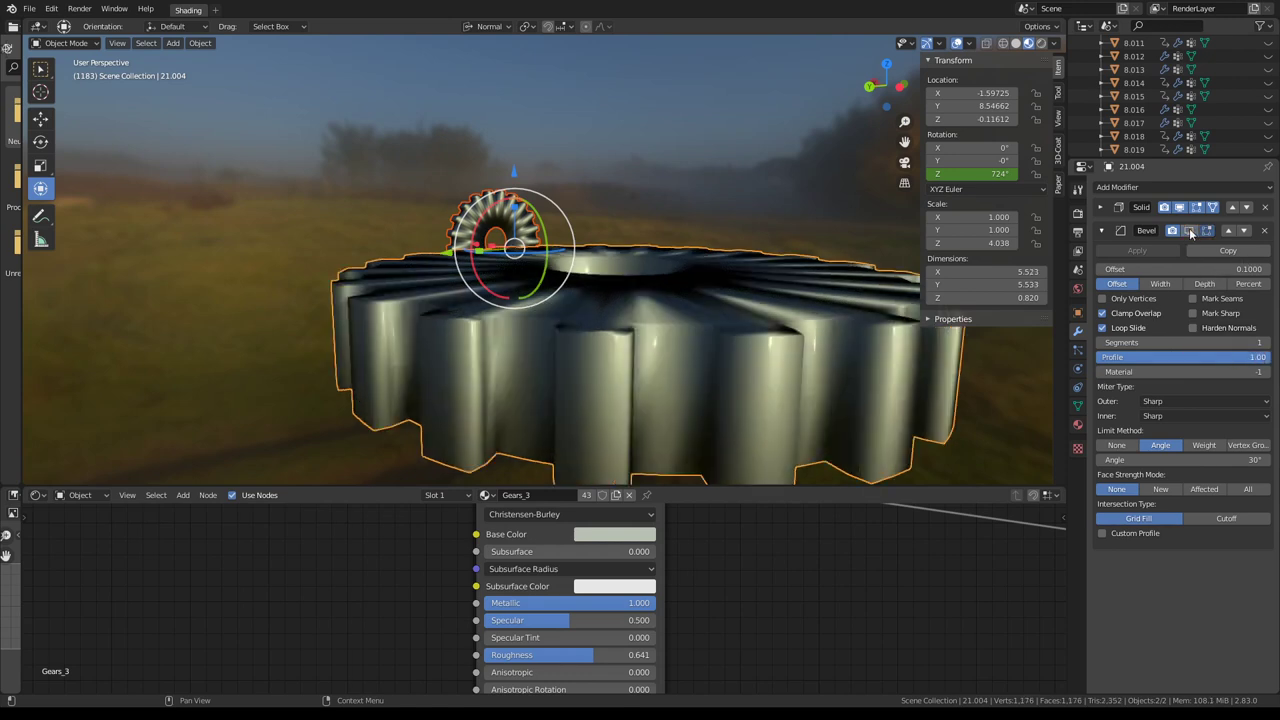
{"action": "left_click", "coordinate": [1190, 232]}
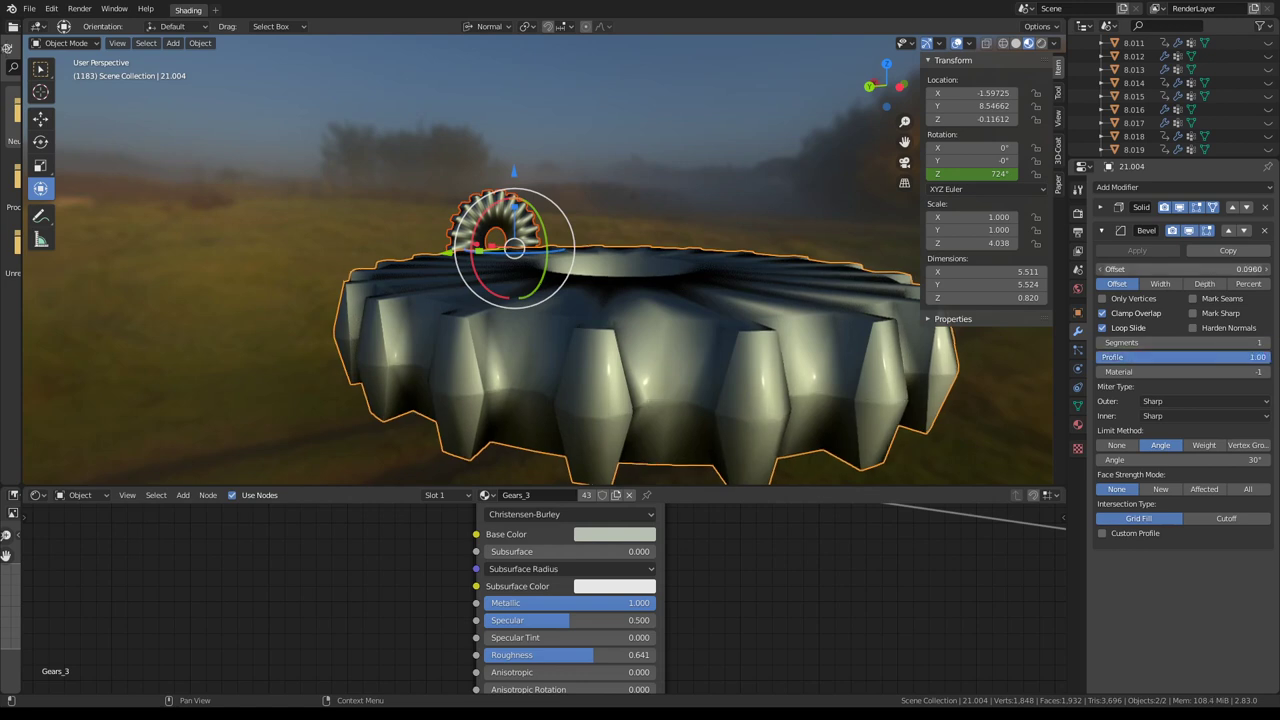
{"action": "mouse_move", "coordinate": [1183, 269]}
{"action": "left_mouse_down"}
{"action": "mouse_move", "coordinate": [1130, 269]}
{"action": "mouse_move", "coordinate": [1142, 269]}
{"action": "left_mouse_up"}
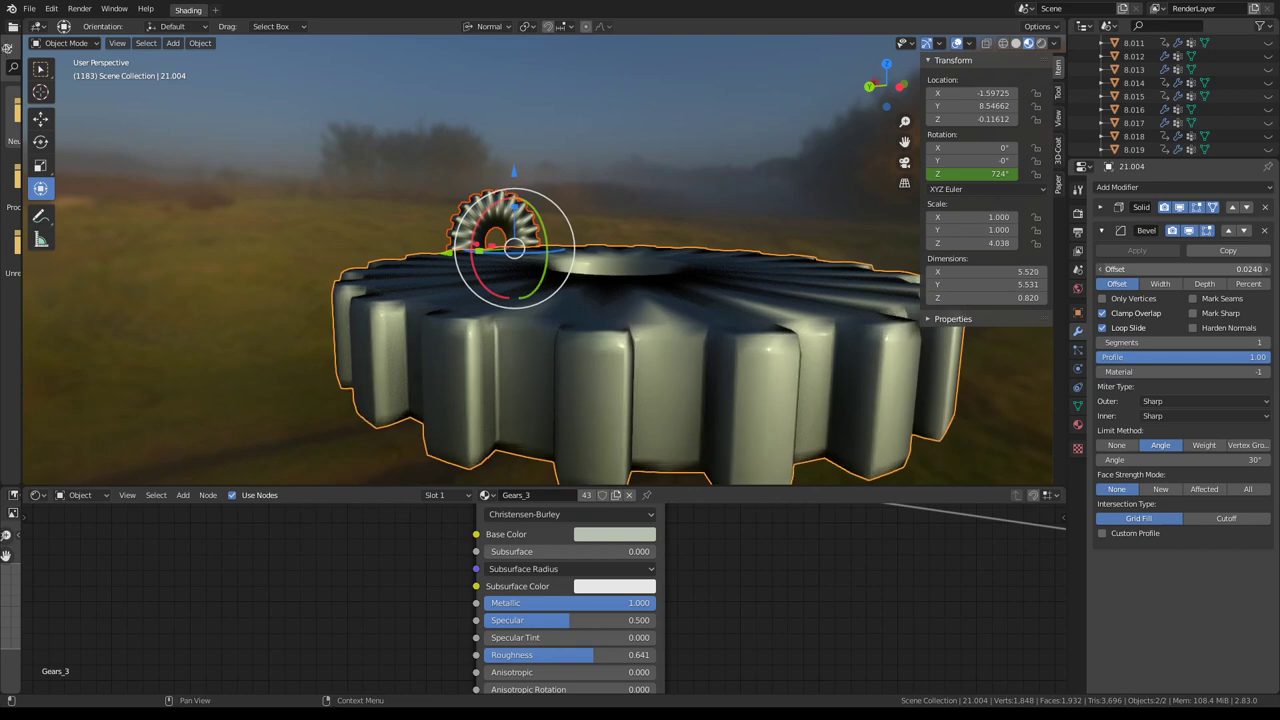
{"action": "middle_click_drag", "start_coordinate": [828, 296], "coordinate": [802, 299]}
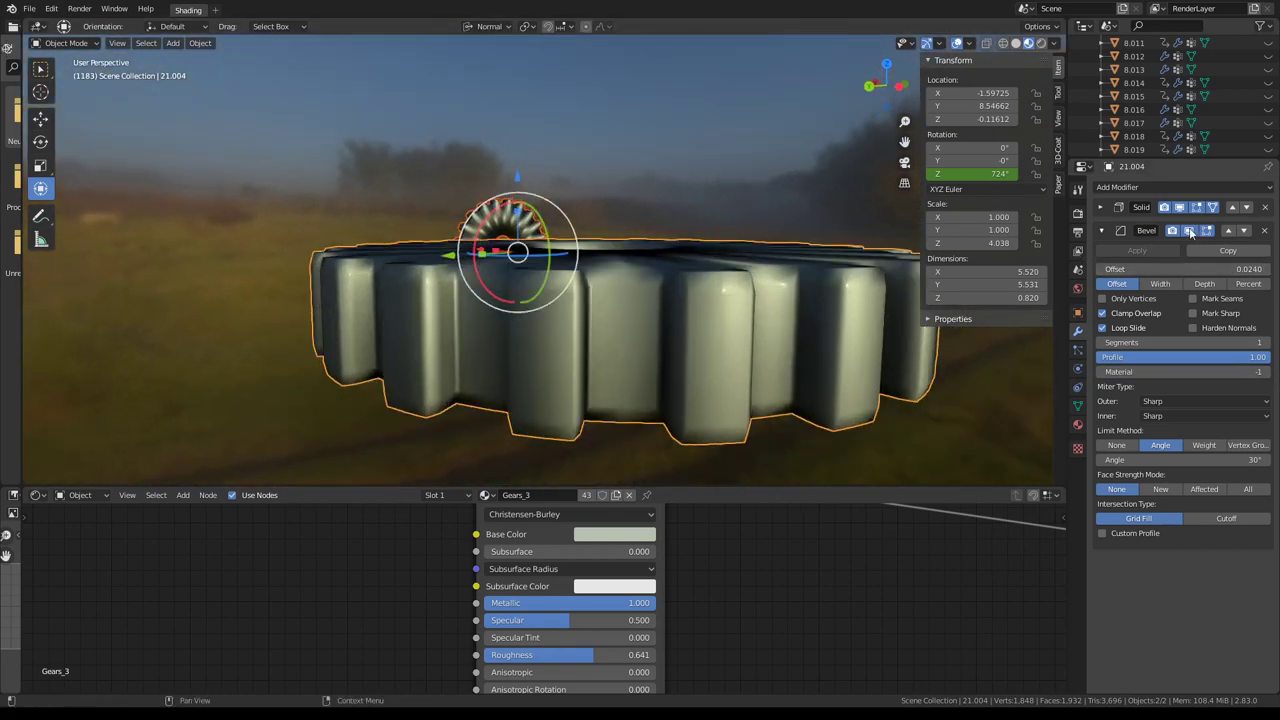
{"action": "scroll", "coordinate": [638, 243], "scroll_direction": "down", "scroll_amount": 5}
{"action": "mouse_move", "coordinate": [638, 243]}
{"action": "middle_mouse_down"}
{"action": "mouse_move", "coordinate": [671, 265]}
{"action": "mouse_move", "coordinate": [716, 251]}
{"action": "mouse_move", "coordinate": [604, 220]}
{"action": "middle_mouse_up"}
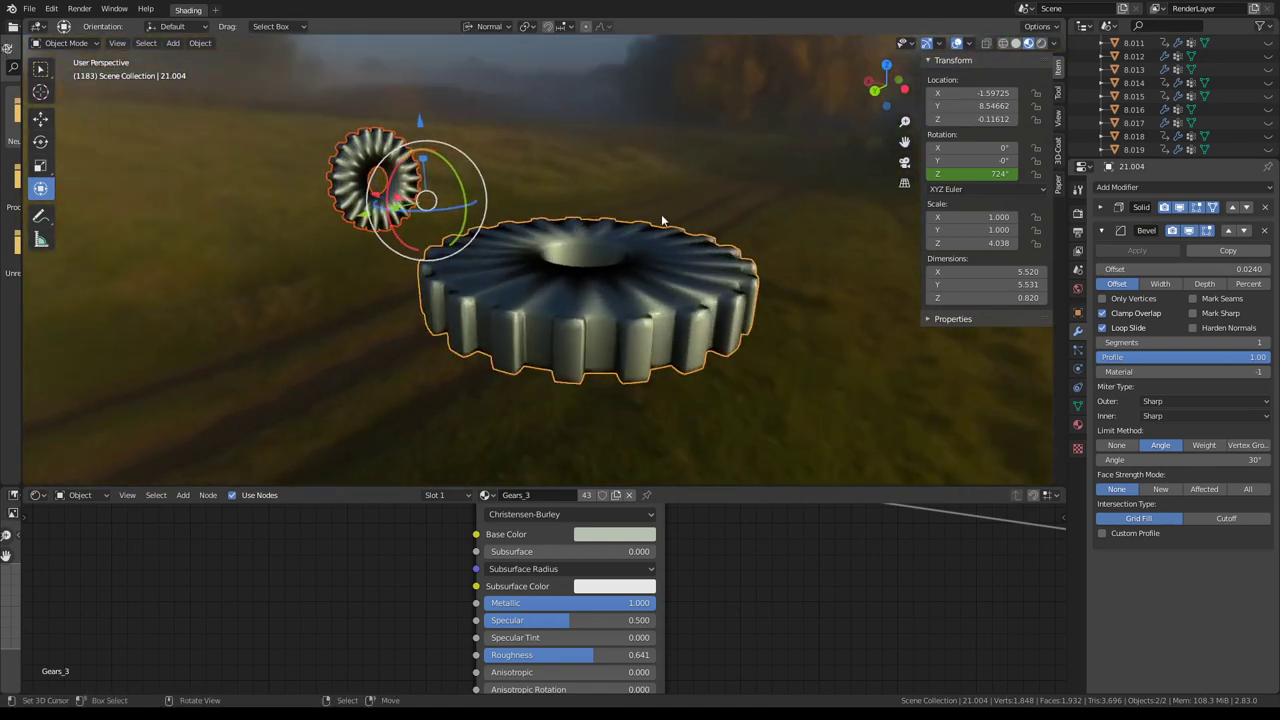
Set the bevel to 2 segments and widen its offset to about 0.0139.
{"action": "left_click", "coordinate": [1266, 343]}
{"action": "scroll", "coordinate": [521, 317], "scroll_direction": "up", "scroll_amount": 3}
{"action": "scroll", "coordinate": [629, 297], "scroll_direction": "down", "scroll_amount": 3}
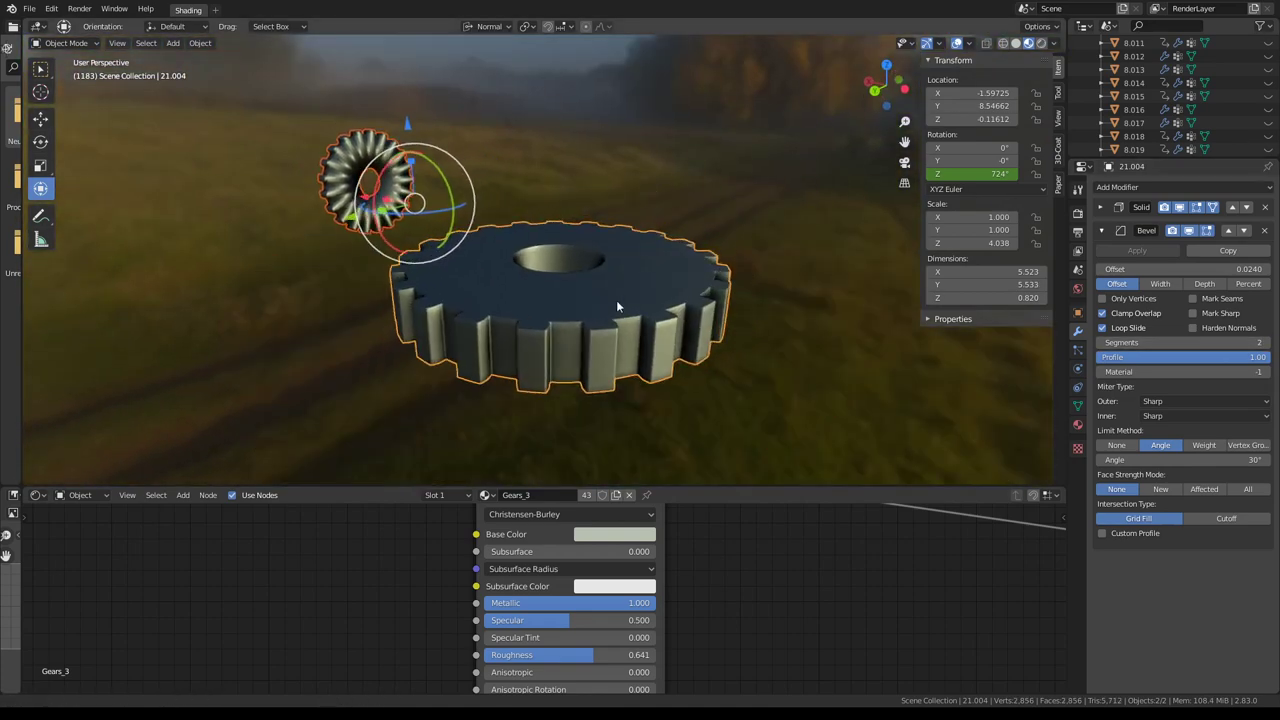
{"action": "middle_click_drag", "start_coordinate": [616, 300], "coordinate": [731, 365]}
{"action": "scroll", "coordinate": [606, 316], "scroll_direction": "up", "scroll_amount": 3}
{"action": "scroll", "coordinate": [606, 297], "scroll_direction": "up", "scroll_amount": 3}
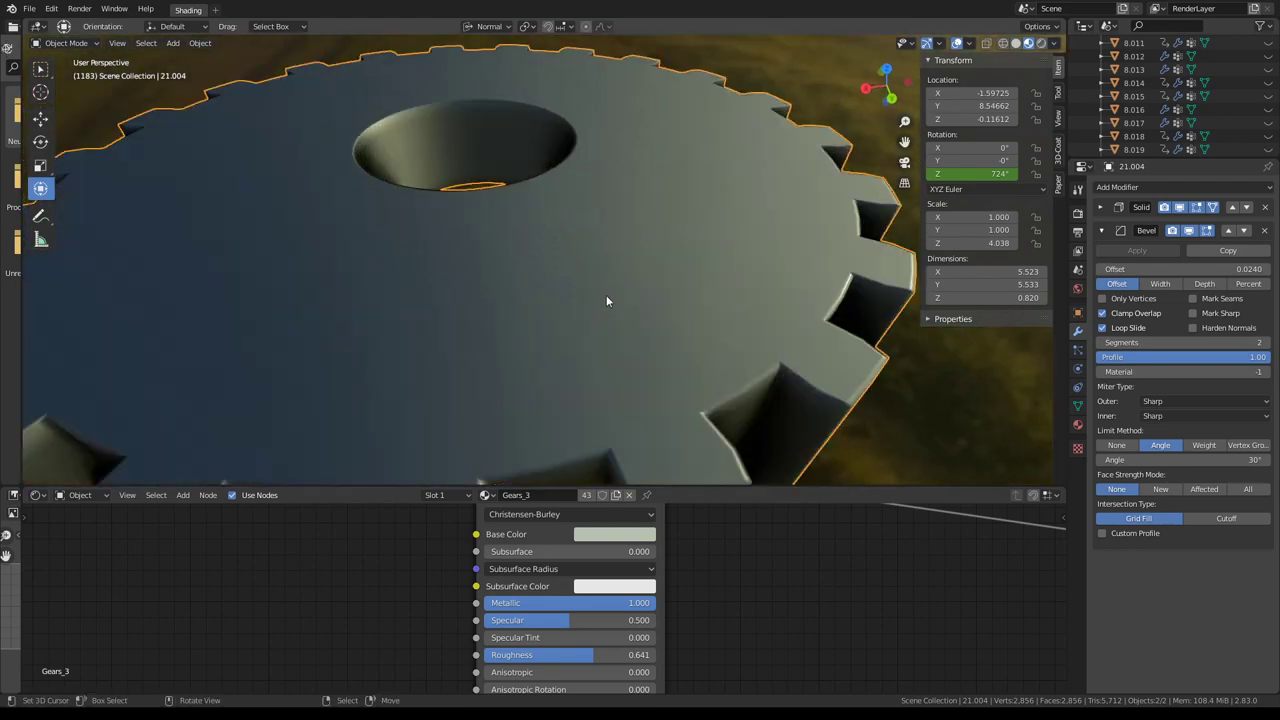
{"action": "scroll", "coordinate": [590, 287], "scroll_direction": "up", "scroll_amount": 2}
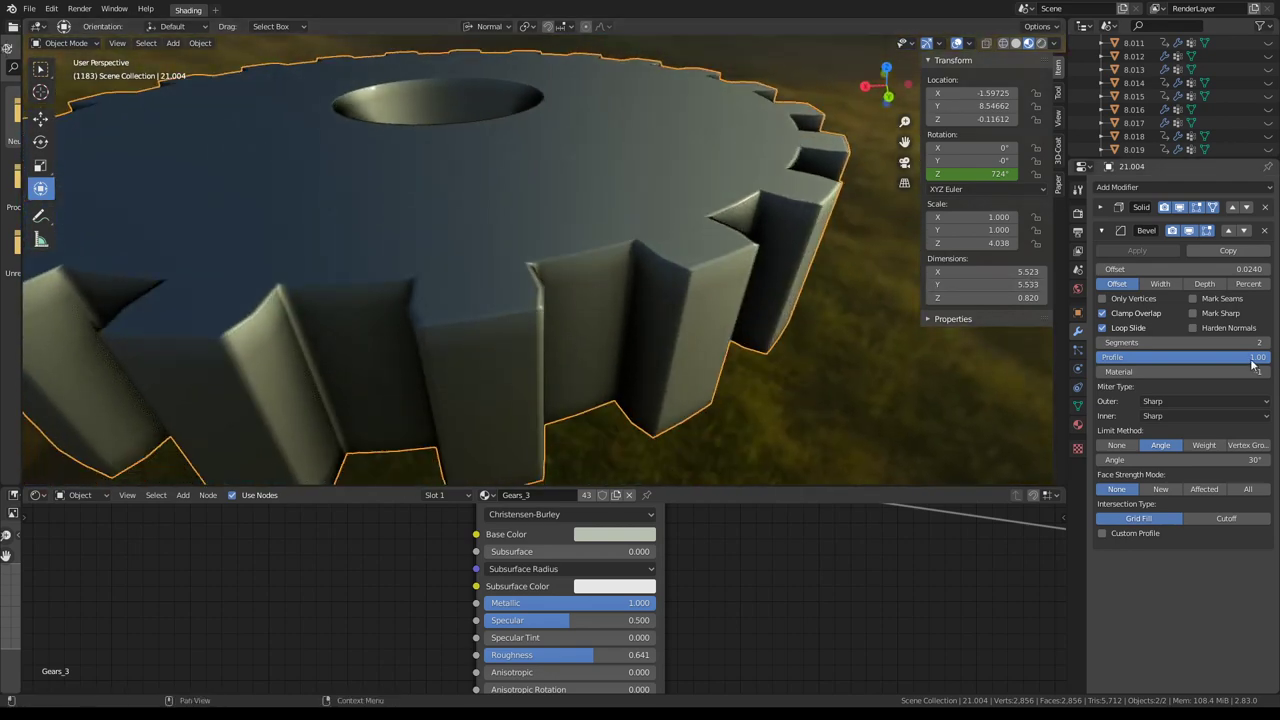
{"action": "left_click_drag", "start_coordinate": [1252, 363], "coordinate": [1230, 363]}
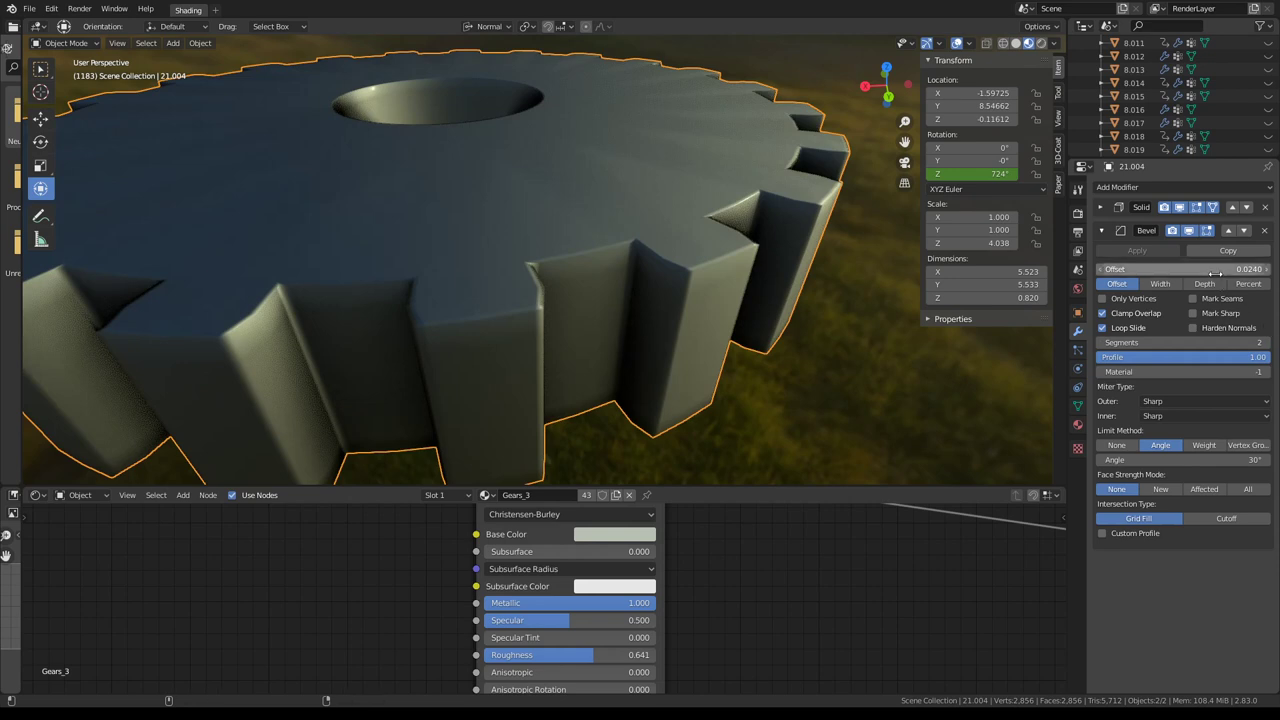
{"action": "left_click_drag", "start_coordinate": [1183, 269], "coordinate": [1210, 269]}
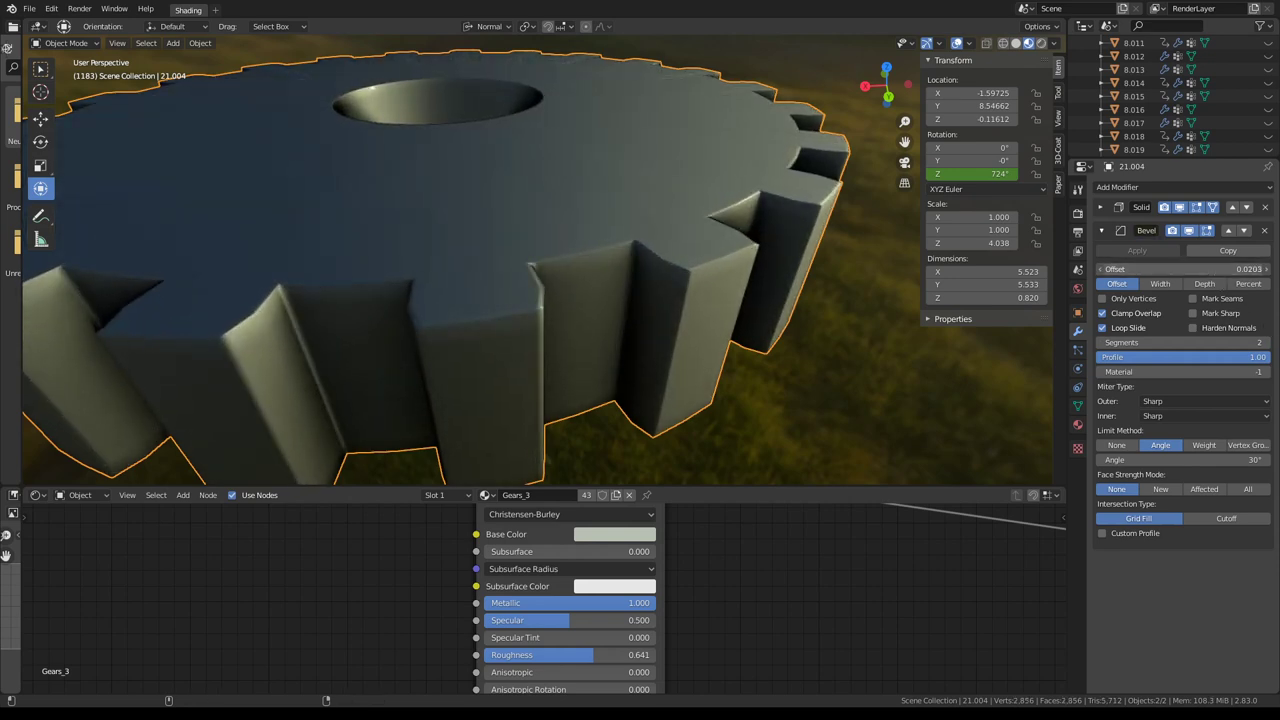
{"action": "scroll", "coordinate": [640, 240], "scroll_direction": "down", "scroll_amount": 8}
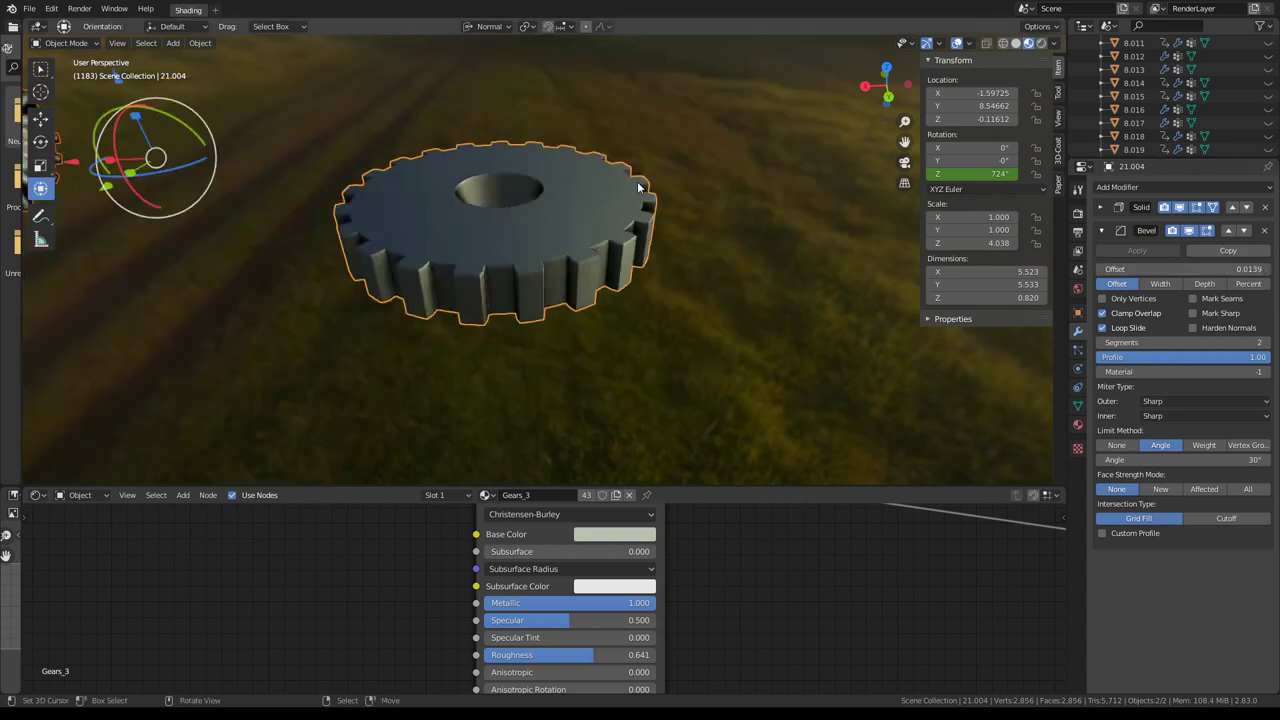
{"action": "middle_click_drag", "start_coordinate": [644, 226], "coordinate": [662, 237]}
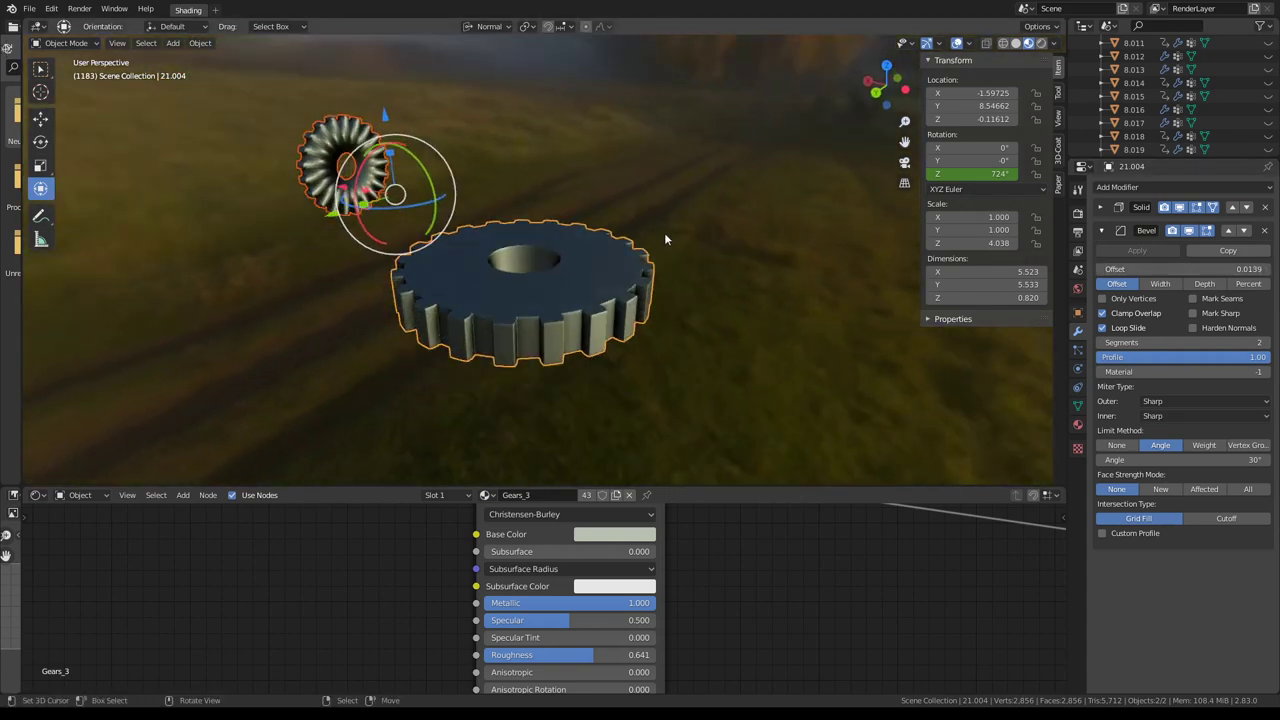
{"action": "key", "text": "ctrl+l"}
Copy the bevel setup to the small gear and select gear object 4.
{"action": "left_click", "coordinate": [665, 235]}
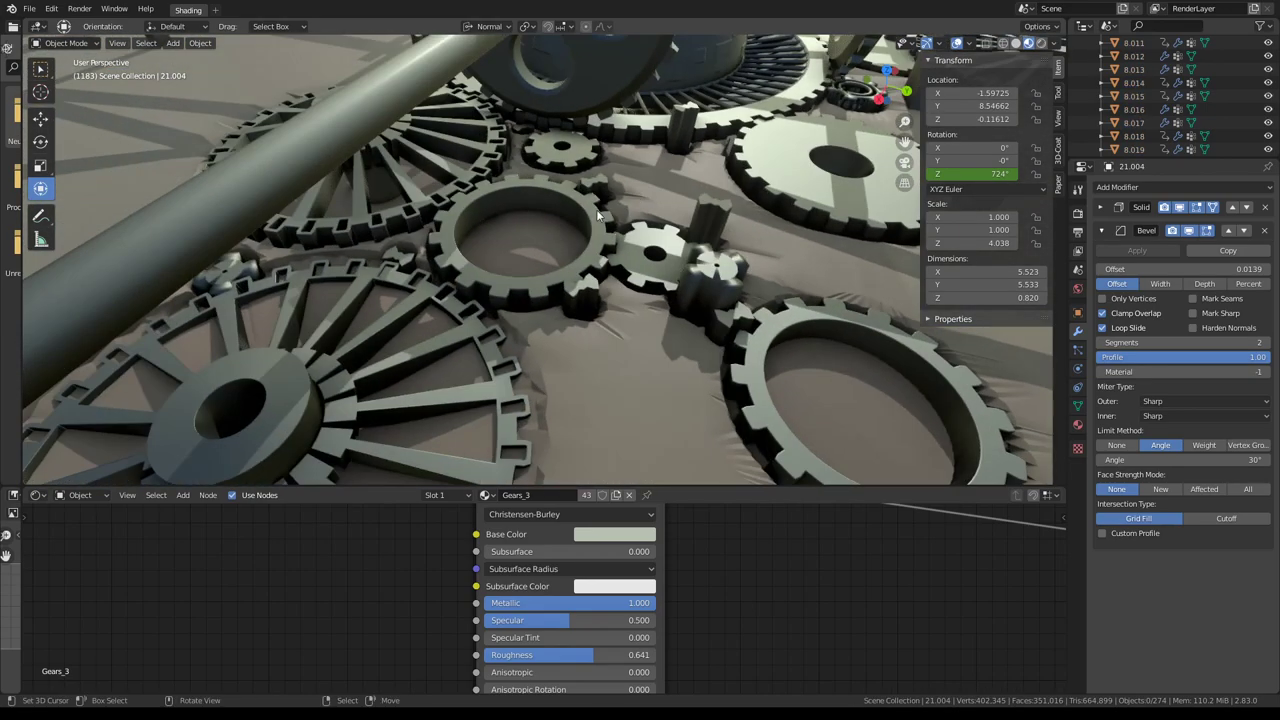
{"action": "middle_click_drag", "start_coordinate": [620, 197], "coordinate": [550, 228]}
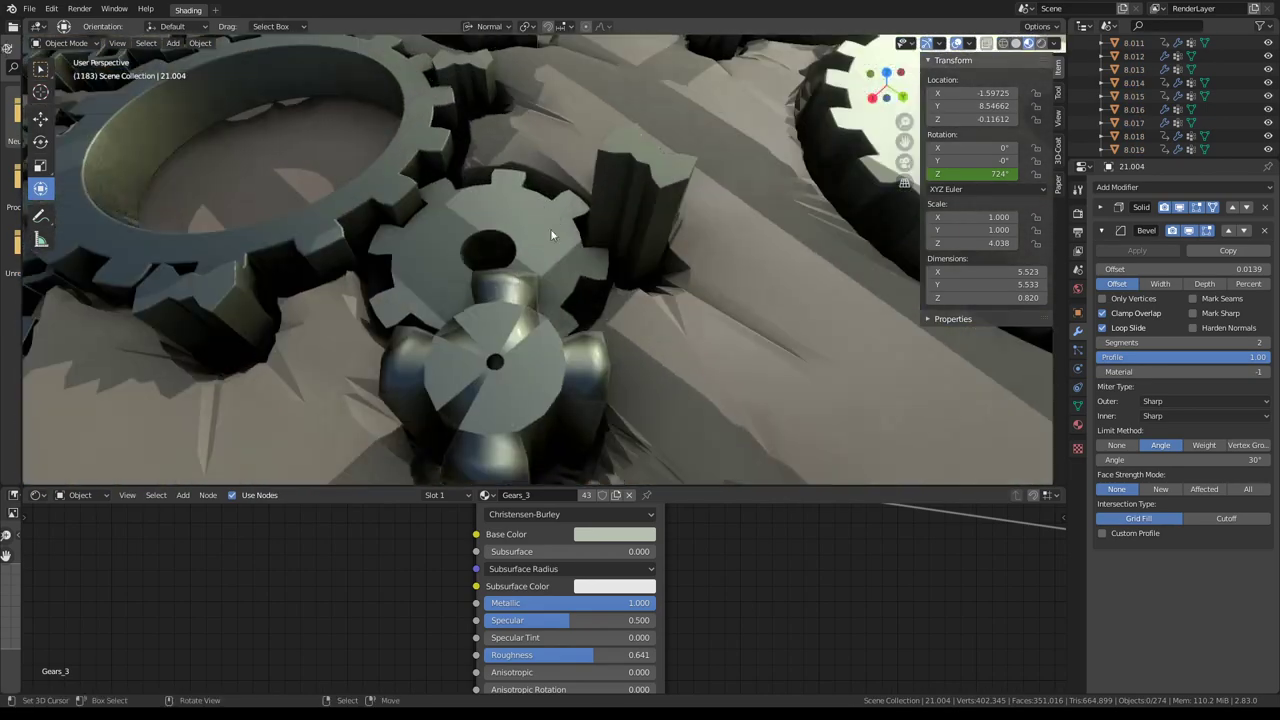
{"action": "middle_click_drag", "start_coordinate": [540, 320], "coordinate": [548, 292]}
{"action": "left_click", "coordinate": [548, 292]}
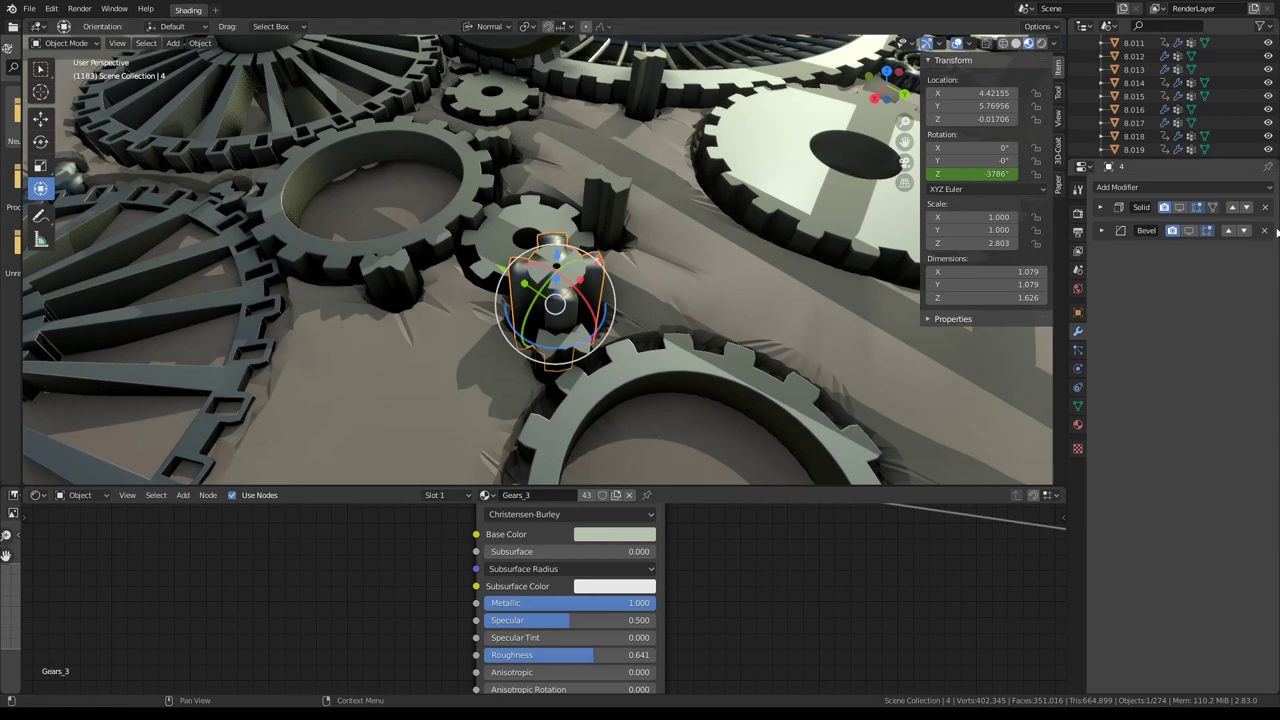
{"action": "left_click", "coordinate": [1183, 210]}
{"action": "scroll", "coordinate": [720, 282], "scroll_direction": "up", "scroll_amount": 3}
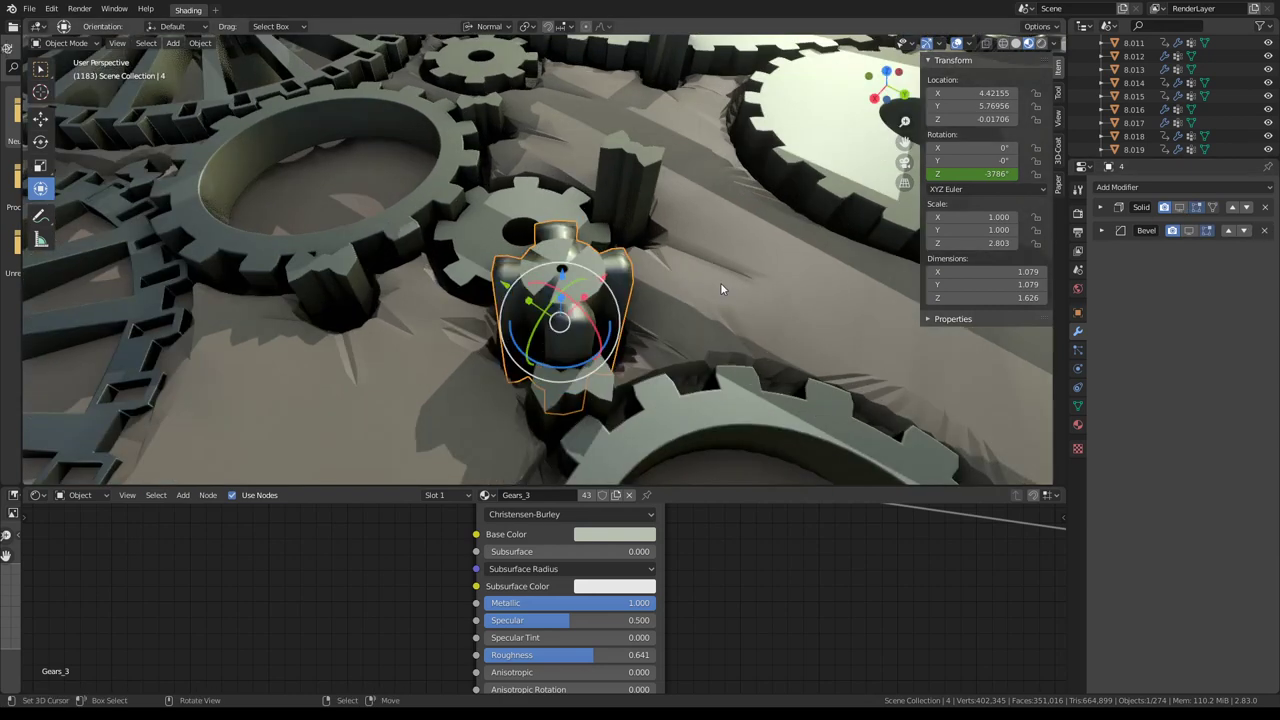
{"action": "scroll", "coordinate": [724, 285], "scroll_direction": "up", "scroll_amount": 1}
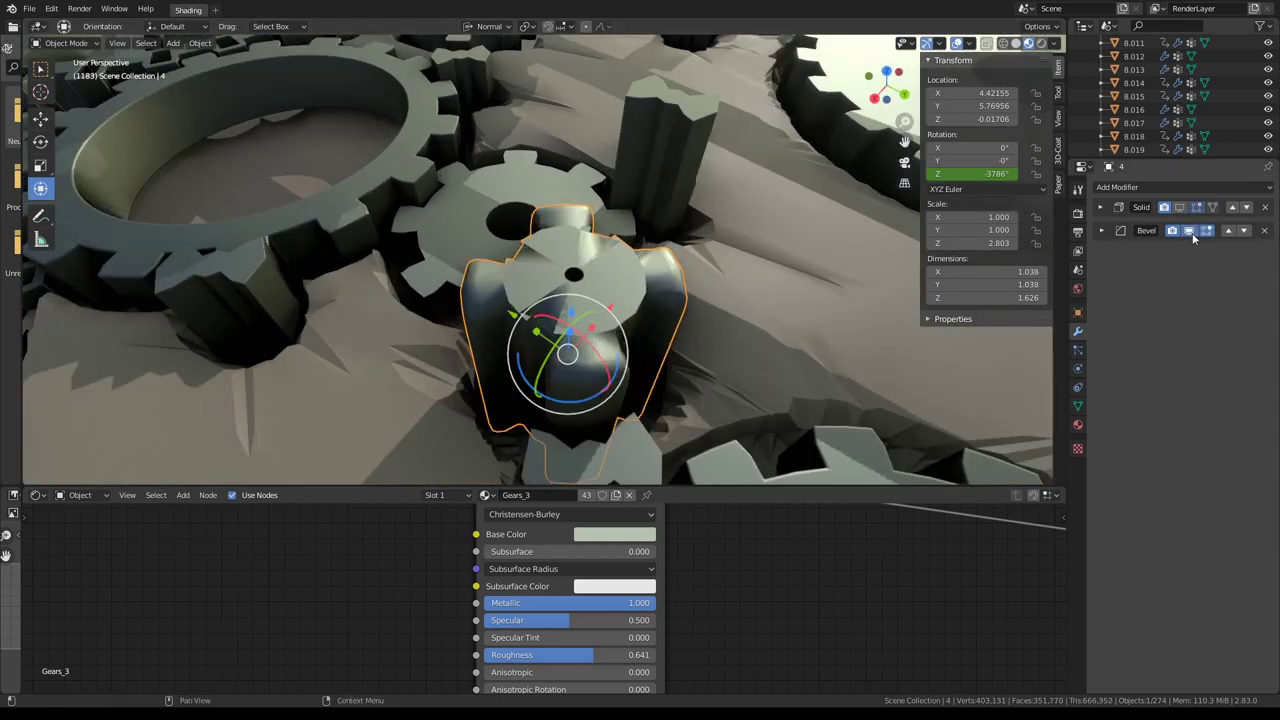
{"action": "middle_click_drag", "start_coordinate": [774, 234], "coordinate": [578, 254]}
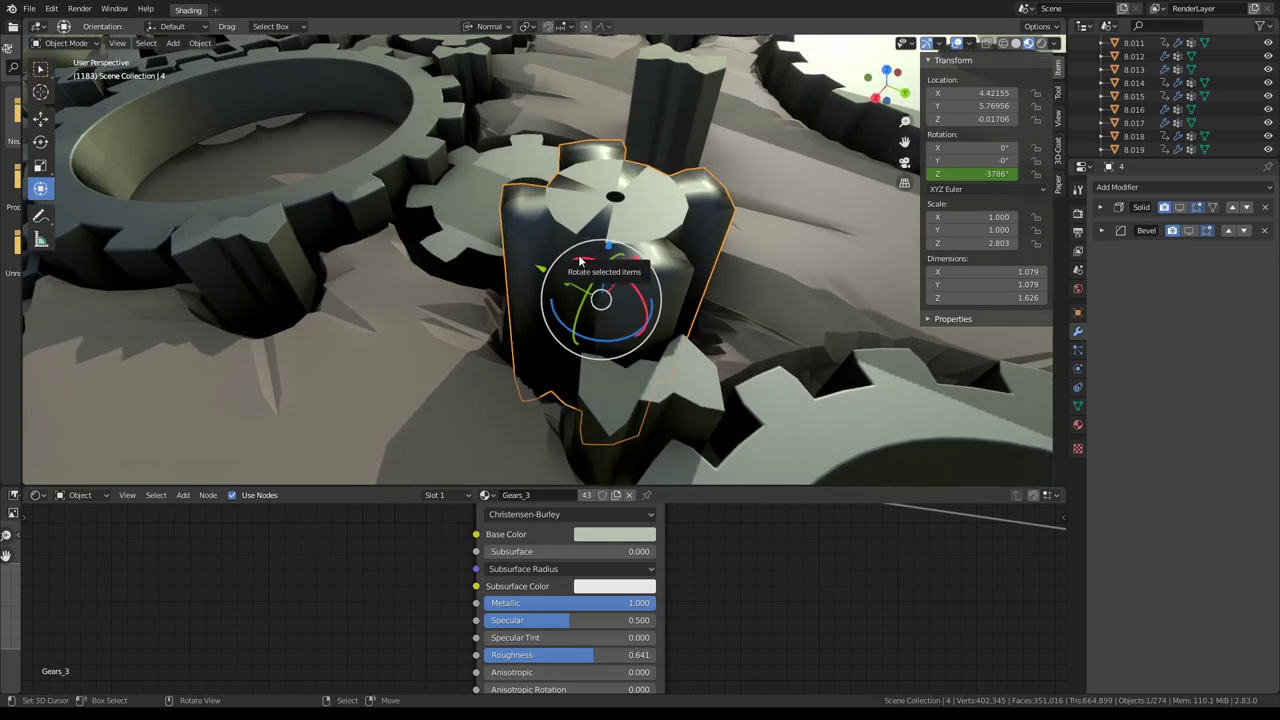
Isolate gear 4 in local view and compare it with and without its bevel.
{"action": "key", "text": "KP_Divide"}
{"action": "mouse_move", "coordinate": [524, 212]}
{"action": "middle_mouse_down"}
{"action": "mouse_move", "coordinate": [857, 328]}
{"action": "mouse_move", "coordinate": [586, 120]}
{"action": "mouse_move", "coordinate": [734, 186]}
{"action": "mouse_move", "coordinate": [844, 343]}
{"action": "mouse_move", "coordinate": [890, 346]}
{"action": "mouse_move", "coordinate": [510, 311]}
{"action": "mouse_move", "coordinate": [600, 280]}
{"action": "middle_mouse_up"}
{"action": "left_click", "coordinate": [1188, 231]}
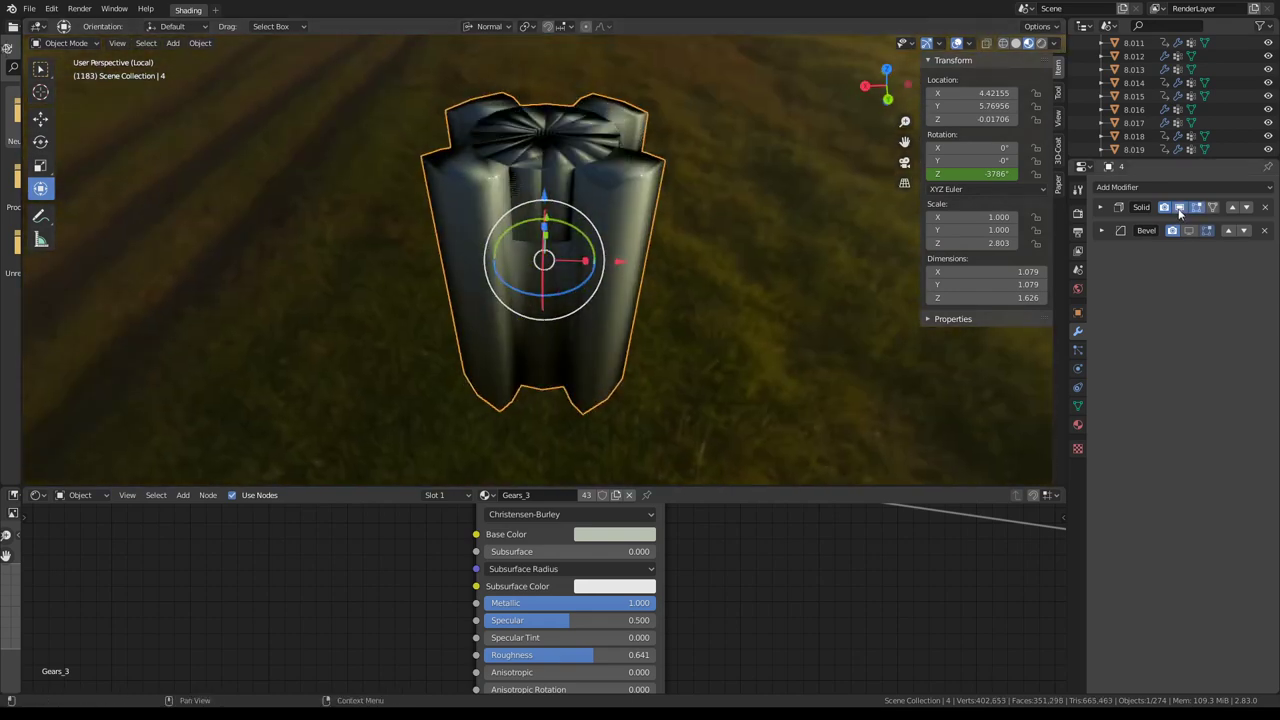
{"action": "left_click", "coordinate": [1188, 231]}
{"action": "left_click", "coordinate": [1193, 230]}
{"action": "left_click", "coordinate": [1193, 230]}
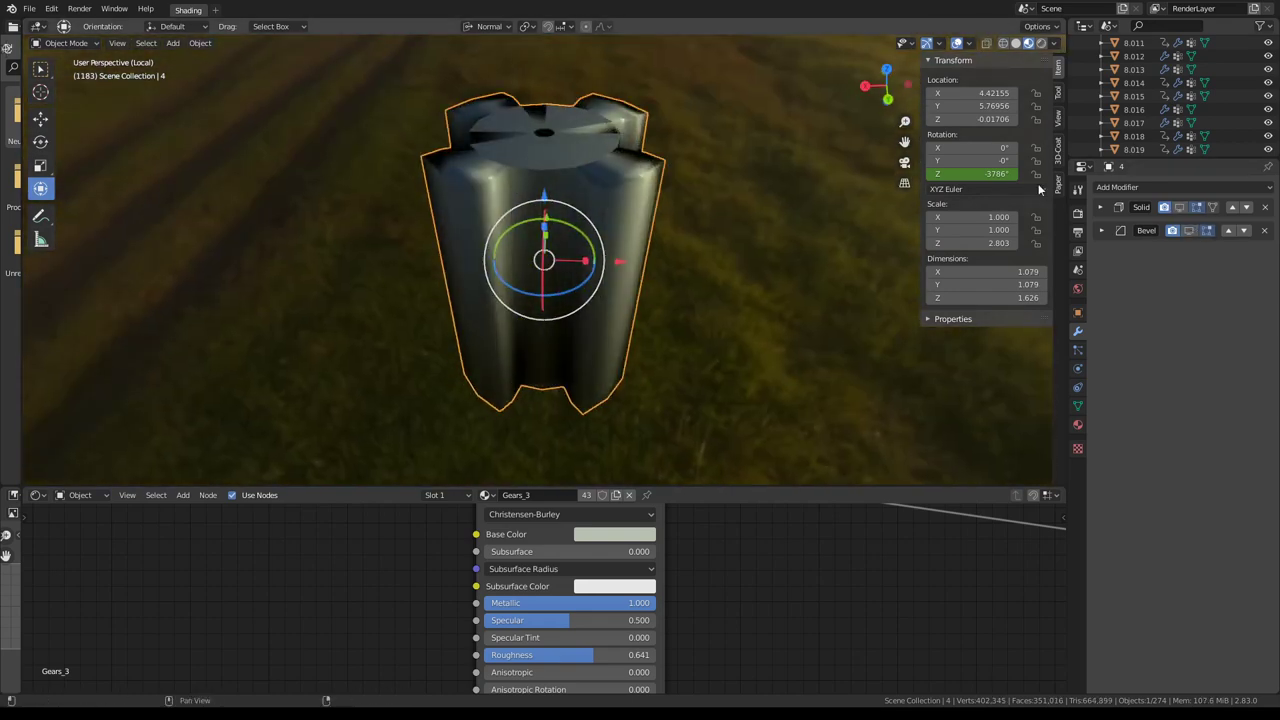
{"action": "key", "text": "Tab"}
{"action": "middle_click_drag", "start_coordinate": [1038, 183], "coordinate": [675, 163]}
{"action": "scroll", "coordinate": [662, 185], "scroll_direction": "down", "scroll_amount": 5}
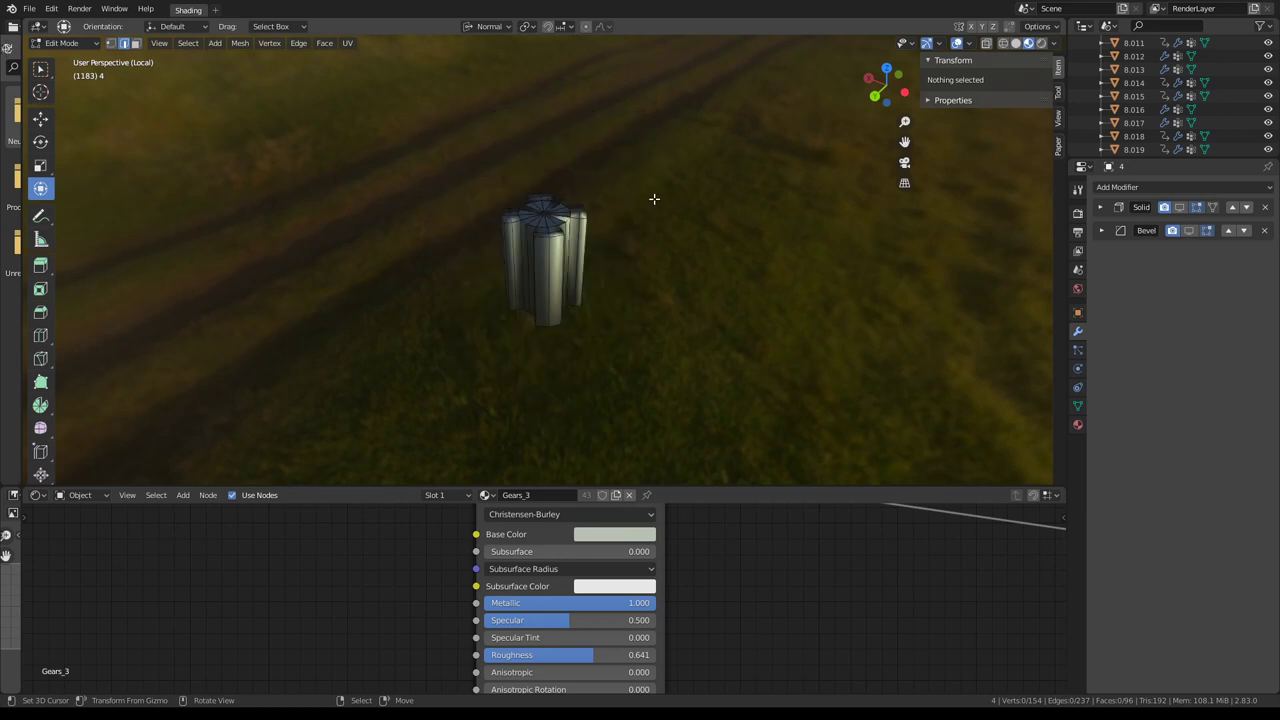
{"action": "key", "text": "Tab"}
Exit local view, select hub gear 4, and return to the full gear scene.
{"action": "key", "text": "KP_Divide"}
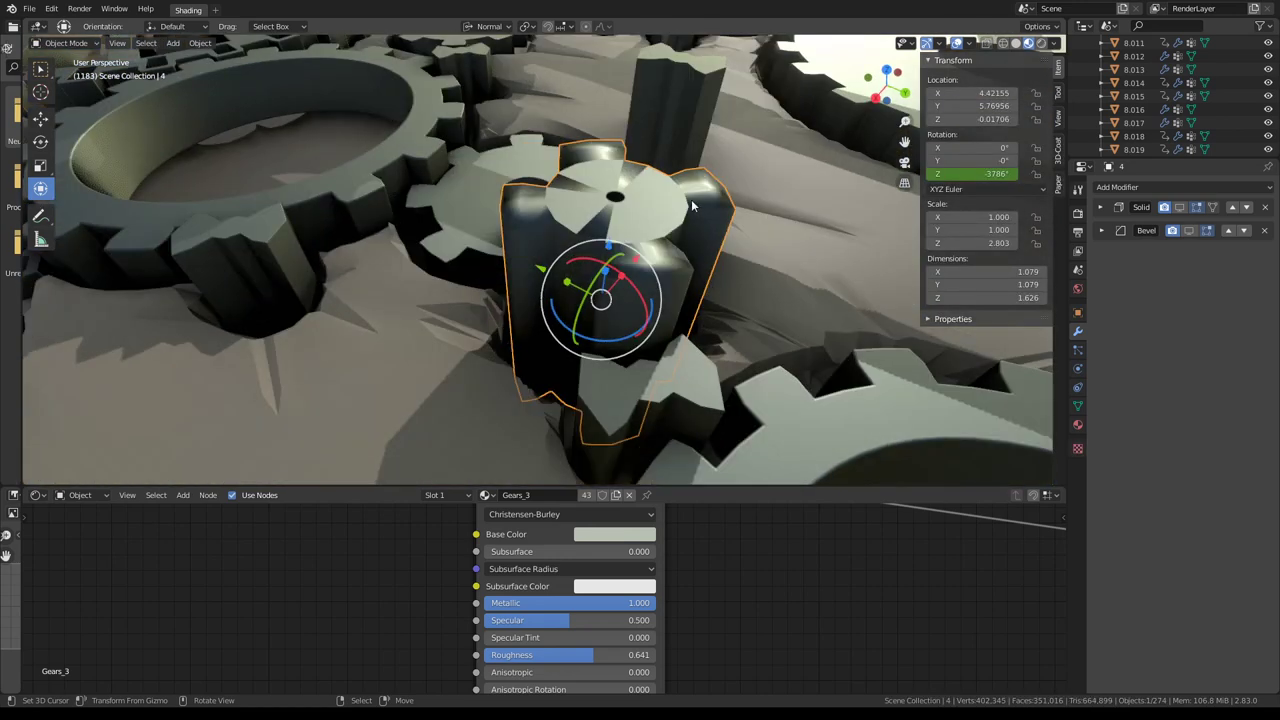
{"action": "left_click", "coordinate": [690, 205]}
{"action": "left_click", "coordinate": [643, 217]}
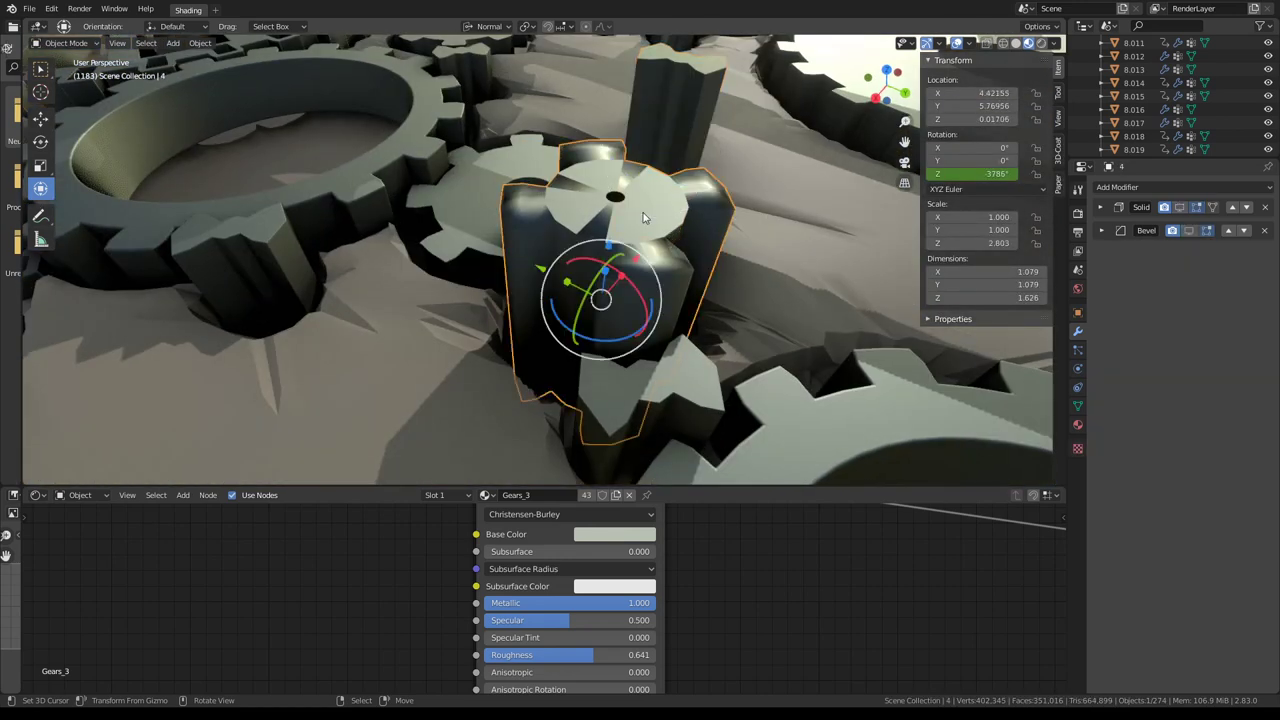
{"action": "key", "text": "KP_Divide"}
{"action": "scroll", "coordinate": [674, 132], "scroll_direction": "down", "scroll_amount": 5}
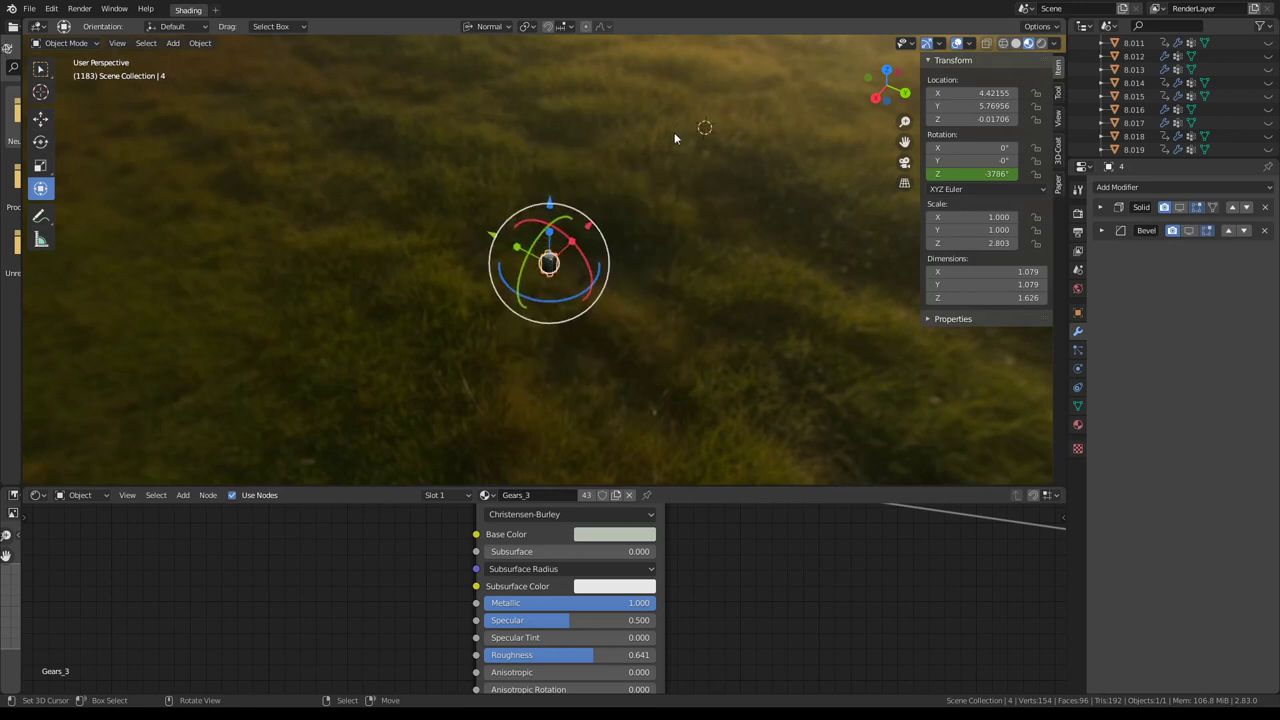
{"action": "key", "text": "KP_Divide"}
Select gear object 4 and every object sharing its mesh data.
{"action": "left_click", "coordinate": [551, 260]}
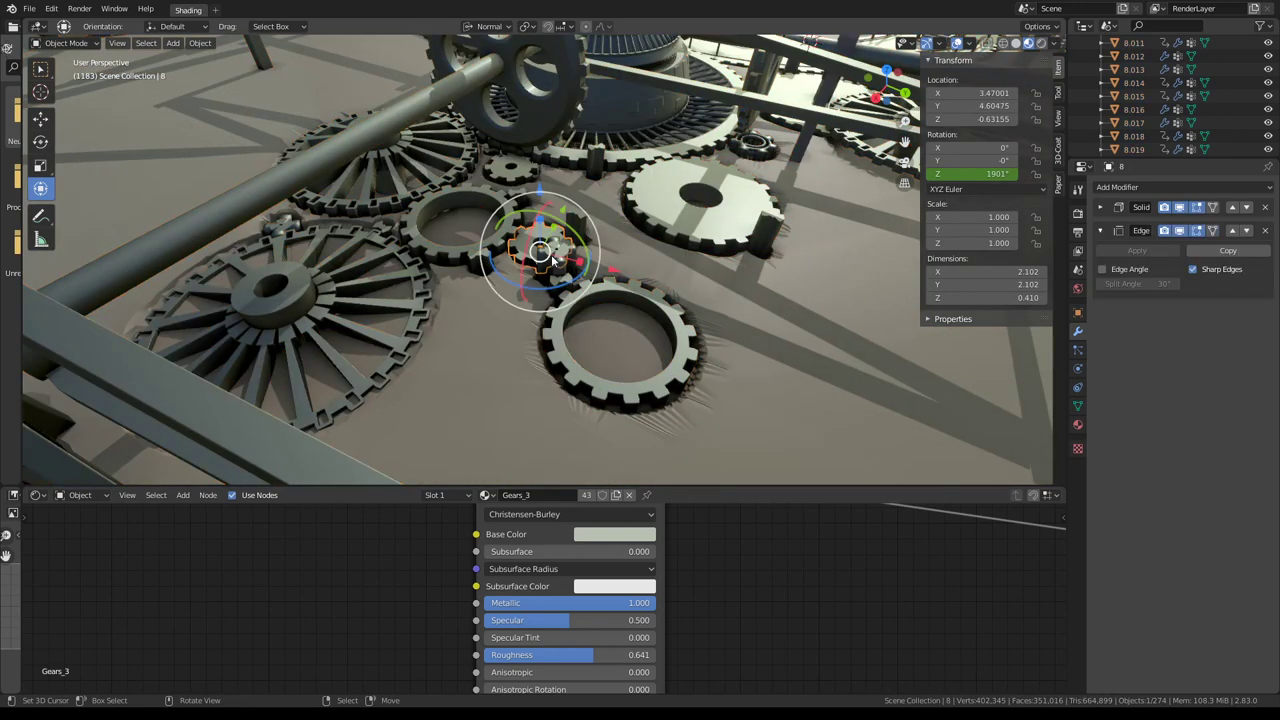
{"action": "scroll", "coordinate": [551, 260], "scroll_direction": "up", "scroll_amount": 2}
{"action": "left_click", "coordinate": [556, 257]}
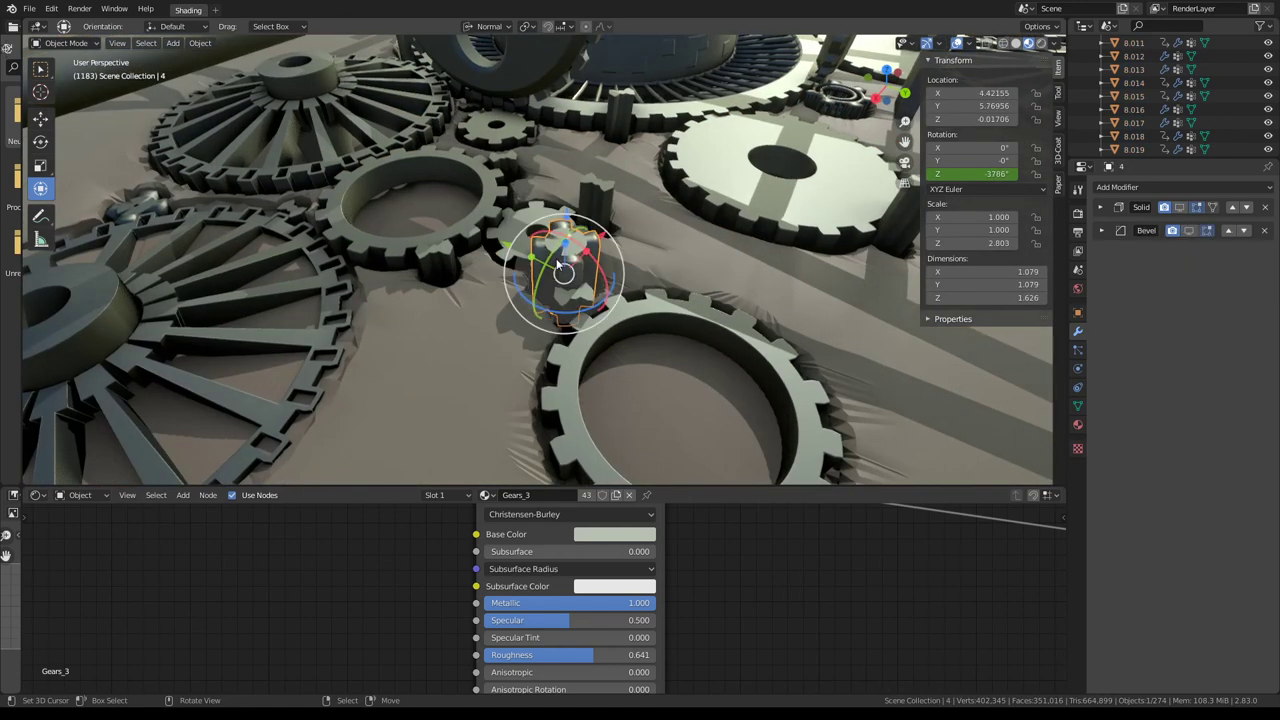
{"action": "key", "text": "shift+l"}
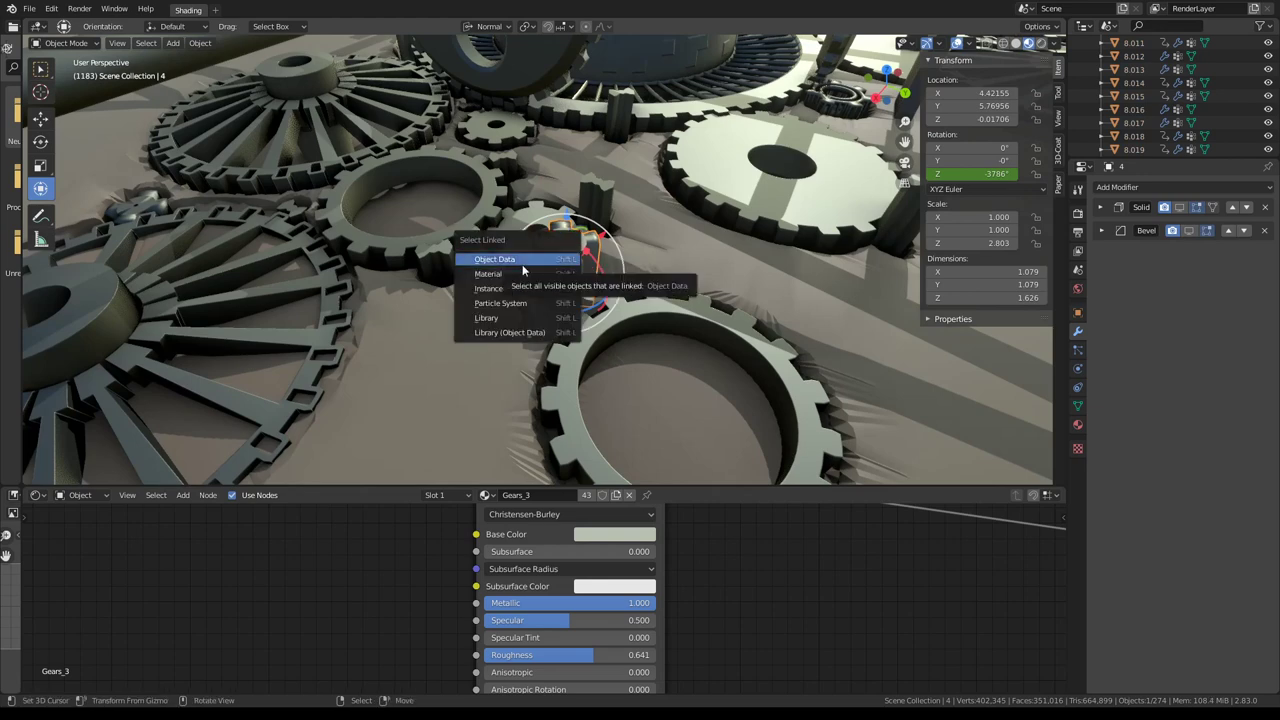
{"action": "left_click", "coordinate": [522, 260]}
{"action": "scroll", "coordinate": [530, 260], "scroll_direction": "down", "scroll_amount": 6}
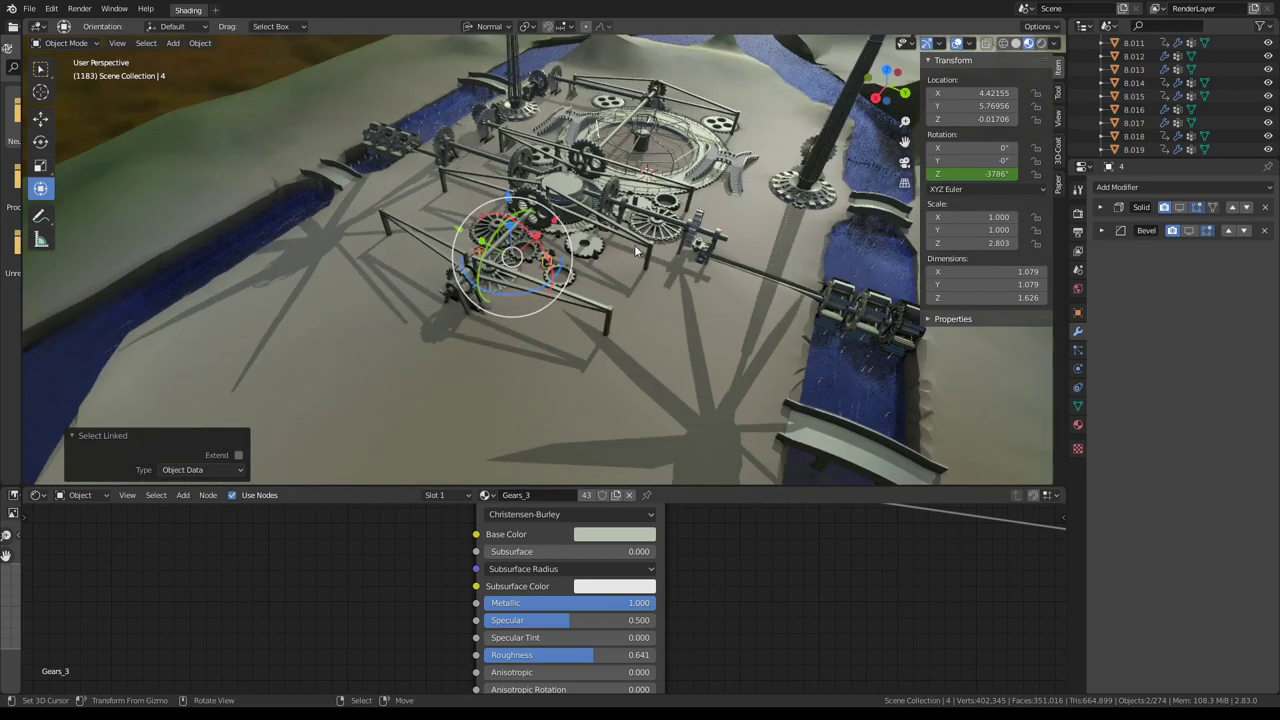
{"action": "key", "text": "g"}
{"action": "key", "text": "Escape"}
Isolate the two linked gears and enter Edit Mode on their shared mesh.
{"action": "scroll", "coordinate": [641, 213], "scroll_direction": "up", "scroll_amount": 6}
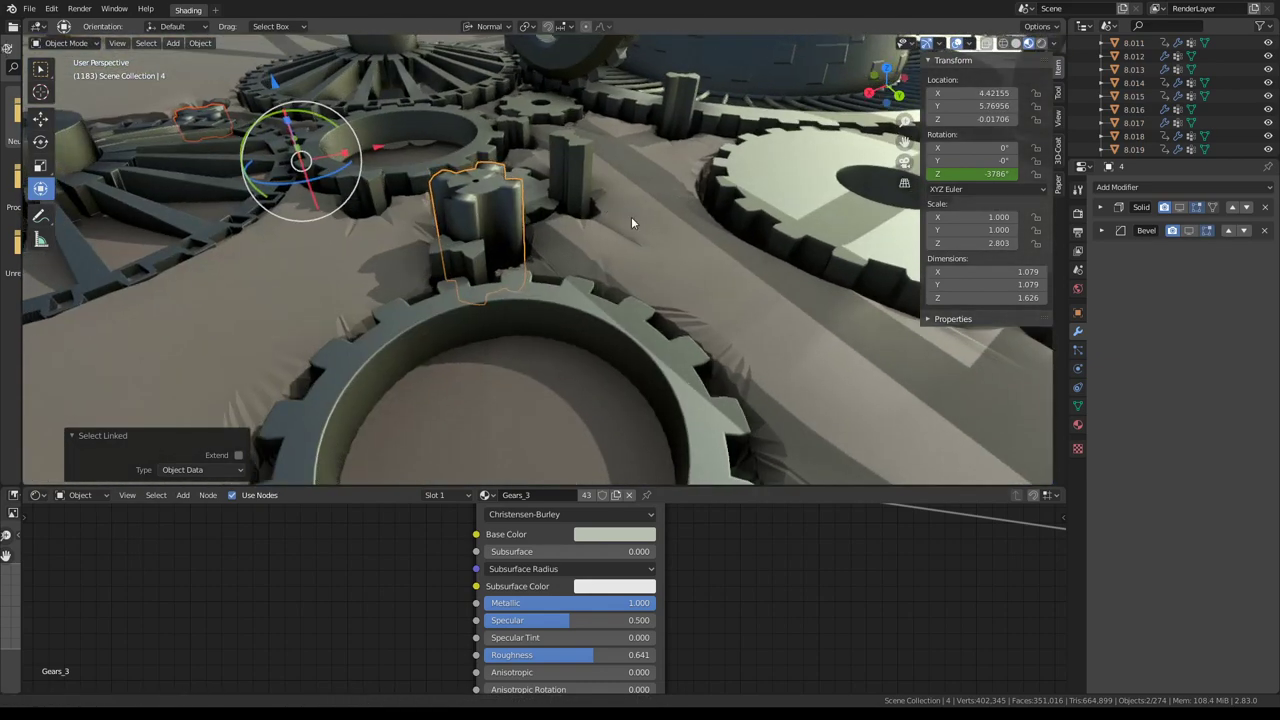
{"action": "middle_click_drag", "start_coordinate": [631, 222], "coordinate": [664, 247]}
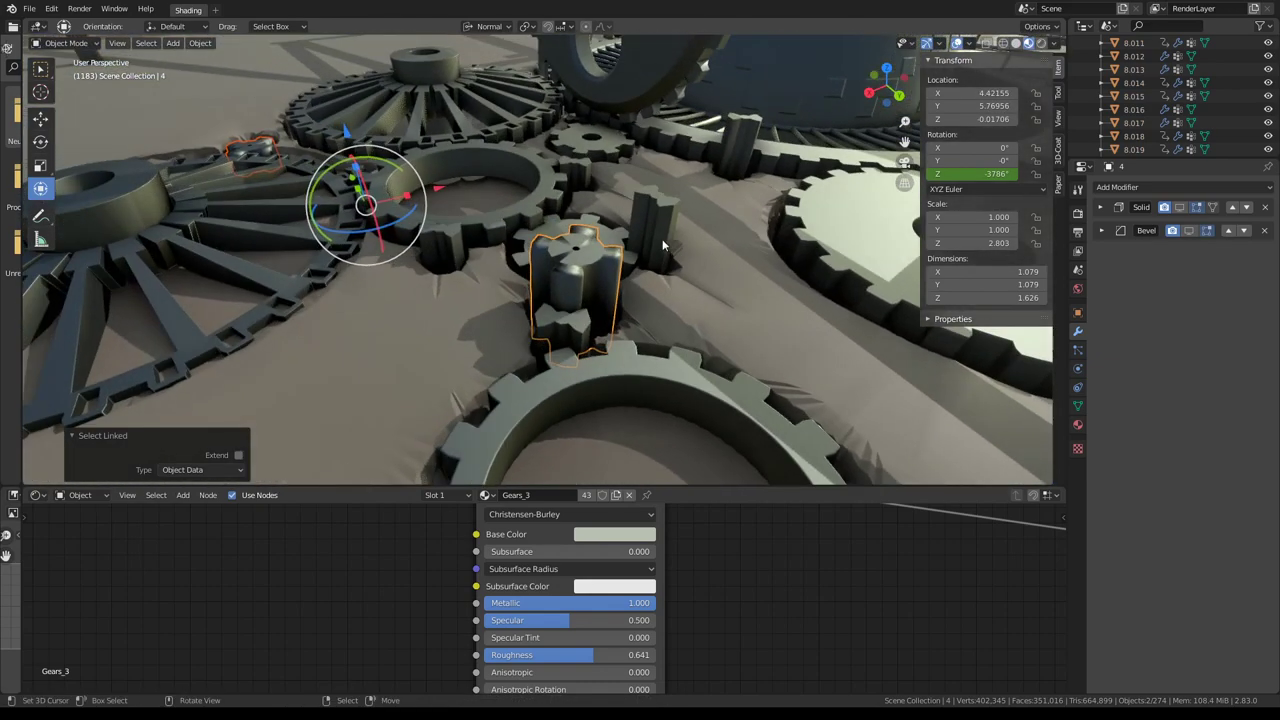
{"action": "key", "text": "shift+h"}
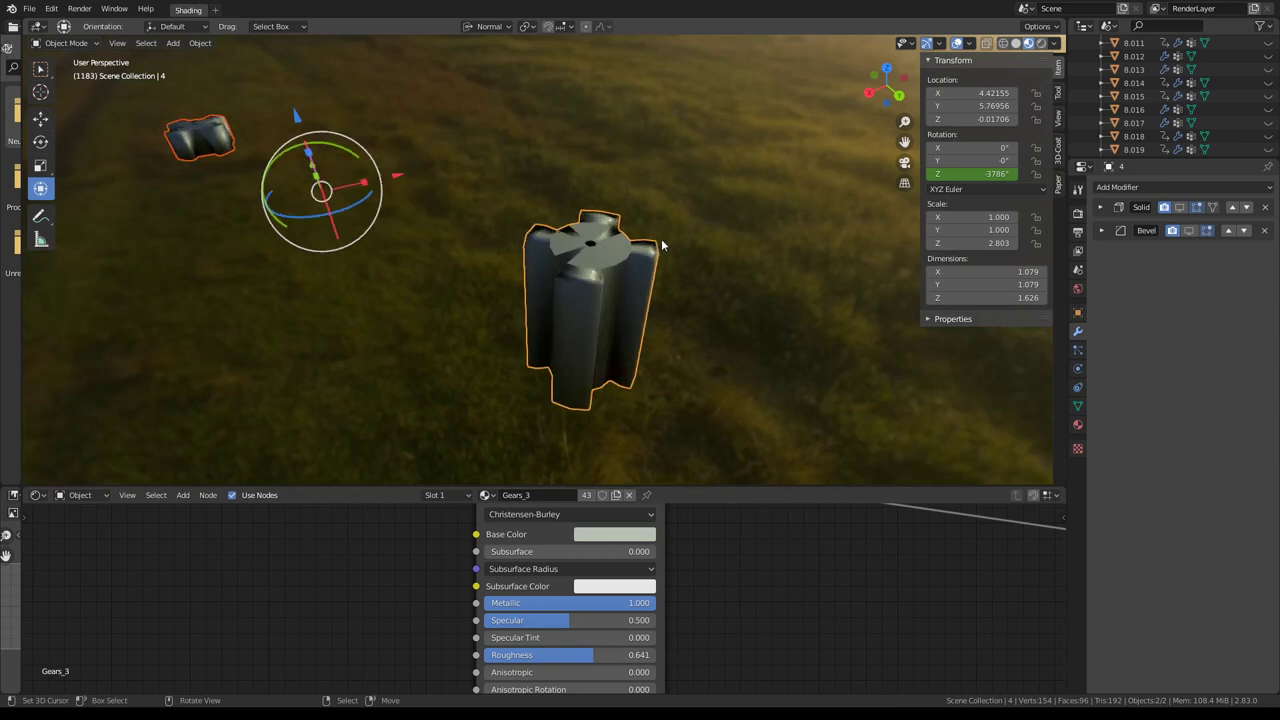
{"action": "middle_click_drag", "start_coordinate": [661, 240], "coordinate": [633, 245]}
{"action": "key", "text": "Tab"}
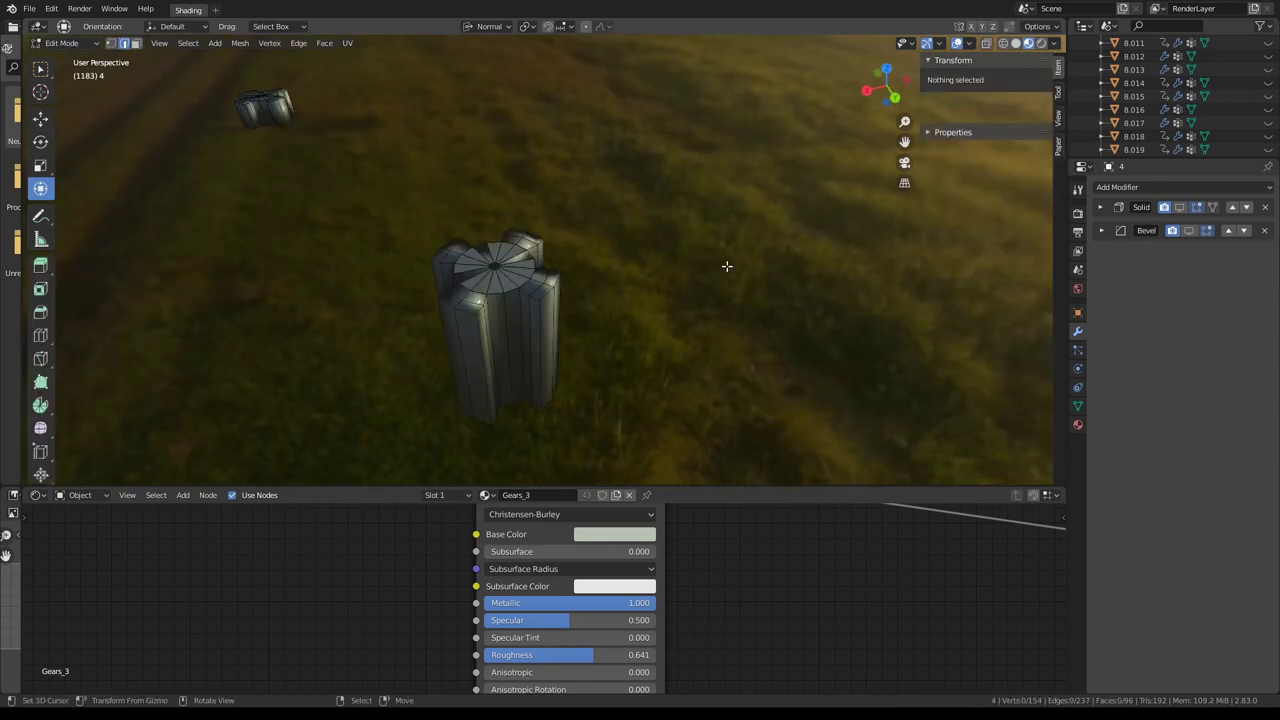
Merge by distance on the whole shared mesh, removing 42 duplicate vertices.
{"action": "key", "text": "a"}
{"action": "key", "text": "q"}
{"action": "mouse_move", "coordinate": [666, 280]}
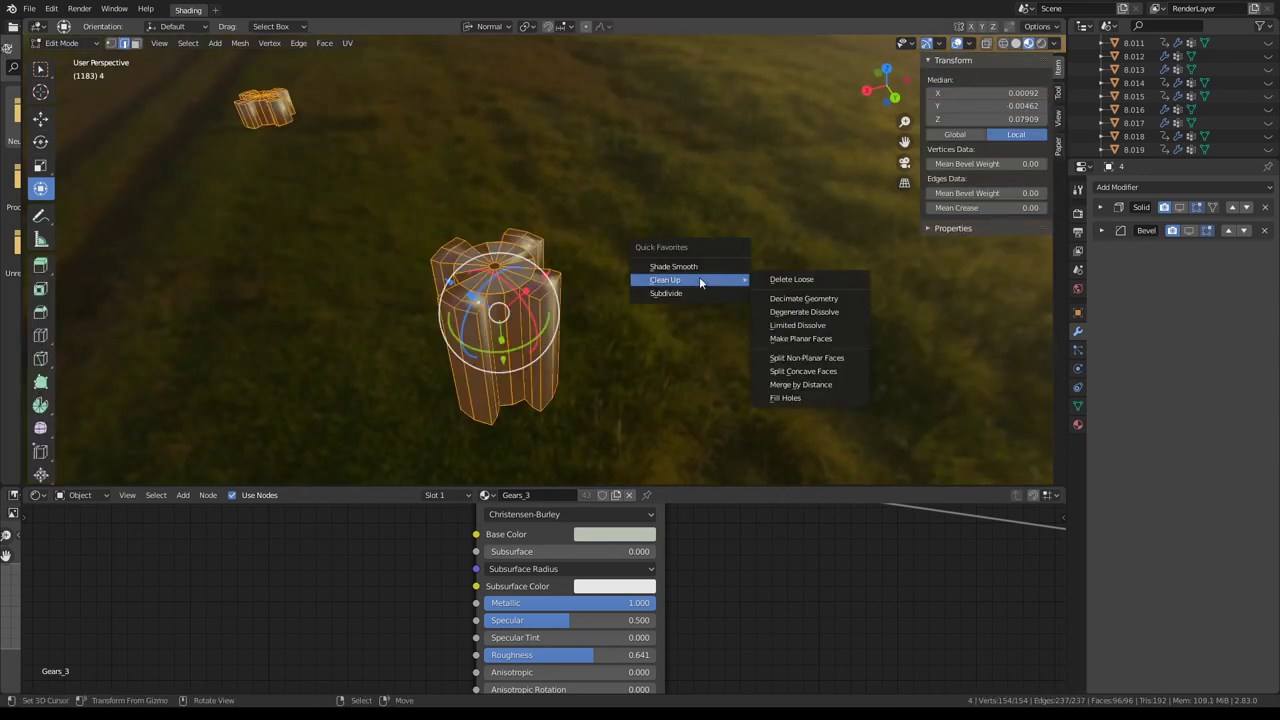
{"action": "left_click", "coordinate": [828, 384]}
{"action": "mouse_move", "coordinate": [828, 384]}
{"action": "middle_mouse_down"}
{"action": "mouse_move", "coordinate": [747, 313]}
{"action": "mouse_move", "coordinate": [727, 315]}
{"action": "middle_mouse_up"}
{"action": "key", "text": "Tab"}
Show the Solidify and Bevel modifiers in the viewport to get rounded edges.
{"action": "scroll", "coordinate": [747, 313], "scroll_direction": "down", "scroll_amount": 4}
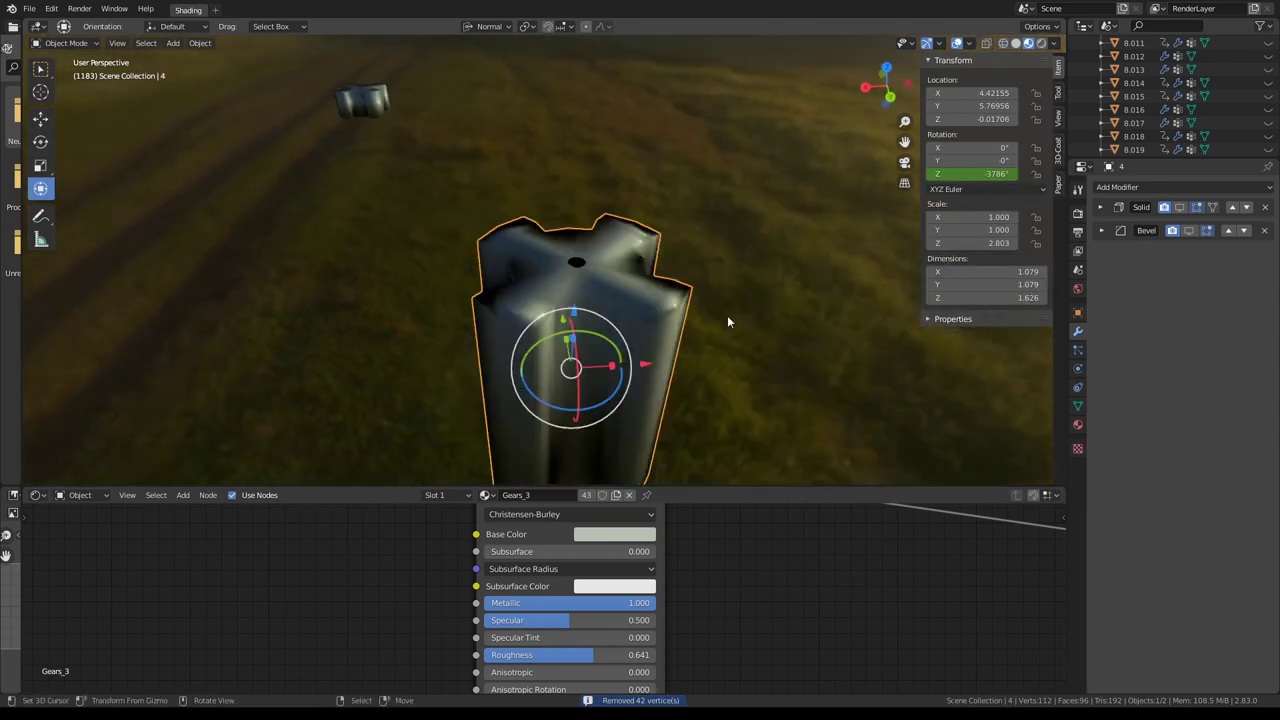
{"action": "left_click", "coordinate": [1181, 208]}
{"action": "left_click", "coordinate": [1182, 209]}
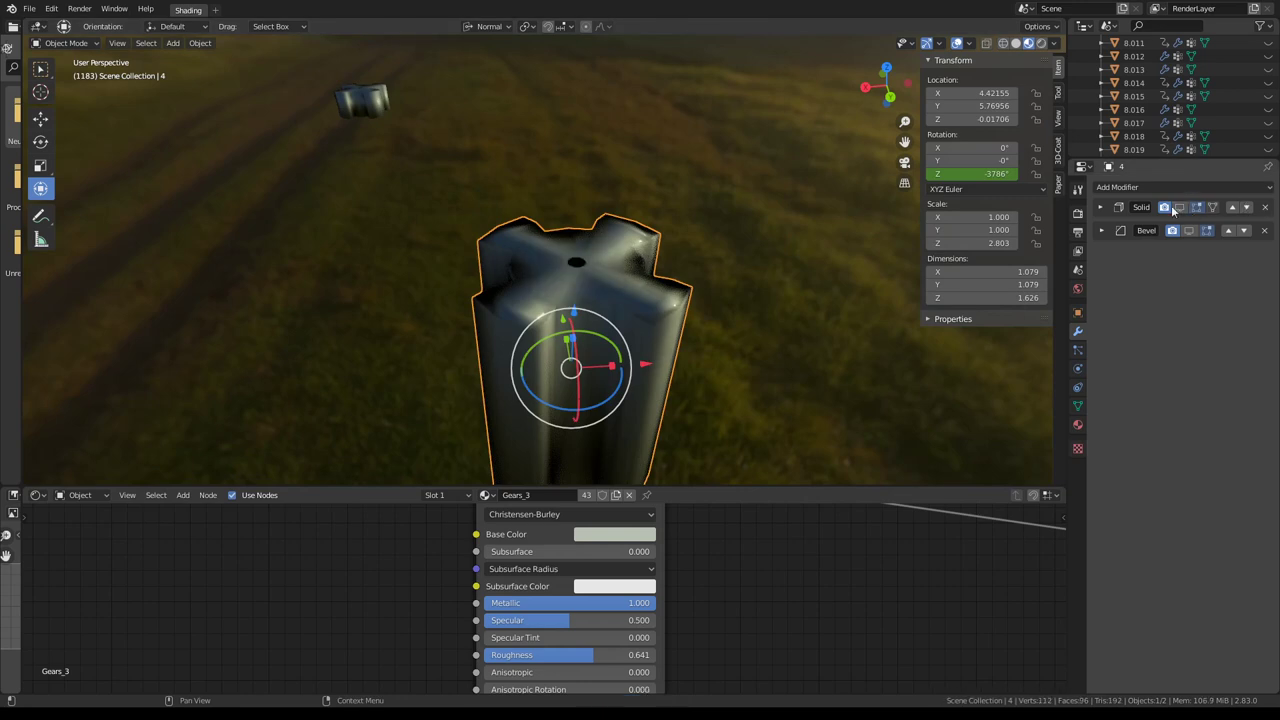
{"action": "left_click", "coordinate": [1176, 208]}
{"action": "left_click", "coordinate": [1188, 232]}
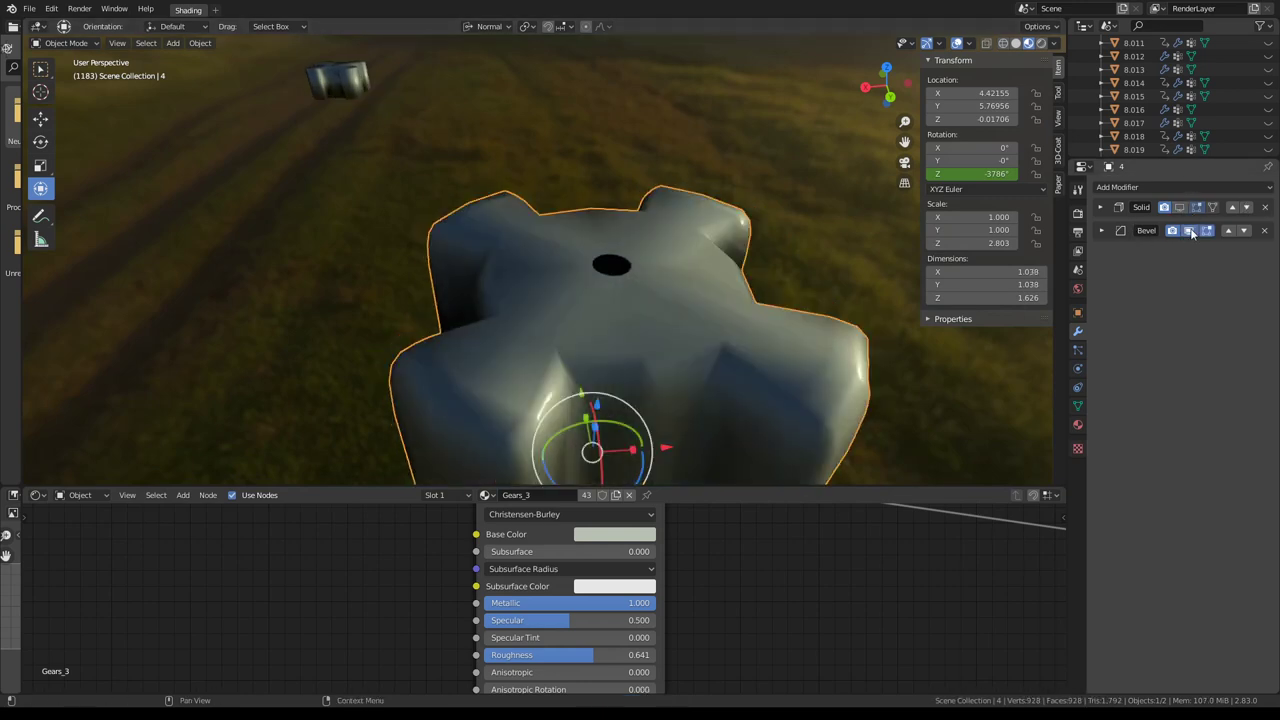
{"action": "key", "text": "ctrl+z"}
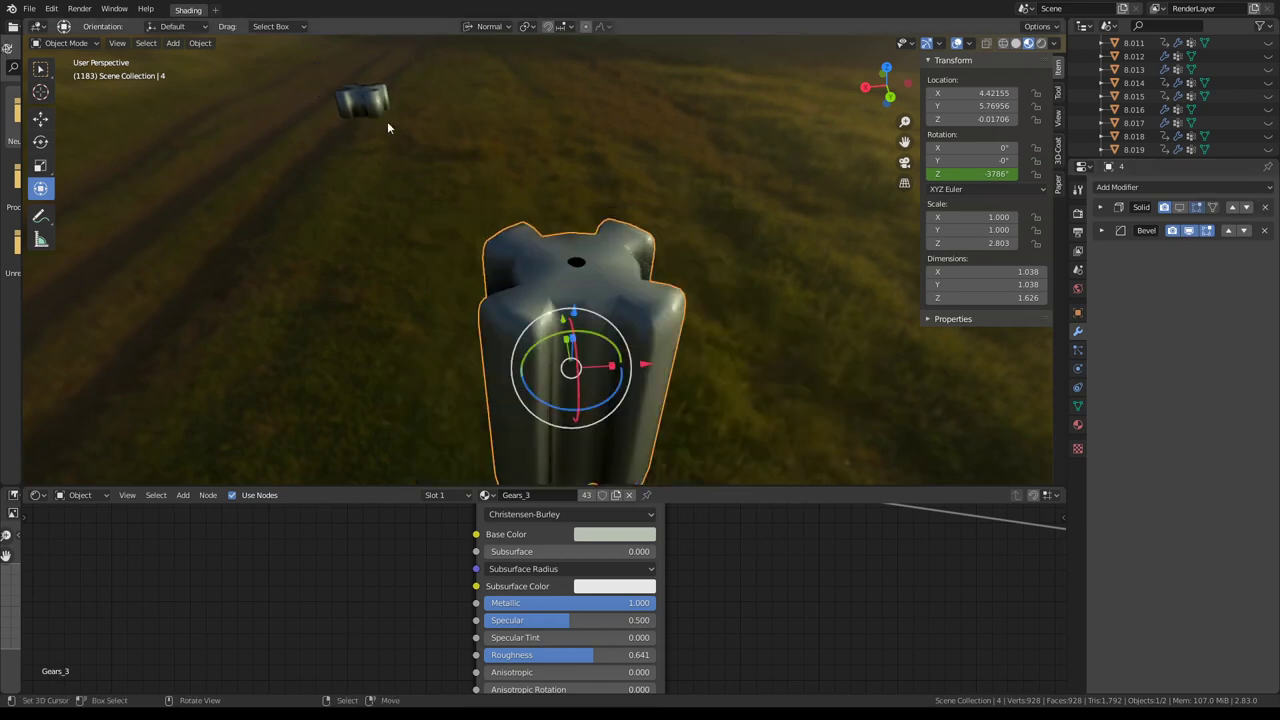
{"action": "left_click", "coordinate": [387, 121]}
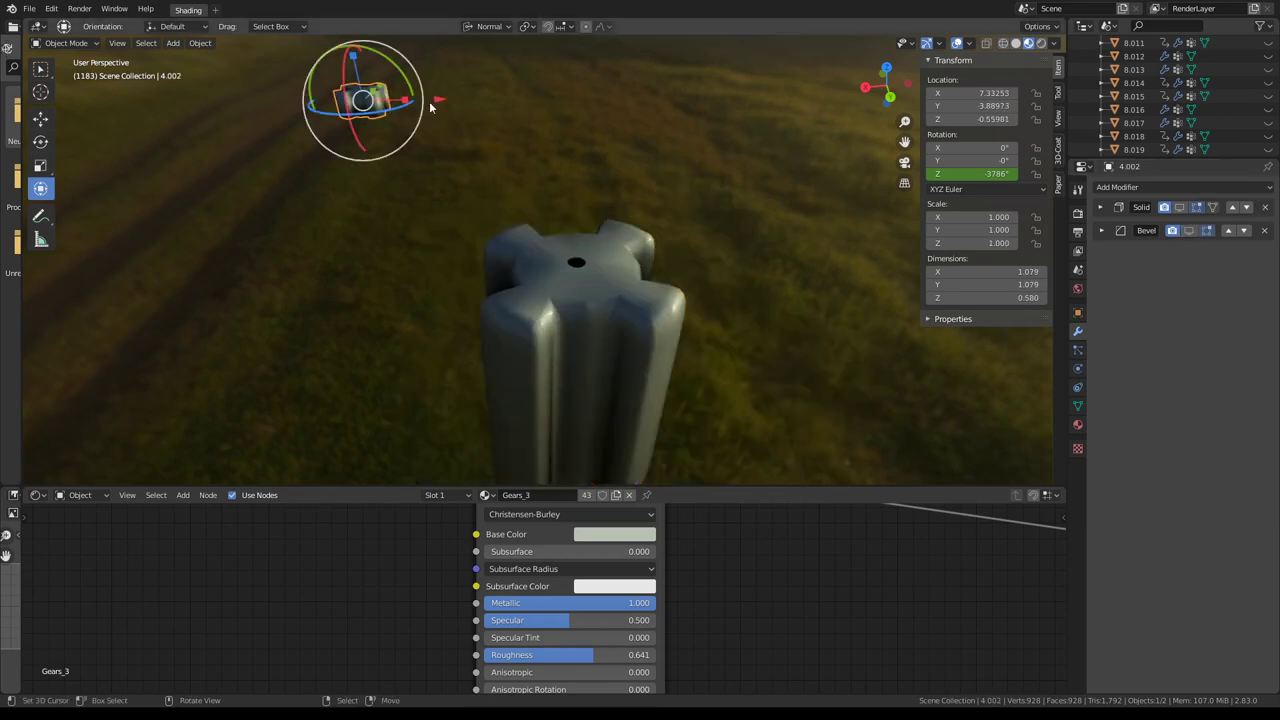
Set gear 4's bevel to profile 1.00, 2 segments and a 0.0061 offset.
{"action": "left_click", "coordinate": [623, 338]}
{"action": "left_click", "coordinate": [1101, 232]}
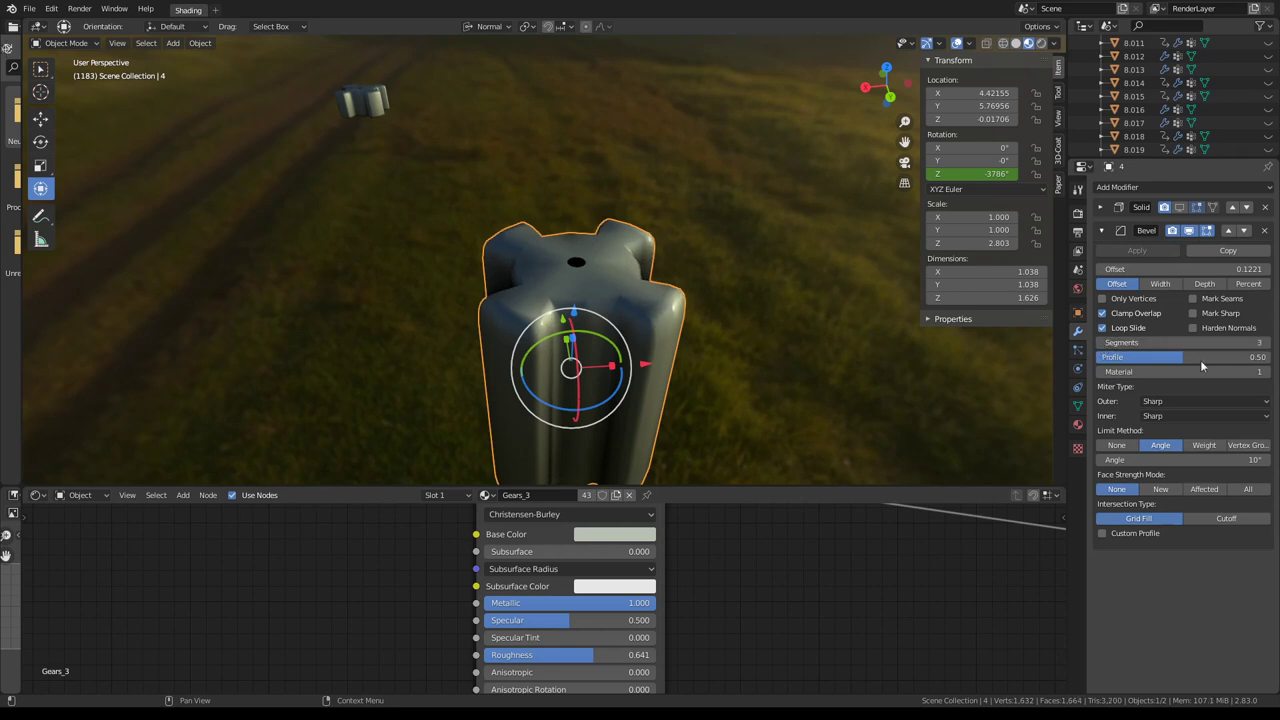
{"action": "left_click_drag", "start_coordinate": [1201, 366], "coordinate": [1252, 362]}
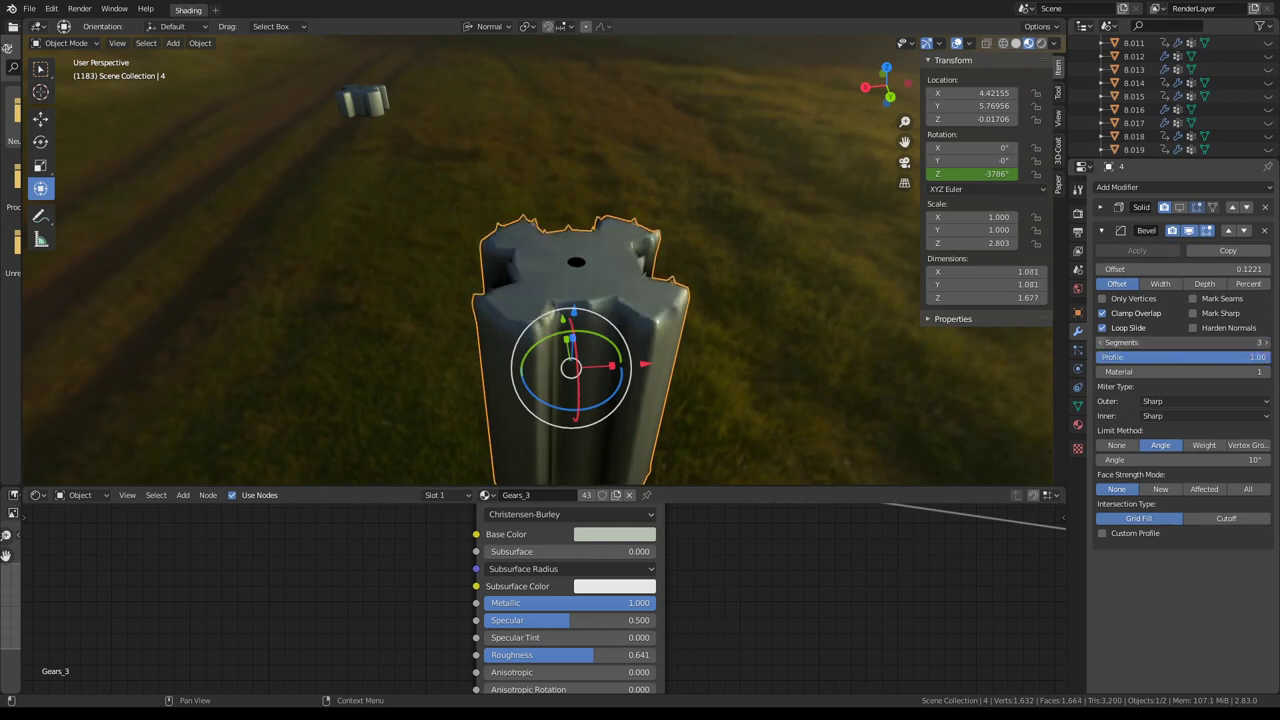
{"action": "left_click", "coordinate": [1101, 342]}
{"action": "scroll", "coordinate": [651, 250], "scroll_direction": "up", "scroll_amount": 2}
{"action": "scroll", "coordinate": [651, 250], "scroll_direction": "up", "scroll_amount": 2}
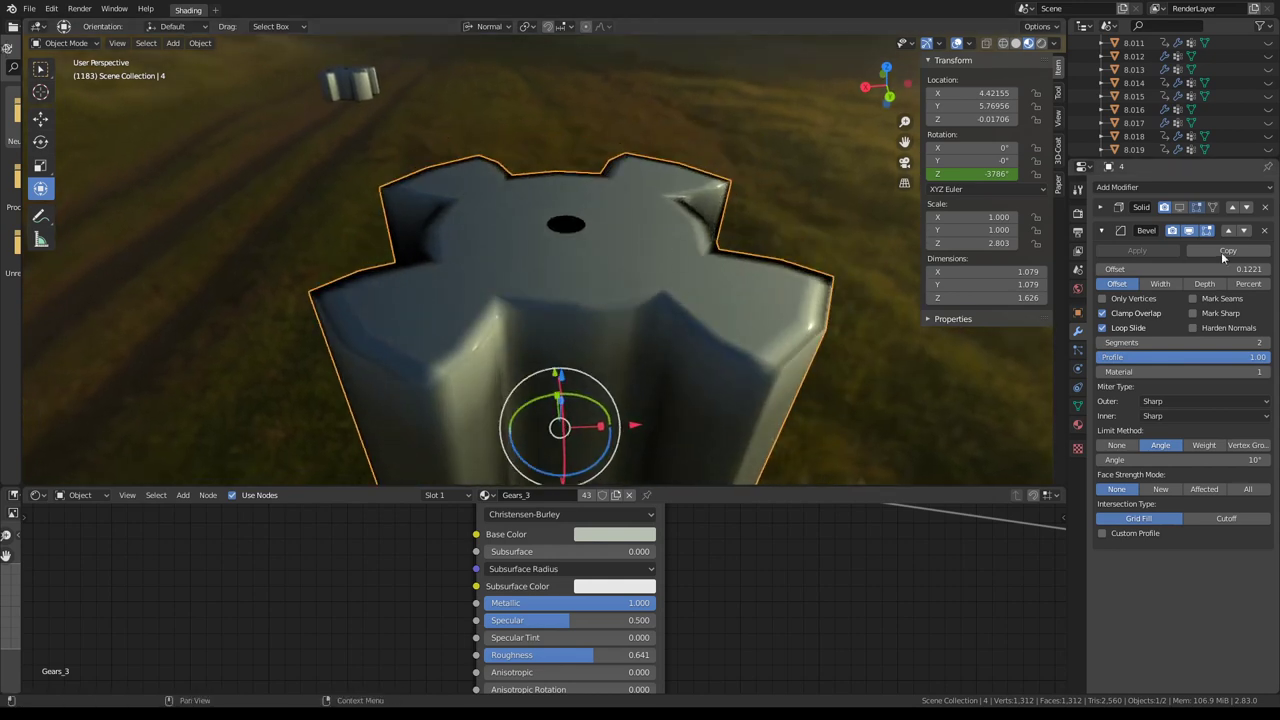
{"action": "mouse_move", "coordinate": [1183, 269]}
{"action": "left_mouse_down"}
{"action": "mouse_move", "coordinate": [1120, 269]}
{"action": "mouse_move", "coordinate": [1165, 269]}
{"action": "left_mouse_up"}
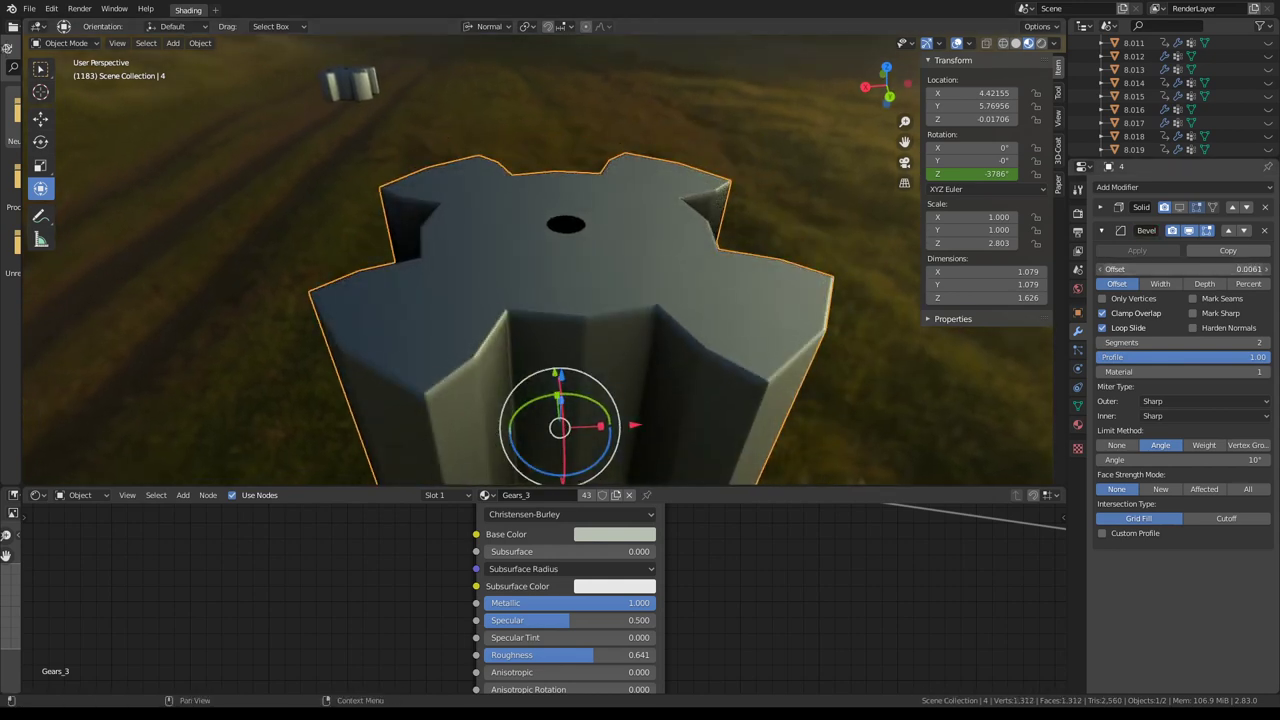
{"action": "middle_click_drag", "start_coordinate": [680, 259], "coordinate": [631, 244]}
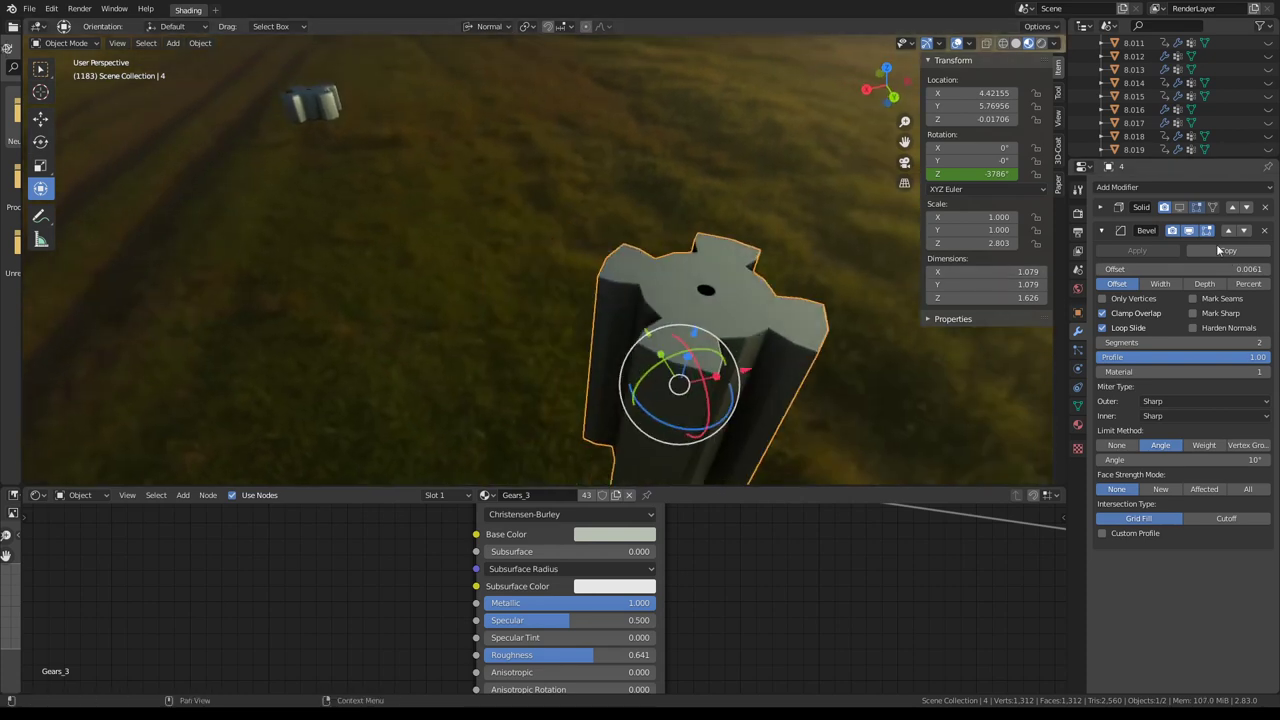
{"action": "left_click", "coordinate": [1188, 231]}
{"action": "left_click", "coordinate": [1188, 231]}
Frame gear 4.002 and set its bevel to profile 1.00, 2 segments, 30° angle, 0.0121 offset.
{"action": "left_click", "coordinate": [330, 103]}
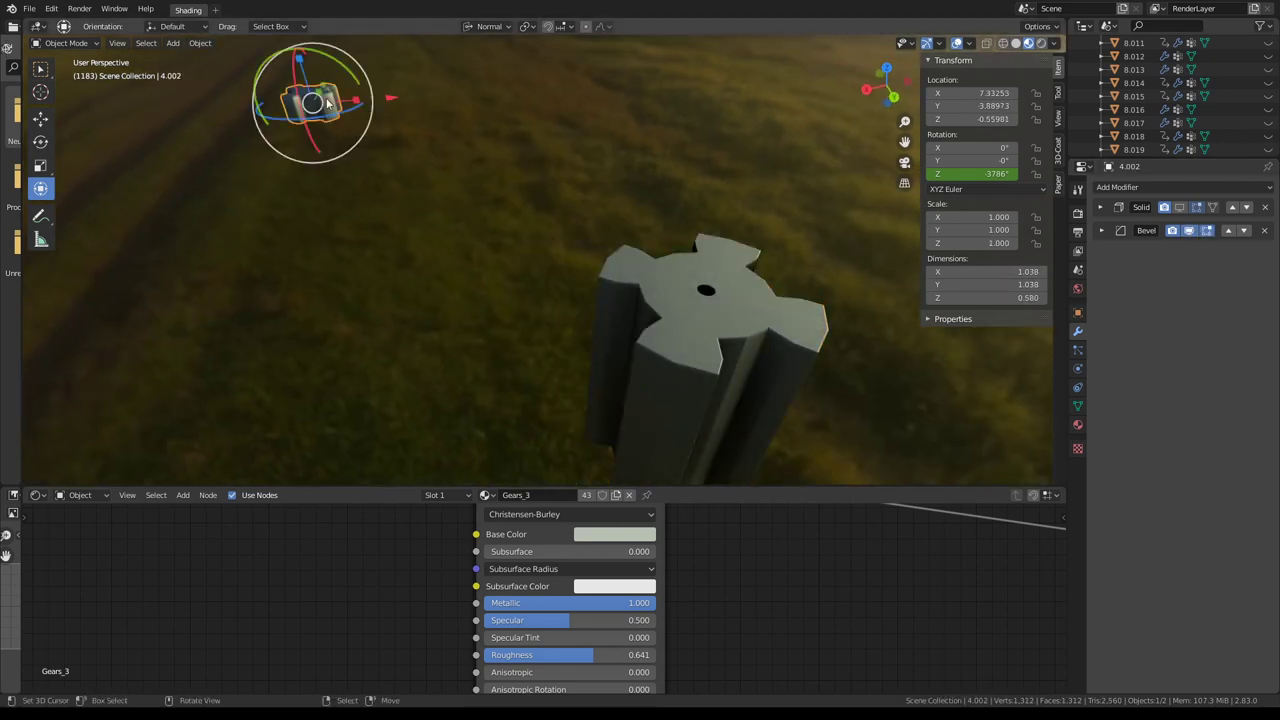
{"action": "mouse_move", "coordinate": [330, 103]}
{"action": "middle_mouse_down"}
{"action": "mouse_move", "coordinate": [587, 86]}
{"action": "mouse_move", "coordinate": [694, 197]}
{"action": "mouse_move", "coordinate": [686, 129]}
{"action": "mouse_move", "coordinate": [698, 182]}
{"action": "middle_mouse_up"}
{"action": "key", "text": "KP_Decimal"}
{"action": "left_click", "coordinate": [1101, 231]}
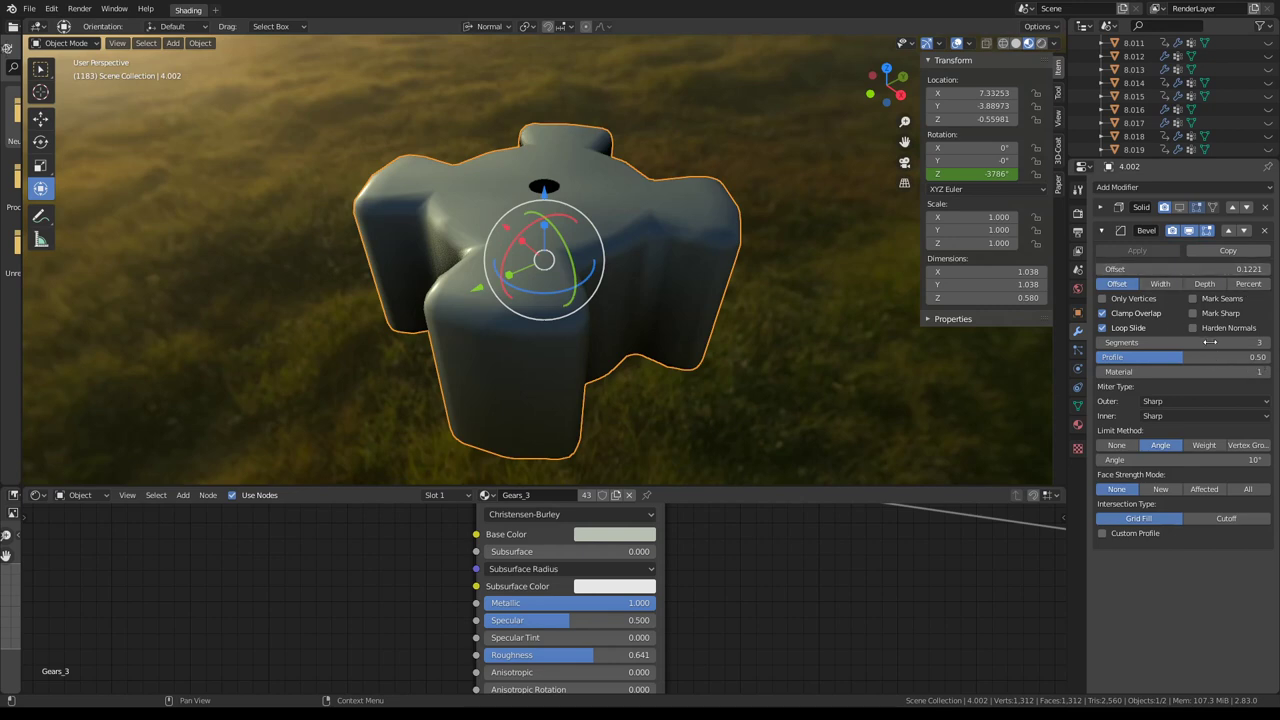
{"action": "left_click_drag", "start_coordinate": [1198, 357], "coordinate": [1273, 363]}
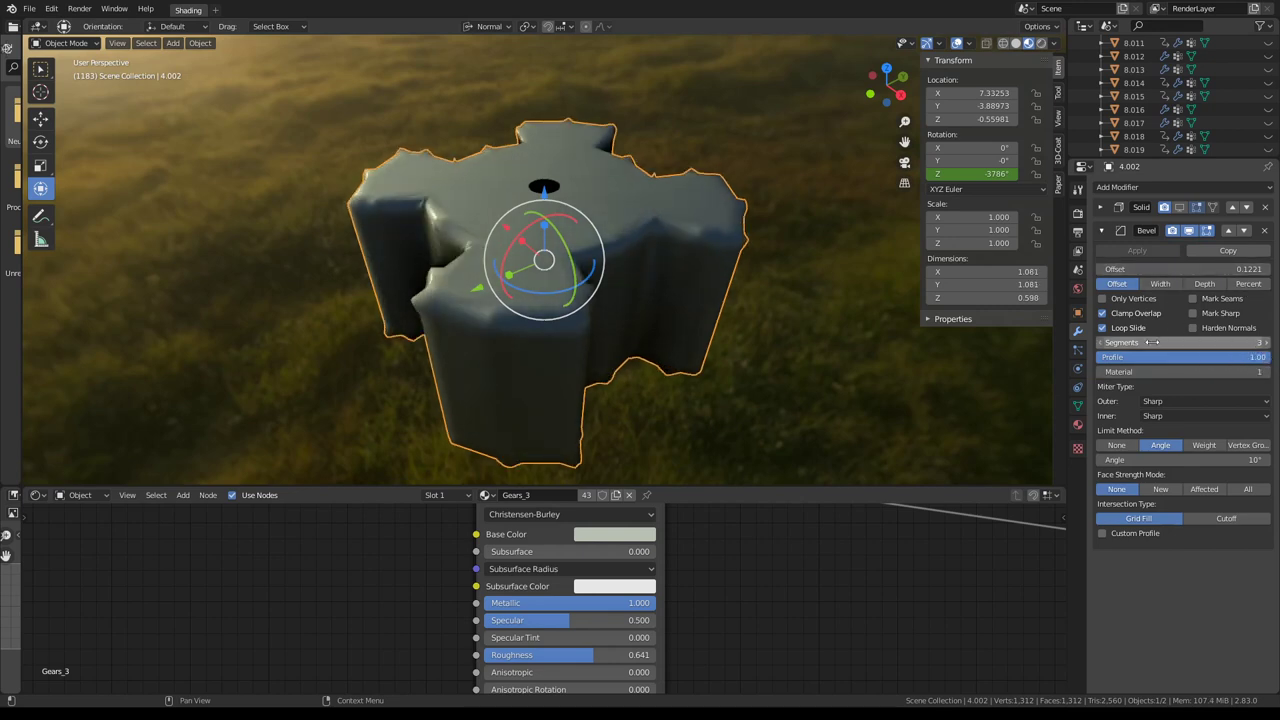
{"action": "left_click", "coordinate": [1100, 343]}
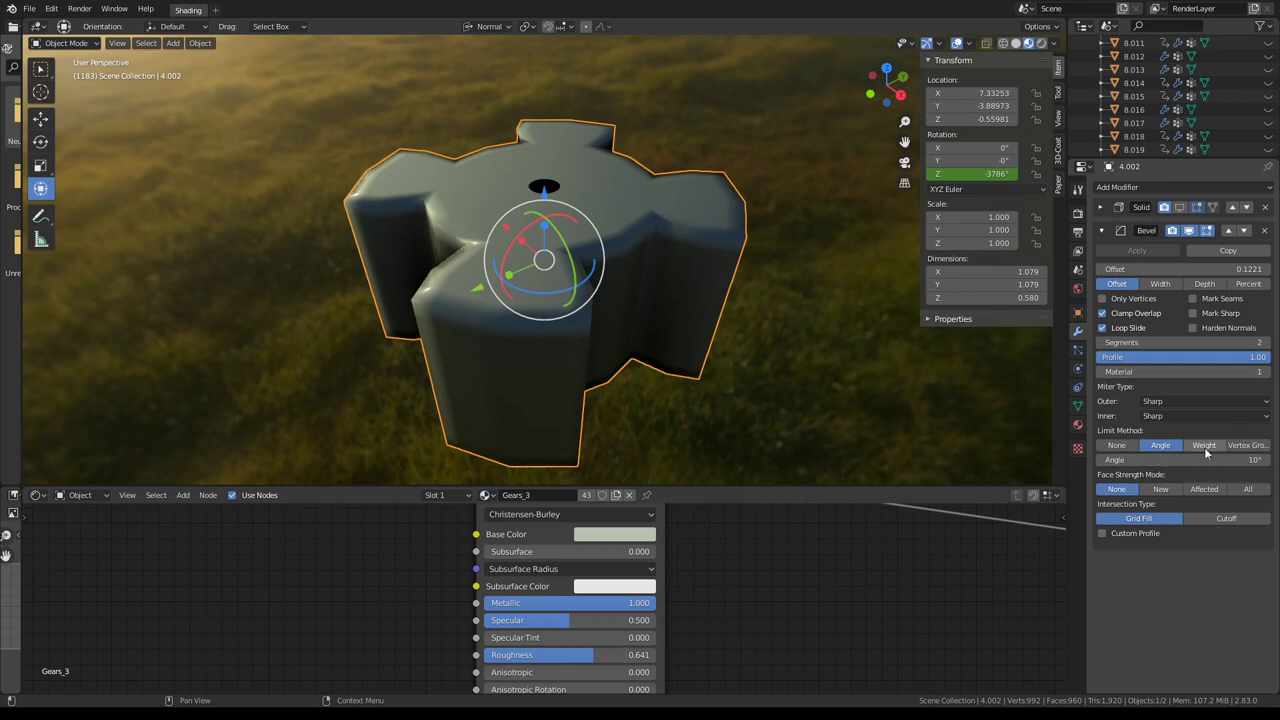
{"action": "type", "text": "30"}
{"action": "key", "text": "Return"}
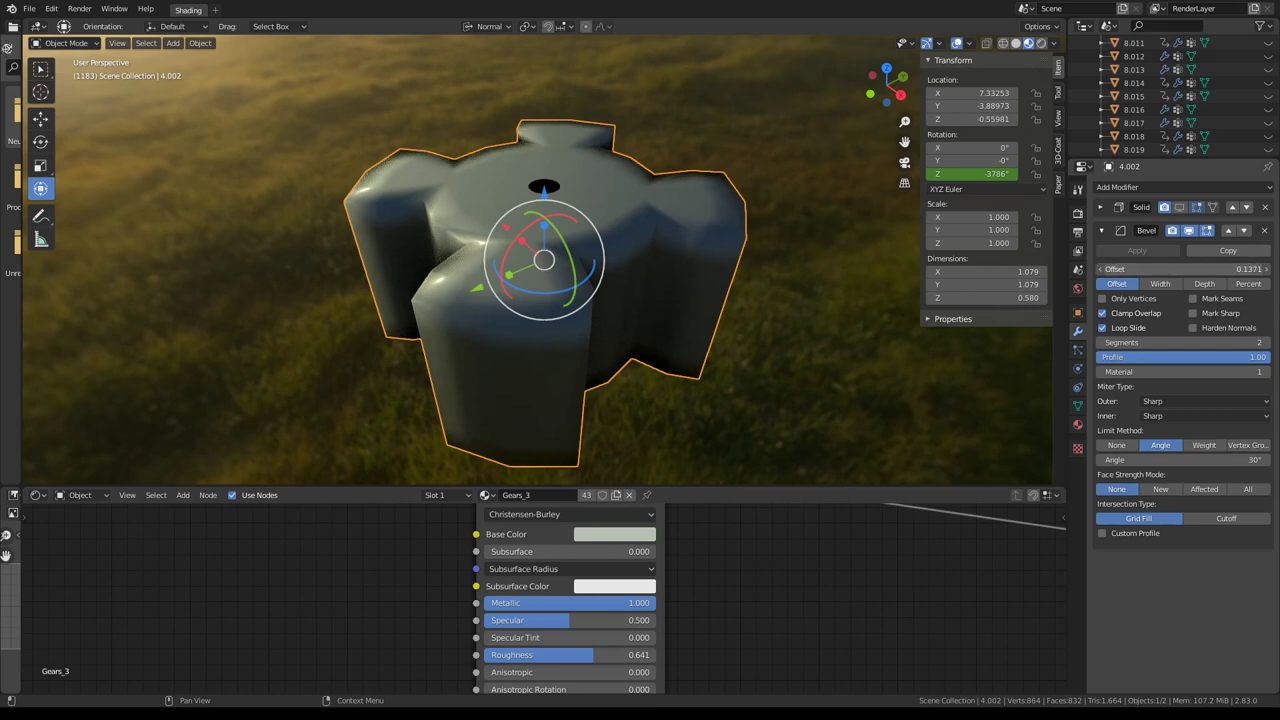
{"action": "mouse_move", "coordinate": [1183, 269]}
{"action": "left_mouse_down"}
{"action": "mouse_move", "coordinate": [1150, 269]}
{"action": "mouse_move", "coordinate": [1185, 269]}
{"action": "mouse_move", "coordinate": [1168, 269]}
{"action": "left_mouse_up"}
{"action": "middle_click_drag", "start_coordinate": [764, 286], "coordinate": [638, 264]}
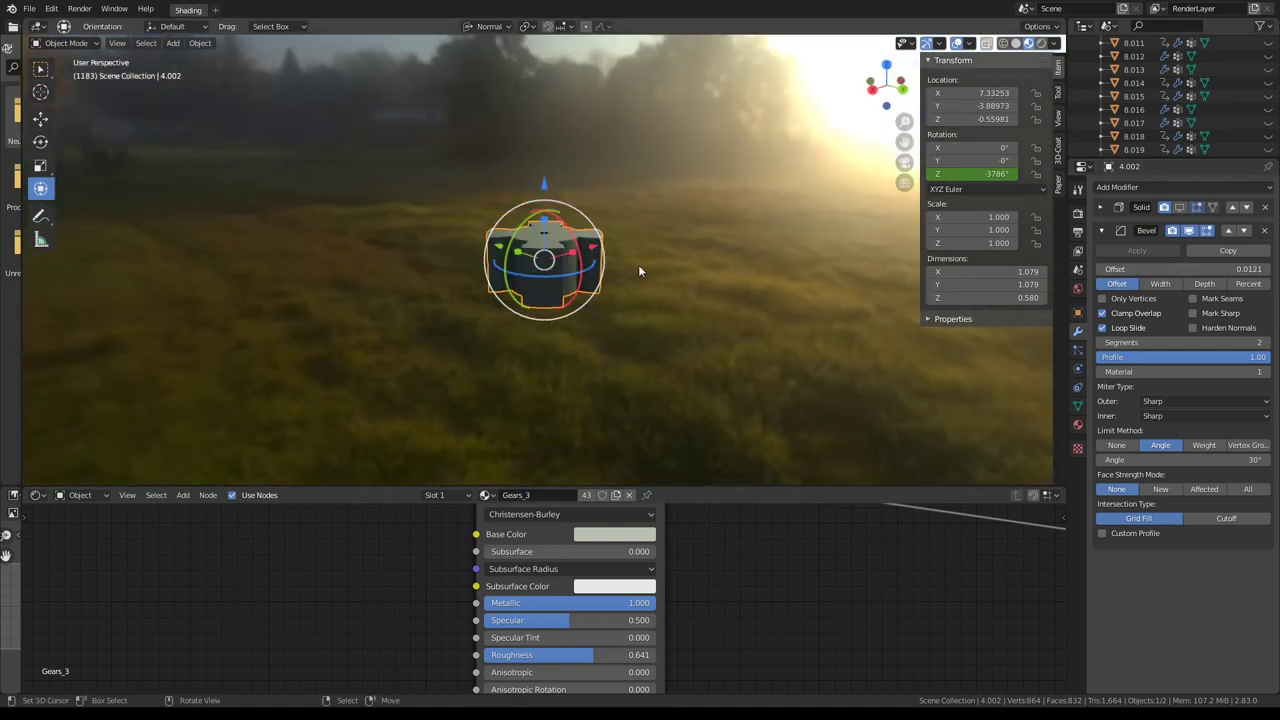
Inspect gear piece 4 in local view from above and the side, then play the animation.
{"action": "left_click", "coordinate": [750, 284]}
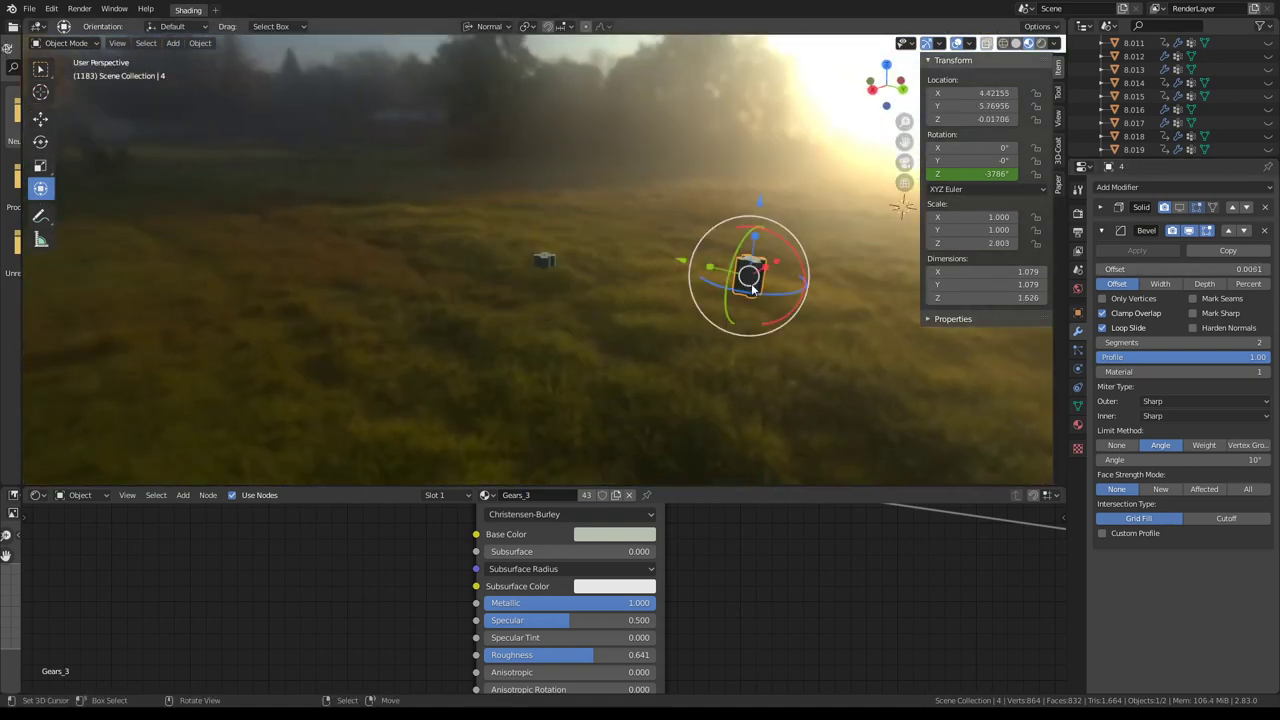
{"action": "key", "text": "KP_Decimal"}
{"action": "mouse_move", "coordinate": [751, 277]}
{"action": "middle_mouse_down"}
{"action": "mouse_move", "coordinate": [730, 295]}
{"action": "mouse_move", "coordinate": [746, 309]}
{"action": "middle_mouse_up"}
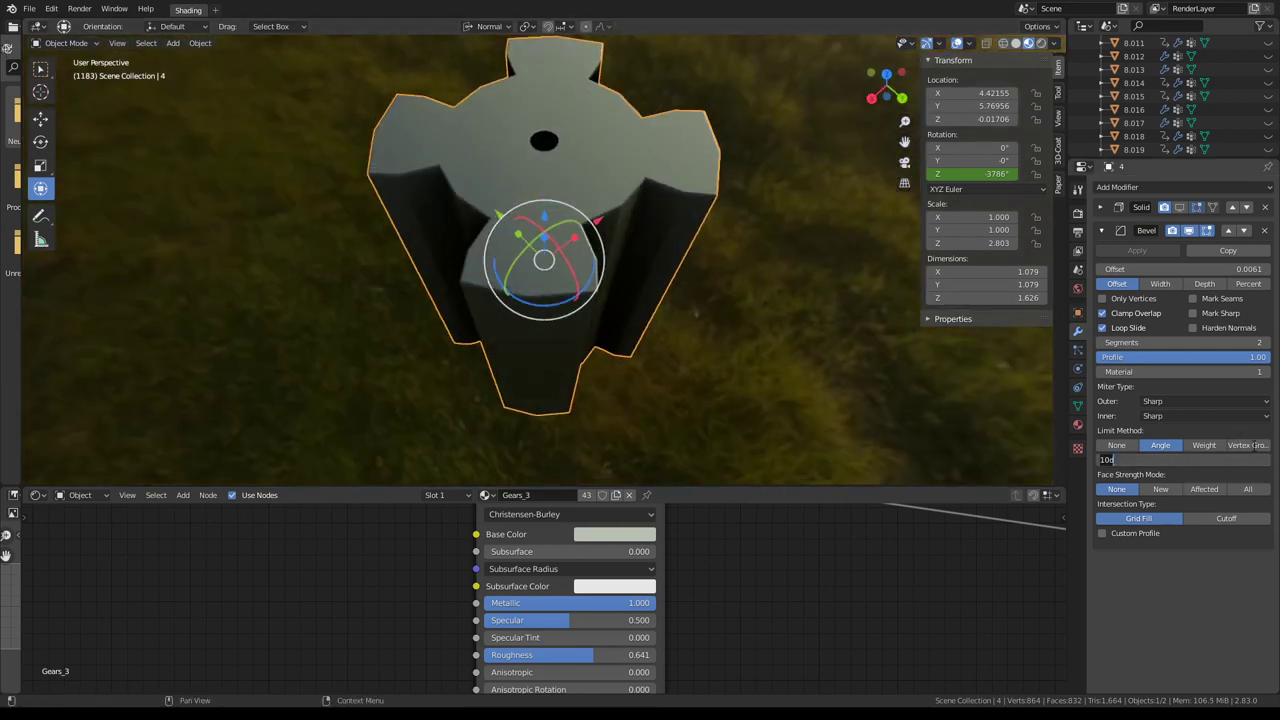
{"action": "mouse_move", "coordinate": [541, 115]}
{"action": "middle_mouse_down"}
{"action": "mouse_move", "coordinate": [666, 230]}
{"action": "mouse_move", "coordinate": [644, 139]}
{"action": "mouse_move", "coordinate": [755, 165]}
{"action": "mouse_move", "coordinate": [882, 159]}
{"action": "mouse_move", "coordinate": [1046, 308]}
{"action": "mouse_move", "coordinate": [845, 191]}
{"action": "middle_mouse_up"}
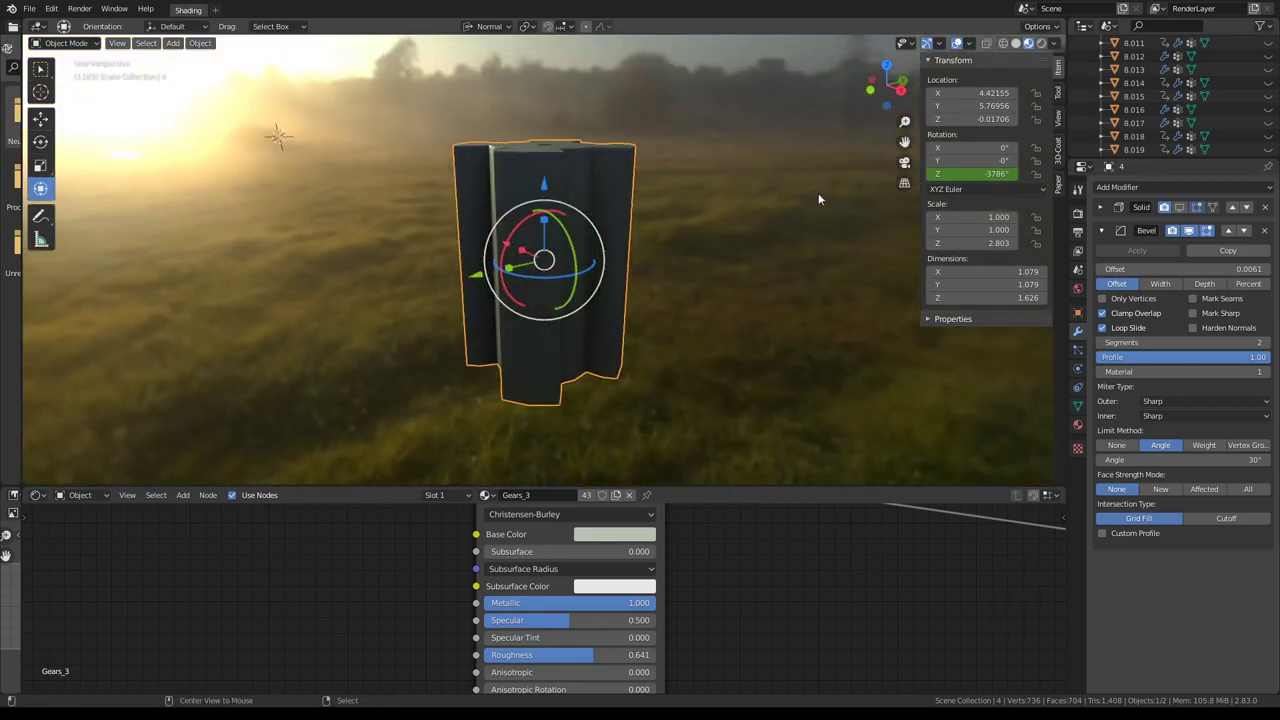
{"action": "key", "text": "KP_Divide"}
{"action": "mouse_move", "coordinate": [682, 203]}
{"action": "middle_mouse_down"}
{"action": "mouse_move", "coordinate": [540, 270]}
{"action": "mouse_move", "coordinate": [362, 257]}
{"action": "mouse_move", "coordinate": [759, 194]}
{"action": "mouse_move", "coordinate": [512, 271]}
{"action": "mouse_move", "coordinate": [692, 217]}
{"action": "mouse_move", "coordinate": [538, 236]}
{"action": "mouse_move", "coordinate": [601, 253]}
{"action": "mouse_move", "coordinate": [590, 291]}
{"action": "mouse_move", "coordinate": [708, 288]}
{"action": "mouse_move", "coordinate": [661, 251]}
{"action": "mouse_move", "coordinate": [556, 300]}
{"action": "mouse_move", "coordinate": [704, 265]}
{"action": "mouse_move", "coordinate": [556, 254]}
{"action": "mouse_move", "coordinate": [568, 232]}
{"action": "mouse_move", "coordinate": [610, 238]}
{"action": "mouse_move", "coordinate": [628, 261]}
{"action": "mouse_move", "coordinate": [618, 268]}
{"action": "mouse_move", "coordinate": [728, 262]}
{"action": "mouse_move", "coordinate": [785, 310]}
{"action": "mouse_move", "coordinate": [794, 304]}
{"action": "mouse_move", "coordinate": [668, 316]}
{"action": "mouse_move", "coordinate": [788, 289]}
{"action": "mouse_move", "coordinate": [731, 268]}
{"action": "mouse_move", "coordinate": [762, 146]}
{"action": "mouse_move", "coordinate": [455, 246]}
{"action": "mouse_move", "coordinate": [833, 213]}
{"action": "mouse_move", "coordinate": [830, 125]}
{"action": "mouse_move", "coordinate": [738, 171]}
{"action": "mouse_move", "coordinate": [493, 203]}
{"action": "mouse_move", "coordinate": [609, 158]}
{"action": "mouse_move", "coordinate": [454, 230]}
{"action": "mouse_move", "coordinate": [634, 271]}
{"action": "mouse_move", "coordinate": [582, 182]}
{"action": "mouse_move", "coordinate": [697, 204]}
{"action": "mouse_move", "coordinate": [544, 186]}
{"action": "mouse_move", "coordinate": [549, 216]}
{"action": "mouse_move", "coordinate": [624, 204]}
{"action": "mouse_move", "coordinate": [708, 286]}
{"action": "mouse_move", "coordinate": [797, 338]}
{"action": "mouse_move", "coordinate": [544, 273]}
{"action": "mouse_move", "coordinate": [615, 292]}
{"action": "mouse_move", "coordinate": [553, 278]}
{"action": "mouse_move", "coordinate": [617, 155]}
{"action": "mouse_move", "coordinate": [587, 164]}
{"action": "mouse_move", "coordinate": [782, 220]}
{"action": "mouse_move", "coordinate": [656, 207]}
{"action": "mouse_move", "coordinate": [666, 203]}
{"action": "middle_mouse_up"}
{"action": "key", "text": "space"}
{"action": "key", "text": "space"}
Select large gear 28.003 and hide its Edge Split modifier in the viewport.
{"action": "left_click", "coordinate": [552, 272]}
{"action": "left_click", "coordinate": [1180, 207]}
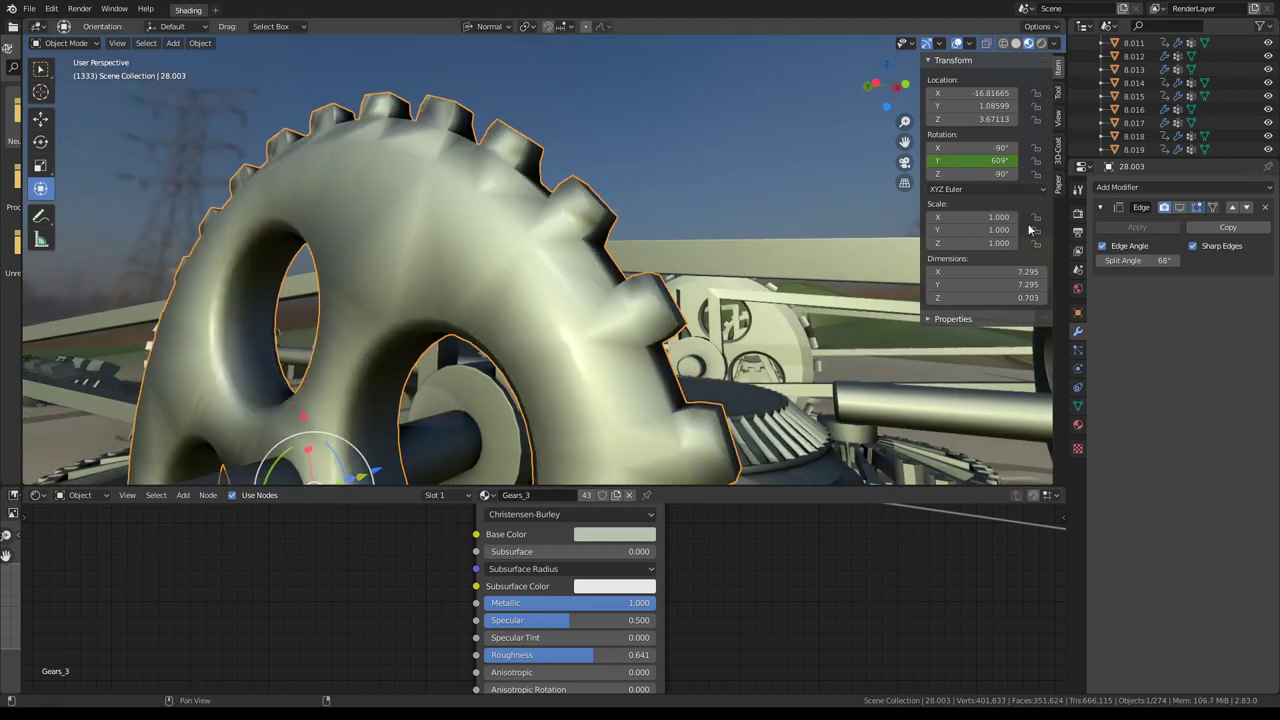
{"action": "mouse_move", "coordinate": [880, 235]}
{"action": "middle_mouse_down"}
{"action": "mouse_move", "coordinate": [509, 260]}
{"action": "mouse_move", "coordinate": [606, 306]}
{"action": "mouse_move", "coordinate": [581, 170]}
{"action": "mouse_move", "coordinate": [590, 175]}
{"action": "middle_mouse_up"}
{"action": "left_click", "coordinate": [1180, 207]}
{"action": "left_click", "coordinate": [1180, 207]}
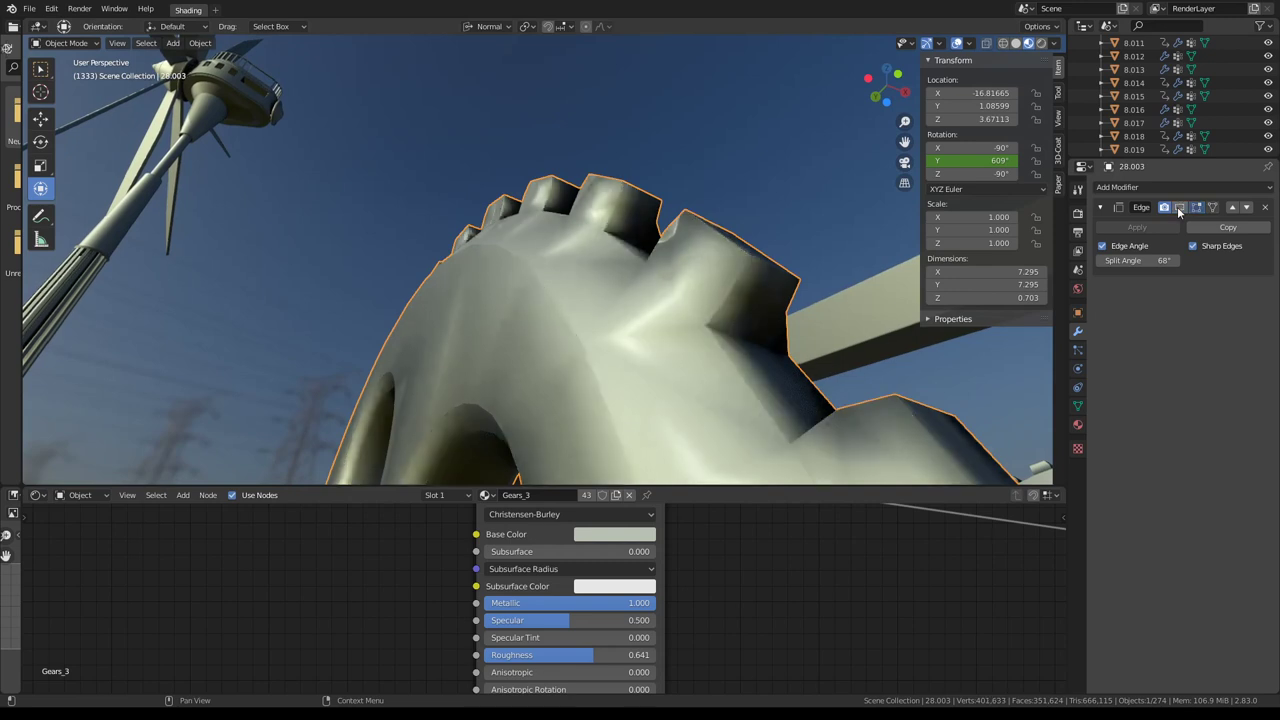
{"action": "left_click", "coordinate": [1180, 207]}
Add a Bevel modifier limited by angle, with 2 segments and a 0.0080 offset.
{"action": "left_click", "coordinate": [1169, 189]}
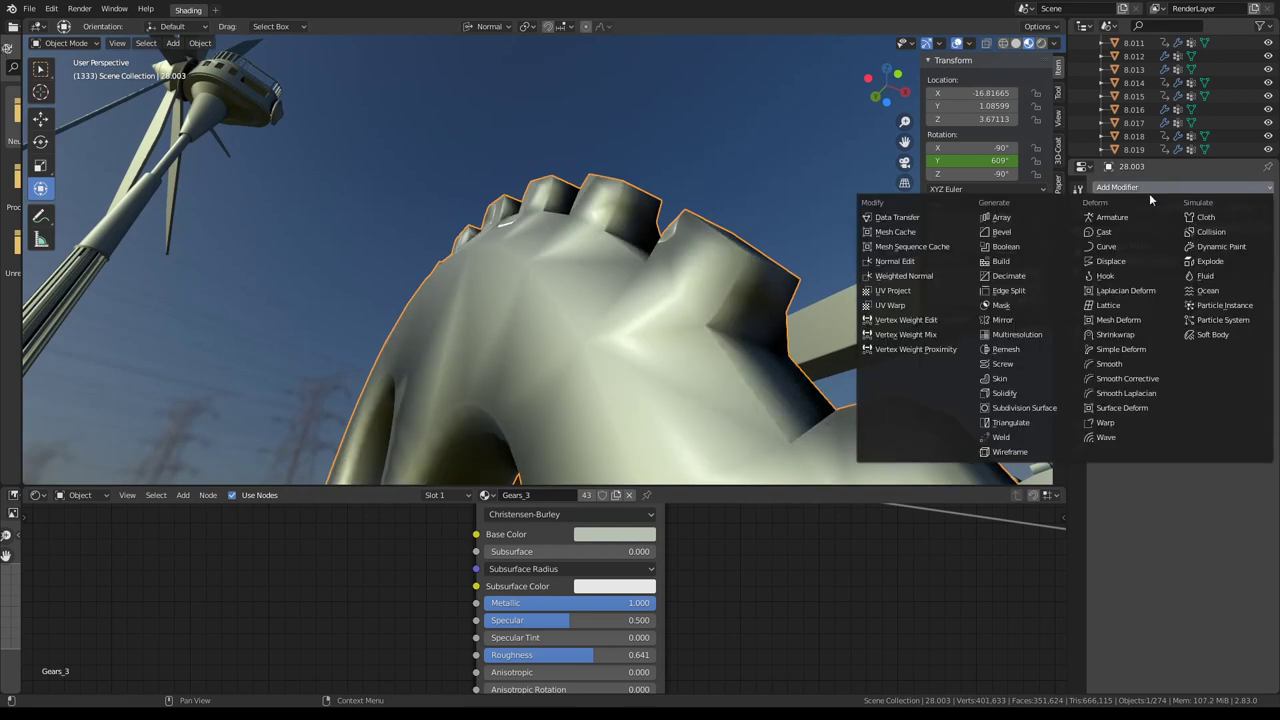
{"action": "left_click", "coordinate": [1023, 233]}
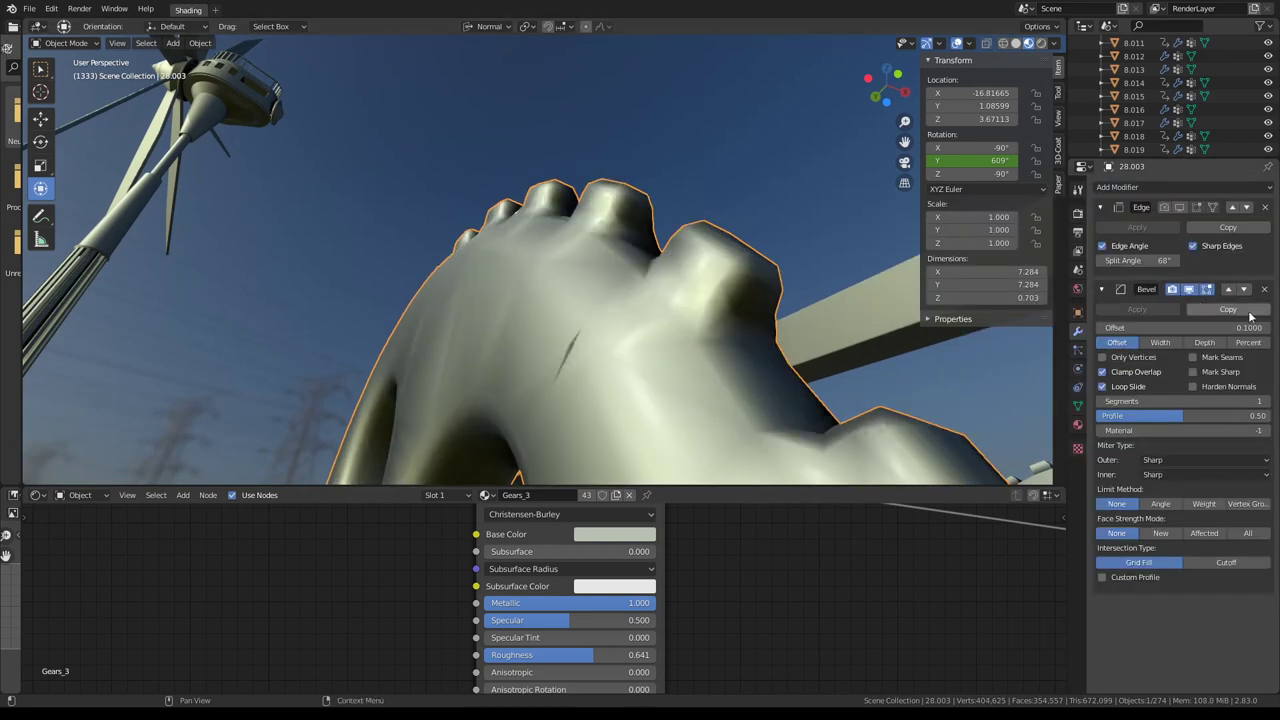
{"action": "left_click", "coordinate": [1161, 504]}
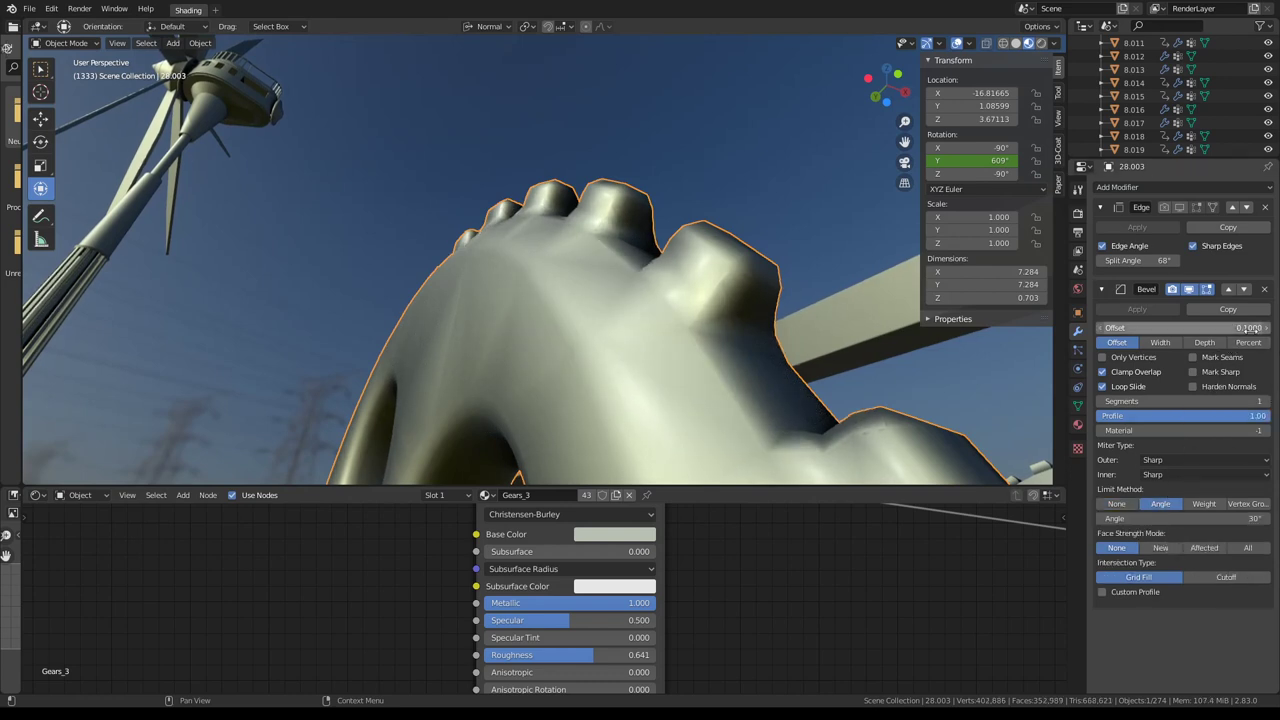
{"action": "left_click_drag", "start_coordinate": [1180, 327], "coordinate": [1150, 327]}
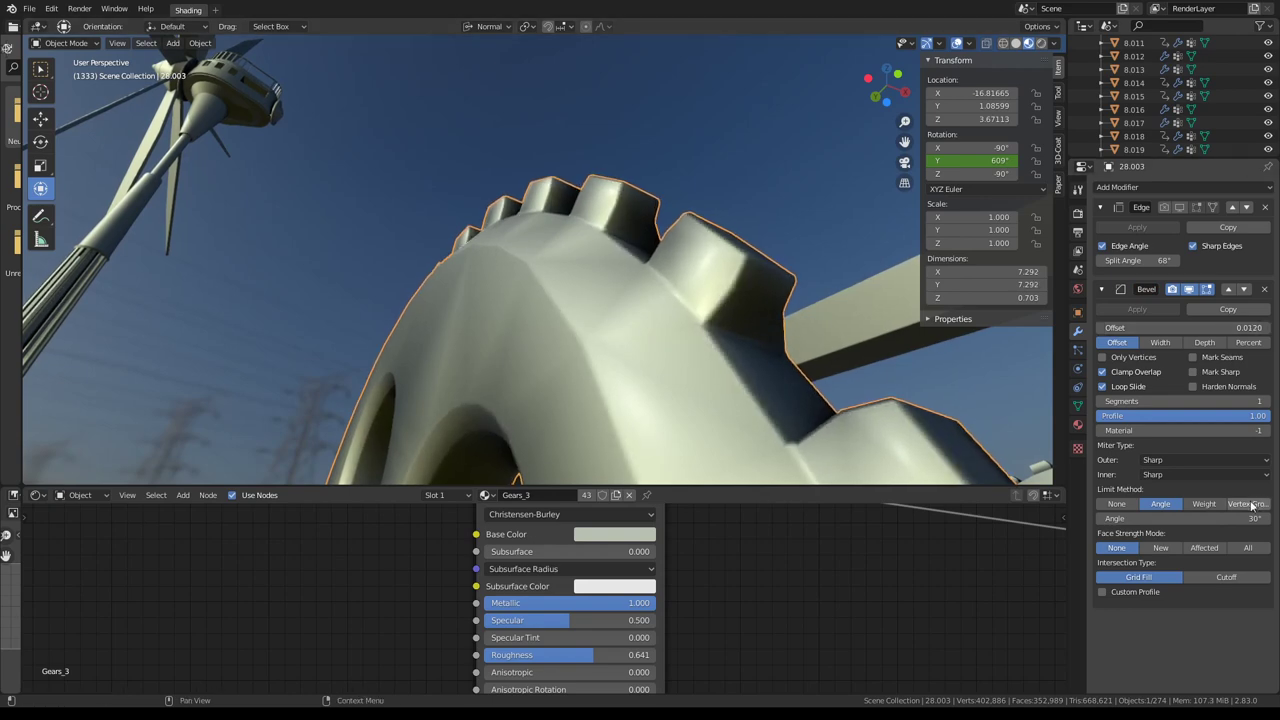
{"action": "left_click", "coordinate": [1264, 401]}
{"action": "mouse_move", "coordinate": [544, 282]}
{"action": "middle_mouse_down"}
{"action": "mouse_move", "coordinate": [667, 286]}
{"action": "mouse_move", "coordinate": [604, 309]}
{"action": "middle_mouse_up"}
{"action": "scroll", "coordinate": [642, 322], "scroll_direction": "down", "scroll_amount": 4}
{"action": "scroll", "coordinate": [642, 322], "scroll_direction": "up", "scroll_amount": 3}
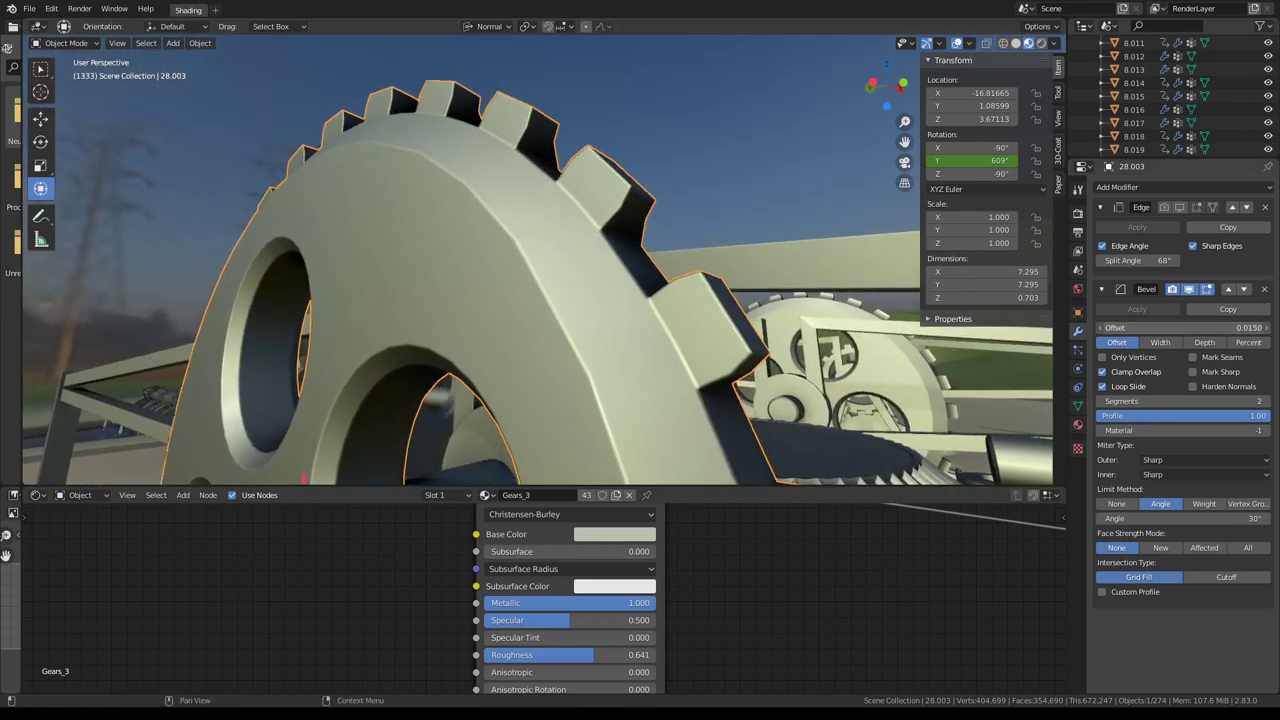
{"action": "mouse_move", "coordinate": [1183, 327]}
{"action": "left_mouse_down"}
{"action": "mouse_move", "coordinate": [1250, 327]}
{"action": "mouse_move", "coordinate": [1183, 327]}
{"action": "left_mouse_up"}
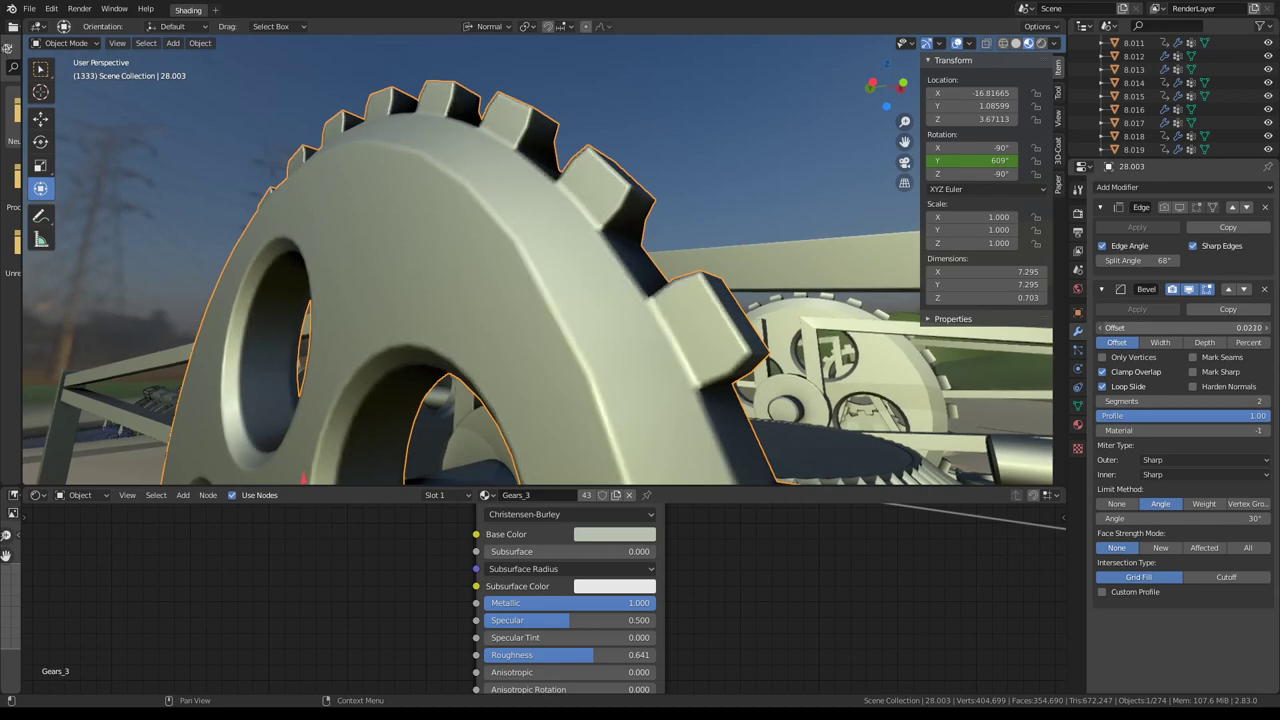
{"action": "mouse_move", "coordinate": [600, 250]}
{"action": "middle_mouse_down"}
{"action": "mouse_move", "coordinate": [550, 178]}
{"action": "mouse_move", "coordinate": [478, 210]}
{"action": "middle_mouse_up"}
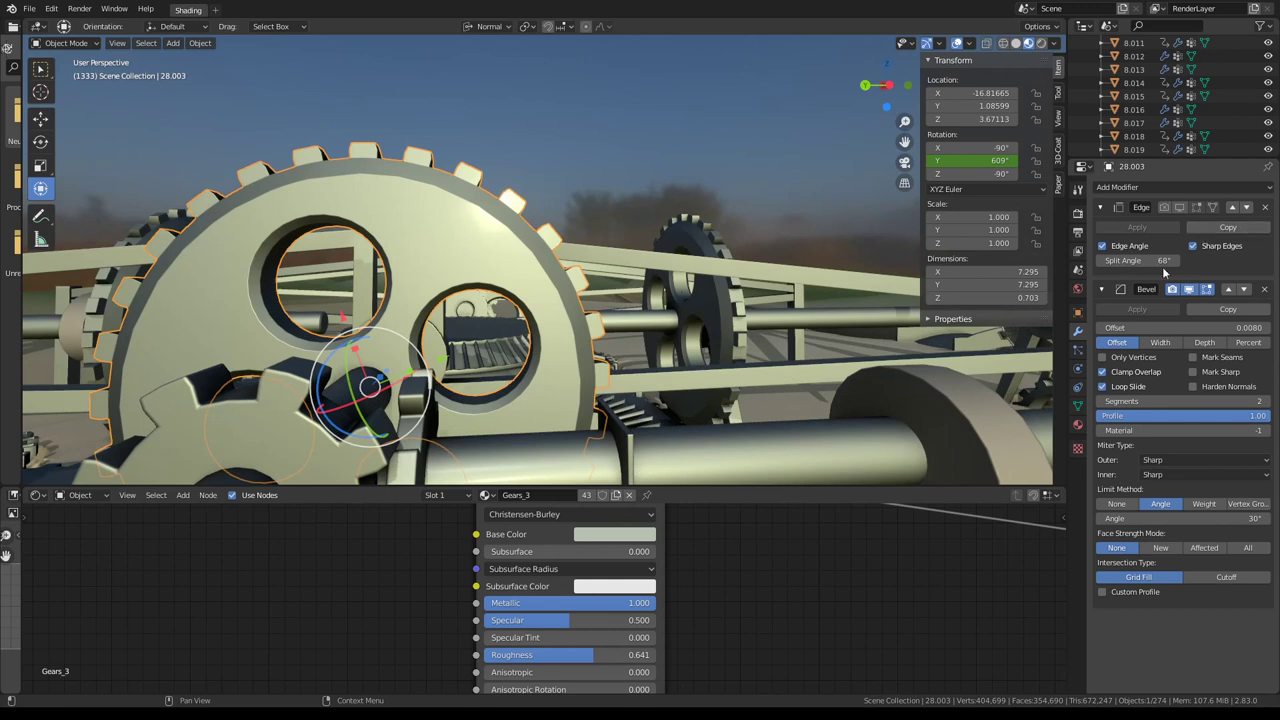
Toggle the Bevel and Edge Split display options to compare the shading.
{"action": "left_click", "coordinate": [1102, 289]}
{"action": "left_click", "coordinate": [1190, 289]}
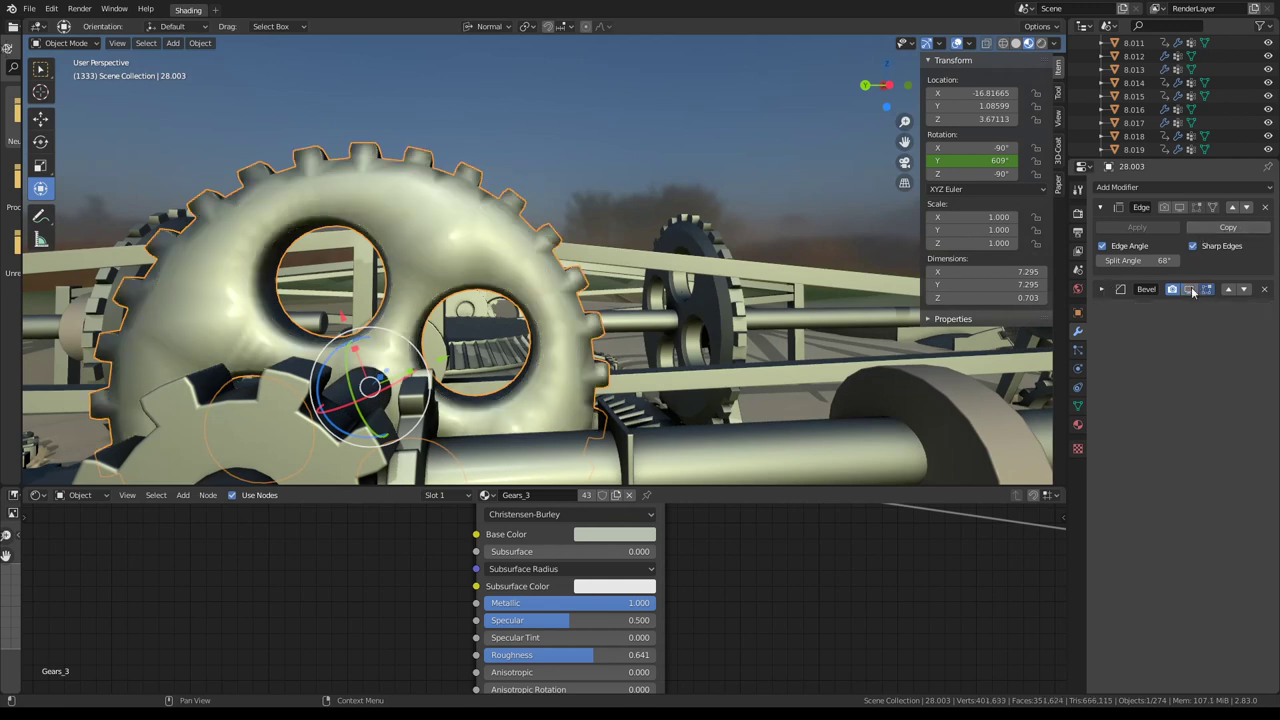
{"action": "left_click", "coordinate": [1180, 207]}
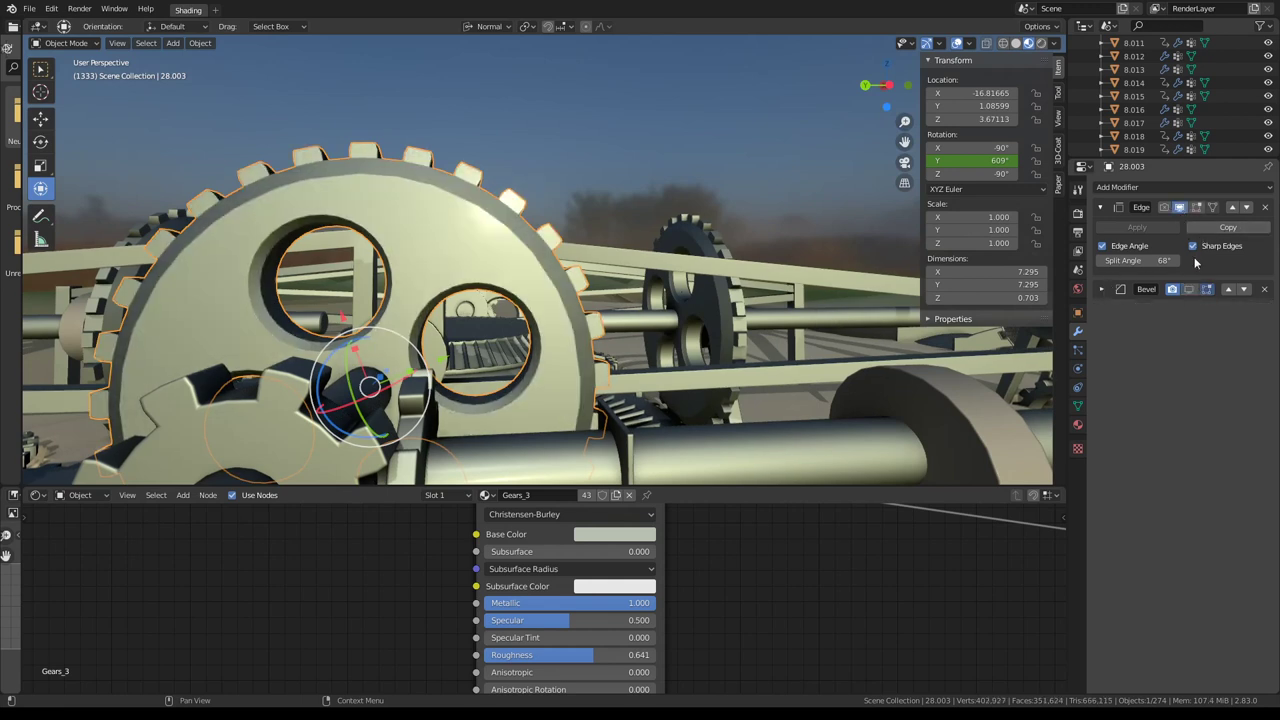
{"action": "left_click", "coordinate": [1198, 208]}
{"action": "left_click", "coordinate": [1173, 289]}
{"action": "left_click", "coordinate": [1165, 208]}
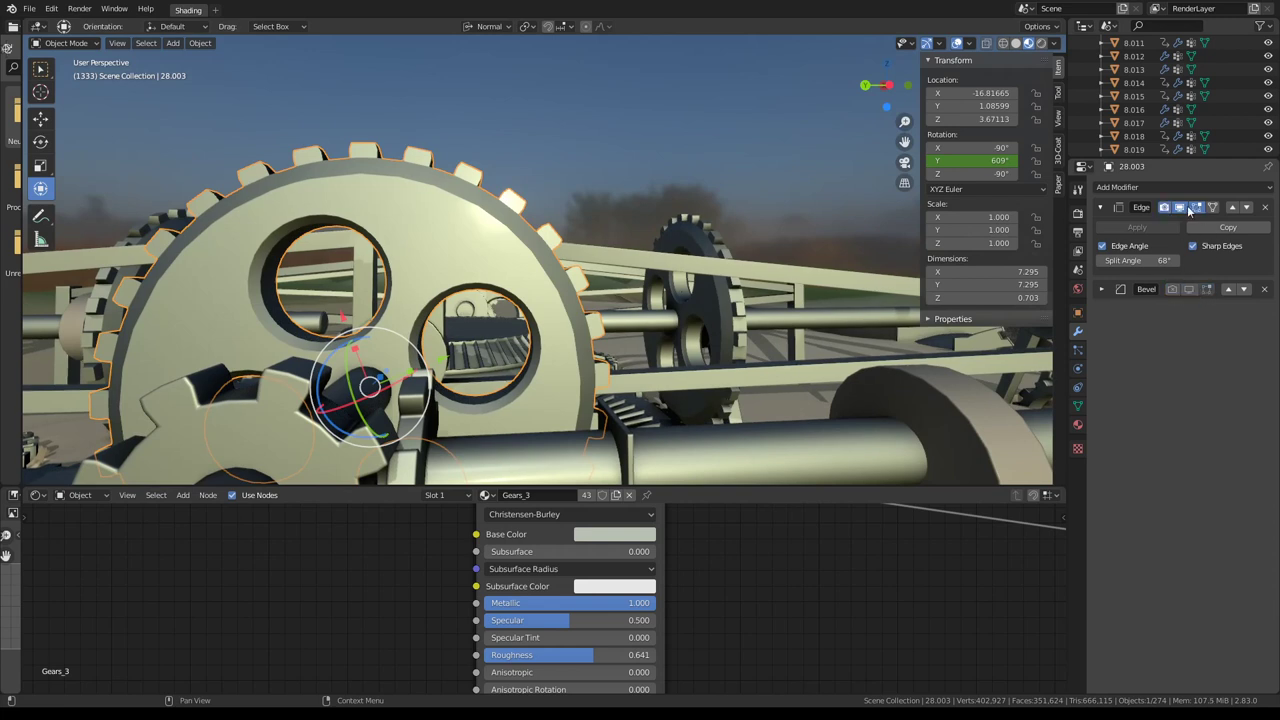
{"action": "left_click", "coordinate": [1186, 208]}
{"action": "left_click", "coordinate": [1181, 208]}
Delete the Edge Split modifier and show the Bevel in the viewport again.
{"action": "left_click", "coordinate": [1265, 208]}
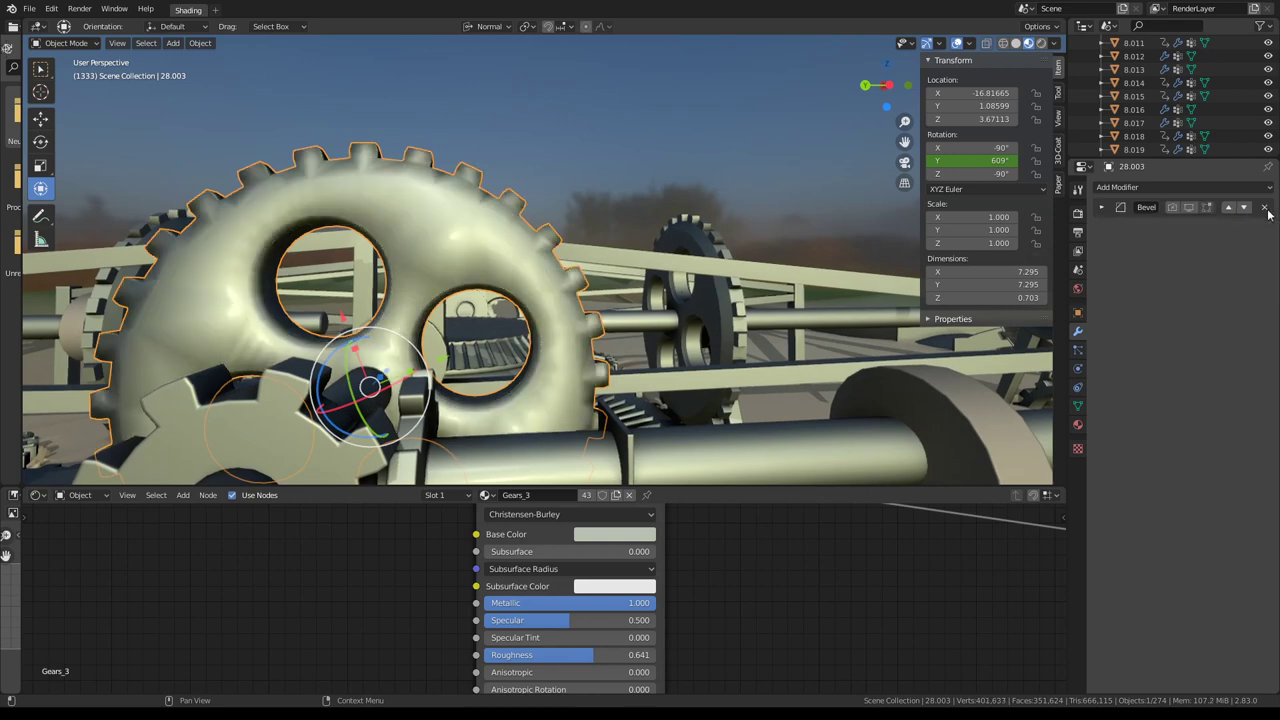
{"action": "left_click", "coordinate": [1188, 207]}
{"action": "scroll", "coordinate": [600, 270], "scroll_direction": "up", "scroll_amount": 4}
{"action": "middle_click_drag", "start_coordinate": [600, 270], "coordinate": [693, 297]}
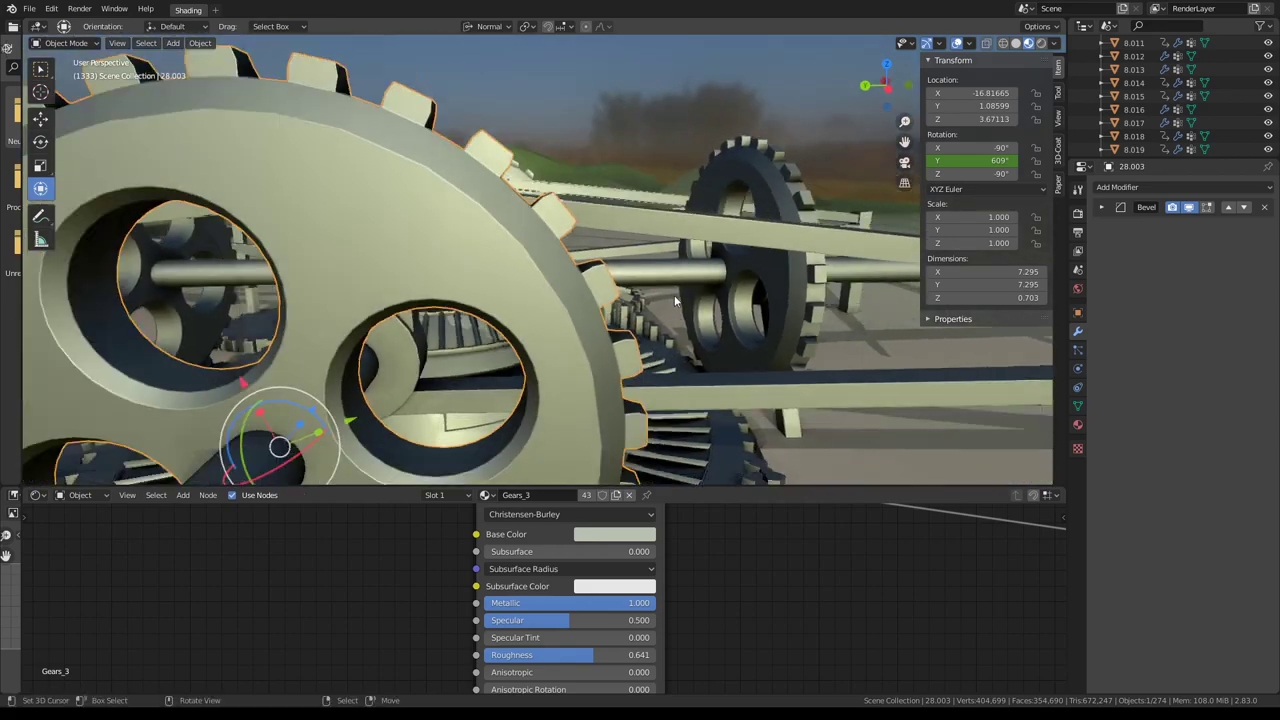
{"action": "scroll", "coordinate": [693, 297], "scroll_direction": "down", "scroll_amount": 5}
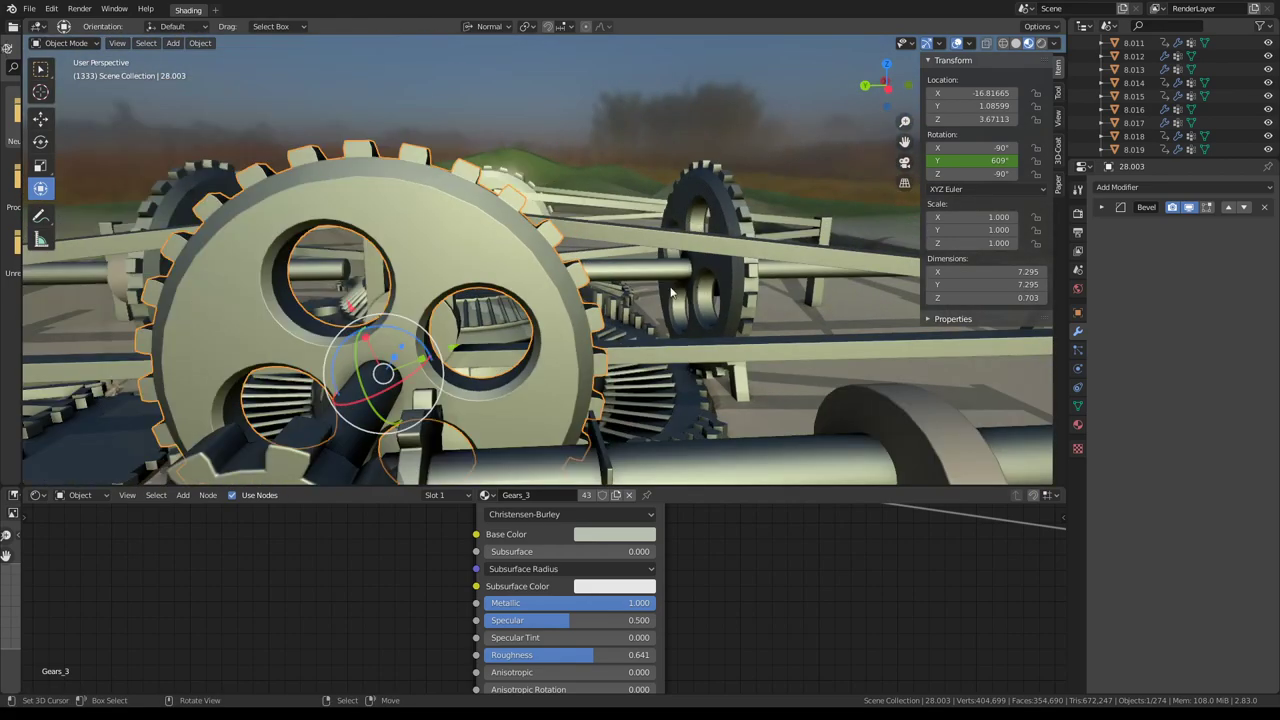
{"action": "key", "text": "Tab"}
{"action": "mouse_move", "coordinate": [672, 292]}
{"action": "middle_mouse_down"}
{"action": "mouse_move", "coordinate": [540, 303]}
{"action": "mouse_move", "coordinate": [630, 222]}
{"action": "middle_mouse_up"}
{"action": "key", "text": "Tab"}
Select gear 28.005 and every gear sharing its mesh via Select Linked Object Data.
{"action": "left_click", "coordinate": [632, 218]}
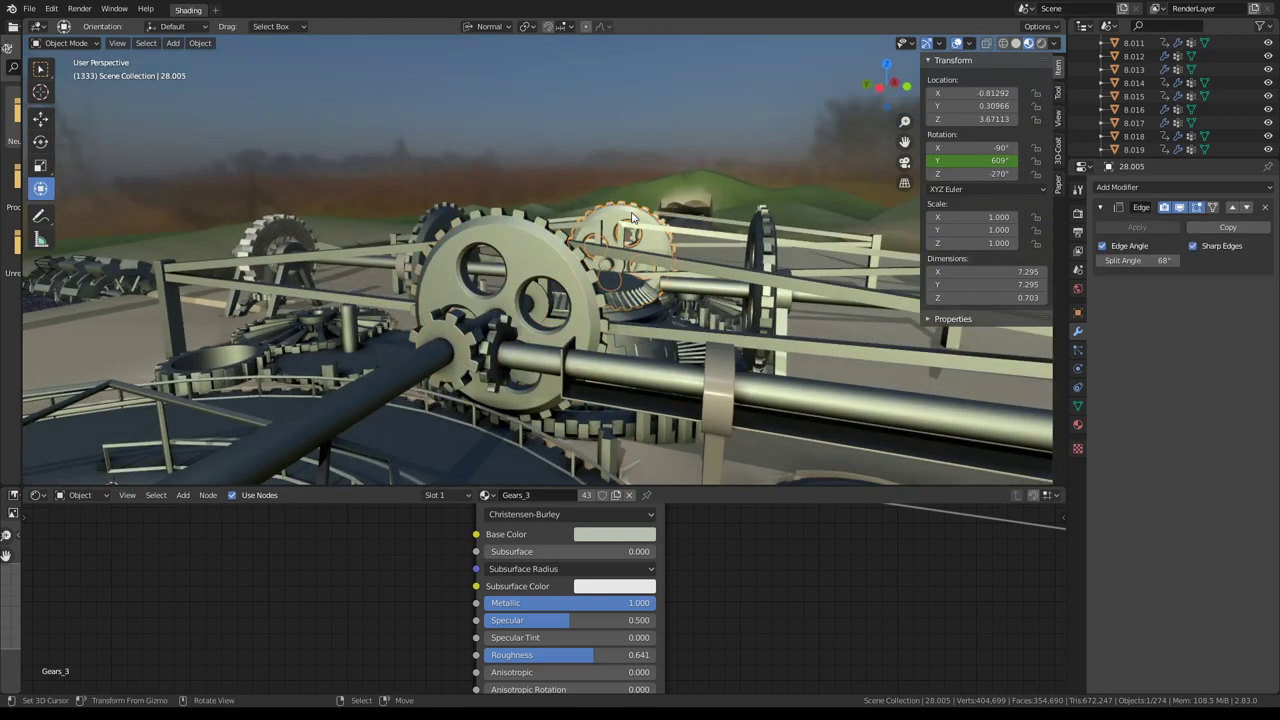
{"action": "key", "text": "shift+l"}
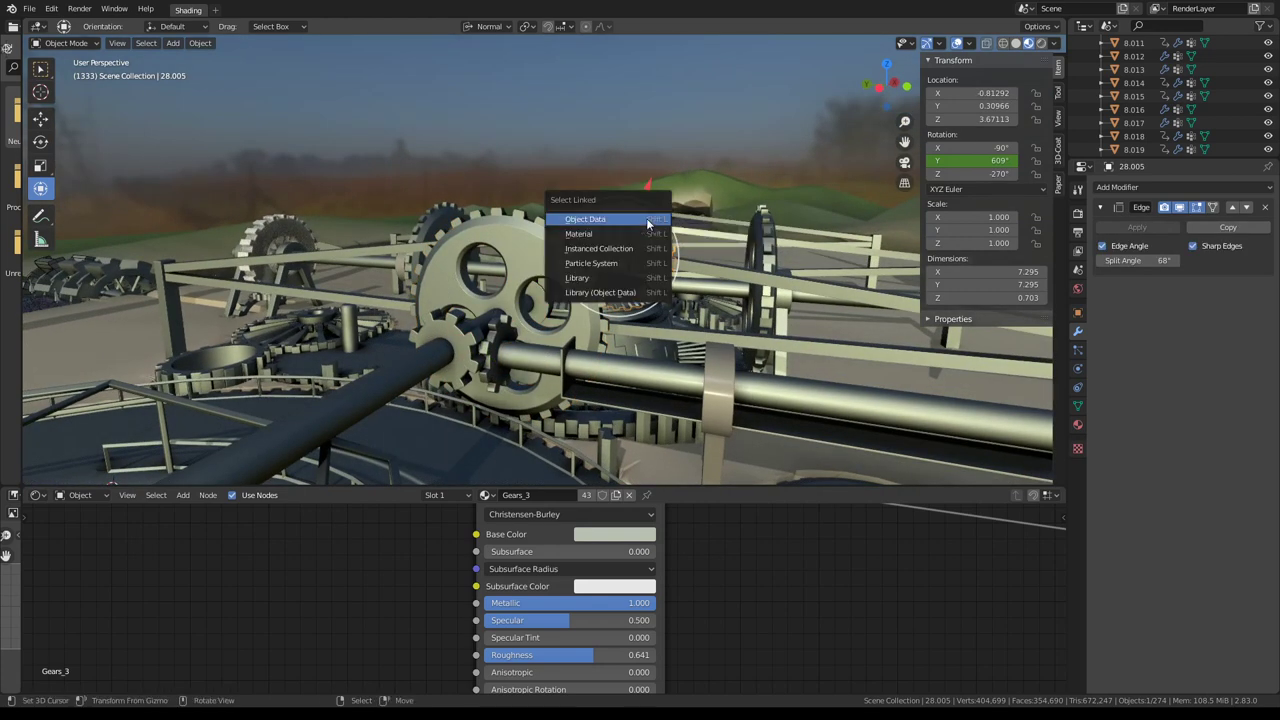
{"action": "left_click", "coordinate": [648, 220]}
{"action": "scroll", "coordinate": [641, 195], "scroll_direction": "down", "scroll_amount": 3}
{"action": "scroll", "coordinate": [641, 195], "scroll_direction": "down", "scroll_amount": 3}
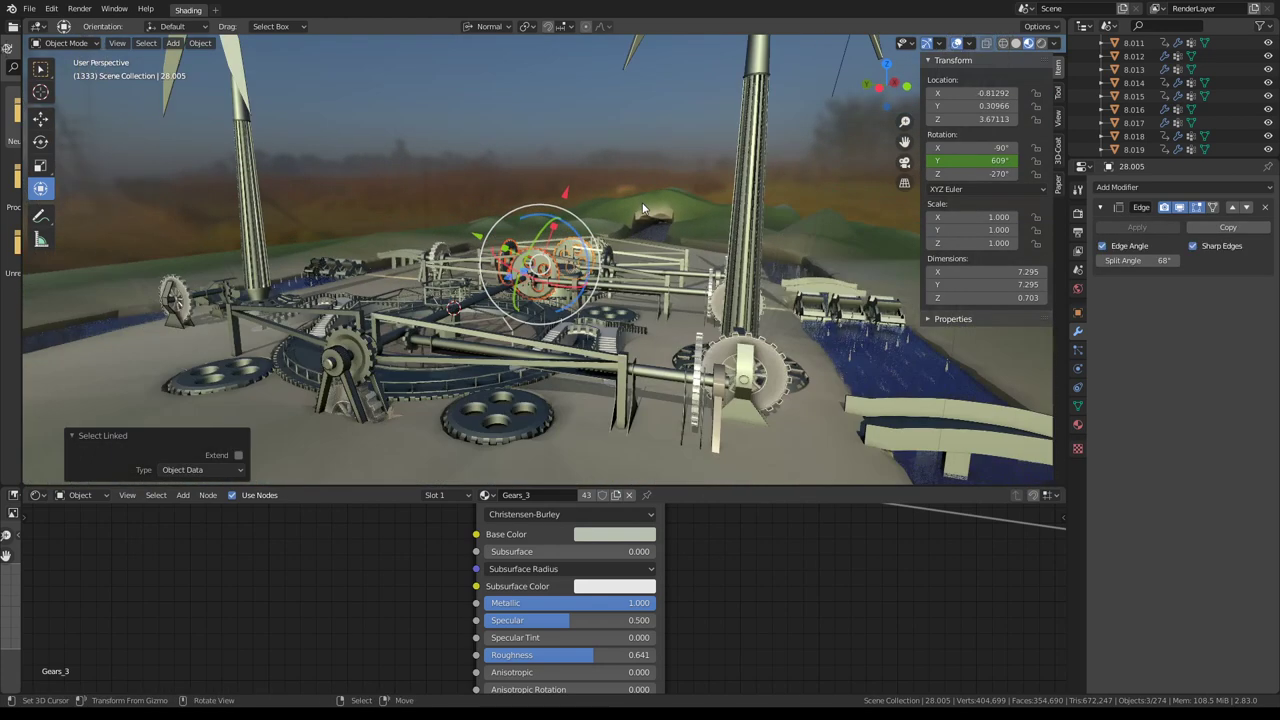
{"action": "scroll", "coordinate": [642, 202], "scroll_direction": "down", "scroll_amount": 3}
{"action": "scroll", "coordinate": [642, 202], "scroll_direction": "up", "scroll_amount": 5}
{"action": "scroll", "coordinate": [622, 175], "scroll_direction": "up", "scroll_amount": 3}
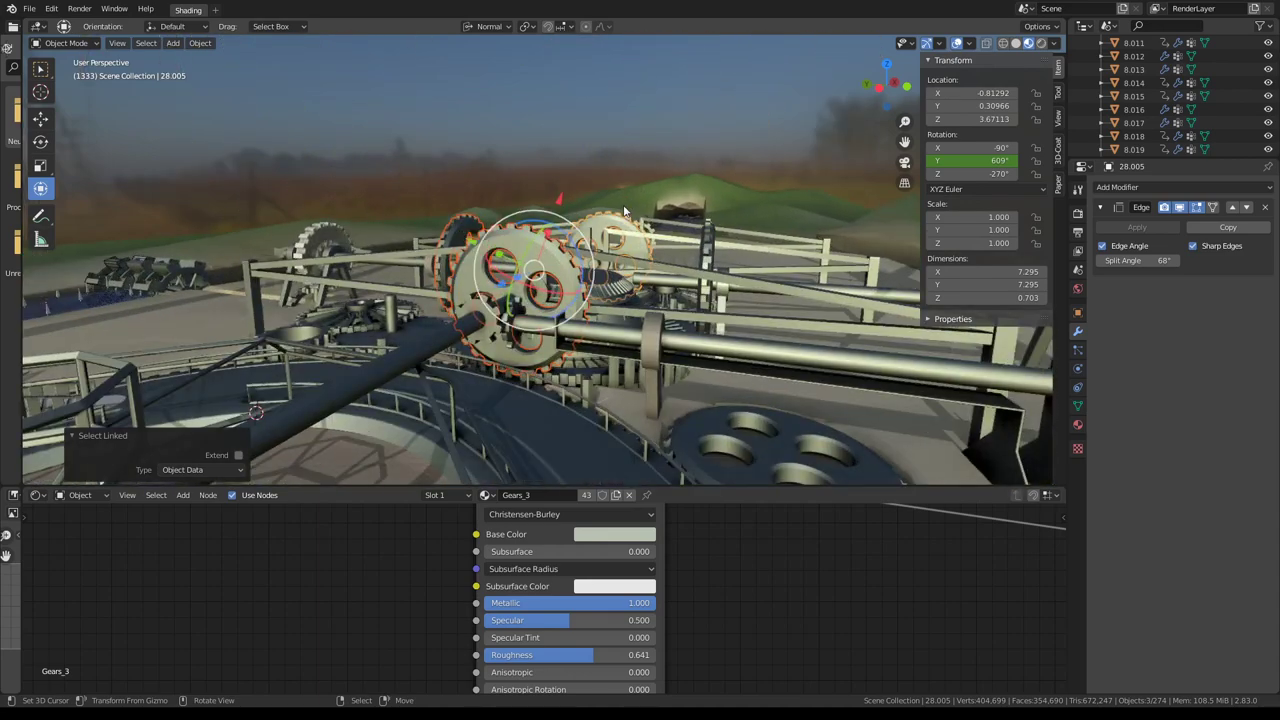
{"action": "mouse_move", "coordinate": [622, 175]}
{"action": "middle_mouse_down"}
{"action": "mouse_move", "coordinate": [592, 175]}
{"action": "mouse_move", "coordinate": [597, 228]}
{"action": "mouse_move", "coordinate": [597, 215]}
{"action": "middle_mouse_up"}
Make gear 28.003 active and copy its Bevel modifier to the selected sibling gears.
{"action": "left_click", "coordinate": [495, 220], "text": "shift"}
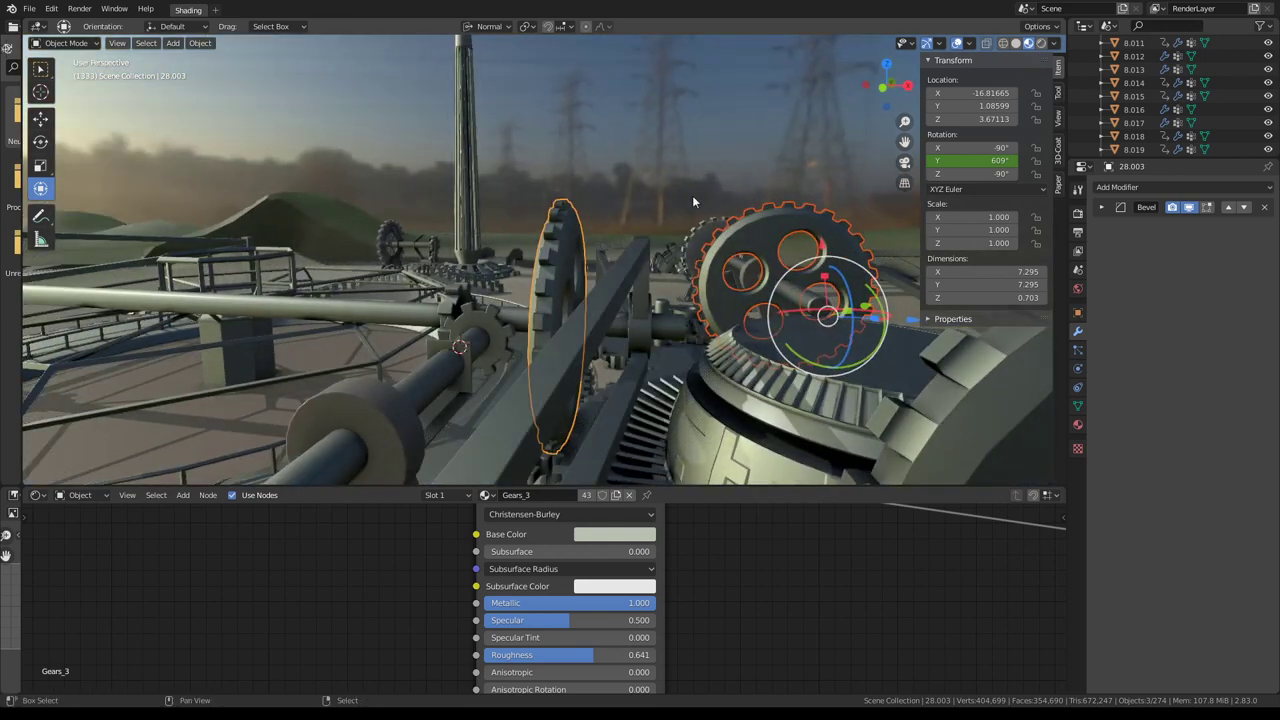
{"action": "middle_click_drag", "start_coordinate": [594, 195], "coordinate": [578, 172]}
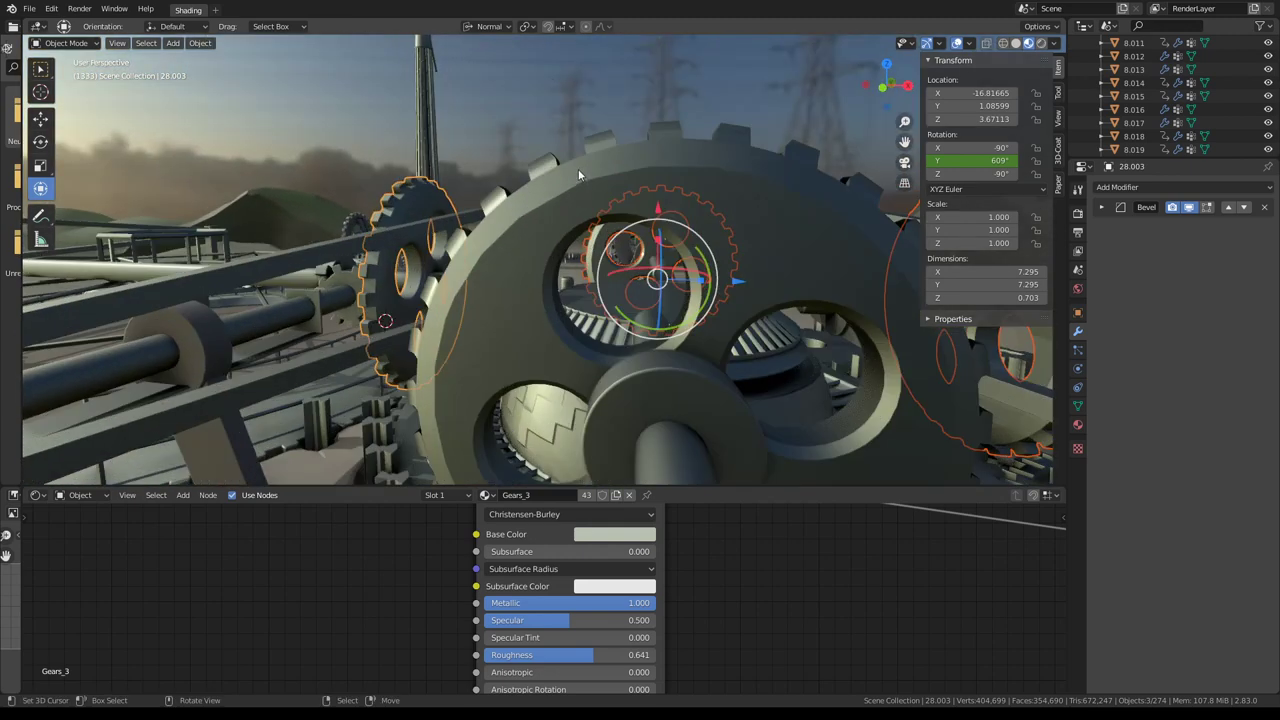
{"action": "key", "text": "ctrl+l"}
{"action": "left_click", "coordinate": [577, 168]}
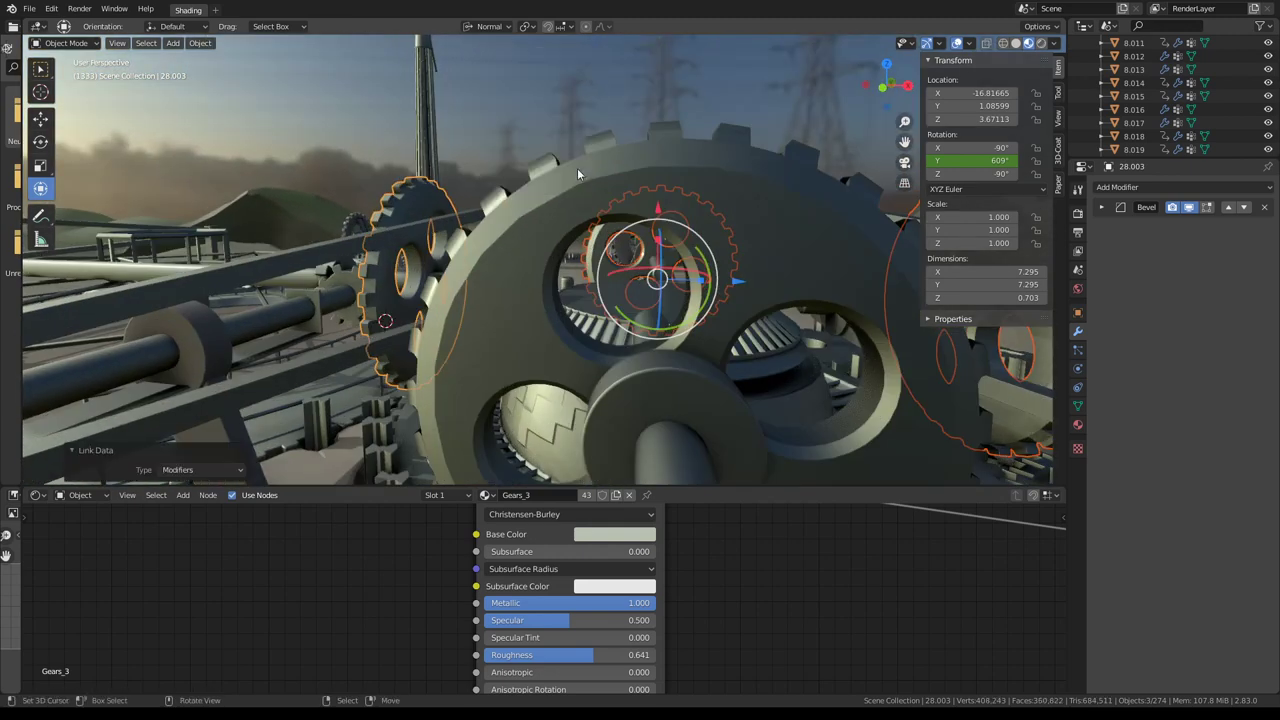
{"action": "key", "text": "ctrl+l"}
Select the central and left gears with gear 28.004 as the active object.
{"action": "middle_click_drag", "start_coordinate": [778, 93], "coordinate": [768, 200]}
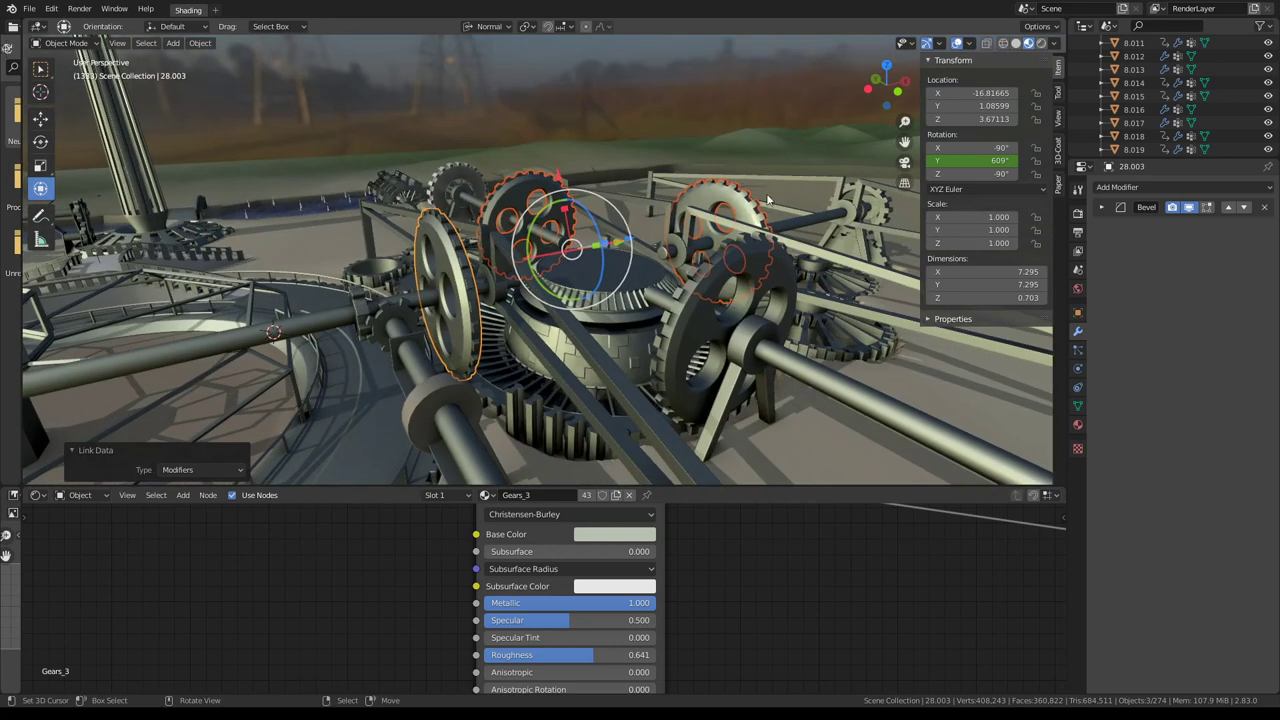
{"action": "left_click", "coordinate": [540, 208], "text": "shift"}
{"action": "left_click", "coordinate": [455, 228]}
{"action": "left_click", "coordinate": [535, 205], "text": "shift"}
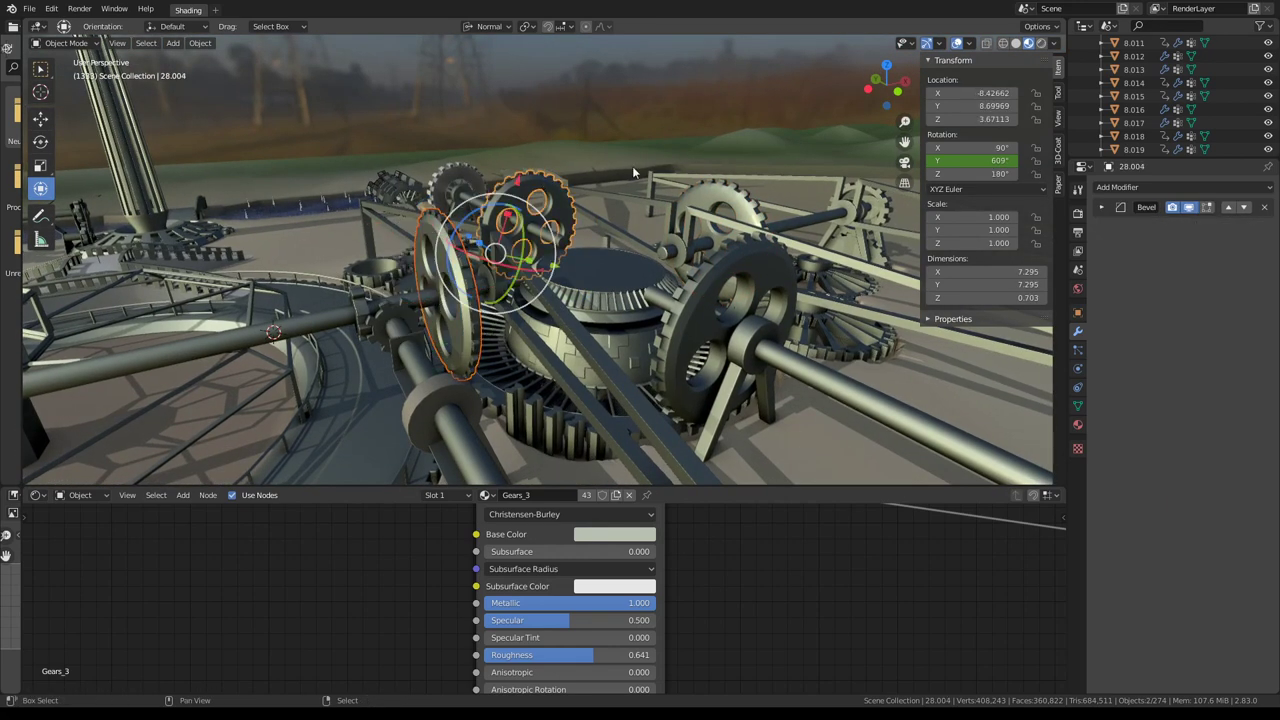
Select all gears sharing 28.004's mesh, with gear 28.003 made active.
{"action": "key", "text": "shift+l"}
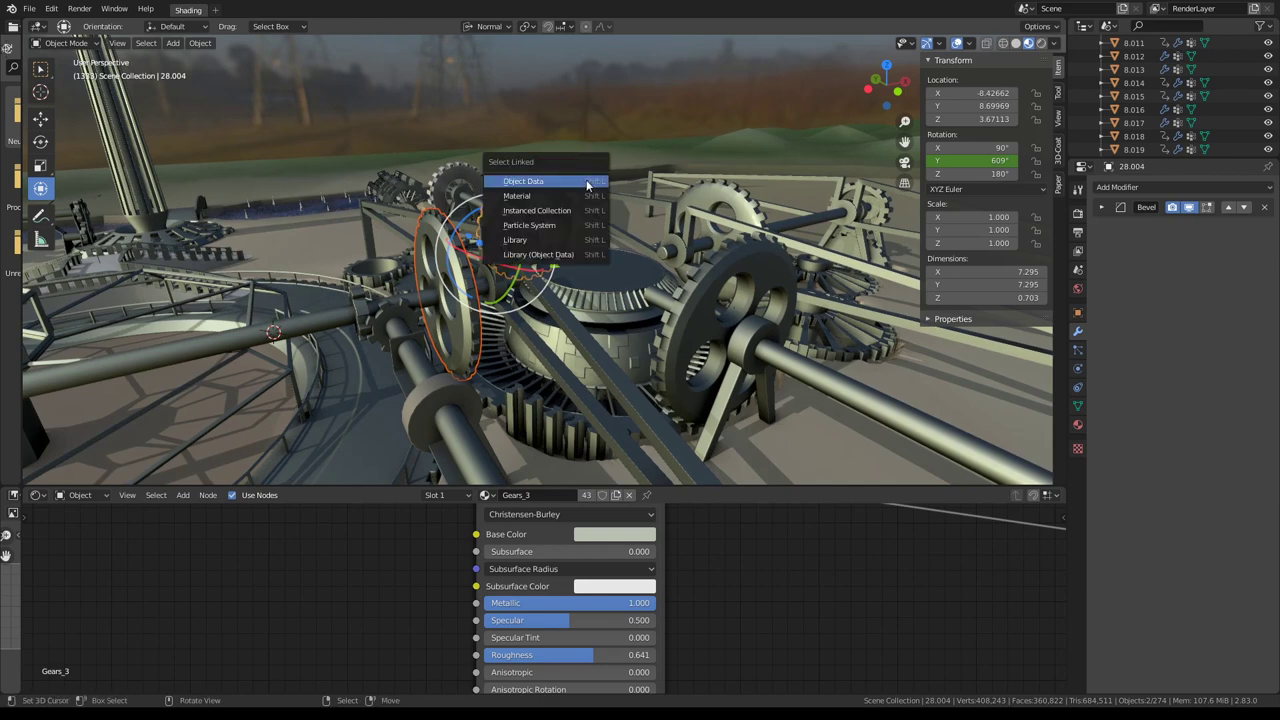
{"action": "left_click", "coordinate": [588, 182]}
{"action": "left_click", "coordinate": [787, 282], "text": "shift"}
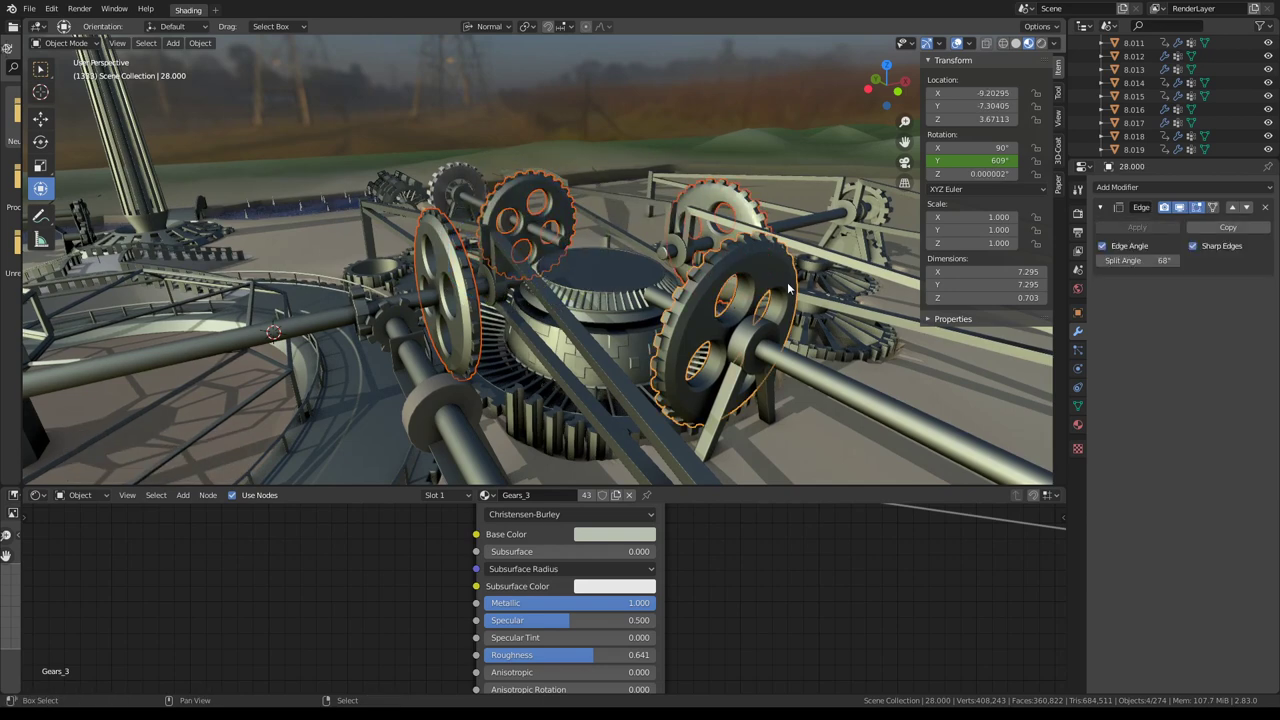
{"action": "mouse_move", "coordinate": [787, 282]}
{"action": "middle_mouse_down"}
{"action": "mouse_move", "coordinate": [637, 175]}
{"action": "mouse_move", "coordinate": [646, 155]}
{"action": "middle_mouse_up"}
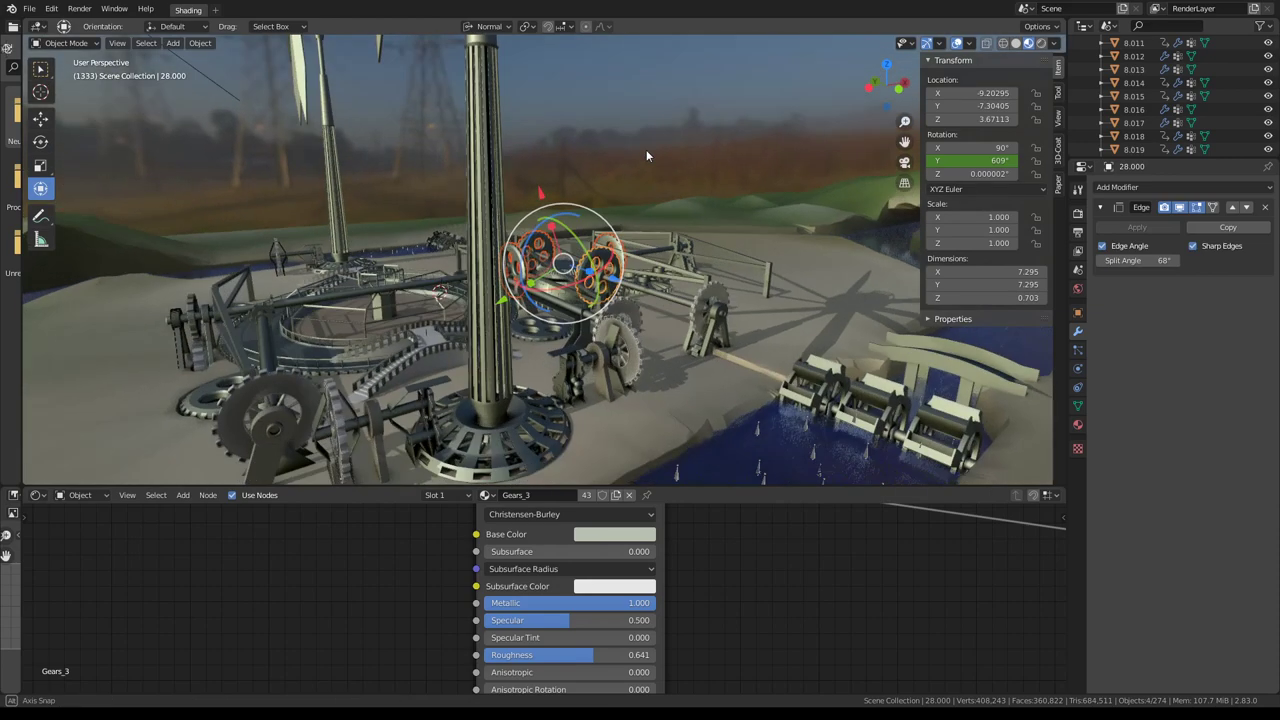
{"action": "scroll", "coordinate": [646, 149], "scroll_direction": "up", "scroll_amount": 3}
{"action": "scroll", "coordinate": [402, 149], "scroll_direction": "up", "scroll_amount": 3}
{"action": "scroll", "coordinate": [424, 115], "scroll_direction": "up", "scroll_amount": 2}
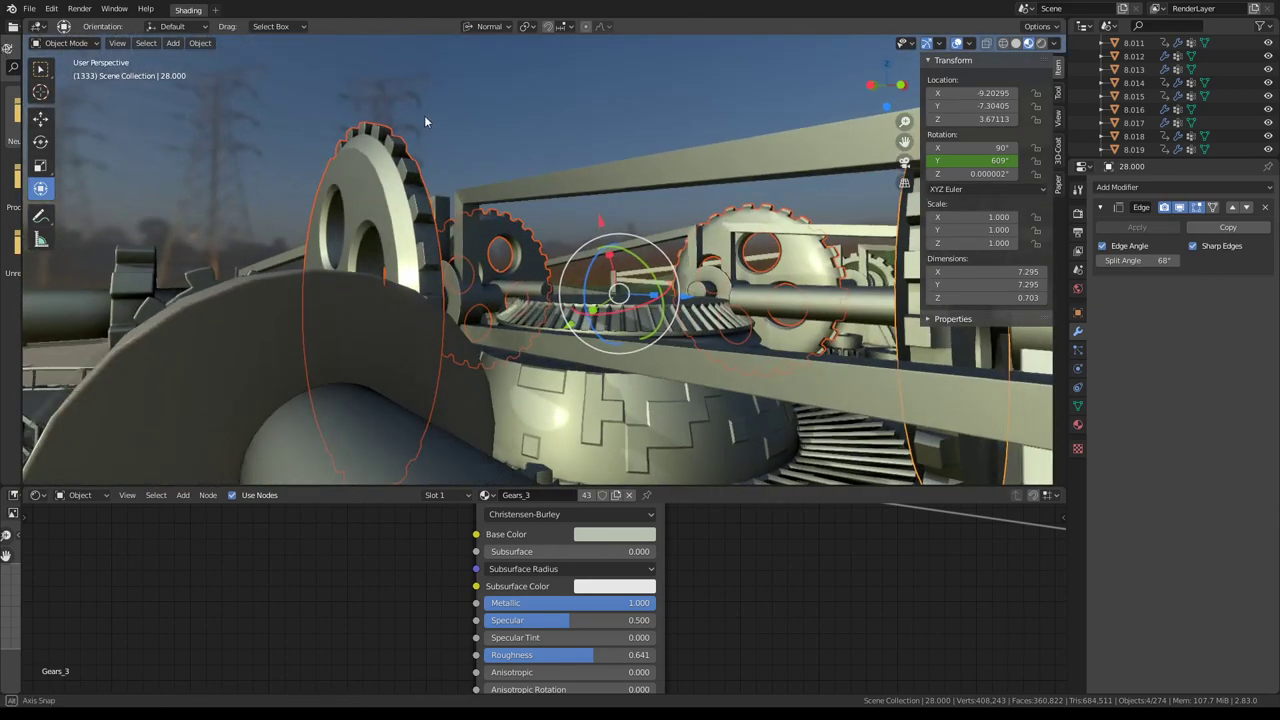
{"action": "left_click", "coordinate": [373, 147], "text": "shift"}
{"action": "mouse_move", "coordinate": [373, 147]}
{"action": "middle_mouse_down"}
{"action": "mouse_move", "coordinate": [453, 113]}
{"action": "mouse_move", "coordinate": [380, 125]}
{"action": "mouse_move", "coordinate": [693, 176]}
{"action": "mouse_move", "coordinate": [612, 177]}
{"action": "mouse_move", "coordinate": [656, 207]}
{"action": "mouse_move", "coordinate": [612, 204]}
{"action": "mouse_move", "coordinate": [766, 238]}
{"action": "middle_mouse_up"}
Copy 28.003's Bevel modifier onto the selected gears, then inspect big gear 28.000 close up.
{"action": "key", "text": "ctrl+l"}
{"action": "left_click", "coordinate": [381, 130]}
{"action": "key", "text": "ctrl+l"}
{"action": "left_click", "coordinate": [612, 177]}
{"action": "left_click", "coordinate": [784, 252]}
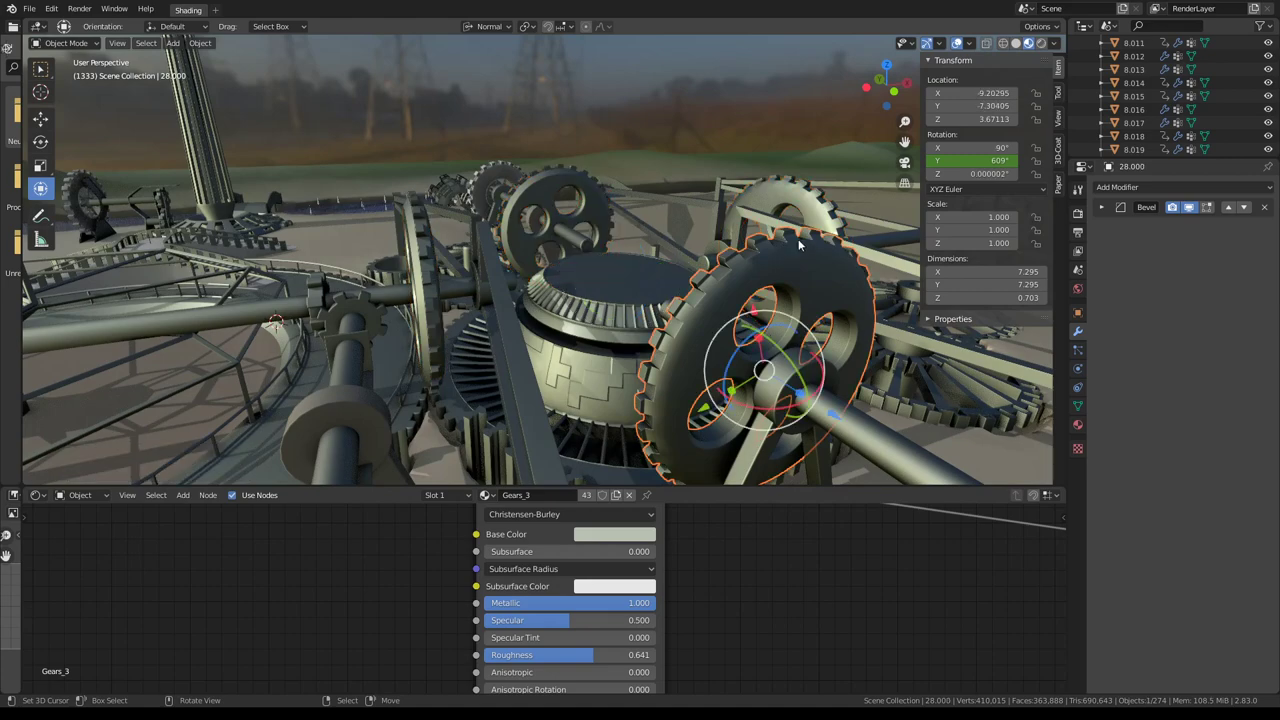
{"action": "scroll", "coordinate": [699, 267], "scroll_direction": "up", "scroll_amount": 4}
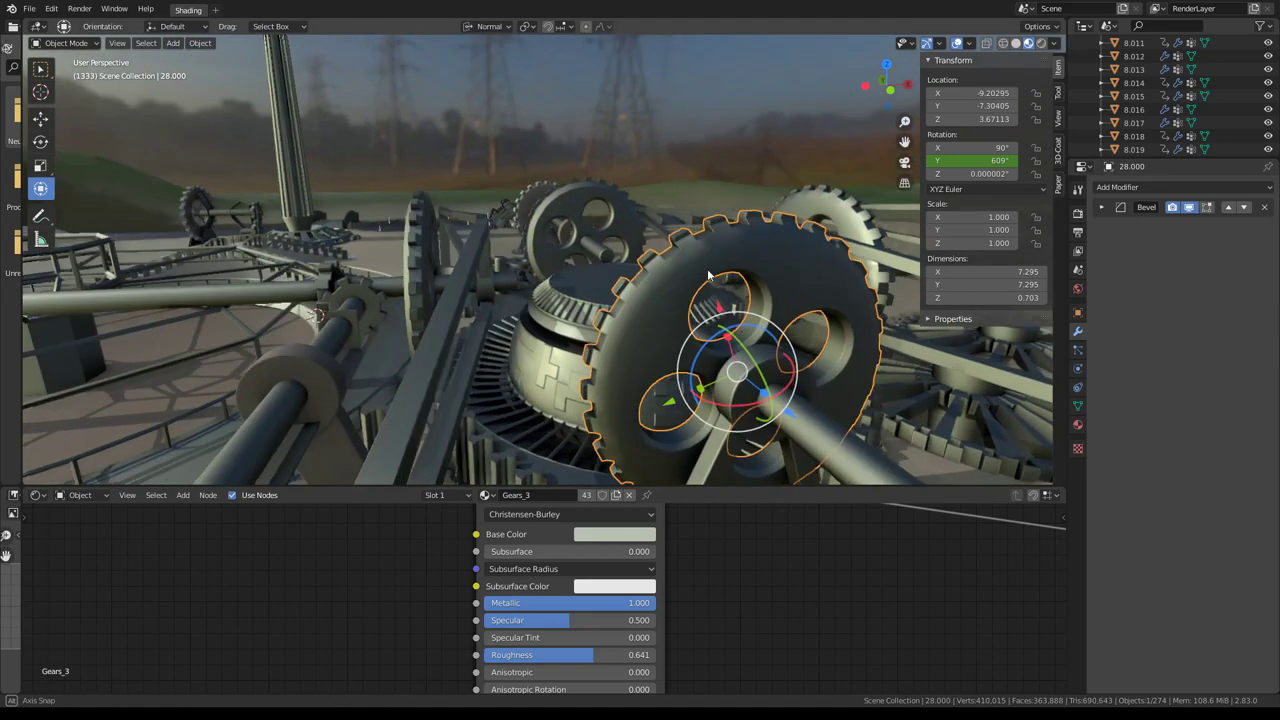
{"action": "mouse_move", "coordinate": [720, 262]}
{"action": "middle_mouse_down"}
{"action": "mouse_move", "coordinate": [618, 272]}
{"action": "mouse_move", "coordinate": [1042, 48]}
{"action": "middle_mouse_up"}
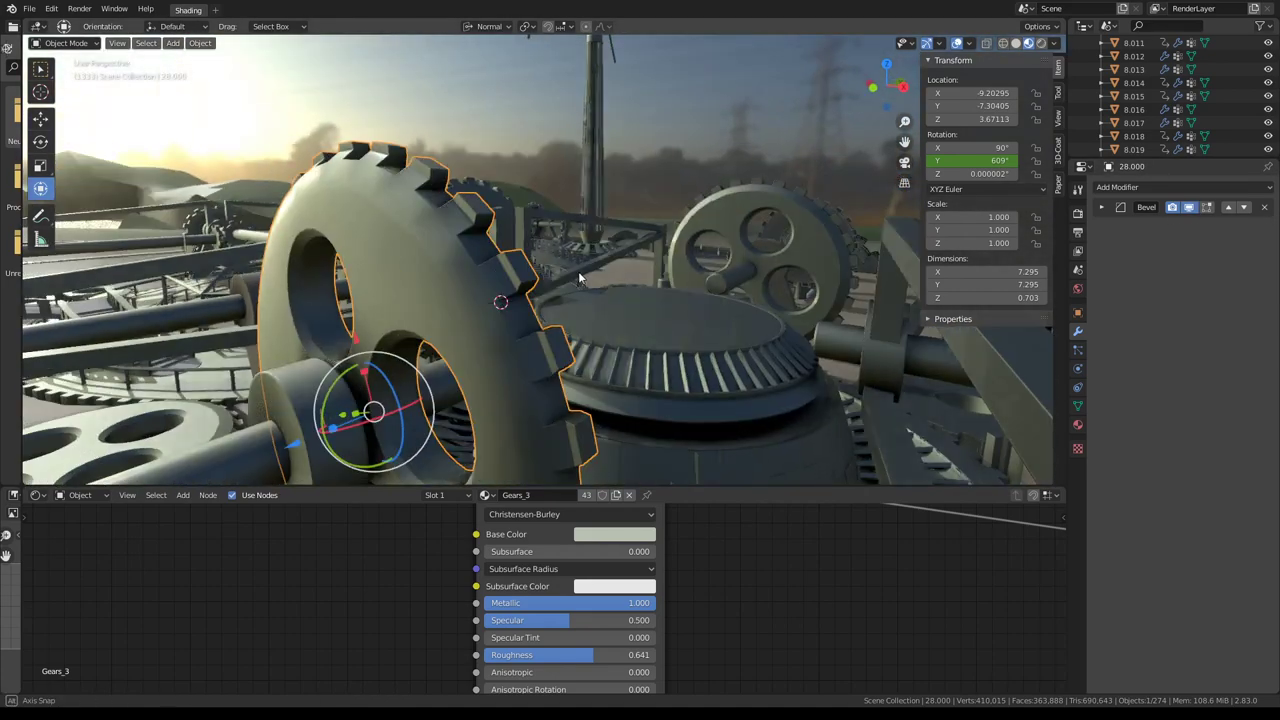
{"action": "left_click", "coordinate": [1017, 44]}
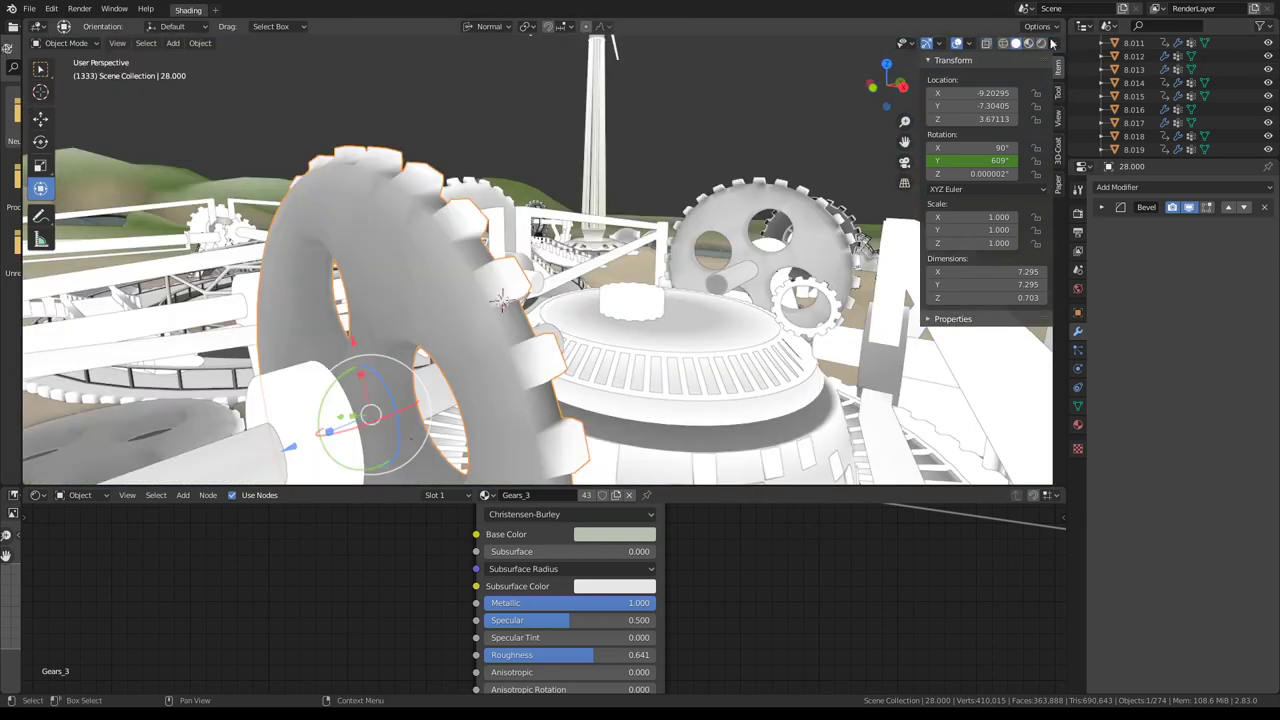
{"action": "left_click", "coordinate": [1054, 42]}
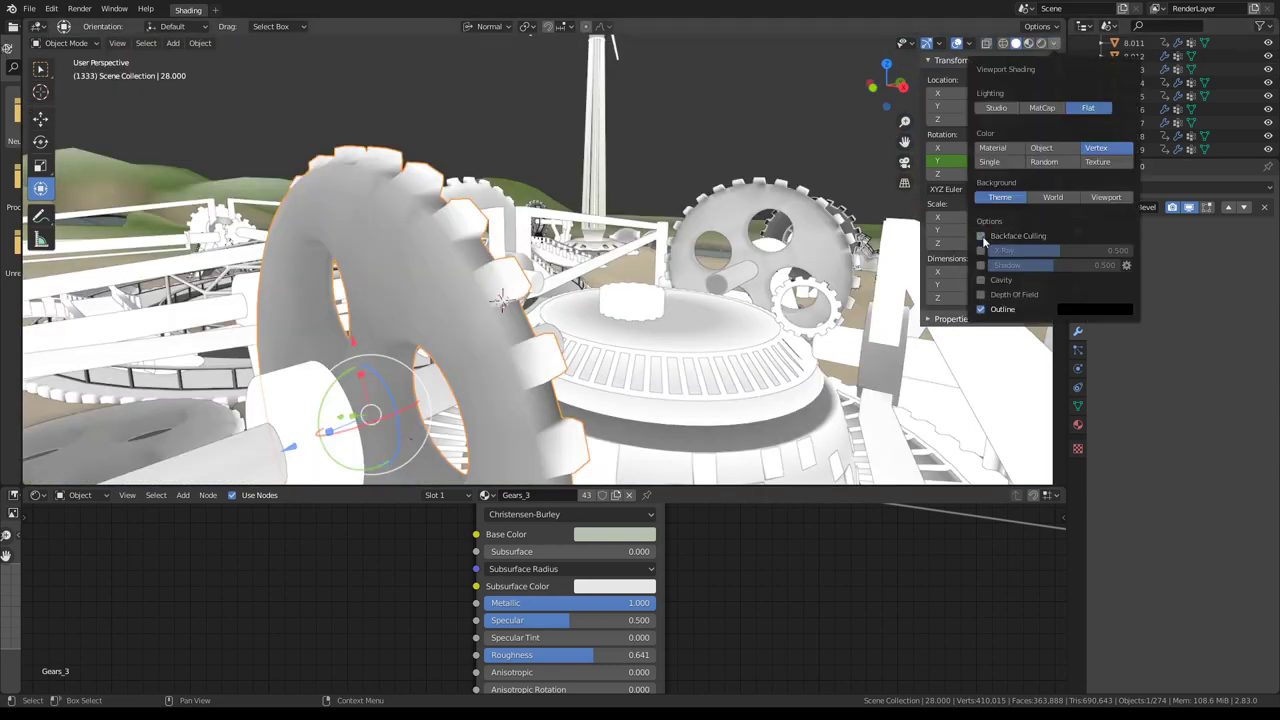
{"action": "left_click", "coordinate": [1028, 44]}
{"action": "mouse_move", "coordinate": [367, 217]}
{"action": "middle_mouse_down"}
{"action": "mouse_move", "coordinate": [721, 219]}
{"action": "mouse_move", "coordinate": [567, 222]}
{"action": "middle_mouse_up"}
{"action": "left_click", "coordinate": [502, 231]}
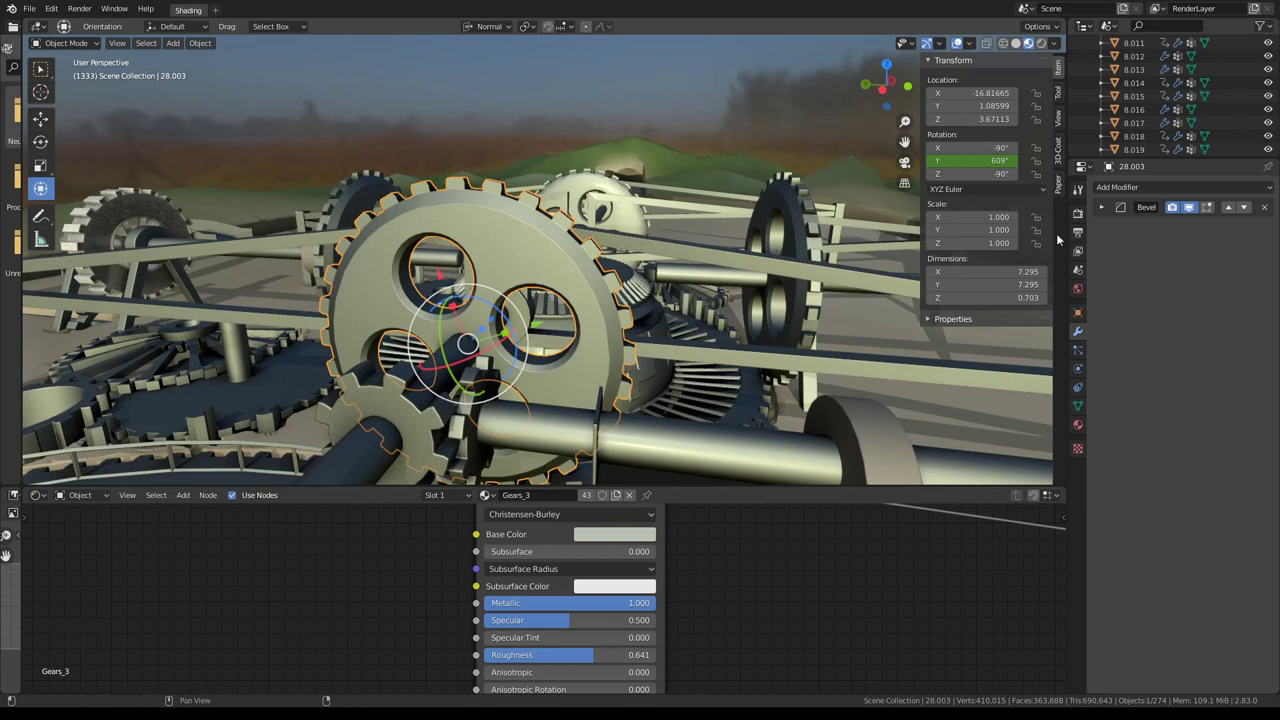
Select the big front gear 28.000 and expand its Bevel modifier settings.
{"action": "left_click", "coordinate": [1101, 207]}
{"action": "left_click", "coordinate": [787, 225]}
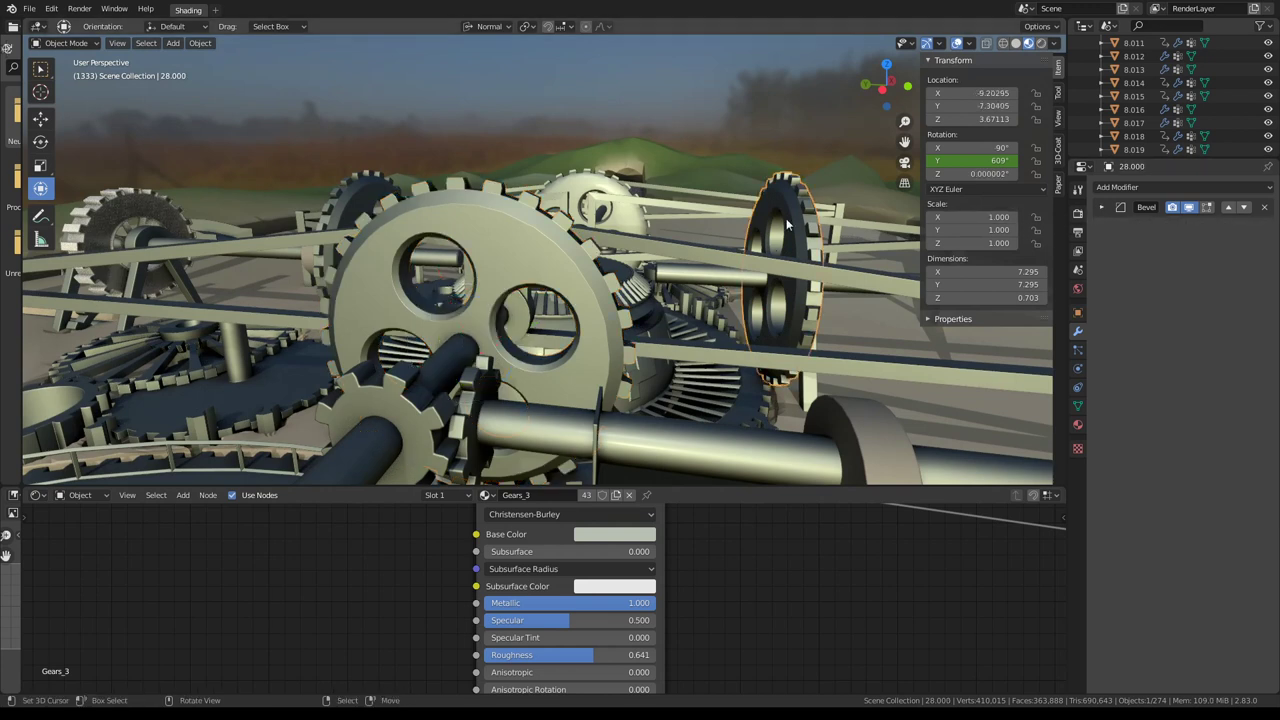
{"action": "left_click", "coordinate": [1102, 208]}
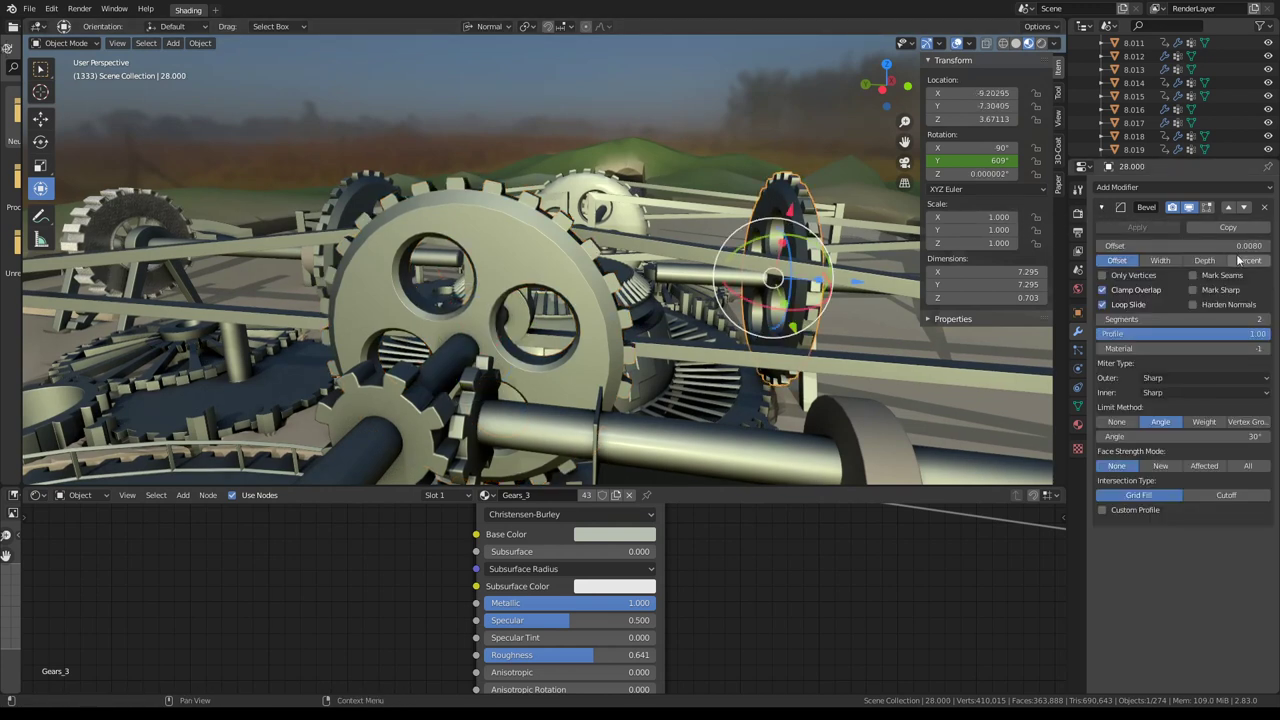
{"action": "mouse_move", "coordinate": [544, 172]}
{"action": "middle_mouse_down"}
{"action": "mouse_move", "coordinate": [439, 162]}
{"action": "mouse_move", "coordinate": [517, 185]}
{"action": "middle_mouse_up"}
{"action": "left_click", "coordinate": [414, 201]}
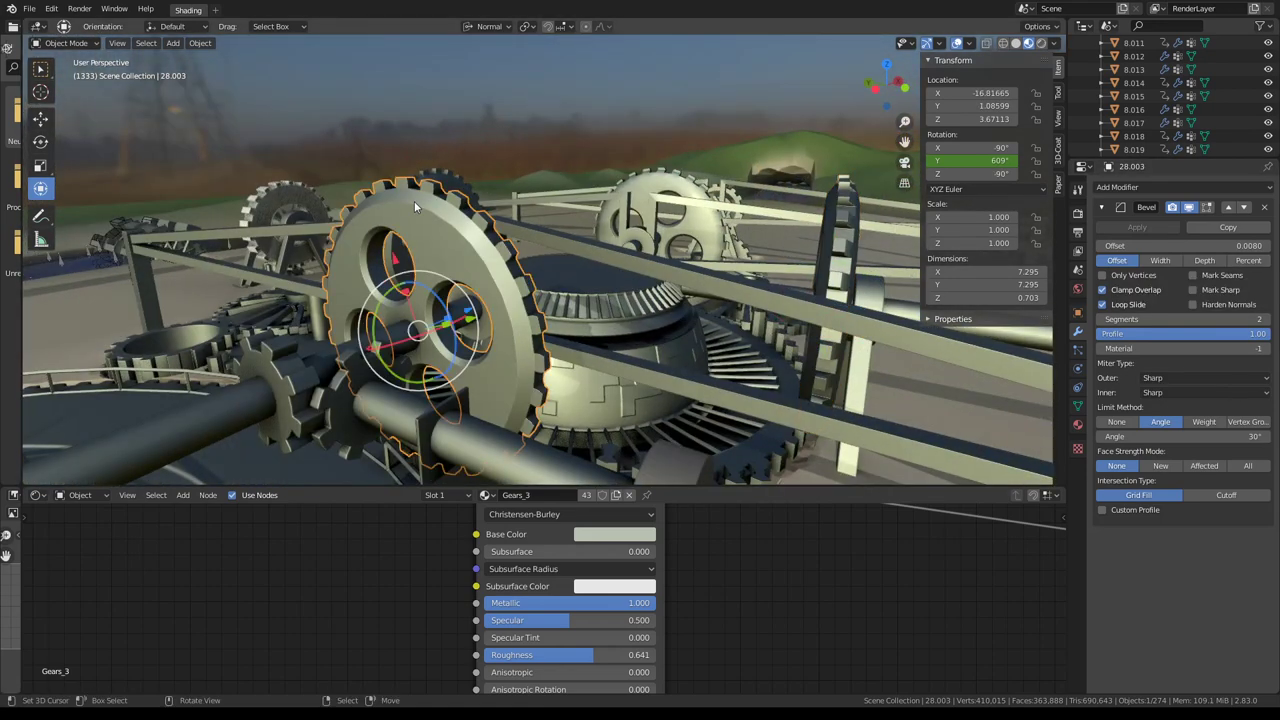
{"action": "middle_click_drag", "start_coordinate": [422, 205], "coordinate": [507, 211]}
{"action": "left_click", "coordinate": [297, 207]}
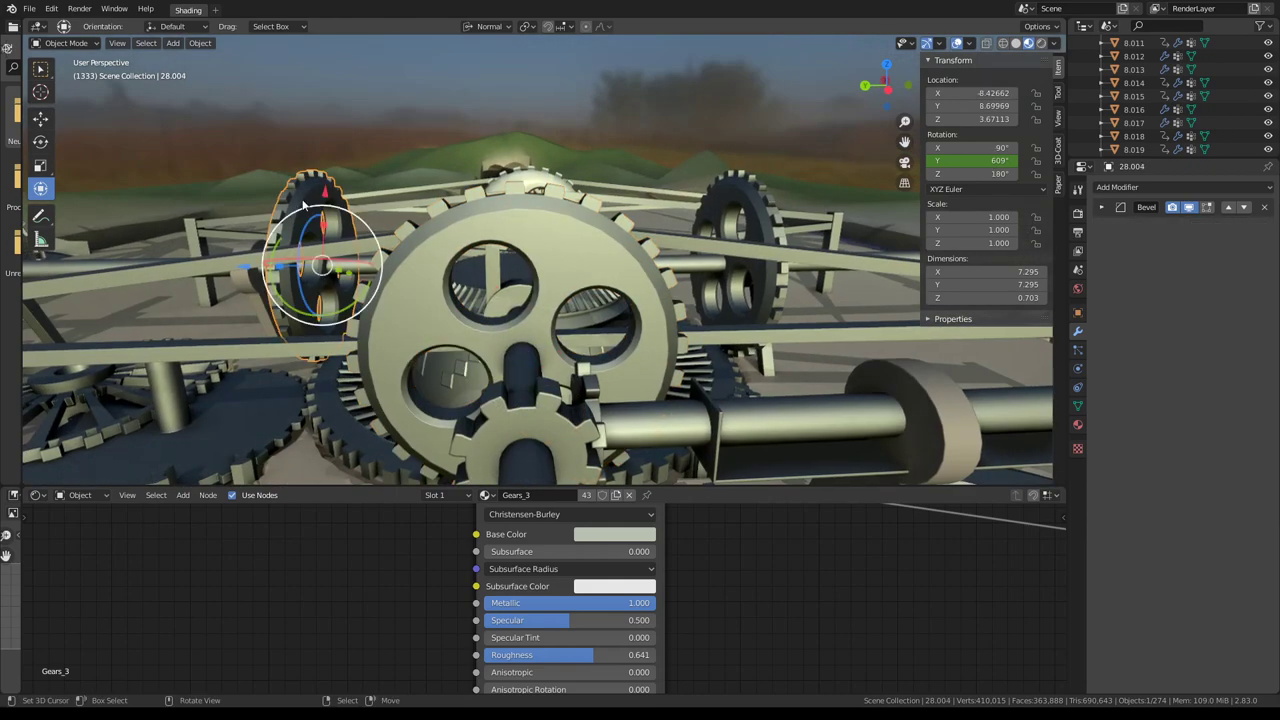
{"action": "middle_click_drag", "start_coordinate": [297, 207], "coordinate": [560, 190]}
{"action": "left_click", "coordinate": [864, 244]}
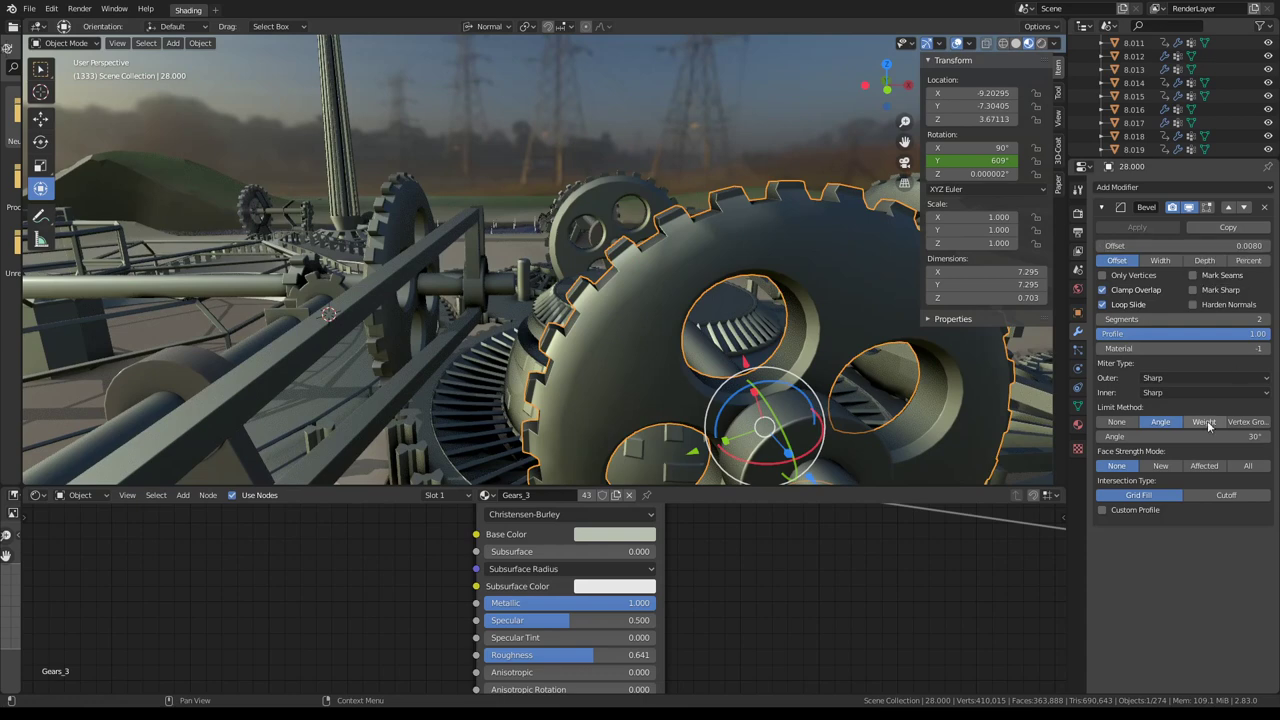
Lower gear 28.000's Bevel angle limit to 27°, then select it with the thin gear active.
{"action": "left_click_drag", "start_coordinate": [1183, 436], "coordinate": [1175, 436]}
{"action": "mouse_move", "coordinate": [520, 227]}
{"action": "middle_mouse_down"}
{"action": "mouse_move", "coordinate": [572, 223]}
{"action": "mouse_move", "coordinate": [557, 224]}
{"action": "middle_mouse_up"}
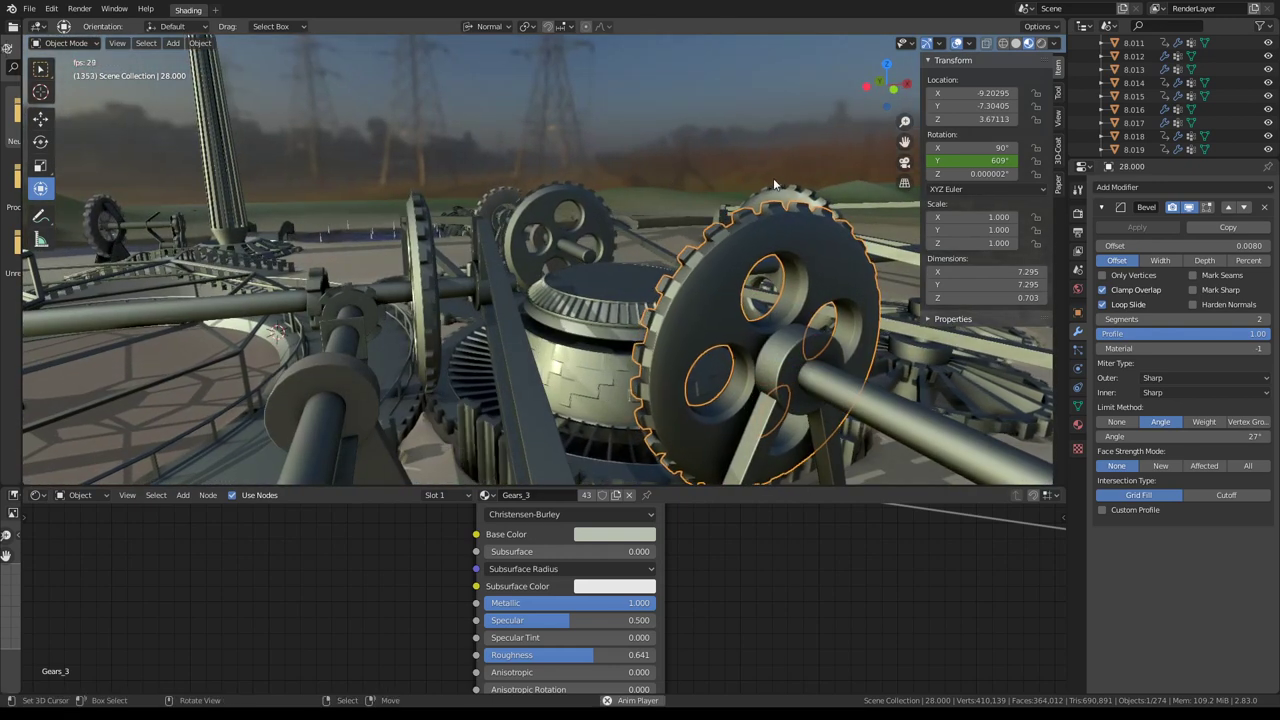
{"action": "left_click", "coordinate": [810, 258]}
{"action": "left_click", "coordinate": [824, 227]}
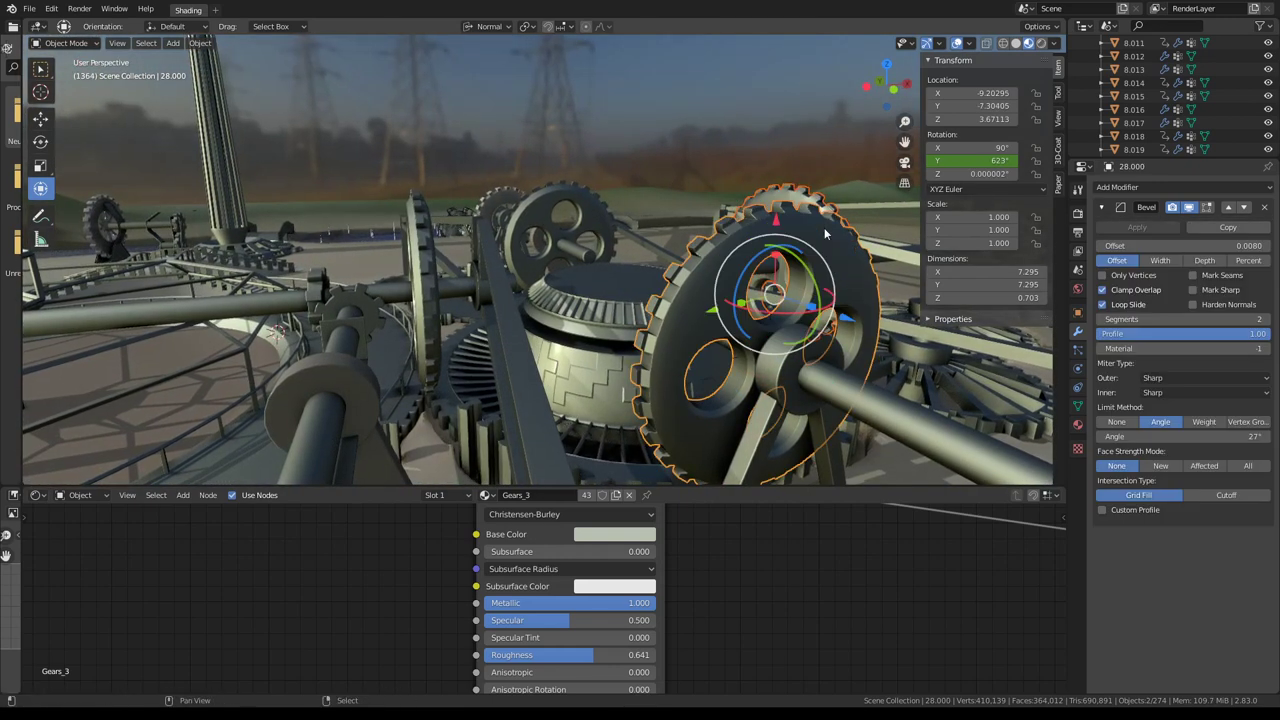
{"action": "left_click", "coordinate": [414, 220], "text": "shift"}
Link the thin gear's mesh onto large gear 28.000 and refresh it via Edit Mode.
{"action": "key", "text": "ctrl+l"}
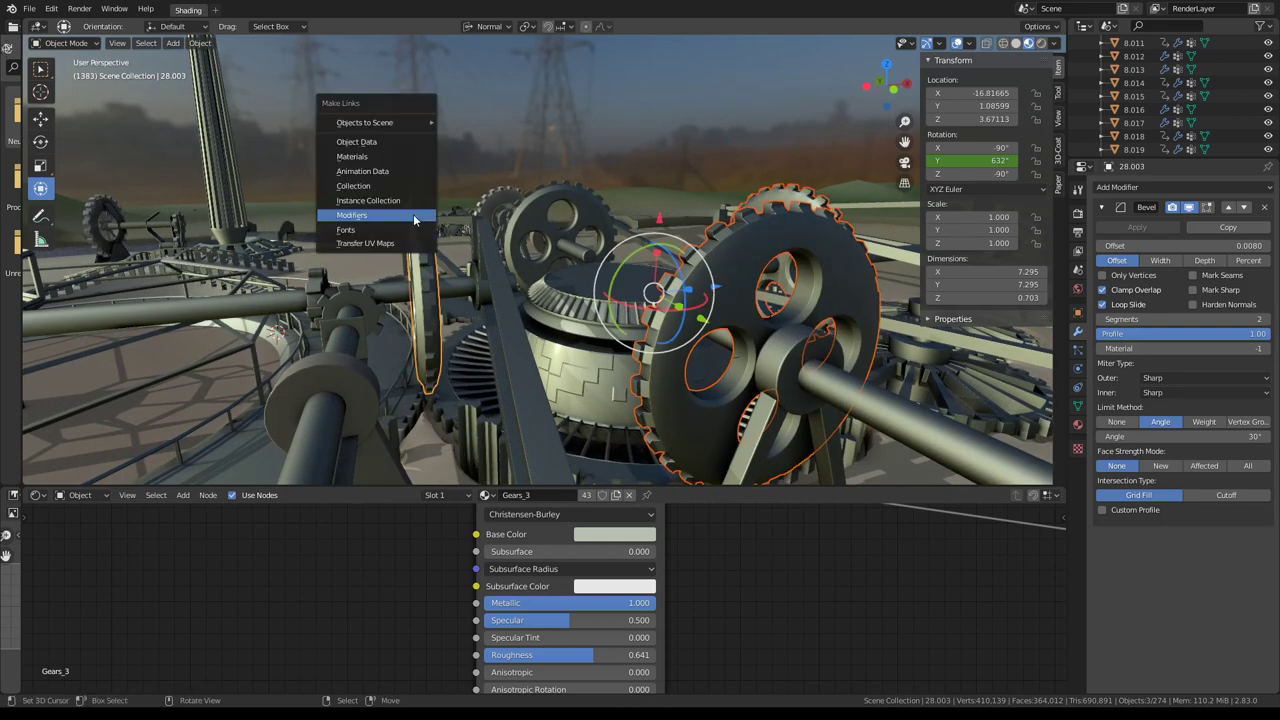
{"action": "left_click", "coordinate": [392, 142]}
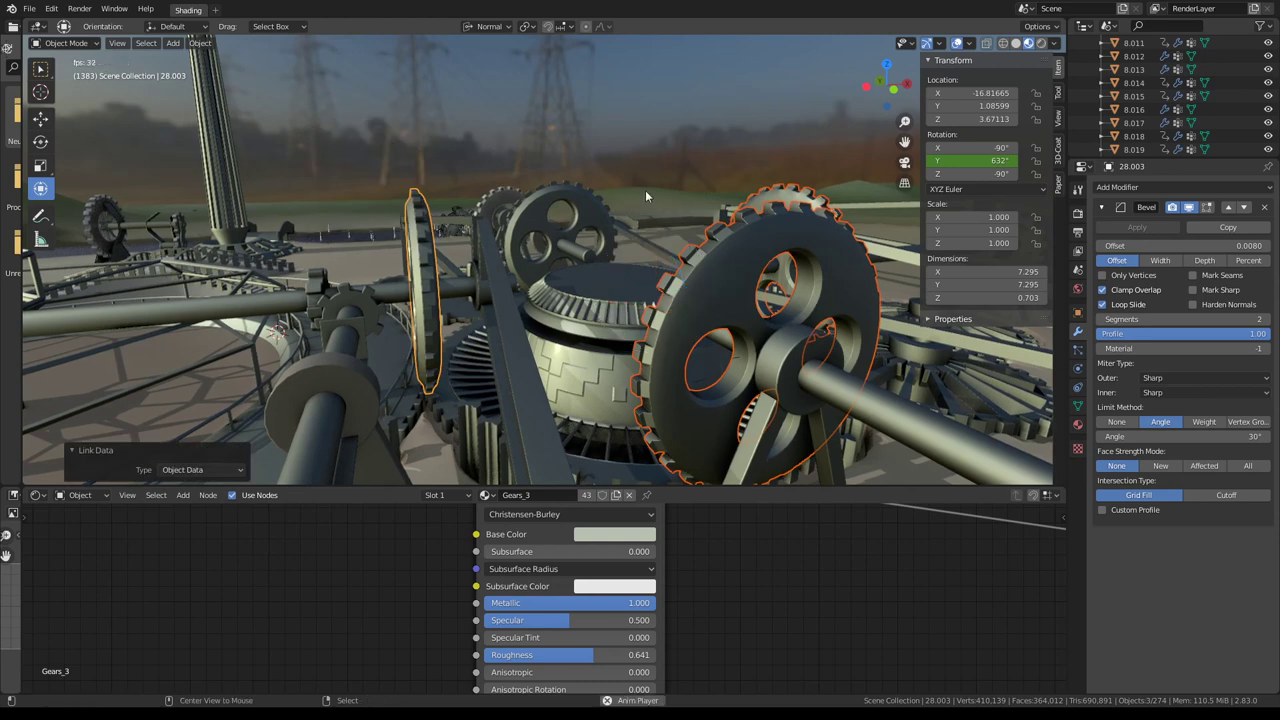
{"action": "left_click", "coordinate": [828, 244]}
{"action": "key", "text": "Tab"}
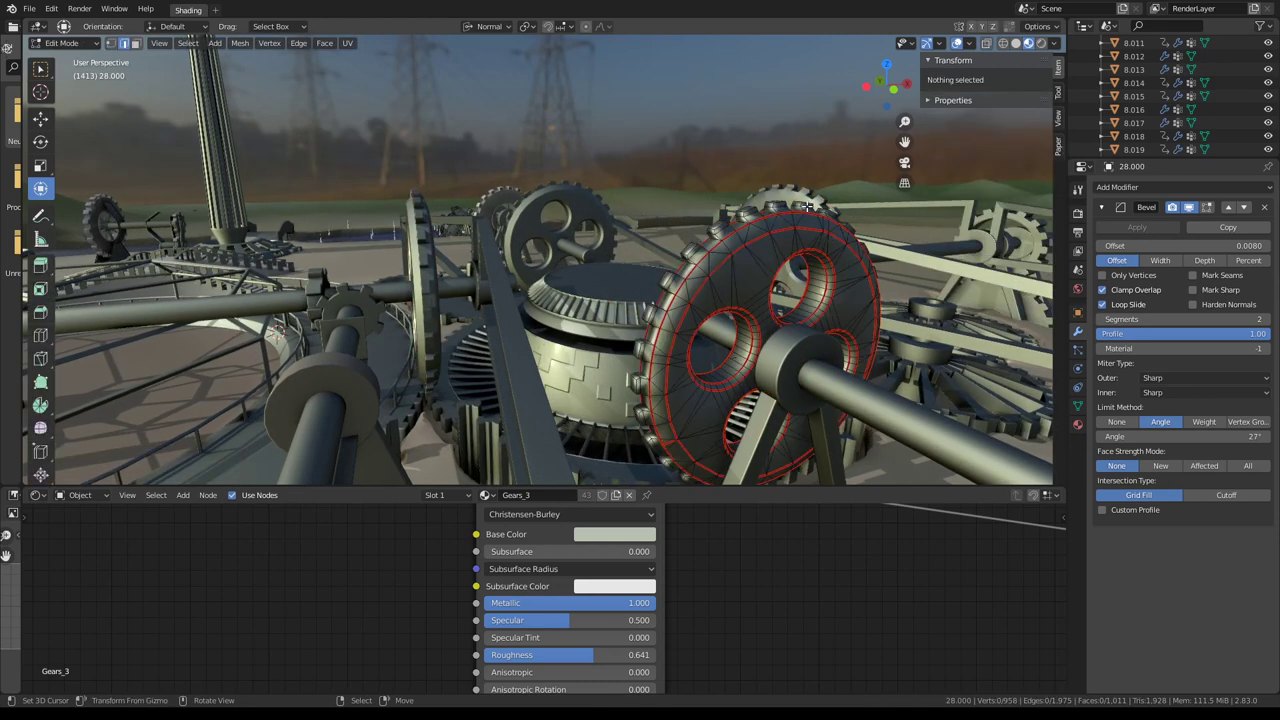
{"action": "key", "text": "Tab"}
{"action": "mouse_move", "coordinate": [834, 127]}
{"action": "middle_mouse_down"}
{"action": "mouse_move", "coordinate": [580, 165]}
{"action": "mouse_move", "coordinate": [580, 188]}
{"action": "mouse_move", "coordinate": [663, 274]}
{"action": "mouse_move", "coordinate": [655, 241]}
{"action": "mouse_move", "coordinate": [451, 240]}
{"action": "mouse_move", "coordinate": [640, 306]}
{"action": "mouse_move", "coordinate": [663, 255]}
{"action": "mouse_move", "coordinate": [709, 248]}
{"action": "mouse_move", "coordinate": [702, 234]}
{"action": "middle_mouse_up"}
Lower gear 28.000's Bevel angle limit to 18°.
{"action": "left_click", "coordinate": [718, 250]}
{"action": "left_click", "coordinate": [702, 234]}
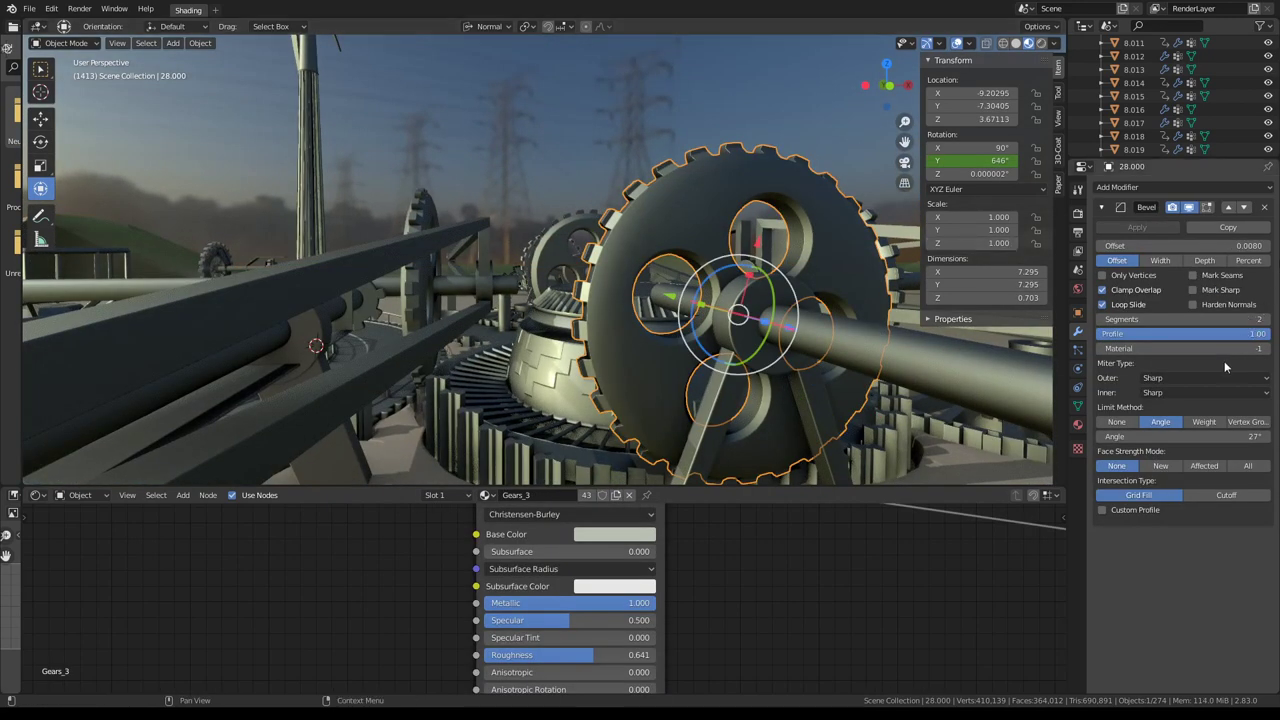
{"action": "left_click_drag", "start_coordinate": [1185, 436], "coordinate": [1175, 436]}
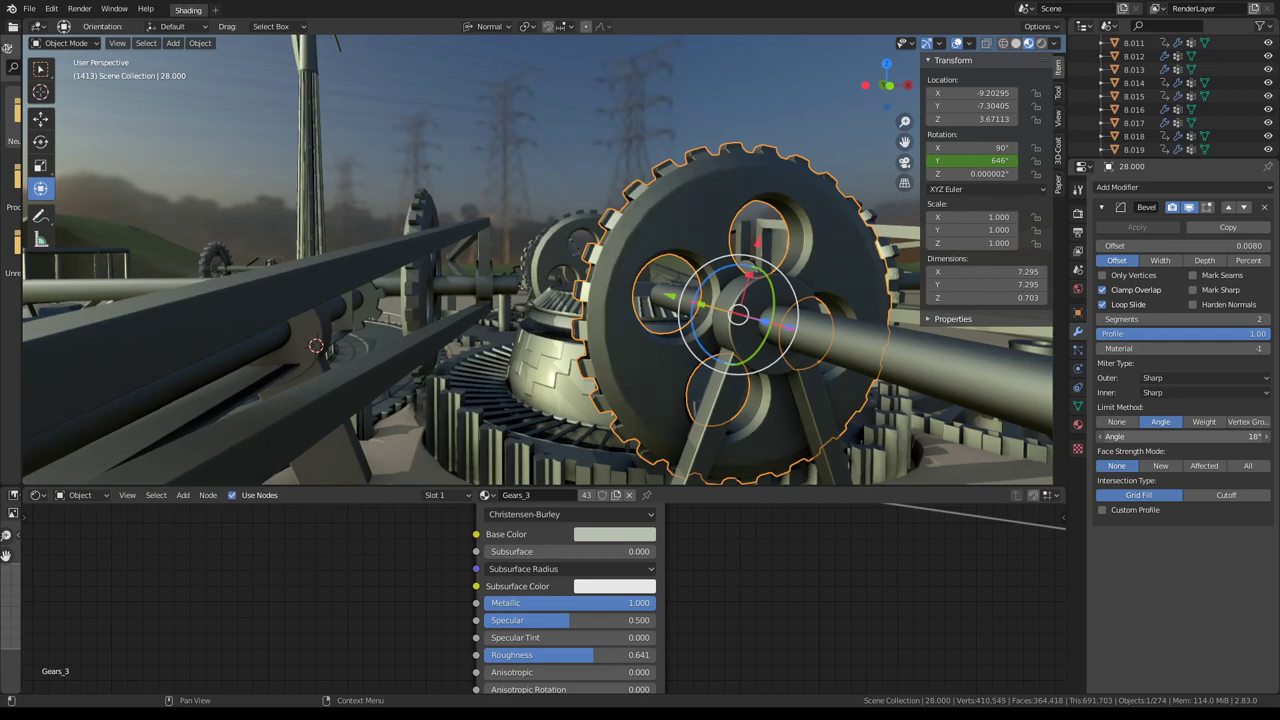
{"action": "mouse_move", "coordinate": [788, 248]}
{"action": "middle_mouse_down"}
{"action": "mouse_move", "coordinate": [586, 214]}
{"action": "mouse_move", "coordinate": [666, 238]}
{"action": "middle_mouse_up"}
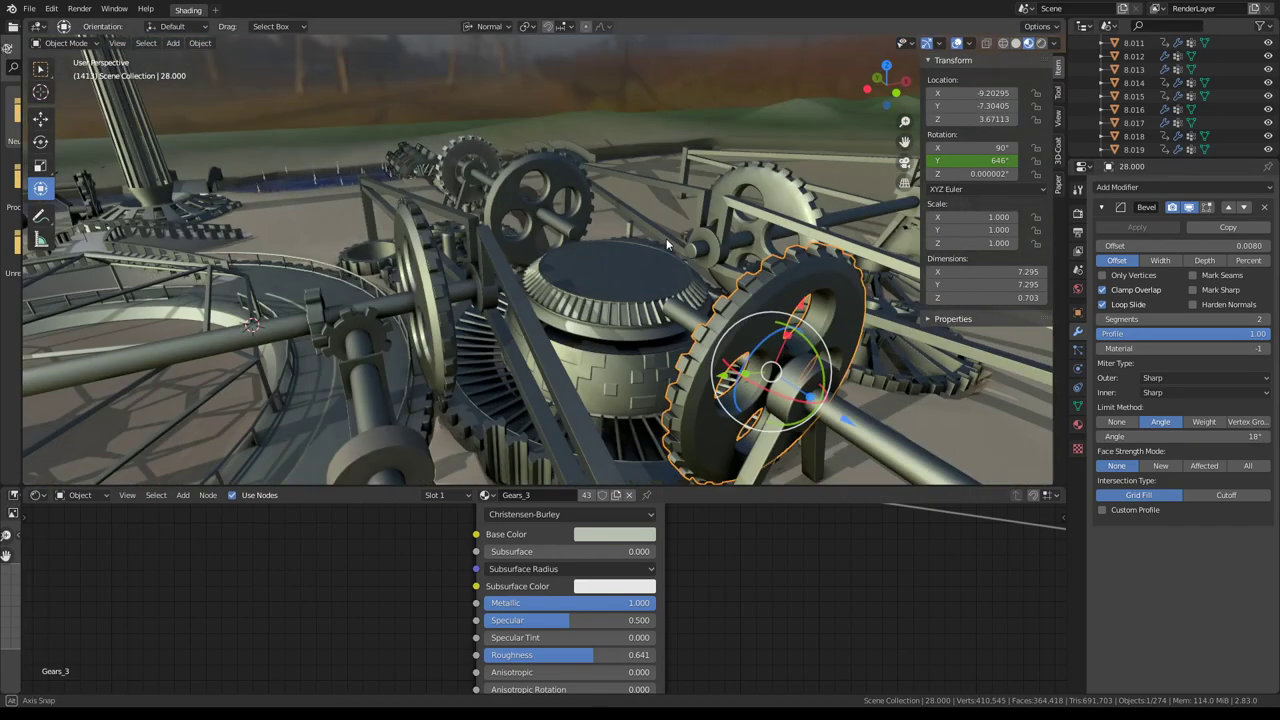
Select gear 28.005 and lower its Bevel angle limit to 18°.
{"action": "left_click", "coordinate": [797, 188]}
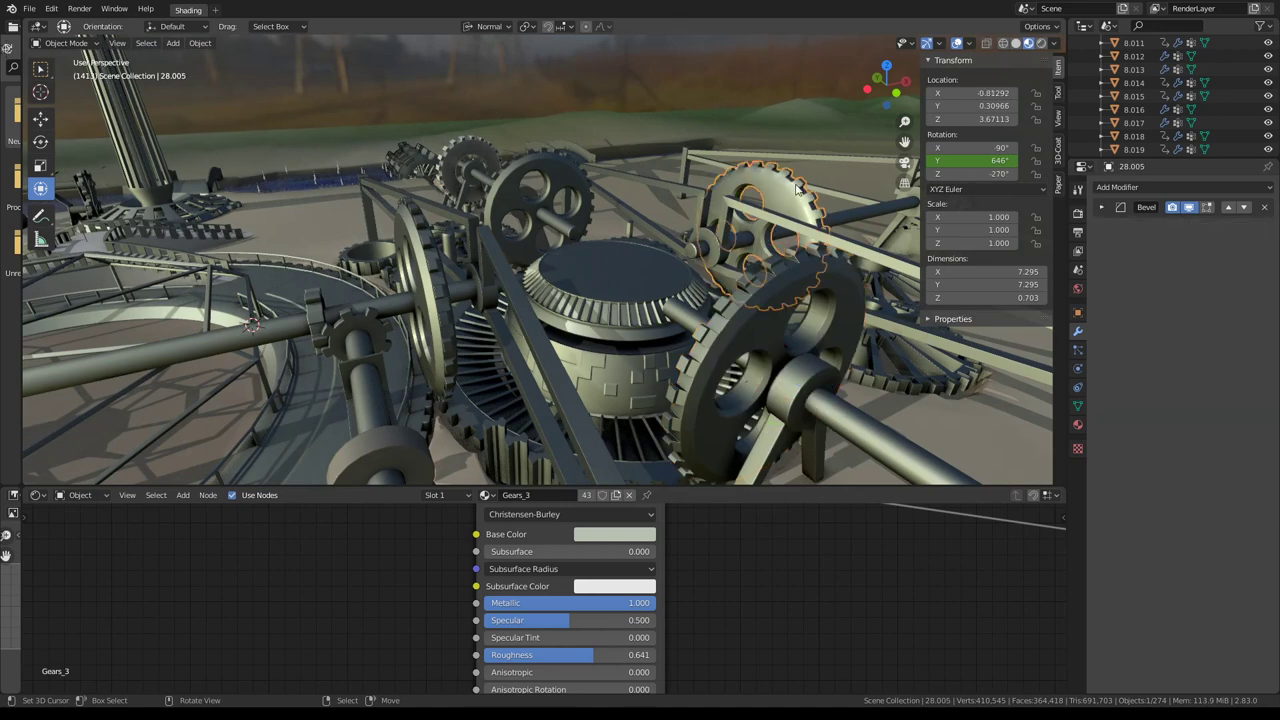
{"action": "left_click", "coordinate": [1110, 208]}
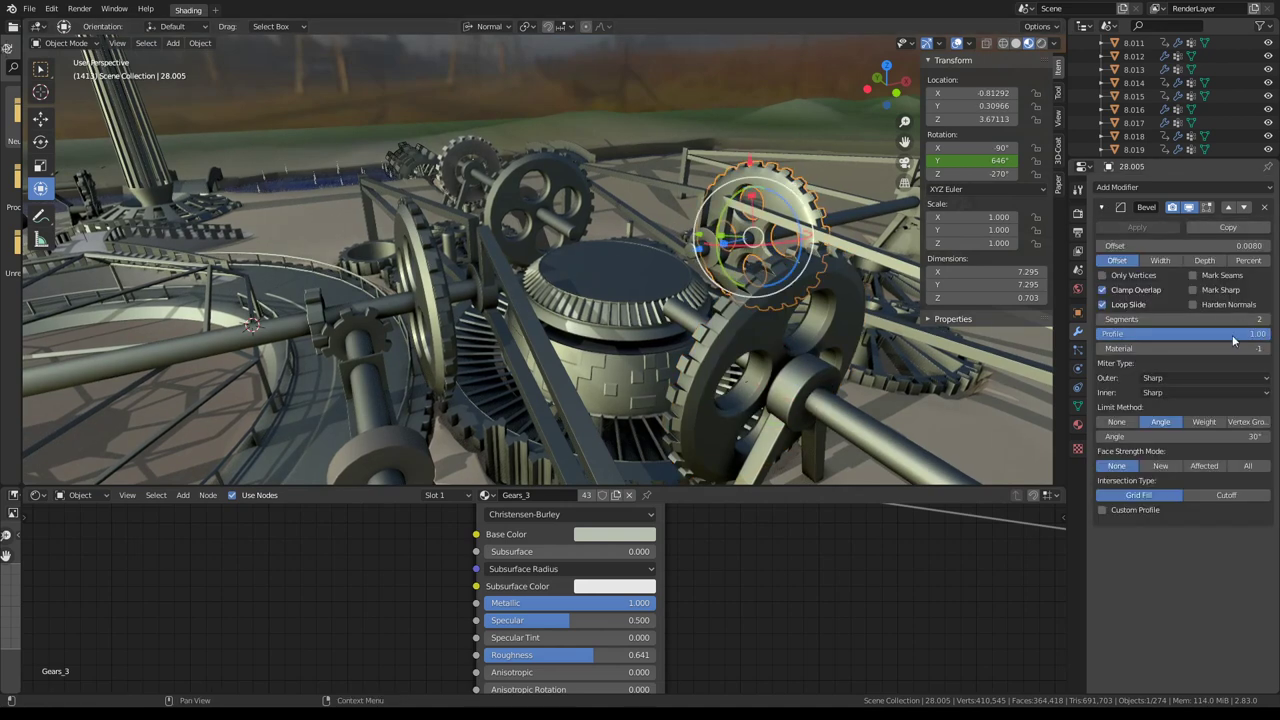
{"action": "left_click_drag", "start_coordinate": [1216, 436], "coordinate": [1196, 436]}
{"action": "middle_click_drag", "start_coordinate": [763, 159], "coordinate": [560, 169]}
{"action": "scroll", "coordinate": [655, 172], "scroll_direction": "up", "scroll_amount": 3}
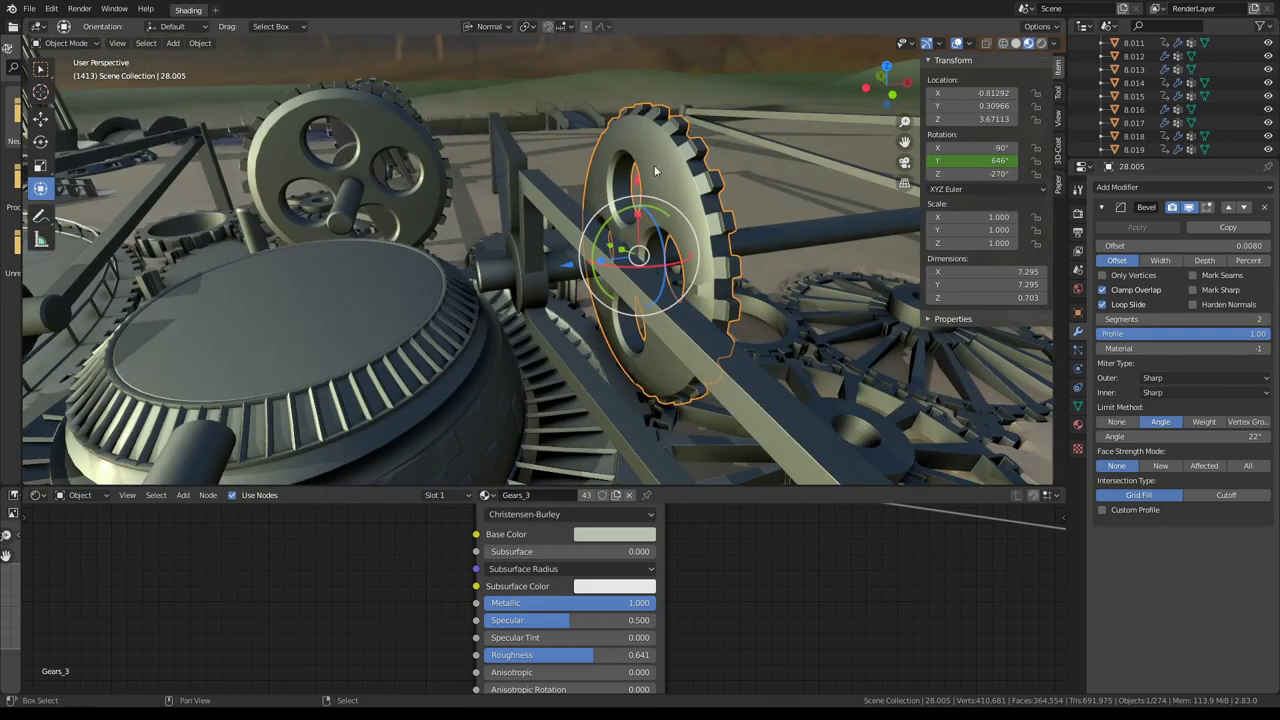
{"action": "middle_click_drag", "start_coordinate": [655, 172], "coordinate": [600, 240]}
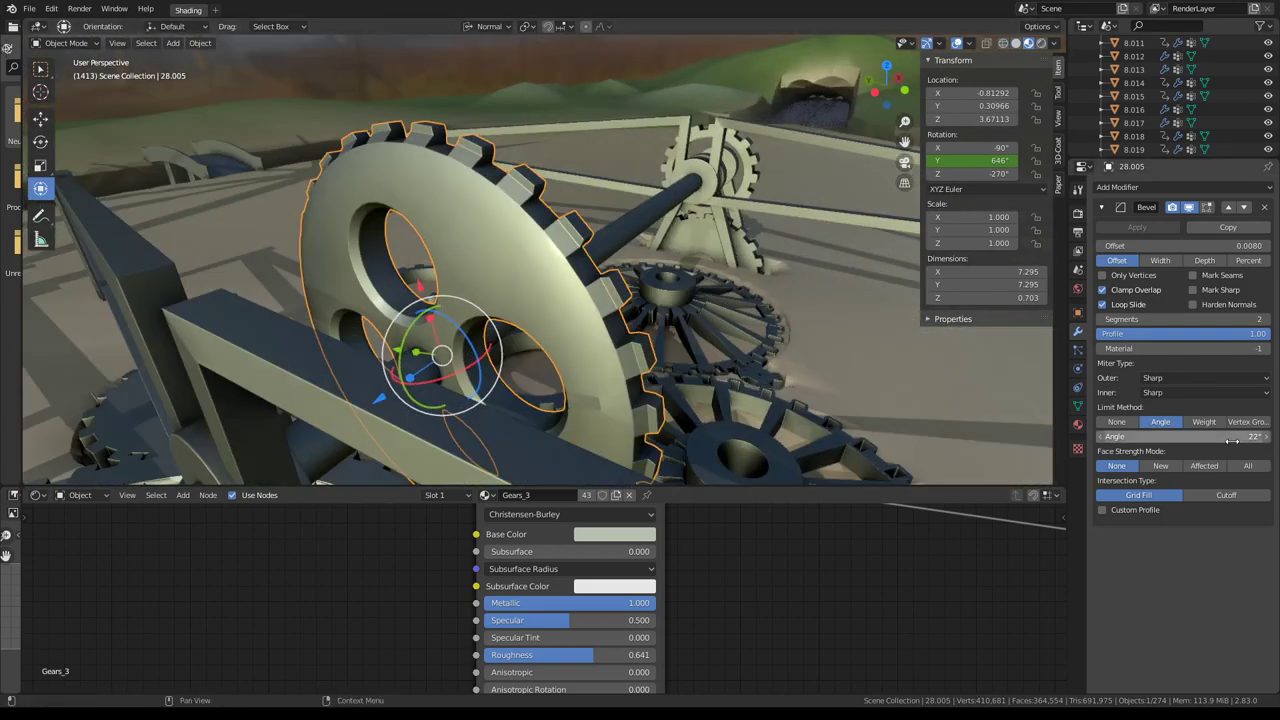
{"action": "left_click_drag", "start_coordinate": [1214, 437], "coordinate": [1208, 438]}
{"action": "mouse_move", "coordinate": [600, 250]}
{"action": "middle_mouse_down"}
{"action": "mouse_move", "coordinate": [537, 217]}
{"action": "mouse_move", "coordinate": [415, 193]}
{"action": "middle_mouse_up"}
Select large gears 28.003, 28.004 and 28.000 with 28.005 active for linking.
{"action": "left_click", "coordinate": [200, 200]}
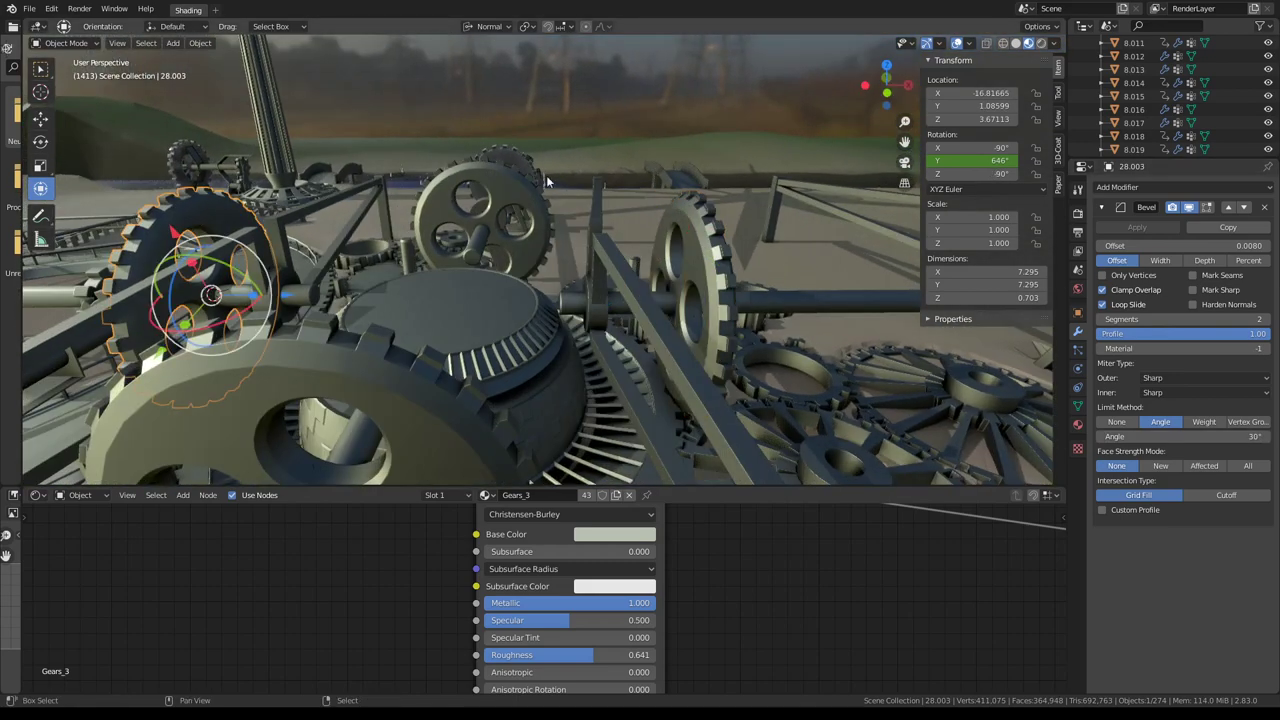
{"action": "left_click", "coordinate": [200, 200]}
{"action": "left_click", "coordinate": [176, 230]}
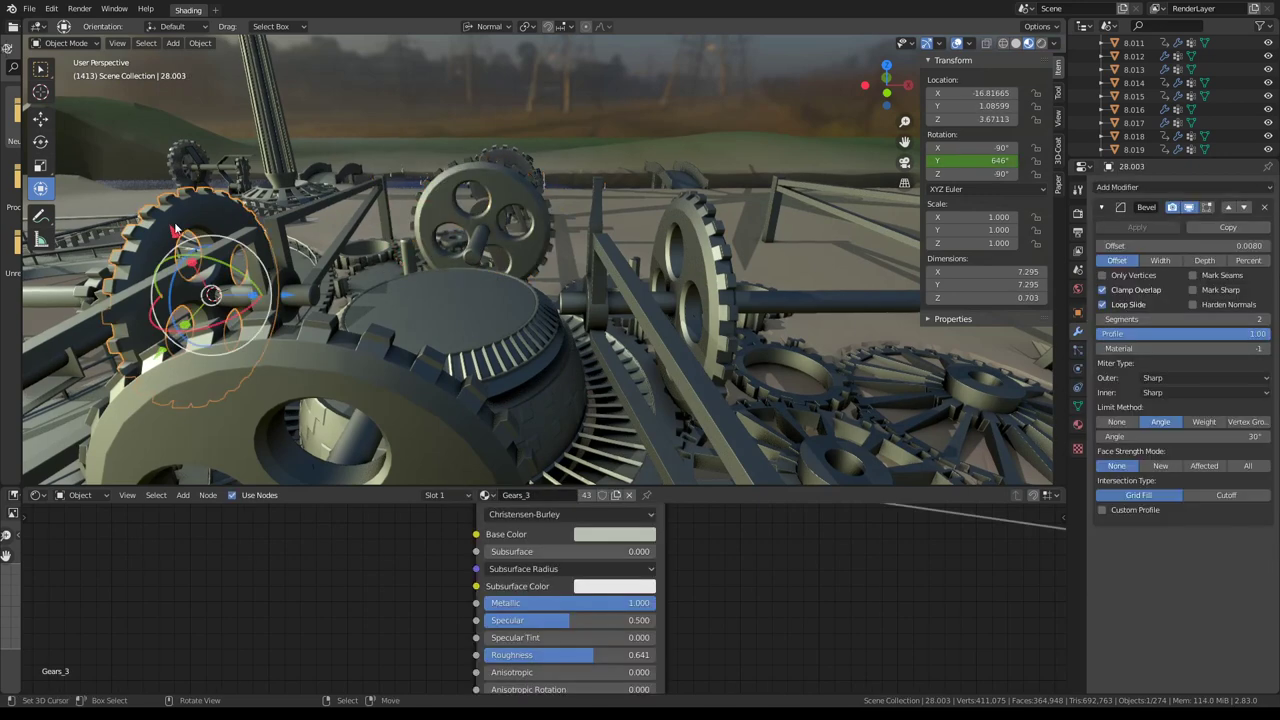
{"action": "left_click", "coordinate": [552, 204], "text": "shift"}
{"action": "left_click", "coordinate": [378, 416]}
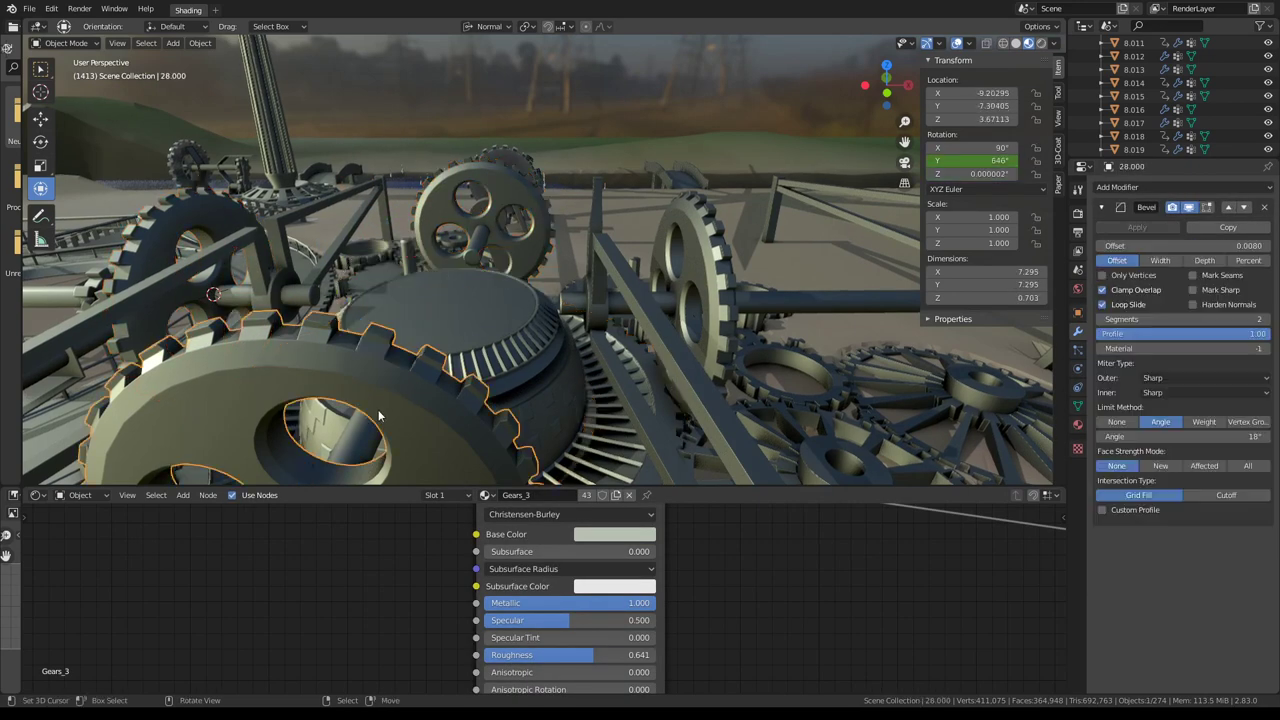
{"action": "left_click", "coordinate": [183, 235]}
{"action": "left_click", "coordinate": [503, 187], "text": "shift"}
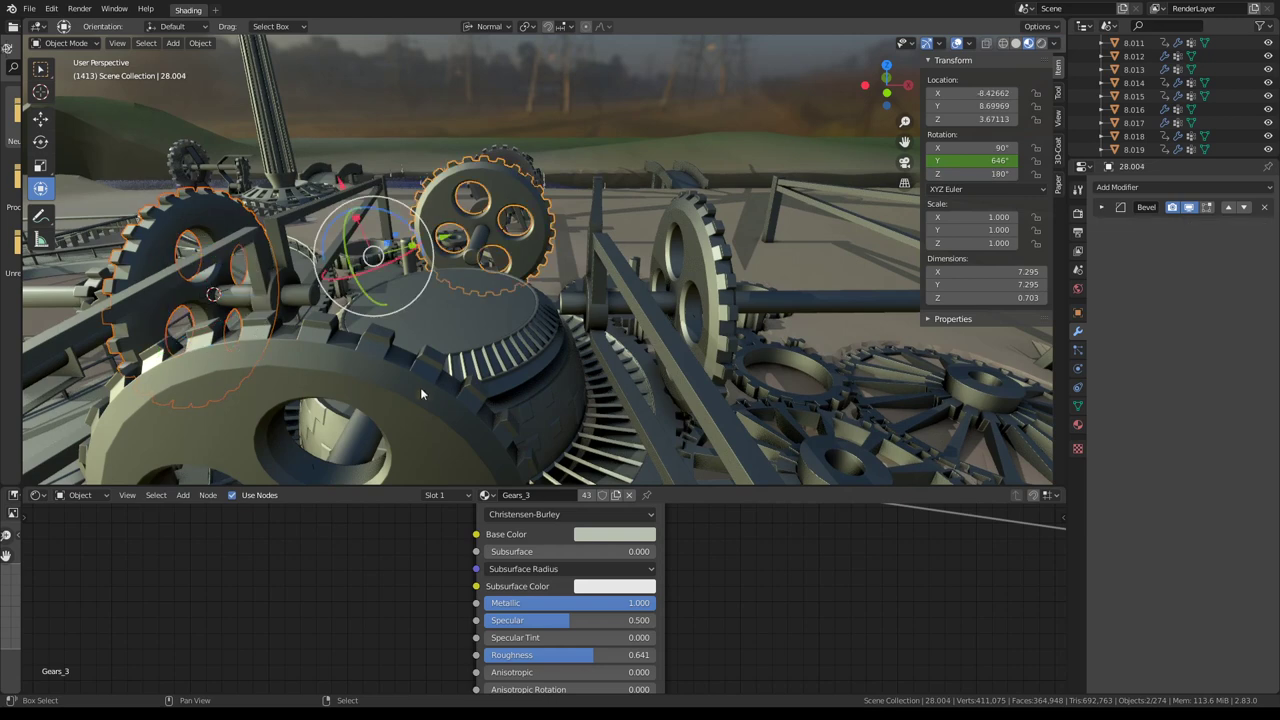
{"action": "left_click", "coordinate": [414, 401], "text": "shift"}
{"action": "left_click", "coordinate": [720, 255], "text": "shift"}
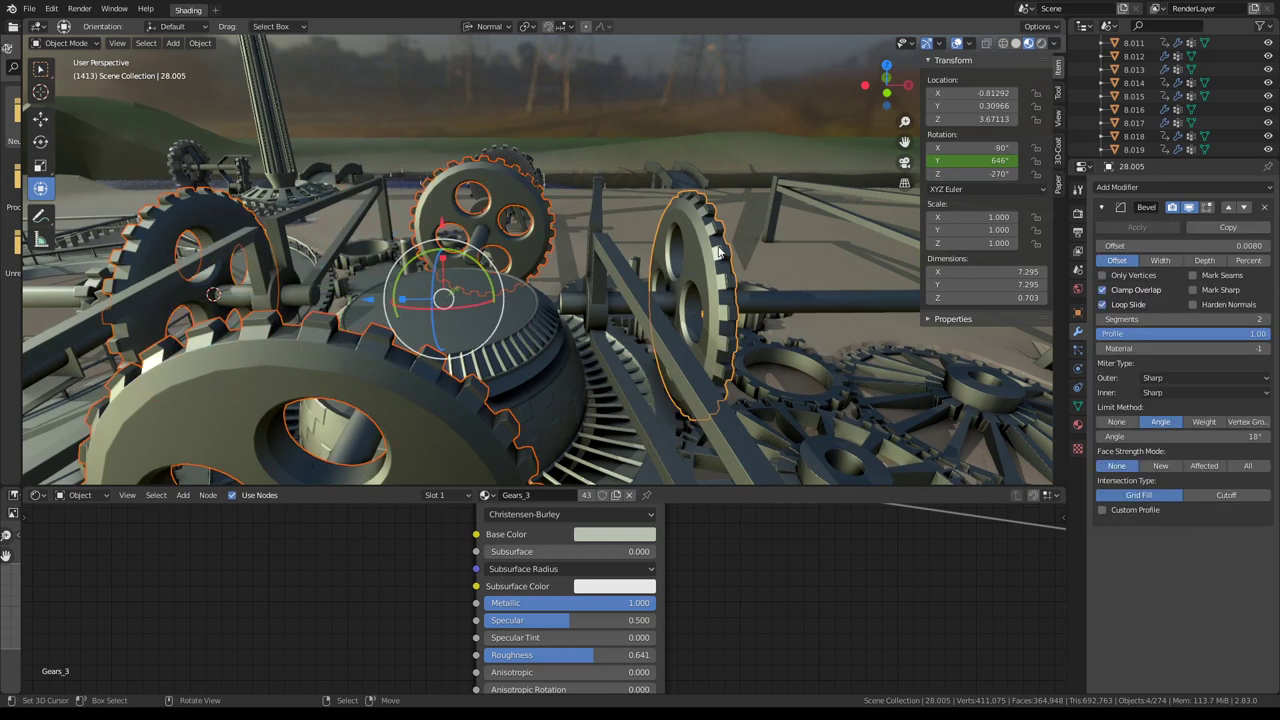
{"action": "key", "text": "ctrl+l"}
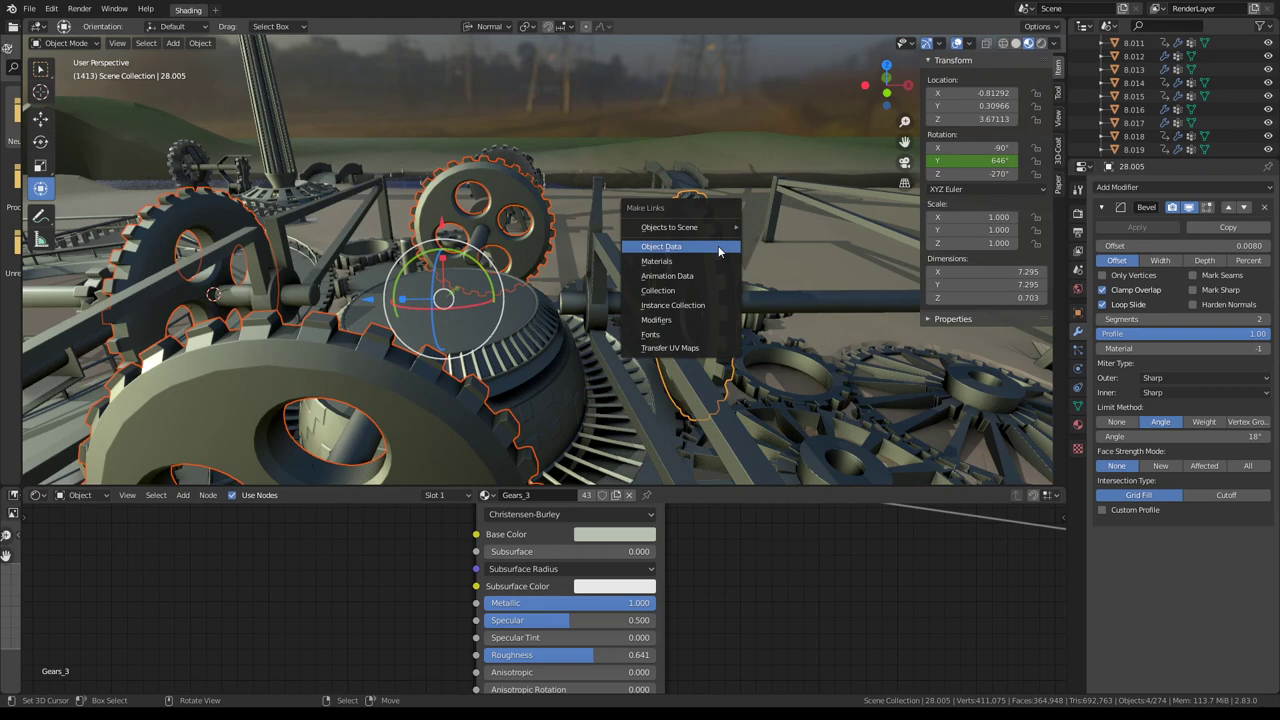
Copy gear 28.005's 18° Bevel to the selected large gears and play the animation to review.
{"action": "left_click", "coordinate": [695, 320]}
{"action": "mouse_move", "coordinate": [695, 326]}
{"action": "middle_mouse_down"}
{"action": "mouse_move", "coordinate": [823, 193]}
{"action": "mouse_move", "coordinate": [456, 250]}
{"action": "mouse_move", "coordinate": [440, 212]}
{"action": "mouse_move", "coordinate": [629, 248]}
{"action": "mouse_move", "coordinate": [585, 188]}
{"action": "mouse_move", "coordinate": [543, 314]}
{"action": "mouse_move", "coordinate": [578, 205]}
{"action": "mouse_move", "coordinate": [664, 211]}
{"action": "mouse_move", "coordinate": [604, 237]}
{"action": "mouse_move", "coordinate": [687, 308]}
{"action": "mouse_move", "coordinate": [534, 238]}
{"action": "mouse_move", "coordinate": [134, 218]}
{"action": "mouse_move", "coordinate": [535, 272]}
{"action": "mouse_move", "coordinate": [487, 233]}
{"action": "middle_mouse_up"}
{"action": "scroll", "coordinate": [581, 197], "scroll_direction": "down", "scroll_amount": 1}
{"action": "mouse_move", "coordinate": [370, 227]}
{"action": "middle_mouse_down"}
{"action": "mouse_move", "coordinate": [381, 234]}
{"action": "mouse_move", "coordinate": [311, 316]}
{"action": "mouse_move", "coordinate": [774, 352]}
{"action": "mouse_move", "coordinate": [654, 287]}
{"action": "mouse_move", "coordinate": [677, 287]}
{"action": "middle_mouse_up"}
{"action": "key", "text": "space"}
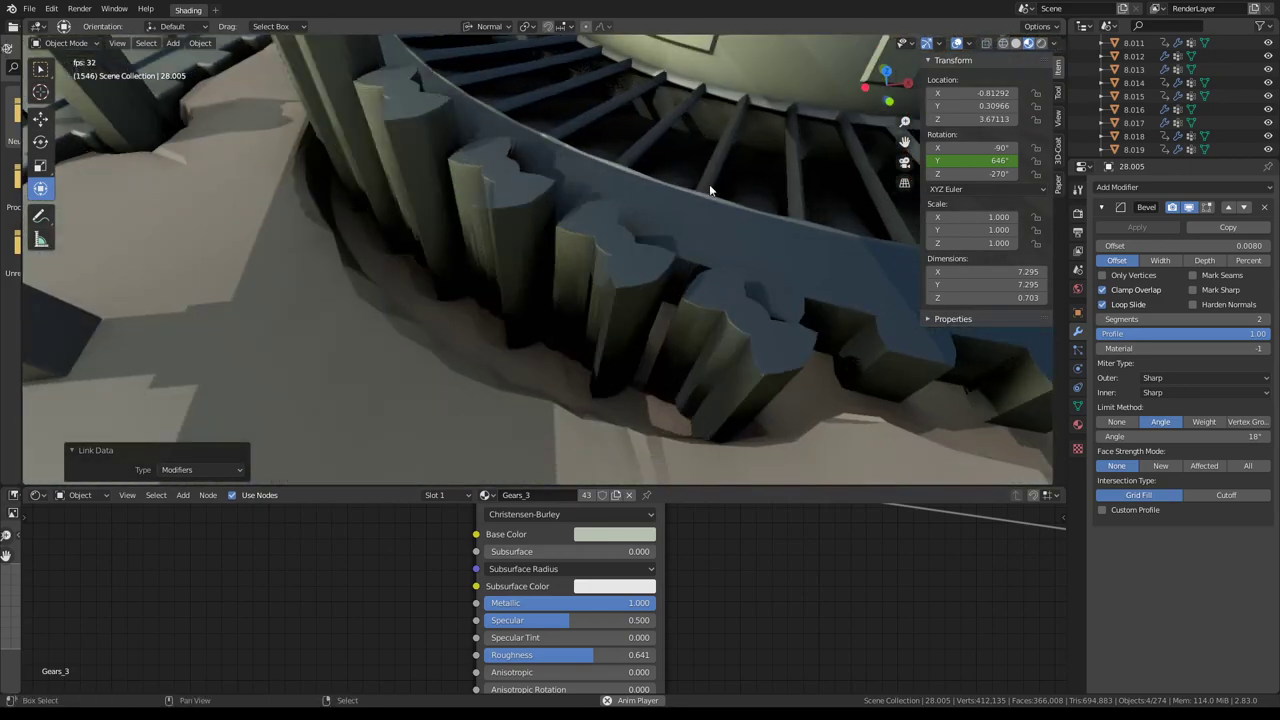
Stop playback, select ring 64.002 and disable its Subdivision Surface and Edge modifiers in the viewport.
{"action": "key", "text": "space"}
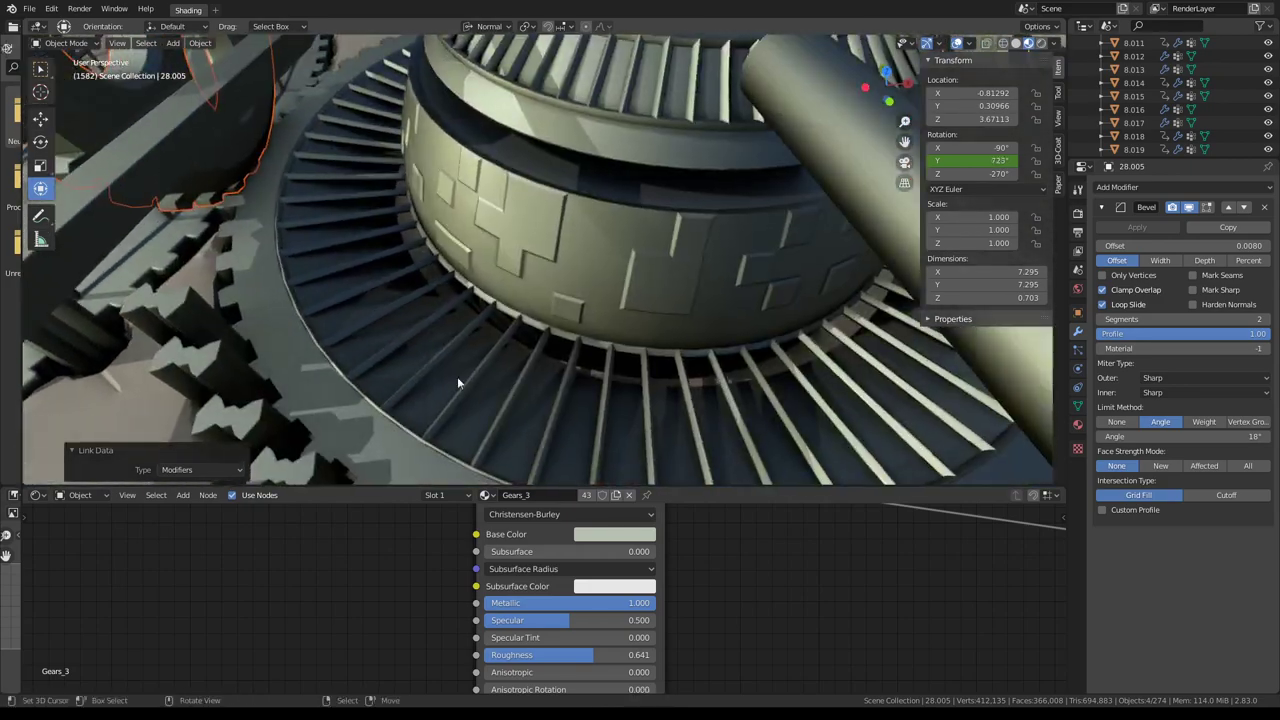
{"action": "mouse_move", "coordinate": [457, 376]}
{"action": "middle_mouse_down"}
{"action": "mouse_move", "coordinate": [623, 303]}
{"action": "mouse_move", "coordinate": [566, 254]}
{"action": "mouse_move", "coordinate": [540, 262]}
{"action": "middle_mouse_up"}
{"action": "left_click", "coordinate": [623, 303]}
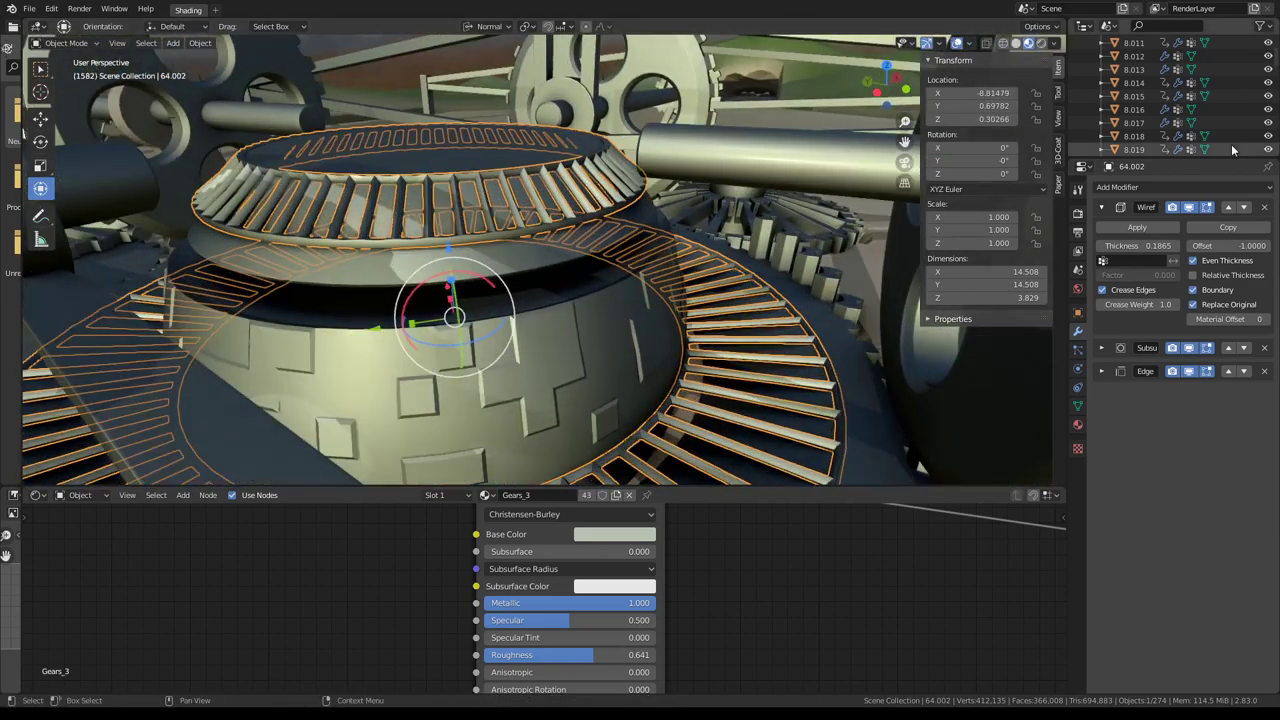
{"action": "left_click", "coordinate": [1104, 207]}
{"action": "left_click", "coordinate": [1188, 208]}
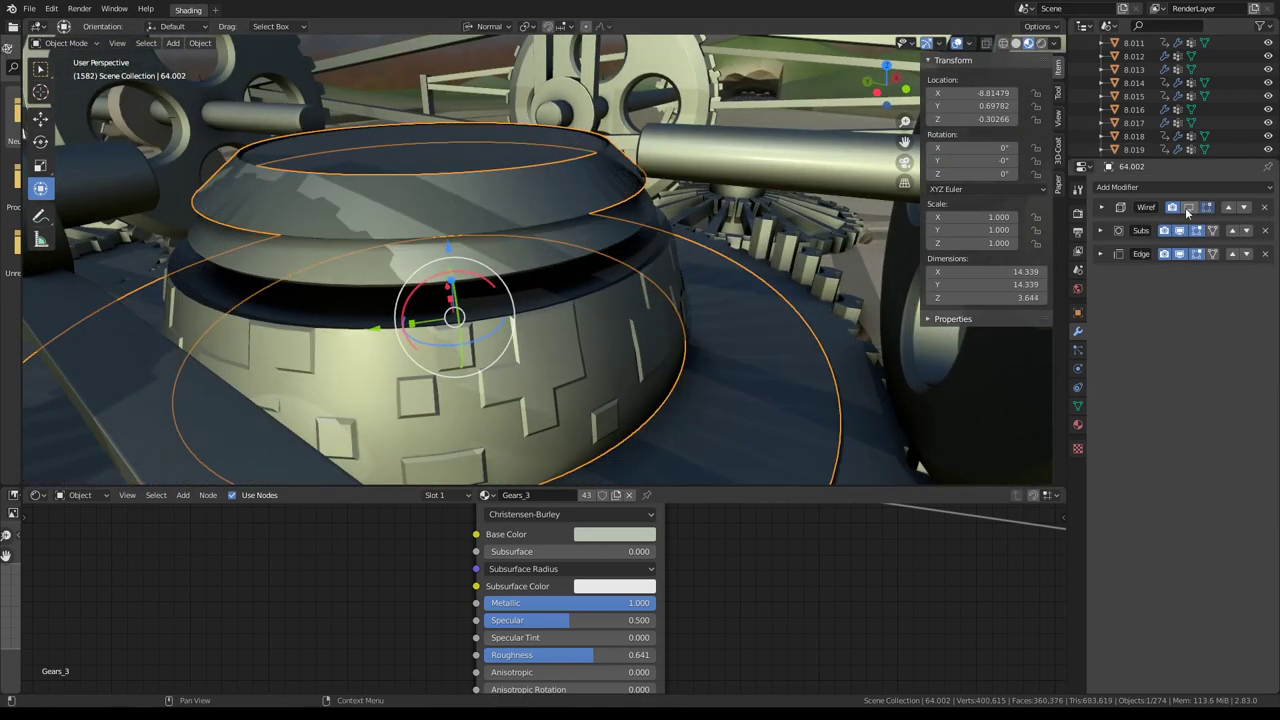
{"action": "left_click", "coordinate": [1188, 208]}
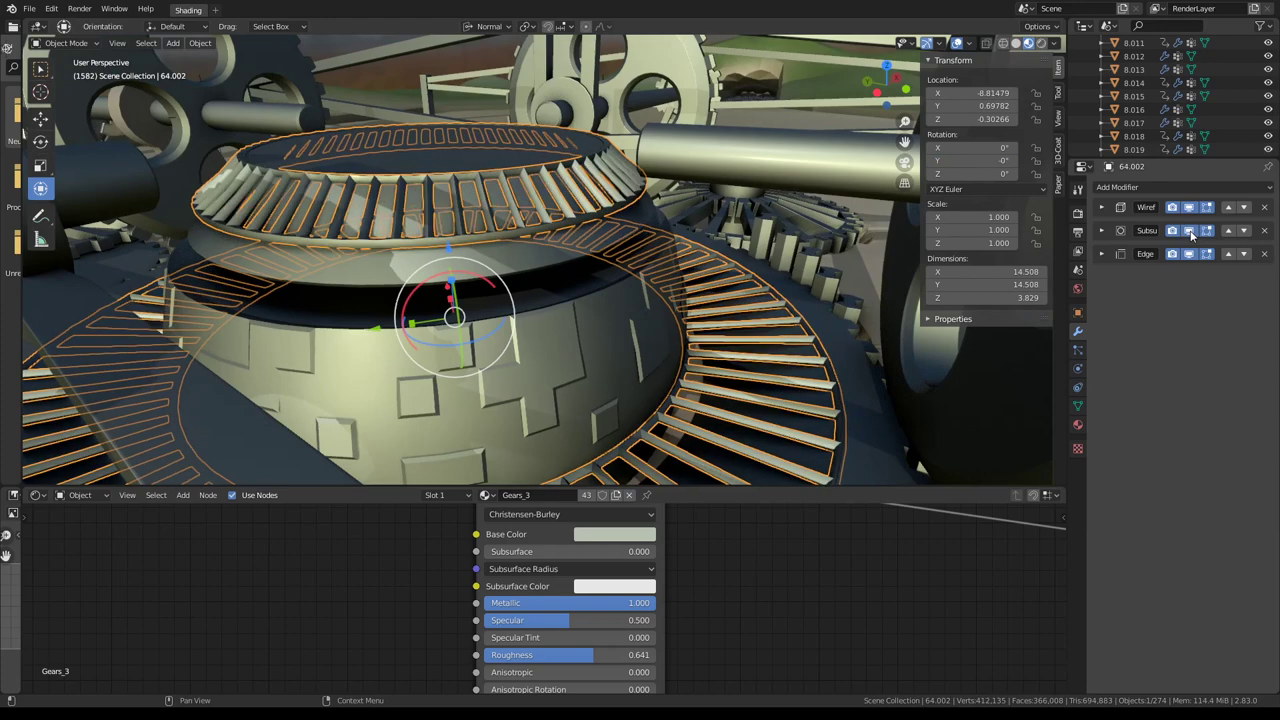
{"action": "left_click", "coordinate": [1102, 231]}
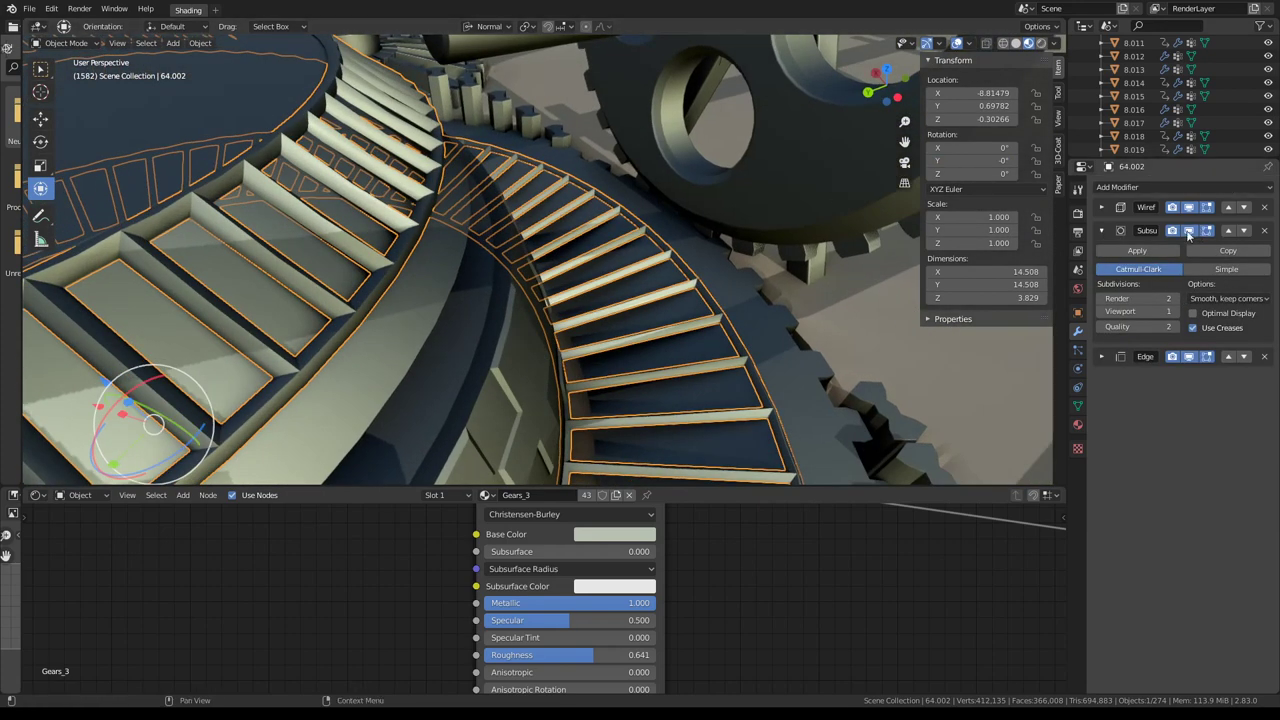
{"action": "left_click", "coordinate": [1102, 232]}
{"action": "left_click", "coordinate": [1188, 231]}
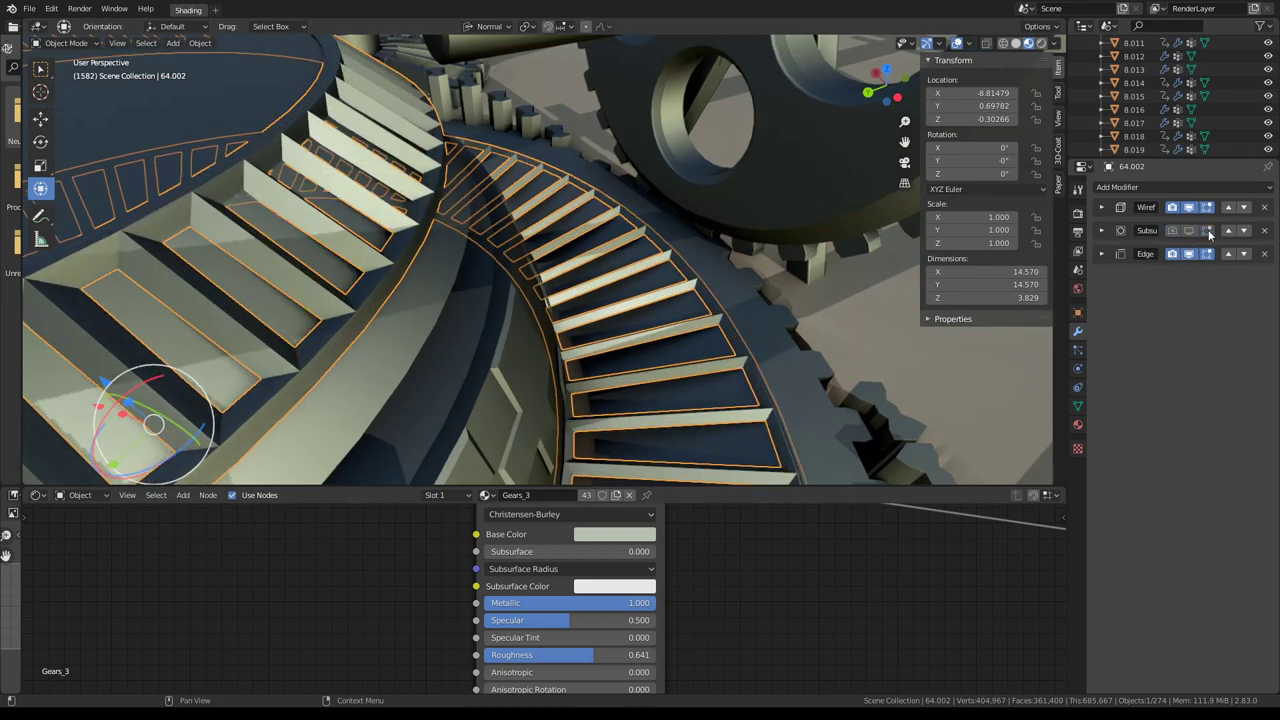
{"action": "left_click", "coordinate": [1207, 254]}
{"action": "mouse_move", "coordinate": [560, 250]}
{"action": "middle_mouse_down"}
{"action": "mouse_move", "coordinate": [460, 228]}
{"action": "mouse_move", "coordinate": [480, 232]}
{"action": "middle_mouse_up"}
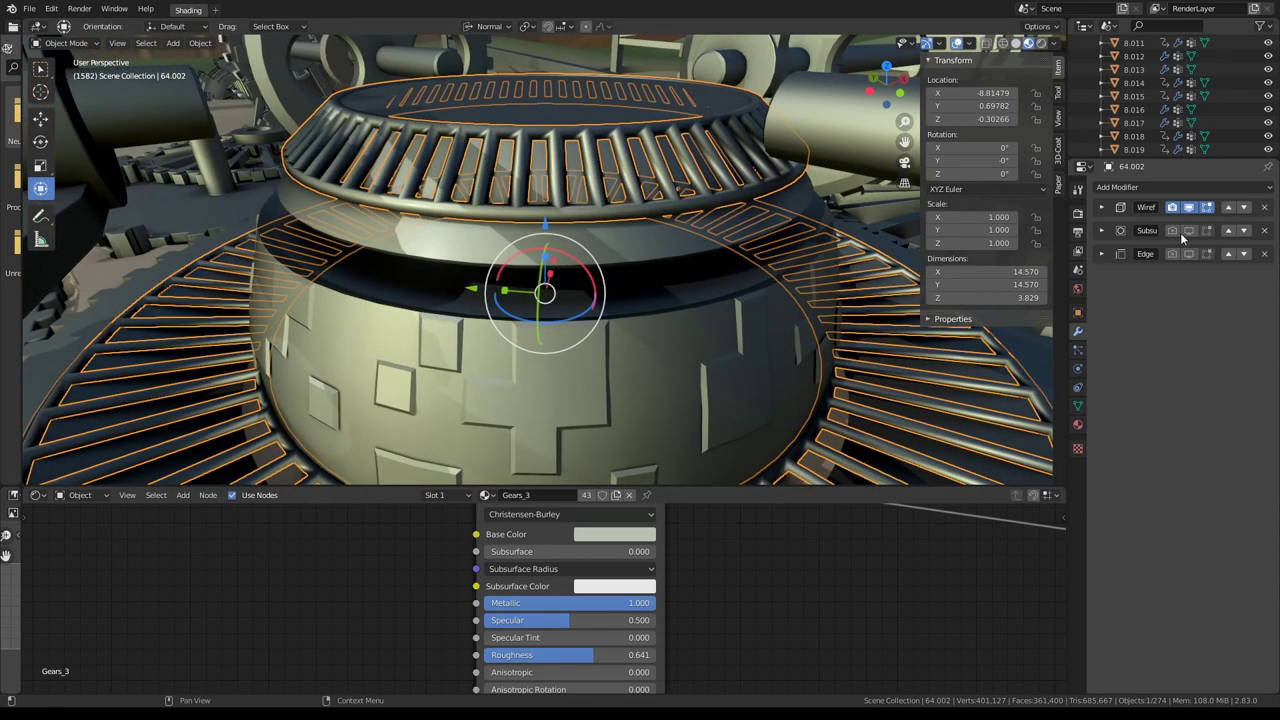
Add a Bevel to ring 64.002: 2 segments, profile 1.00, Angle limit, offset 0.0030.
{"action": "left_click", "coordinate": [1156, 183]}
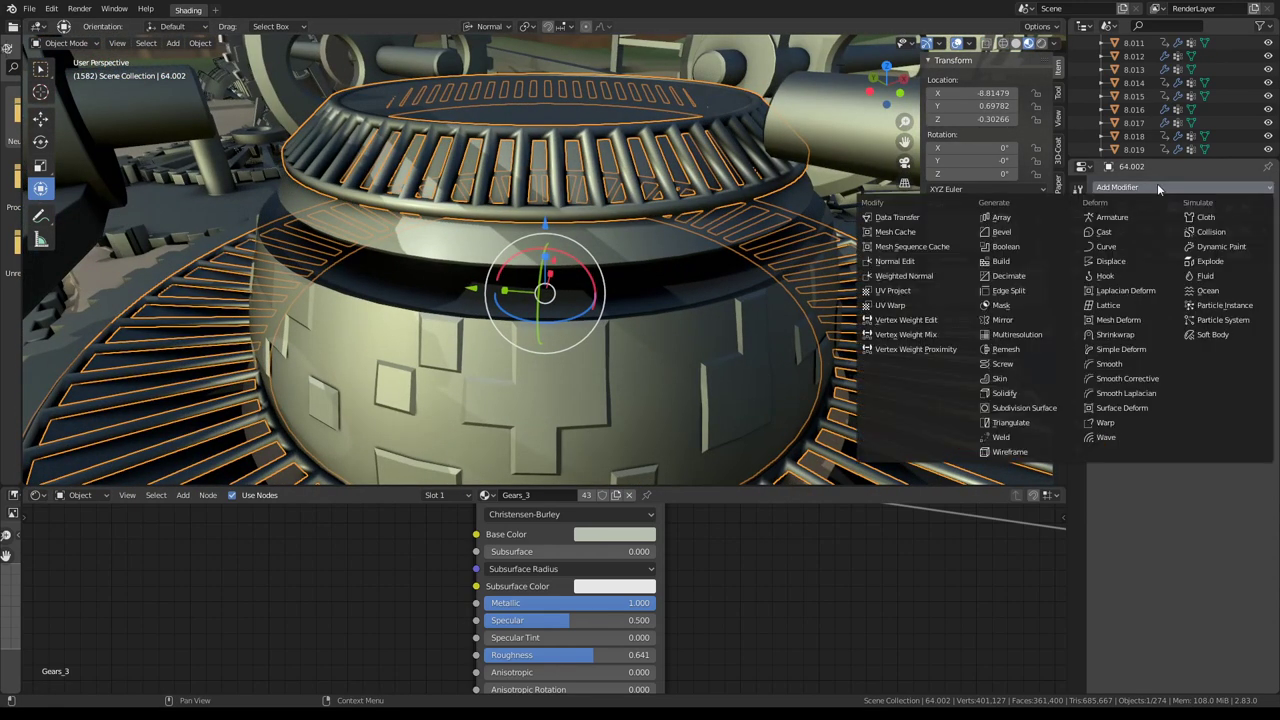
{"action": "left_click", "coordinate": [1001, 232]}
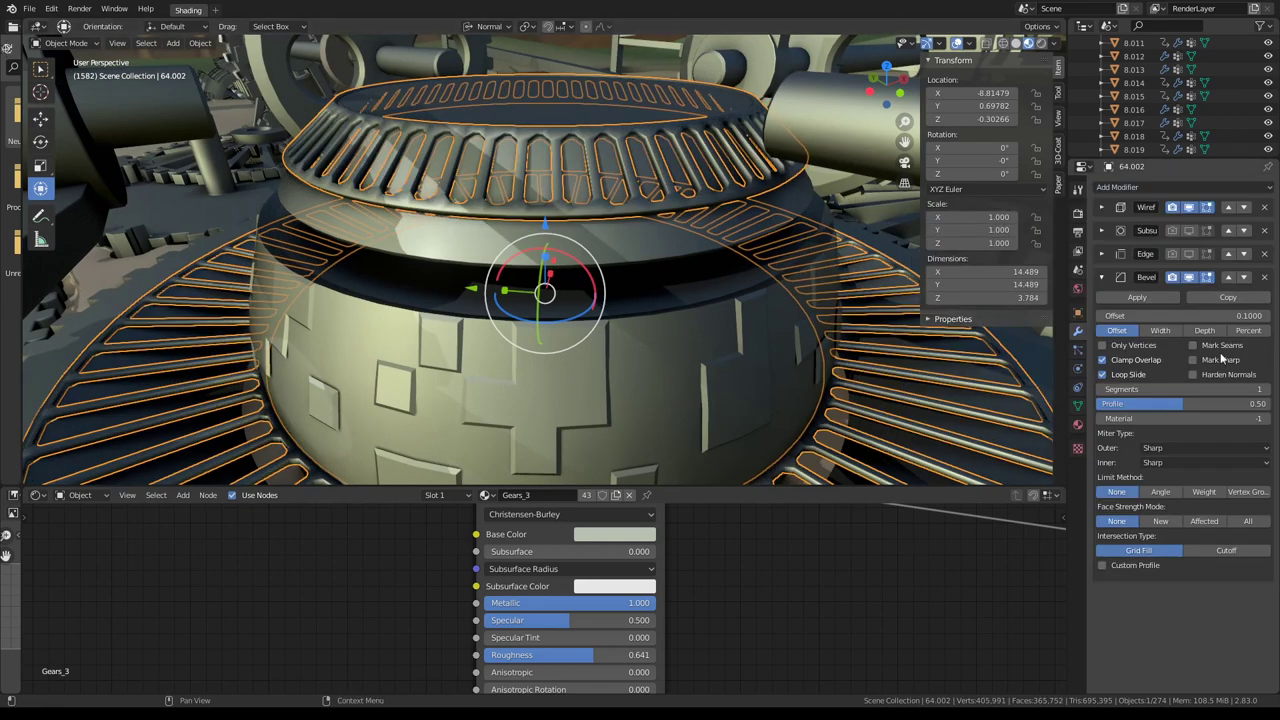
{"action": "left_click", "coordinate": [1263, 389]}
{"action": "left_click_drag", "start_coordinate": [1266, 403], "coordinate": [1272, 420]}
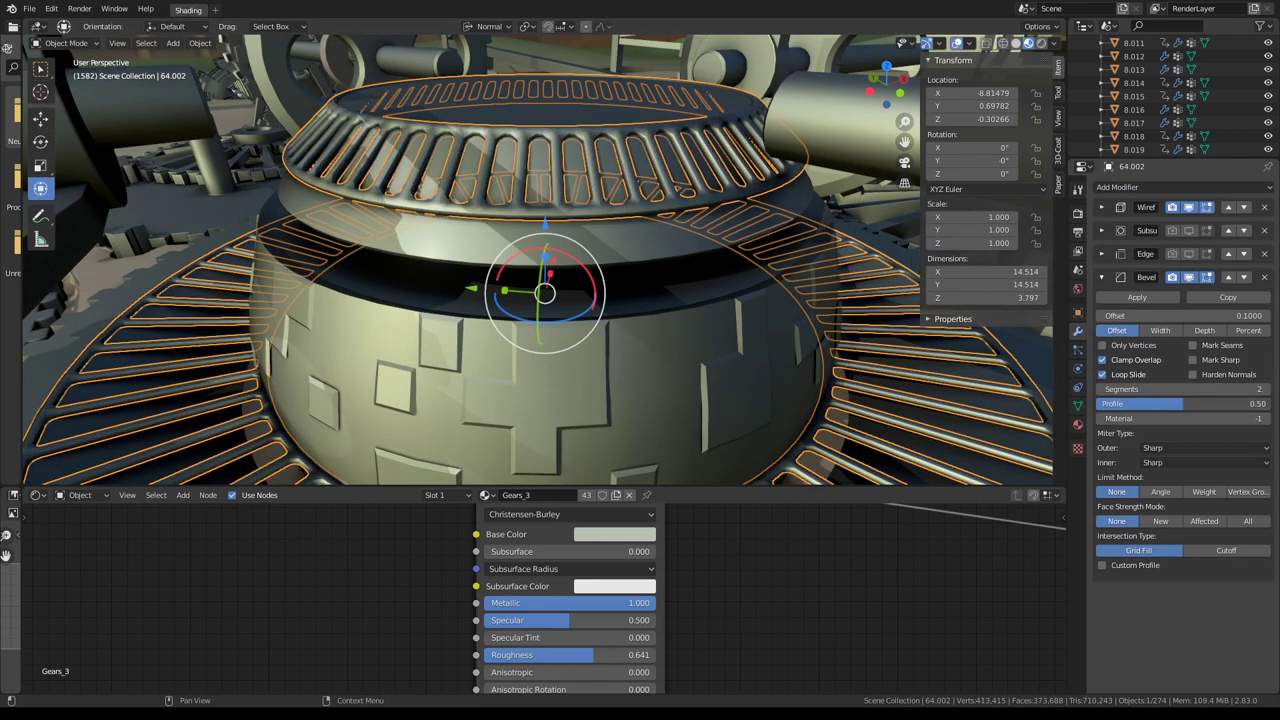
{"action": "left_click", "coordinate": [1161, 494]}
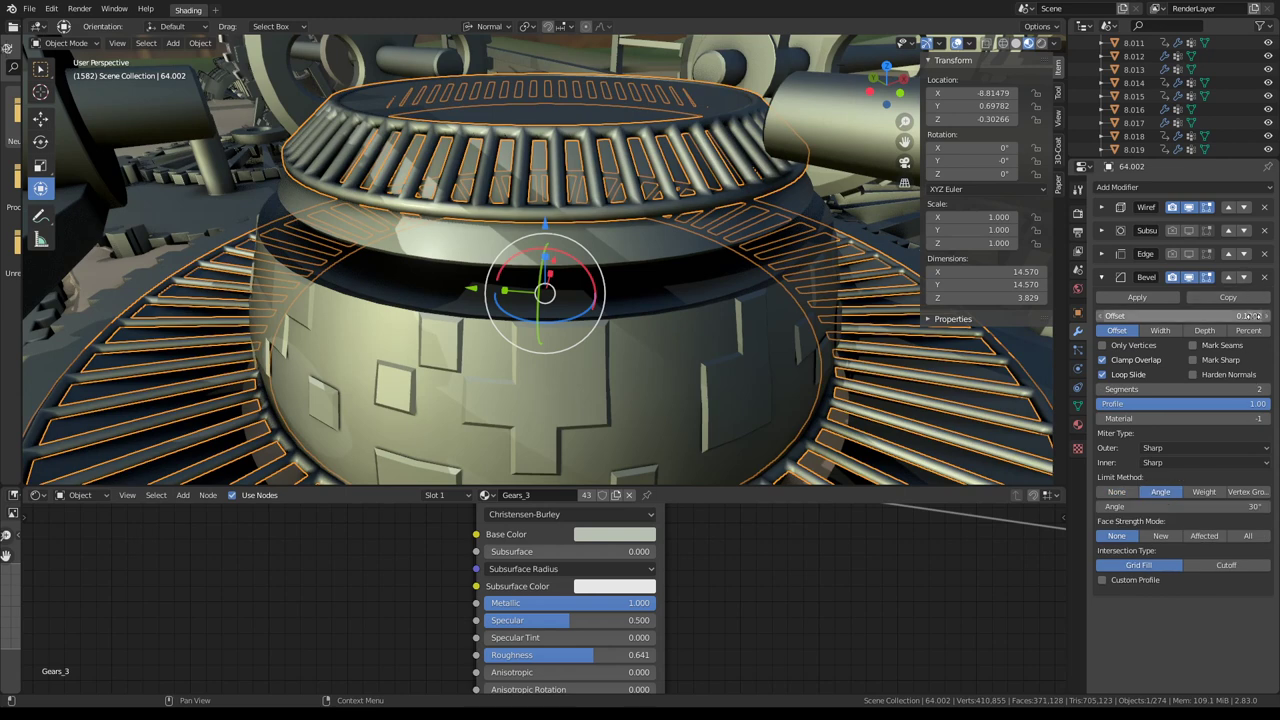
{"action": "mouse_move", "coordinate": [1183, 315]}
{"action": "left_mouse_down"}
{"action": "mouse_move", "coordinate": [1150, 315]}
{"action": "mouse_move", "coordinate": [1165, 315]}
{"action": "left_mouse_up"}
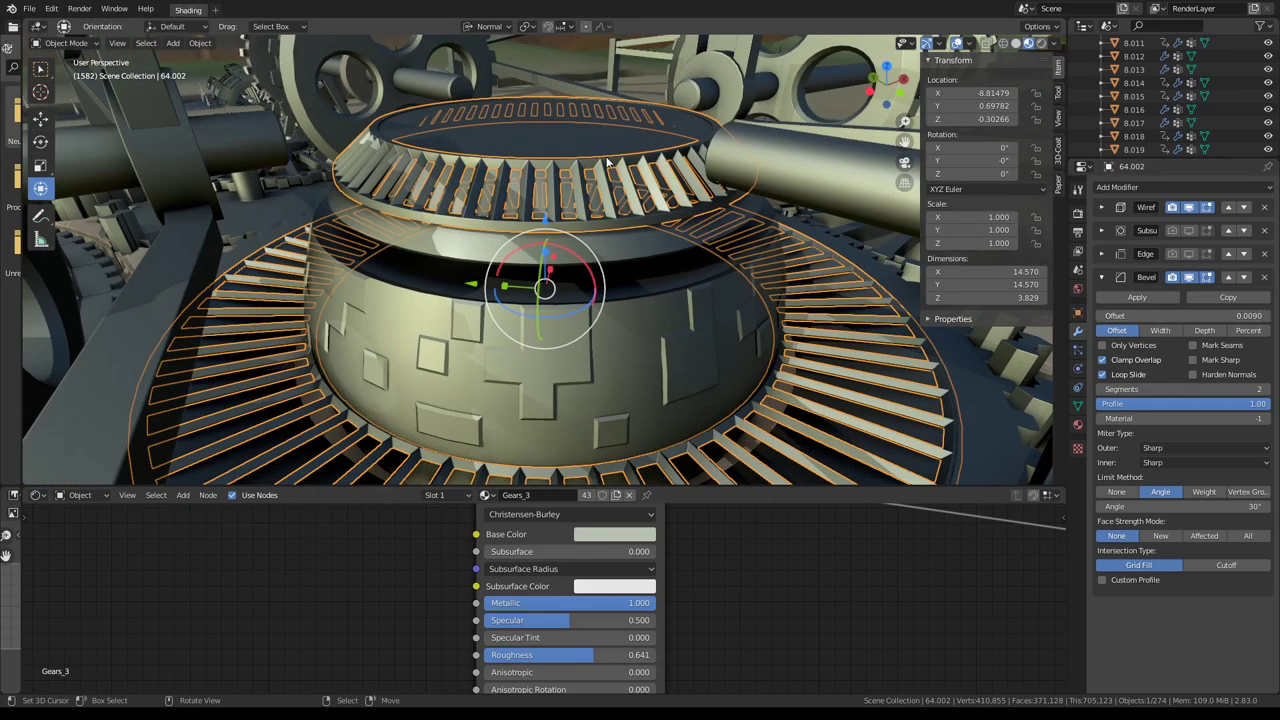
View the gears from a low close-up angle while playing and stopping the animation.
{"action": "mouse_move", "coordinate": [760, 330]}
{"action": "middle_mouse_down"}
{"action": "mouse_move", "coordinate": [810, 139]}
{"action": "mouse_move", "coordinate": [624, 185]}
{"action": "middle_mouse_up"}
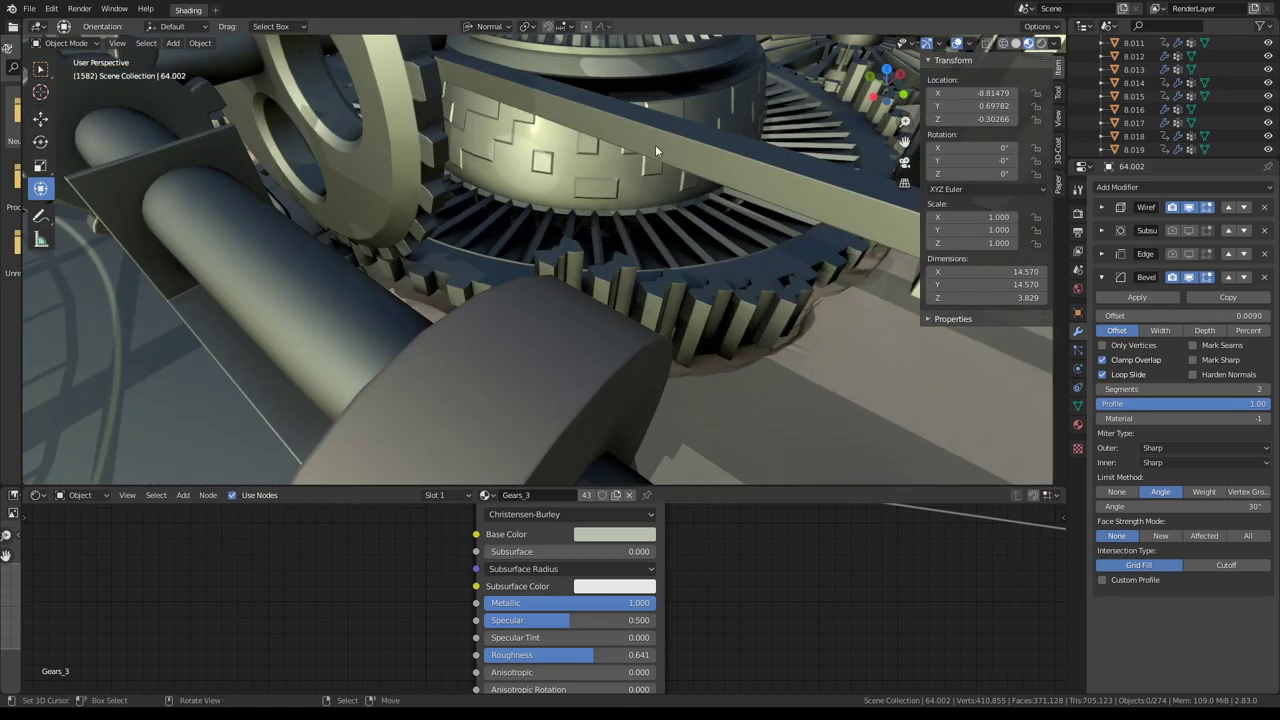
{"action": "key", "text": "space"}
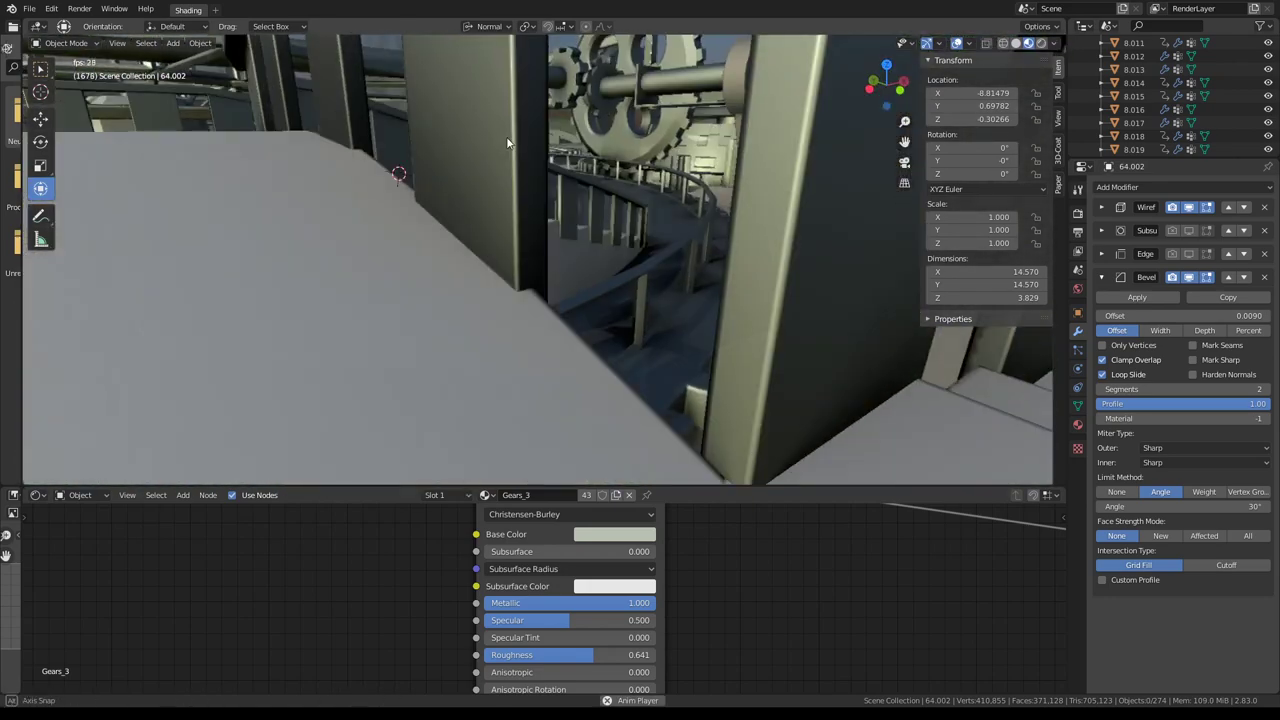
{"action": "key", "text": "space"}
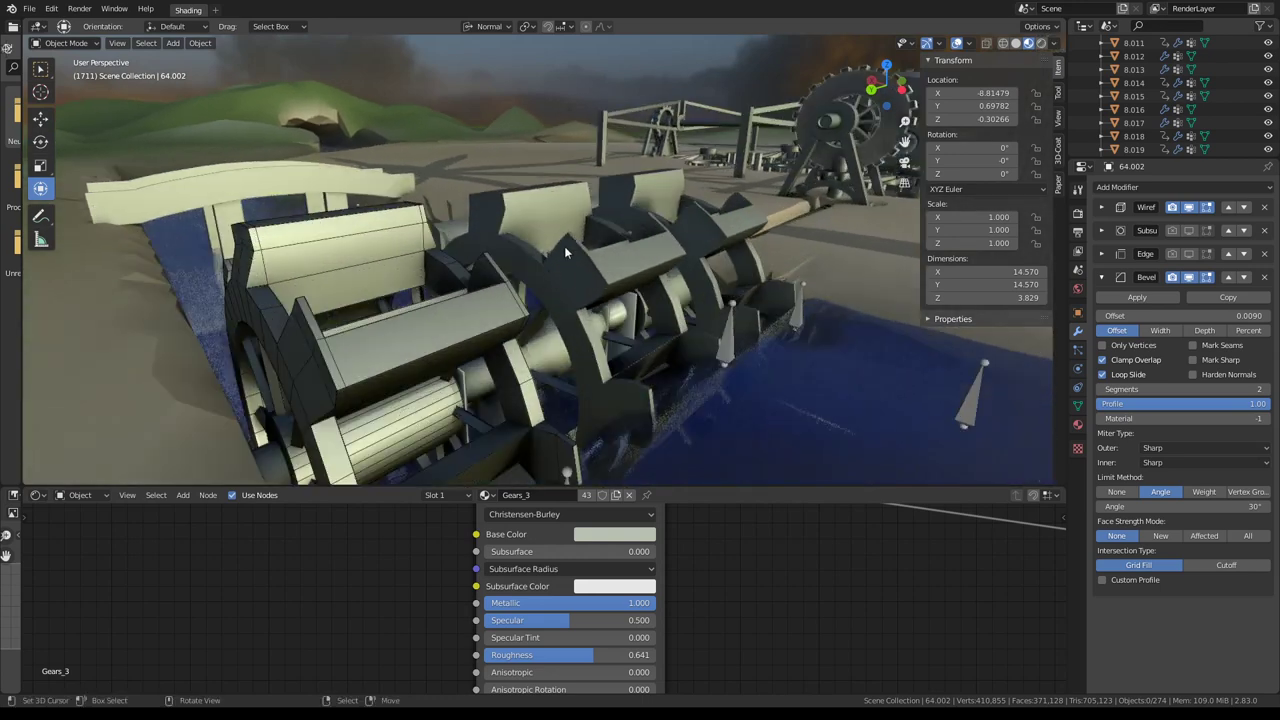
Select paddle-wheel gear 8.039, frame it and isolate it in local view.
{"action": "left_click", "coordinate": [570, 246]}
{"action": "left_click", "coordinate": [501, 295]}
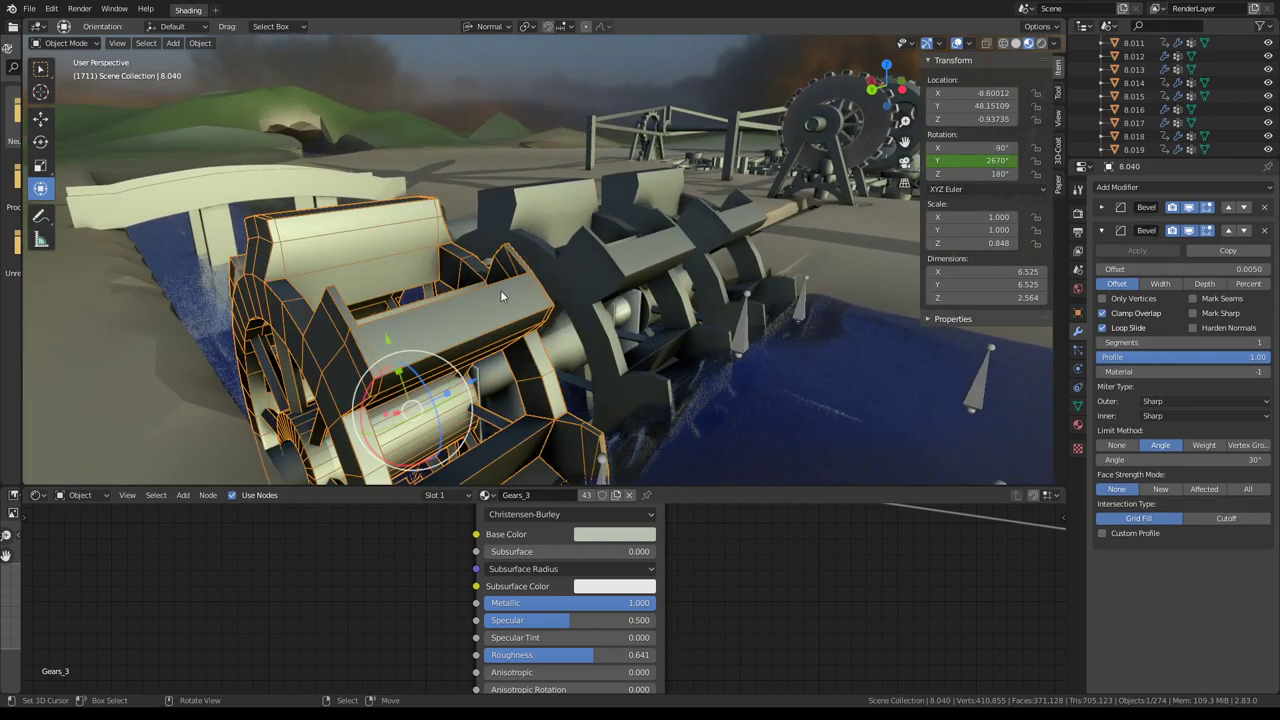
{"action": "key", "text": "KP_Decimal"}
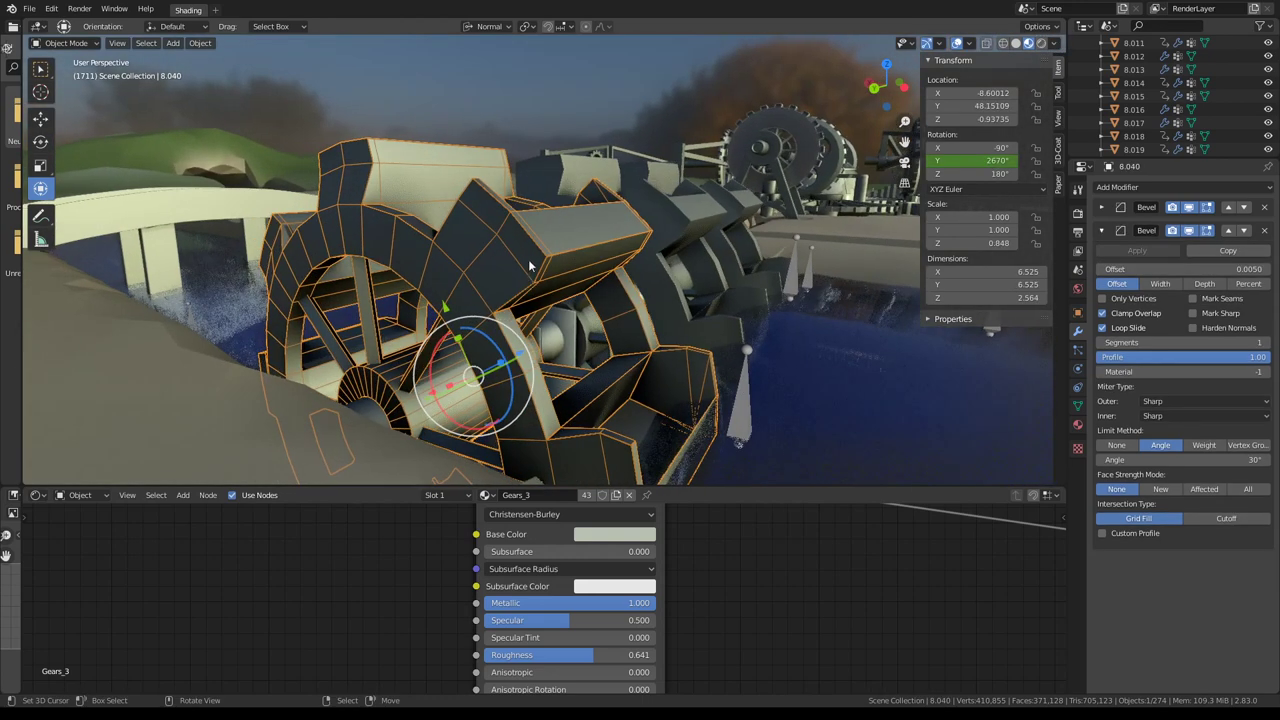
{"action": "left_click", "coordinate": [528, 254]}
{"action": "key", "text": "KP_Decimal"}
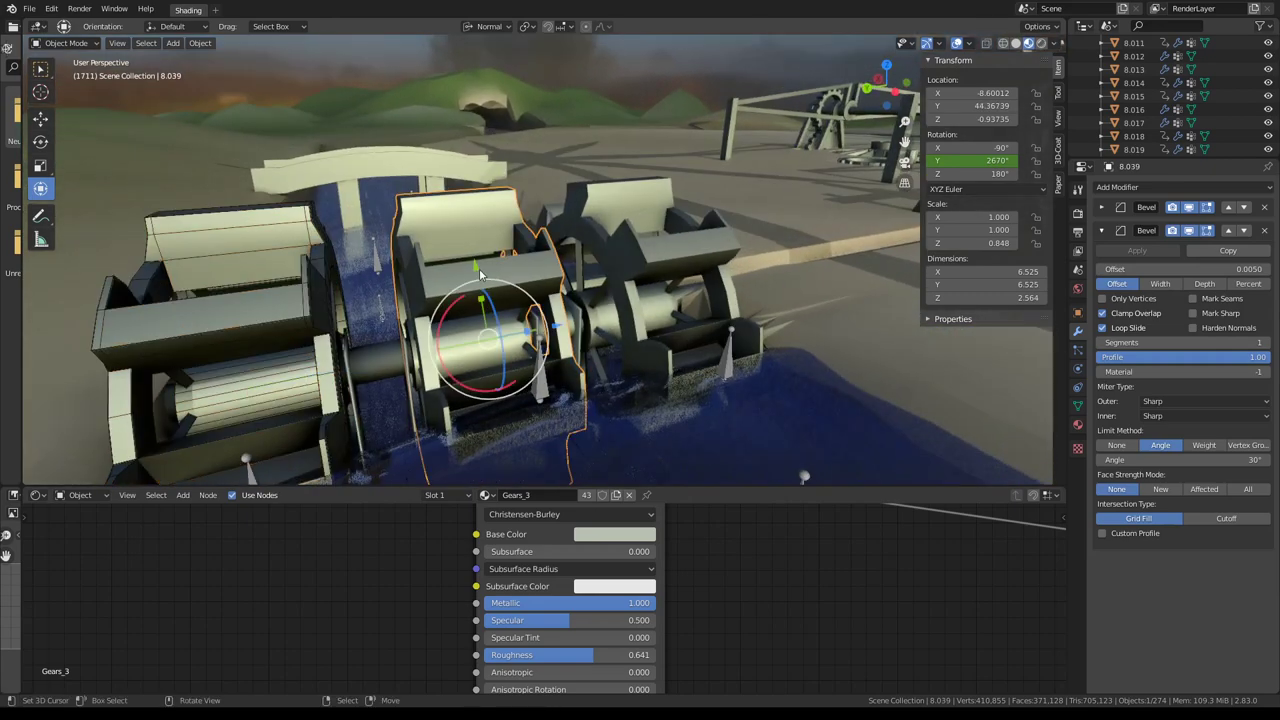
{"action": "mouse_move", "coordinate": [479, 268]}
{"action": "middle_mouse_down"}
{"action": "mouse_move", "coordinate": [771, 247]}
{"action": "mouse_move", "coordinate": [803, 207]}
{"action": "mouse_move", "coordinate": [752, 200]}
{"action": "mouse_move", "coordinate": [533, 285]}
{"action": "mouse_move", "coordinate": [576, 259]}
{"action": "mouse_move", "coordinate": [606, 270]}
{"action": "mouse_move", "coordinate": [600, 280]}
{"action": "middle_mouse_up"}
{"action": "key", "text": "KP_Divide"}
Delete the duplicate second Bevel modifier and return to the full scene.
{"action": "scroll", "coordinate": [533, 285], "scroll_direction": "up", "scroll_amount": 5}
{"action": "scroll", "coordinate": [606, 267], "scroll_direction": "up", "scroll_amount": 3}
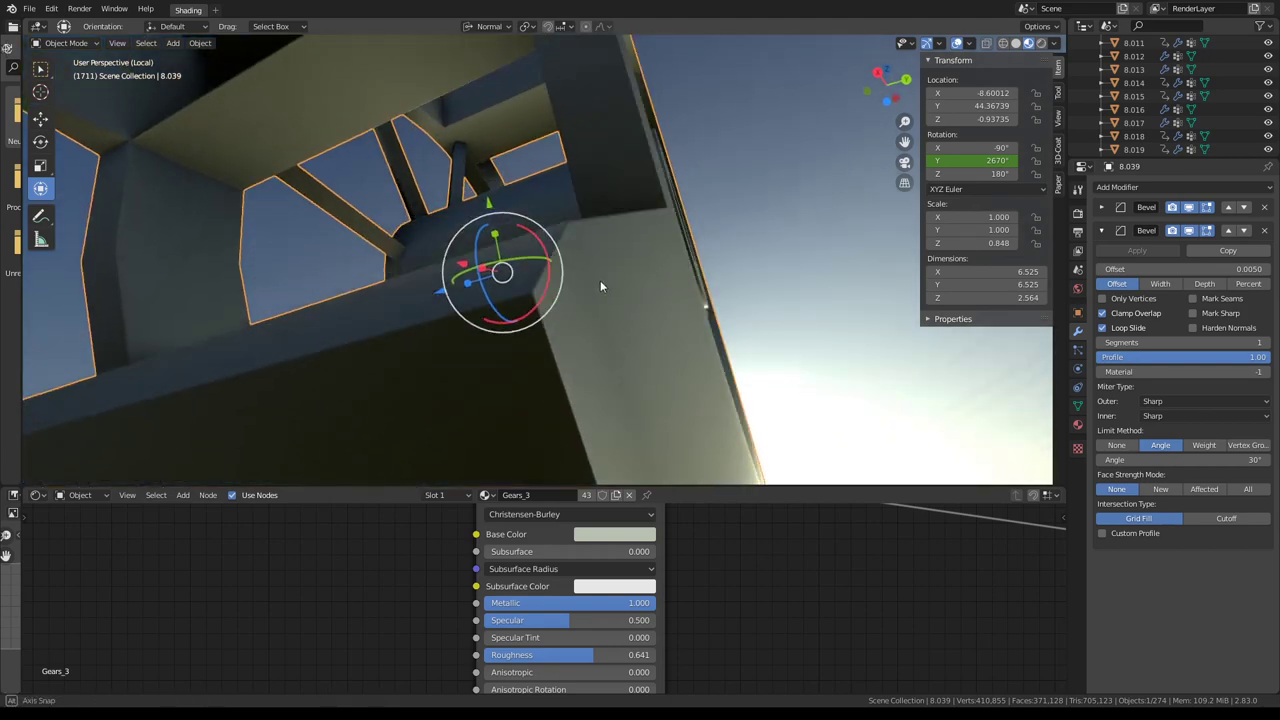
{"action": "left_click", "coordinate": [1188, 208]}
{"action": "left_click", "coordinate": [1188, 208]}
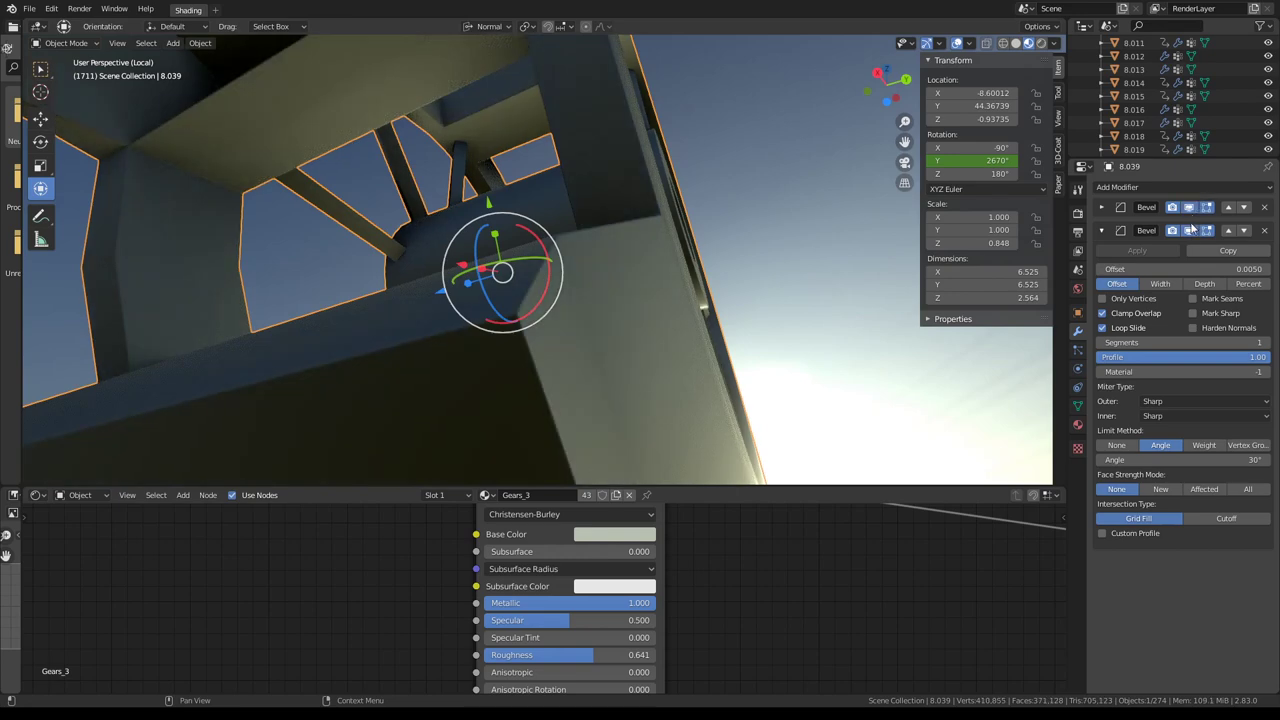
{"action": "left_click", "coordinate": [1265, 231]}
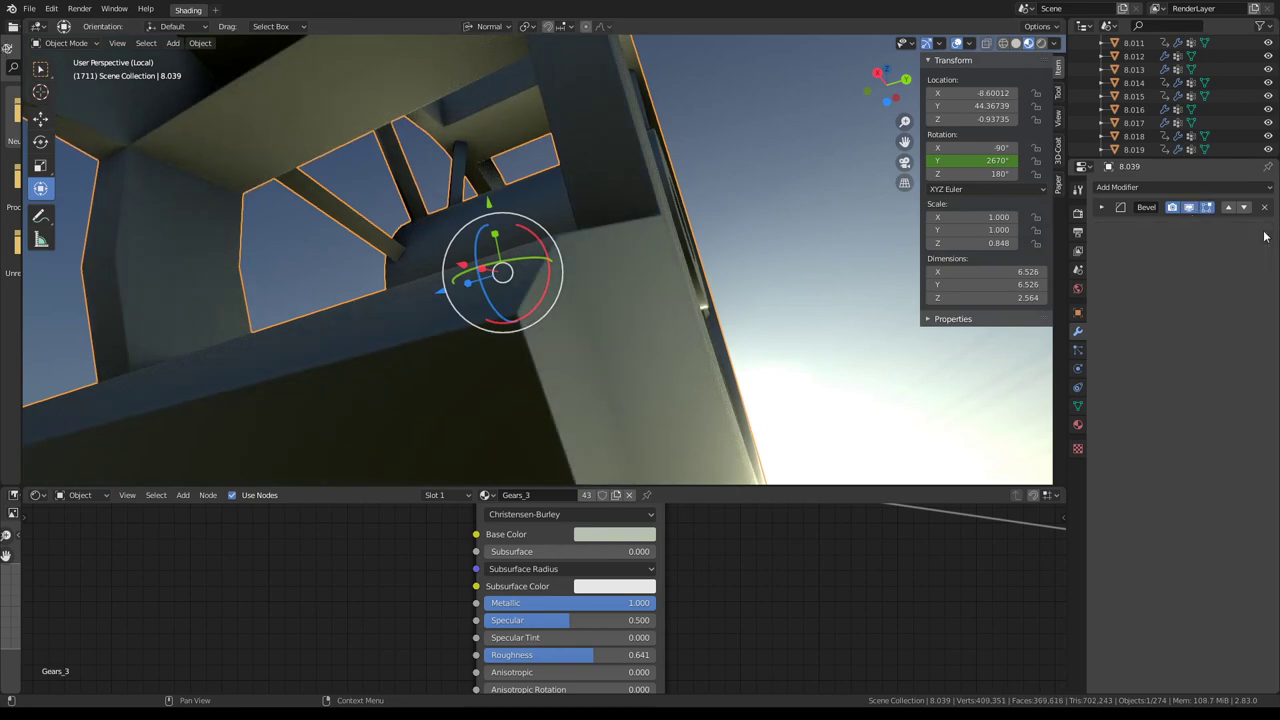
{"action": "middle_click_drag", "start_coordinate": [570, 250], "coordinate": [640, 235]}
{"action": "scroll", "coordinate": [668, 228], "scroll_direction": "down", "scroll_amount": 3}
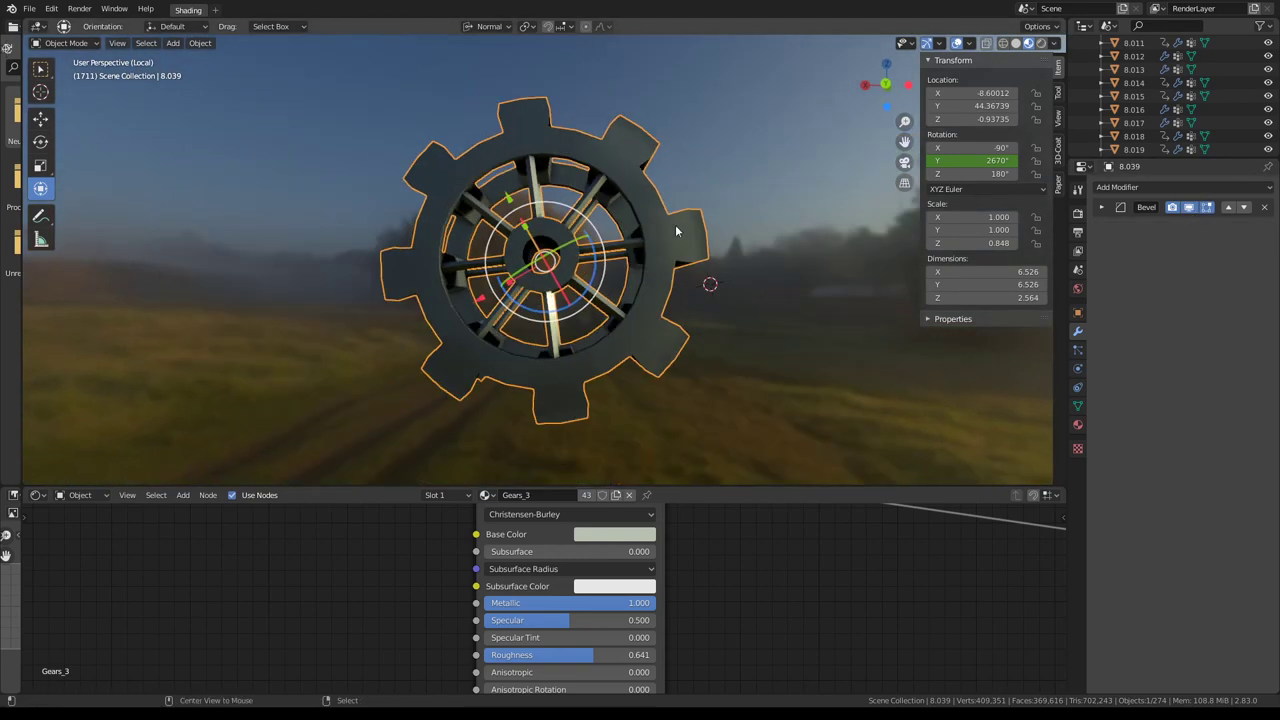
{"action": "key", "text": "KP_Divide"}
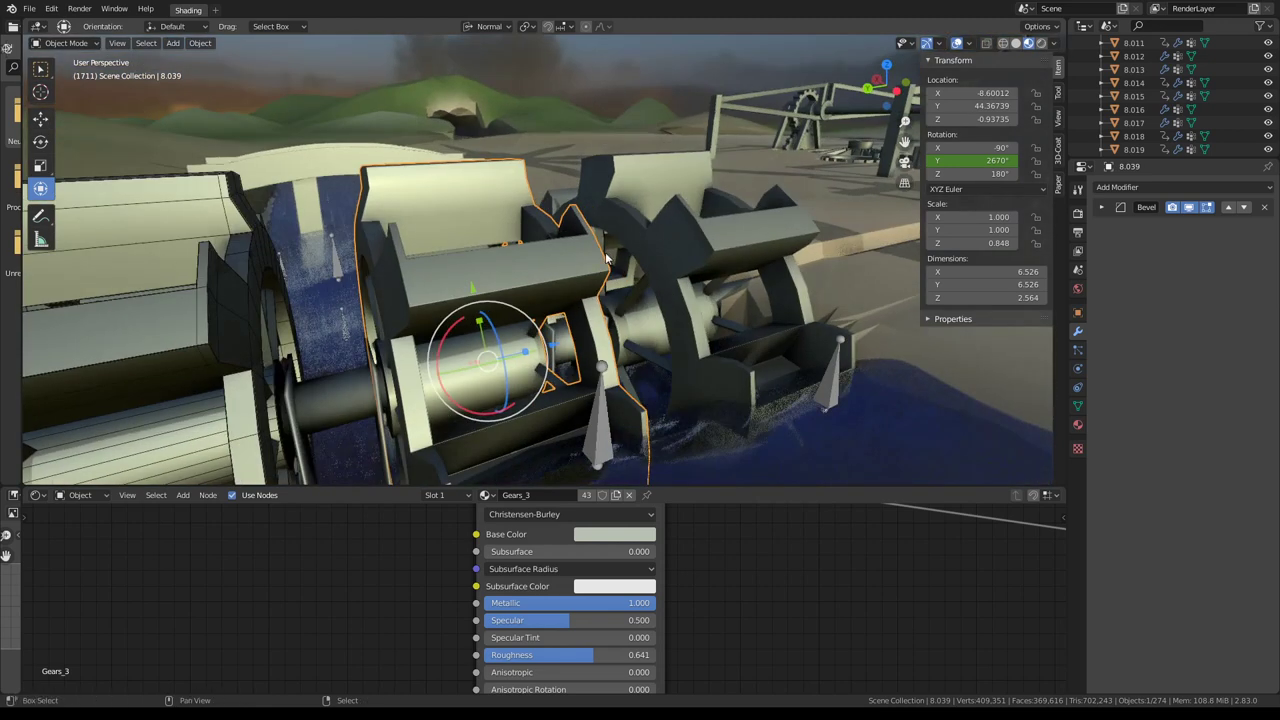
{"action": "right_click", "coordinate": [605, 258]}
{"action": "left_click", "coordinate": [478, 173]}
{"action": "left_click", "coordinate": [488, 177]}
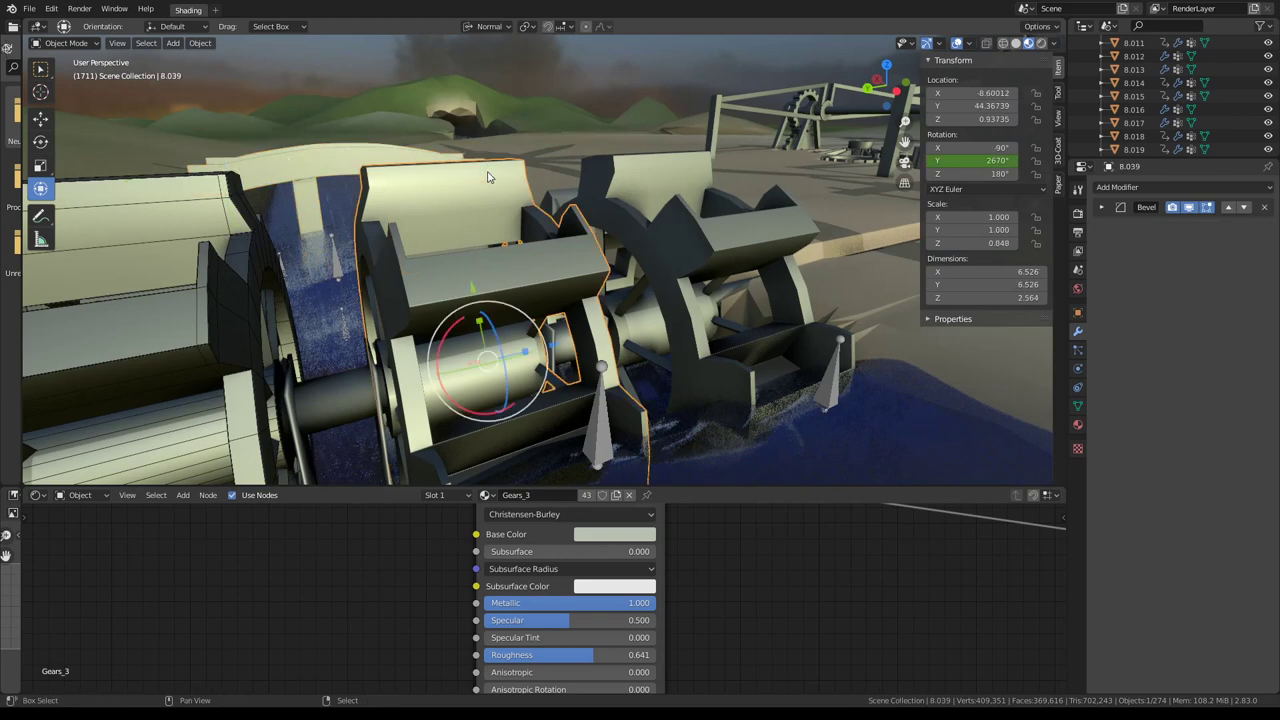
{"action": "key", "text": "shift+l"}
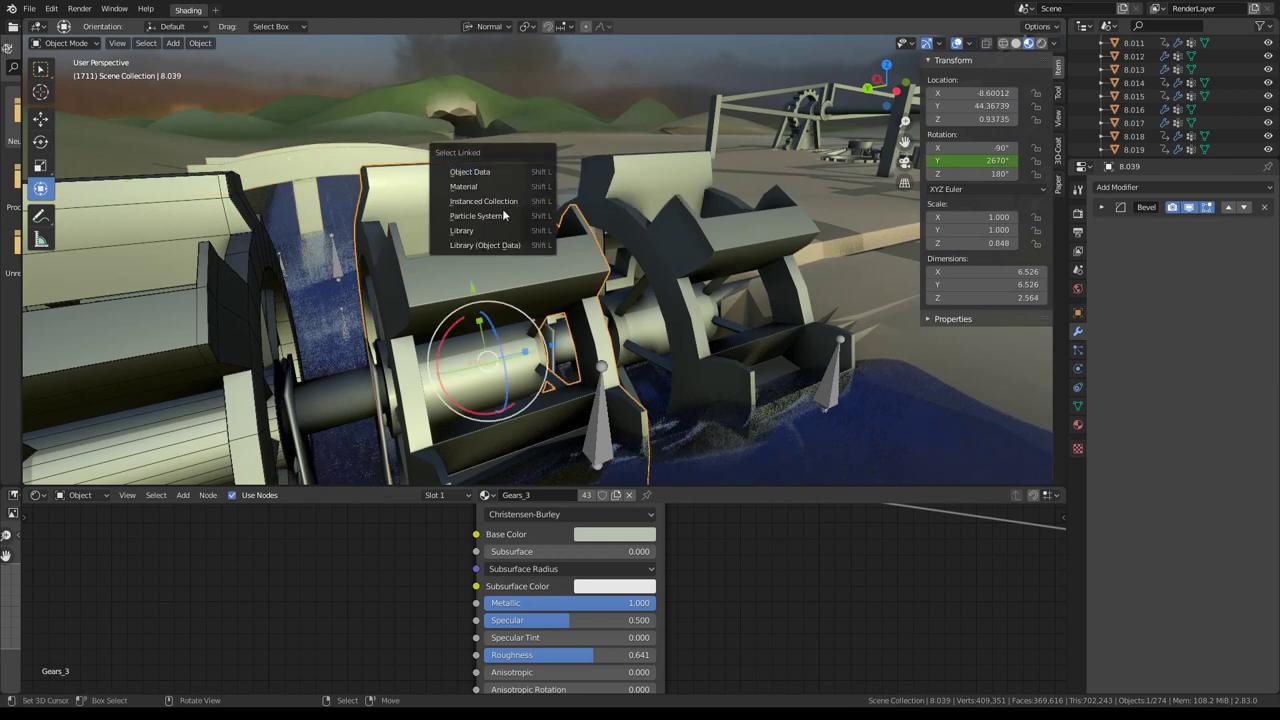
{"action": "left_click", "coordinate": [499, 172]}
{"action": "mouse_move", "coordinate": [503, 177]}
{"action": "middle_mouse_down", "text": "shift"}
{"action": "mouse_move", "coordinate": [523, 163]}
{"action": "mouse_move", "coordinate": [522, 137]}
{"action": "middle_mouse_up", "text": "shift"}
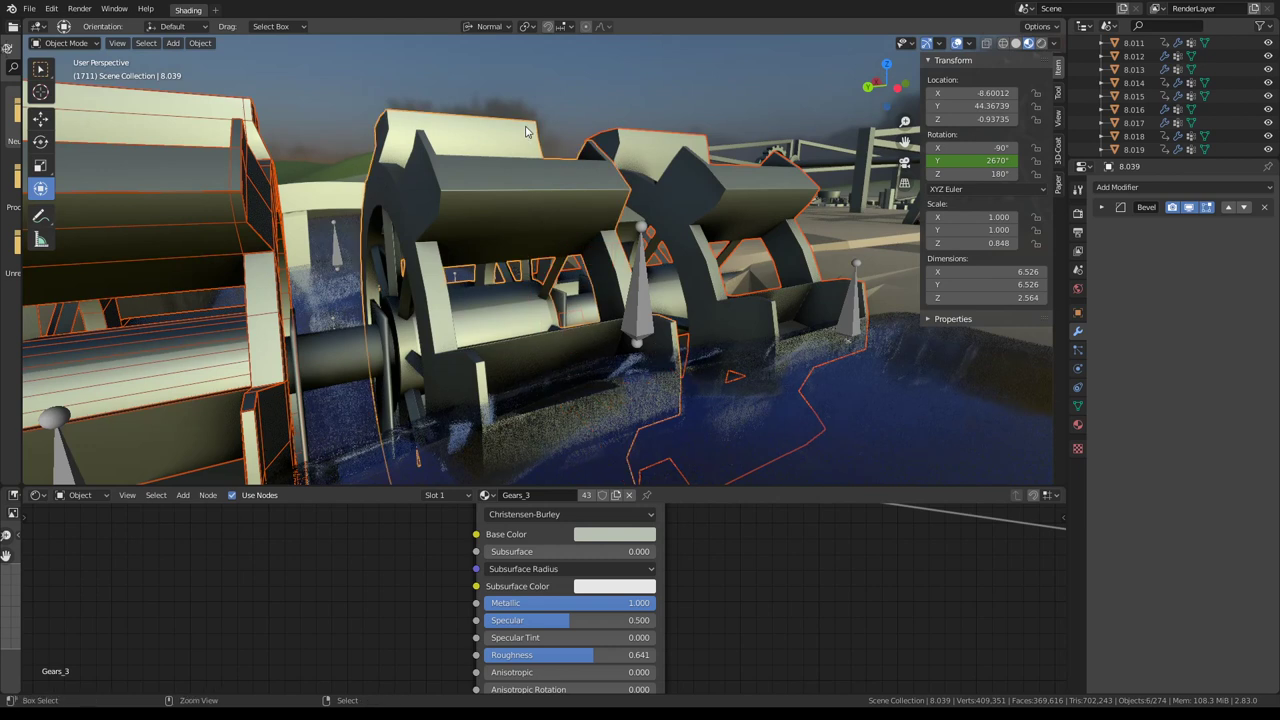
{"action": "key", "text": "ctrl+l"}
{"action": "left_click", "coordinate": [526, 131]}
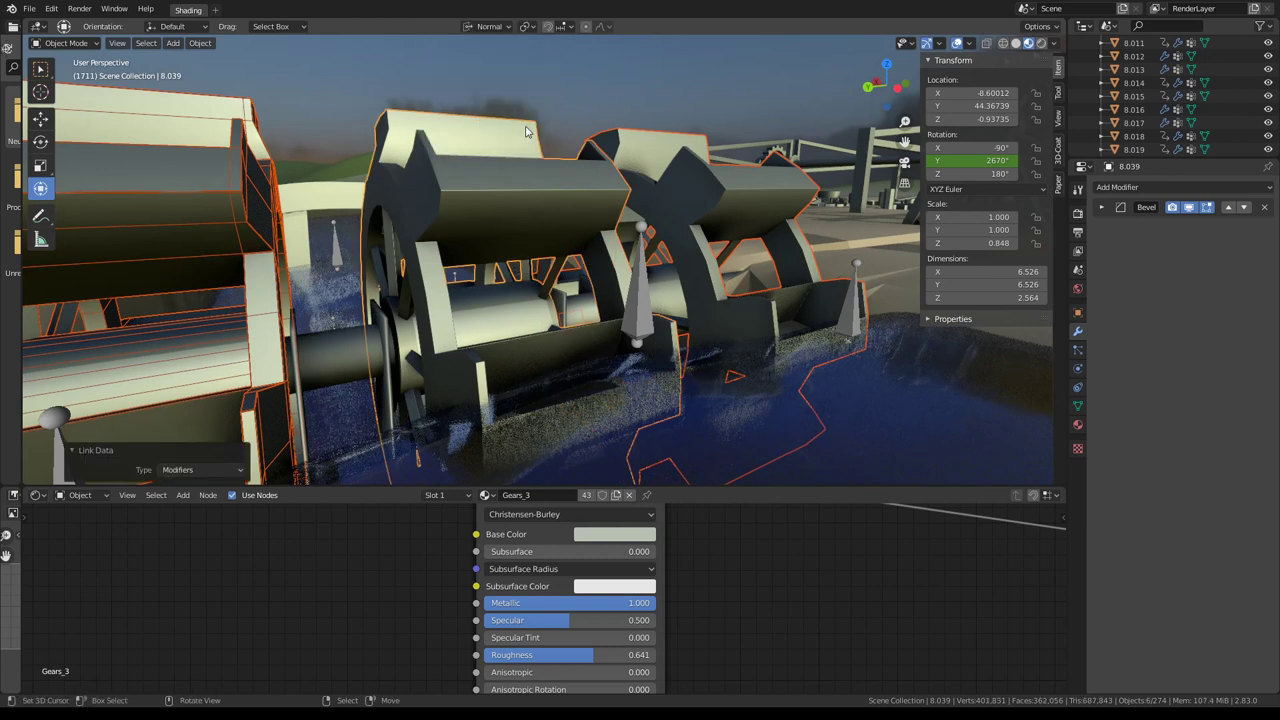
{"action": "left_click", "coordinate": [515, 162]}
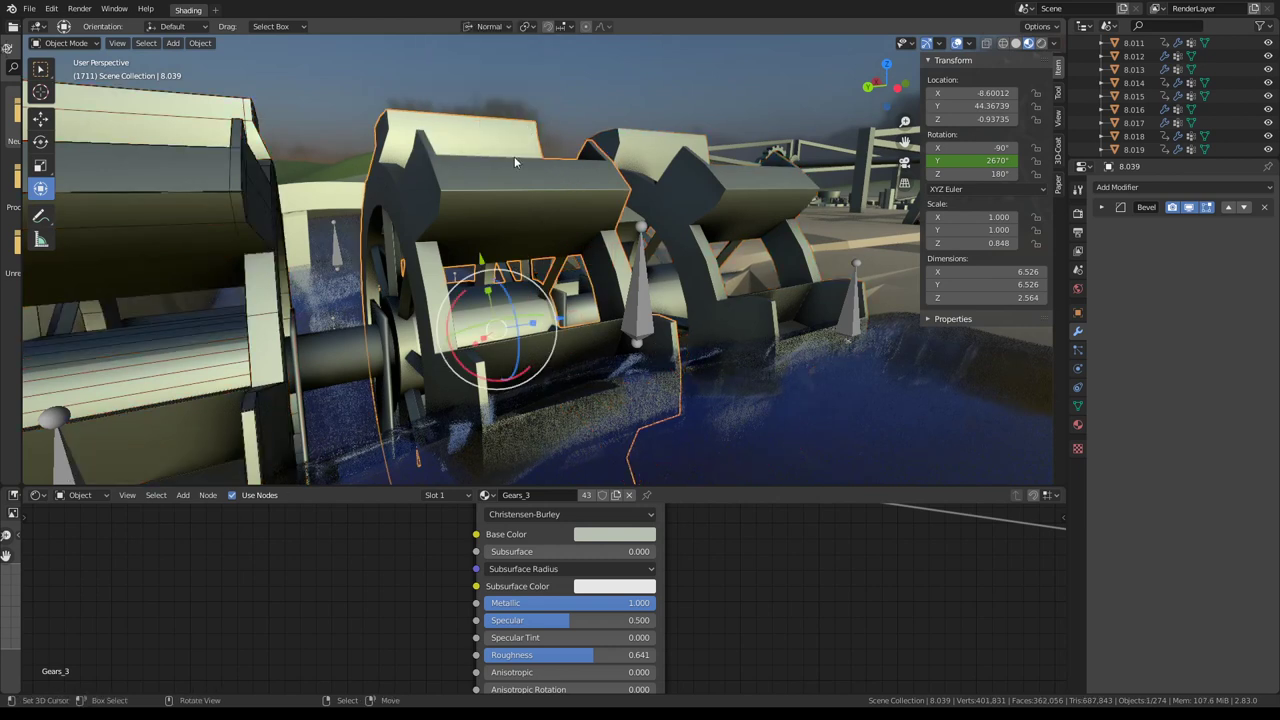
{"action": "left_click", "coordinate": [616, 496]}
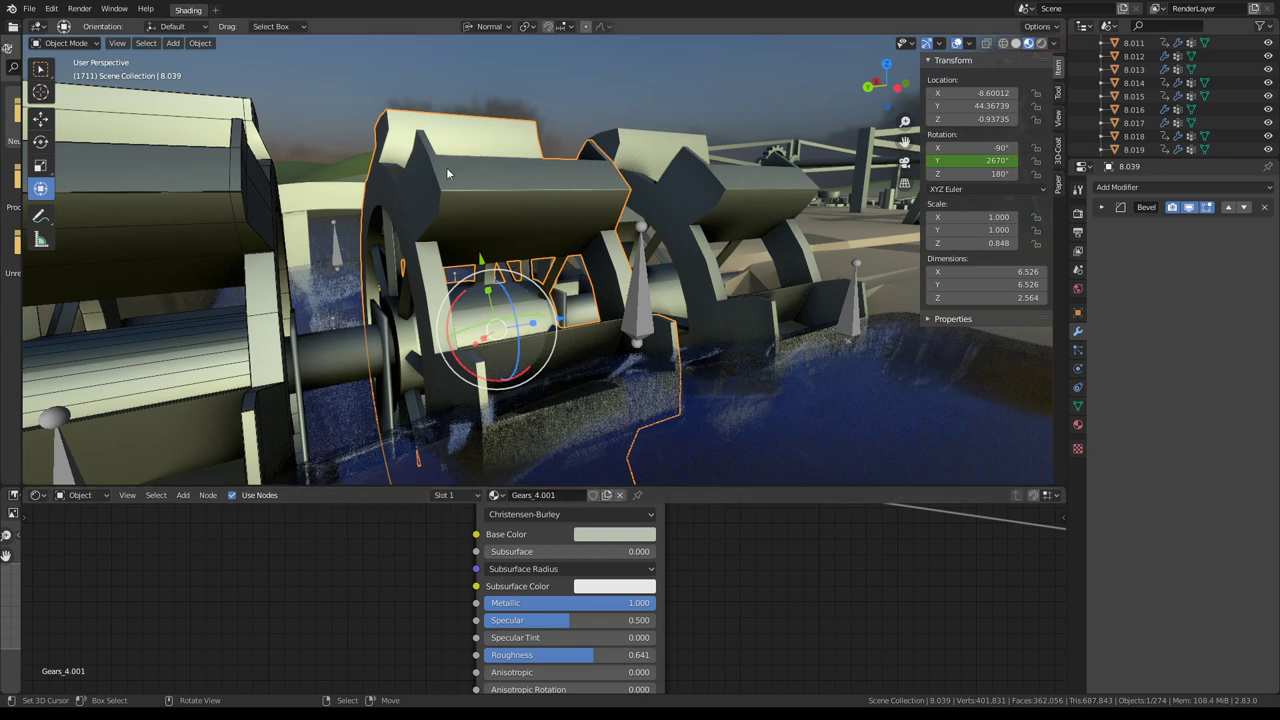
{"action": "middle_click_drag", "start_coordinate": [446, 167], "coordinate": [554, 191]}
{"action": "scroll", "coordinate": [555, 195], "scroll_direction": "up", "scroll_amount": 3}
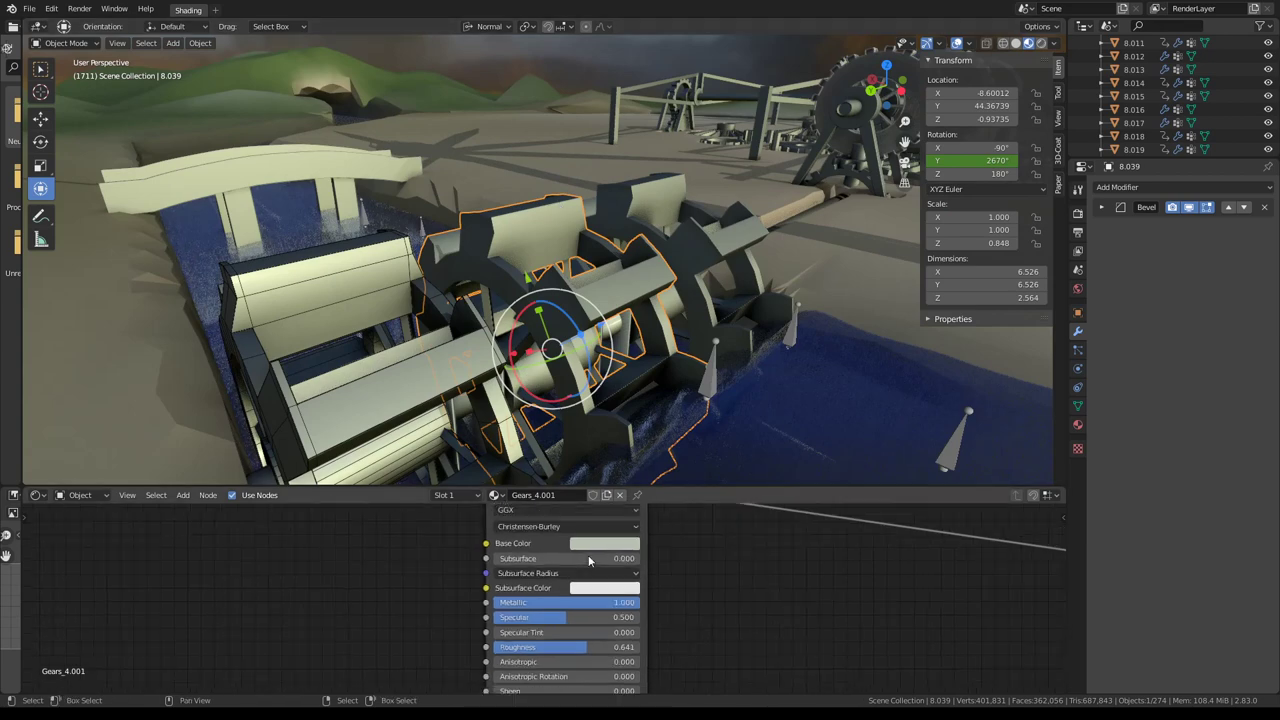
{"action": "scroll", "coordinate": [590, 603], "scroll_direction": "down", "scroll_amount": 4}
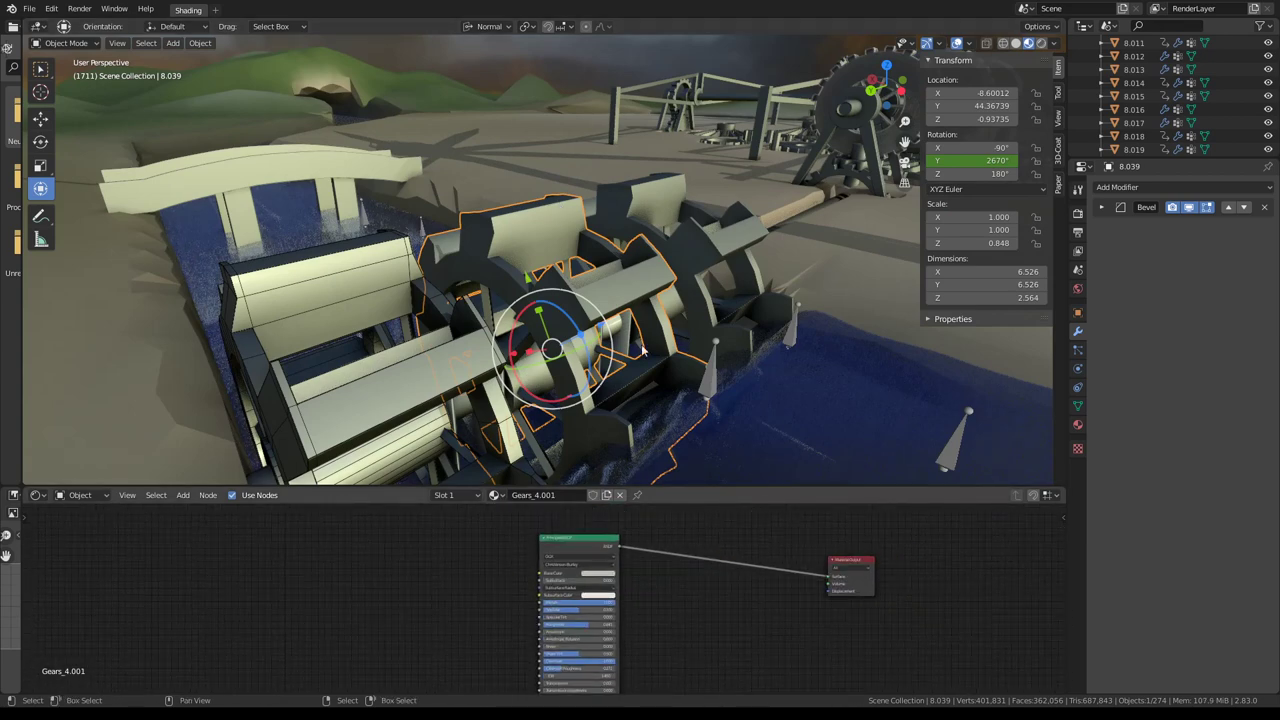
{"action": "mouse_move", "coordinate": [643, 349]}
{"action": "middle_mouse_down"}
{"action": "mouse_move", "coordinate": [600, 330]}
{"action": "mouse_move", "coordinate": [609, 318]}
{"action": "middle_mouse_up"}
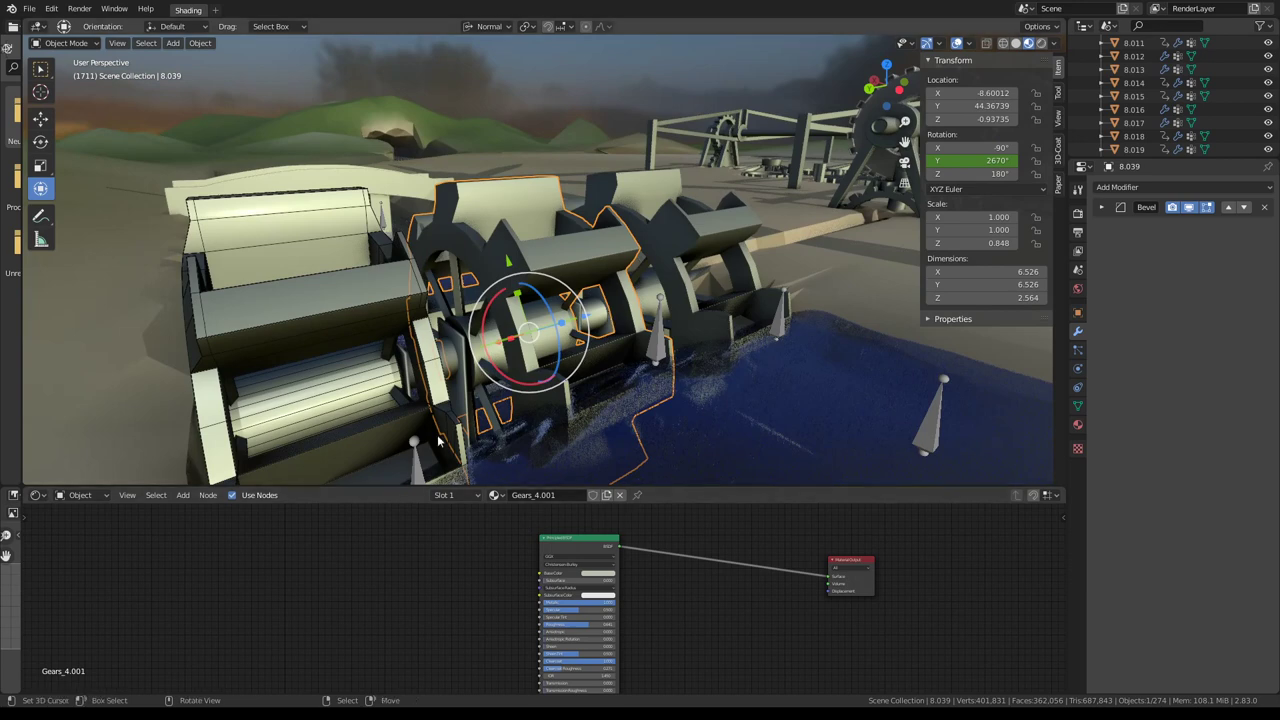
Isolate the paddle-wheel gear in local view and select its whole mesh in Edit Mode.
{"action": "key", "text": "KP_Divide"}
{"action": "key", "text": "Tab"}
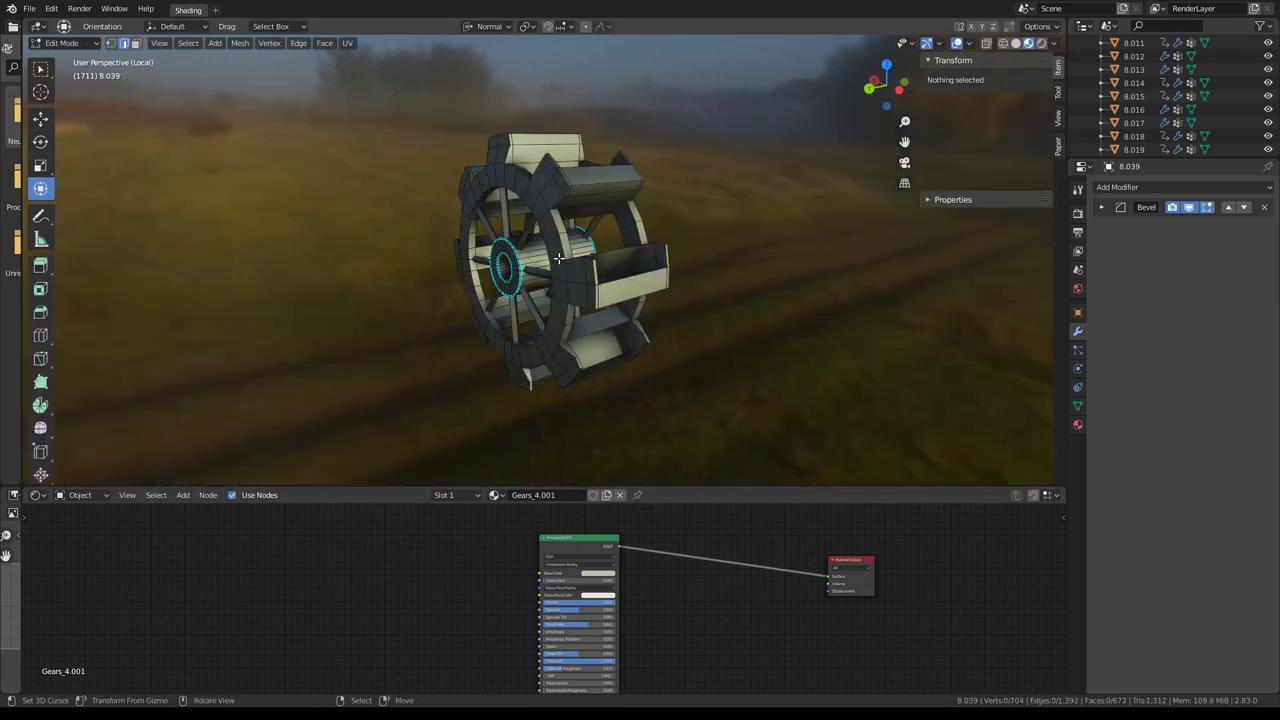
{"action": "left_click", "coordinate": [595, 177]}
{"action": "key", "text": "ctrl+l"}
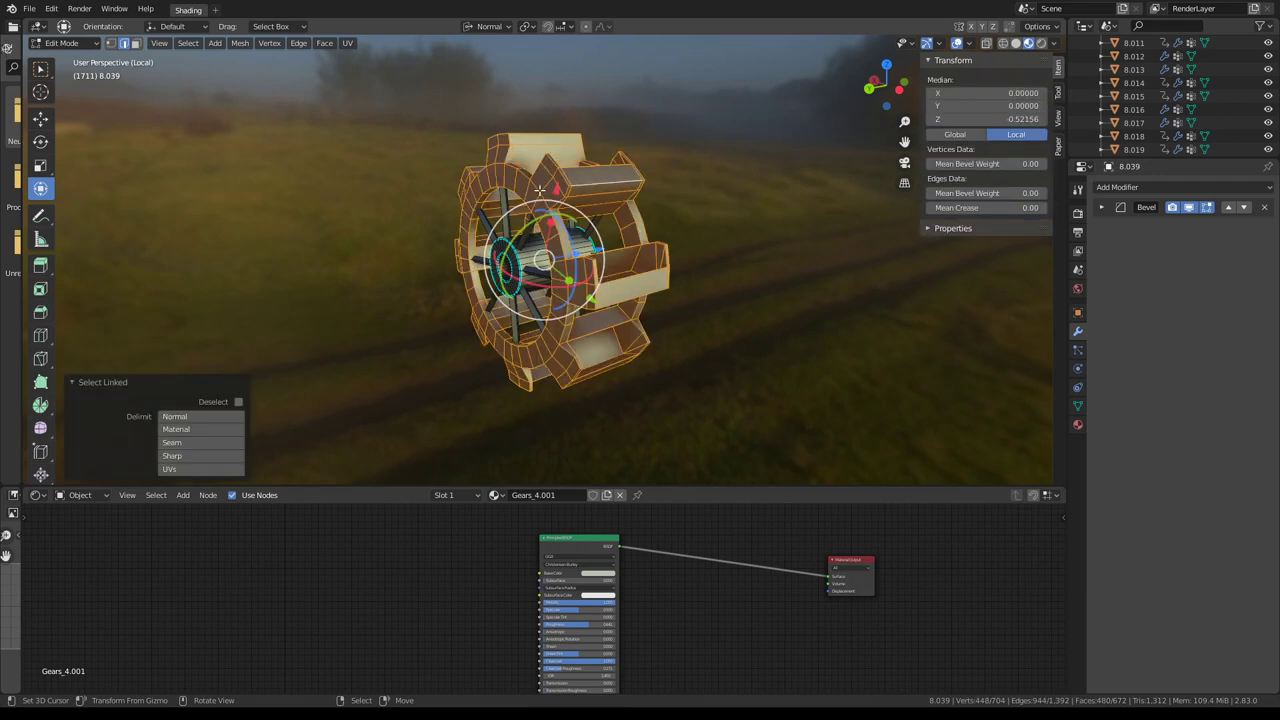
{"action": "middle_click_drag", "start_coordinate": [595, 177], "coordinate": [601, 236]}
{"action": "scroll", "coordinate": [601, 236], "scroll_direction": "up", "scroll_amount": 2}
{"action": "key", "text": "a"}
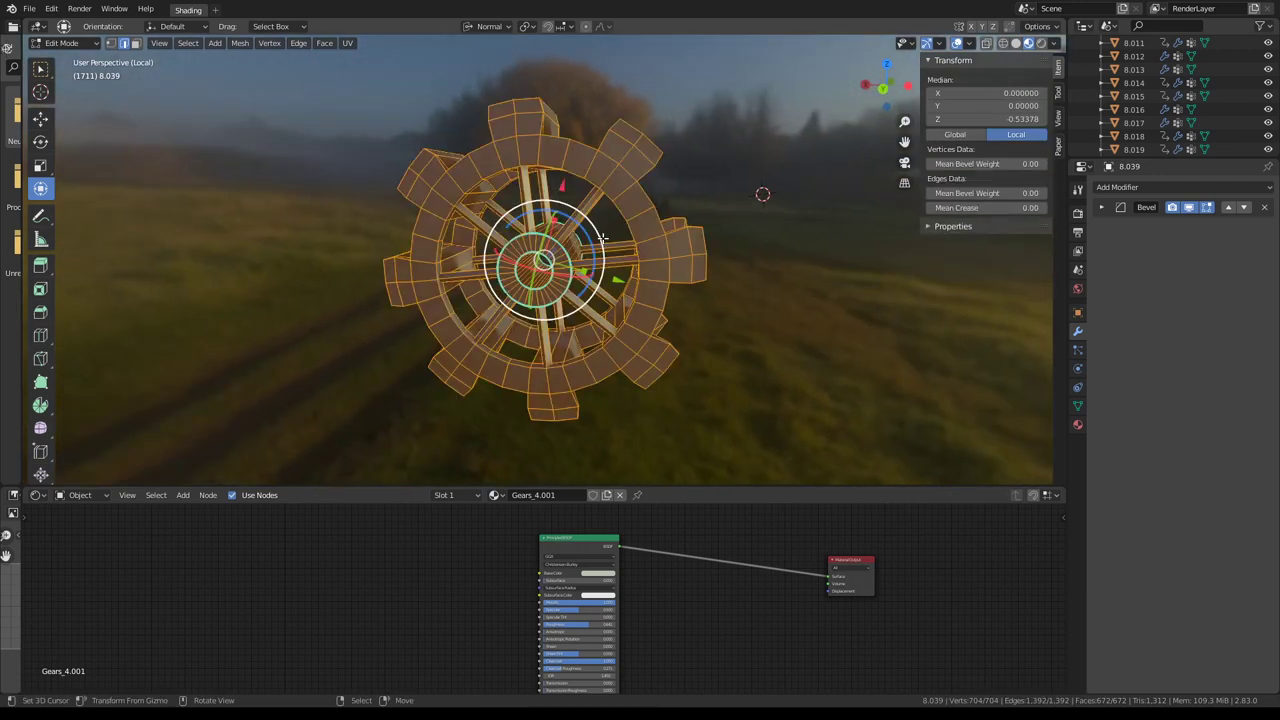
Switch the gear's material to Gears_3 in the Material properties.
{"action": "left_click", "coordinate": [497, 495]}
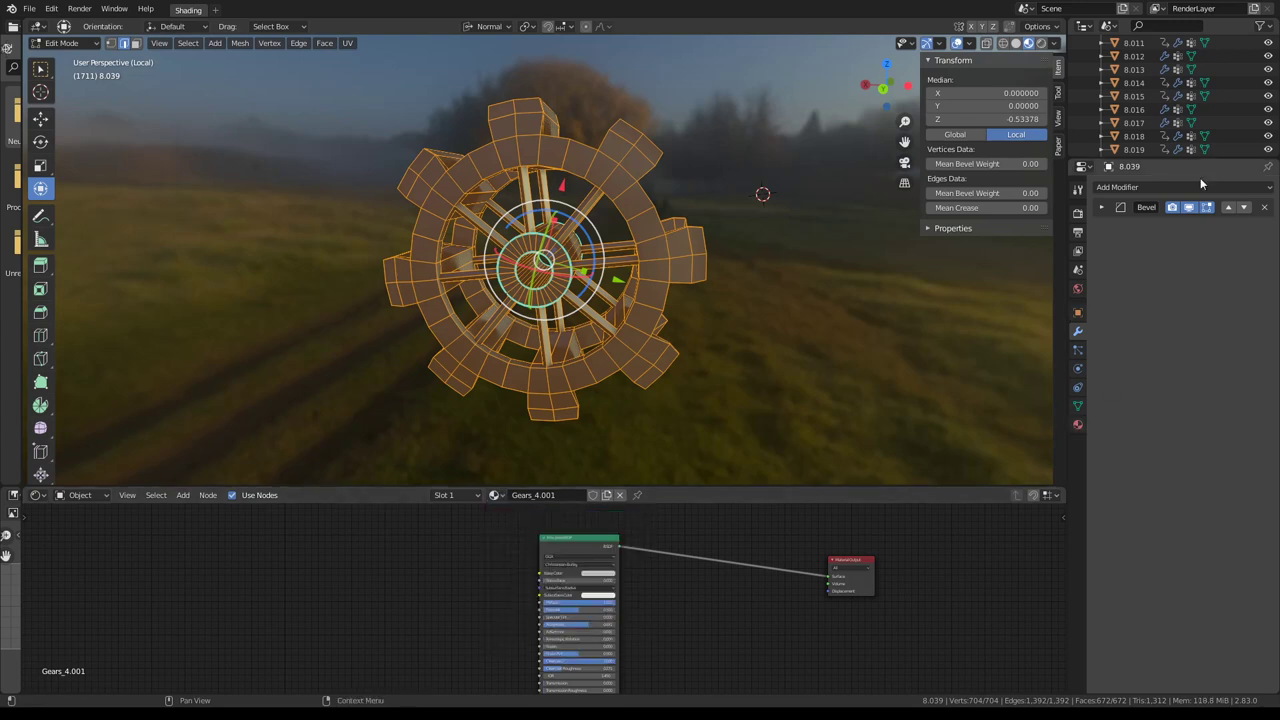
{"action": "left_click", "coordinate": [1077, 426]}
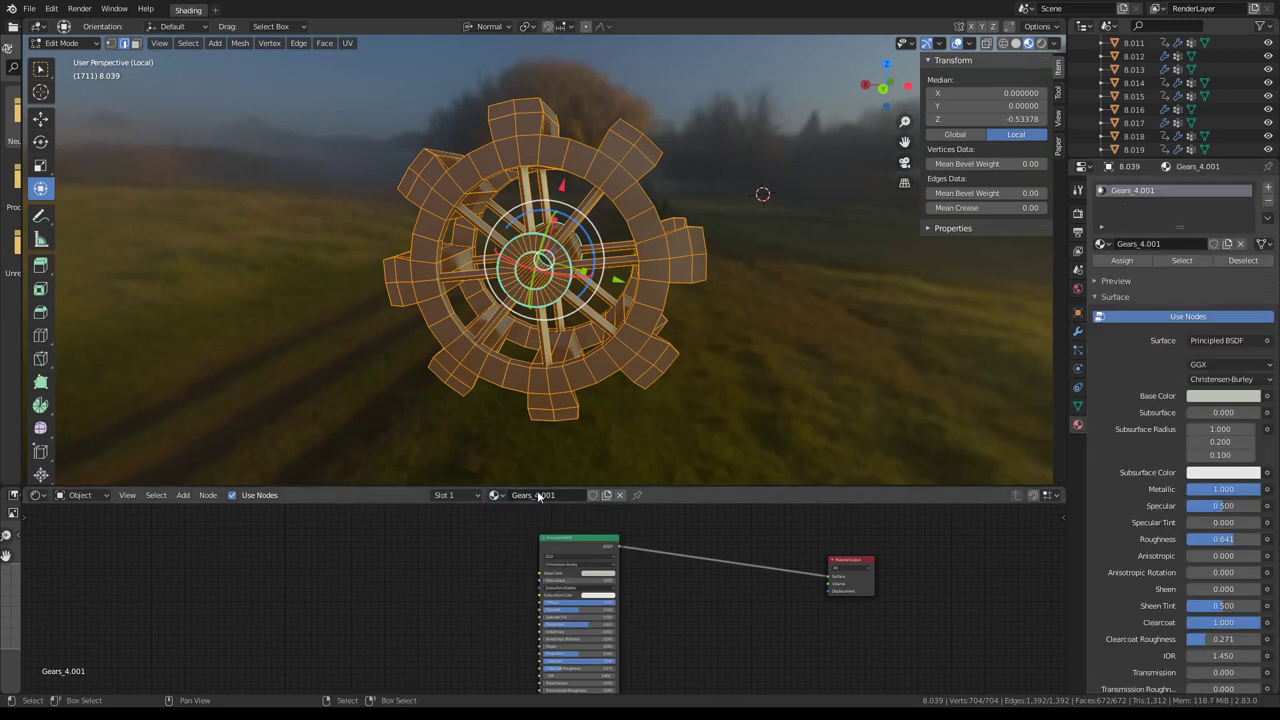
{"action": "left_click", "coordinate": [497, 496]}
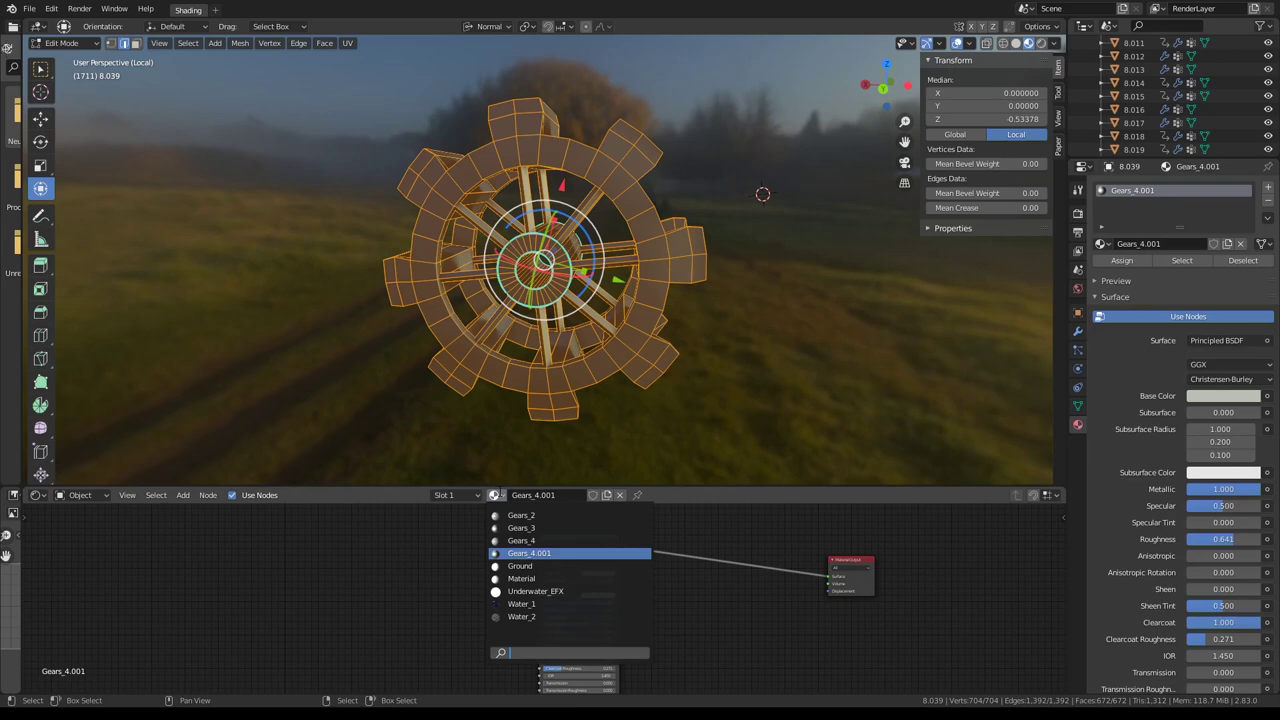
{"action": "left_click", "coordinate": [528, 528]}
{"action": "mouse_move", "coordinate": [786, 291]}
{"action": "middle_mouse_down"}
{"action": "mouse_move", "coordinate": [634, 283]}
{"action": "mouse_move", "coordinate": [771, 286]}
{"action": "middle_mouse_up"}
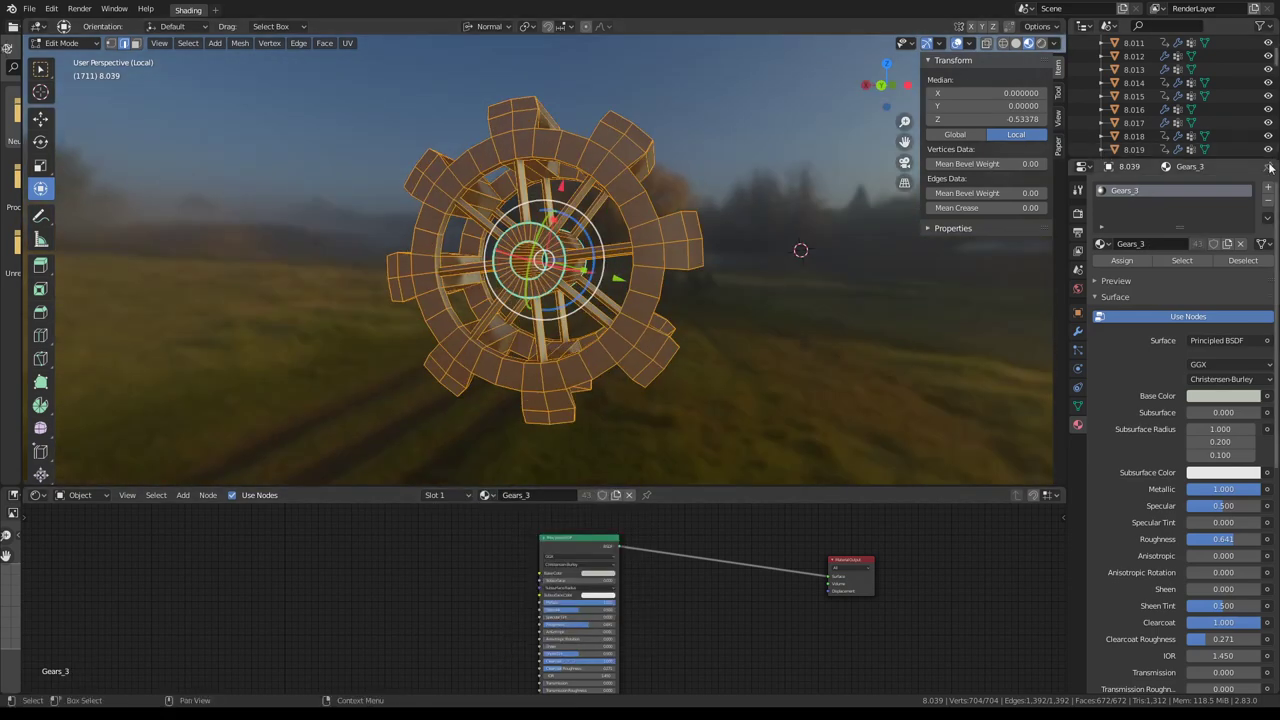
Add a second material slot holding Gears_4.
{"action": "left_click", "coordinate": [1268, 188]}
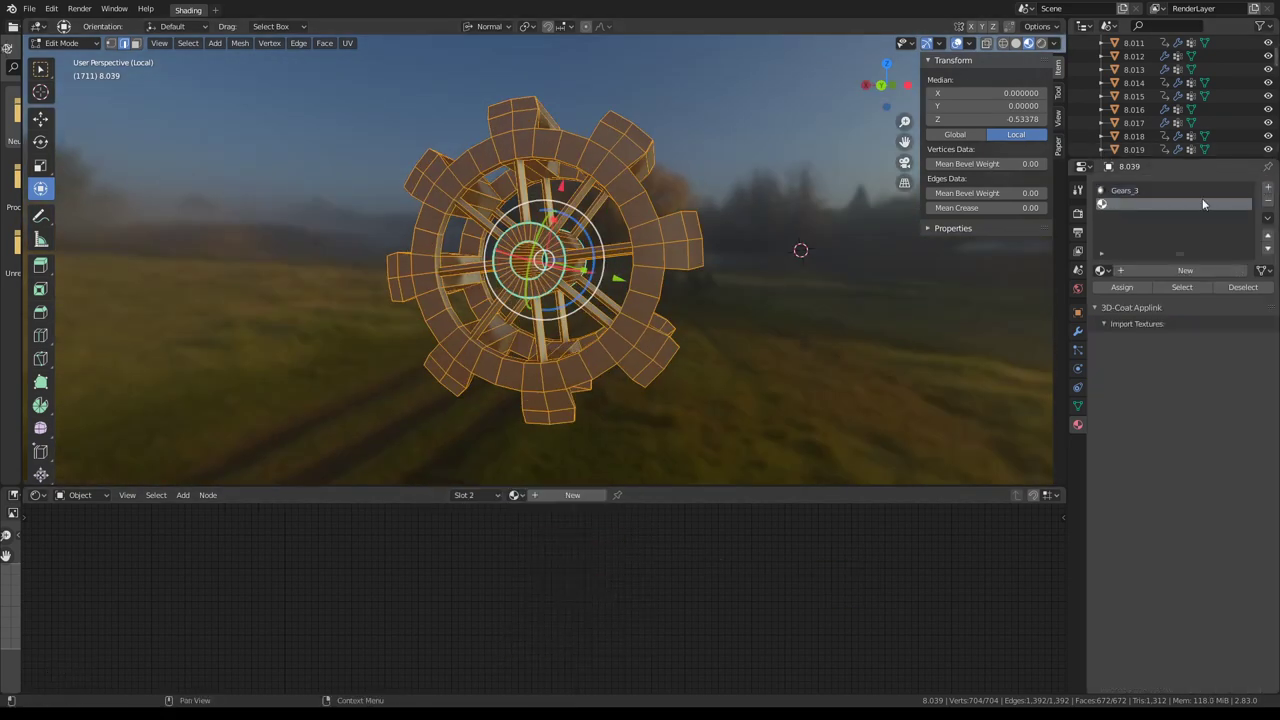
{"action": "left_click", "coordinate": [1267, 201]}
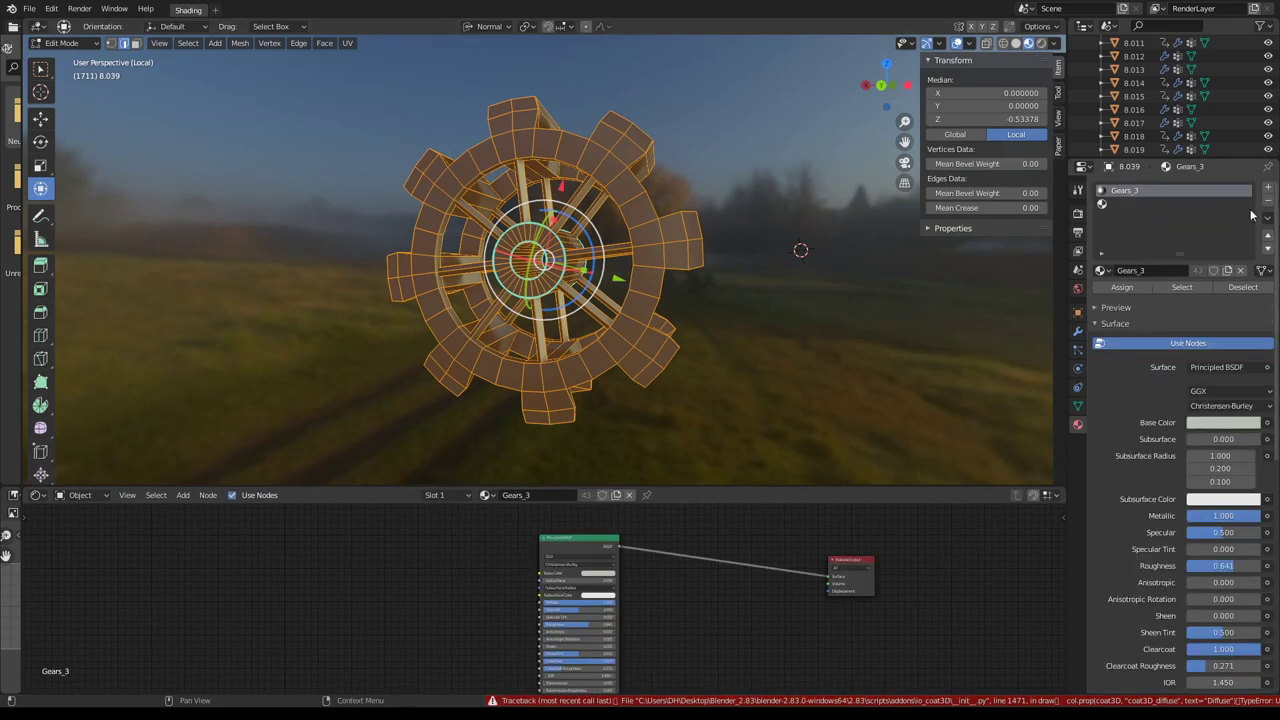
{"action": "left_click", "coordinate": [1267, 217]}
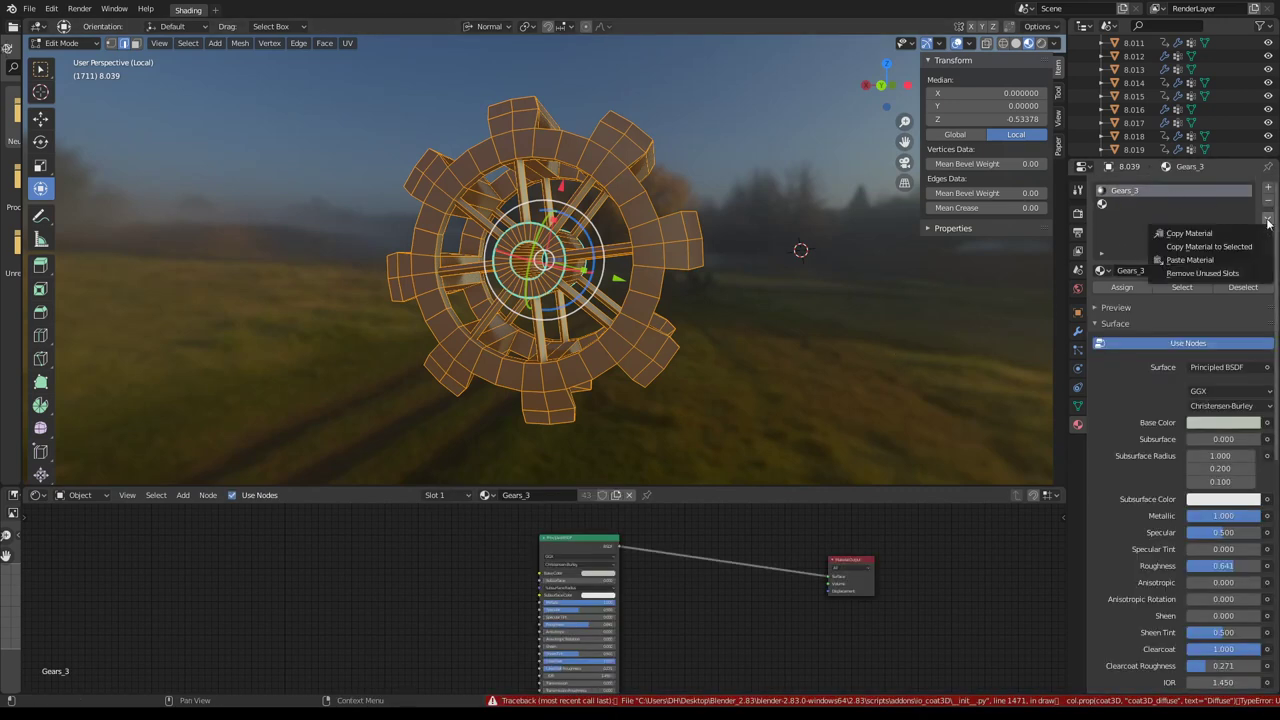
{"action": "left_click", "coordinate": [1192, 244]}
{"action": "left_click", "coordinate": [1103, 204]}
{"action": "left_click", "coordinate": [1101, 270]}
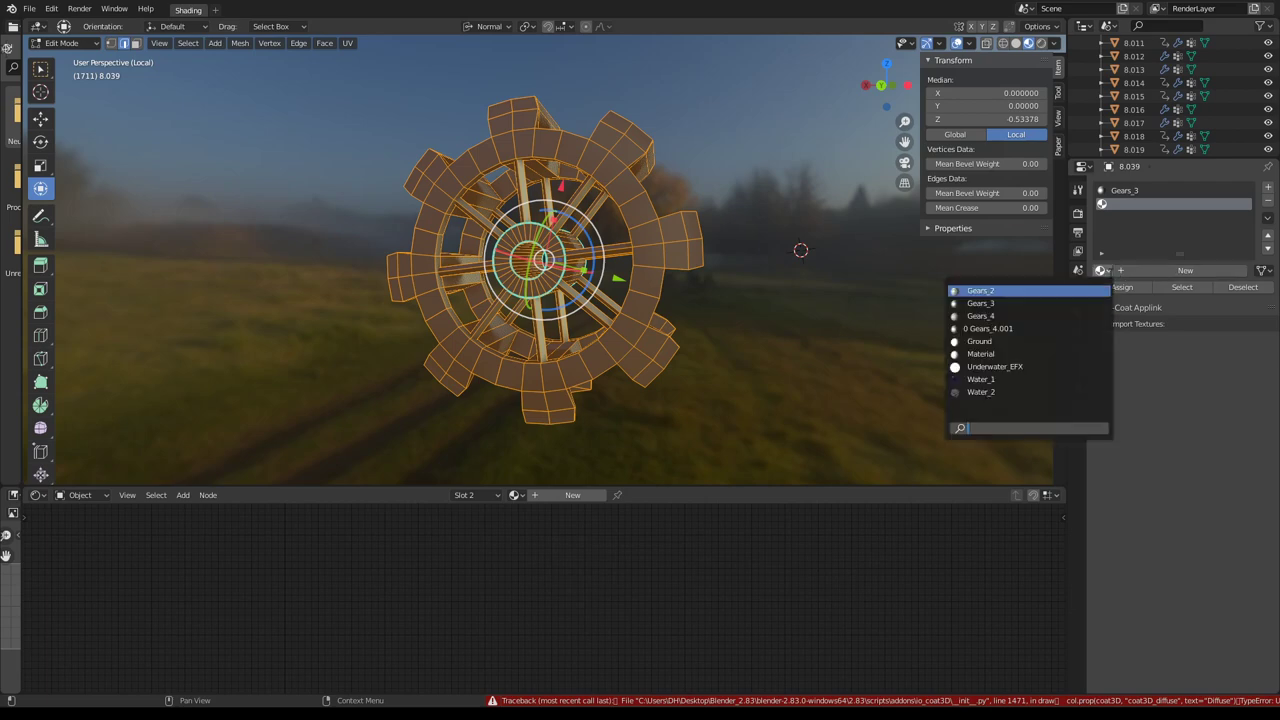
{"action": "left_click", "coordinate": [1060, 314]}
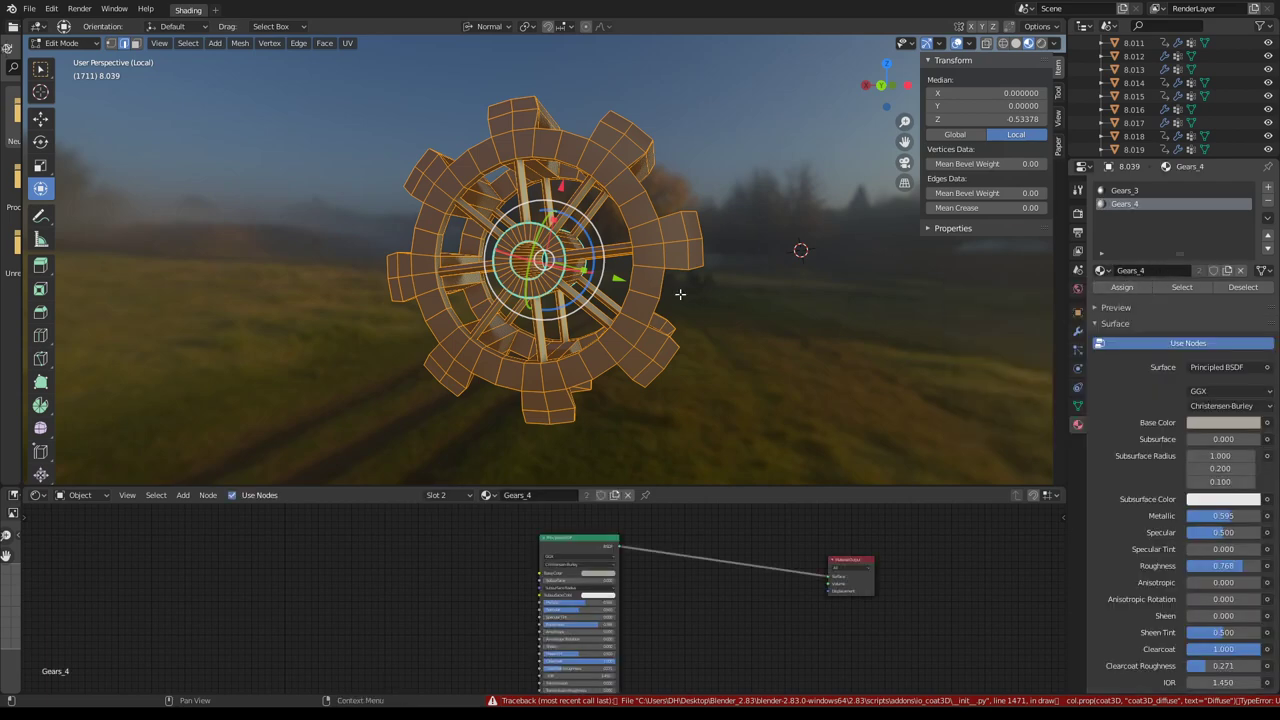
Select one linked part of the gear for Gears_4, then return to Object Mode.
{"action": "left_click", "coordinate": [675, 240]}
{"action": "key", "text": "l"}
{"action": "middle_click_drag", "start_coordinate": [675, 240], "coordinate": [760, 250]}
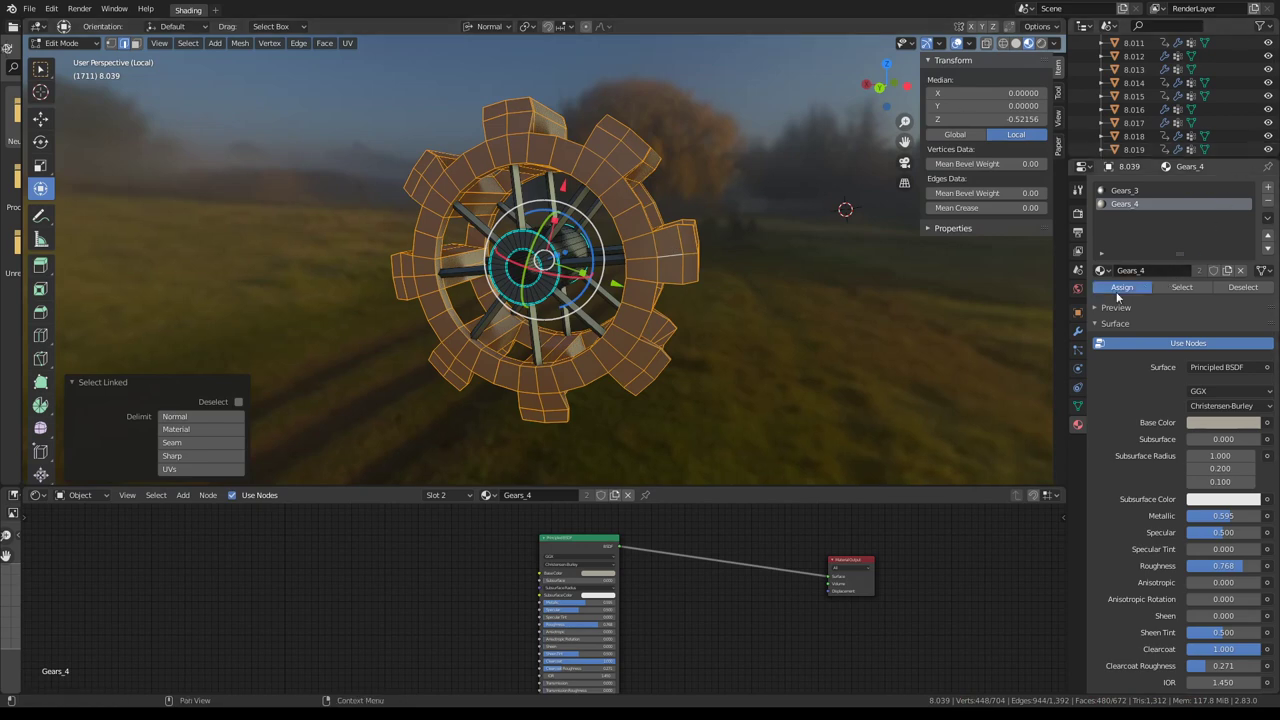
{"action": "key", "text": "Tab"}
{"action": "mouse_move", "coordinate": [845, 210]}
{"action": "middle_mouse_down"}
{"action": "mouse_move", "coordinate": [466, 208]}
{"action": "mouse_move", "coordinate": [655, 220]}
{"action": "mouse_move", "coordinate": [700, 198]}
{"action": "mouse_move", "coordinate": [639, 216]}
{"action": "middle_mouse_up"}
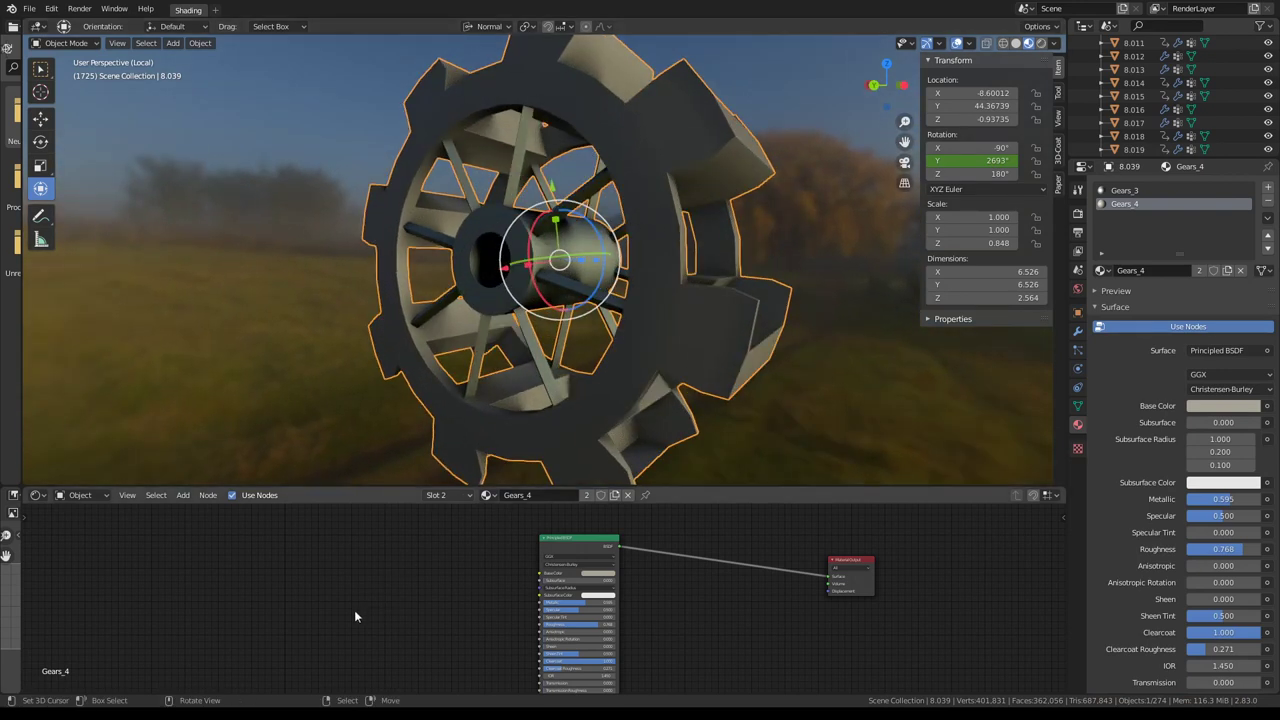
Enlarge the Shader Editor and frame the Gears_4 node graph.
{"action": "scroll", "coordinate": [395, 585], "scroll_direction": "up", "scroll_amount": 1}
{"action": "middle_click_drag", "start_coordinate": [410, 572], "coordinate": [478, 565]}
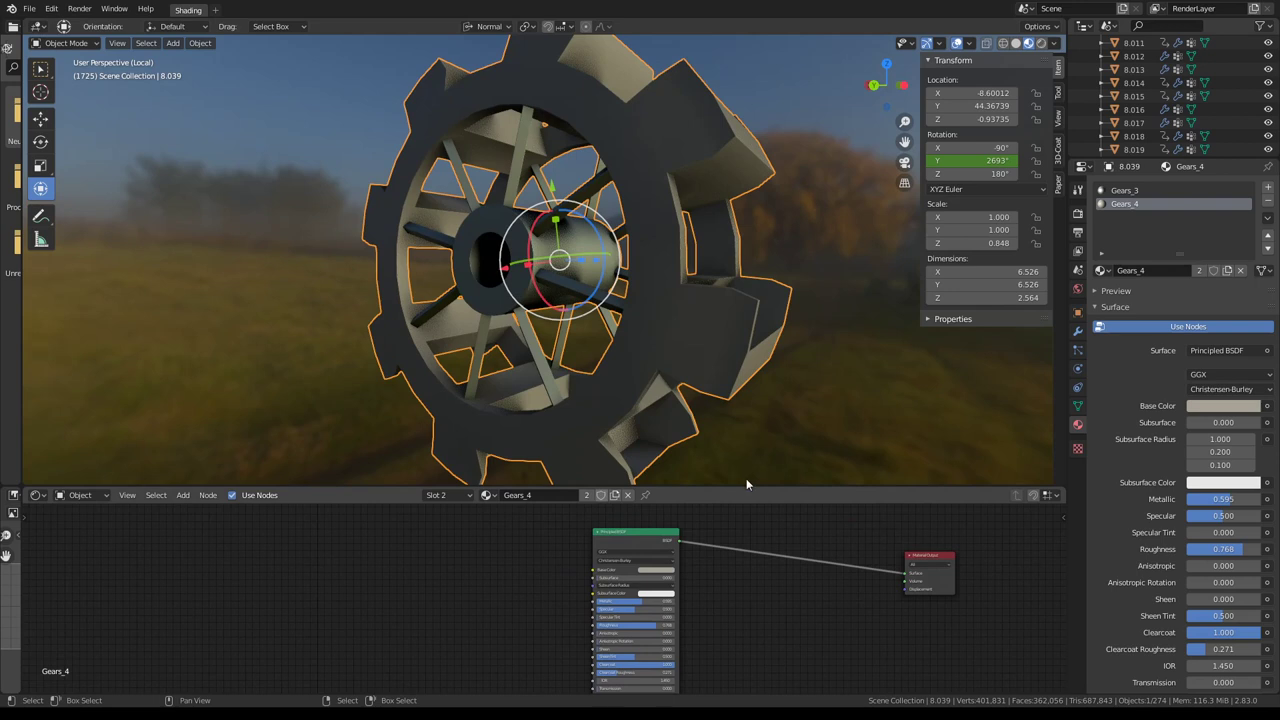
{"action": "left_click_drag", "start_coordinate": [746, 486], "coordinate": [600, 414]}
{"action": "scroll", "coordinate": [414, 525], "scroll_direction": "down", "scroll_amount": 1}
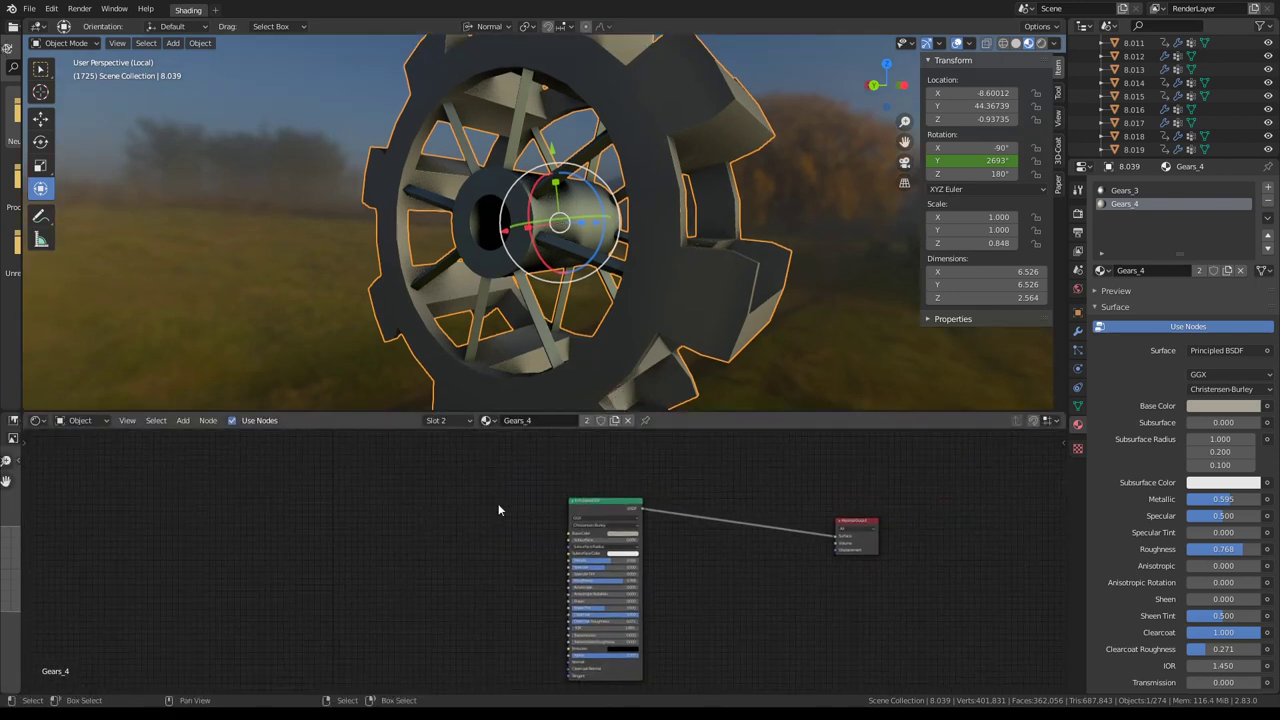
{"action": "scroll", "coordinate": [498, 503], "scroll_direction": "up", "scroll_amount": 1}
{"action": "scroll", "coordinate": [500, 503], "scroll_direction": "up", "scroll_amount": 1}
{"action": "mouse_move", "coordinate": [600, 200]}
{"action": "middle_mouse_down"}
{"action": "mouse_move", "coordinate": [626, 163]}
{"action": "mouse_move", "coordinate": [503, 360]}
{"action": "middle_mouse_up"}
{"action": "scroll", "coordinate": [391, 517], "scroll_direction": "down", "scroll_amount": 1}
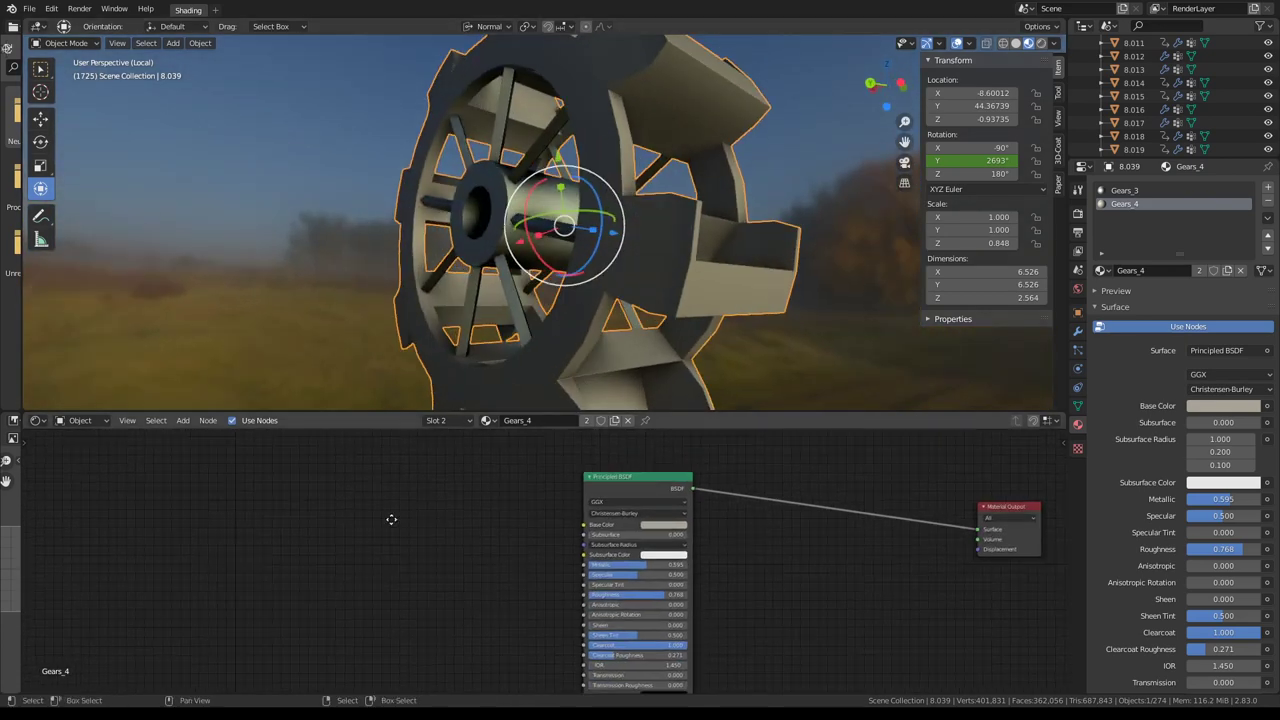
Check the Principled BSDF Base Color colour picker for Gears_4.
{"action": "key", "text": "Tab"}
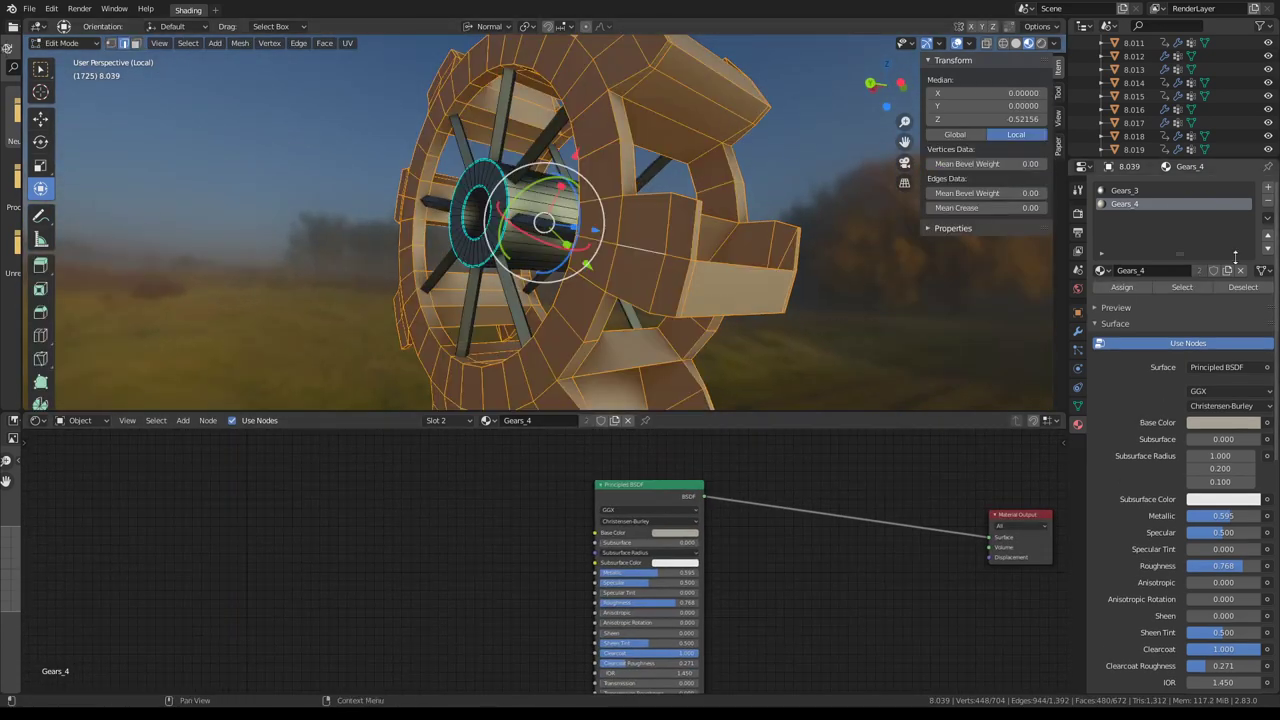
{"action": "scroll", "coordinate": [638, 540], "scroll_direction": "up", "scroll_amount": 1}
{"action": "left_click", "coordinate": [705, 530]}
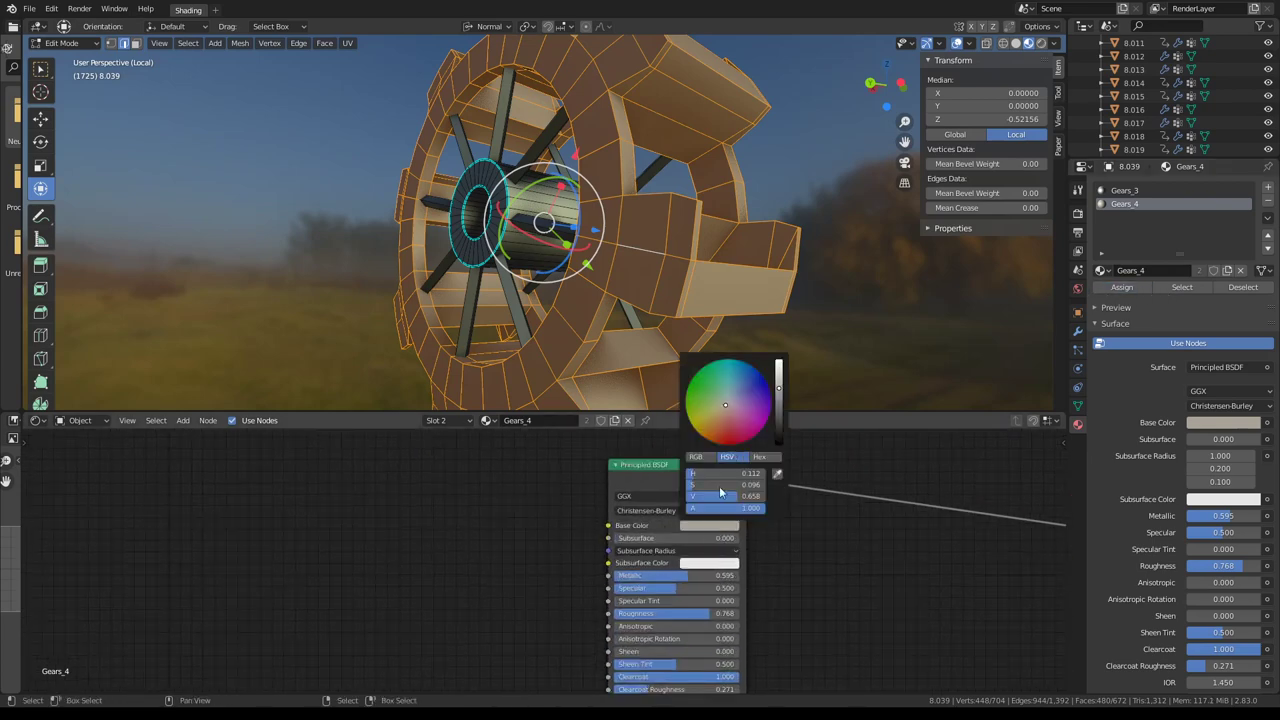
{"action": "key", "text": "Tab"}
{"action": "mouse_move", "coordinate": [666, 357]}
{"action": "middle_mouse_down"}
{"action": "mouse_move", "coordinate": [711, 279]}
{"action": "mouse_move", "coordinate": [620, 274]}
{"action": "mouse_move", "coordinate": [551, 416]}
{"action": "middle_mouse_up"}
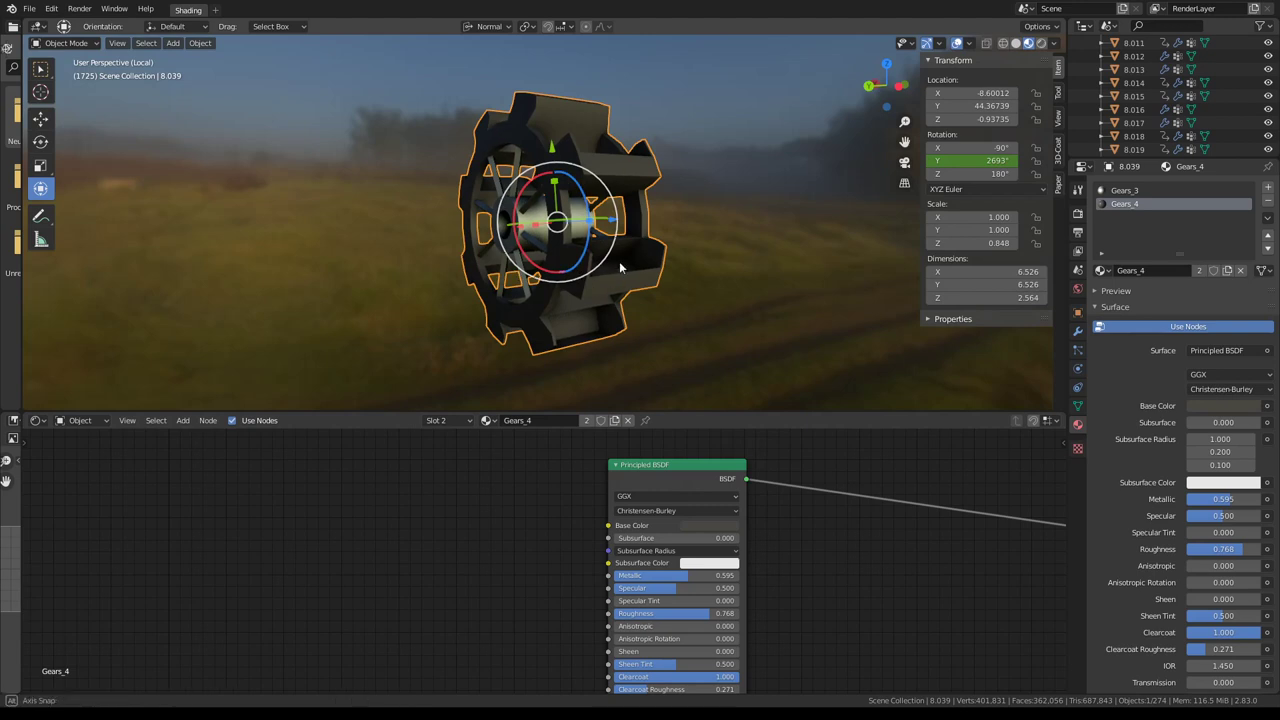
Add a Mix colour node feeding Base Color, plus an Image Texture node left of it.
{"action": "key", "text": "shift+a"}
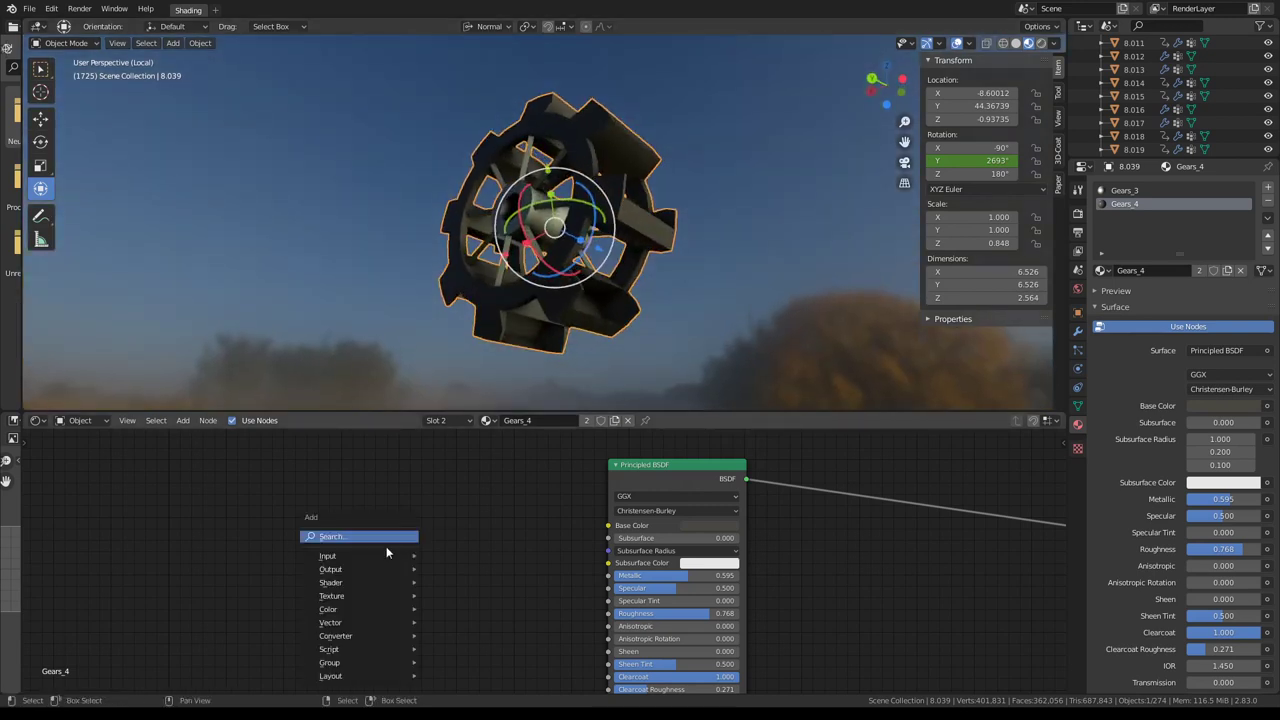
{"action": "mouse_move", "coordinate": [328, 609]}
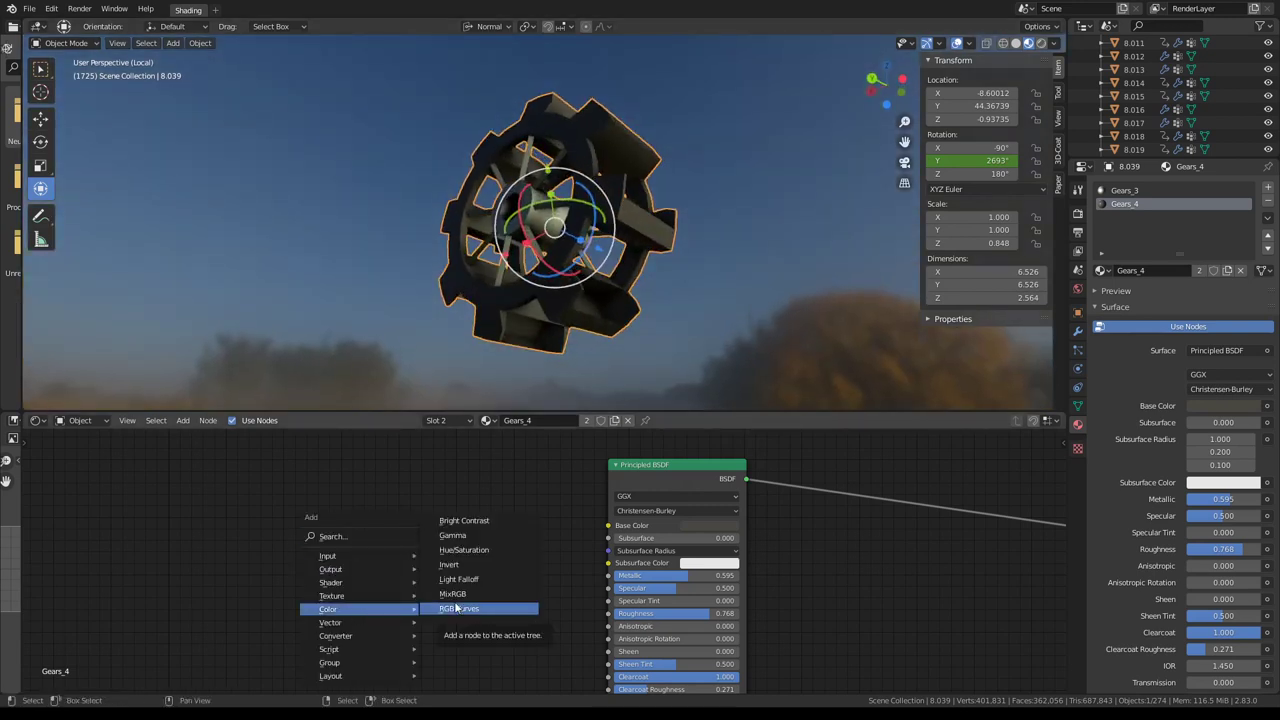
{"action": "left_click", "coordinate": [455, 596]}
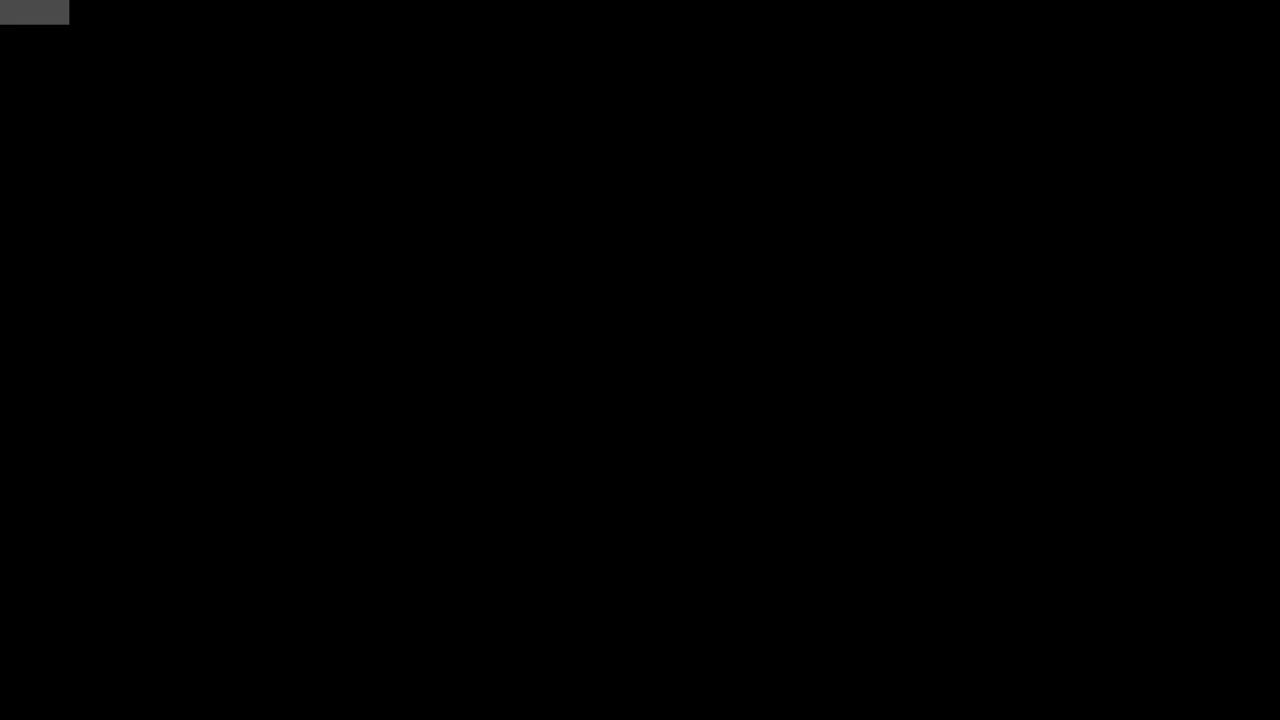
{"action": "key", "text": "shift+a"}
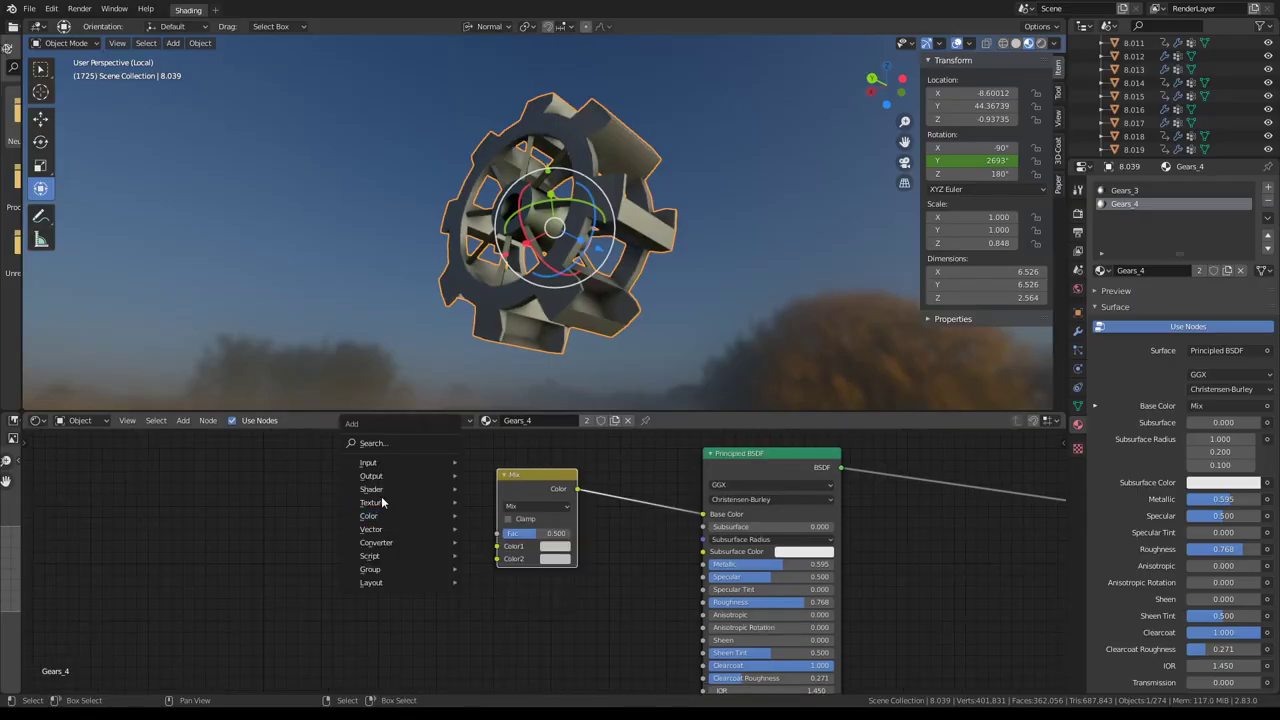
{"action": "mouse_move", "coordinate": [371, 502]}
{"action": "left_click", "coordinate": [503, 384]}
{"action": "left_click", "coordinate": [374, 482]}
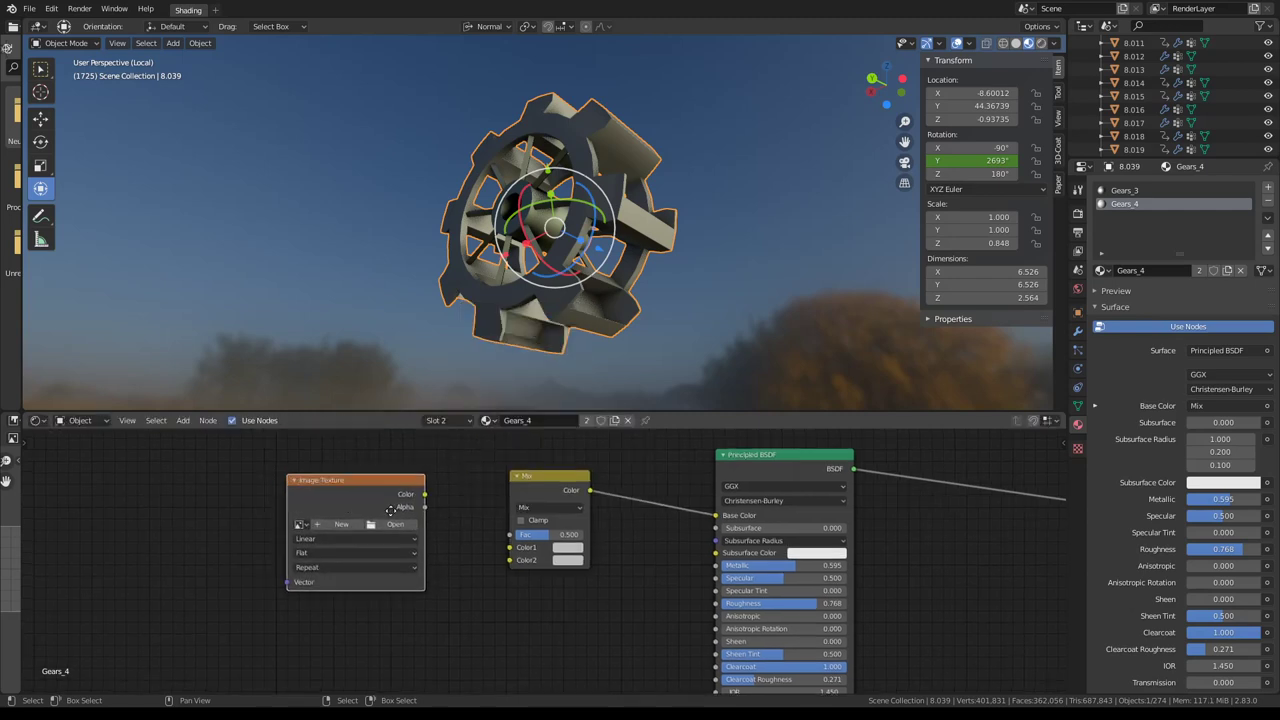
{"action": "middle_click_drag", "start_coordinate": [374, 482], "coordinate": [502, 487]}
Delete the Image Texture node and bring up the Texture node list instead.
{"action": "key", "text": "shift+a"}
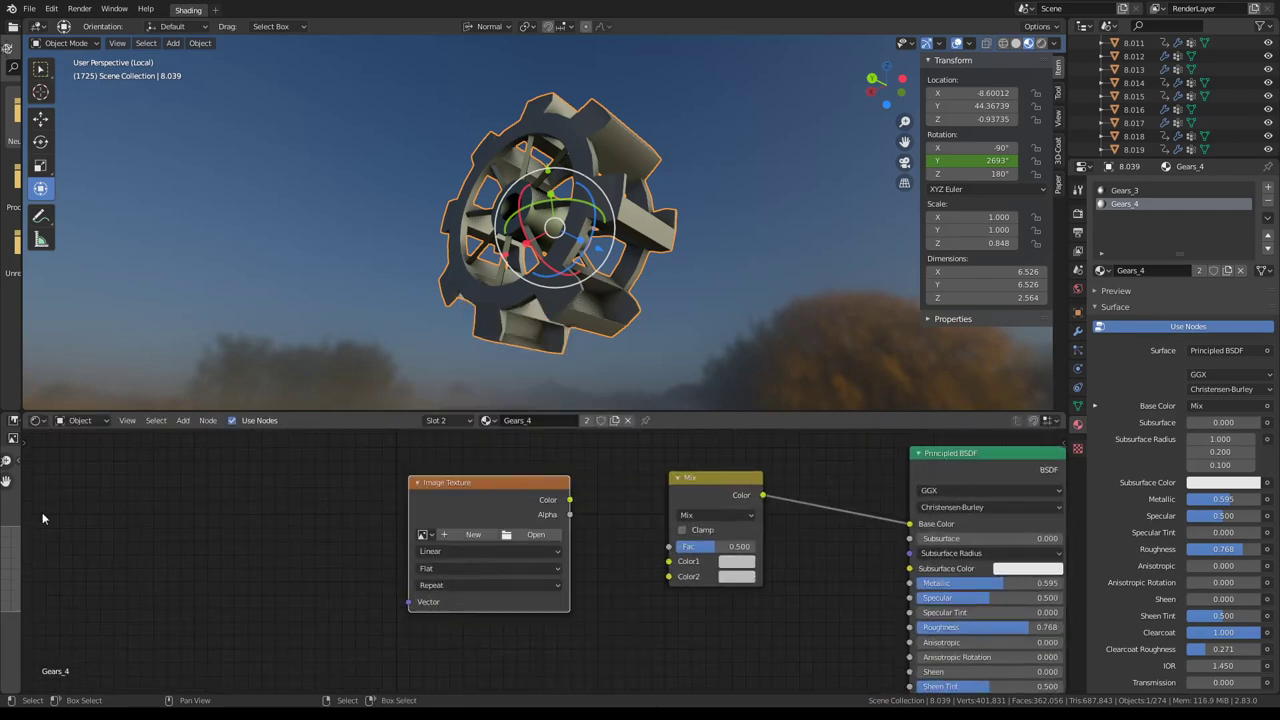
{"action": "left_click_drag", "start_coordinate": [499, 495], "coordinate": [442, 495]}
{"action": "key", "text": "x"}
{"action": "key", "text": "shift+a"}
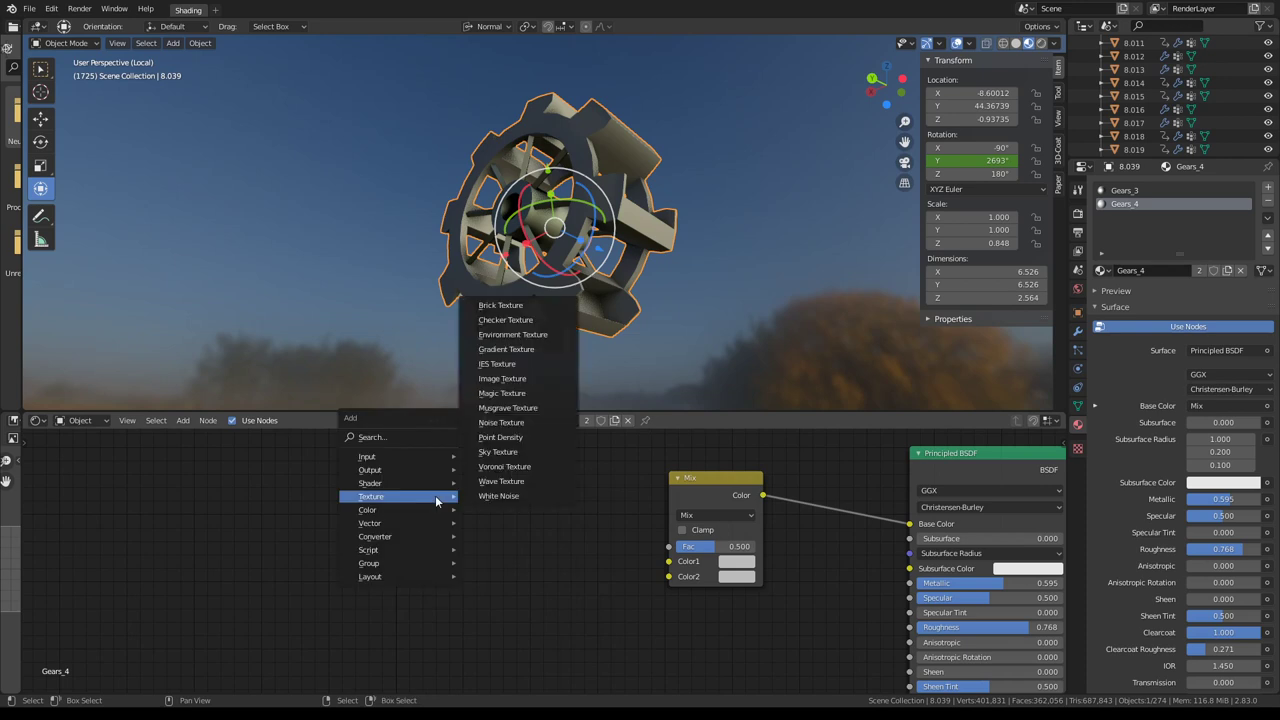
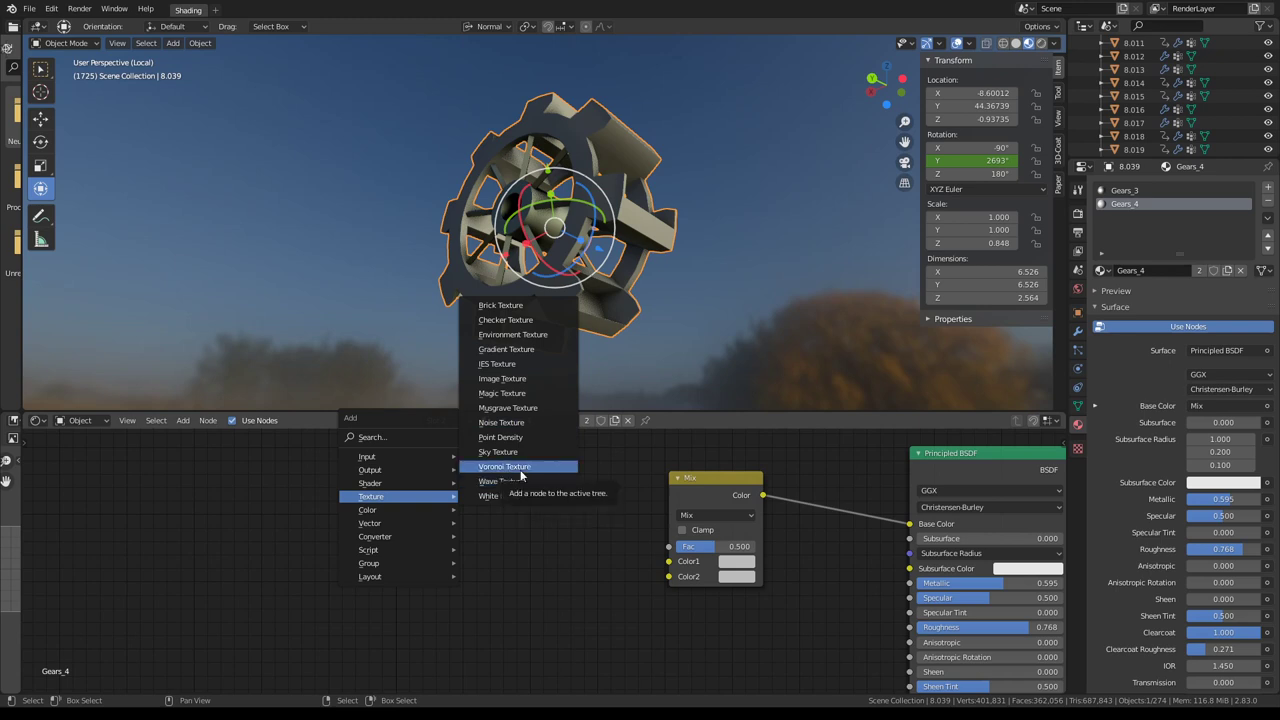
Add a Wave Texture node and connect its Color to the Mix node's Fac.
{"action": "left_click", "coordinate": [514, 481]}
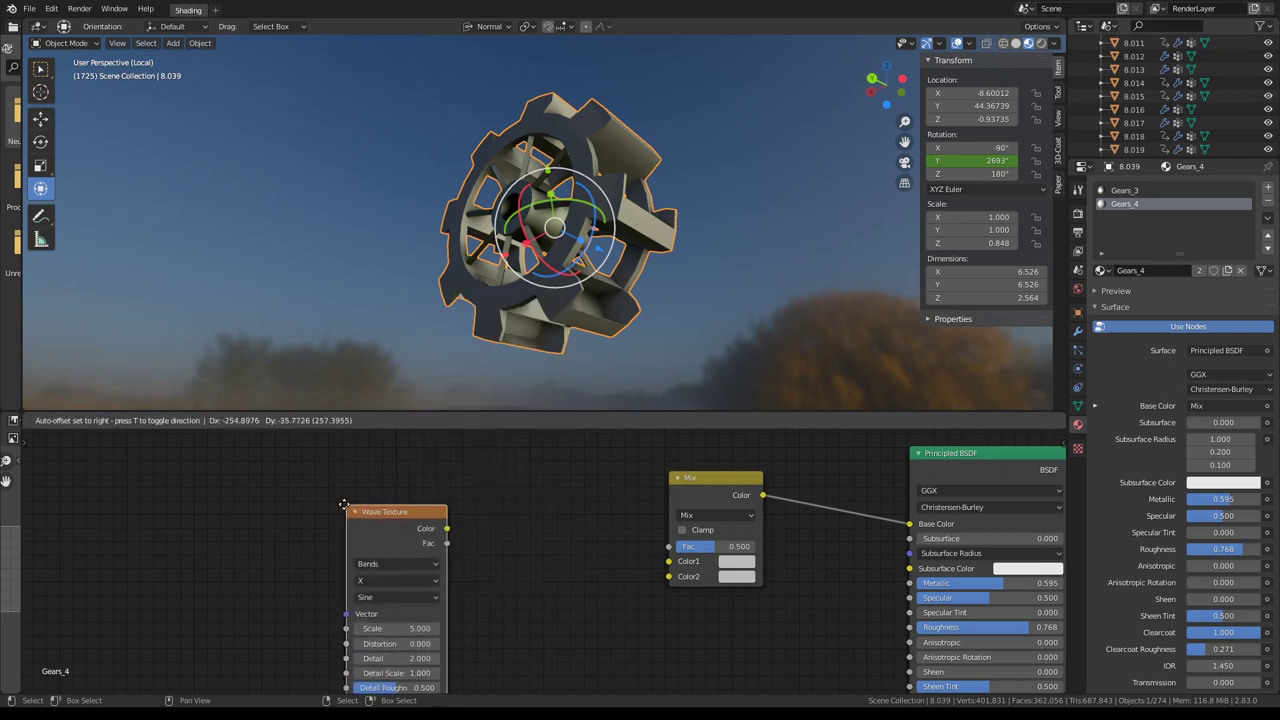
{"action": "left_click", "coordinate": [365, 477]}
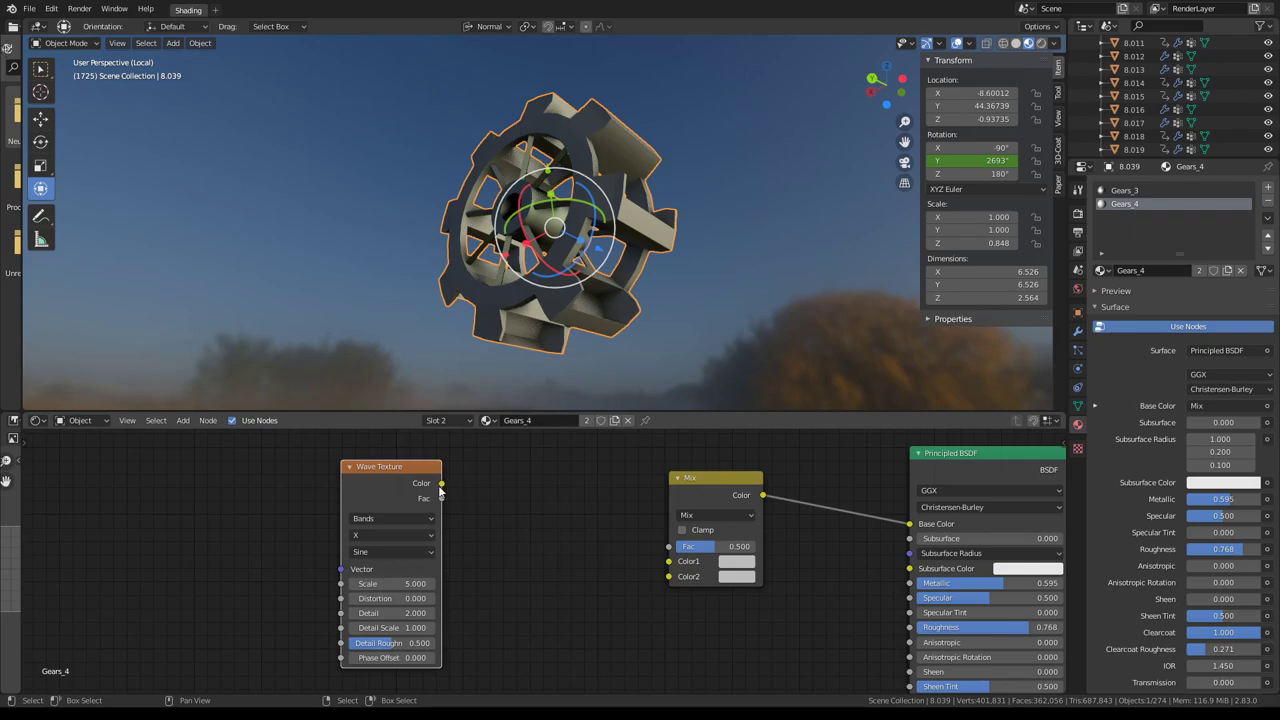
{"action": "left_click_drag", "start_coordinate": [441, 483], "coordinate": [669, 546]}
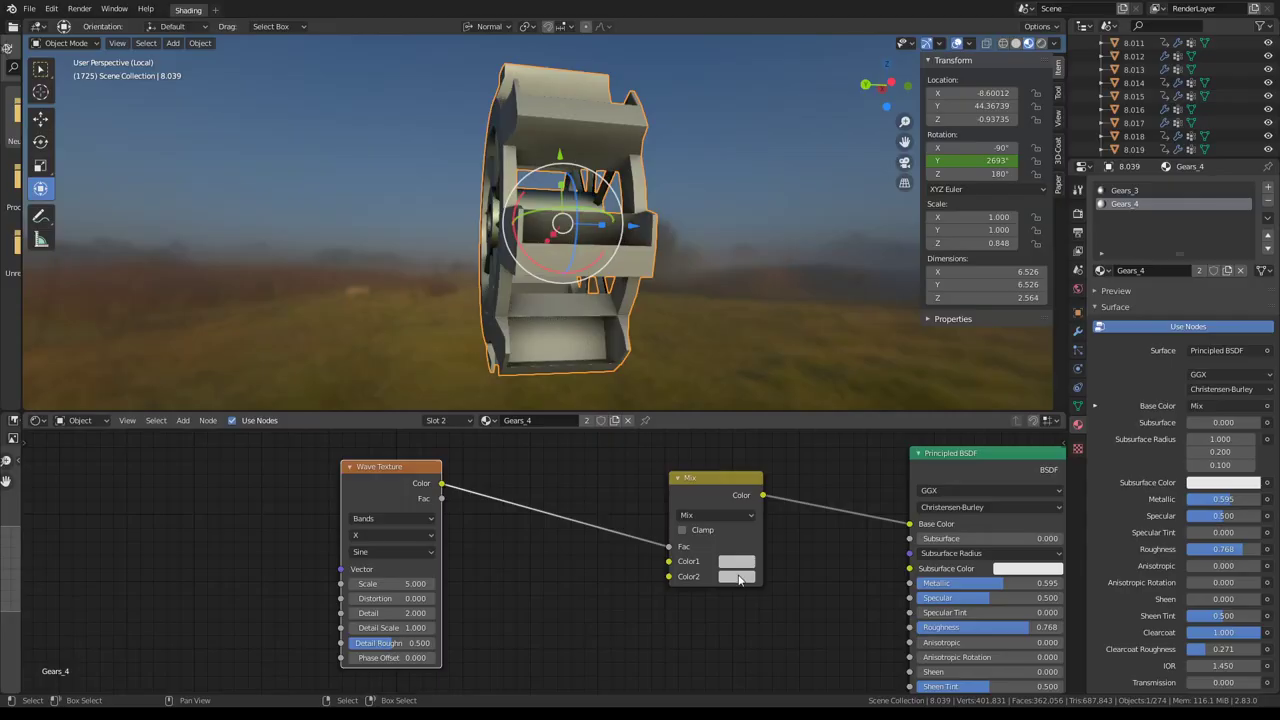
Adjust the brightness of the Mix node's second colour.
{"action": "left_click", "coordinate": [738, 577]}
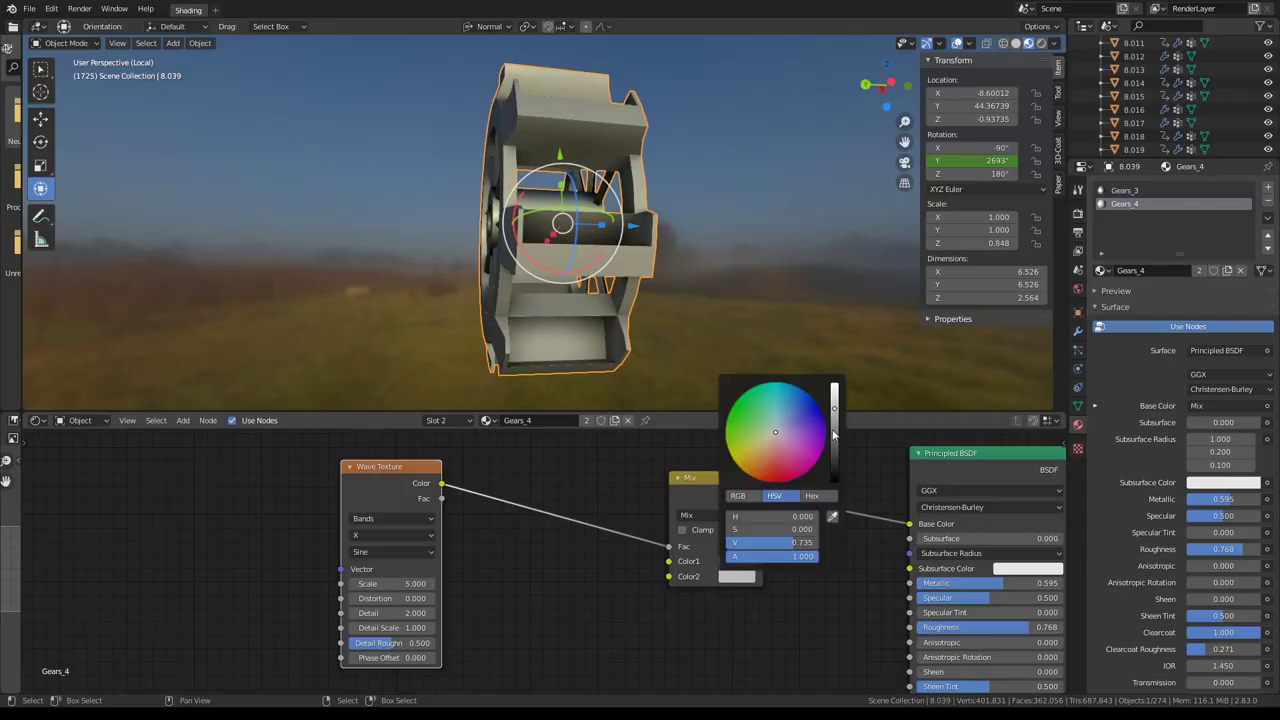
{"action": "left_click_drag", "start_coordinate": [834, 433], "coordinate": [834, 410]}
{"action": "mouse_move", "coordinate": [640, 300]}
{"action": "middle_mouse_down"}
{"action": "mouse_move", "coordinate": [698, 323]}
{"action": "mouse_move", "coordinate": [616, 369]}
{"action": "middle_mouse_up"}
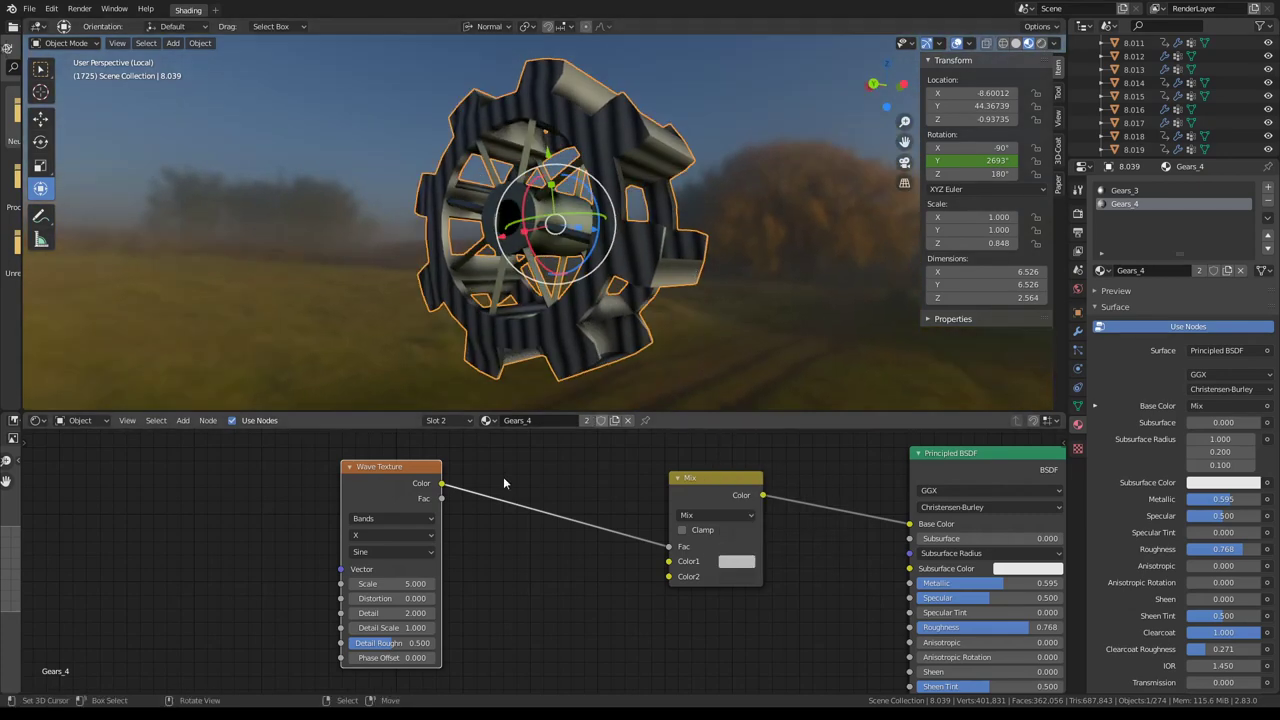
Set the wave texture Scale to 16 and Distortion to about 3.1, inspecting the stripes.
{"action": "scroll", "coordinate": [503, 478], "scroll_direction": "up", "scroll_amount": 1}
{"action": "middle_click_drag", "start_coordinate": [470, 614], "coordinate": [470, 565]}
{"action": "left_click_drag", "start_coordinate": [390, 554], "coordinate": [470, 554]}
{"action": "mouse_move", "coordinate": [600, 300]}
{"action": "middle_mouse_down"}
{"action": "mouse_move", "coordinate": [560, 268]}
{"action": "mouse_move", "coordinate": [368, 499]}
{"action": "middle_mouse_up"}
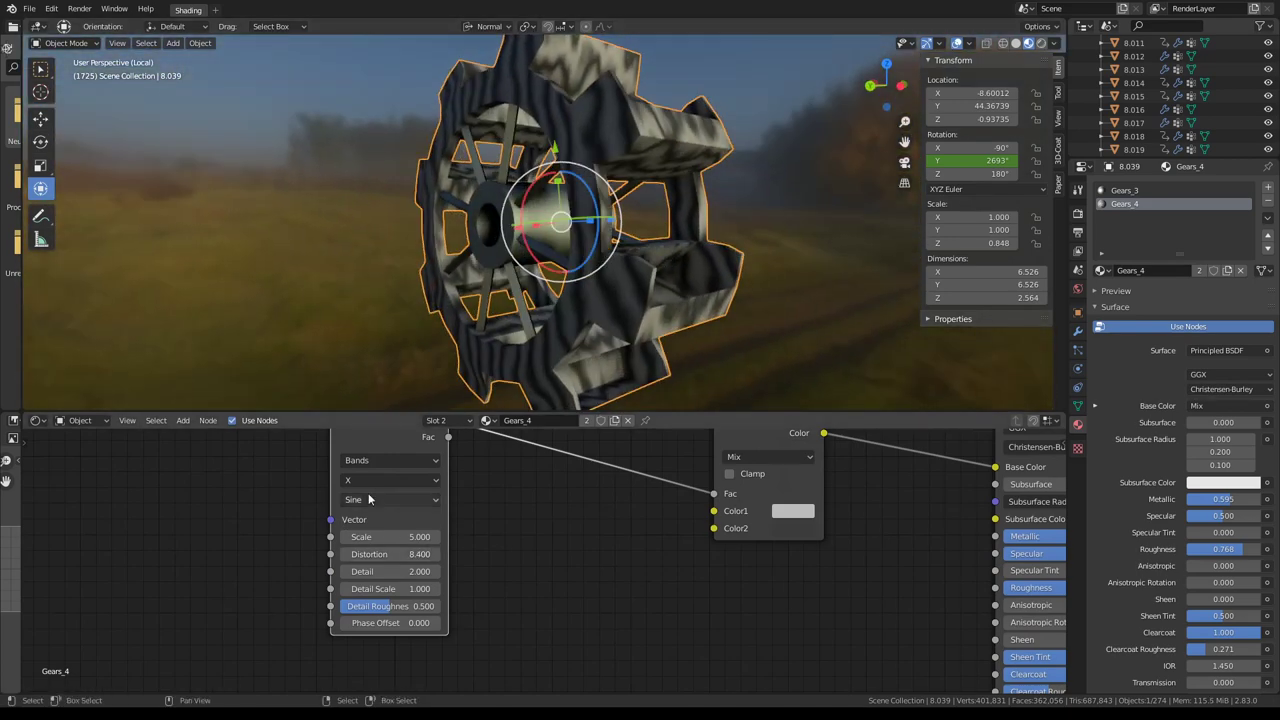
{"action": "left_click_drag", "start_coordinate": [392, 537], "coordinate": [440, 537]}
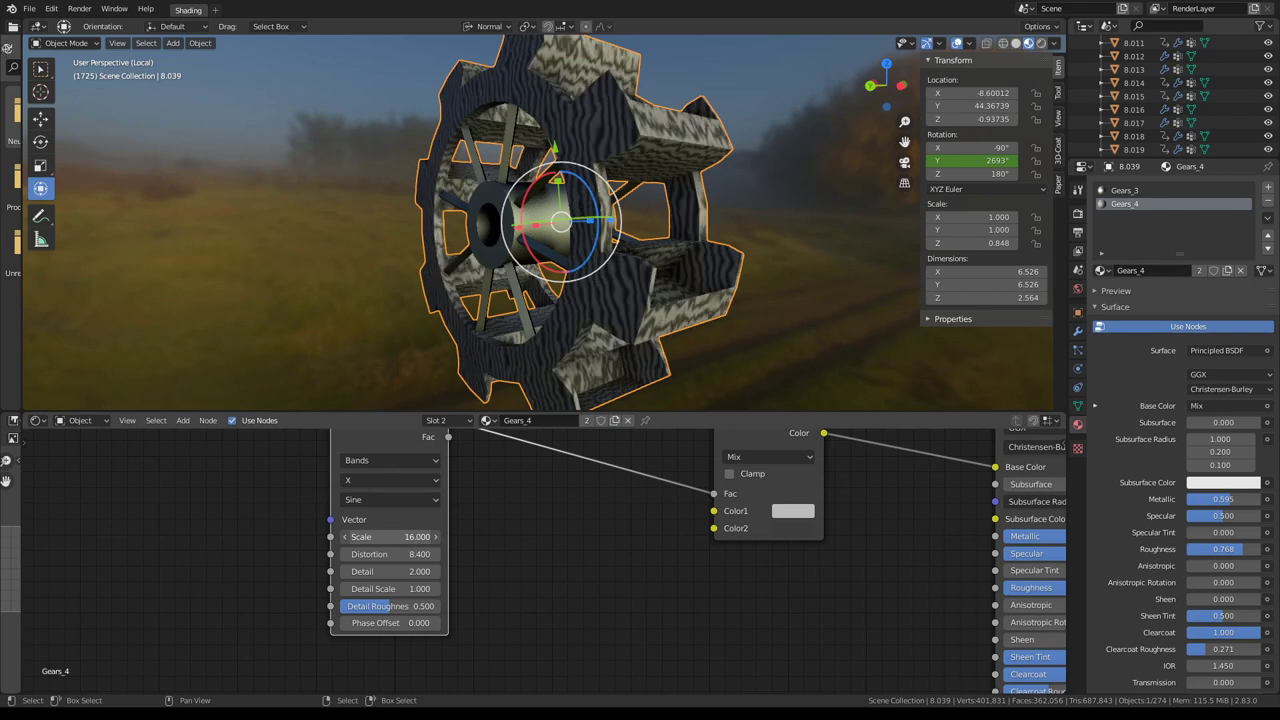
{"action": "left_click_drag", "start_coordinate": [368, 557], "coordinate": [323, 557]}
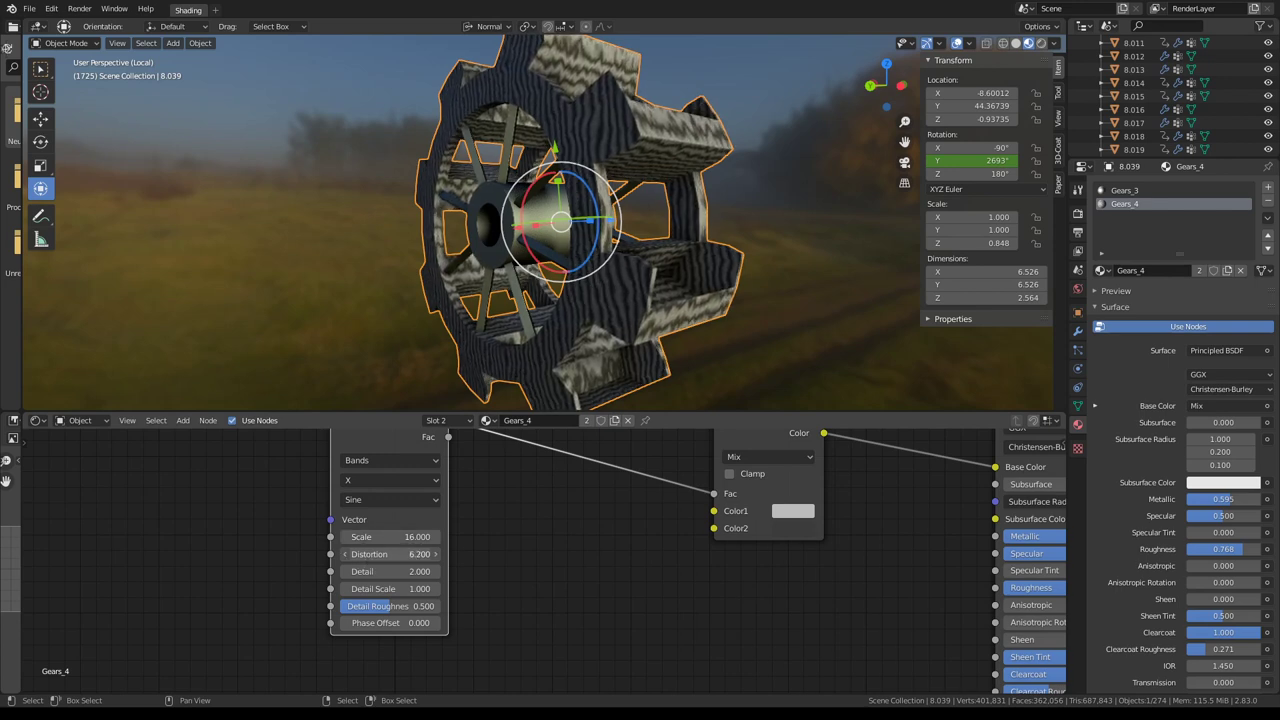
{"action": "mouse_move", "coordinate": [390, 554]}
{"action": "left_mouse_down"}
{"action": "mouse_move", "coordinate": [340, 554]}
{"action": "mouse_move", "coordinate": [440, 554]}
{"action": "left_mouse_up"}
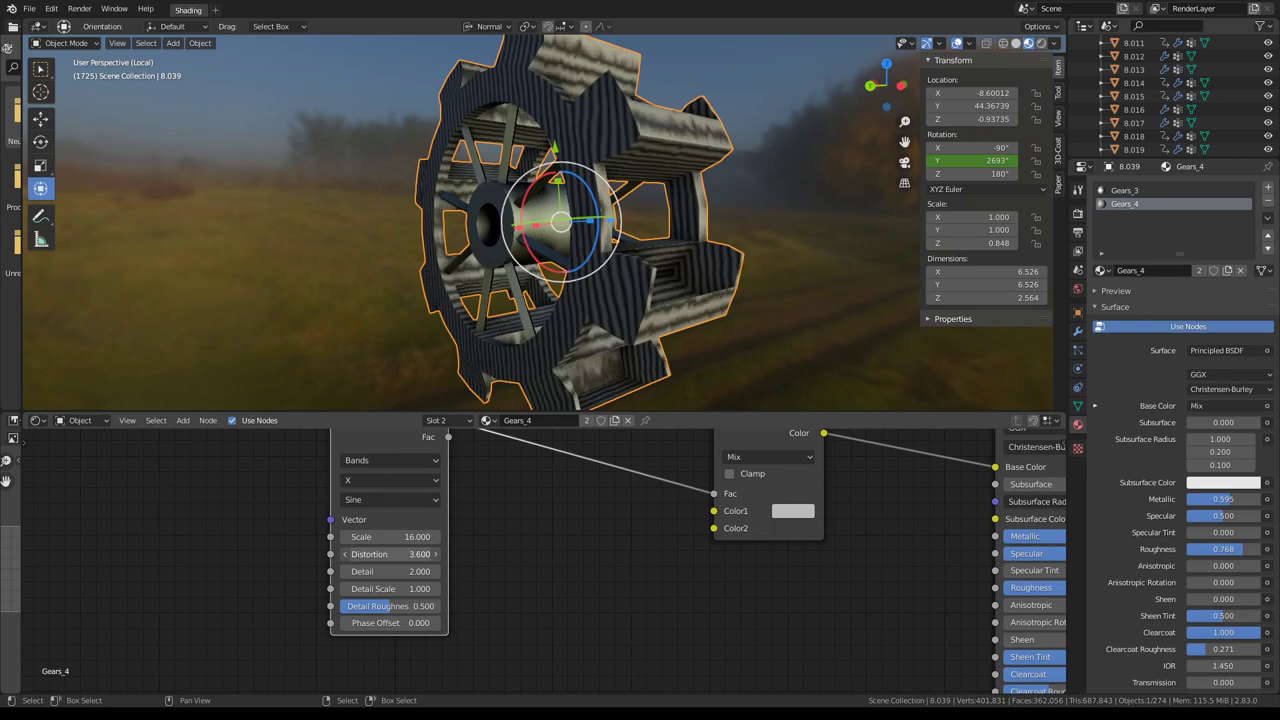
{"action": "middle_click_drag", "start_coordinate": [670, 233], "coordinate": [464, 226]}
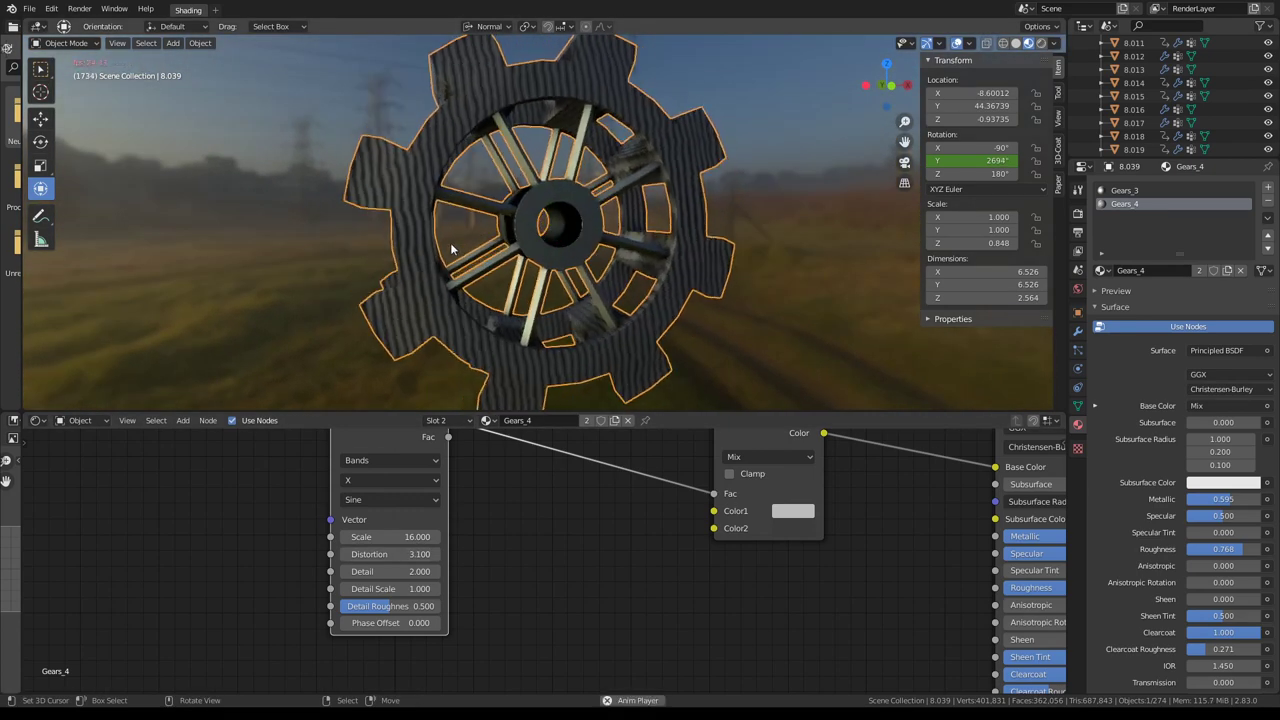
{"action": "mouse_move", "coordinate": [460, 240]}
{"action": "middle_mouse_down"}
{"action": "mouse_move", "coordinate": [588, 268]}
{"action": "mouse_move", "coordinate": [540, 250]}
{"action": "middle_mouse_up"}
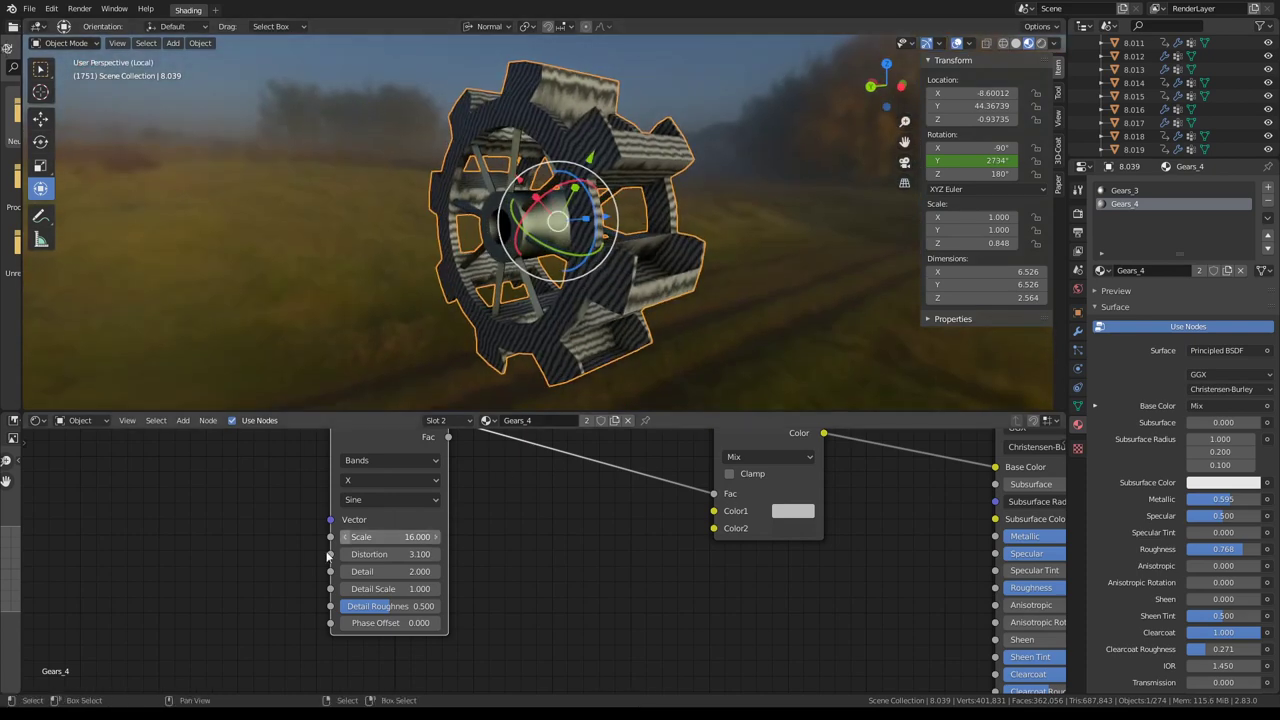
{"action": "key", "text": "shift+a"}
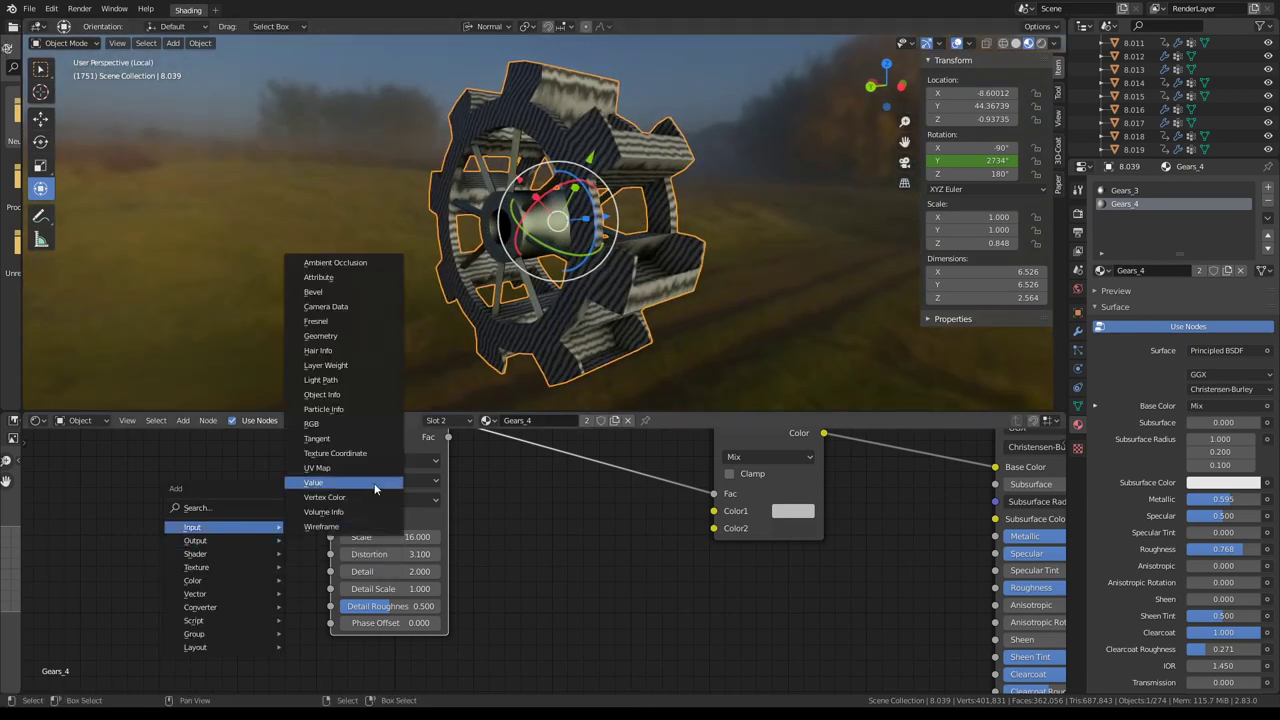
Add a Texture Coordinate node and link its Normal output to the wave texture's Vector.
{"action": "left_click", "coordinate": [361, 452]}
{"action": "left_click", "coordinate": [175, 515]}
{"action": "middle_click_drag", "start_coordinate": [200, 600], "coordinate": [270, 600]}
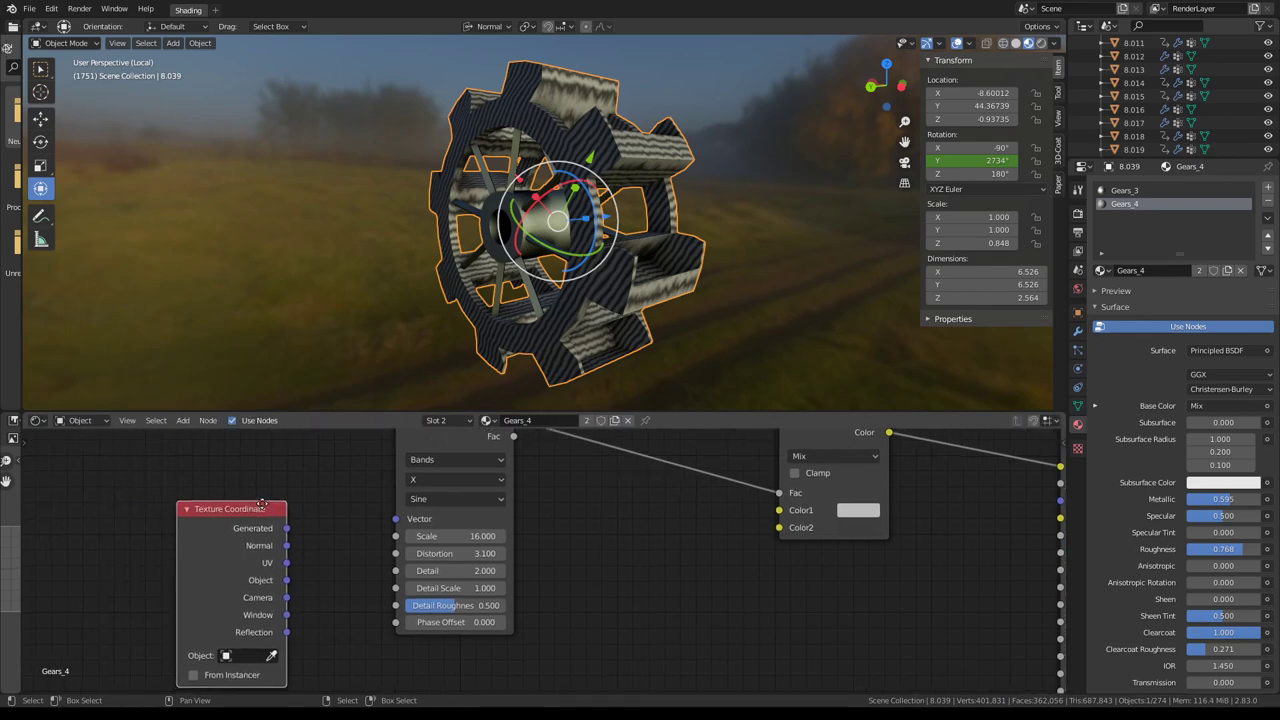
{"action": "left_click_drag", "start_coordinate": [292, 544], "coordinate": [375, 527]}
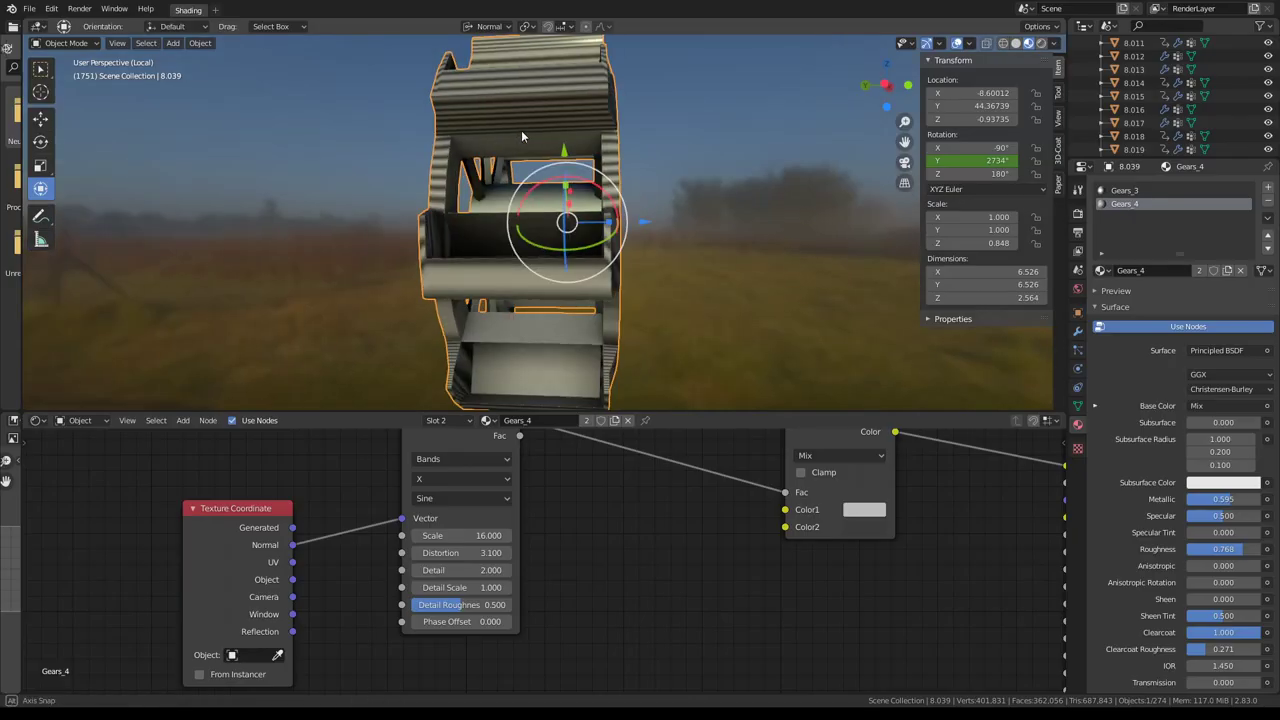
{"action": "key", "text": "space"}
{"action": "middle_click_drag", "start_coordinate": [274, 500], "coordinate": [441, 498]}
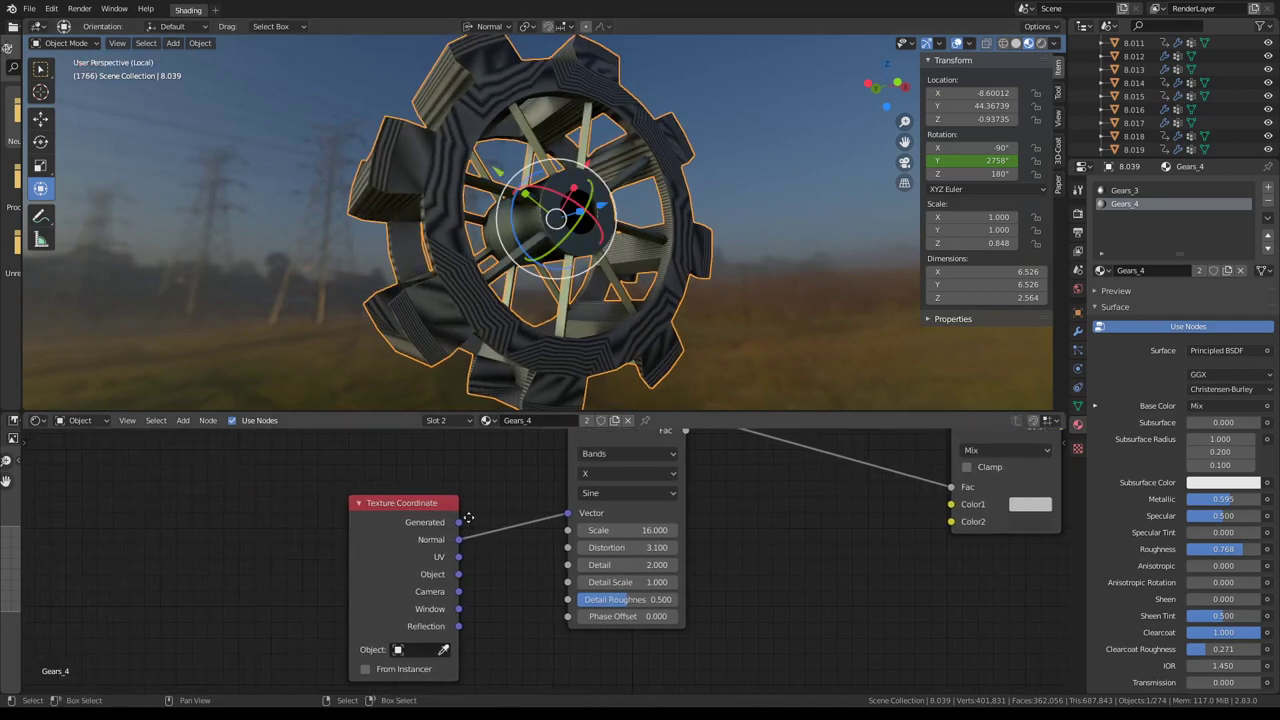
{"action": "left_click_drag", "start_coordinate": [442, 499], "coordinate": [334, 516]}
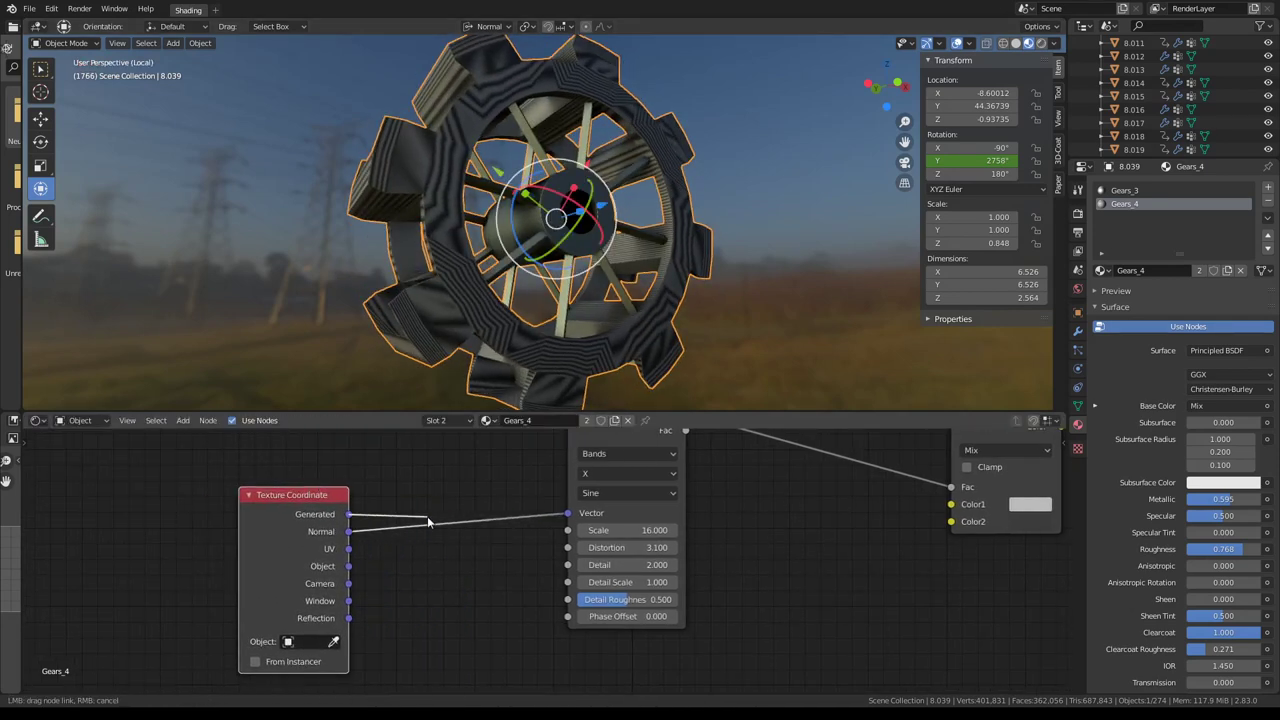
{"action": "left_click_drag", "start_coordinate": [446, 542], "coordinate": [567, 513]}
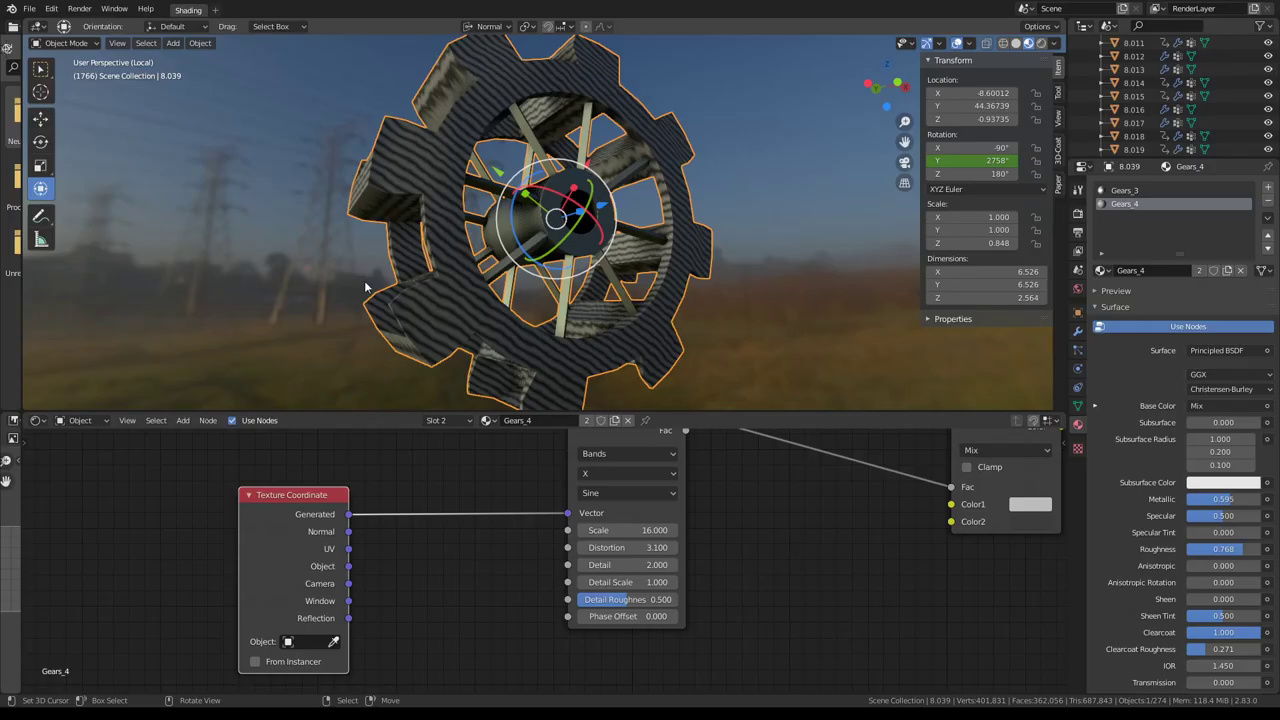
Switch the Vector input to Object coordinates and lower the wave Scale to 4.7.
{"action": "mouse_move", "coordinate": [368, 288]}
{"action": "middle_mouse_down"}
{"action": "mouse_move", "coordinate": [453, 280]}
{"action": "mouse_move", "coordinate": [374, 364]}
{"action": "middle_mouse_up"}
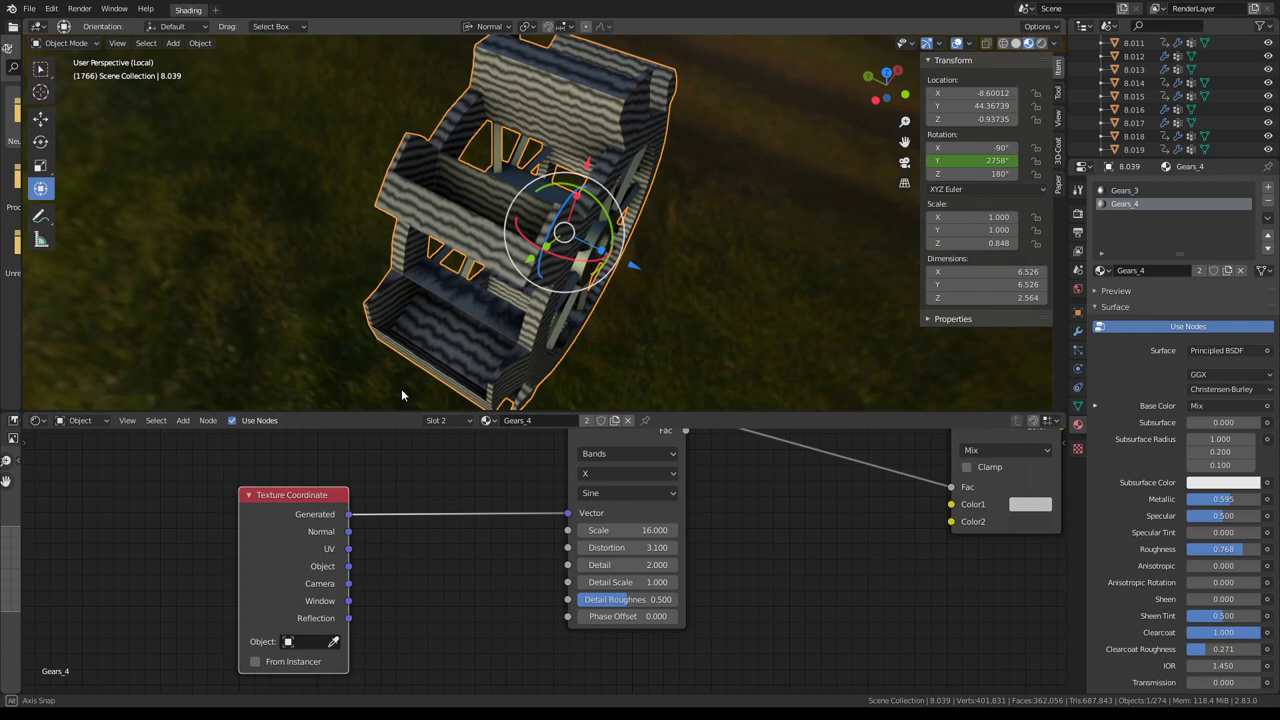
{"action": "mouse_move", "coordinate": [401, 395]}
{"action": "middle_mouse_down"}
{"action": "mouse_move", "coordinate": [453, 270]}
{"action": "mouse_move", "coordinate": [330, 220]}
{"action": "middle_mouse_up"}
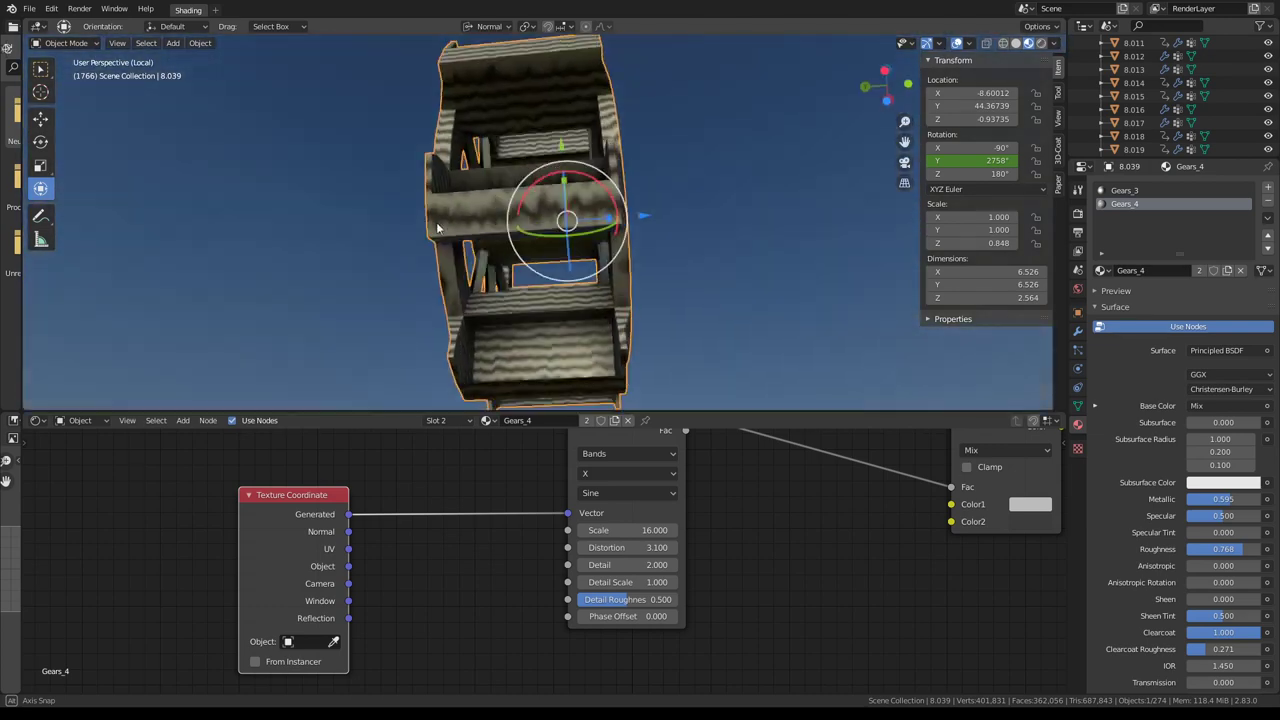
{"action": "middle_click_drag", "start_coordinate": [309, 564], "coordinate": [371, 584]}
{"action": "mouse_move", "coordinate": [371, 584]}
{"action": "left_mouse_down"}
{"action": "mouse_move", "coordinate": [263, 556]}
{"action": "mouse_move", "coordinate": [228, 532]}
{"action": "left_mouse_up"}
{"action": "left_click_drag", "start_coordinate": [597, 529], "coordinate": [630, 532]}
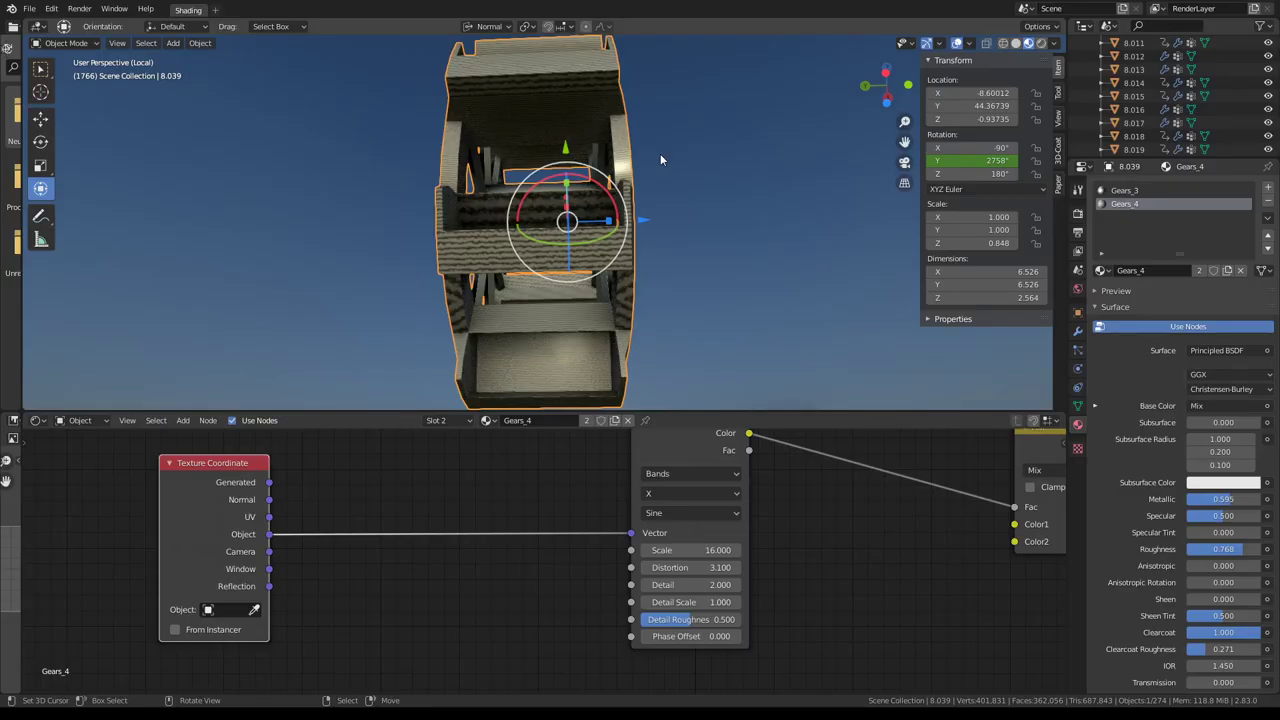
{"action": "mouse_move", "coordinate": [660, 153]}
{"action": "middle_mouse_down"}
{"action": "mouse_move", "coordinate": [624, 285]}
{"action": "mouse_move", "coordinate": [628, 246]}
{"action": "middle_mouse_up"}
{"action": "scroll", "coordinate": [573, 240], "scroll_direction": "up", "scroll_amount": 4}
{"action": "scroll", "coordinate": [573, 238], "scroll_direction": "down", "scroll_amount": 4}
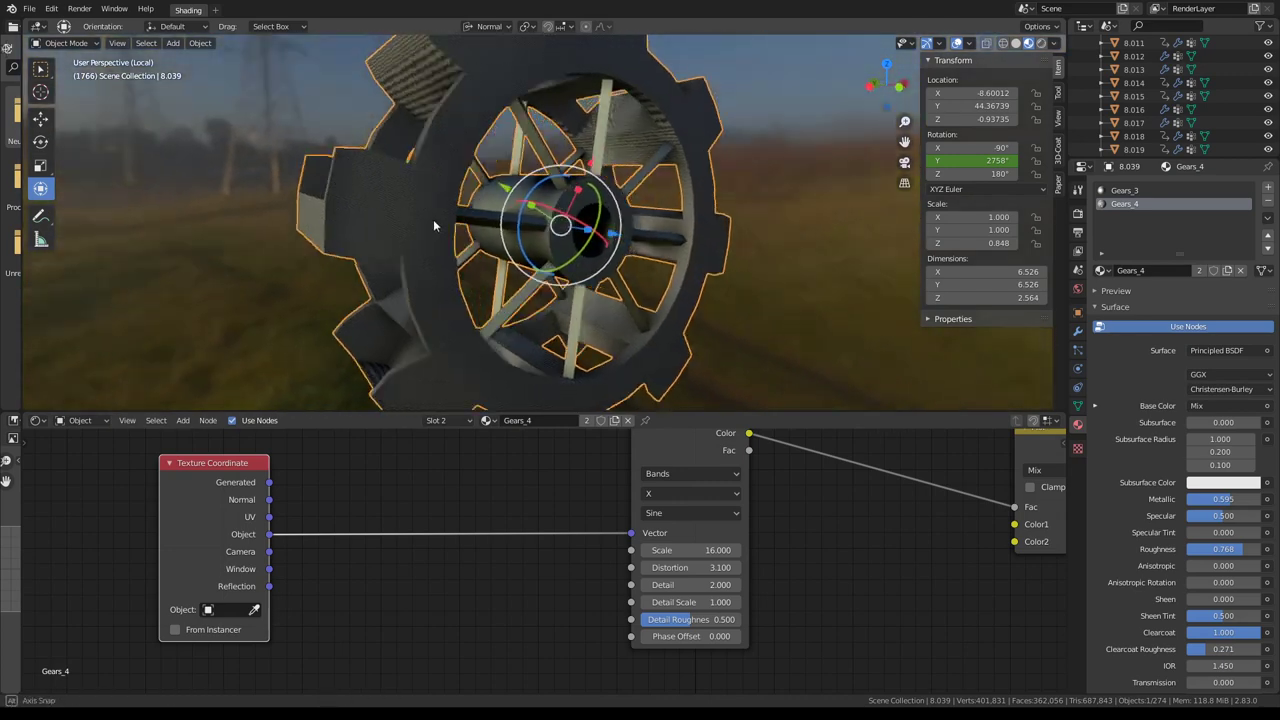
{"action": "middle_click_drag", "start_coordinate": [433, 219], "coordinate": [560, 240]}
{"action": "mouse_move", "coordinate": [682, 550]}
{"action": "left_mouse_down"}
{"action": "mouse_move", "coordinate": [760, 550]}
{"action": "mouse_move", "coordinate": [640, 550]}
{"action": "left_mouse_up"}
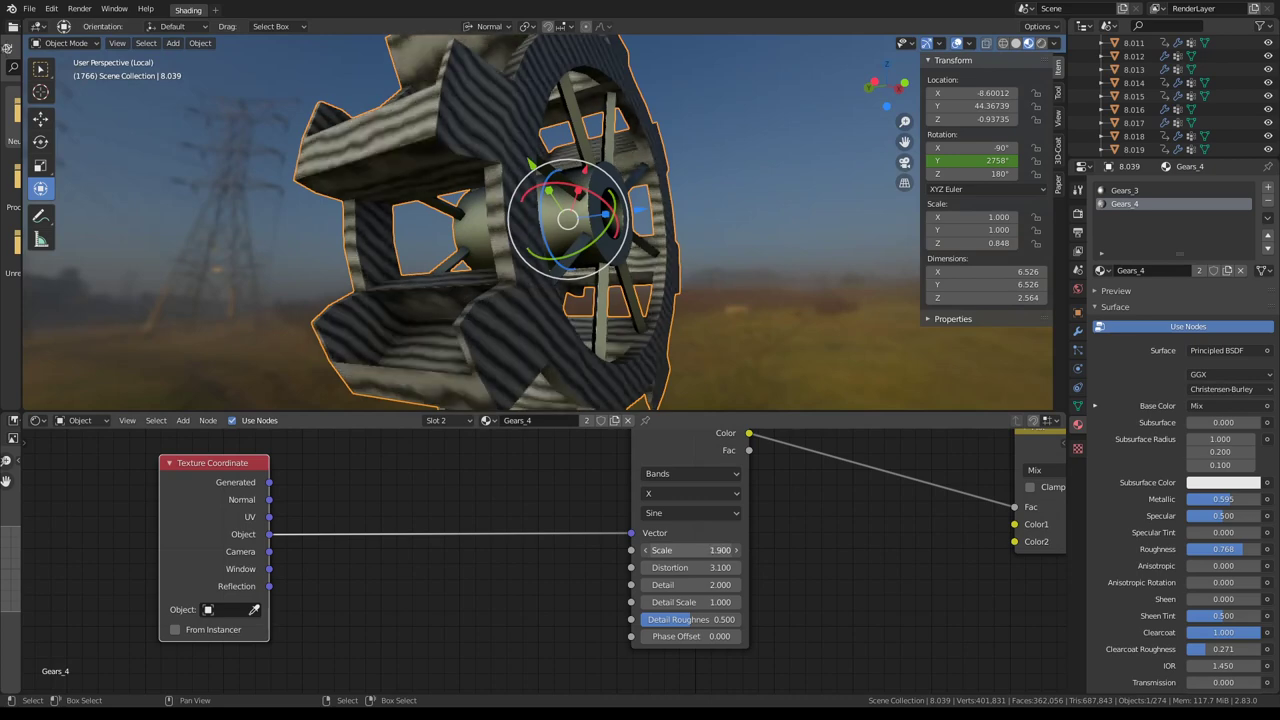
Connect Generated coordinates to the Vector input and play the animation to check the bands.
{"action": "middle_click_drag", "start_coordinate": [326, 214], "coordinate": [420, 230]}
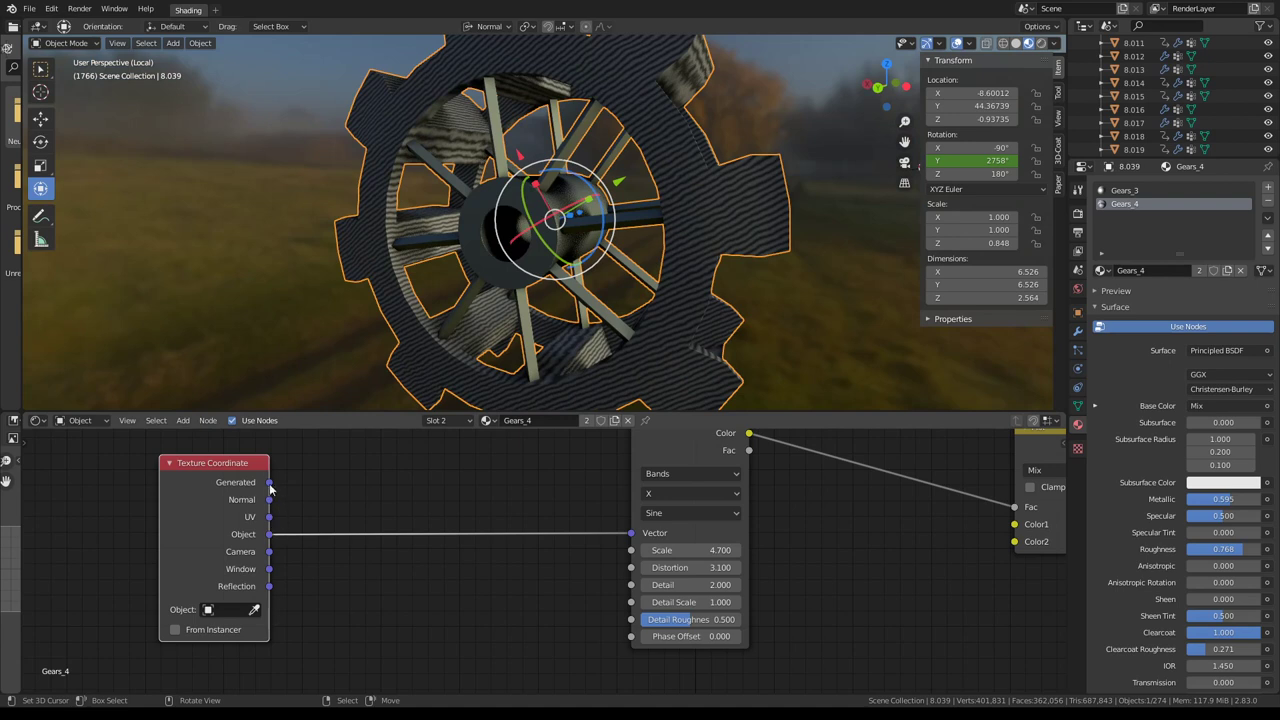
{"action": "left_click_drag", "start_coordinate": [270, 483], "coordinate": [631, 533]}
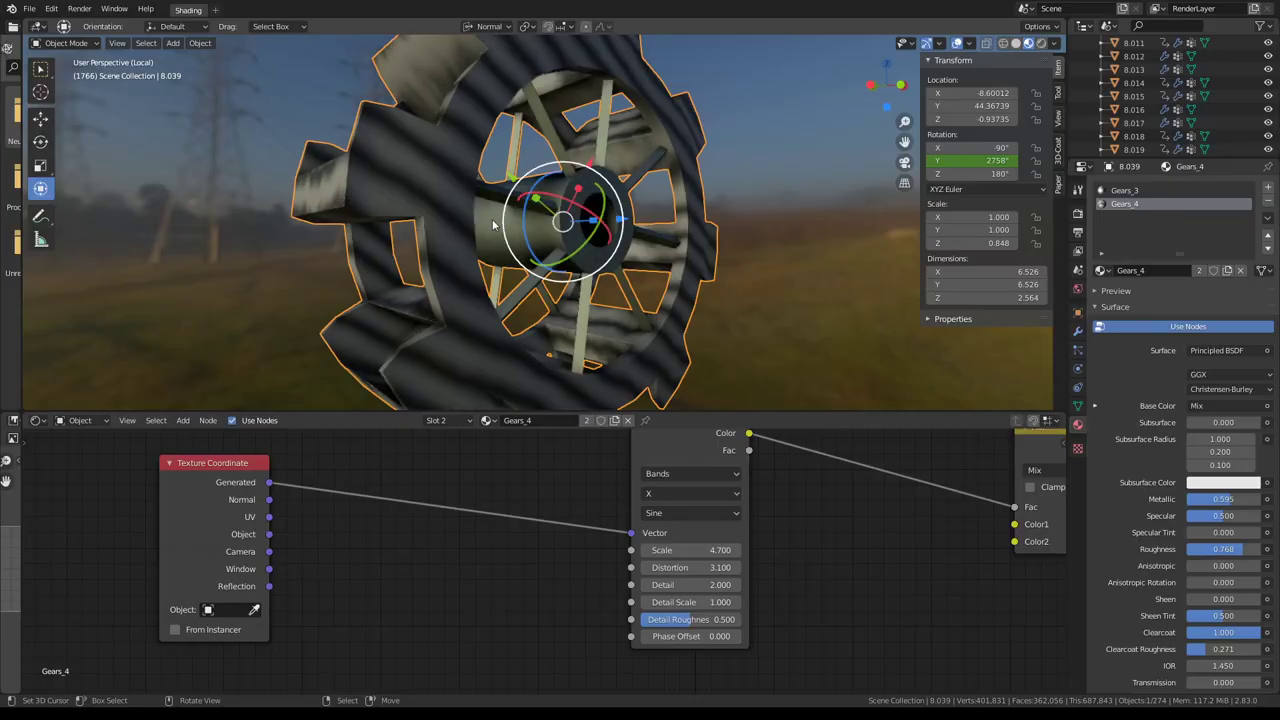
{"action": "mouse_move", "coordinate": [499, 225]}
{"action": "middle_mouse_down"}
{"action": "mouse_move", "coordinate": [698, 253]}
{"action": "mouse_move", "coordinate": [666, 141]}
{"action": "middle_mouse_up"}
{"action": "key", "text": "space"}
{"action": "key", "text": "space"}
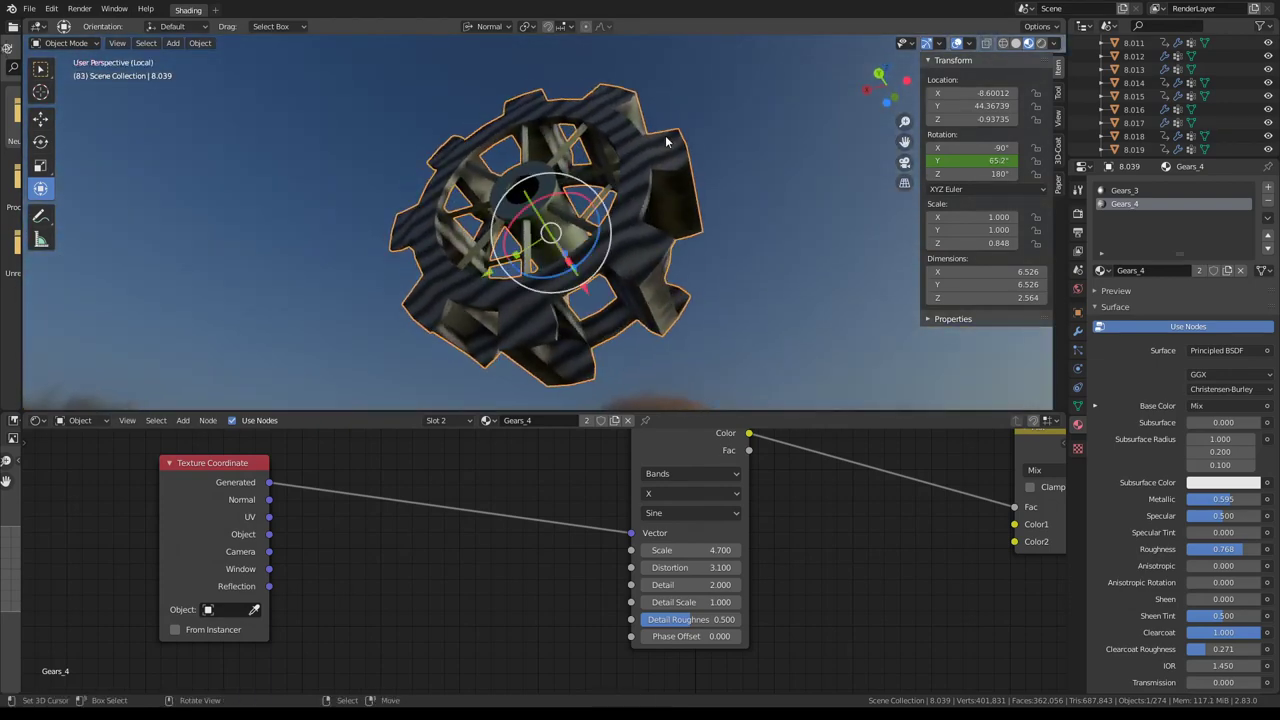
{"action": "middle_click_drag", "start_coordinate": [334, 541], "coordinate": [378, 543]}
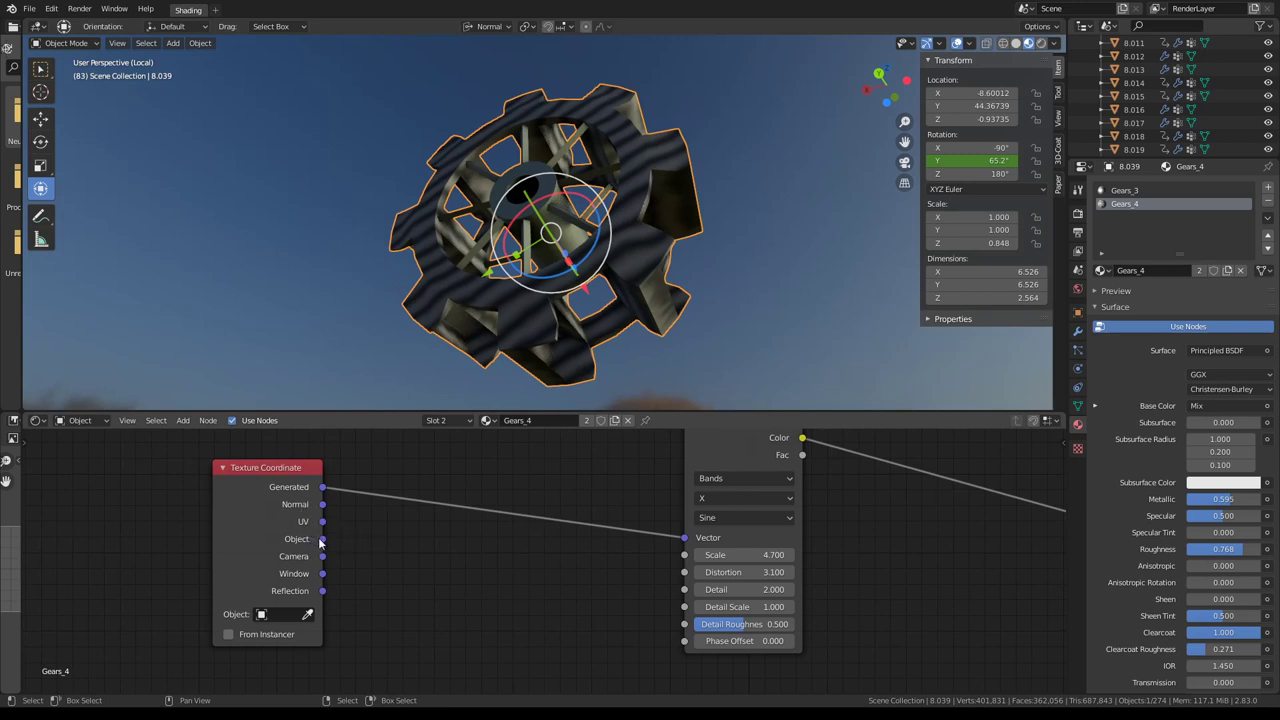
Try linking Object and Normal coordinates to the wave texture's Distortion and Scale inputs.
{"action": "left_click_drag", "start_coordinate": [635, 545], "coordinate": [684, 540]}
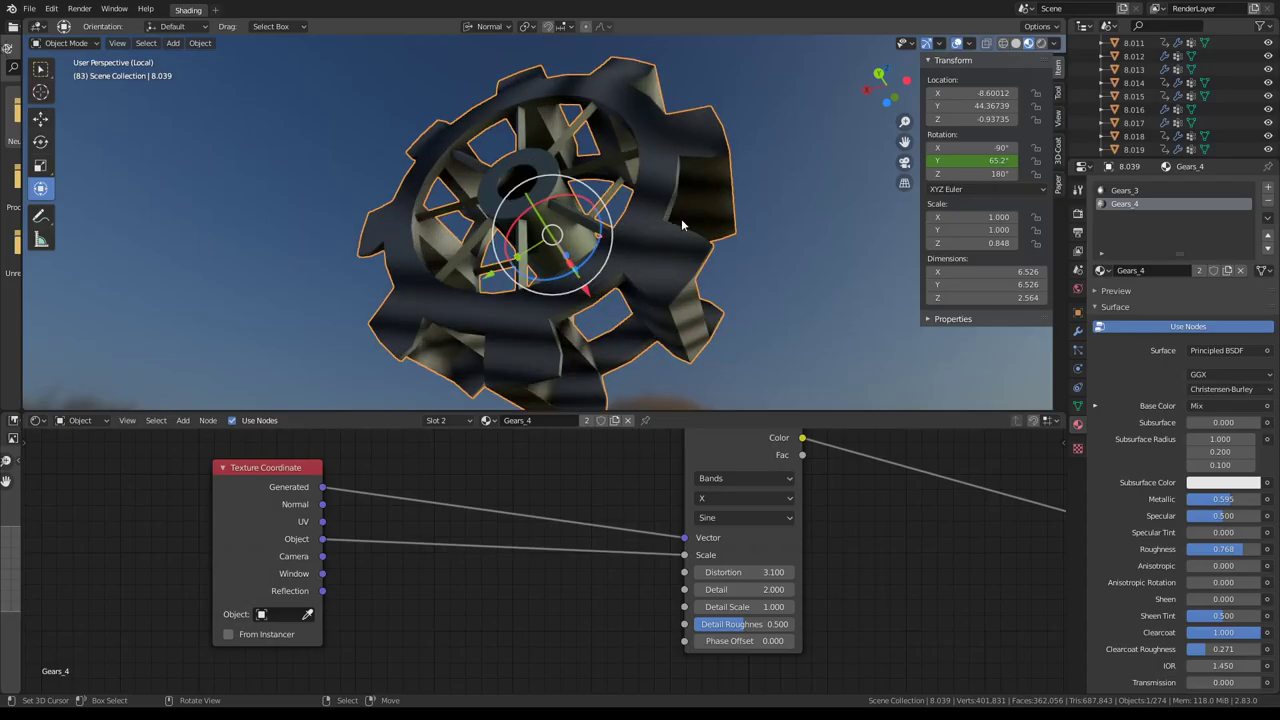
{"action": "mouse_move", "coordinate": [681, 218]}
{"action": "middle_mouse_down"}
{"action": "mouse_move", "coordinate": [666, 273]}
{"action": "mouse_move", "coordinate": [470, 312]}
{"action": "middle_mouse_up"}
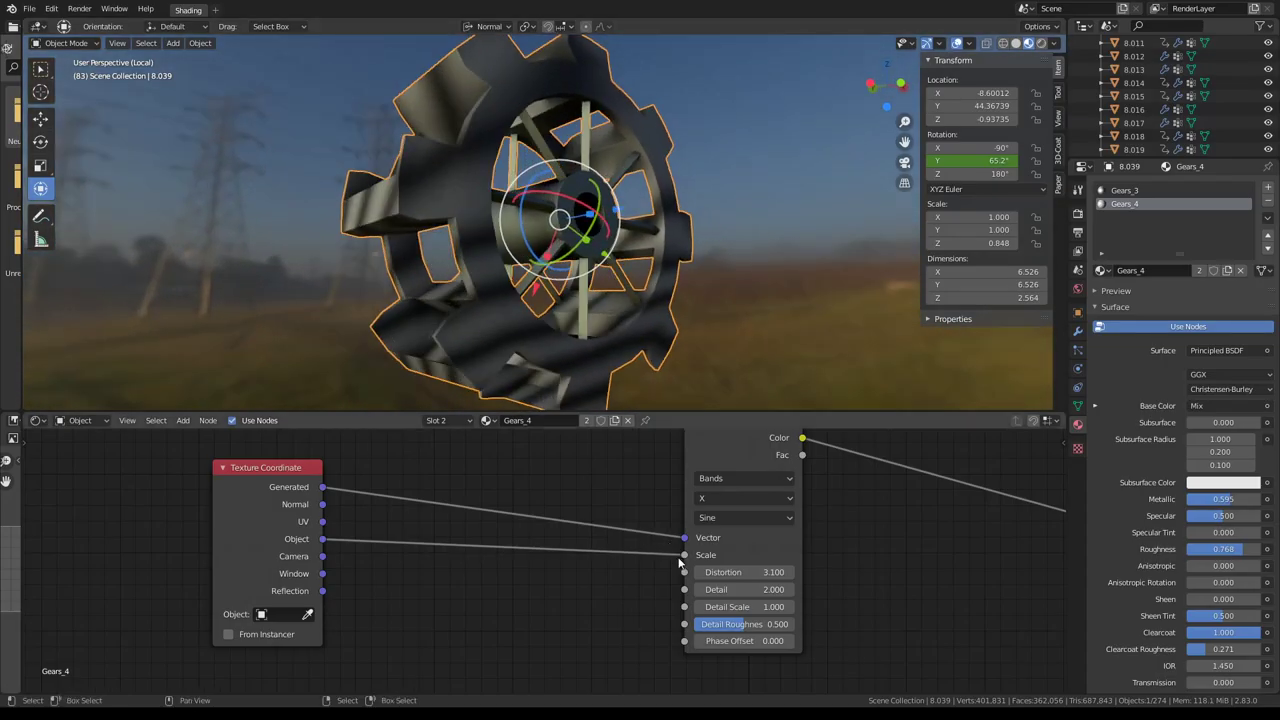
{"action": "left_click_drag", "start_coordinate": [684, 554], "coordinate": [684, 578]}
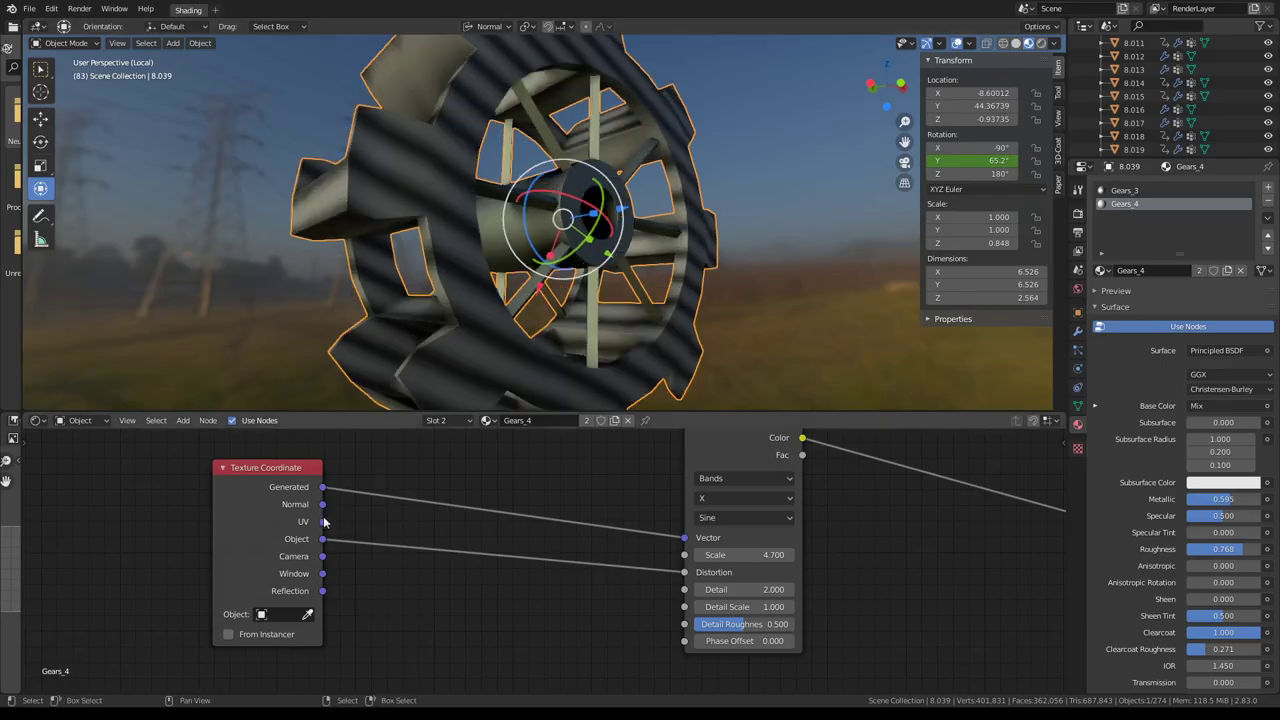
{"action": "mouse_move", "coordinate": [560, 300]}
{"action": "middle_mouse_down"}
{"action": "mouse_move", "coordinate": [651, 234]}
{"action": "mouse_move", "coordinate": [665, 300]}
{"action": "middle_mouse_up"}
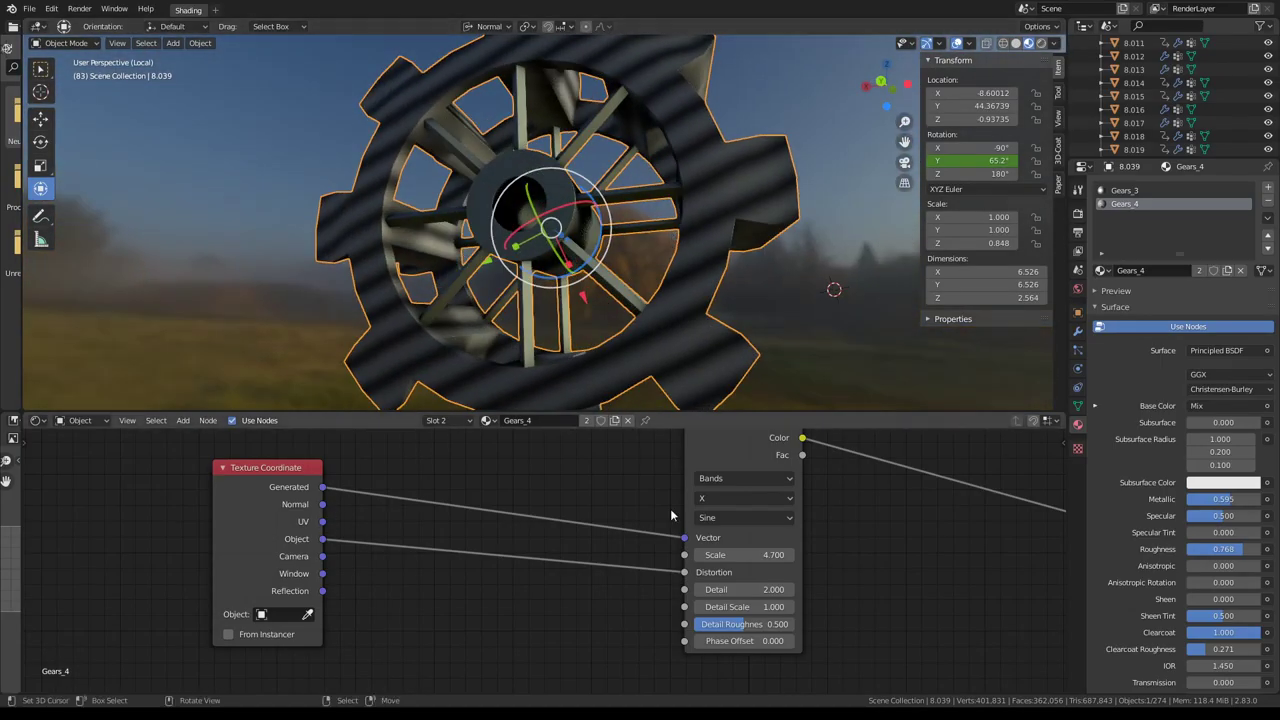
{"action": "left_click_drag", "start_coordinate": [688, 573], "coordinate": [634, 591]}
{"action": "mouse_move", "coordinate": [600, 280]}
{"action": "middle_mouse_down"}
{"action": "mouse_move", "coordinate": [616, 269]}
{"action": "mouse_move", "coordinate": [560, 300]}
{"action": "middle_mouse_up"}
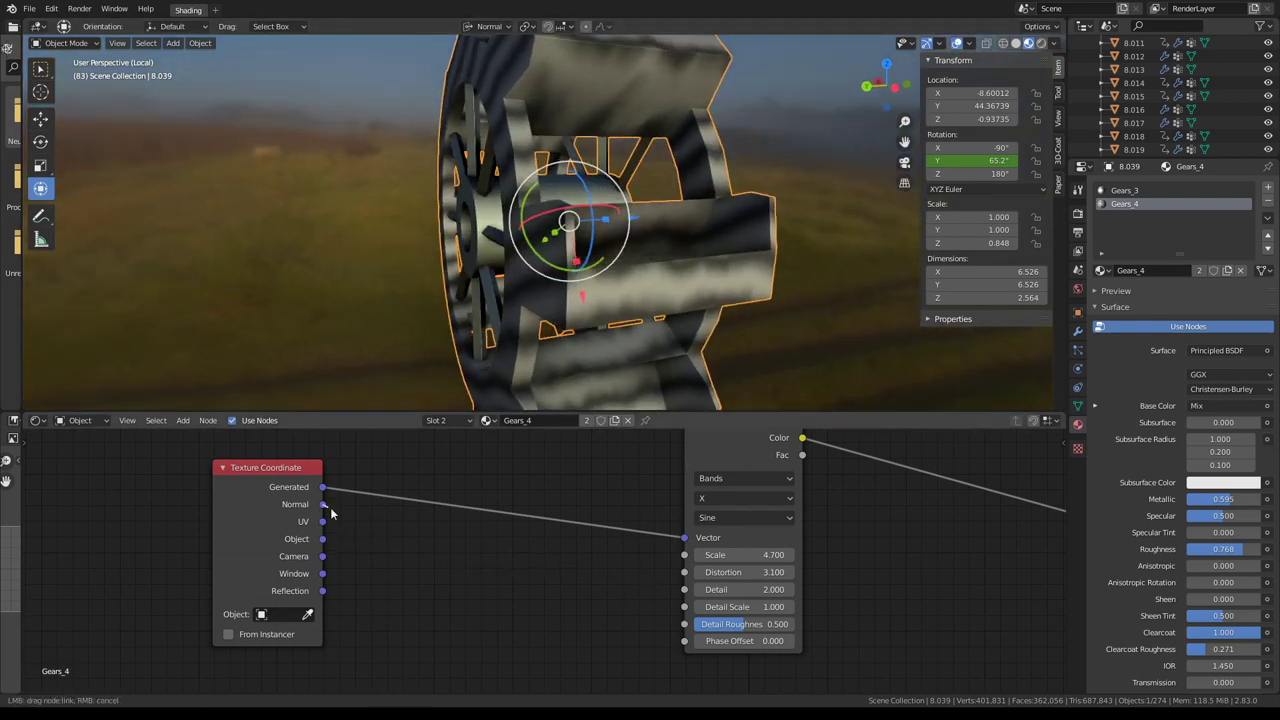
{"action": "left_click_drag", "start_coordinate": [663, 549], "coordinate": [666, 552]}
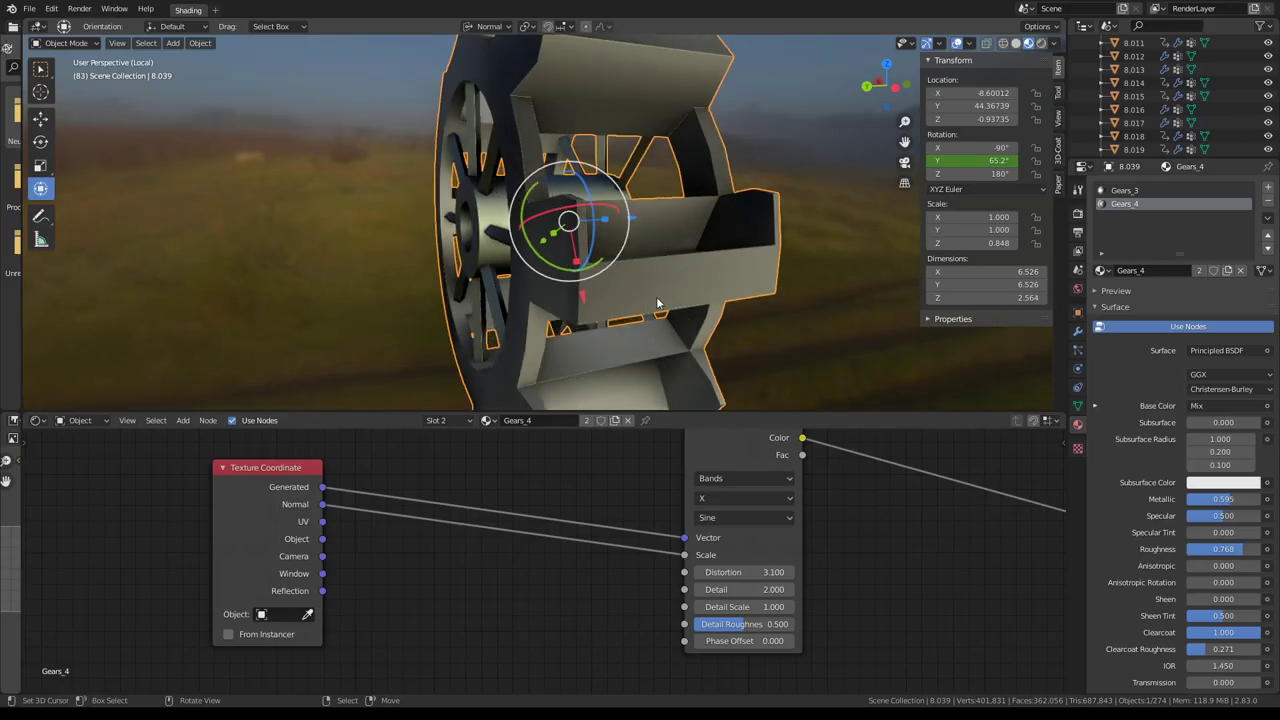
{"action": "mouse_move", "coordinate": [656, 296]}
{"action": "middle_mouse_down"}
{"action": "mouse_move", "coordinate": [756, 285]}
{"action": "mouse_move", "coordinate": [700, 300]}
{"action": "middle_mouse_up"}
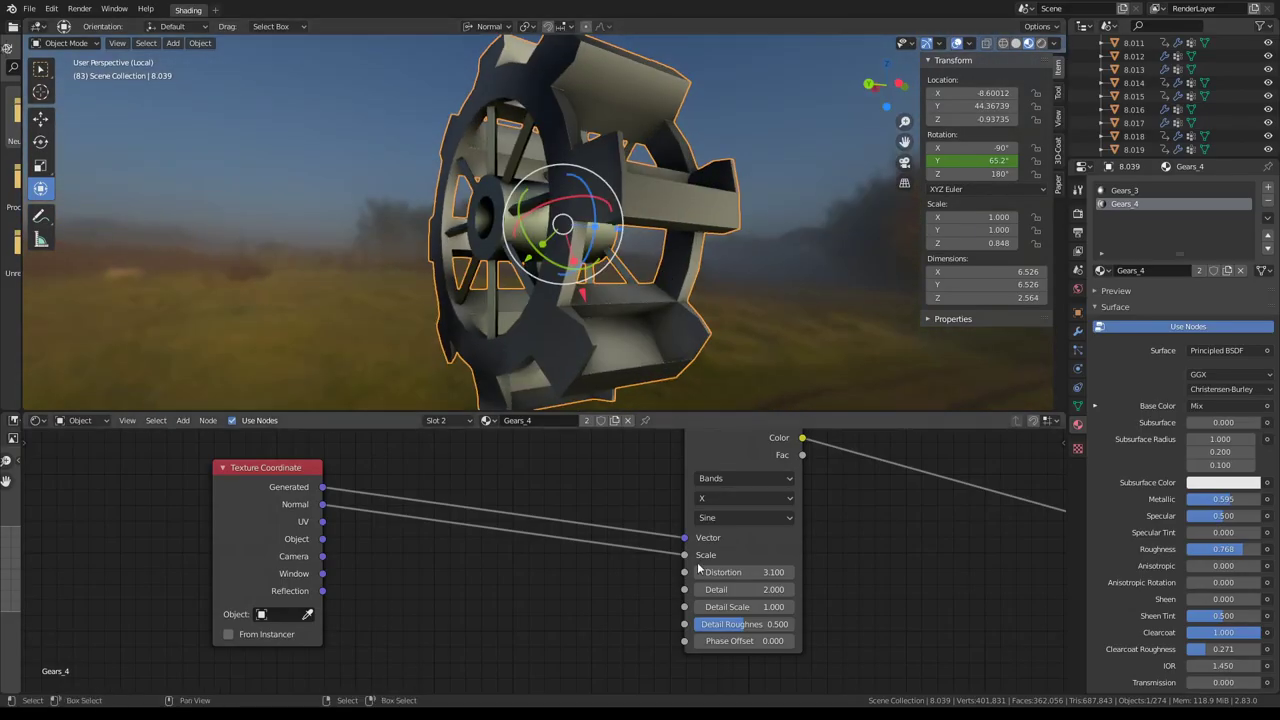
{"action": "left_click", "coordinate": [322, 524]}
{"action": "left_click_drag", "start_coordinate": [697, 567], "coordinate": [689, 564]}
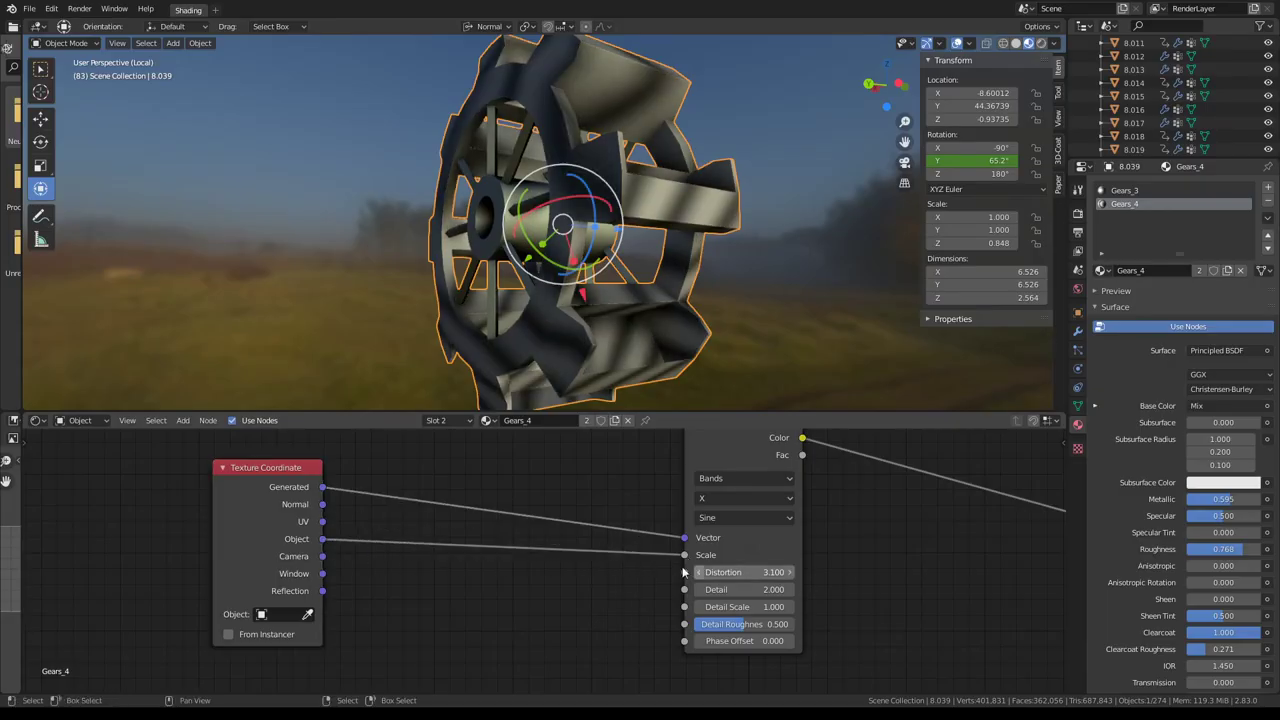
{"action": "left_click_drag", "start_coordinate": [684, 555], "coordinate": [405, 546]}
Route Normal coordinates into the wave's Detail Scale input and set Detail to 14.4.
{"action": "left_click_drag", "start_coordinate": [327, 508], "coordinate": [667, 573]}
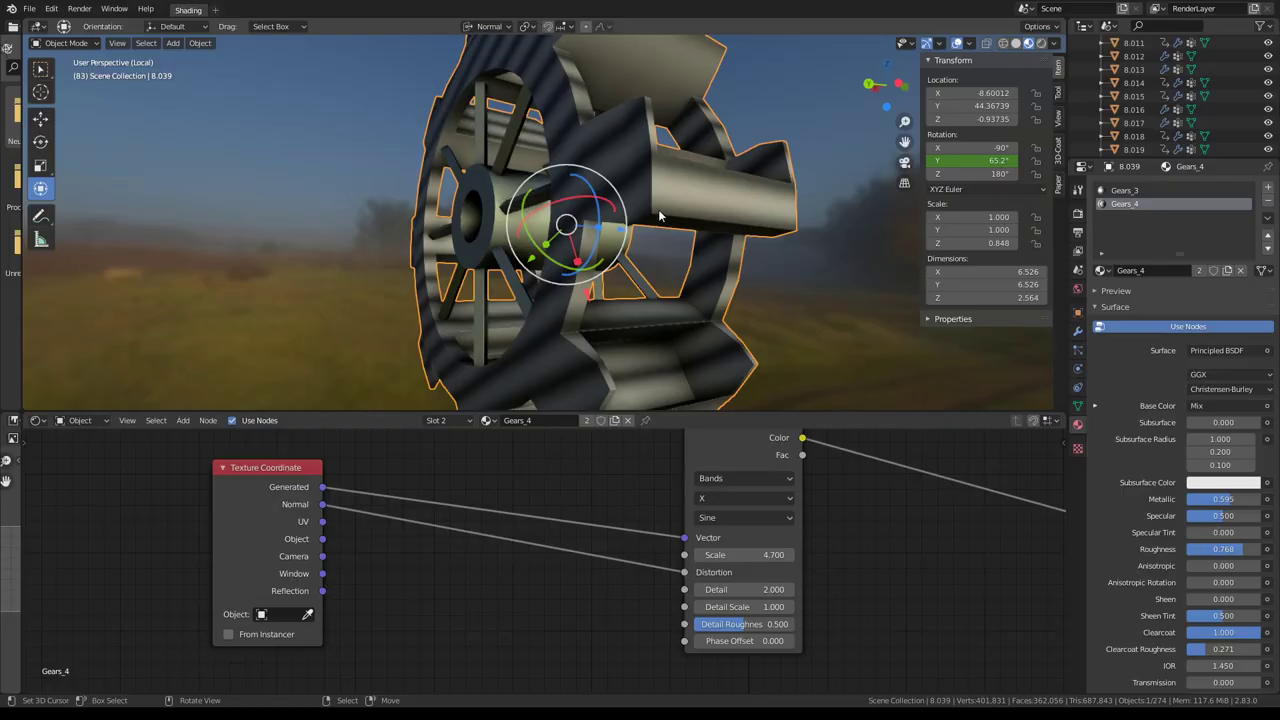
{"action": "middle_click_drag", "start_coordinate": [560, 215], "coordinate": [694, 500]}
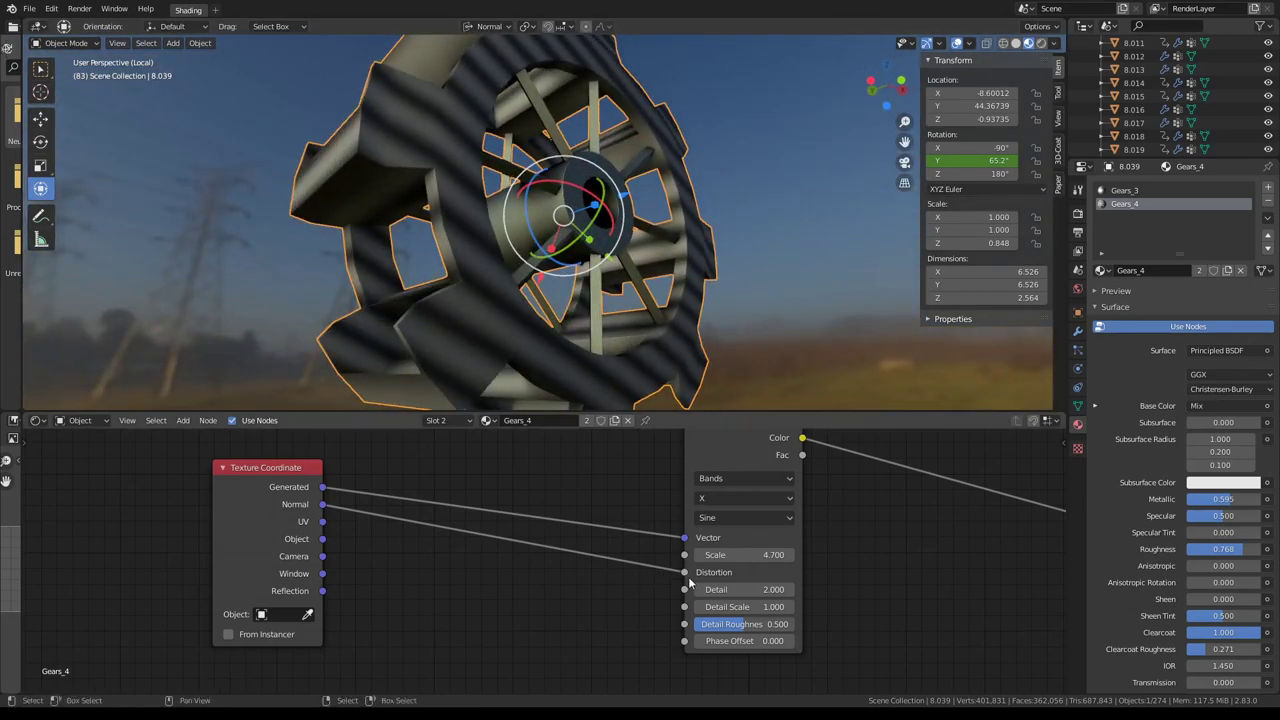
{"action": "left_click_drag", "start_coordinate": [685, 572], "coordinate": [685, 589]}
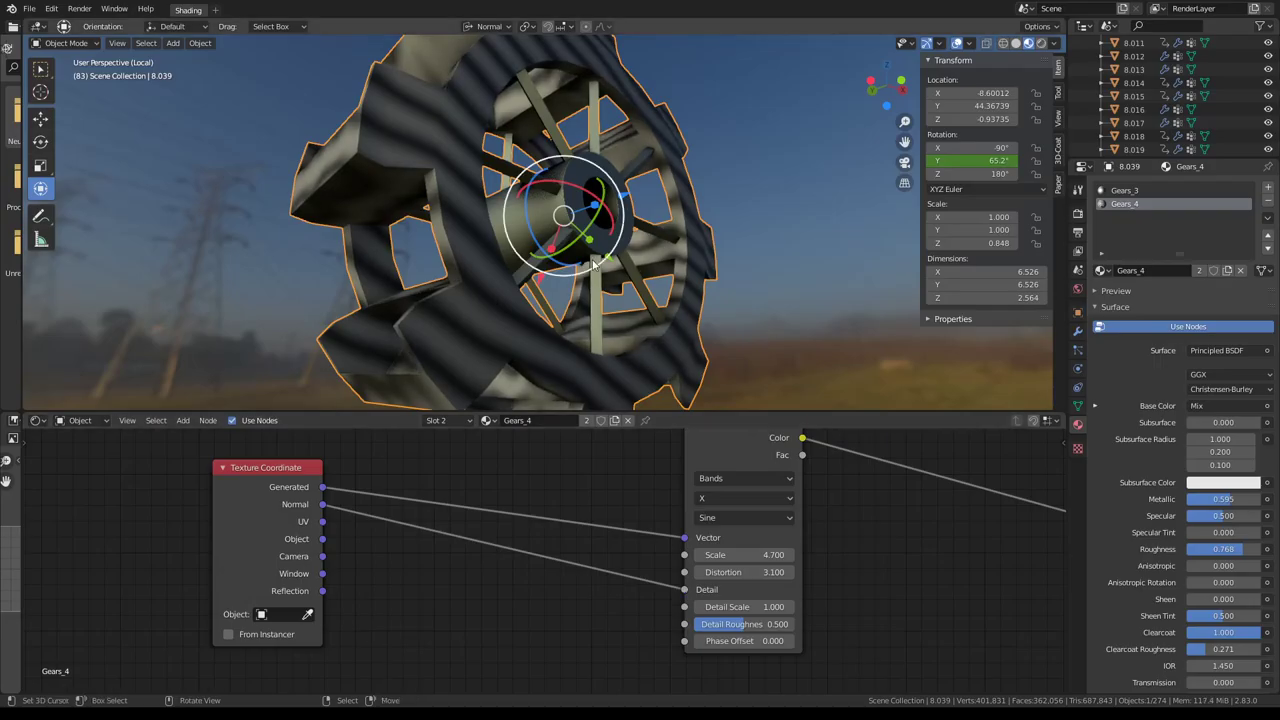
{"action": "mouse_move", "coordinate": [608, 374]}
{"action": "middle_mouse_down"}
{"action": "mouse_move", "coordinate": [665, 316]}
{"action": "mouse_move", "coordinate": [740, 327]}
{"action": "mouse_move", "coordinate": [614, 576]}
{"action": "middle_mouse_up"}
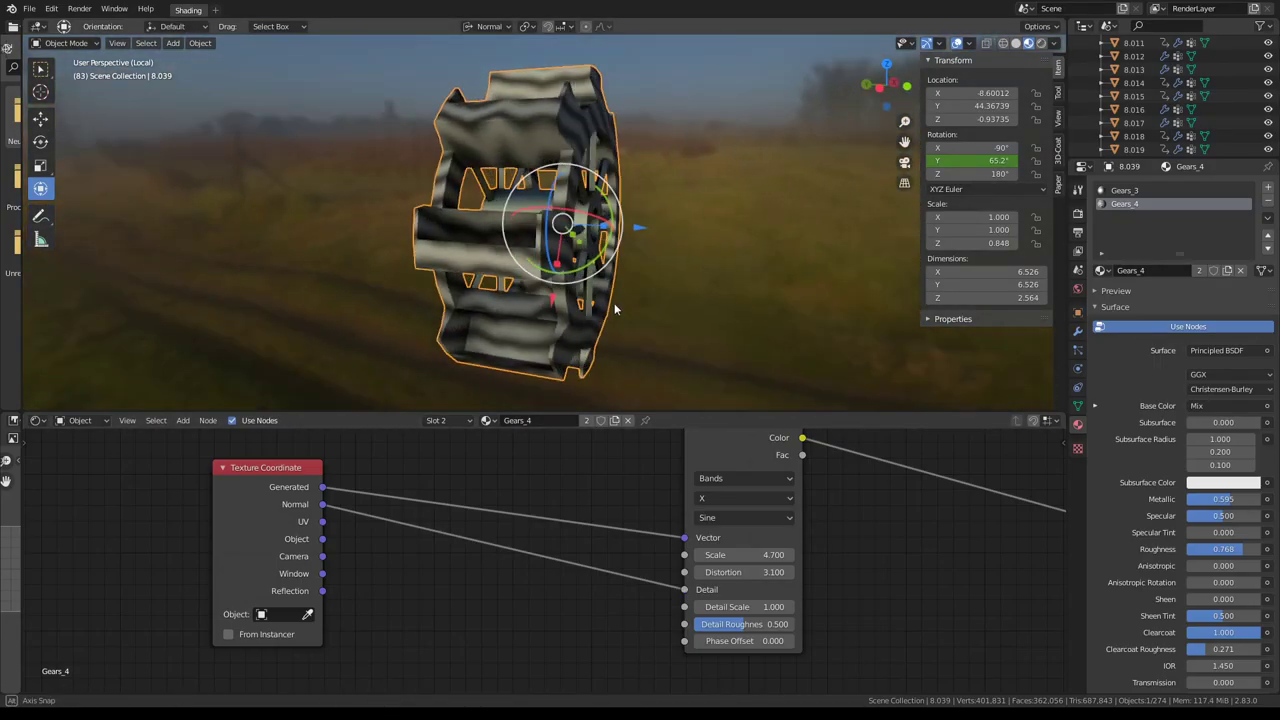
{"action": "mouse_move", "coordinate": [740, 606]}
{"action": "left_mouse_down"}
{"action": "mouse_move", "coordinate": [790, 606]}
{"action": "mouse_move", "coordinate": [720, 606]}
{"action": "left_mouse_up"}
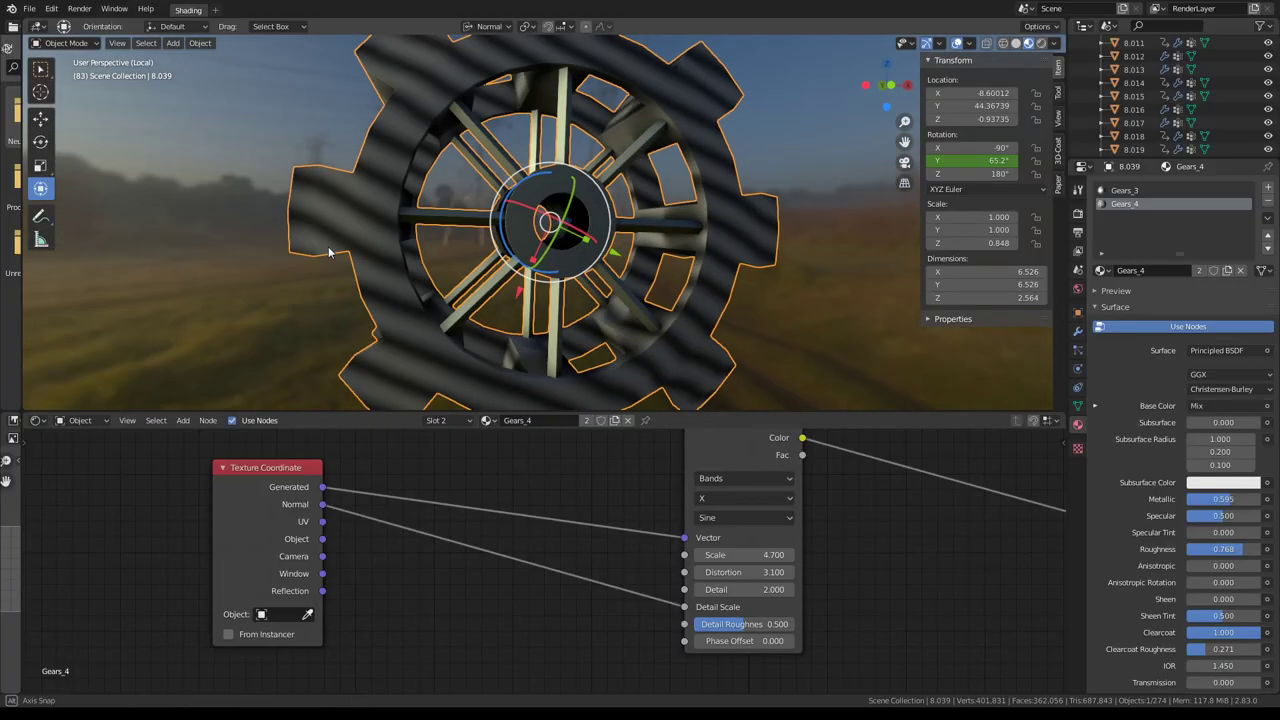
{"action": "middle_click_drag", "start_coordinate": [328, 251], "coordinate": [422, 256]}
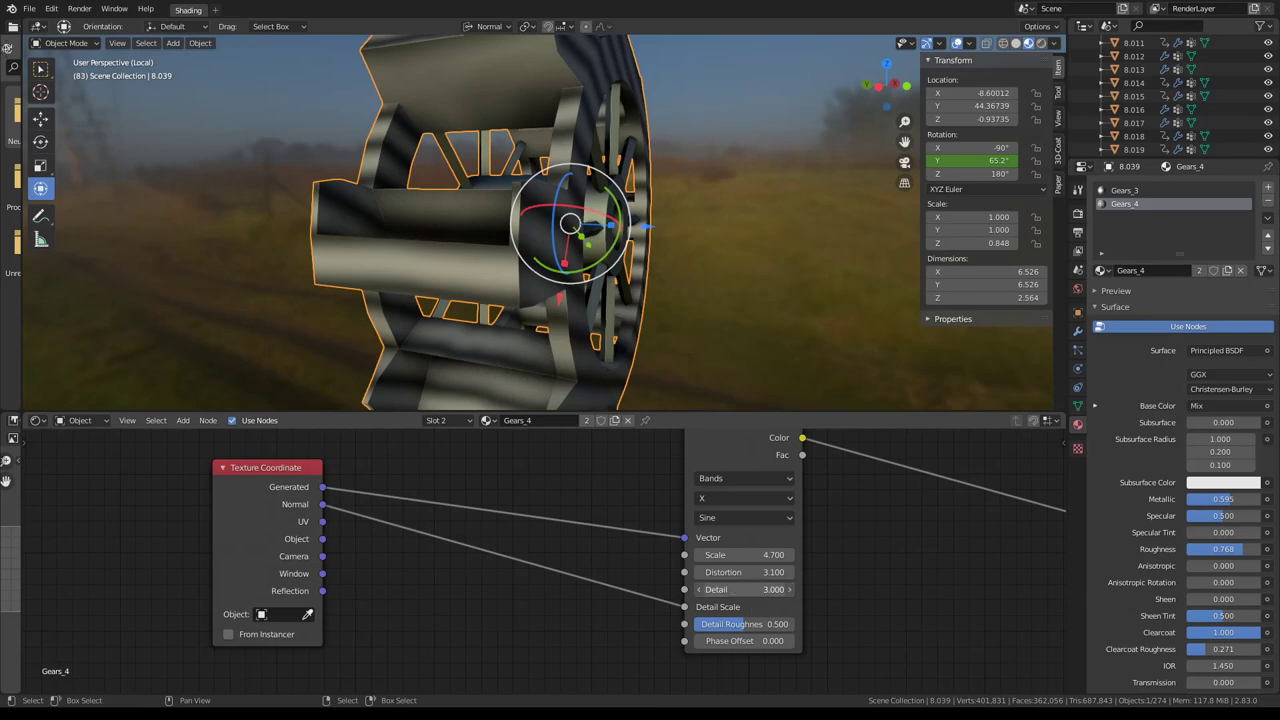
{"action": "left_click_drag", "start_coordinate": [750, 589], "coordinate": [725, 589]}
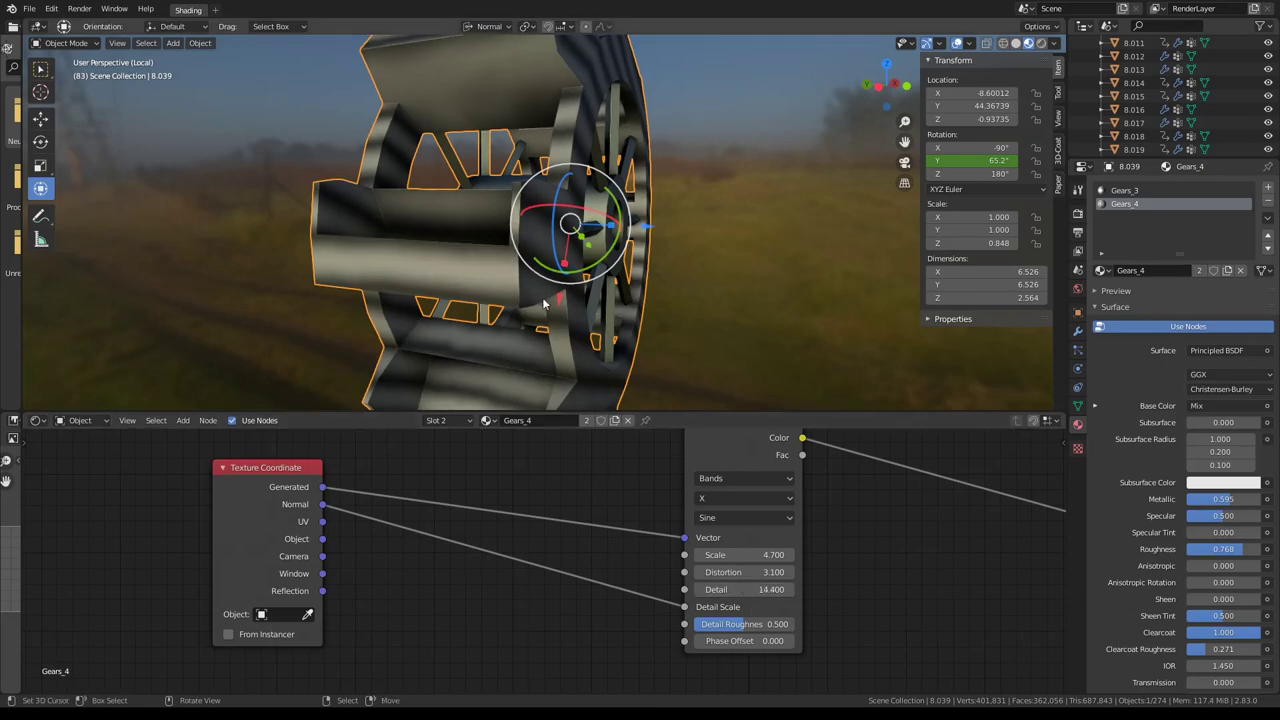
Raise the wave Scale to 13.9, preview in local view, and relink coordinates to Vector.
{"action": "middle_click_drag", "start_coordinate": [436, 285], "coordinate": [588, 305]}
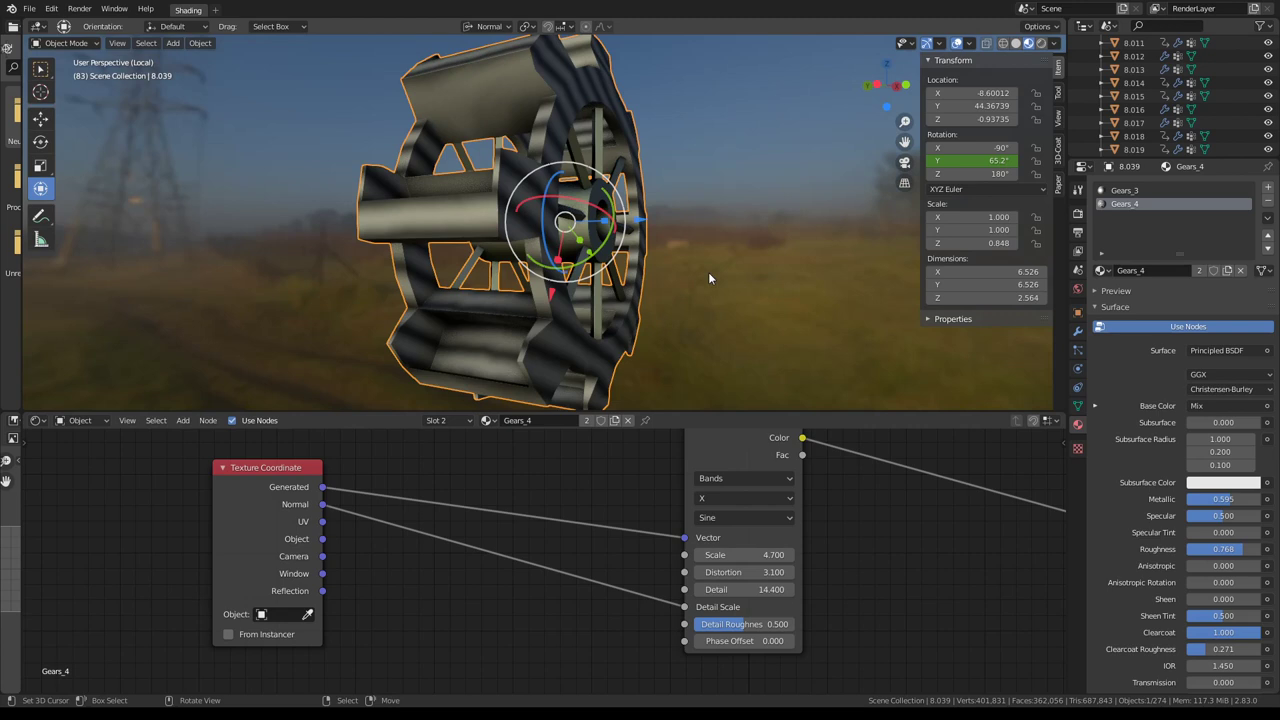
{"action": "mouse_move", "coordinate": [735, 557]}
{"action": "left_mouse_down"}
{"action": "mouse_move", "coordinate": [800, 557]}
{"action": "mouse_move", "coordinate": [735, 555]}
{"action": "mouse_move", "coordinate": [770, 555]}
{"action": "left_mouse_up"}
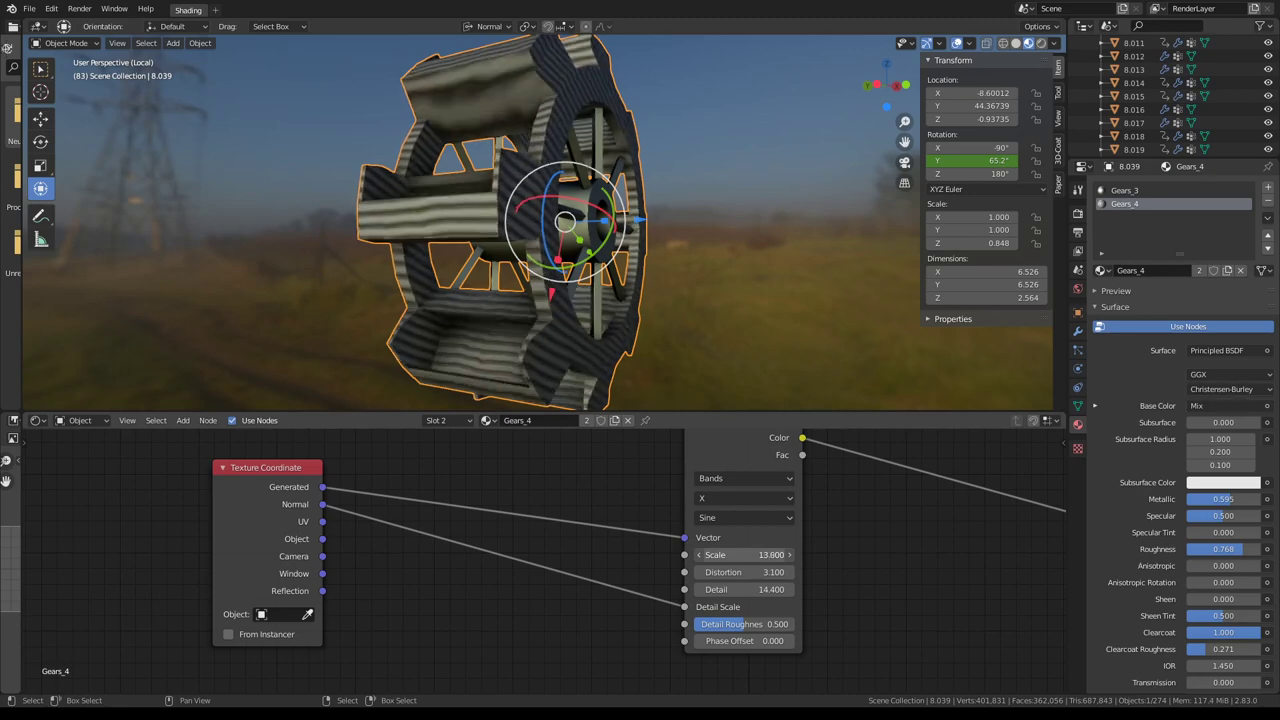
{"action": "key", "text": "space"}
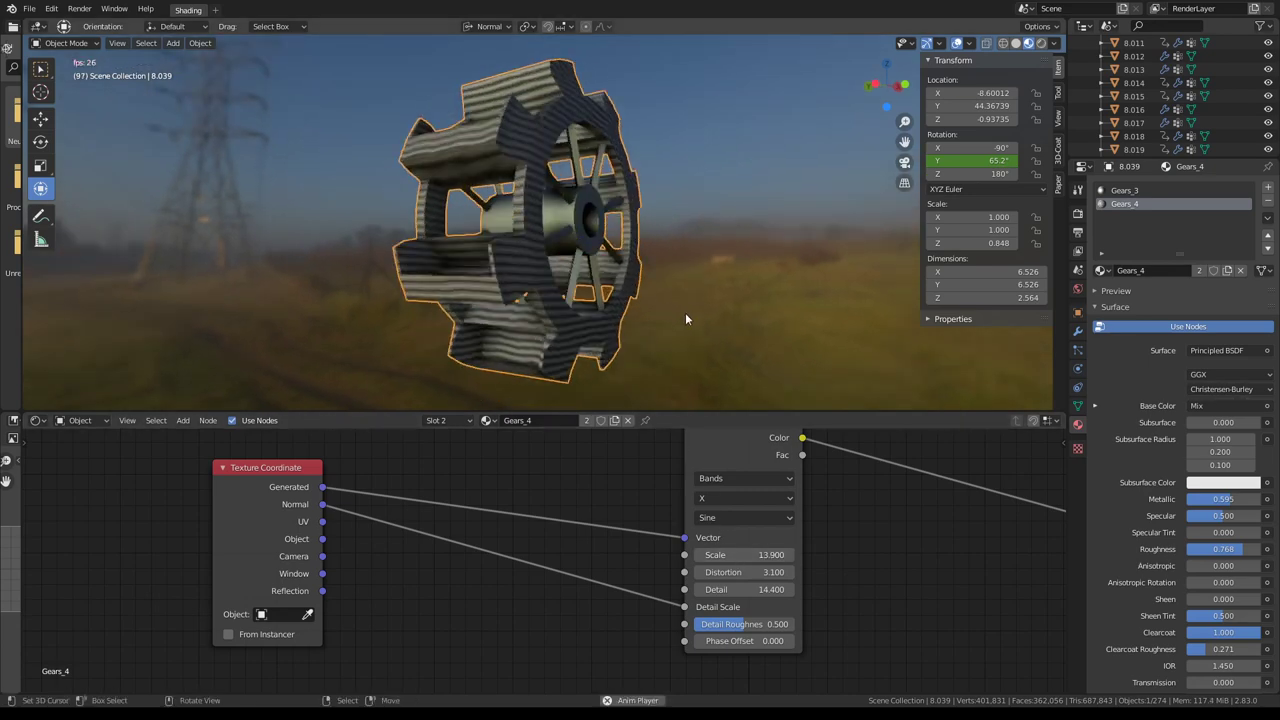
{"action": "key", "text": "space"}
{"action": "key", "text": "KP_Divide"}
{"action": "mouse_move", "coordinate": [685, 312]}
{"action": "middle_mouse_down"}
{"action": "mouse_move", "coordinate": [628, 222]}
{"action": "mouse_move", "coordinate": [669, 171]}
{"action": "middle_mouse_up"}
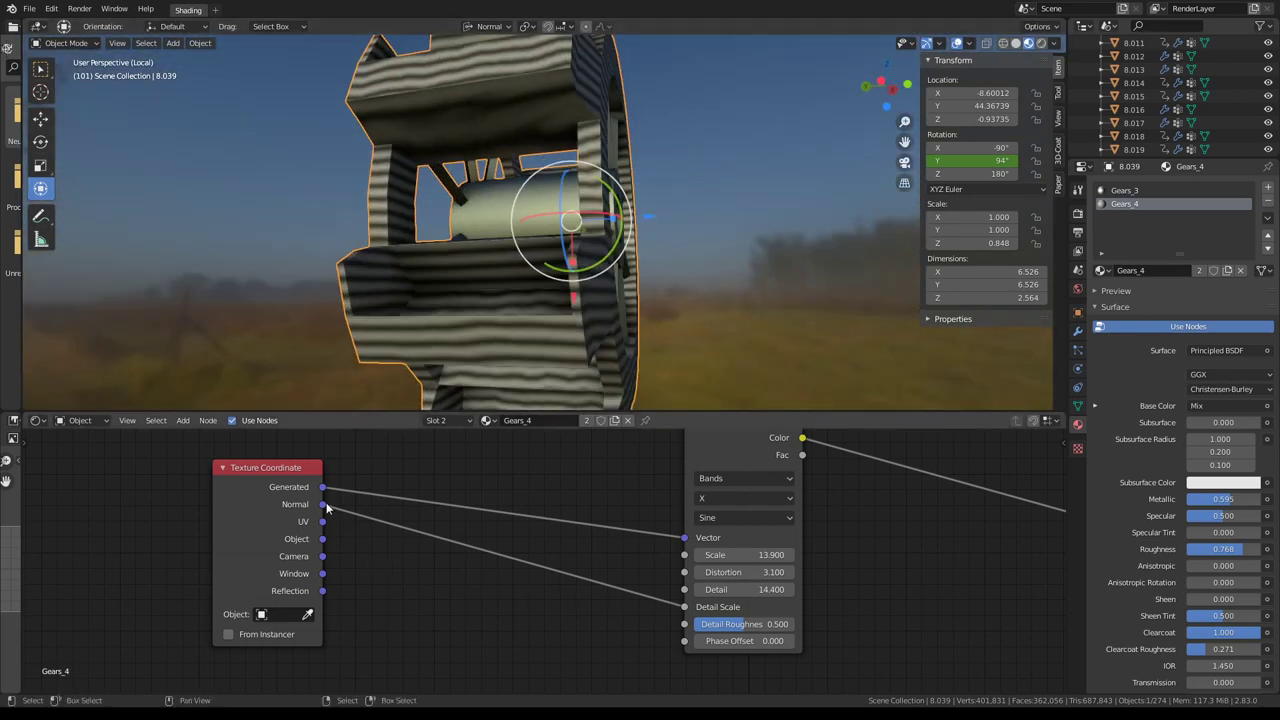
{"action": "left_click_drag", "start_coordinate": [690, 537], "coordinate": [685, 538]}
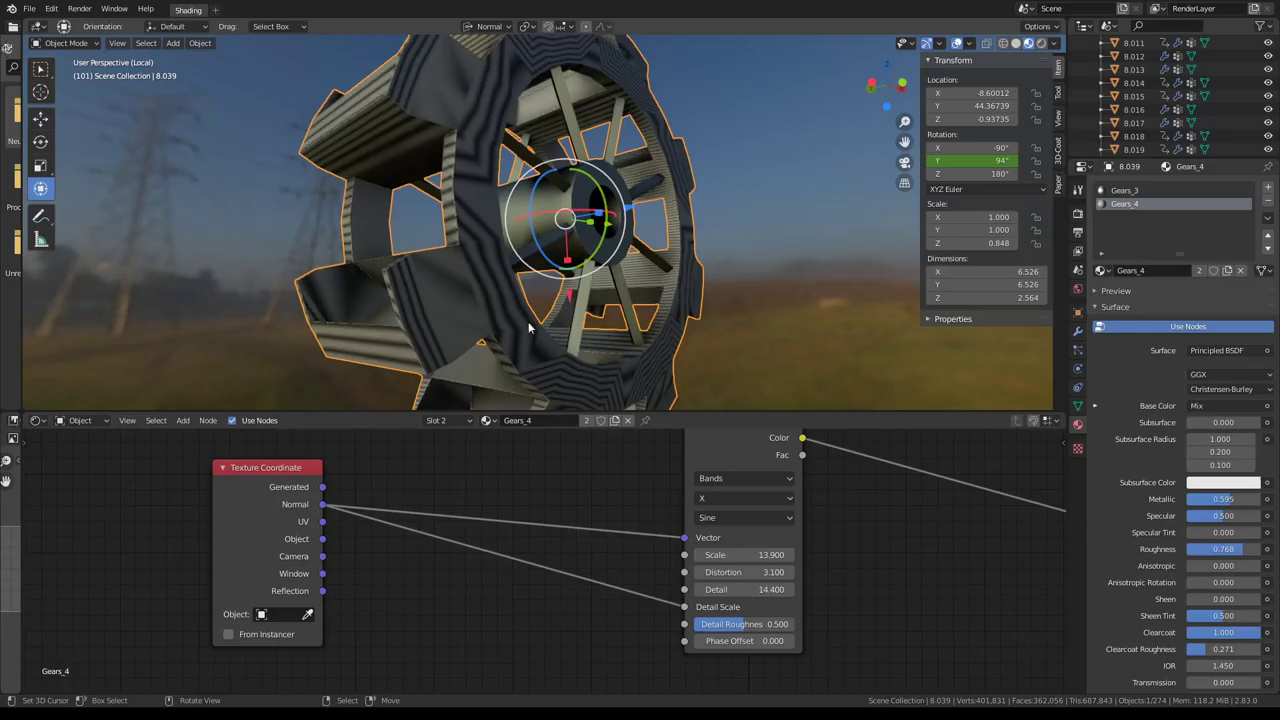
{"action": "mouse_move", "coordinate": [322, 487]}
{"action": "left_mouse_down"}
{"action": "mouse_move", "coordinate": [676, 550]}
{"action": "mouse_move", "coordinate": [684, 539]}
{"action": "left_mouse_up"}
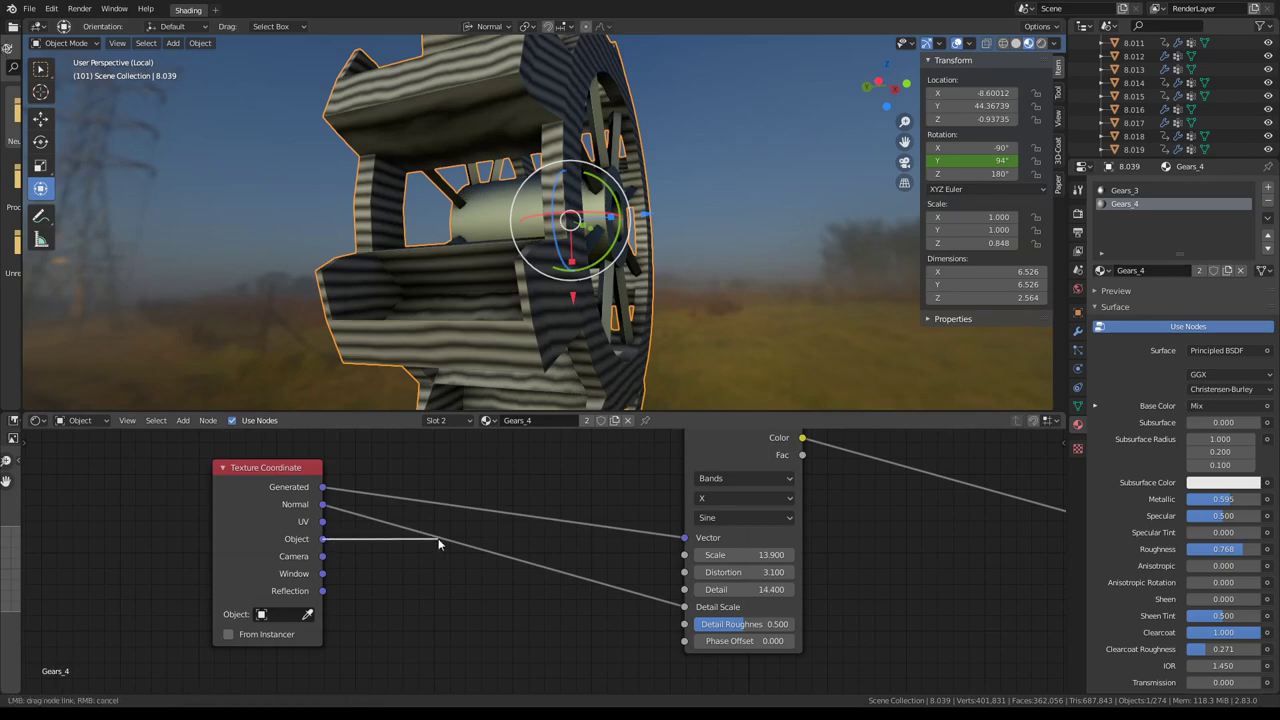
{"action": "left_click_drag", "start_coordinate": [438, 538], "coordinate": [684, 538]}
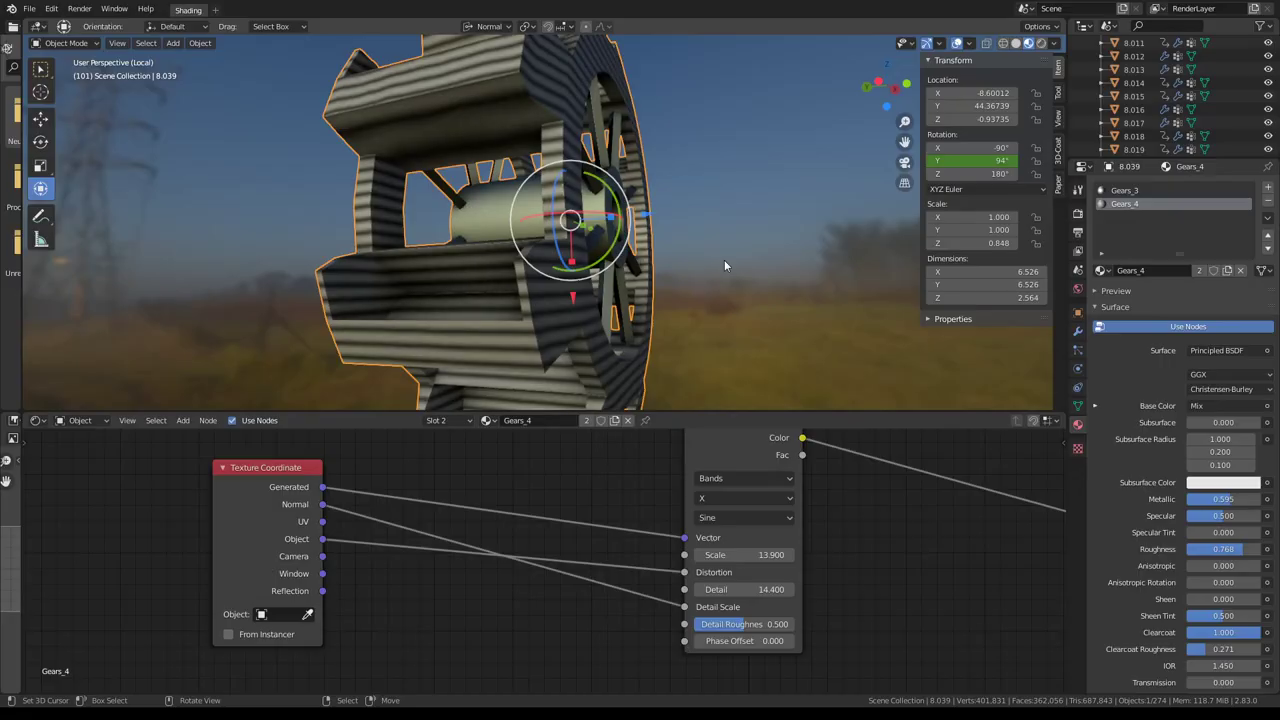
Shift the wave texture's Phase Offset to -76.6 and play the animation to preview it.
{"action": "mouse_move", "coordinate": [724, 259]}
{"action": "middle_mouse_down"}
{"action": "mouse_move", "coordinate": [484, 292]}
{"action": "mouse_move", "coordinate": [690, 380]}
{"action": "mouse_move", "coordinate": [729, 314]}
{"action": "mouse_move", "coordinate": [657, 190]}
{"action": "mouse_move", "coordinate": [684, 272]}
{"action": "mouse_move", "coordinate": [658, 320]}
{"action": "mouse_move", "coordinate": [700, 260]}
{"action": "middle_mouse_up"}
{"action": "key", "text": "space"}
{"action": "key", "text": "space"}
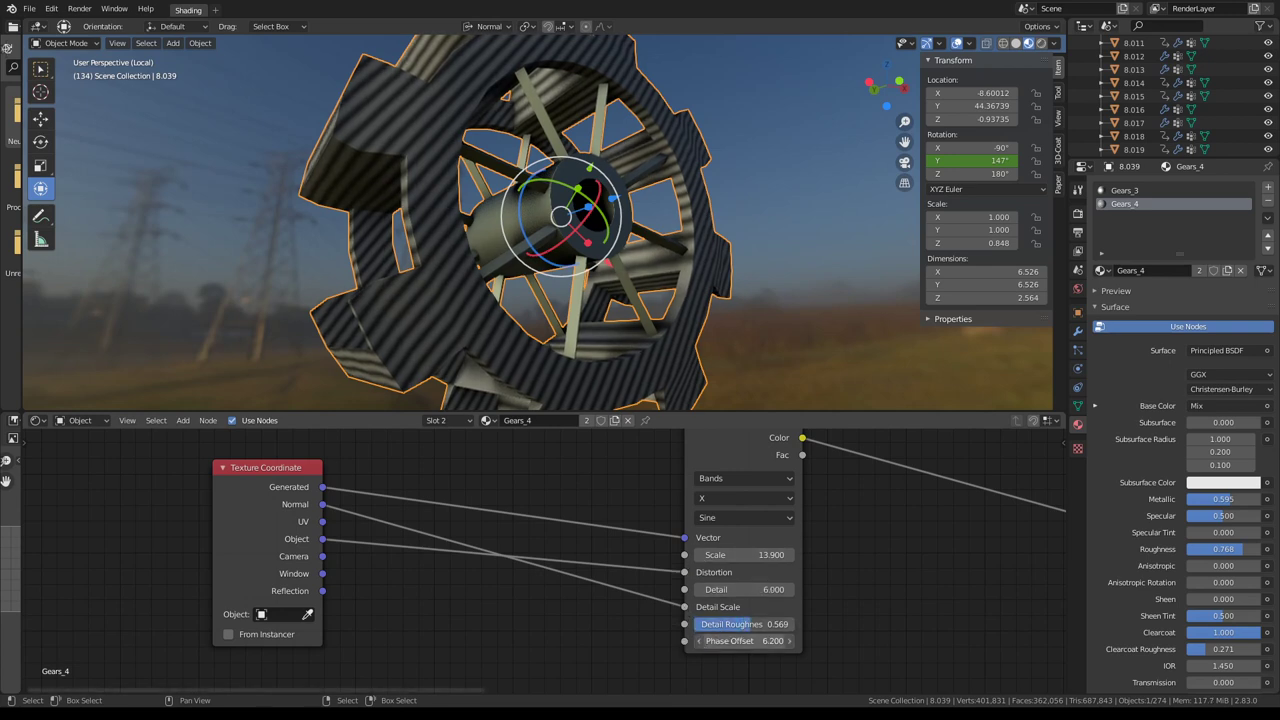
{"action": "left_click_drag", "start_coordinate": [745, 641], "coordinate": [620, 641]}
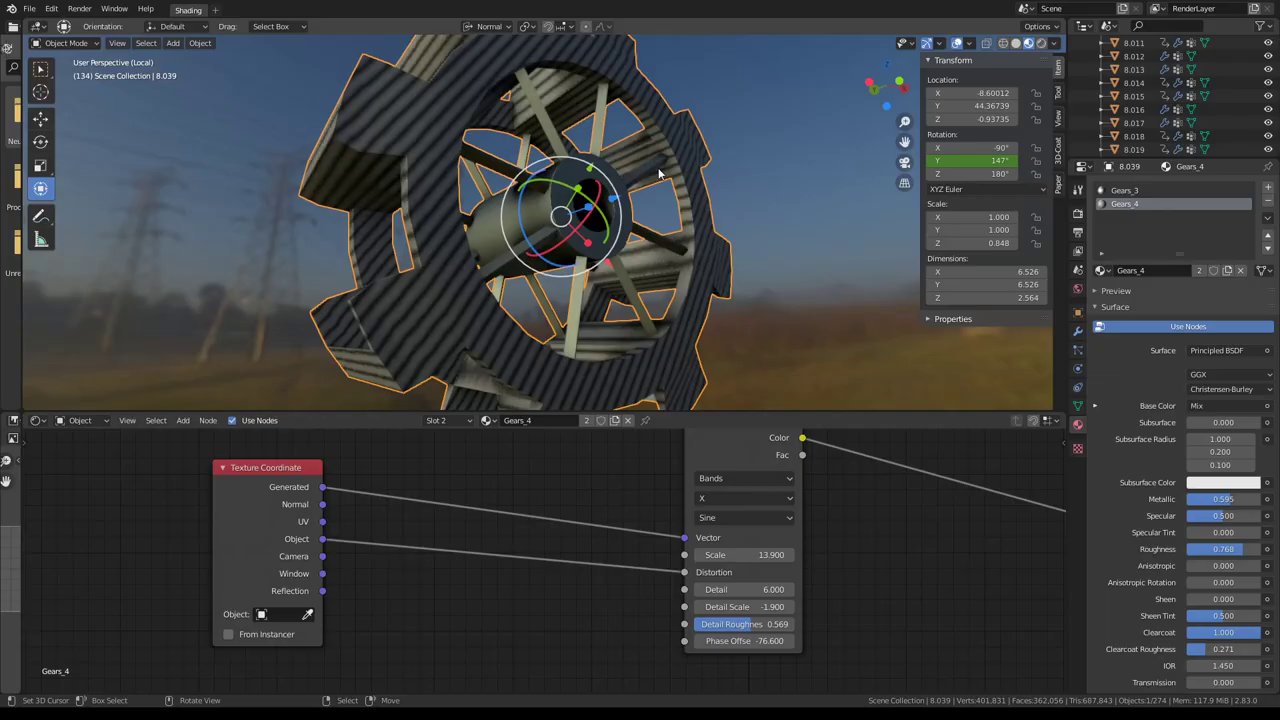
{"action": "mouse_move", "coordinate": [590, 230]}
{"action": "middle_mouse_down"}
{"action": "mouse_move", "coordinate": [605, 243]}
{"action": "mouse_move", "coordinate": [775, 179]}
{"action": "mouse_move", "coordinate": [844, 178]}
{"action": "mouse_move", "coordinate": [654, 208]}
{"action": "mouse_move", "coordinate": [653, 240]}
{"action": "middle_mouse_up"}
{"action": "key", "text": "space"}
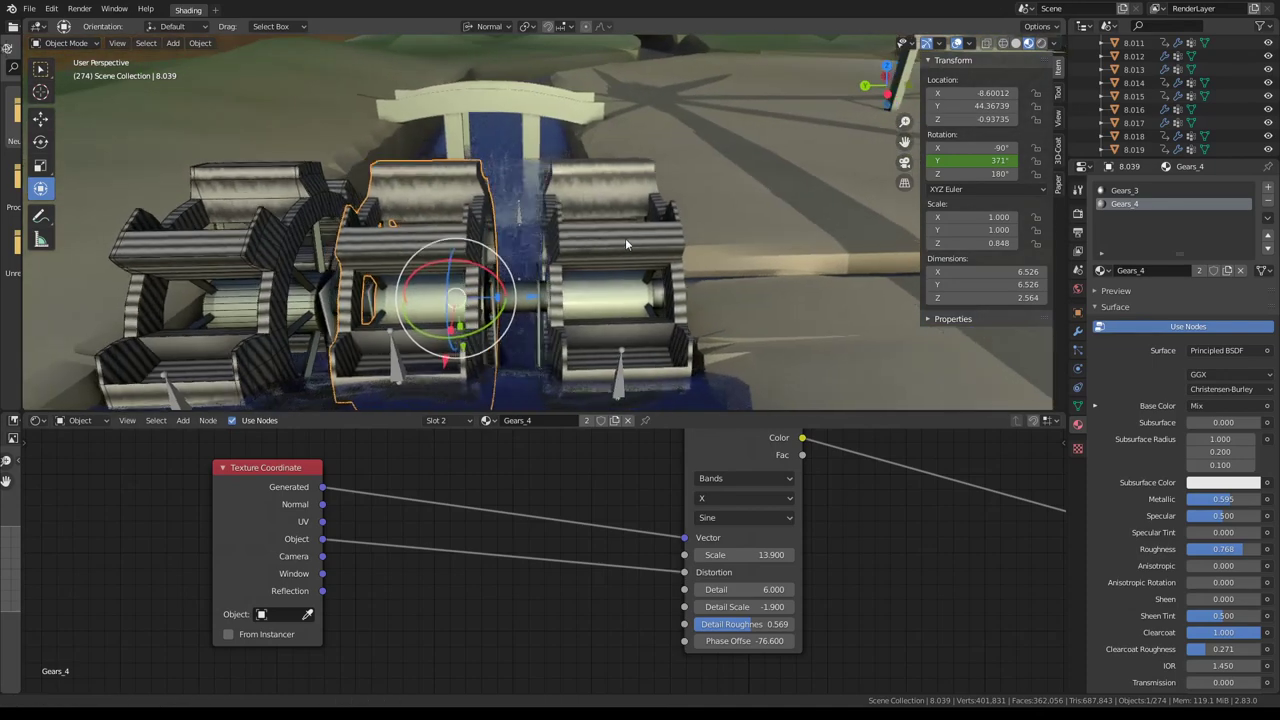
Change the wave Scale to 11.5 and zoom out to see the bridge and canal.
{"action": "mouse_move", "coordinate": [625, 243]}
{"action": "middle_mouse_down"}
{"action": "mouse_move", "coordinate": [660, 284]}
{"action": "mouse_move", "coordinate": [657, 336]}
{"action": "mouse_move", "coordinate": [701, 230]}
{"action": "mouse_move", "coordinate": [656, 160]}
{"action": "mouse_move", "coordinate": [633, 161]}
{"action": "mouse_move", "coordinate": [634, 188]}
{"action": "mouse_move", "coordinate": [663, 152]}
{"action": "mouse_move", "coordinate": [712, 155]}
{"action": "middle_mouse_up"}
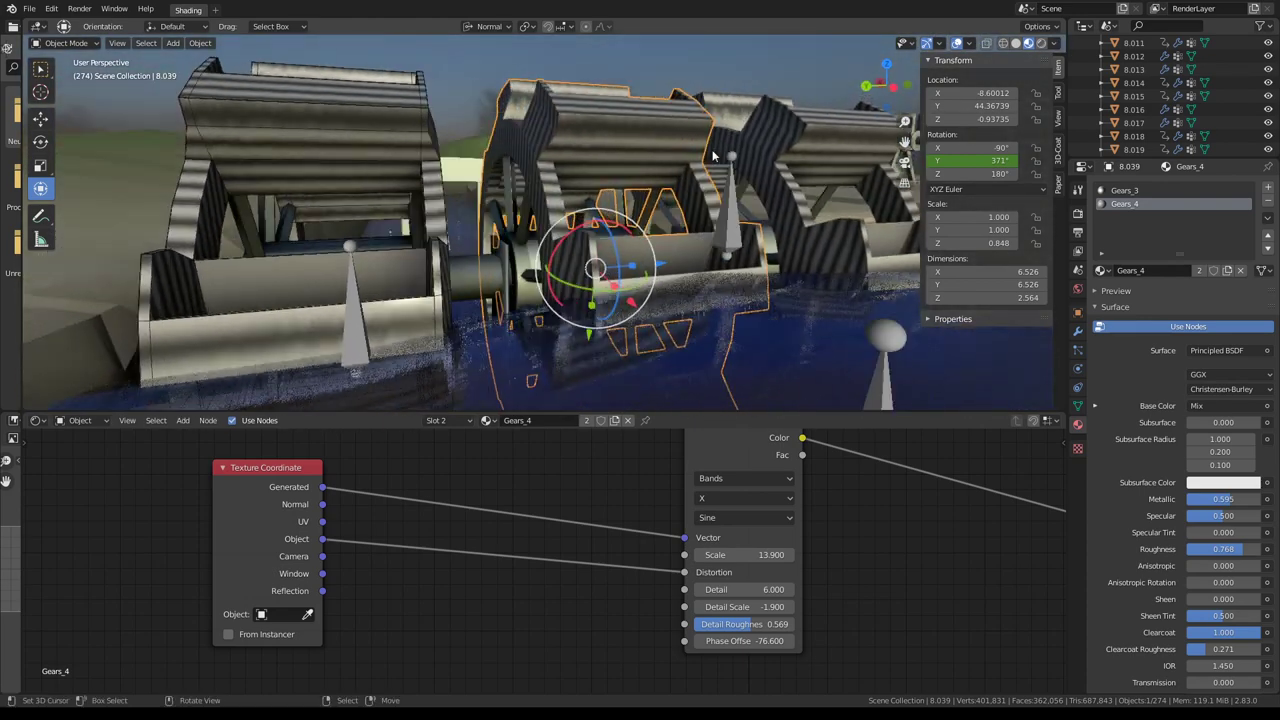
{"action": "mouse_move", "coordinate": [778, 552]}
{"action": "left_mouse_down"}
{"action": "mouse_move", "coordinate": [800, 552]}
{"action": "mouse_move", "coordinate": [720, 554]}
{"action": "left_mouse_up"}
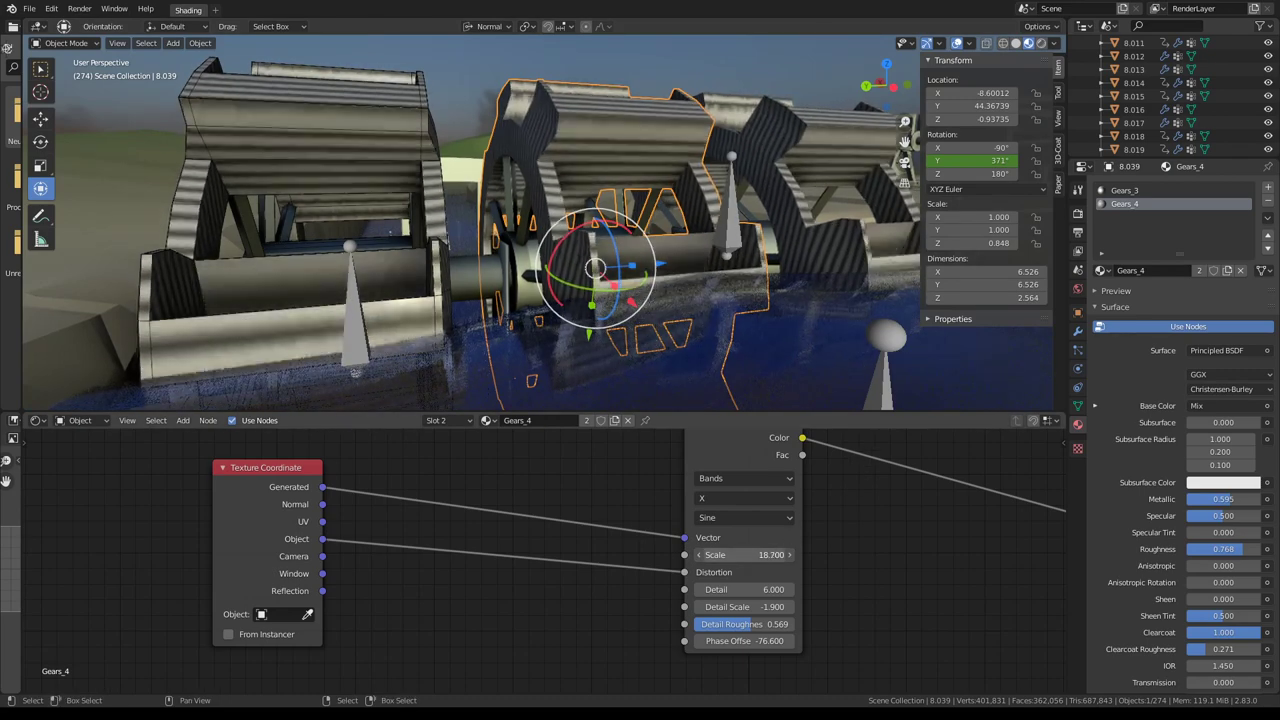
{"action": "mouse_move", "coordinate": [475, 95]}
{"action": "middle_mouse_down"}
{"action": "mouse_move", "coordinate": [540, 105]}
{"action": "mouse_move", "coordinate": [514, 113]}
{"action": "mouse_move", "coordinate": [674, 114]}
{"action": "mouse_move", "coordinate": [687, 101]}
{"action": "mouse_move", "coordinate": [560, 380]}
{"action": "middle_mouse_up"}
{"action": "scroll", "coordinate": [542, 106], "scroll_direction": "down", "scroll_amount": 3}
{"action": "scroll", "coordinate": [687, 103], "scroll_direction": "up", "scroll_amount": 4}
{"action": "scroll", "coordinate": [688, 107], "scroll_direction": "down", "scroll_amount": 3}
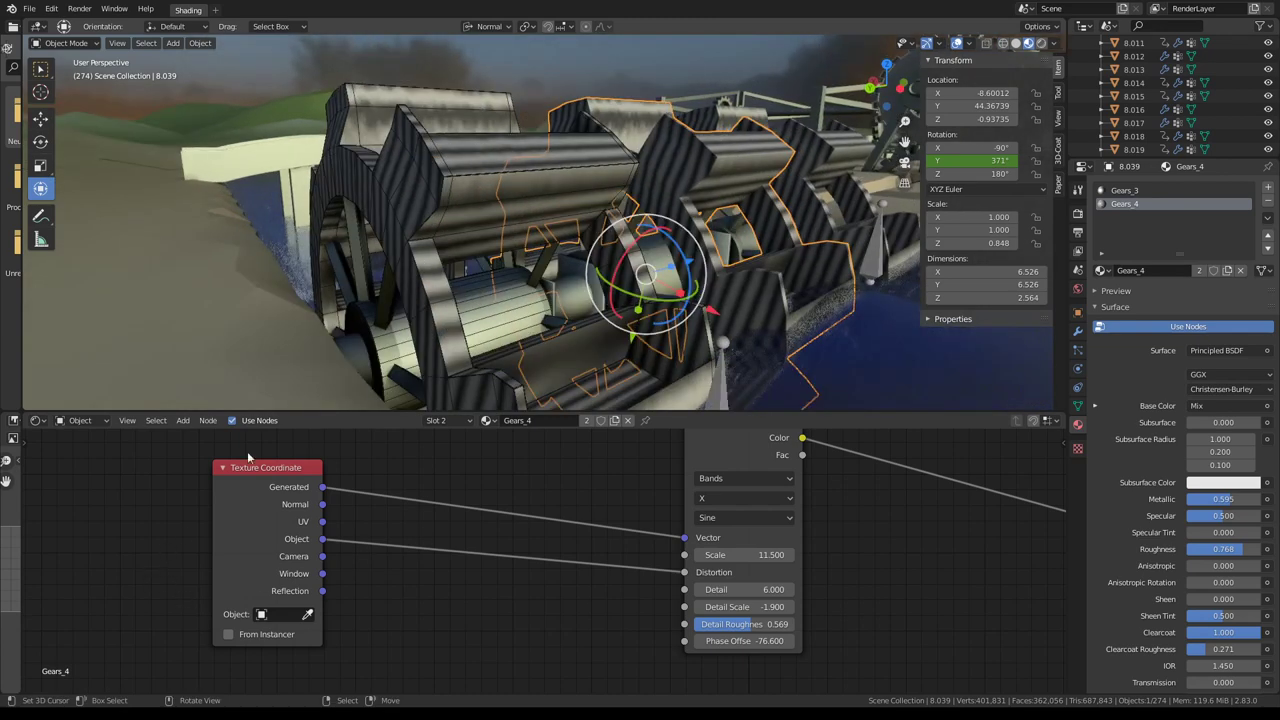
{"action": "scroll", "coordinate": [599, 542], "scroll_direction": "down", "scroll_amount": 2}
{"action": "scroll", "coordinate": [549, 488], "scroll_direction": "down", "scroll_amount": 1}
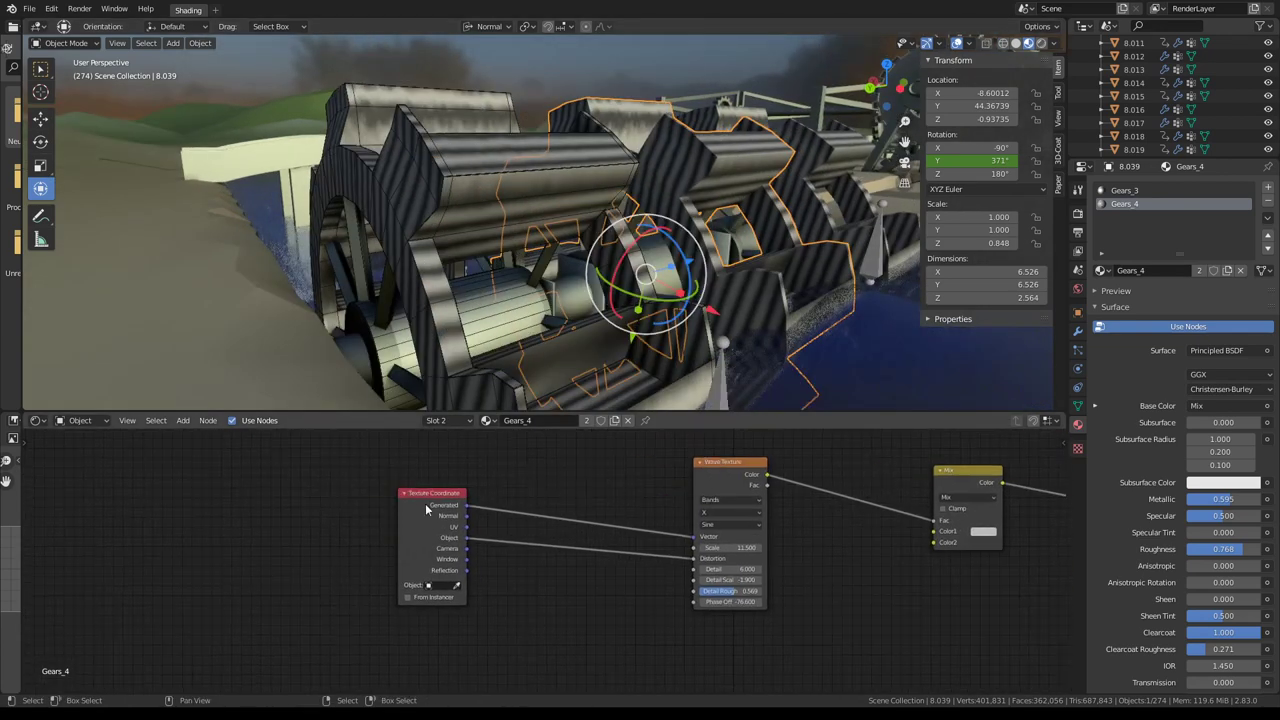
Duplicate the Mix node and drop it onto the Generated-to-Vector link between Texture Coordinate and Wave Texture.
{"action": "left_click_drag", "start_coordinate": [425, 503], "coordinate": [320, 487]}
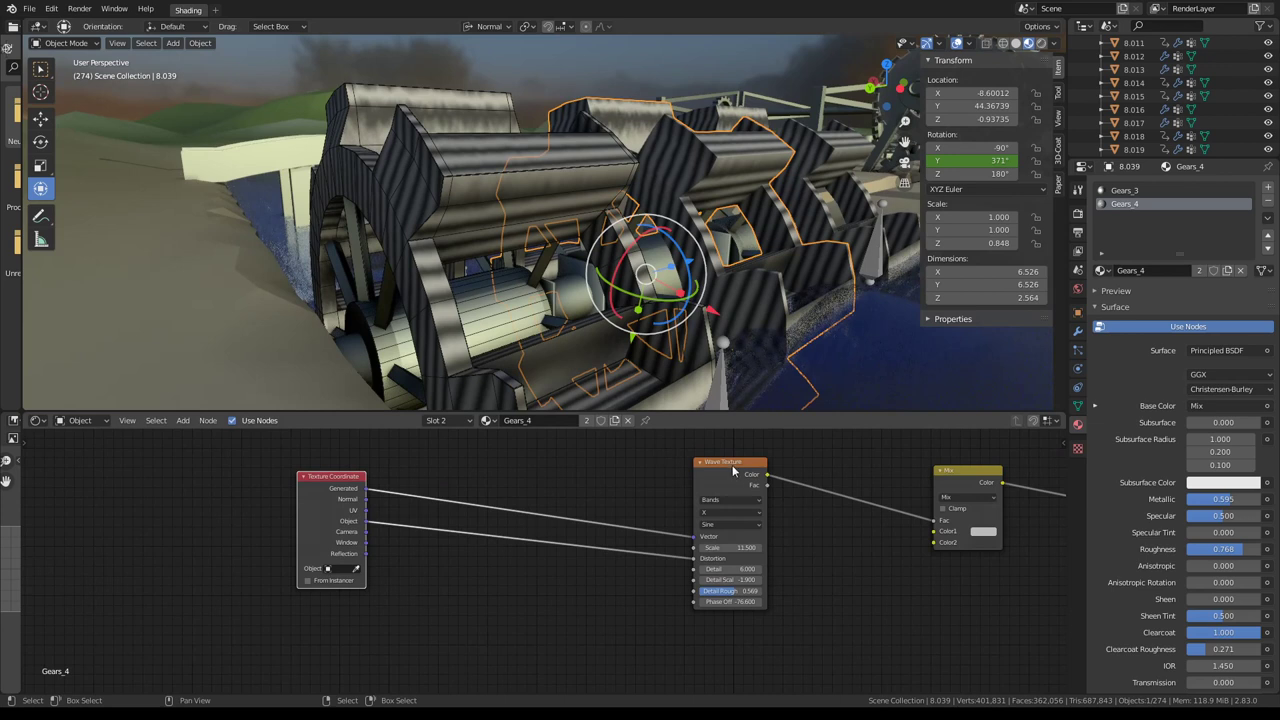
{"action": "left_click_drag", "start_coordinate": [732, 470], "coordinate": [501, 455]}
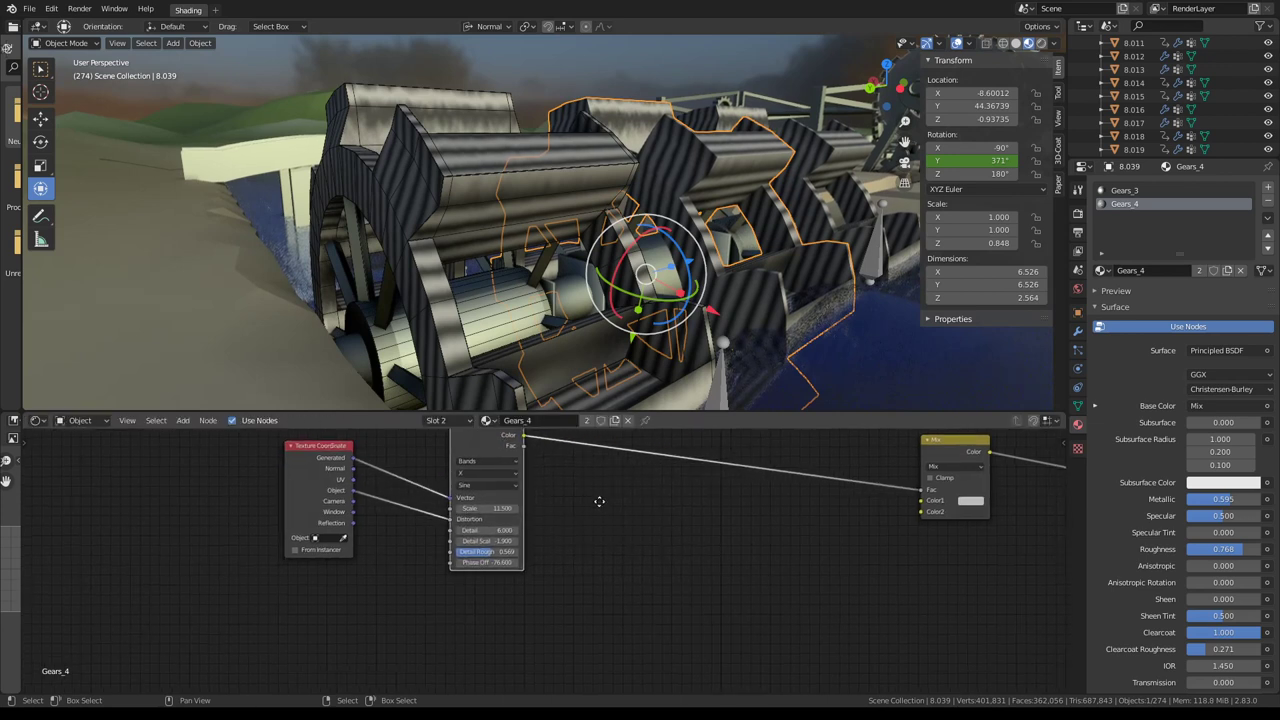
{"action": "key", "text": "shift+a"}
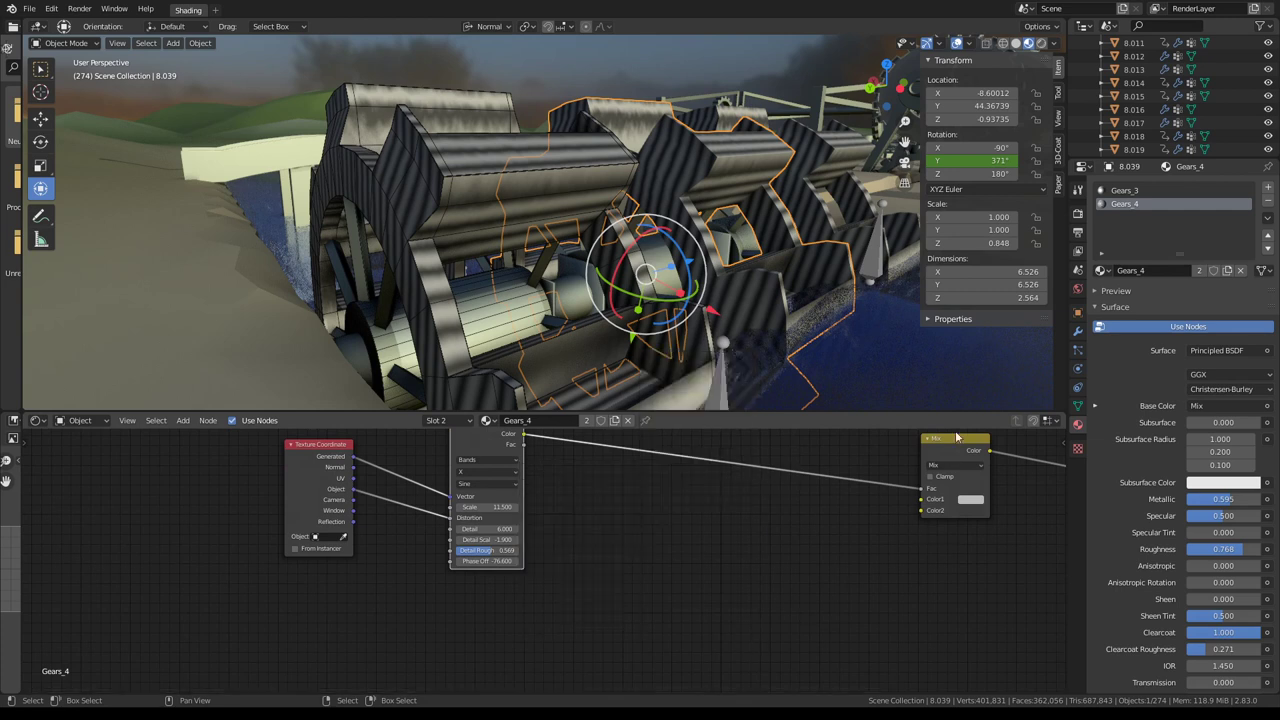
{"action": "key", "text": "shift+d"}
{"action": "left_click", "coordinate": [699, 503]}
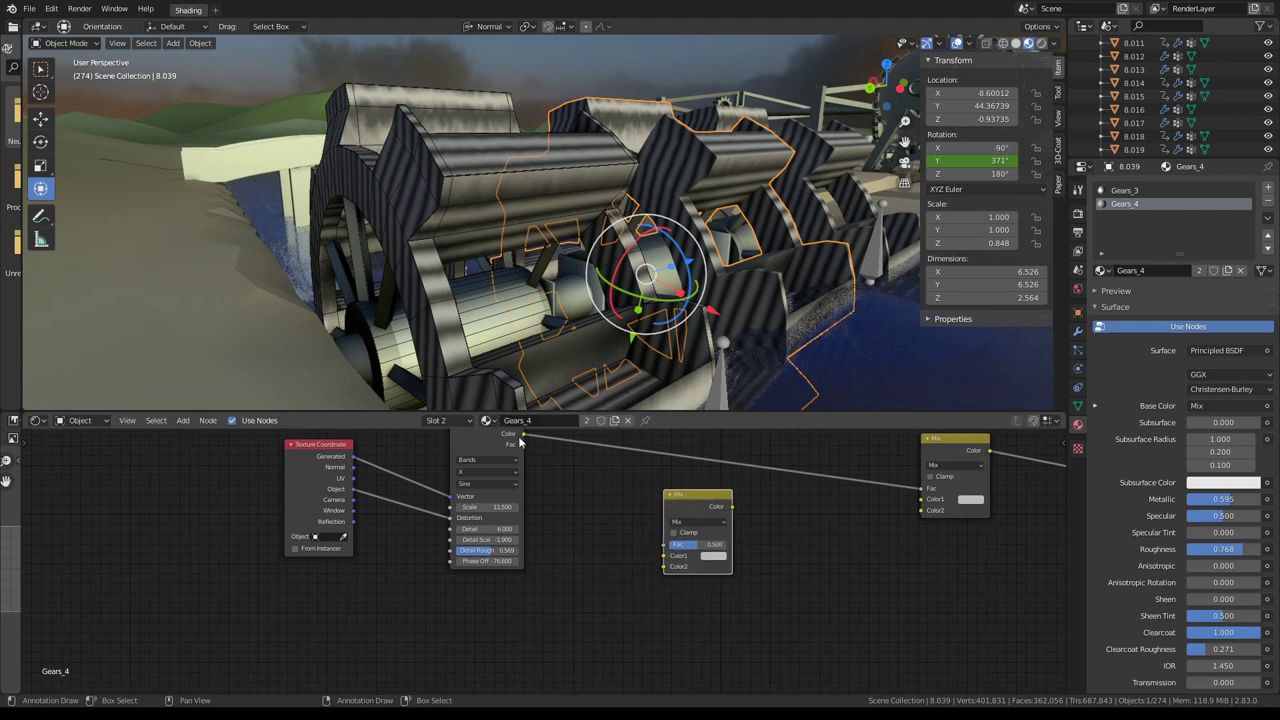
{"action": "left_click", "coordinate": [521, 443]}
{"action": "scroll", "coordinate": [476, 484], "scroll_direction": "down", "scroll_amount": 2}
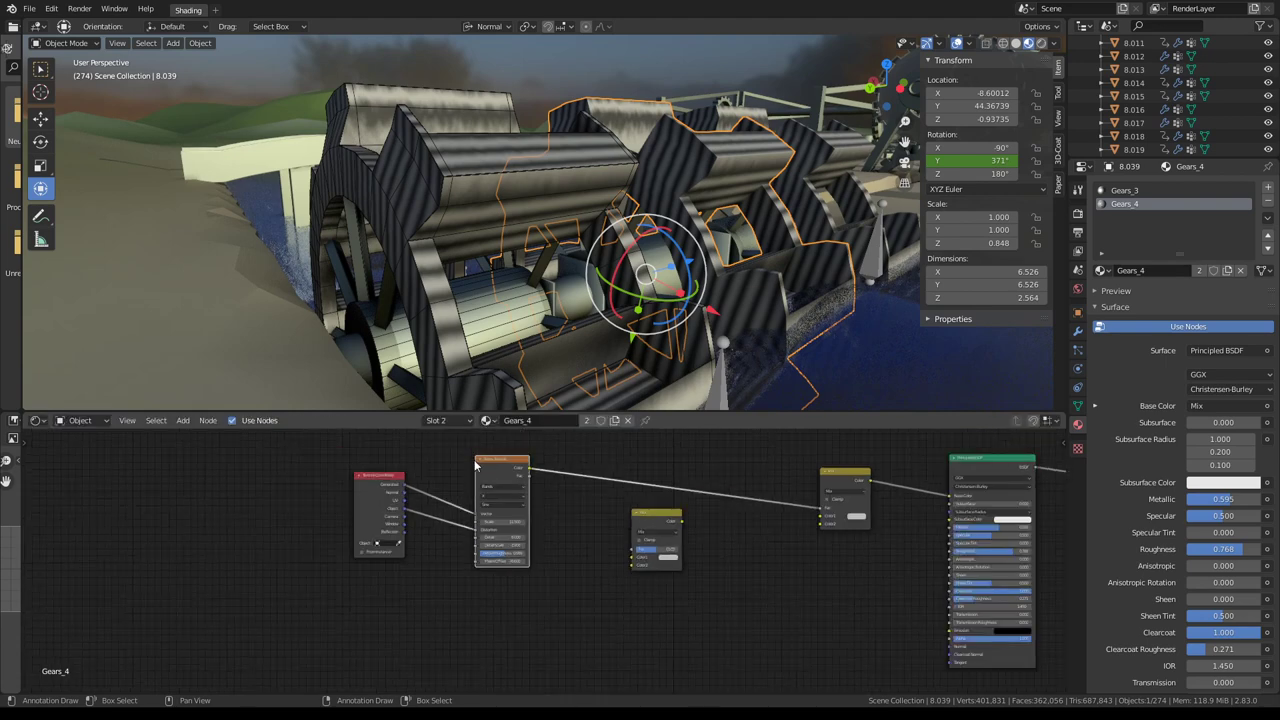
{"action": "left_click_drag", "start_coordinate": [490, 468], "coordinate": [572, 452]}
{"action": "left_click_drag", "start_coordinate": [660, 515], "coordinate": [500, 488]}
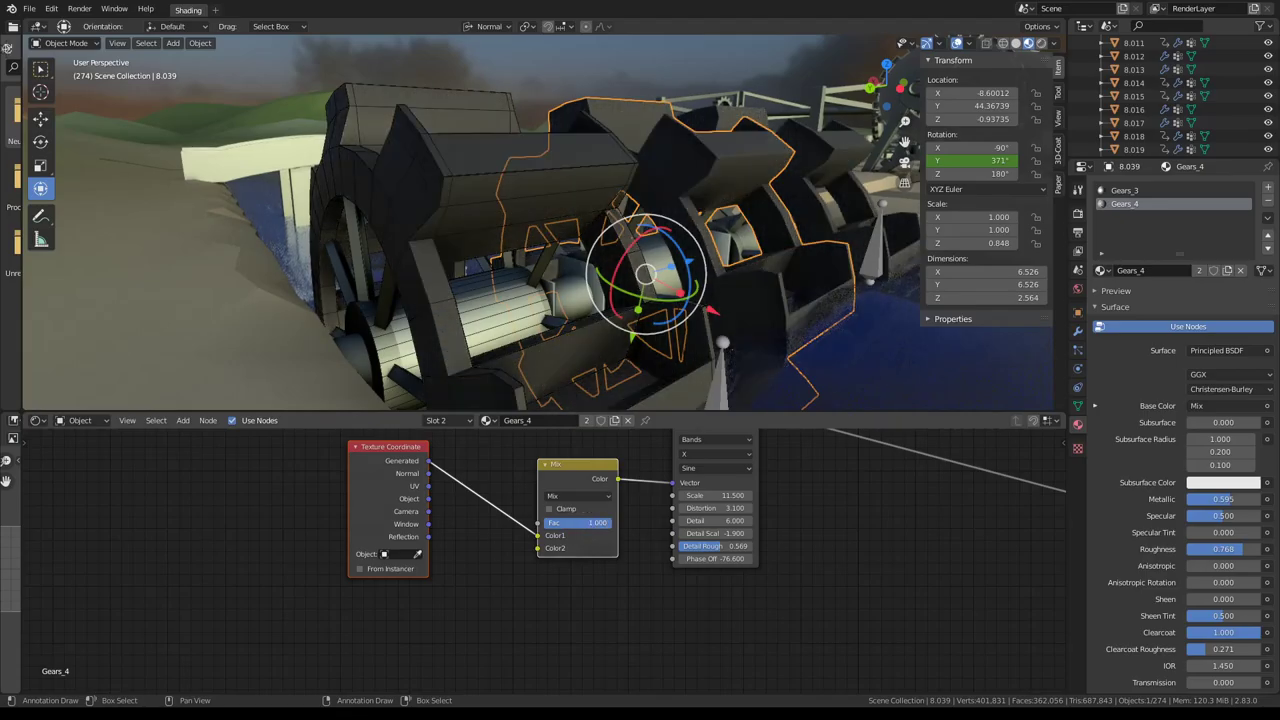
Connect Object coordinates into the new Mix node's Color2 and test Fac between 0 and 1.
{"action": "left_click_drag", "start_coordinate": [597, 522], "coordinate": [560, 522]}
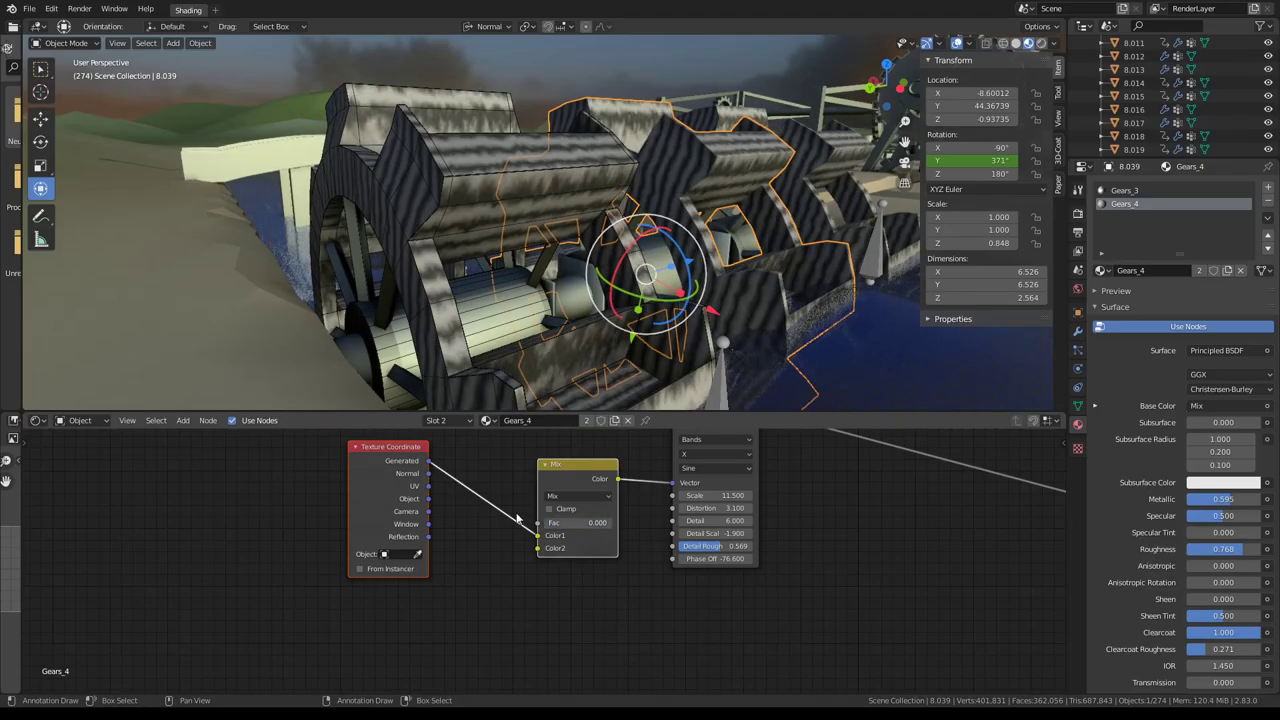
{"action": "left_click_drag", "start_coordinate": [388, 448], "coordinate": [243, 483]}
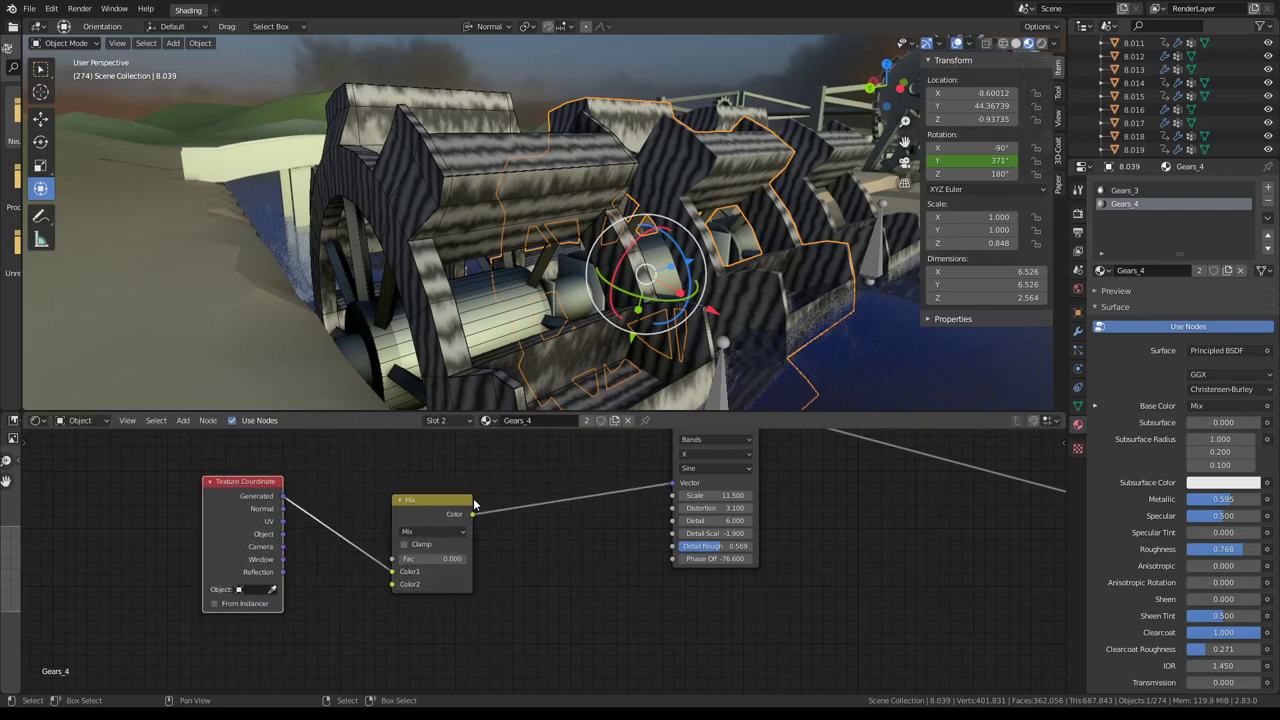
{"action": "left_click_drag", "start_coordinate": [474, 503], "coordinate": [558, 465]}
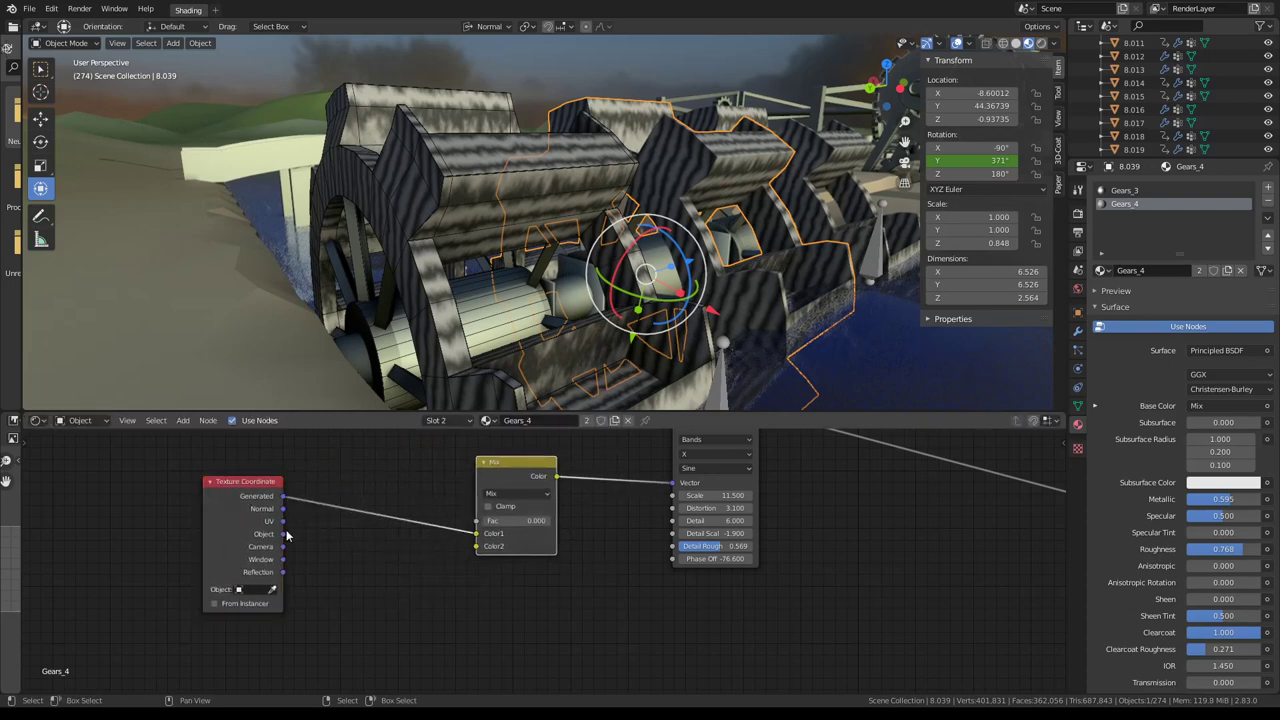
{"action": "left_click_drag", "start_coordinate": [286, 535], "coordinate": [352, 532]}
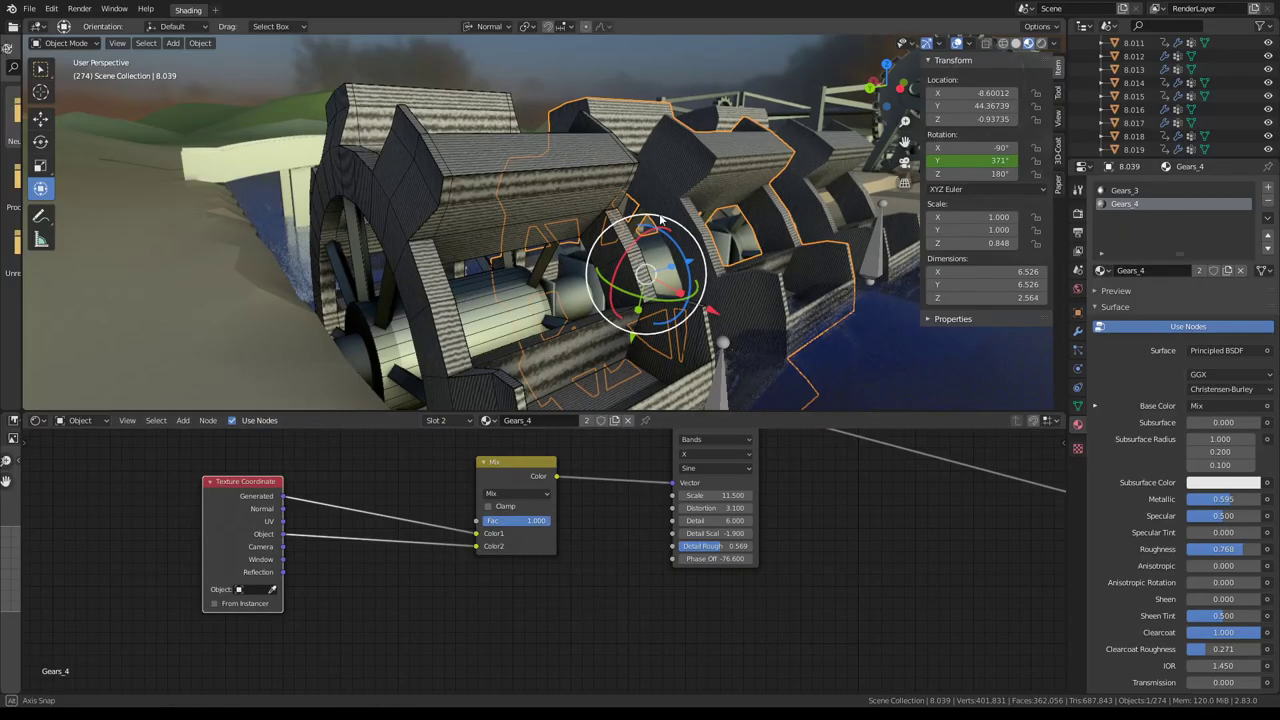
{"action": "middle_click_drag", "start_coordinate": [600, 300], "coordinate": [565, 460]}
{"action": "left_click_drag", "start_coordinate": [543, 521], "coordinate": [500, 521]}
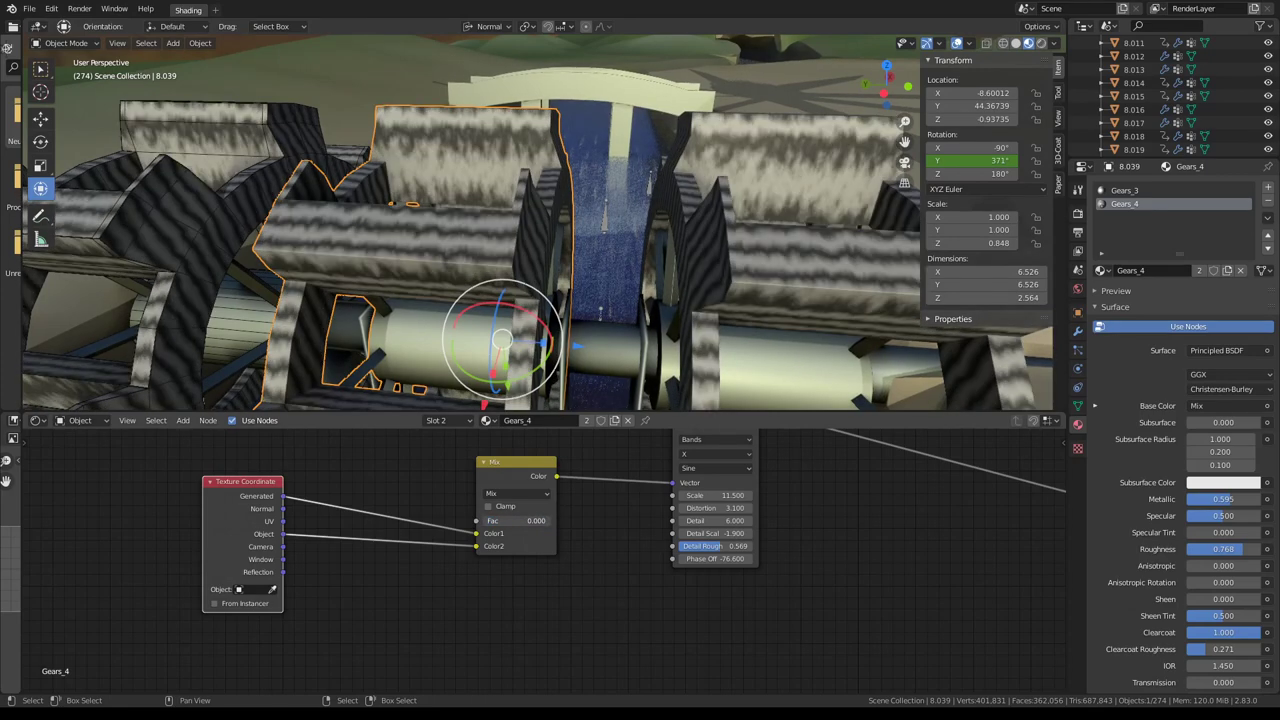
{"action": "left_click_drag", "start_coordinate": [493, 521], "coordinate": [493, 525]}
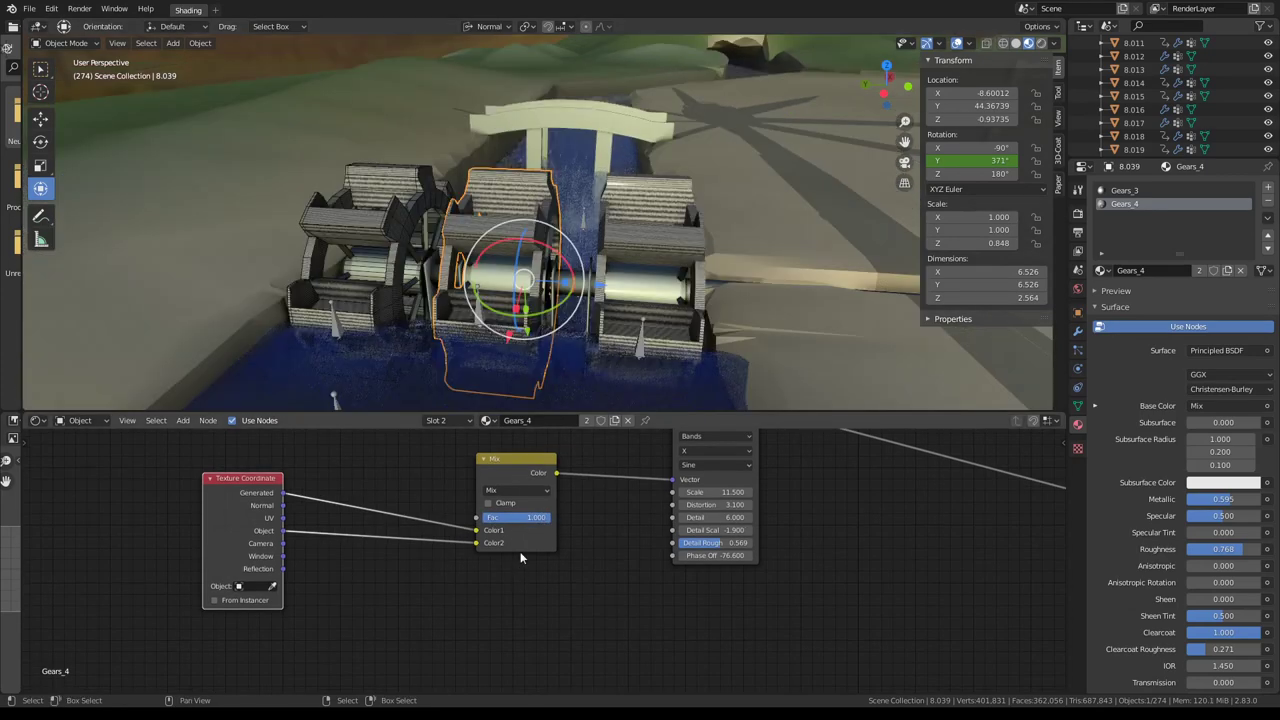
{"action": "middle_click_drag", "start_coordinate": [540, 150], "coordinate": [589, 148]}
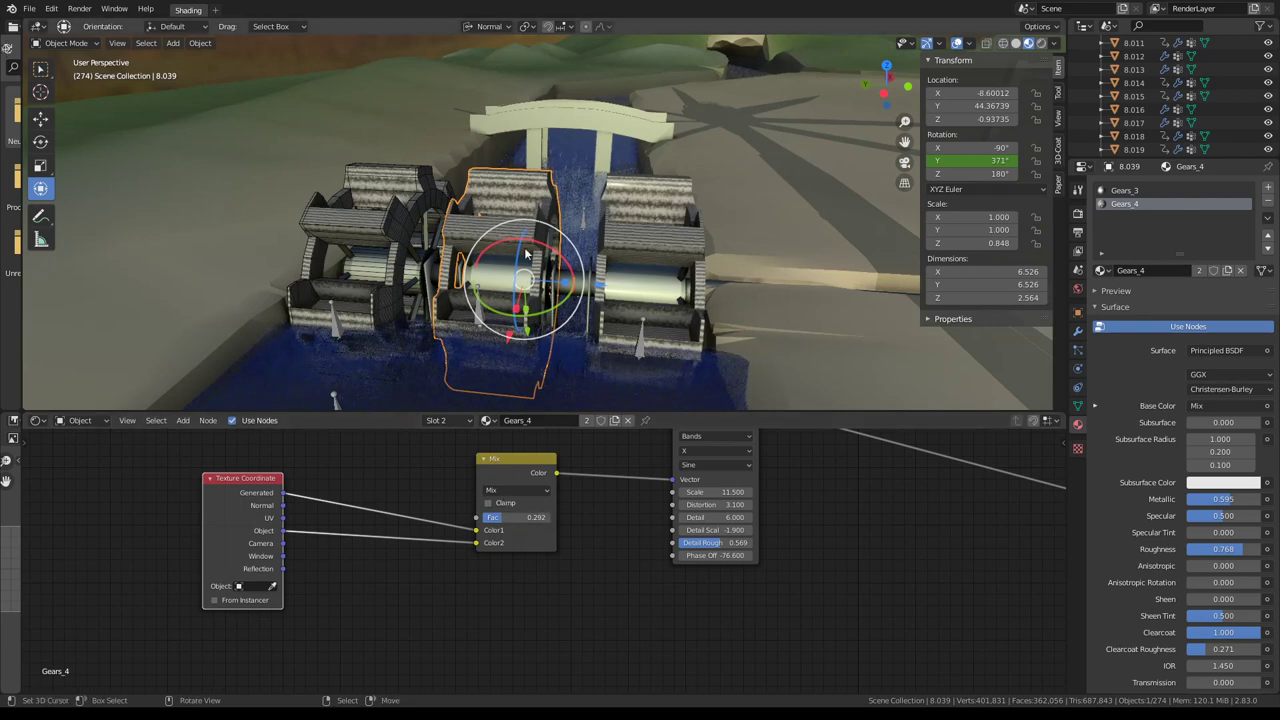
{"action": "scroll", "coordinate": [589, 148], "scroll_direction": "up", "scroll_amount": 2}
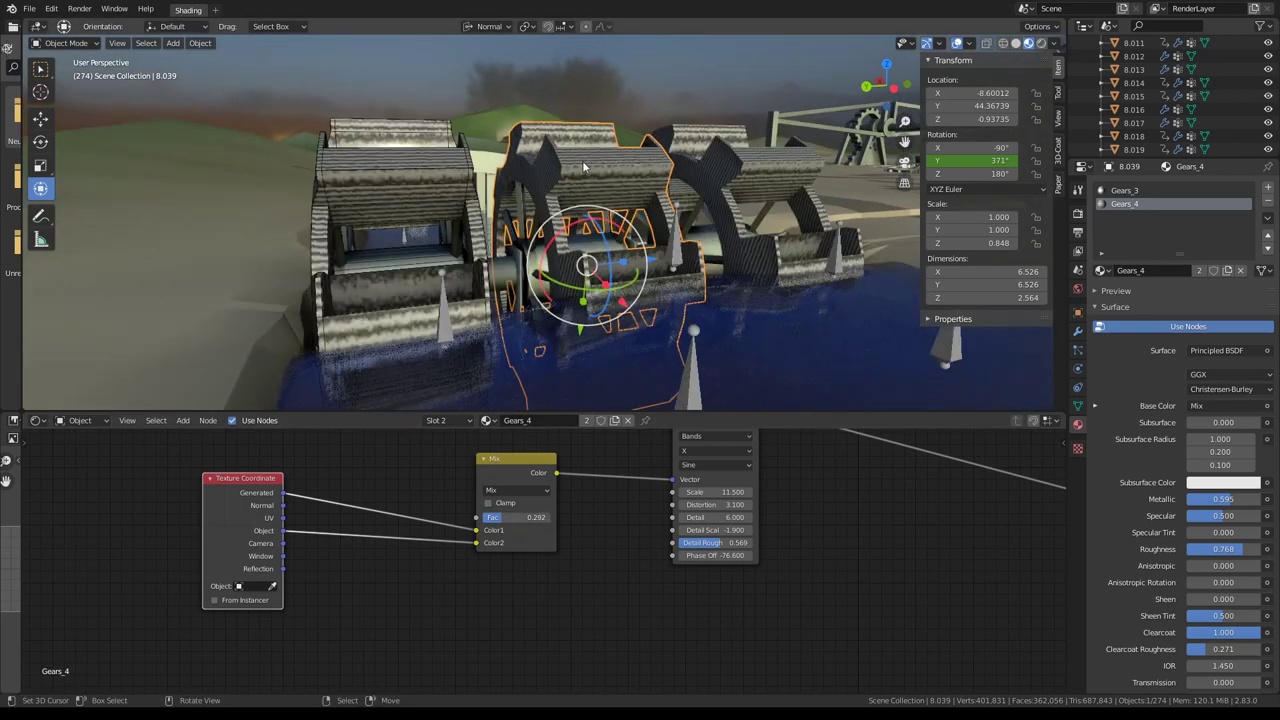
Isolate the gear in local view and plug Normal coordinates into the Mix node's Color2.
{"action": "key", "text": "KP_Divide"}
{"action": "mouse_move", "coordinate": [585, 167]}
{"action": "middle_mouse_down"}
{"action": "mouse_move", "coordinate": [676, 152]}
{"action": "mouse_move", "coordinate": [560, 300]}
{"action": "middle_mouse_up"}
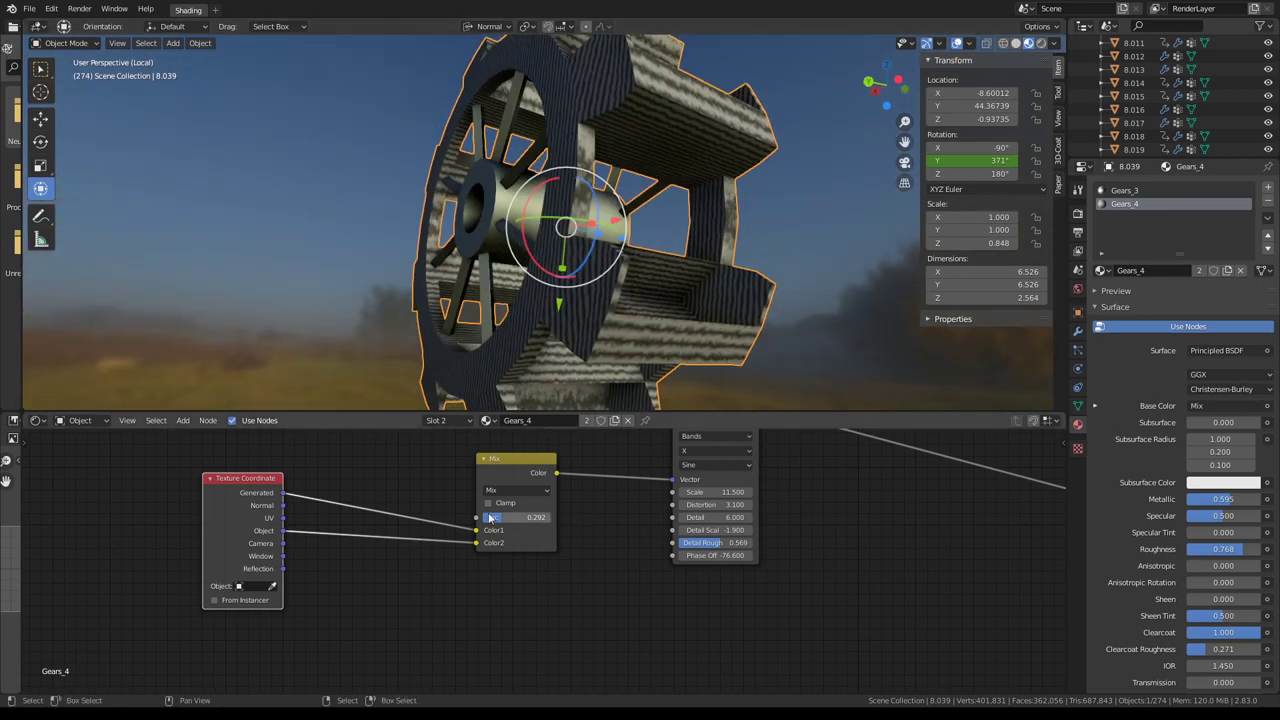
{"action": "left_click_drag", "start_coordinate": [497, 521], "coordinate": [560, 517]}
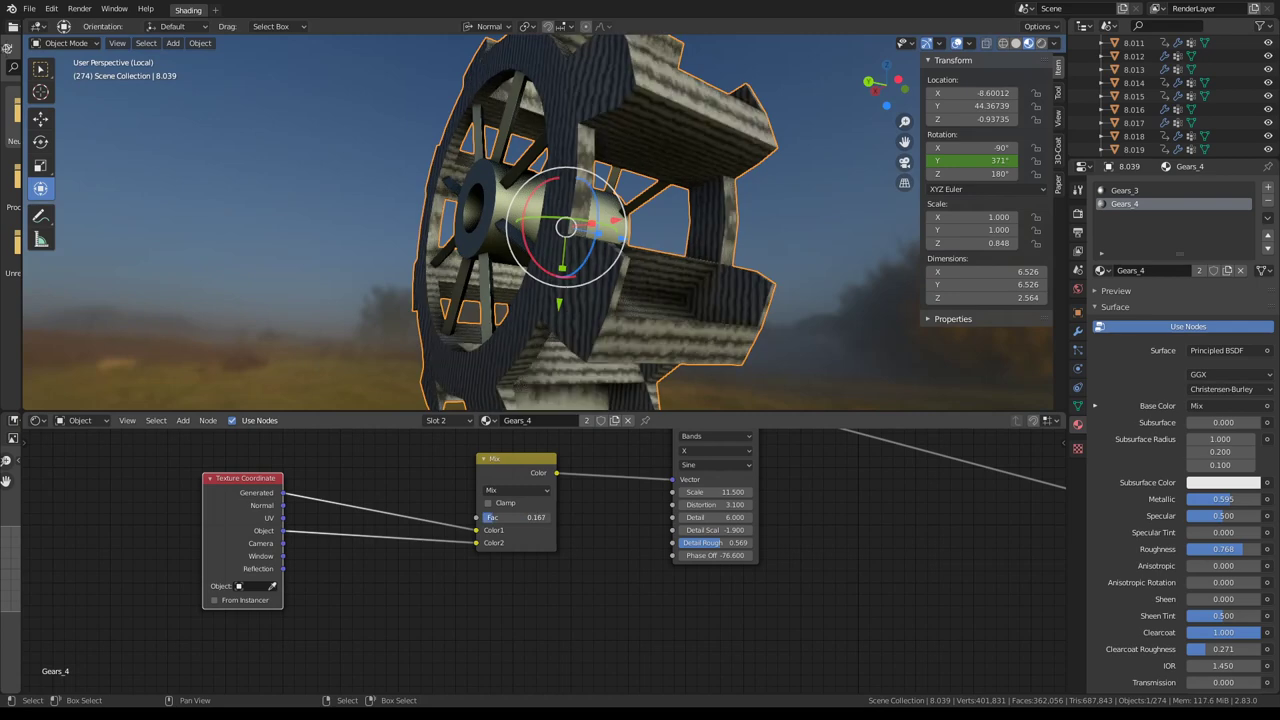
{"action": "scroll", "coordinate": [578, 498], "scroll_direction": "down", "scroll_amount": 3}
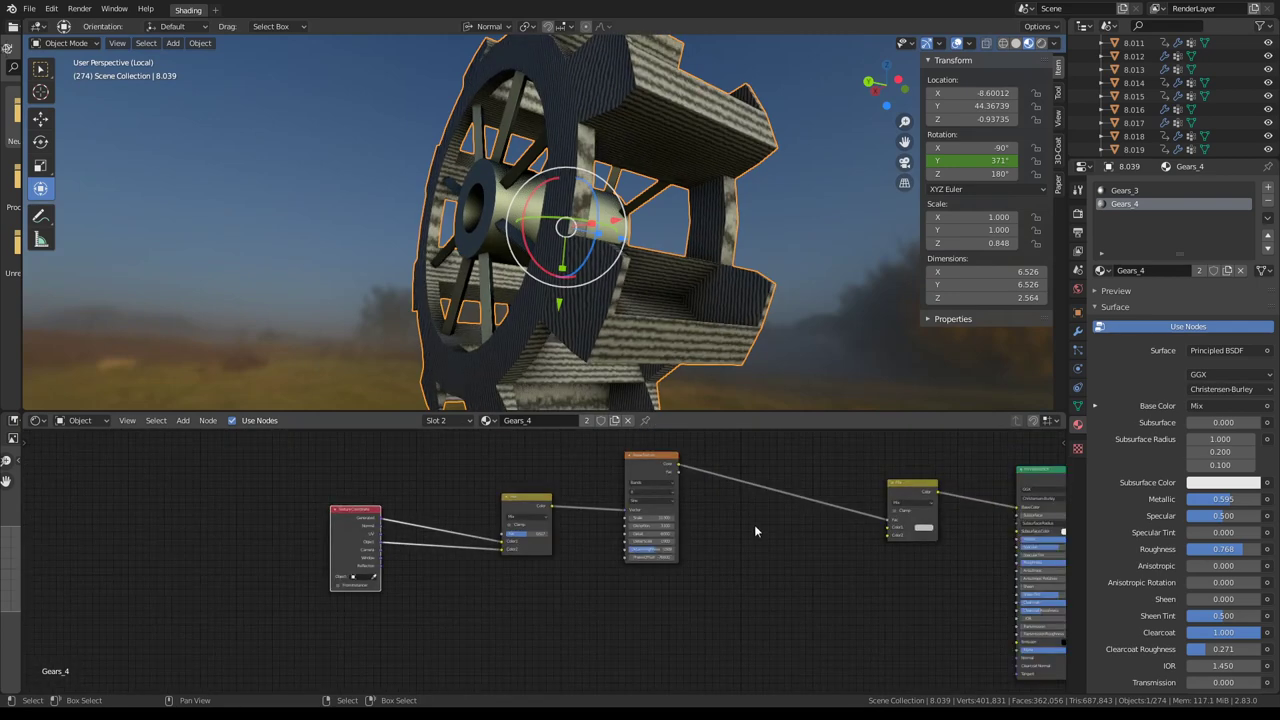
{"action": "key", "text": "shift+a"}
{"action": "scroll", "coordinate": [449, 521], "scroll_direction": "up", "scroll_amount": 3}
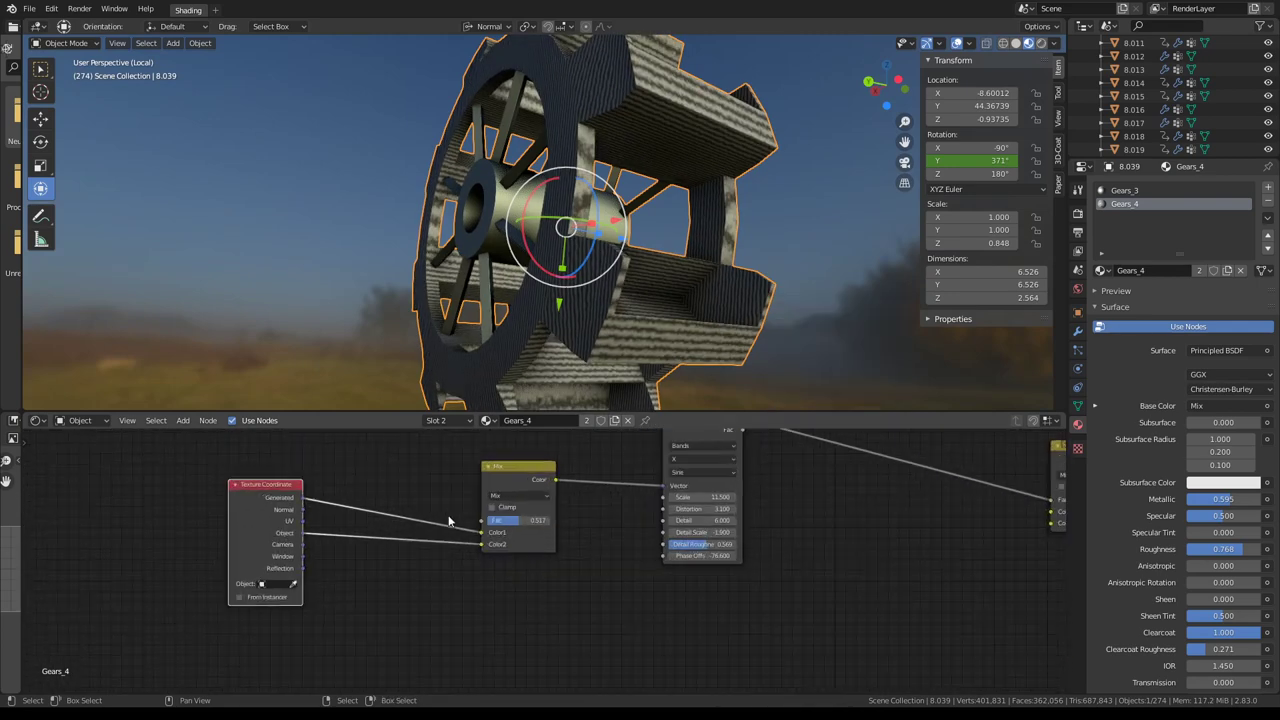
{"action": "left_click_drag", "start_coordinate": [504, 470], "coordinate": [464, 470]}
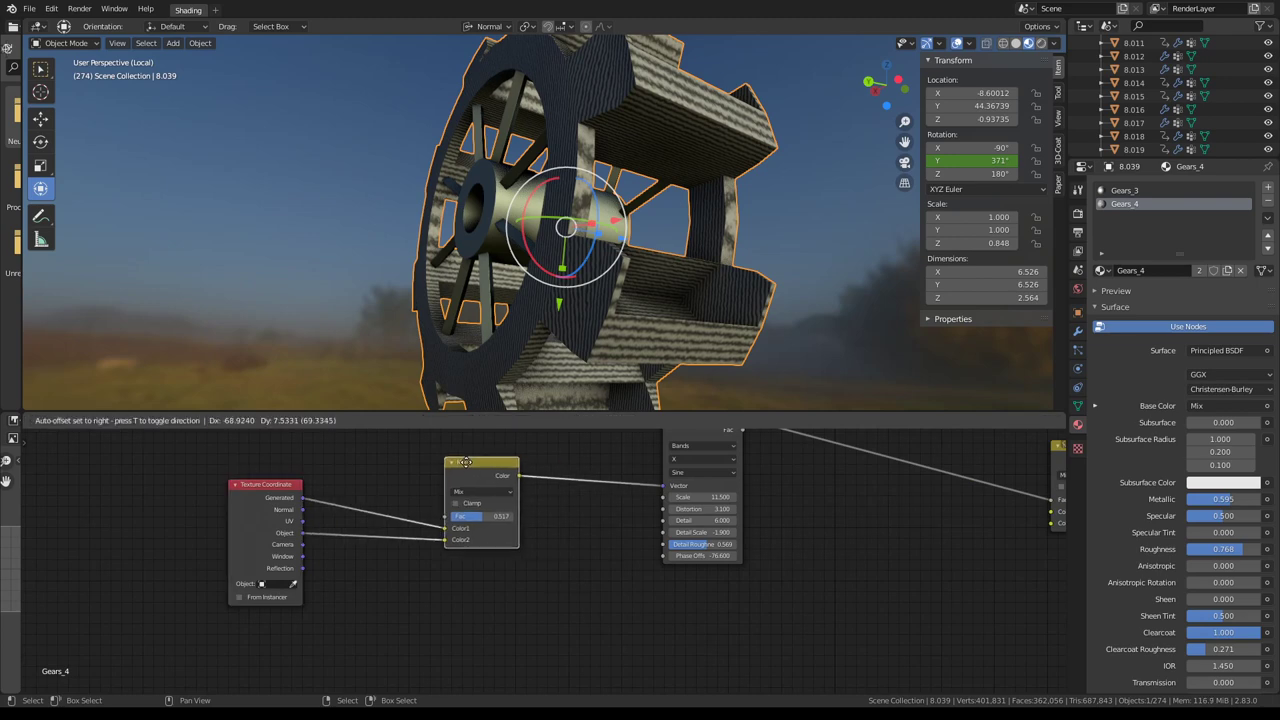
{"action": "scroll", "coordinate": [236, 517], "scroll_direction": "up", "scroll_amount": 2}
{"action": "left_click_drag", "start_coordinate": [238, 497], "coordinate": [367, 531]}
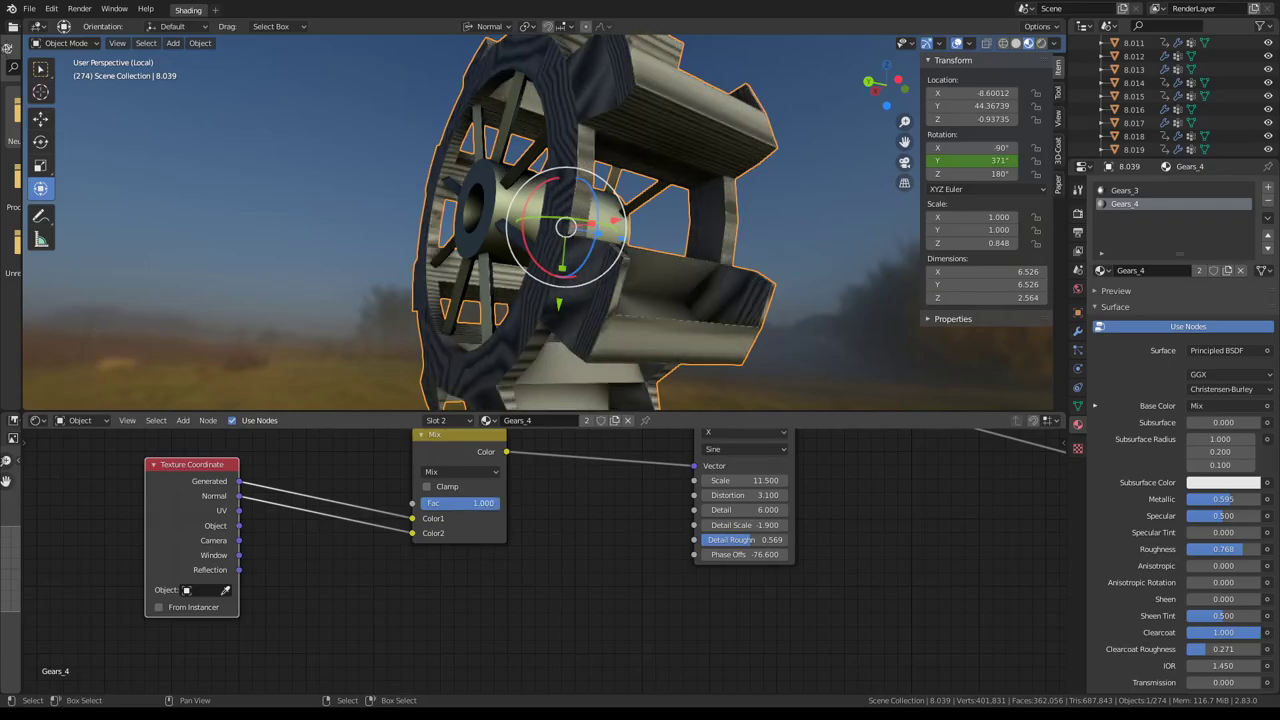
Experiment with Fac values and Object coordinates on the Multiply coordinate Mix node.
{"action": "left_click_drag", "start_coordinate": [470, 503], "coordinate": [420, 503]}
{"action": "mouse_move", "coordinate": [600, 300]}
{"action": "middle_mouse_down"}
{"action": "mouse_move", "coordinate": [636, 350]}
{"action": "mouse_move", "coordinate": [784, 355]}
{"action": "middle_mouse_up"}
{"action": "scroll", "coordinate": [784, 355], "scroll_direction": "up", "scroll_amount": 3}
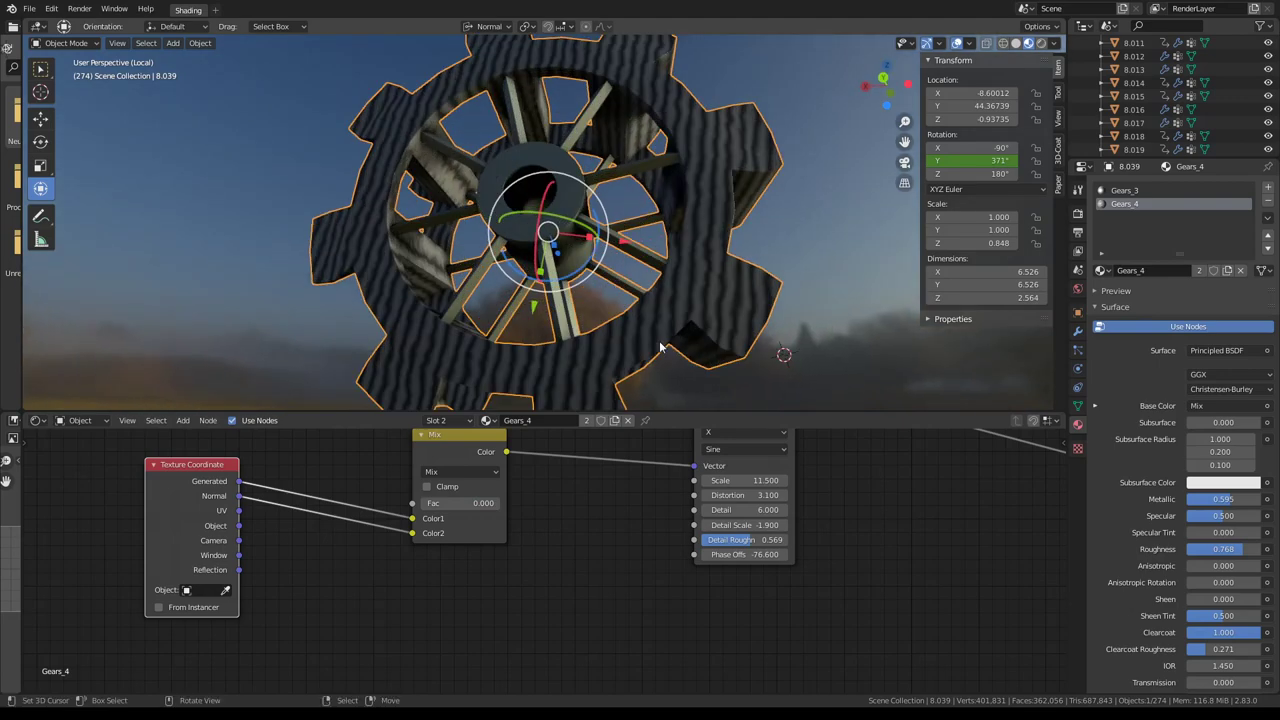
{"action": "mouse_move", "coordinate": [446, 505]}
{"action": "left_mouse_down"}
{"action": "mouse_move", "coordinate": [488, 503]}
{"action": "mouse_move", "coordinate": [425, 504]}
{"action": "left_mouse_up"}
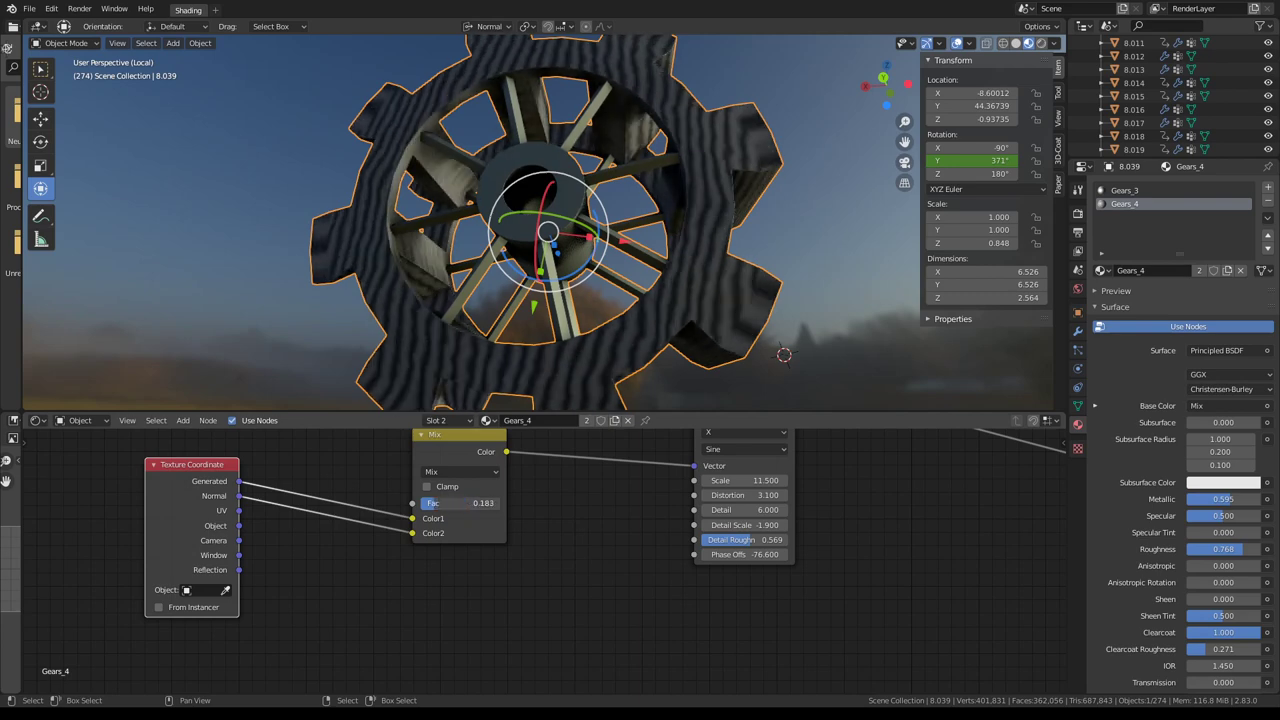
{"action": "left_click", "coordinate": [459, 472]}
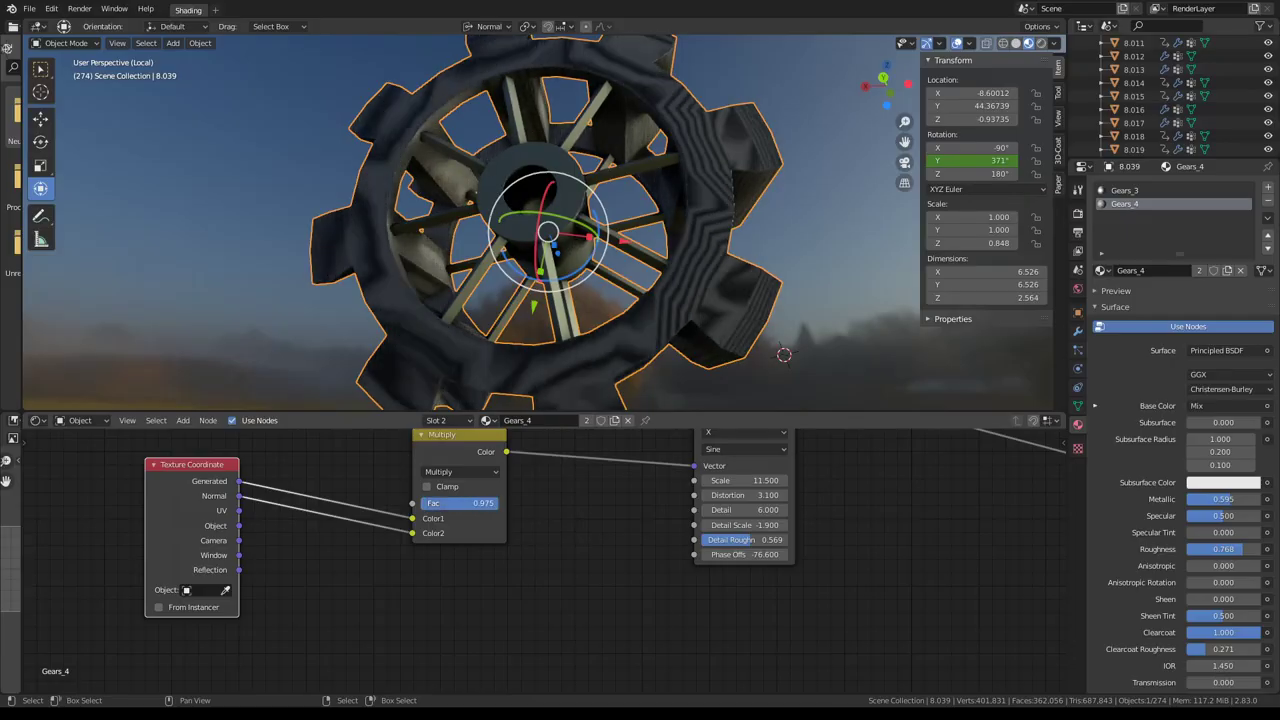
{"action": "left_click_drag", "start_coordinate": [482, 503], "coordinate": [418, 503]}
{"action": "left_click", "coordinate": [466, 472]}
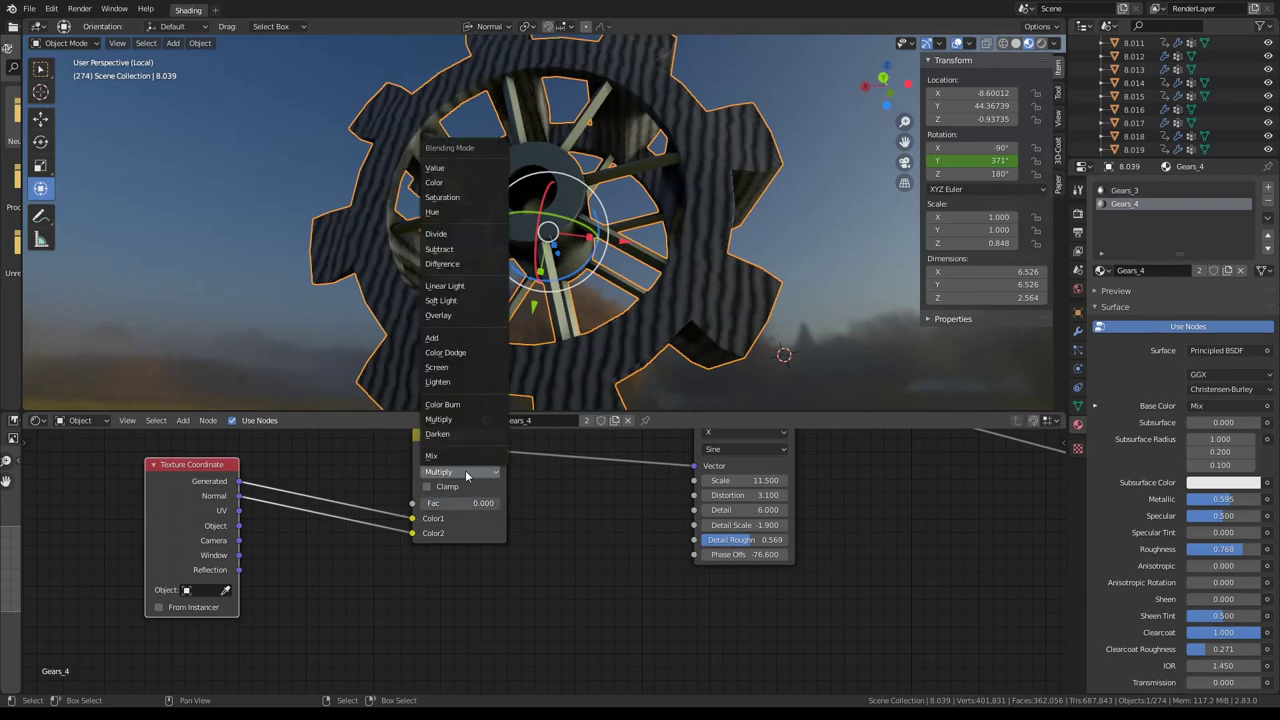
{"action": "left_click_drag", "start_coordinate": [239, 526], "coordinate": [411, 533]}
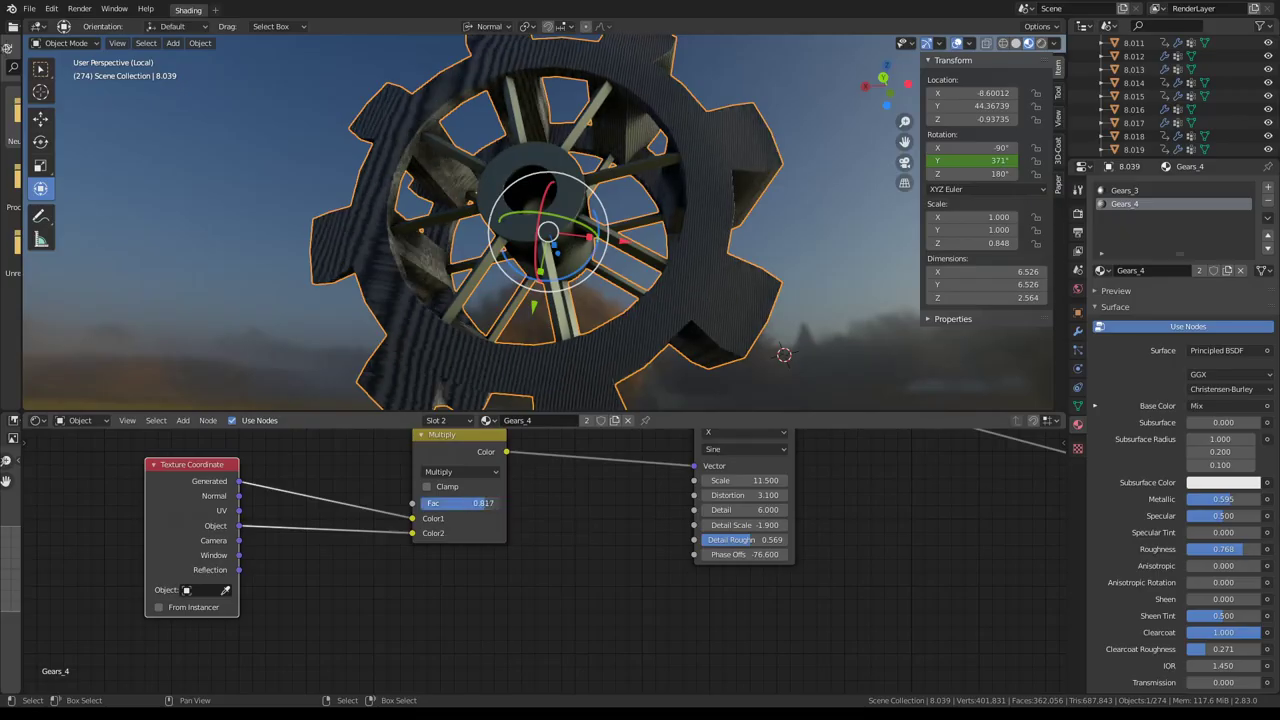
{"action": "key", "text": "ctrl+z"}
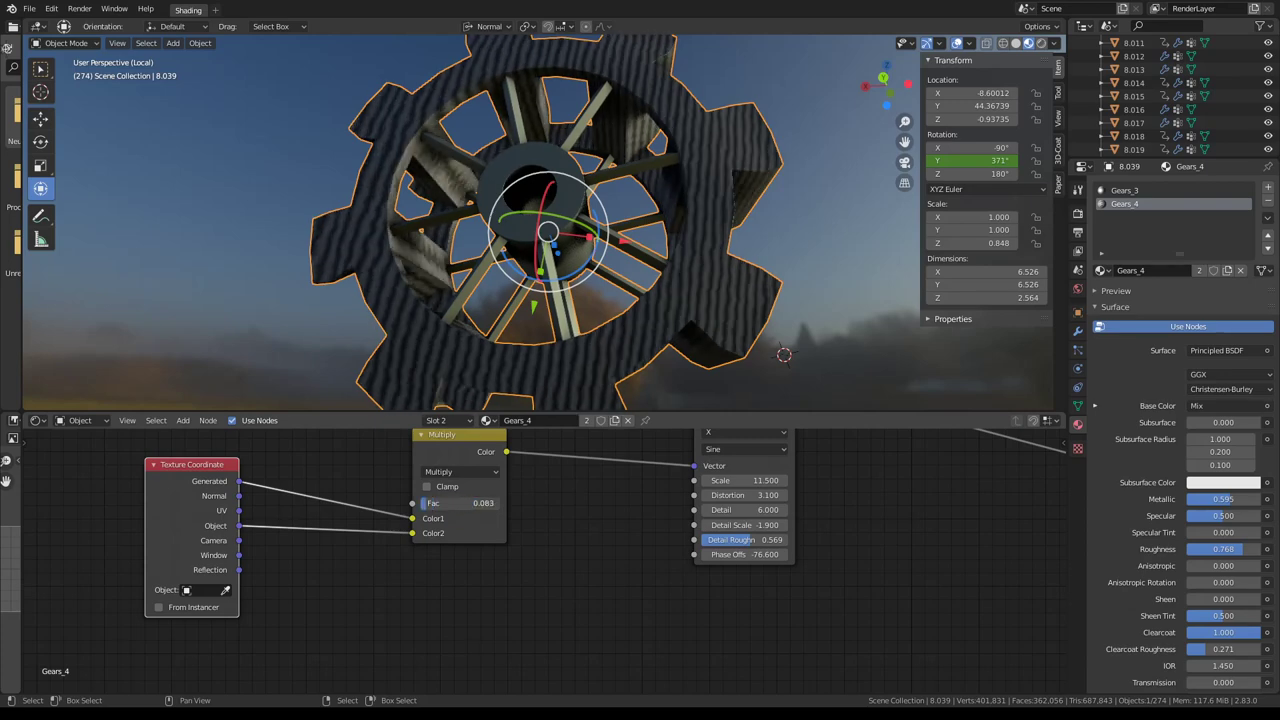
{"action": "left_click_drag", "start_coordinate": [450, 503], "coordinate": [480, 503]}
Switch the coordinate node's blend mode from Multiply to Mix with Fac about 0.358.
{"action": "left_click", "coordinate": [476, 472]}
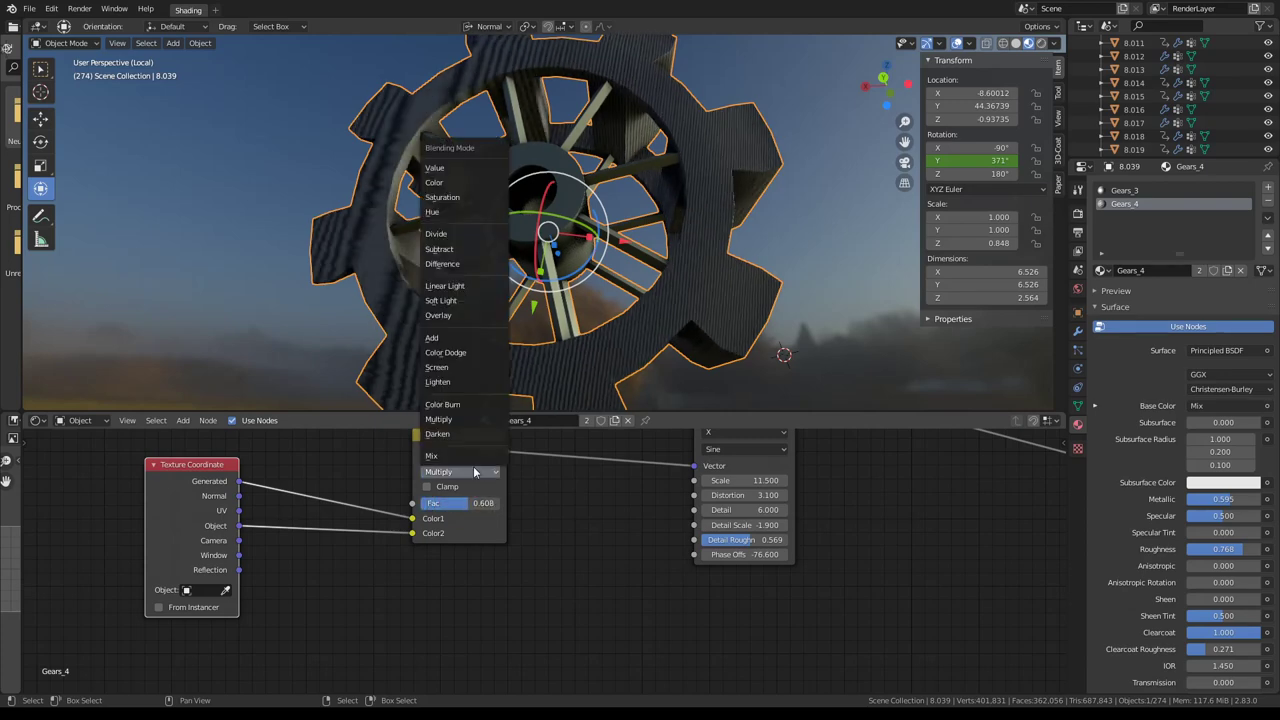
{"action": "left_click", "coordinate": [444, 458]}
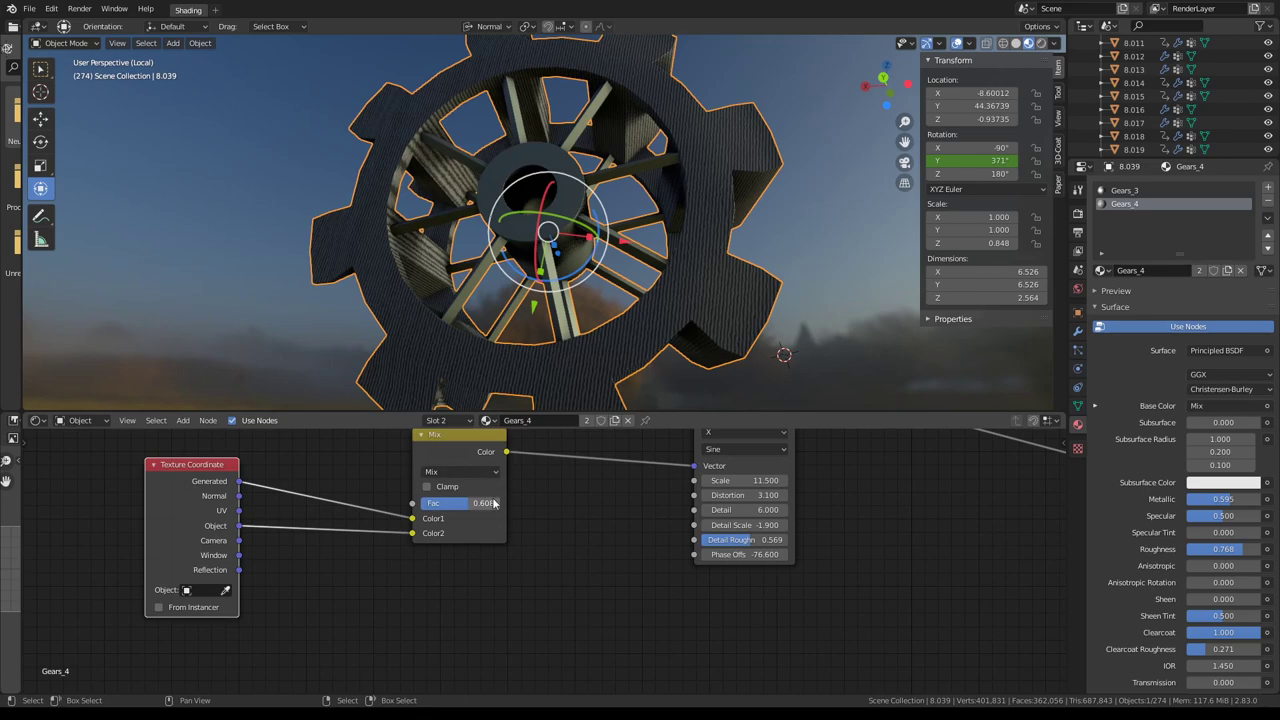
{"action": "mouse_move", "coordinate": [620, 340]}
{"action": "middle_mouse_down"}
{"action": "mouse_move", "coordinate": [743, 375]}
{"action": "mouse_move", "coordinate": [538, 493]}
{"action": "middle_mouse_up"}
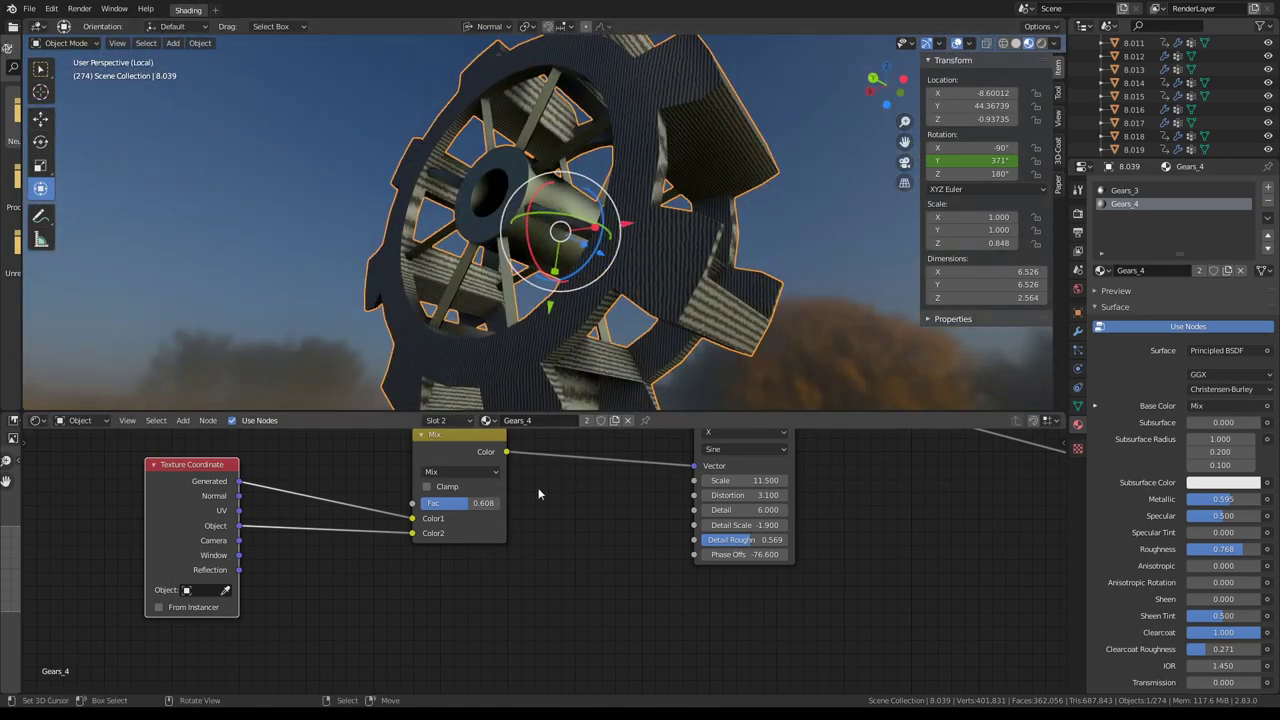
{"action": "left_click_drag", "start_coordinate": [472, 508], "coordinate": [430, 508]}
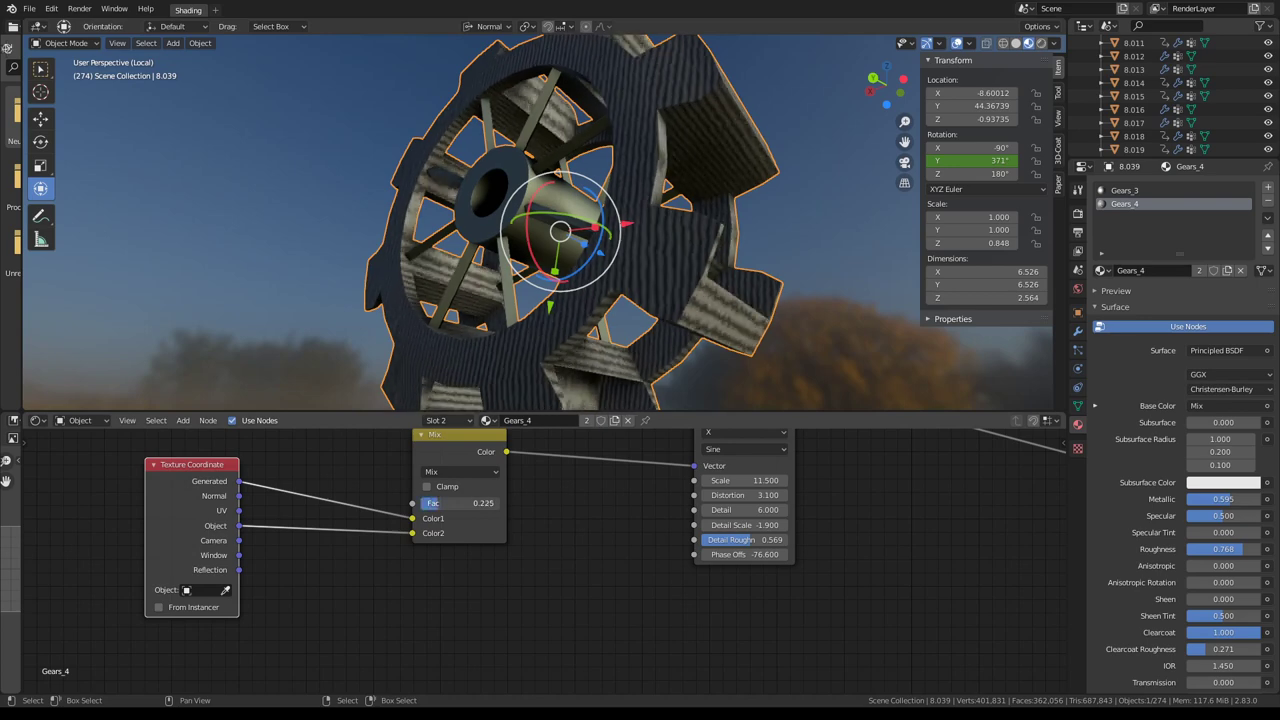
Raise the wave texture Scale to 14.4 and orbit to inspect the finer stripes.
{"action": "scroll", "coordinate": [454, 535], "scroll_direction": "down", "scroll_amount": 2}
{"action": "scroll", "coordinate": [454, 535], "scroll_direction": "down", "scroll_amount": 2}
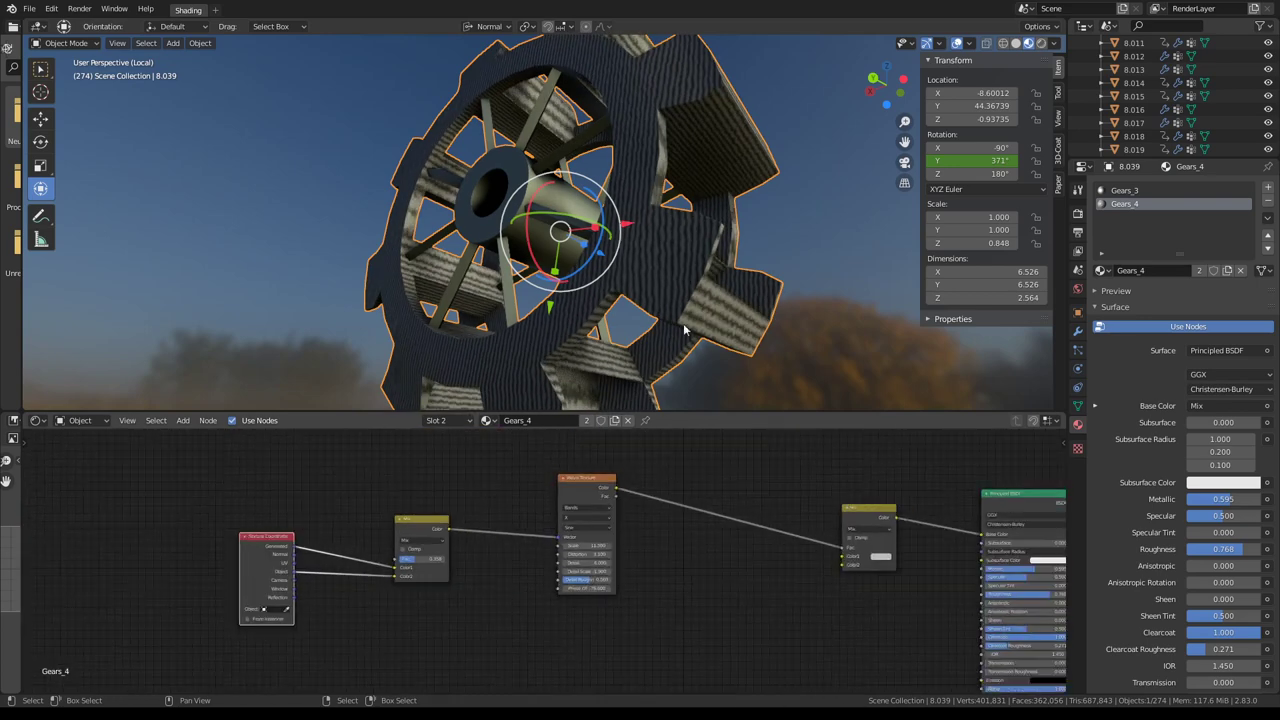
{"action": "mouse_move", "coordinate": [500, 330]}
{"action": "middle_mouse_down"}
{"action": "mouse_move", "coordinate": [515, 270]}
{"action": "mouse_move", "coordinate": [526, 330]}
{"action": "middle_mouse_up"}
{"action": "scroll", "coordinate": [539, 566], "scroll_direction": "up", "scroll_amount": 2}
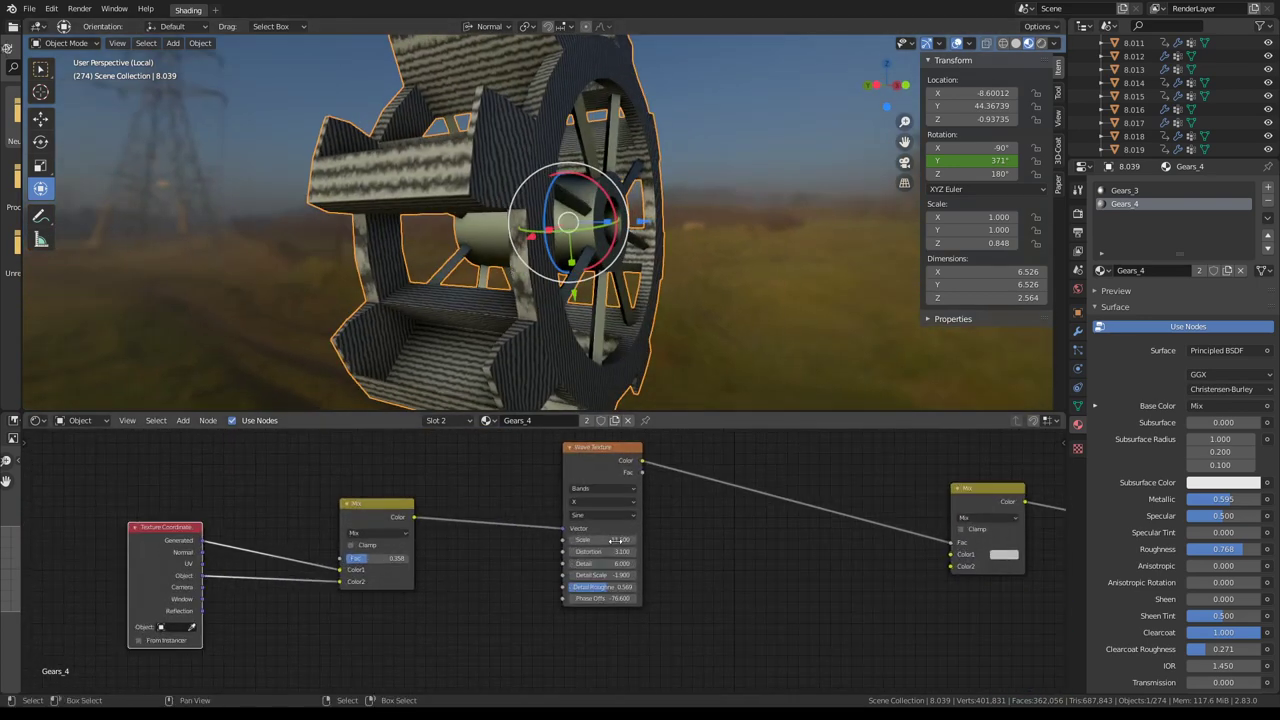
{"action": "mouse_move", "coordinate": [600, 539]}
{"action": "left_mouse_down"}
{"action": "mouse_move", "coordinate": [540, 539]}
{"action": "mouse_move", "coordinate": [720, 539]}
{"action": "left_mouse_up"}
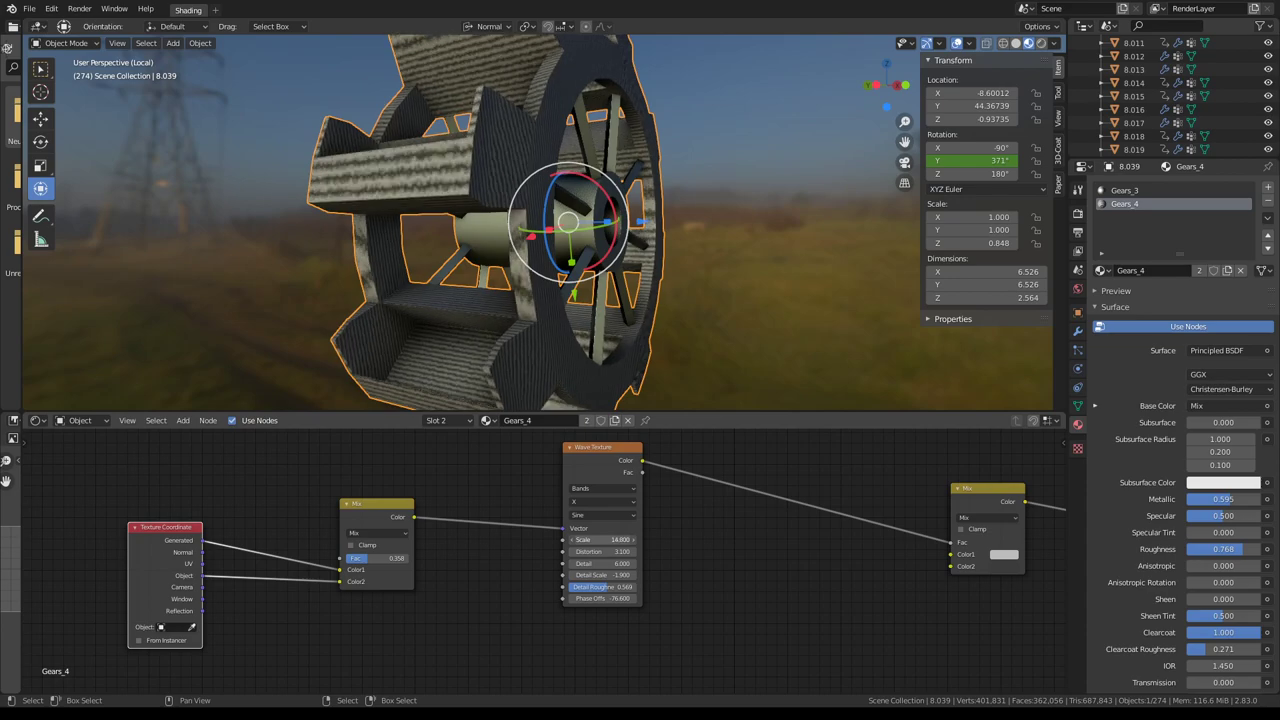
{"action": "scroll", "coordinate": [370, 248], "scroll_direction": "down", "scroll_amount": 3}
{"action": "mouse_move", "coordinate": [450, 250]}
{"action": "middle_mouse_down"}
{"action": "mouse_move", "coordinate": [370, 248]}
{"action": "mouse_move", "coordinate": [665, 256]}
{"action": "mouse_move", "coordinate": [663, 274]}
{"action": "mouse_move", "coordinate": [746, 240]}
{"action": "mouse_move", "coordinate": [634, 266]}
{"action": "mouse_move", "coordinate": [774, 277]}
{"action": "mouse_move", "coordinate": [694, 274]}
{"action": "mouse_move", "coordinate": [632, 321]}
{"action": "mouse_move", "coordinate": [723, 256]}
{"action": "middle_mouse_up"}
{"action": "scroll", "coordinate": [695, 265], "scroll_direction": "up", "scroll_amount": 4}
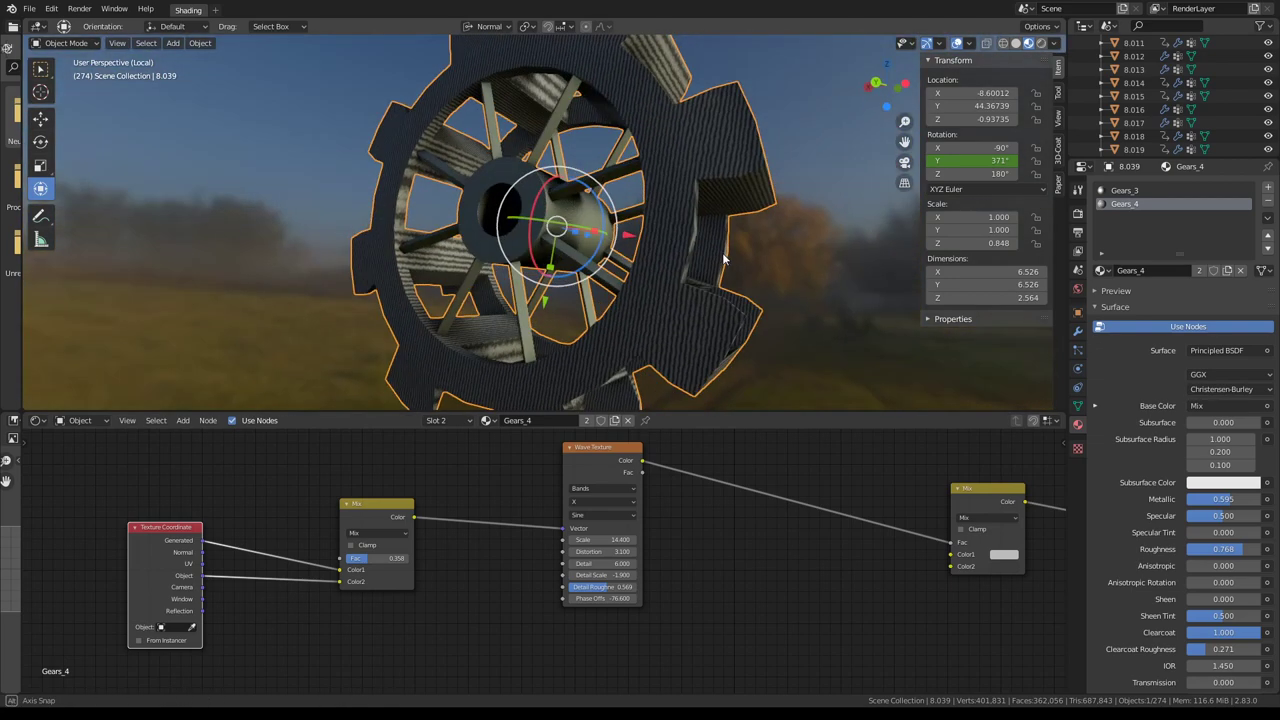
Set the colour Mix node's first colour to tan and its second to light cream.
{"action": "middle_click_drag", "start_coordinate": [1000, 530], "coordinate": [596, 514]}
{"action": "scroll", "coordinate": [623, 523], "scroll_direction": "down", "scroll_amount": 3}
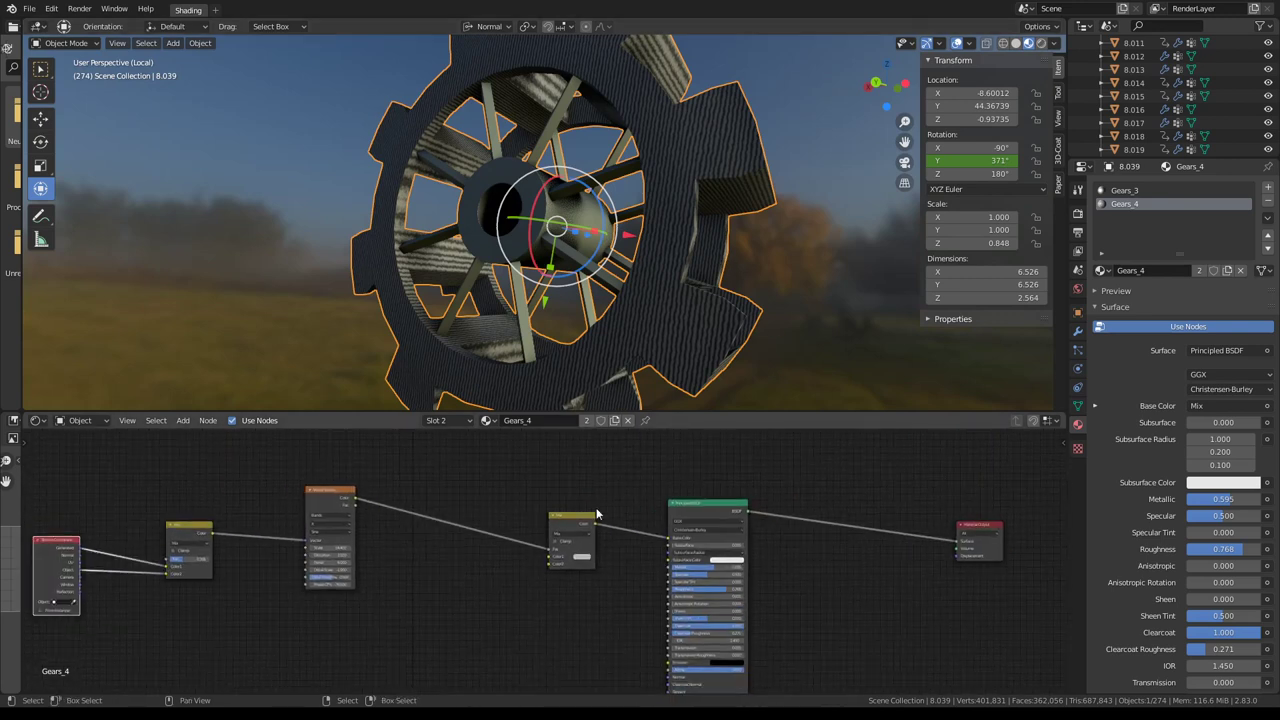
{"action": "scroll", "coordinate": [604, 556], "scroll_direction": "up", "scroll_amount": 2}
{"action": "left_click", "coordinate": [605, 555]}
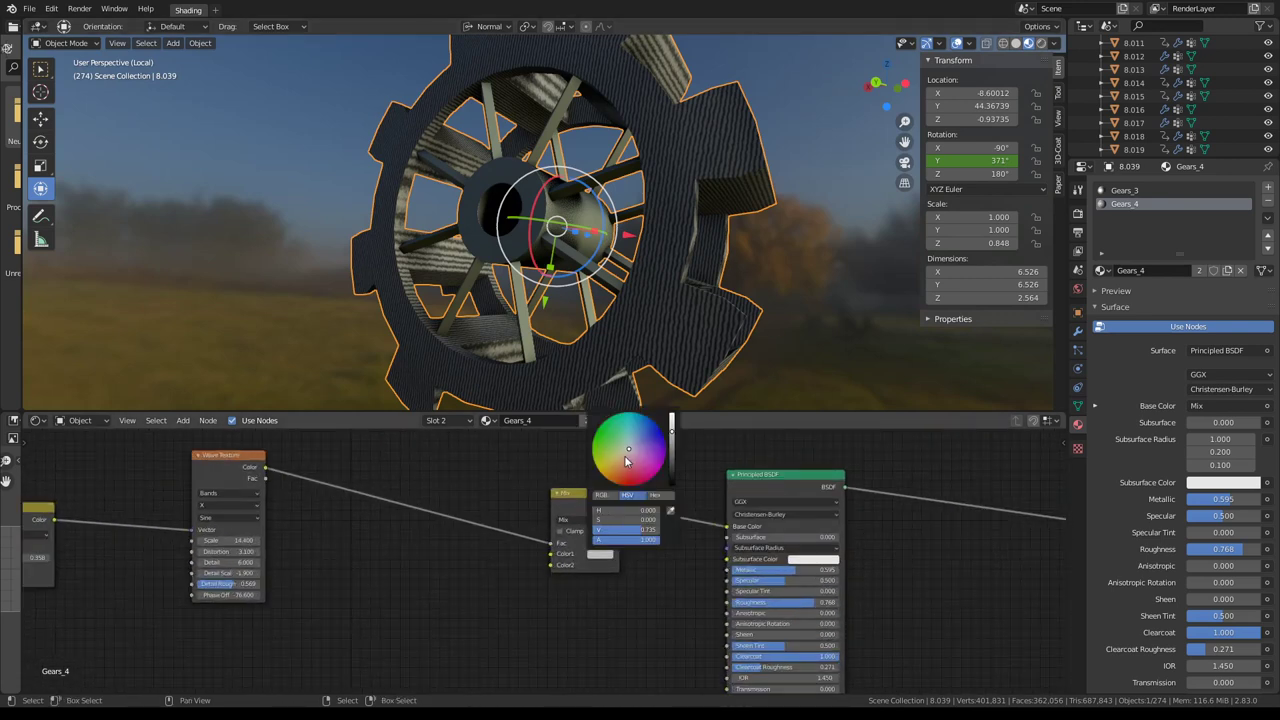
{"action": "left_click_drag", "start_coordinate": [627, 459], "coordinate": [618, 462]}
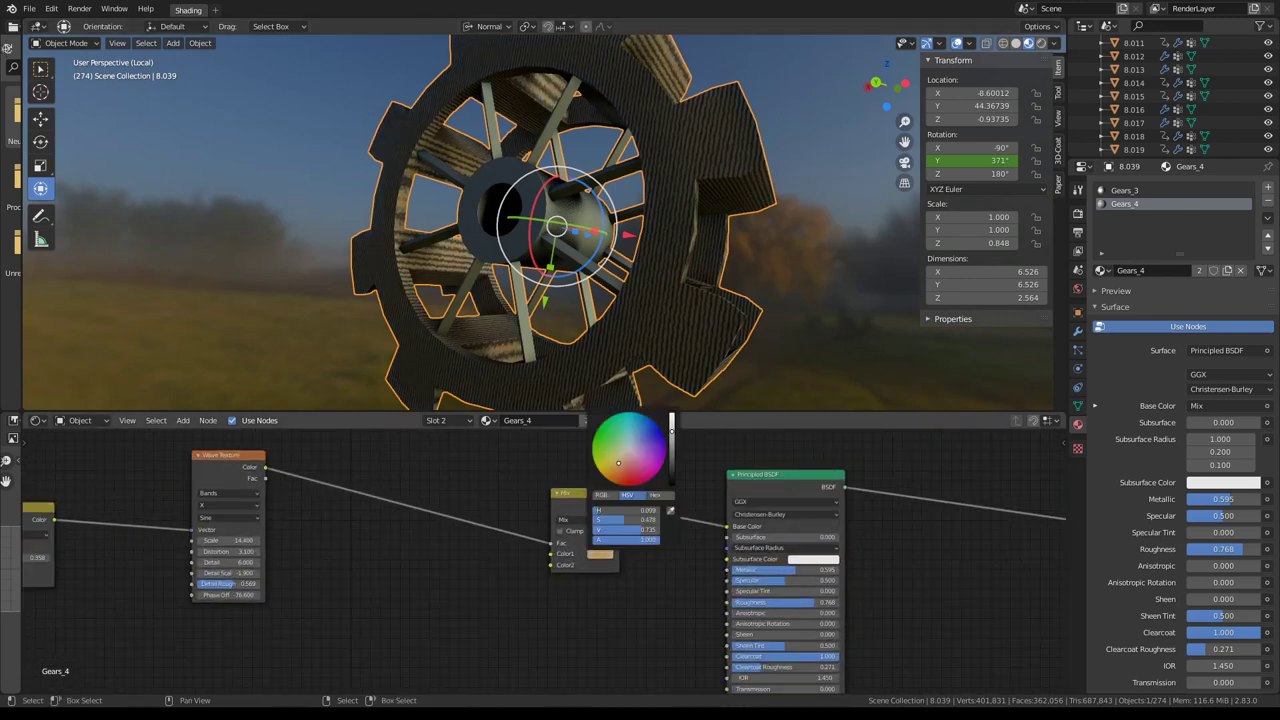
{"action": "left_click", "coordinate": [602, 554]}
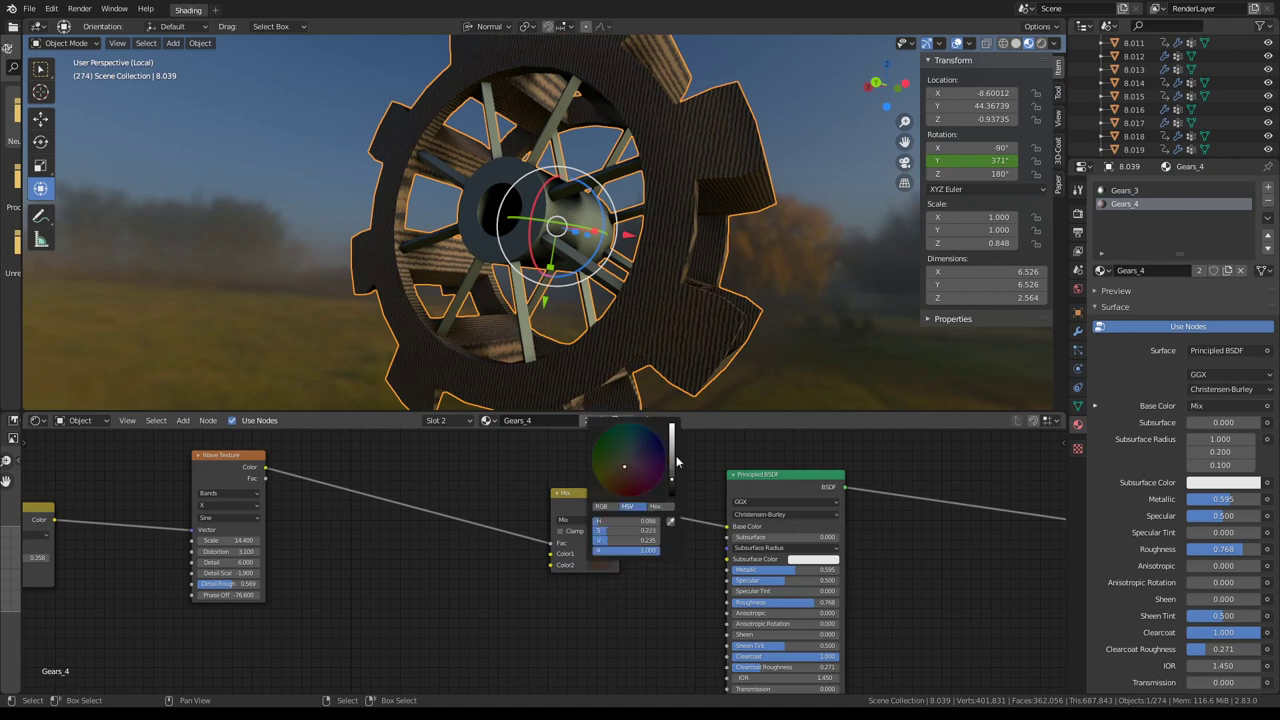
{"action": "left_click_drag", "start_coordinate": [673, 480], "coordinate": [672, 426]}
Orbit and zoom around the gear to inspect the banded wood look.
{"action": "middle_click_drag", "start_coordinate": [509, 229], "coordinate": [820, 262]}
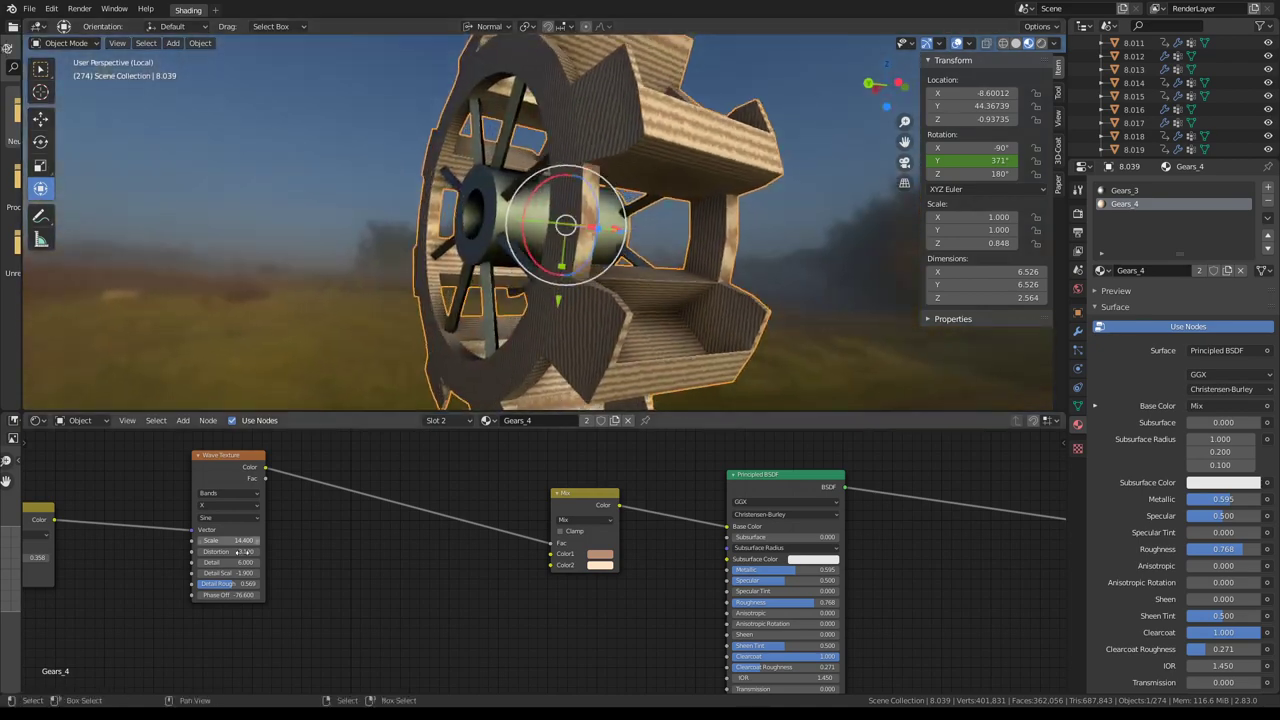
{"action": "middle_click_drag", "start_coordinate": [150, 534], "coordinate": [378, 526]}
{"action": "mouse_move", "coordinate": [428, 316]}
{"action": "middle_mouse_down"}
{"action": "mouse_move", "coordinate": [603, 345]}
{"action": "mouse_move", "coordinate": [424, 345]}
{"action": "middle_mouse_up"}
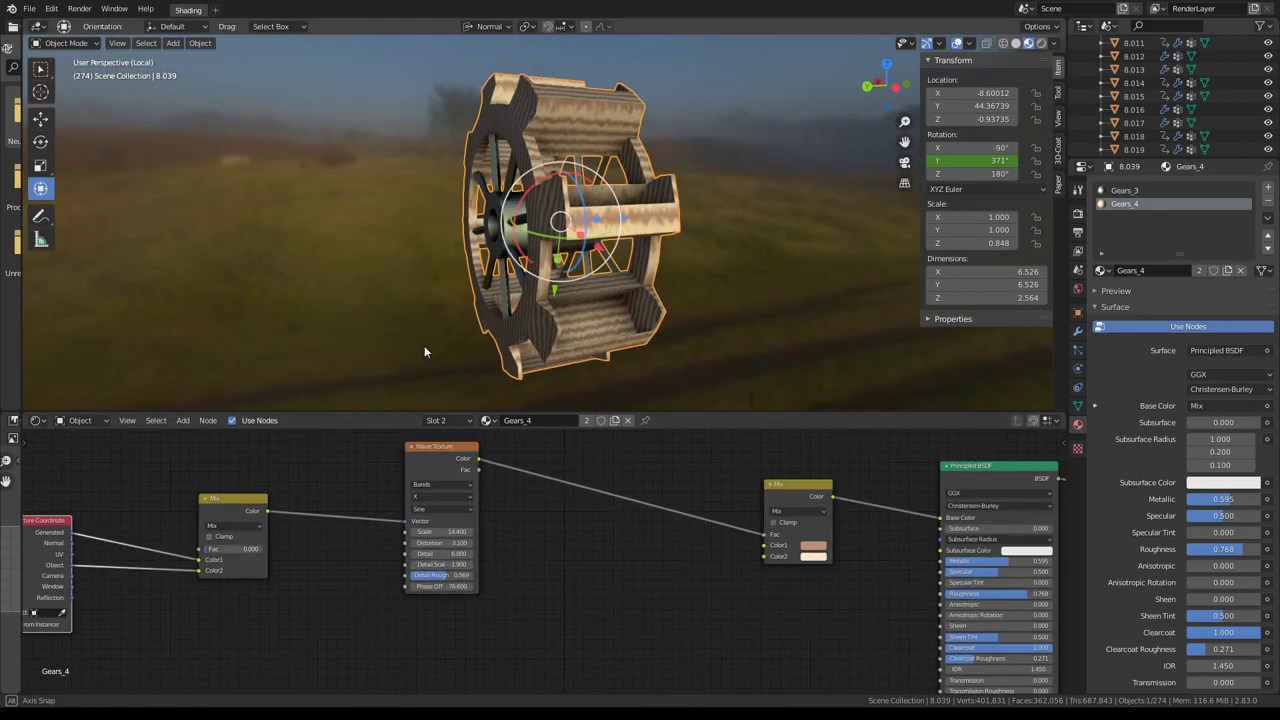
{"action": "scroll", "coordinate": [424, 345], "scroll_direction": "up", "scroll_amount": 3}
{"action": "middle_click_drag", "start_coordinate": [329, 551], "coordinate": [599, 495]}
Reposition the Wave Texture node and lower its Detail Roughness to 0.054.
{"action": "scroll", "coordinate": [599, 495], "scroll_direction": "up", "scroll_amount": 2}
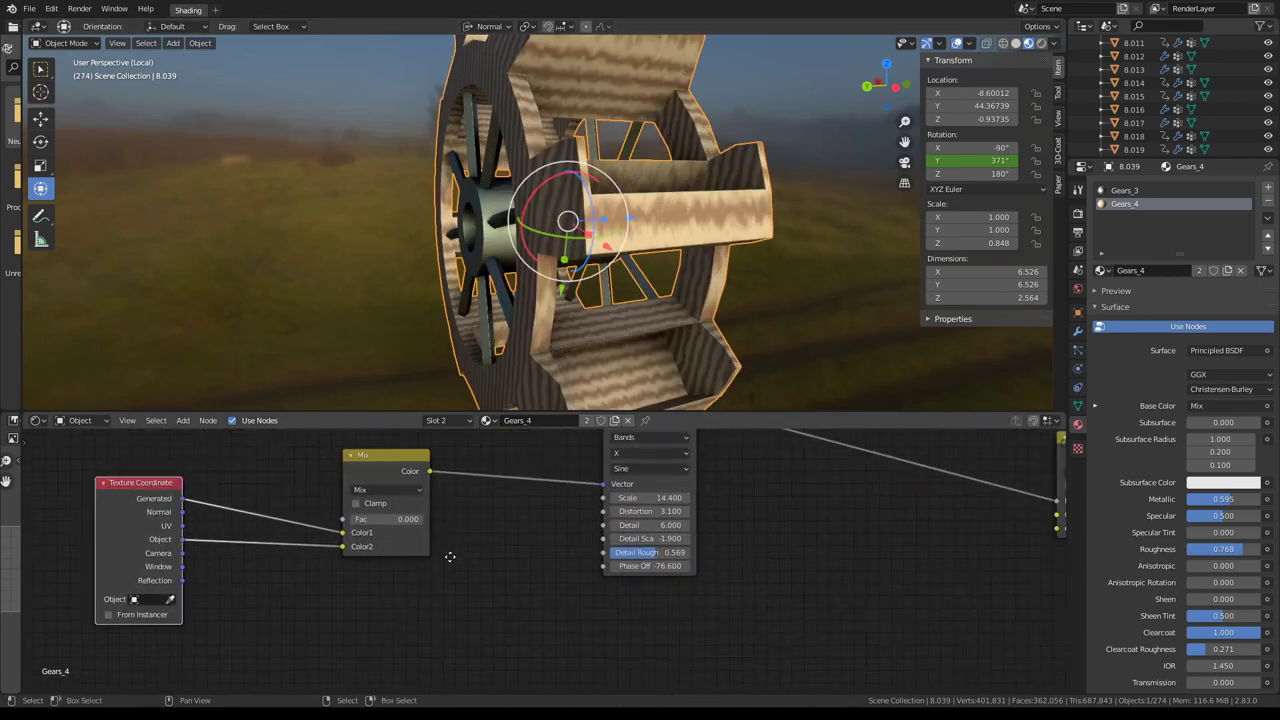
{"action": "scroll", "coordinate": [599, 495], "scroll_direction": "up", "scroll_amount": 2}
{"action": "mouse_move", "coordinate": [666, 490]}
{"action": "left_mouse_down"}
{"action": "mouse_move", "coordinate": [610, 518]}
{"action": "mouse_move", "coordinate": [637, 524]}
{"action": "mouse_move", "coordinate": [630, 532]}
{"action": "mouse_move", "coordinate": [600, 532]}
{"action": "left_mouse_up"}
{"action": "left_click", "coordinate": [642, 510]}
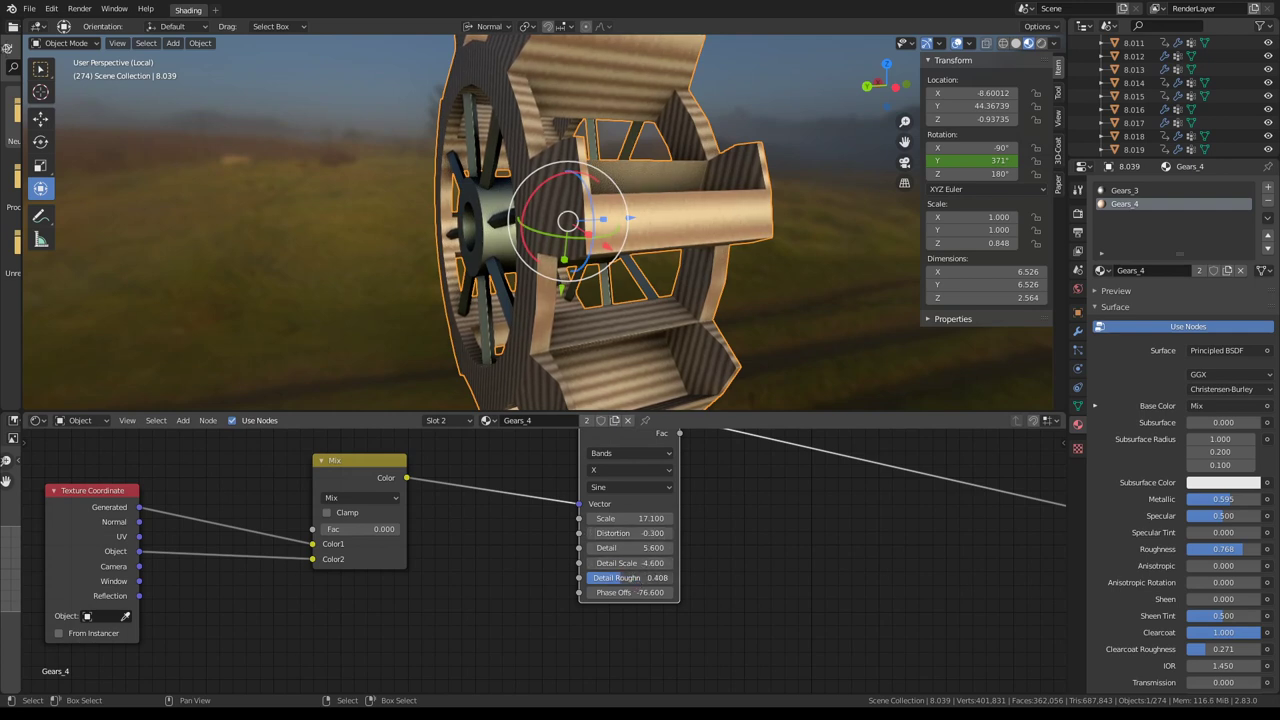
{"action": "left_click_drag", "start_coordinate": [630, 577], "coordinate": [600, 577]}
{"action": "mouse_move", "coordinate": [700, 200]}
{"action": "middle_mouse_down"}
{"action": "mouse_move", "coordinate": [780, 140]}
{"action": "mouse_move", "coordinate": [811, 234]}
{"action": "mouse_move", "coordinate": [679, 254]}
{"action": "mouse_move", "coordinate": [447, 251]}
{"action": "mouse_move", "coordinate": [352, 170]}
{"action": "mouse_move", "coordinate": [638, 47]}
{"action": "mouse_move", "coordinate": [692, 267]}
{"action": "middle_mouse_up"}
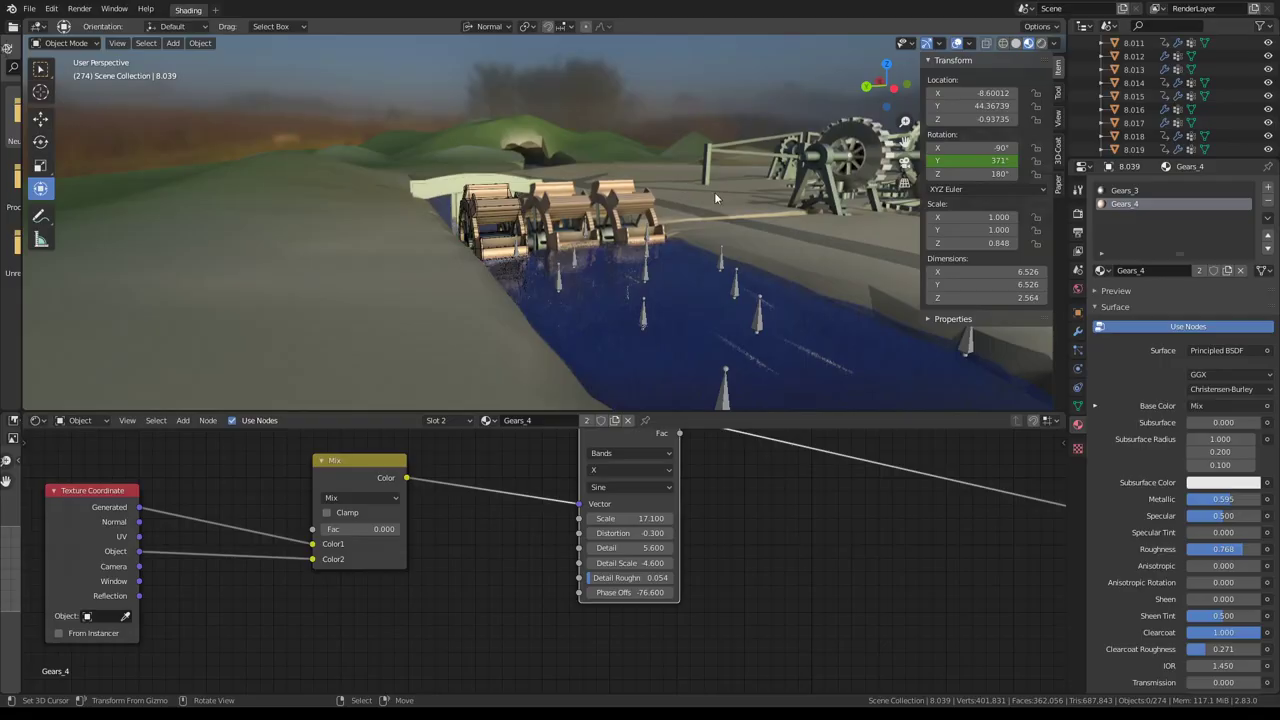
{"action": "mouse_move", "coordinate": [714, 192]}
{"action": "middle_mouse_down"}
{"action": "mouse_move", "coordinate": [651, 199]}
{"action": "mouse_move", "coordinate": [592, 228]}
{"action": "middle_mouse_up"}
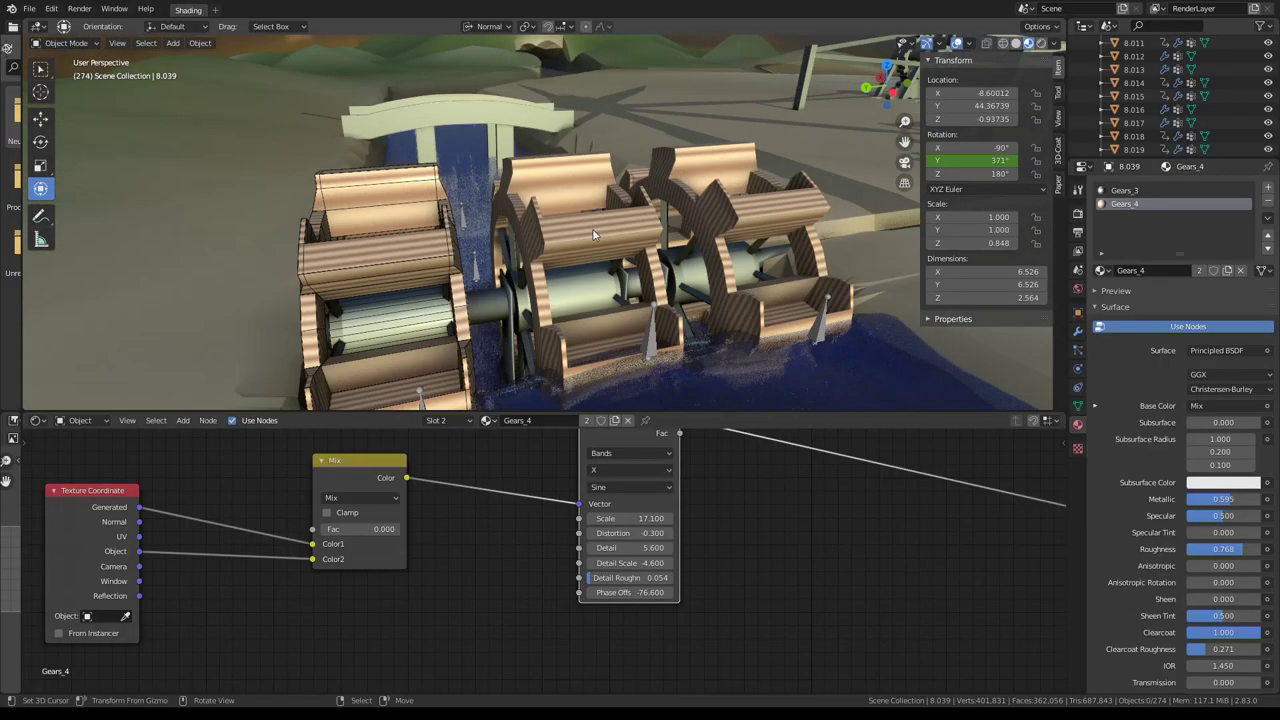
Select the gear, shift its Principled BSDF and Mix nodes left, and view the whole mill.
{"action": "left_click", "coordinate": [592, 228]}
{"action": "middle_click_drag", "start_coordinate": [760, 515], "coordinate": [506, 503]}
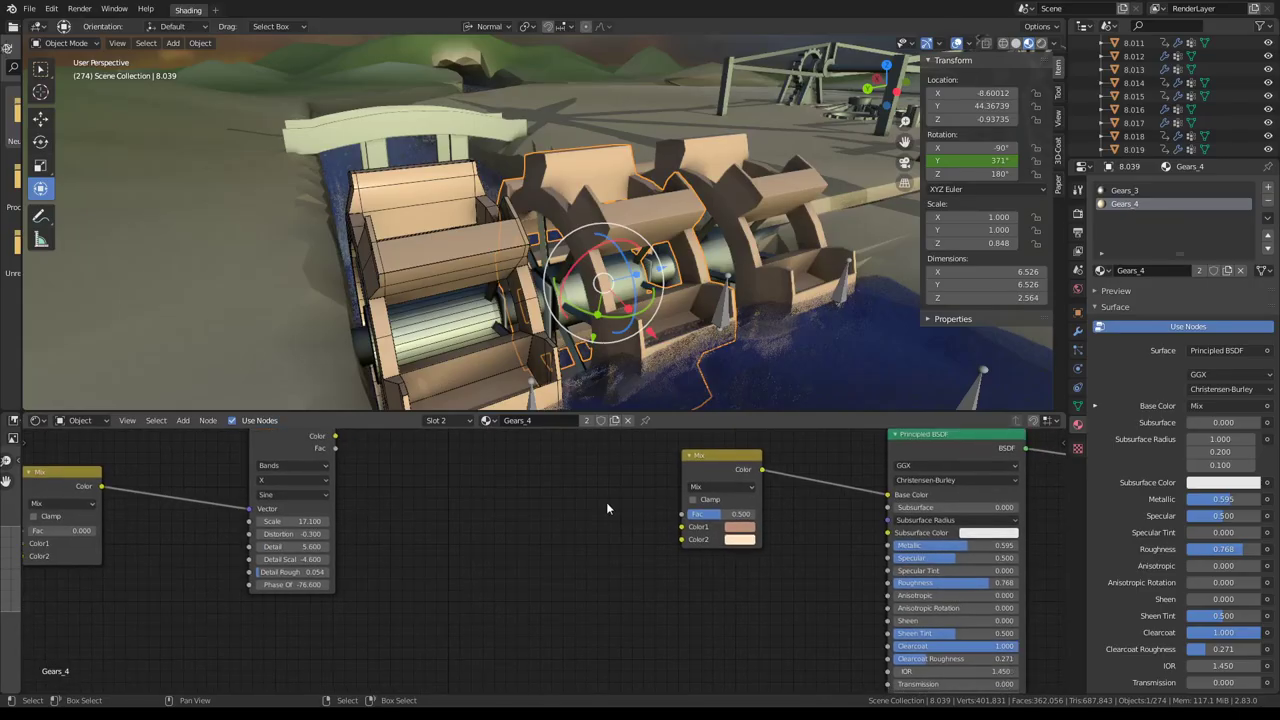
{"action": "left_click_drag", "start_coordinate": [750, 462], "coordinate": [634, 456]}
{"action": "middle_click_drag", "start_coordinate": [600, 250], "coordinate": [729, 256]}
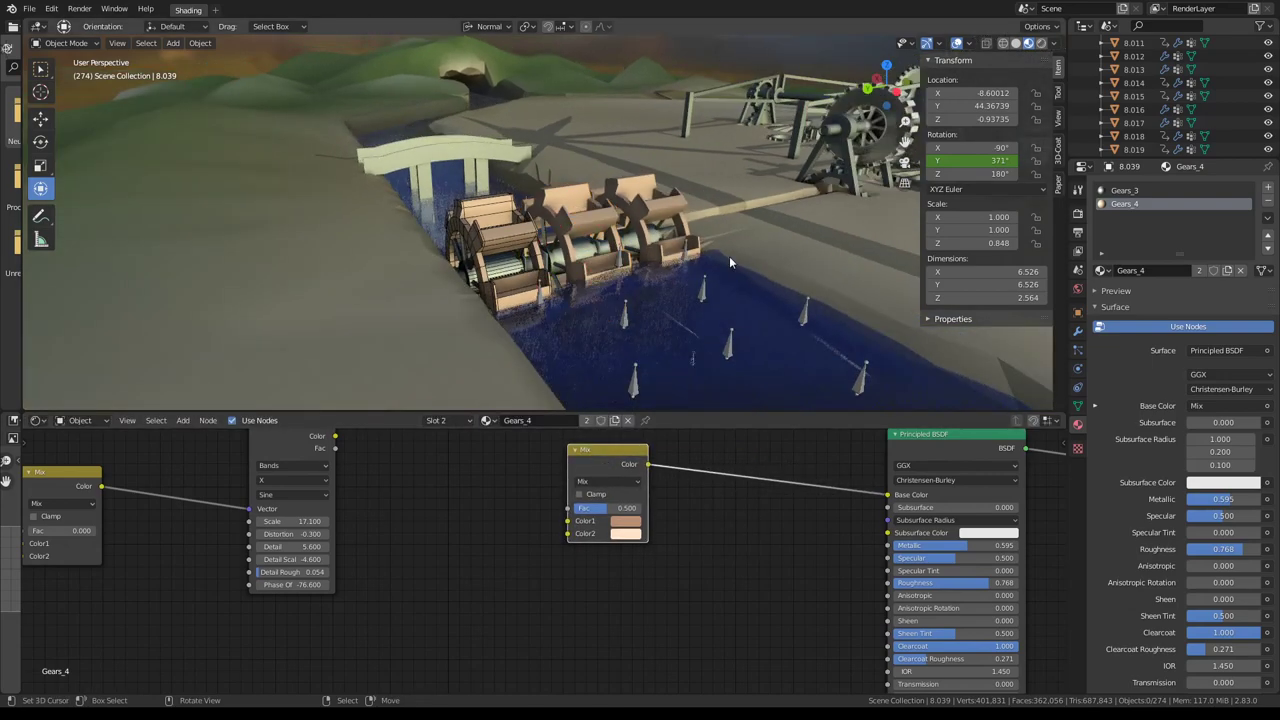
{"action": "scroll", "coordinate": [729, 256], "scroll_direction": "down", "scroll_amount": 3}
{"action": "mouse_move", "coordinate": [545, 243]}
{"action": "middle_mouse_down"}
{"action": "mouse_move", "coordinate": [747, 318]}
{"action": "mouse_move", "coordinate": [571, 268]}
{"action": "middle_mouse_up"}
Select the river water plane, frame its shader nodes, and duplicate the Material Output node.
{"action": "left_click", "coordinate": [570, 268]}
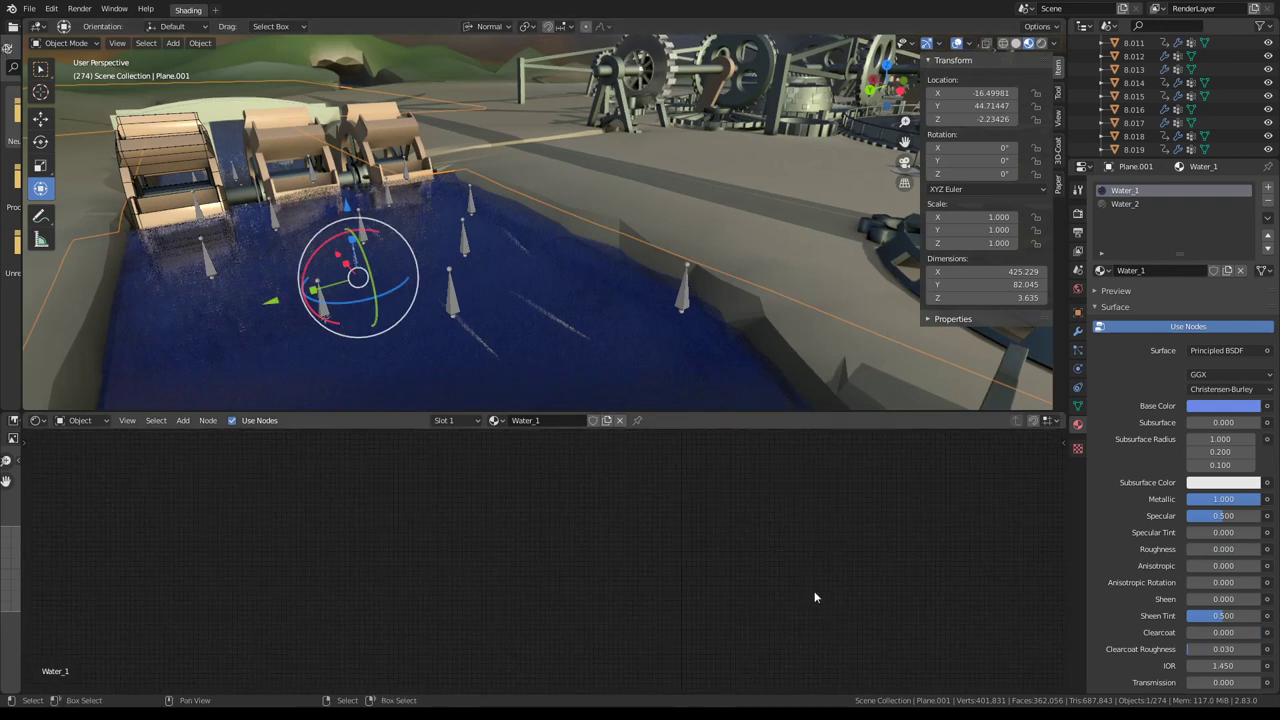
{"action": "middle_click_drag", "start_coordinate": [444, 542], "coordinate": [905, 685]}
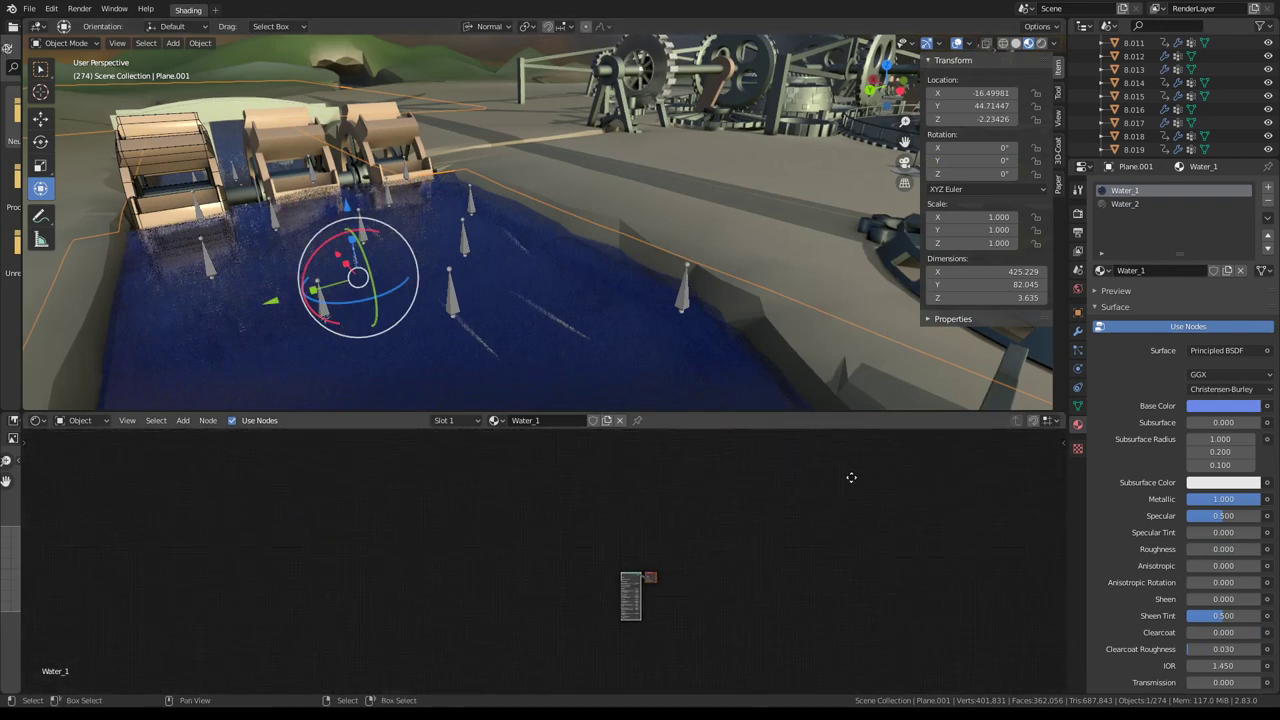
{"action": "scroll", "coordinate": [615, 551], "scroll_direction": "up", "scroll_amount": 4}
{"action": "scroll", "coordinate": [580, 548], "scroll_direction": "up", "scroll_amount": 2}
{"action": "scroll", "coordinate": [545, 553], "scroll_direction": "up", "scroll_amount": 2}
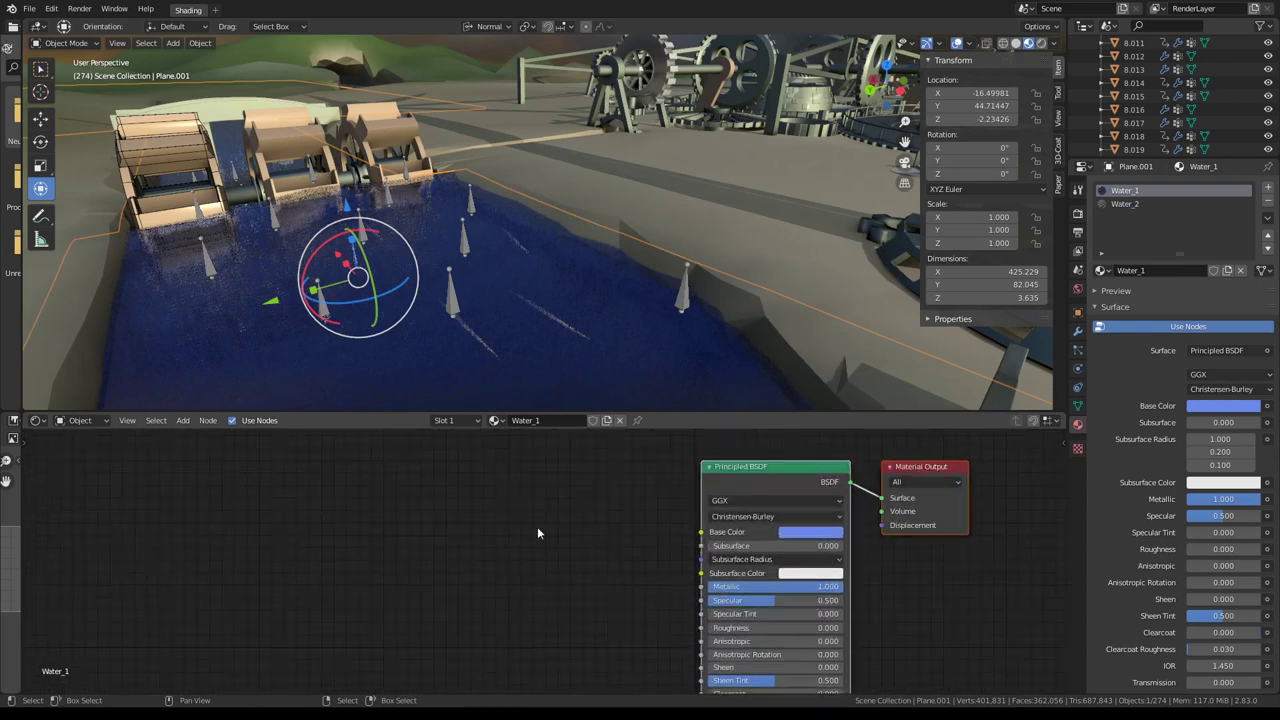
{"action": "scroll", "coordinate": [555, 585], "scroll_direction": "down", "scroll_amount": 2}
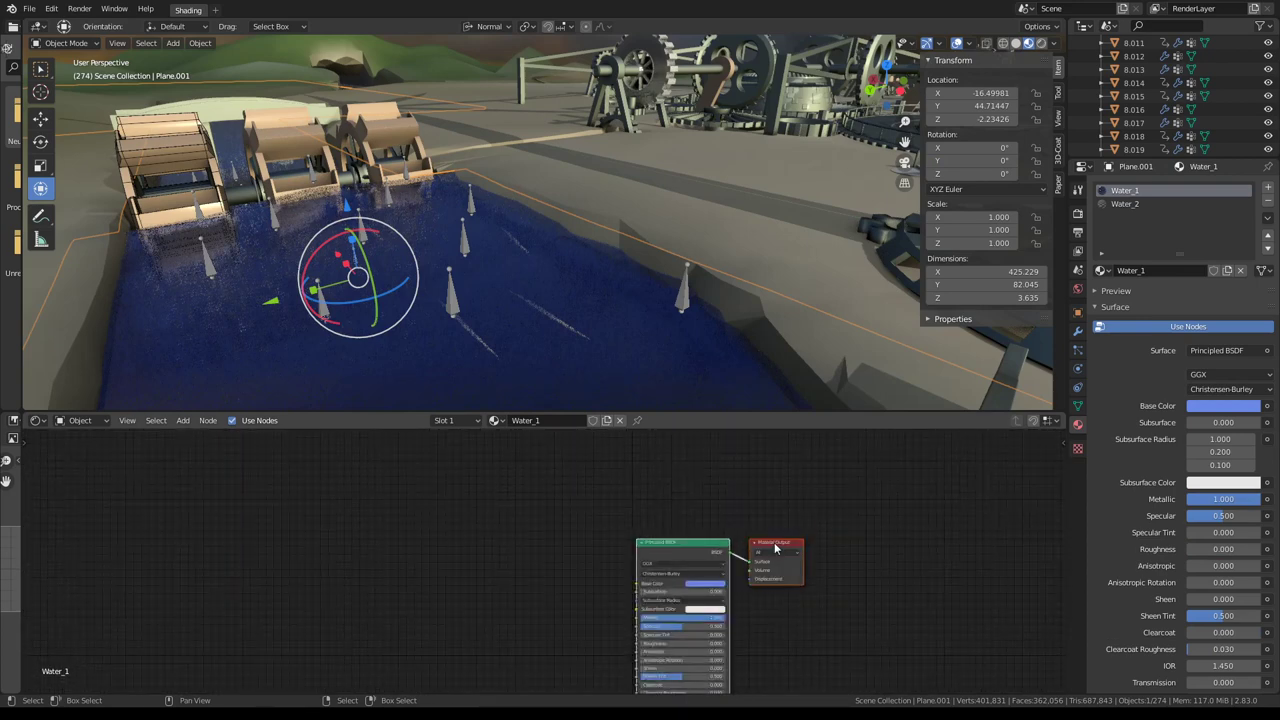
{"action": "middle_click_drag", "start_coordinate": [771, 548], "coordinate": [894, 534]}
{"action": "key", "text": "shift+d"}
{"action": "left_click", "coordinate": [651, 480]}
Add Ambient Occlusion and MixRGB nodes, link Mix to the Surface, and wire AO toward the Fac.
{"action": "key", "text": "shift+a"}
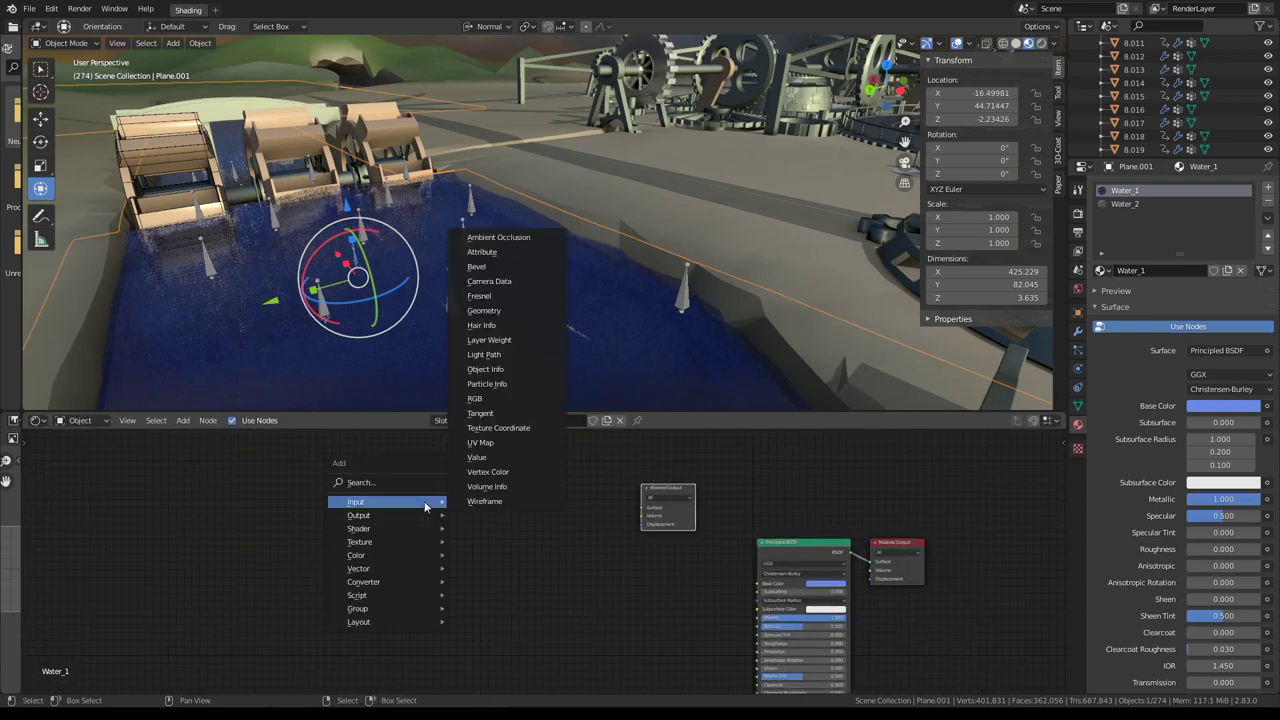
{"action": "left_click", "coordinate": [503, 238]}
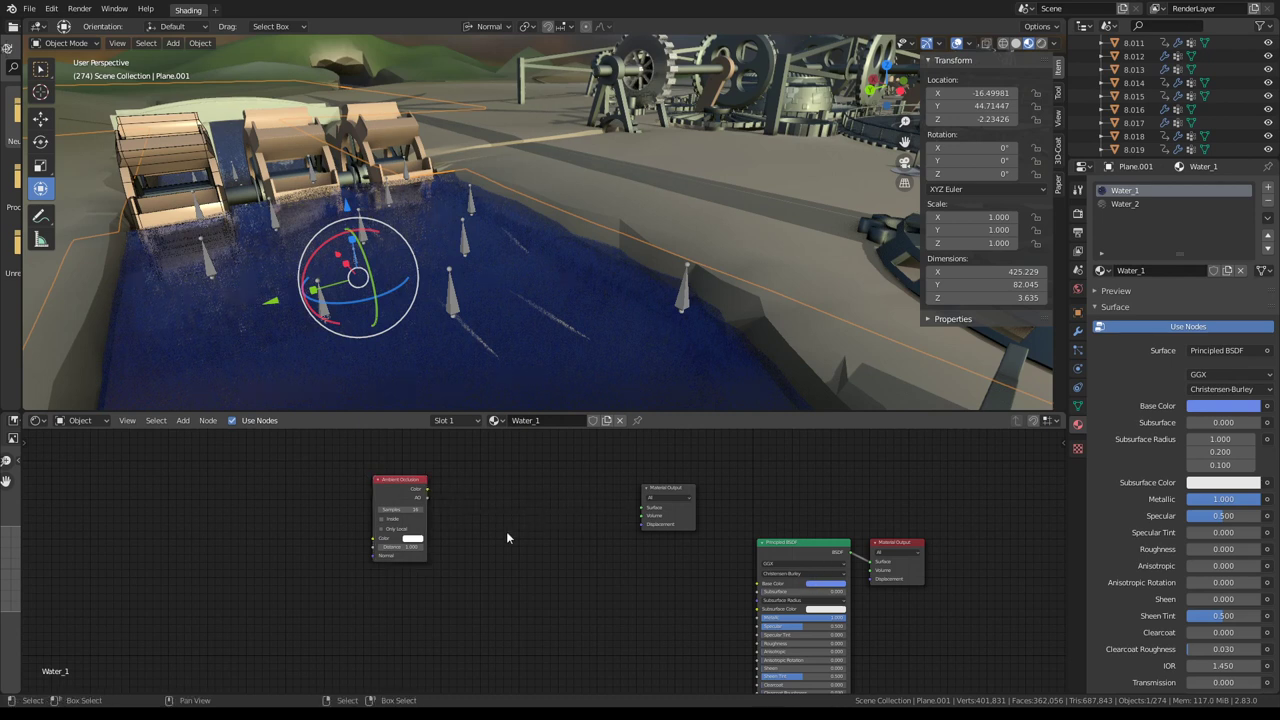
{"action": "key", "text": "shift+a"}
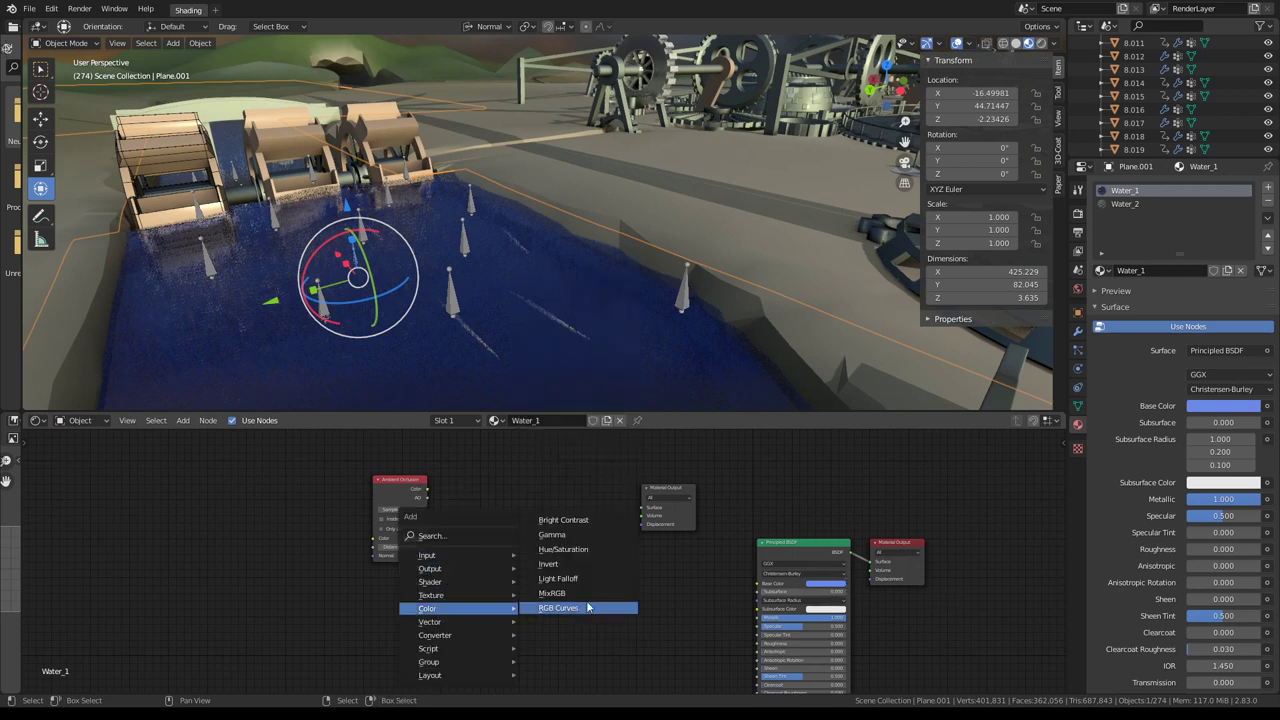
{"action": "left_click", "coordinate": [552, 593]}
{"action": "left_click", "coordinate": [560, 528]}
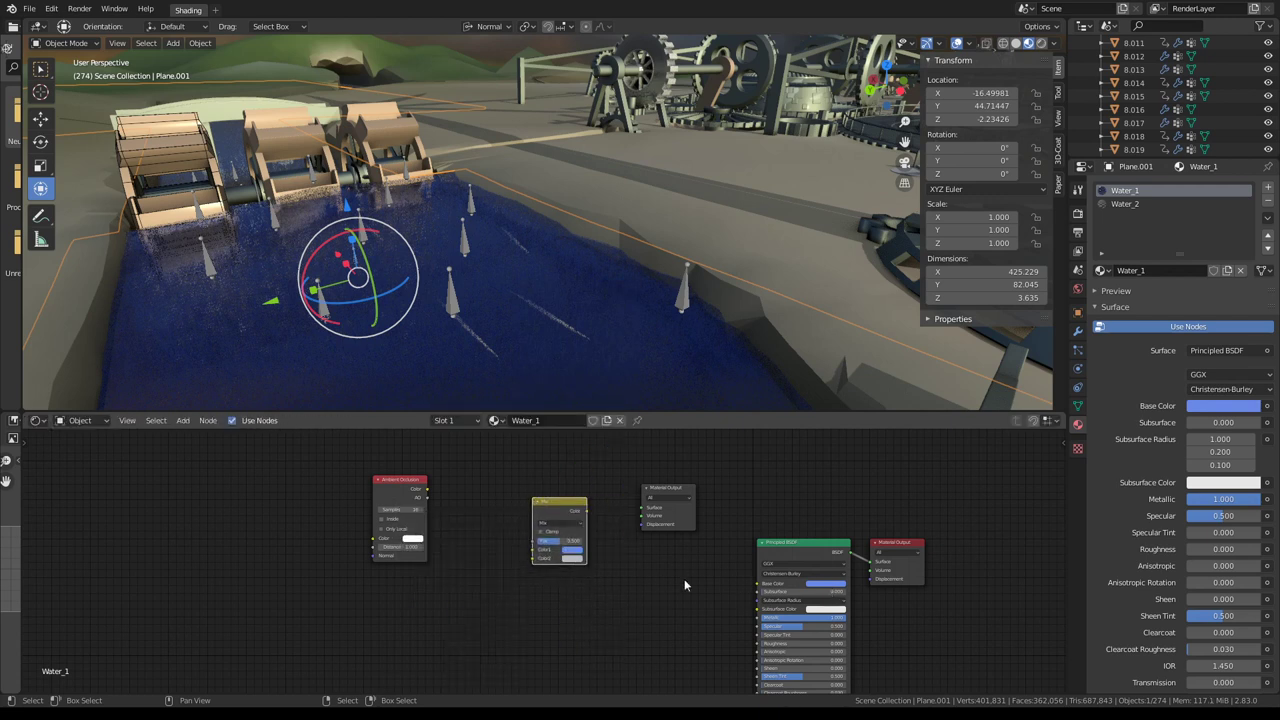
{"action": "left_click", "coordinate": [670, 495]}
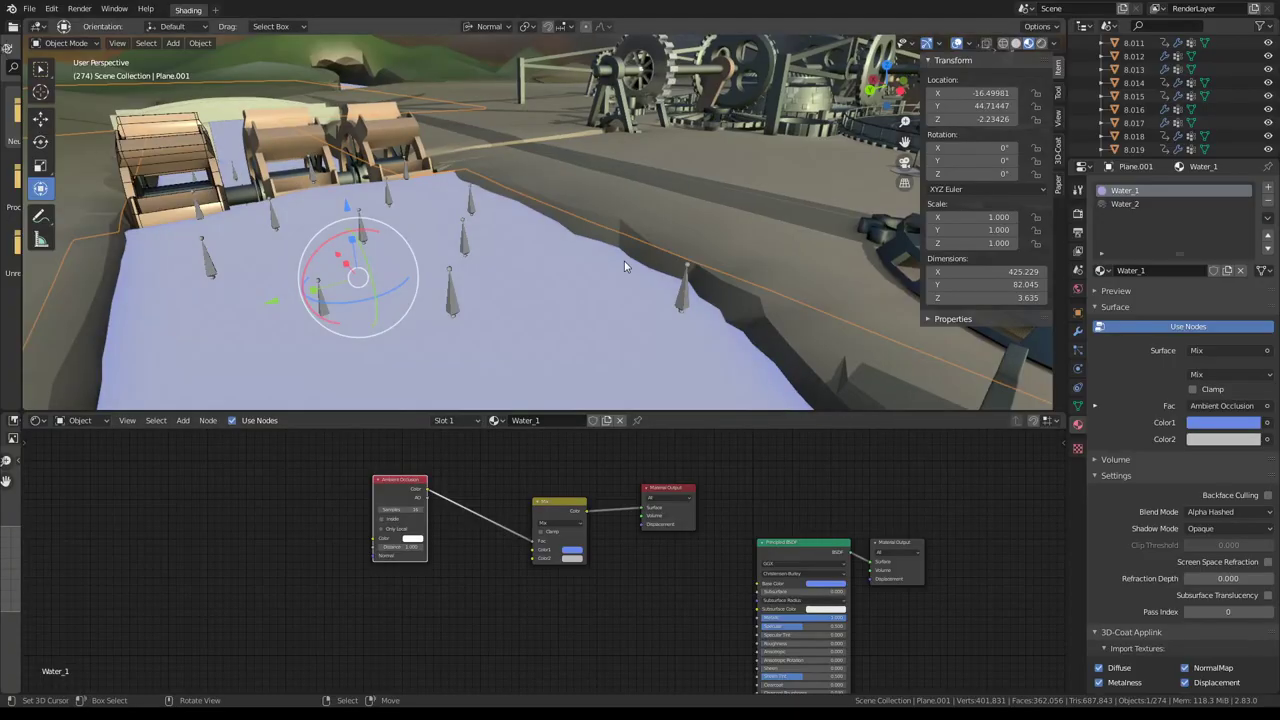
{"action": "middle_click_drag", "start_coordinate": [404, 584], "coordinate": [432, 580]}
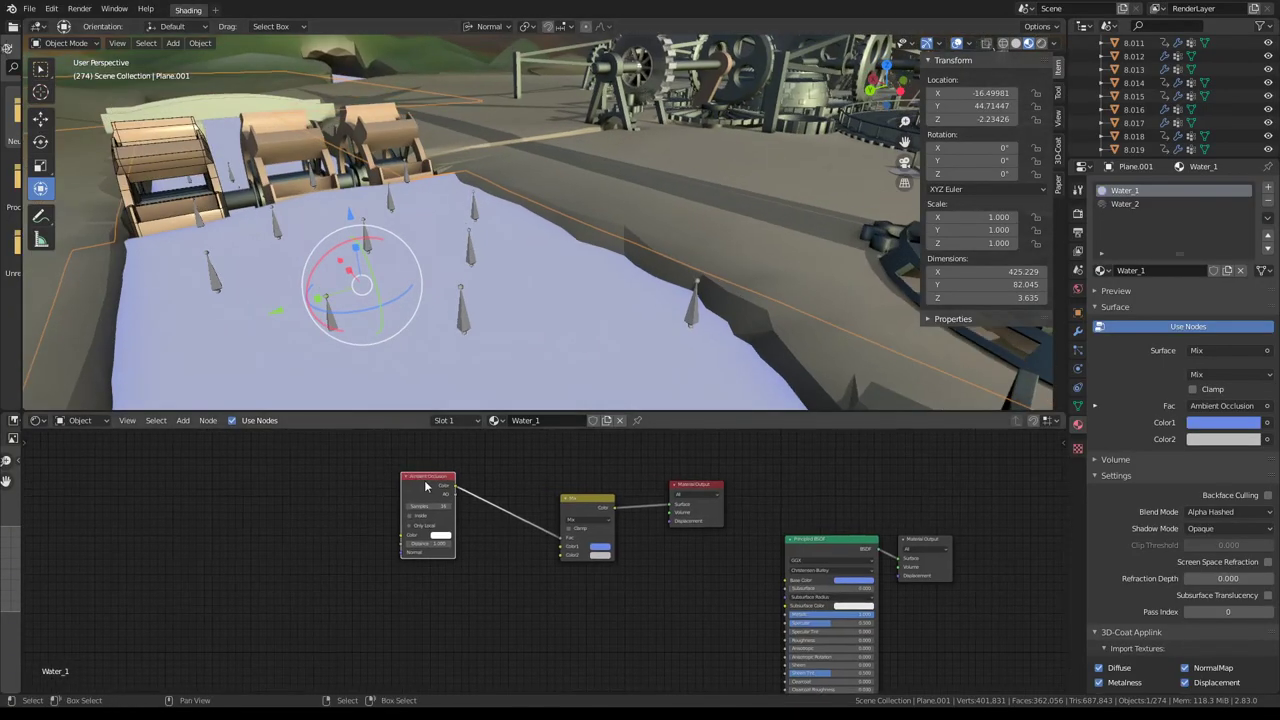
{"action": "left_click_drag", "start_coordinate": [452, 508], "coordinate": [340, 505]}
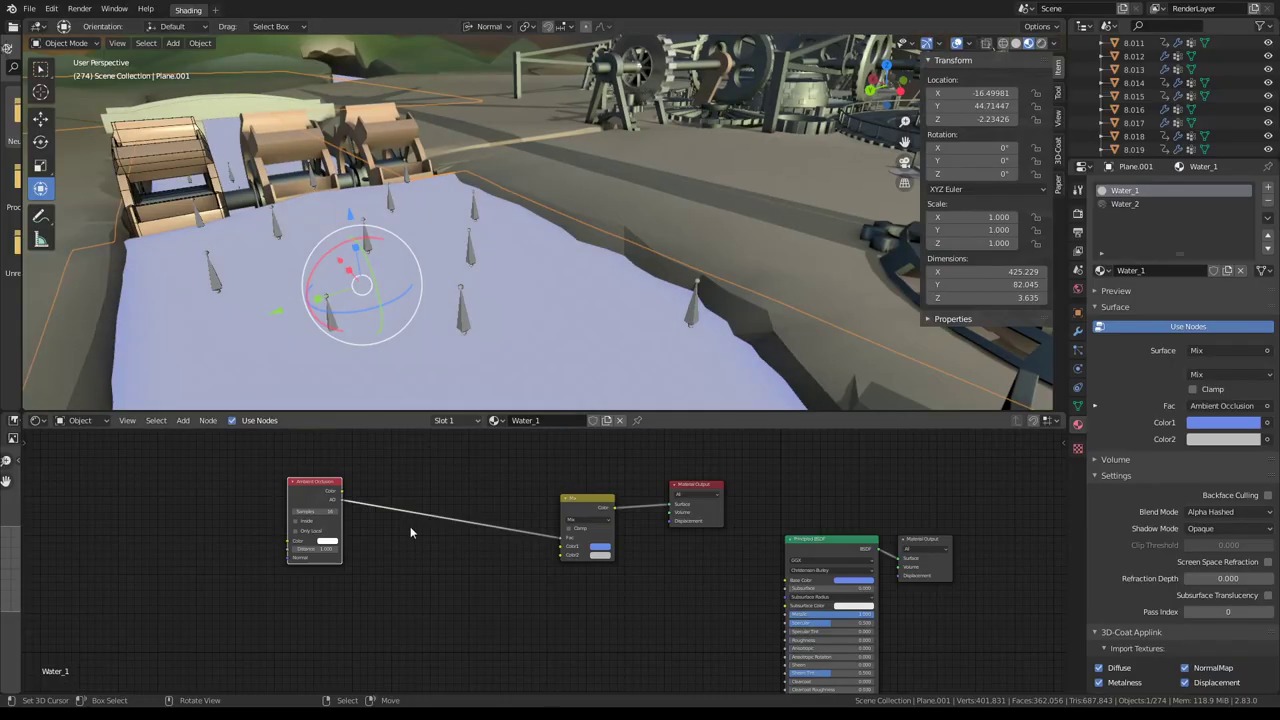
Insert a Gamma node and set the Mix colours, blue on the second input.
{"action": "key", "text": "shift+a"}
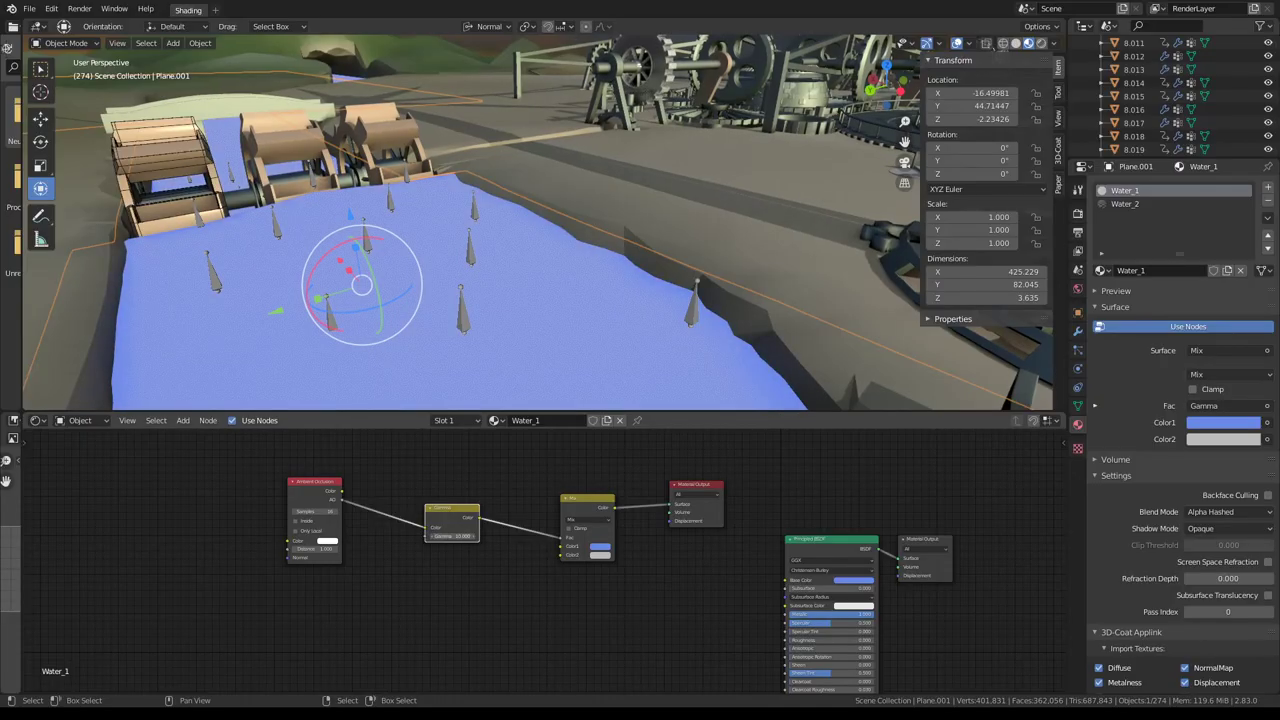
{"action": "mouse_move", "coordinate": [366, 260]}
{"action": "middle_mouse_down"}
{"action": "mouse_move", "coordinate": [505, 178]}
{"action": "mouse_move", "coordinate": [713, 247]}
{"action": "mouse_move", "coordinate": [480, 277]}
{"action": "mouse_move", "coordinate": [415, 309]}
{"action": "mouse_move", "coordinate": [518, 203]}
{"action": "mouse_move", "coordinate": [549, 232]}
{"action": "middle_mouse_up"}
{"action": "scroll", "coordinate": [571, 217], "scroll_direction": "up", "scroll_amount": 3}
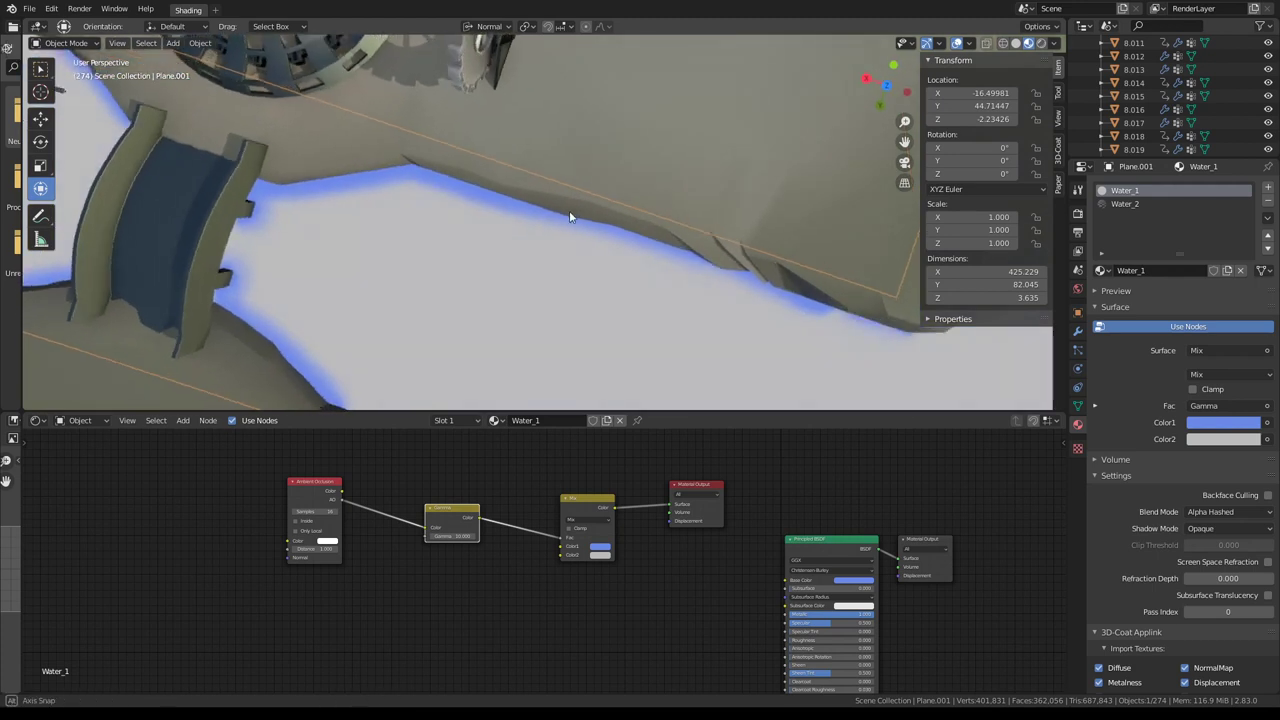
{"action": "left_click_drag", "start_coordinate": [602, 560], "coordinate": [602, 557]}
{"action": "left_click", "coordinate": [603, 551]}
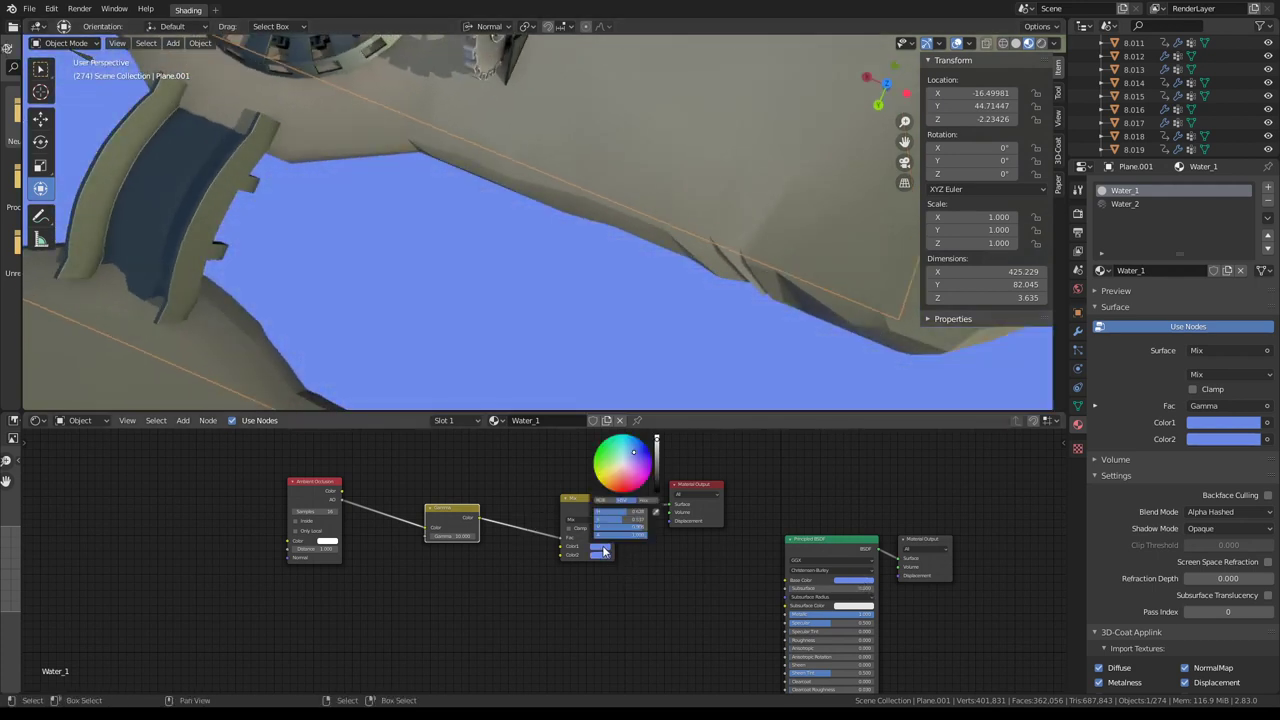
{"action": "left_click", "coordinate": [636, 463]}
{"action": "mouse_move", "coordinate": [548, 164]}
{"action": "middle_mouse_down"}
{"action": "mouse_move", "coordinate": [678, 215]}
{"action": "mouse_move", "coordinate": [622, 565]}
{"action": "middle_mouse_up"}
Set the Gamma value to 7.7 and darken the first Mix colour to black.
{"action": "left_click_drag", "start_coordinate": [585, 512], "coordinate": [593, 507]}
{"action": "mouse_move", "coordinate": [557, 161]}
{"action": "middle_mouse_down"}
{"action": "mouse_move", "coordinate": [504, 148]}
{"action": "mouse_move", "coordinate": [751, 200]}
{"action": "mouse_move", "coordinate": [500, 130]}
{"action": "mouse_move", "coordinate": [632, 214]}
{"action": "middle_mouse_up"}
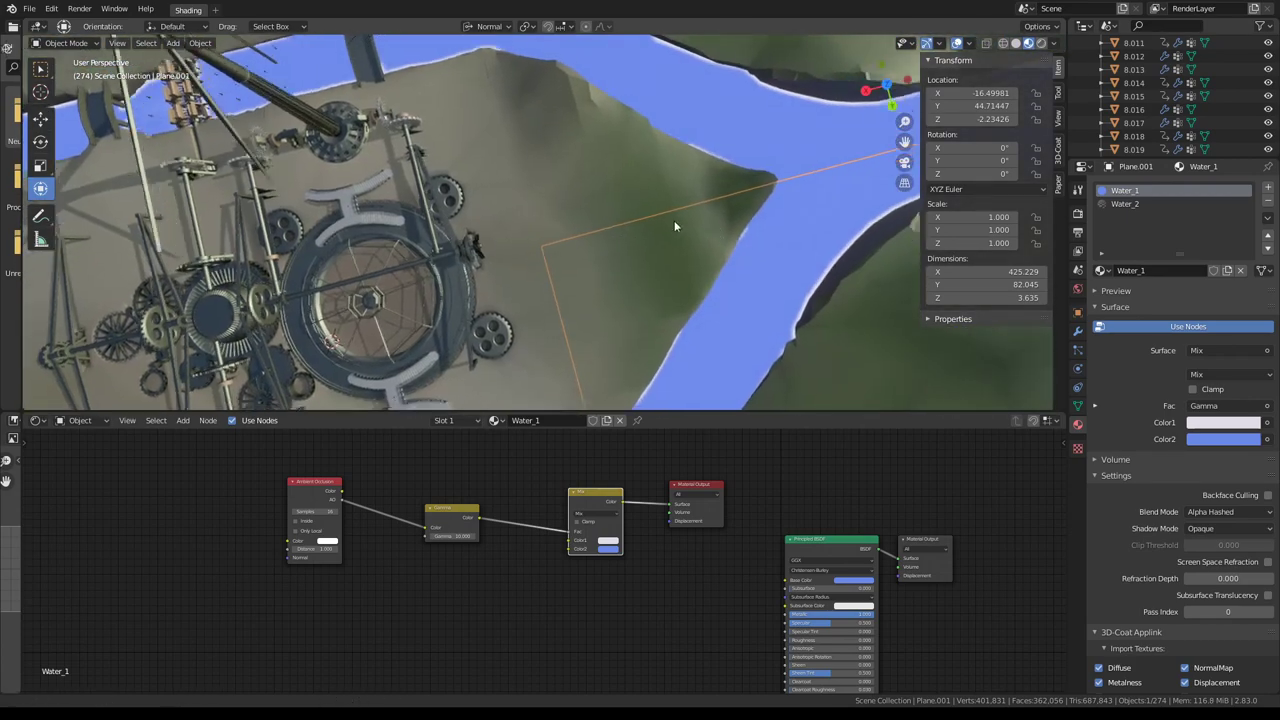
{"action": "middle_click_drag", "start_coordinate": [632, 214], "coordinate": [674, 220]}
{"action": "scroll", "coordinate": [457, 548], "scroll_direction": "up", "scroll_amount": 2}
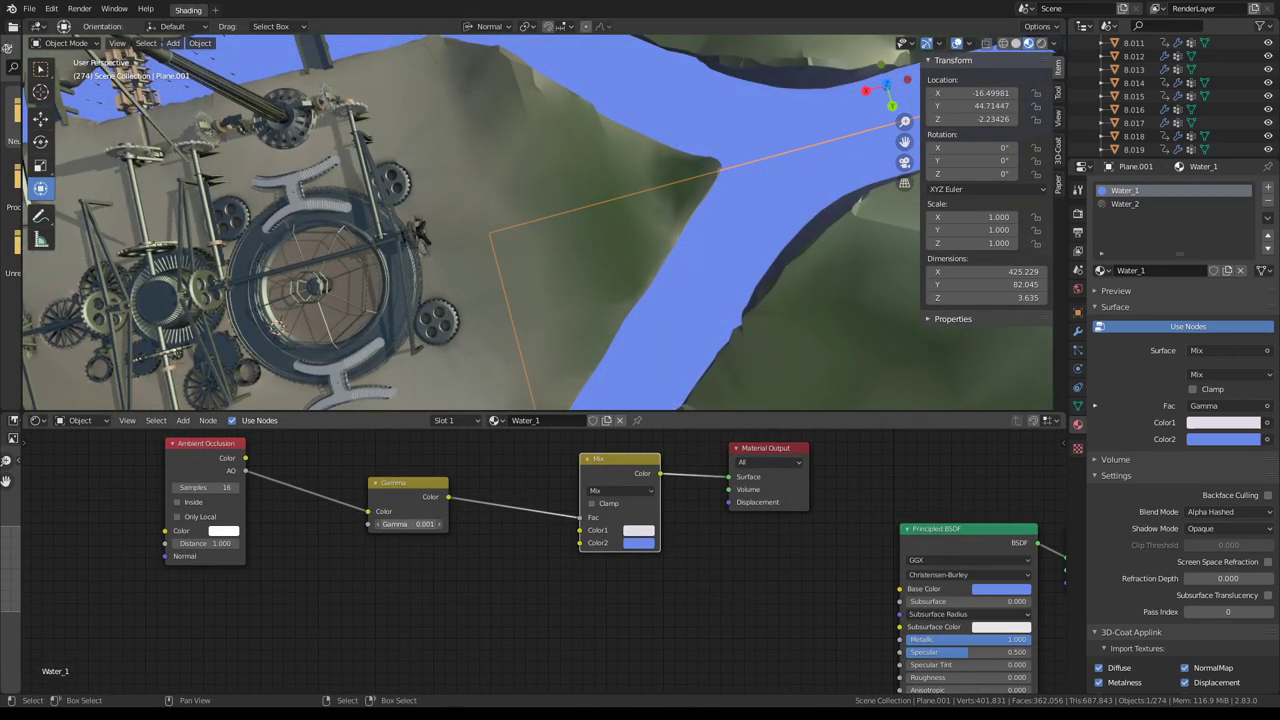
{"action": "left_click", "coordinate": [438, 524]}
{"action": "mouse_move", "coordinate": [600, 260]}
{"action": "middle_mouse_down"}
{"action": "mouse_move", "coordinate": [656, 204]}
{"action": "mouse_move", "coordinate": [626, 180]}
{"action": "mouse_move", "coordinate": [697, 532]}
{"action": "middle_mouse_up"}
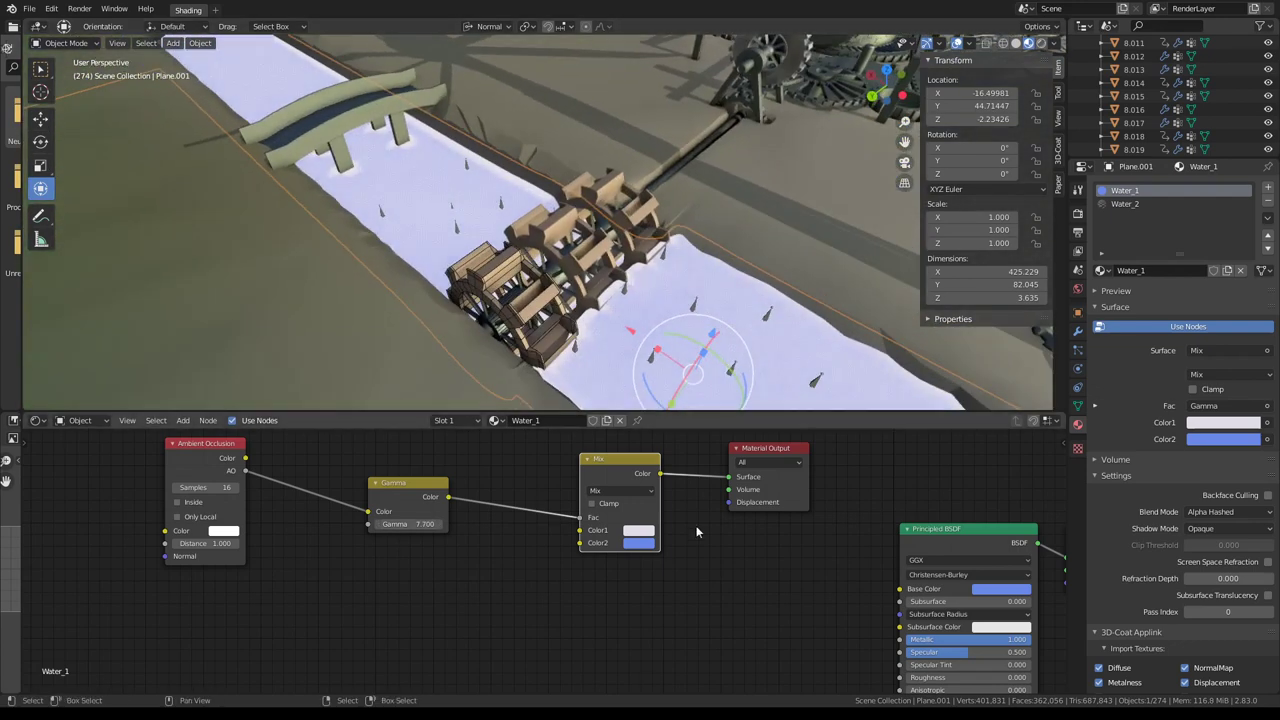
{"action": "left_click", "coordinate": [645, 541]}
{"action": "left_click_drag", "start_coordinate": [724, 375], "coordinate": [722, 447]}
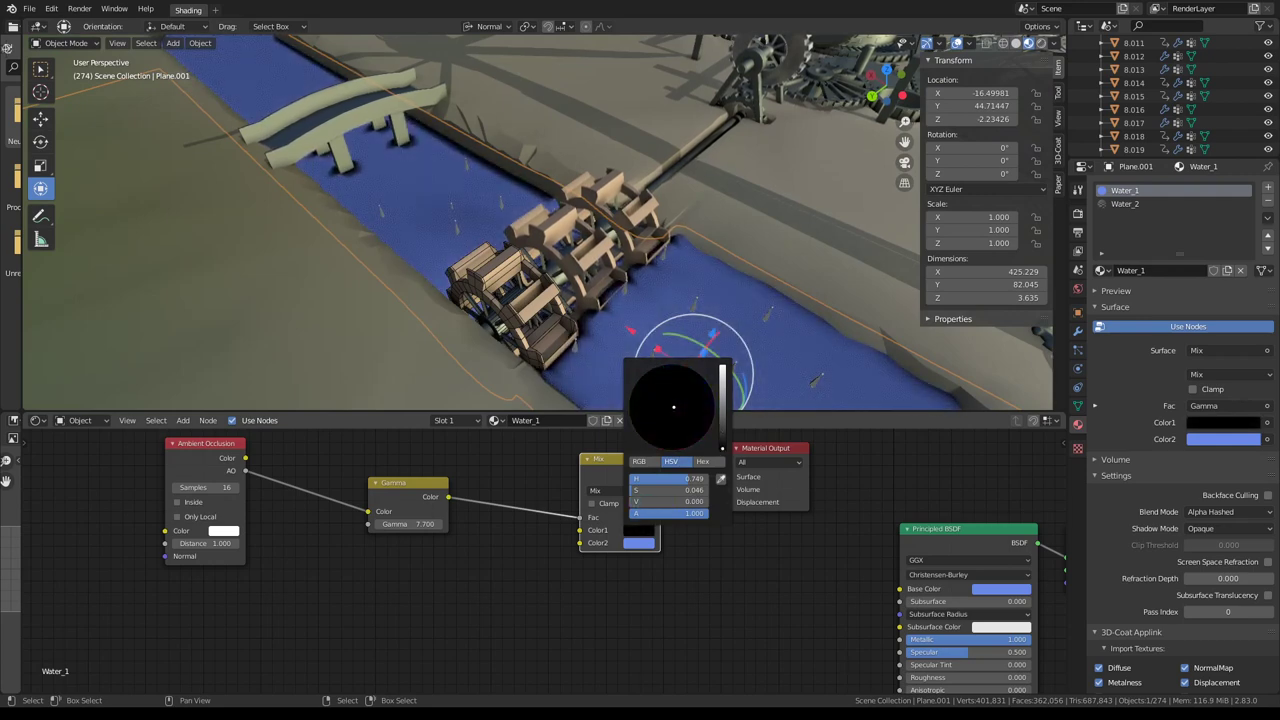
{"action": "middle_click_drag", "start_coordinate": [712, 264], "coordinate": [668, 240]}
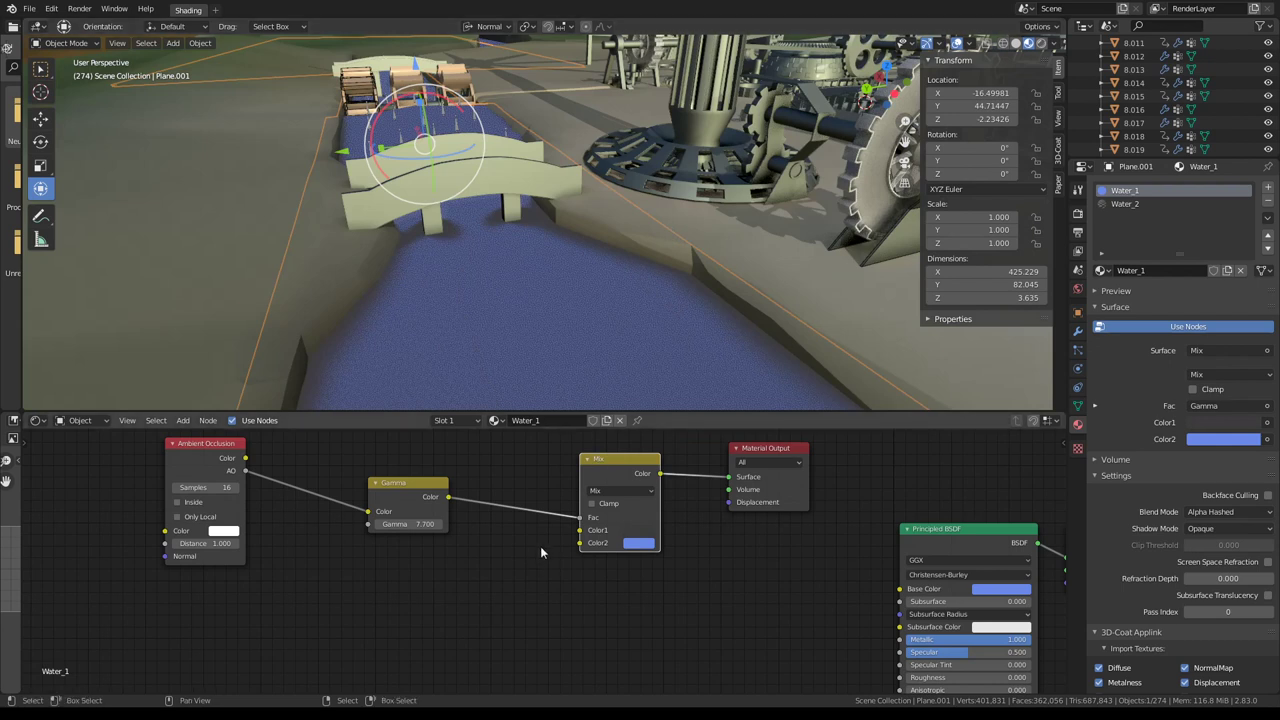
Add a Bright/Contrast node, darken the water with it, and preview the animation.
{"action": "key", "text": "shift+a"}
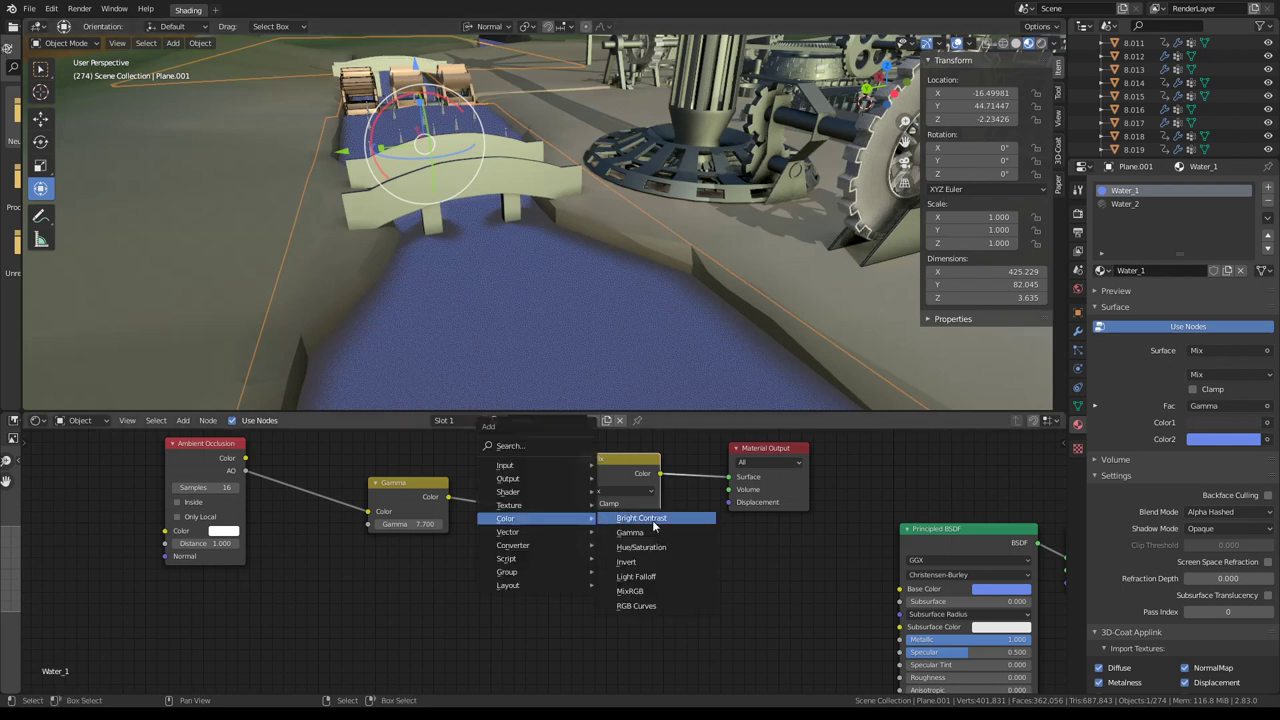
{"action": "left_click", "coordinate": [650, 518]}
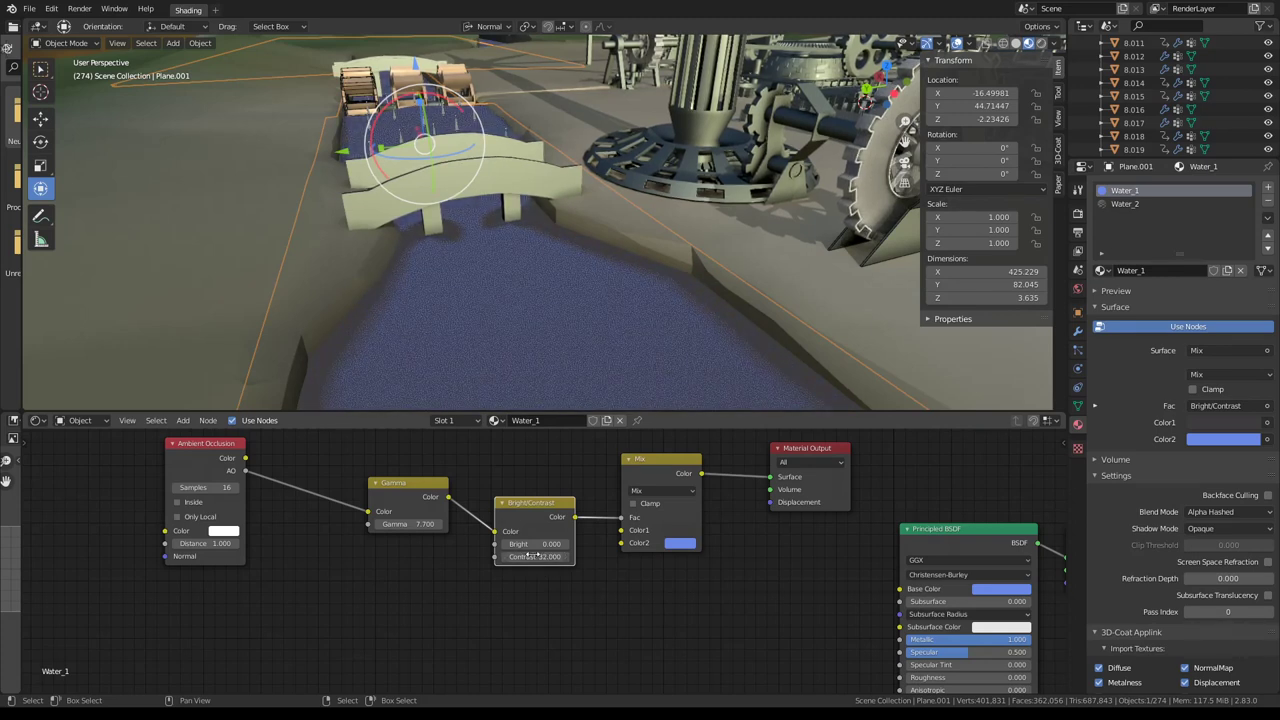
{"action": "mouse_move", "coordinate": [530, 544]}
{"action": "left_mouse_down"}
{"action": "mouse_move", "coordinate": [485, 544]}
{"action": "mouse_move", "coordinate": [565, 544]}
{"action": "mouse_move", "coordinate": [515, 544]}
{"action": "left_mouse_up"}
{"action": "mouse_move", "coordinate": [600, 300]}
{"action": "middle_mouse_down"}
{"action": "mouse_move", "coordinate": [581, 308]}
{"action": "mouse_move", "coordinate": [675, 229]}
{"action": "mouse_move", "coordinate": [562, 194]}
{"action": "mouse_move", "coordinate": [445, 229]}
{"action": "mouse_move", "coordinate": [727, 250]}
{"action": "mouse_move", "coordinate": [616, 244]}
{"action": "middle_mouse_up"}
{"action": "key", "text": "space"}
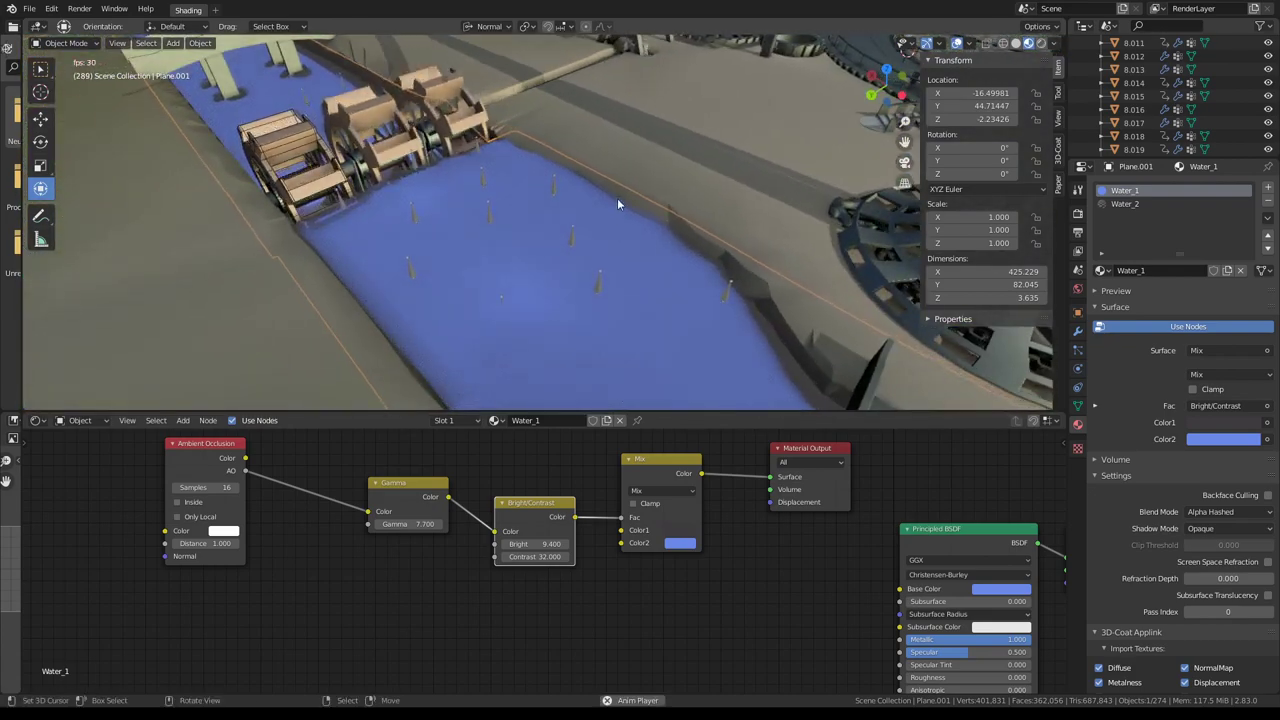
{"action": "key", "text": "space"}
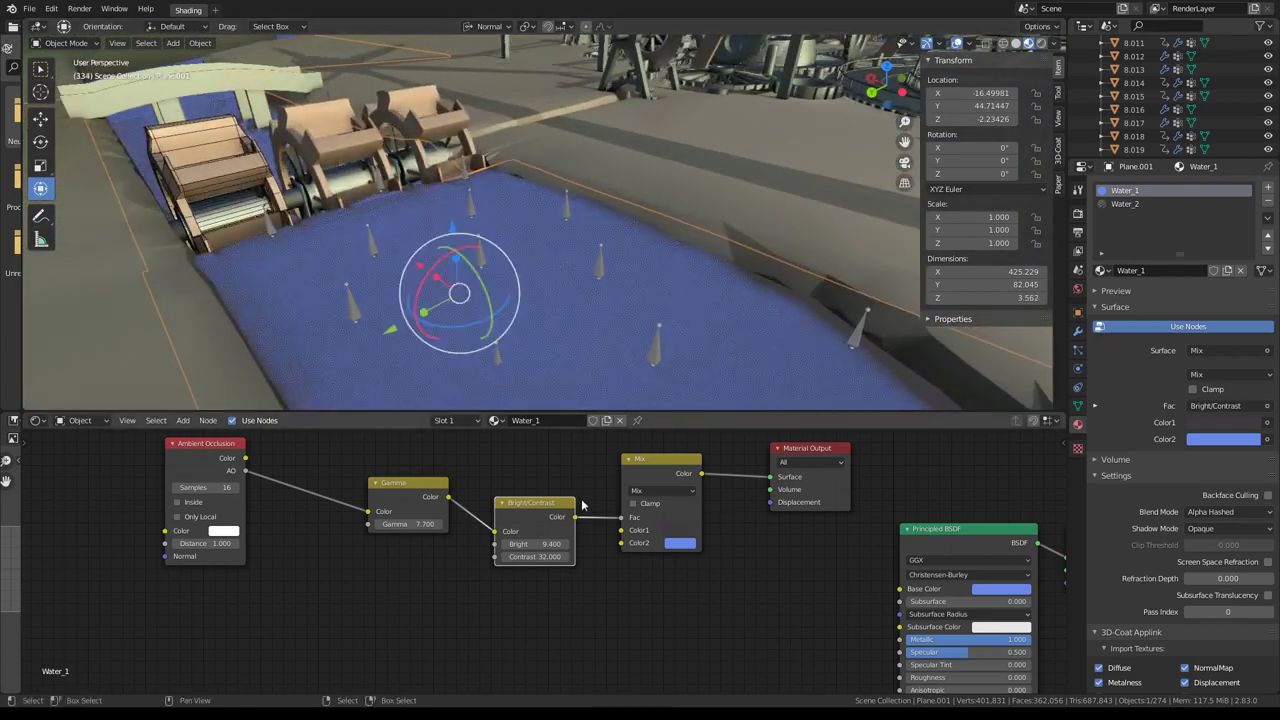
Set Bright 1.0, reset Gamma to 1.0, lower Contrast to -12.2, and preview the water.
{"action": "left_click_drag", "start_coordinate": [552, 544], "coordinate": [548, 544]}
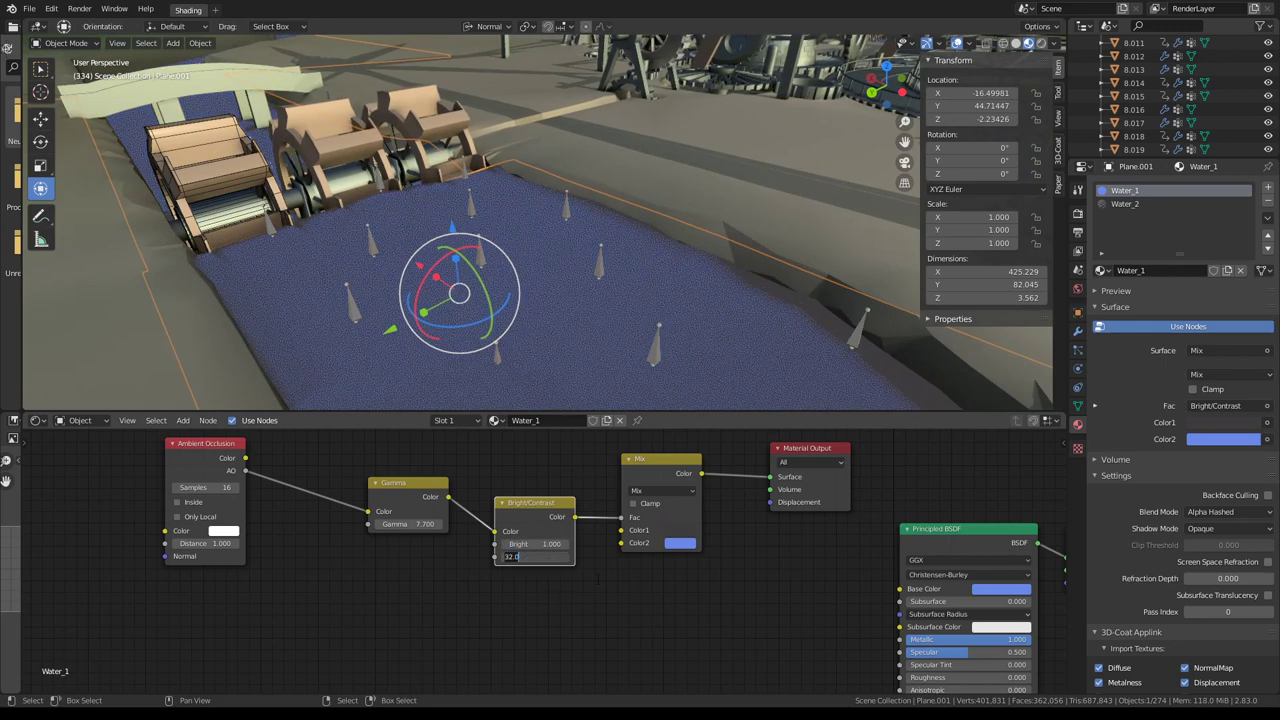
{"action": "key", "text": "Escape"}
{"action": "key", "text": "Return"}
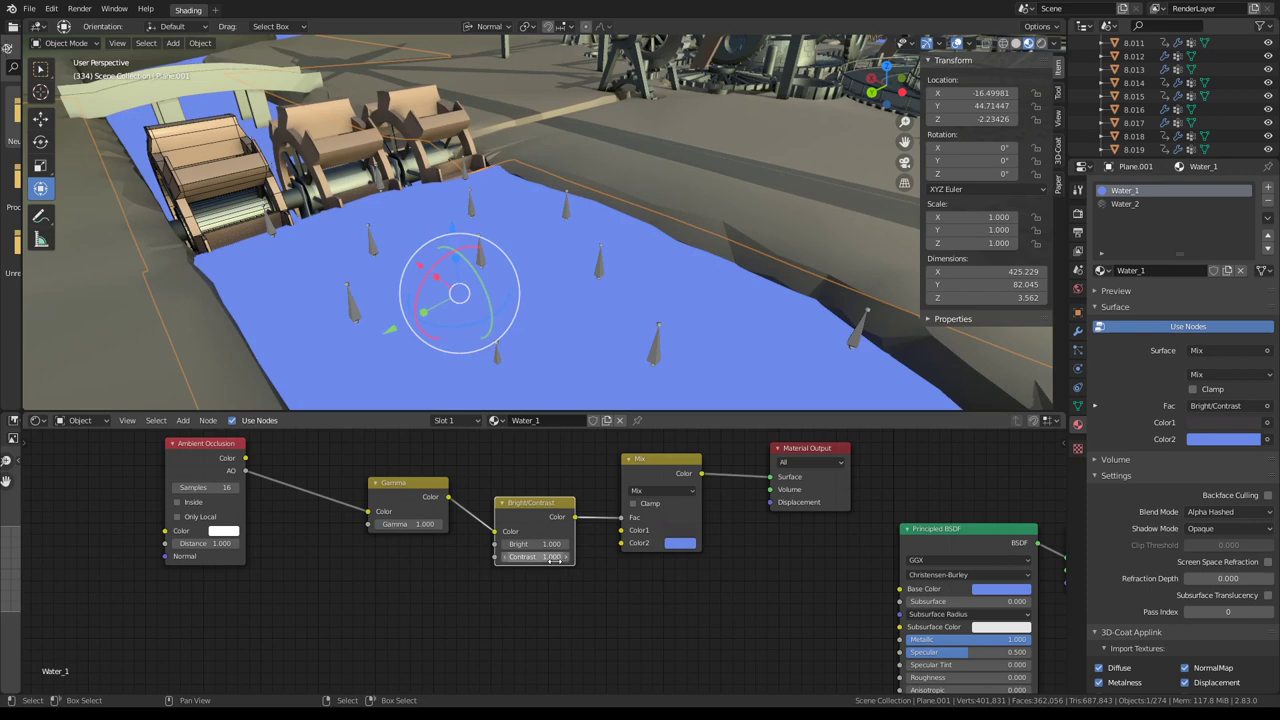
{"action": "left_click_drag", "start_coordinate": [535, 556], "coordinate": [548, 556]}
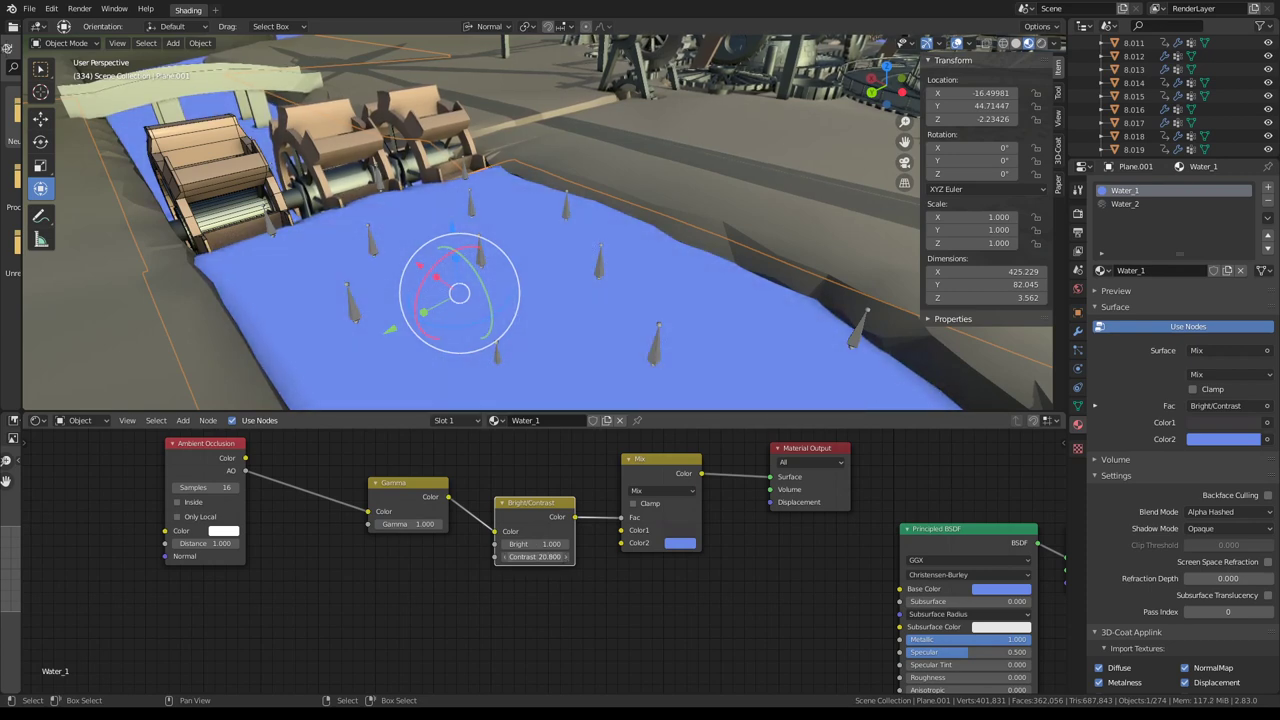
{"action": "mouse_move", "coordinate": [535, 556]}
{"action": "left_mouse_down"}
{"action": "mouse_move", "coordinate": [520, 556]}
{"action": "mouse_move", "coordinate": [560, 556]}
{"action": "mouse_move", "coordinate": [522, 556]}
{"action": "left_mouse_up"}
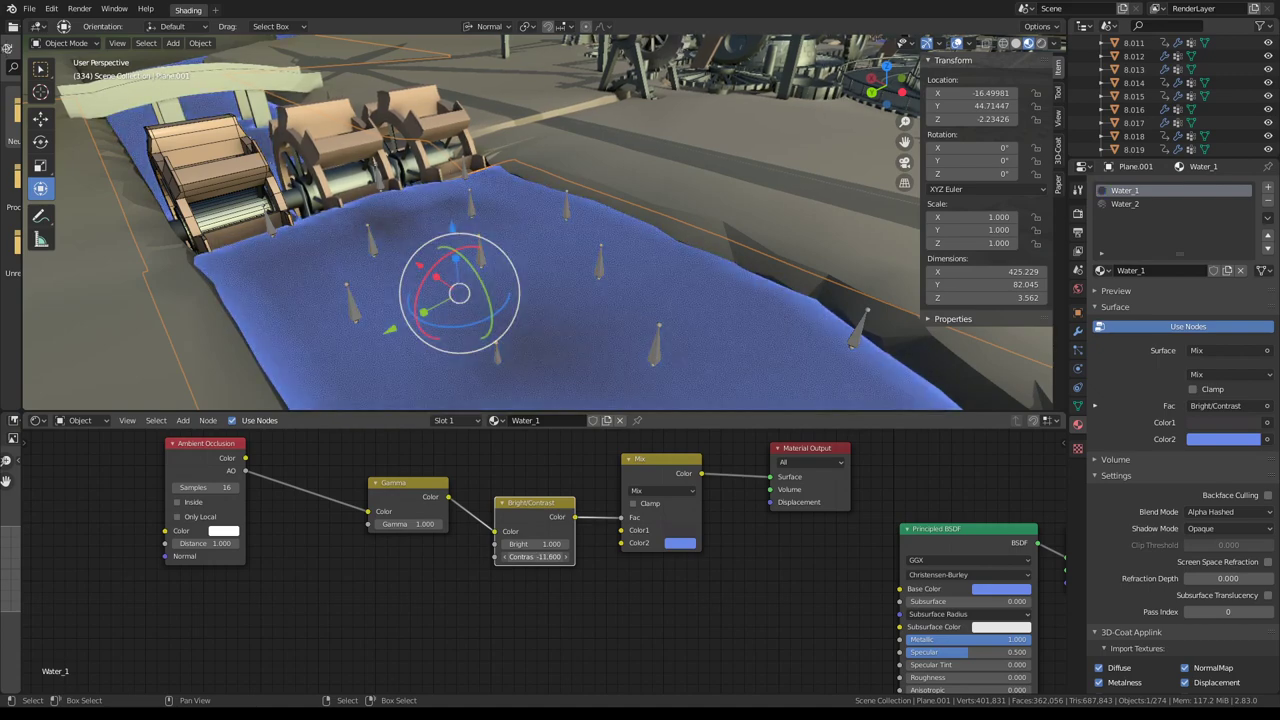
{"action": "scroll", "coordinate": [579, 246], "scroll_direction": "down", "scroll_amount": 3}
{"action": "mouse_move", "coordinate": [579, 246]}
{"action": "middle_mouse_down"}
{"action": "mouse_move", "coordinate": [598, 239]}
{"action": "mouse_move", "coordinate": [656, 298]}
{"action": "mouse_move", "coordinate": [663, 232]}
{"action": "mouse_move", "coordinate": [645, 213]}
{"action": "mouse_move", "coordinate": [791, 223]}
{"action": "mouse_move", "coordinate": [815, 206]}
{"action": "mouse_move", "coordinate": [728, 230]}
{"action": "middle_mouse_up"}
{"action": "key", "text": "space"}
{"action": "scroll", "coordinate": [650, 212], "scroll_direction": "down", "scroll_amount": 3}
{"action": "scroll", "coordinate": [728, 230], "scroll_direction": "up", "scroll_amount": 4}
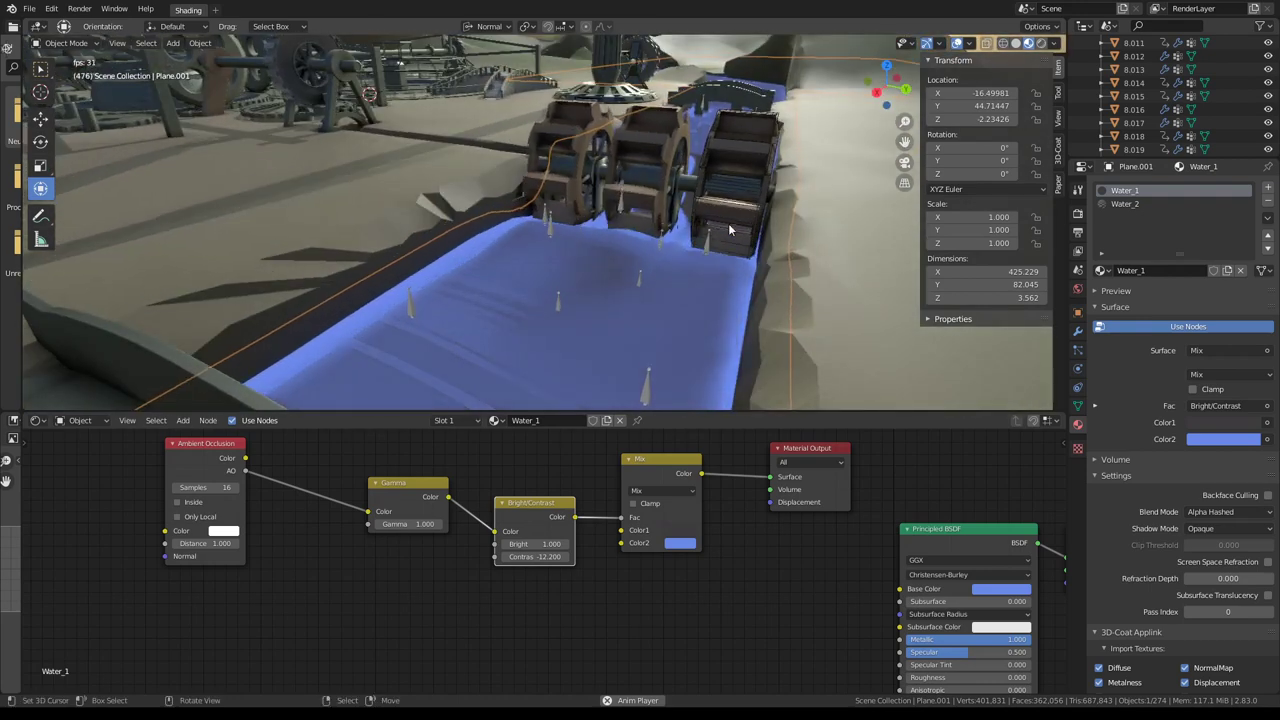
{"action": "key", "text": "space"}
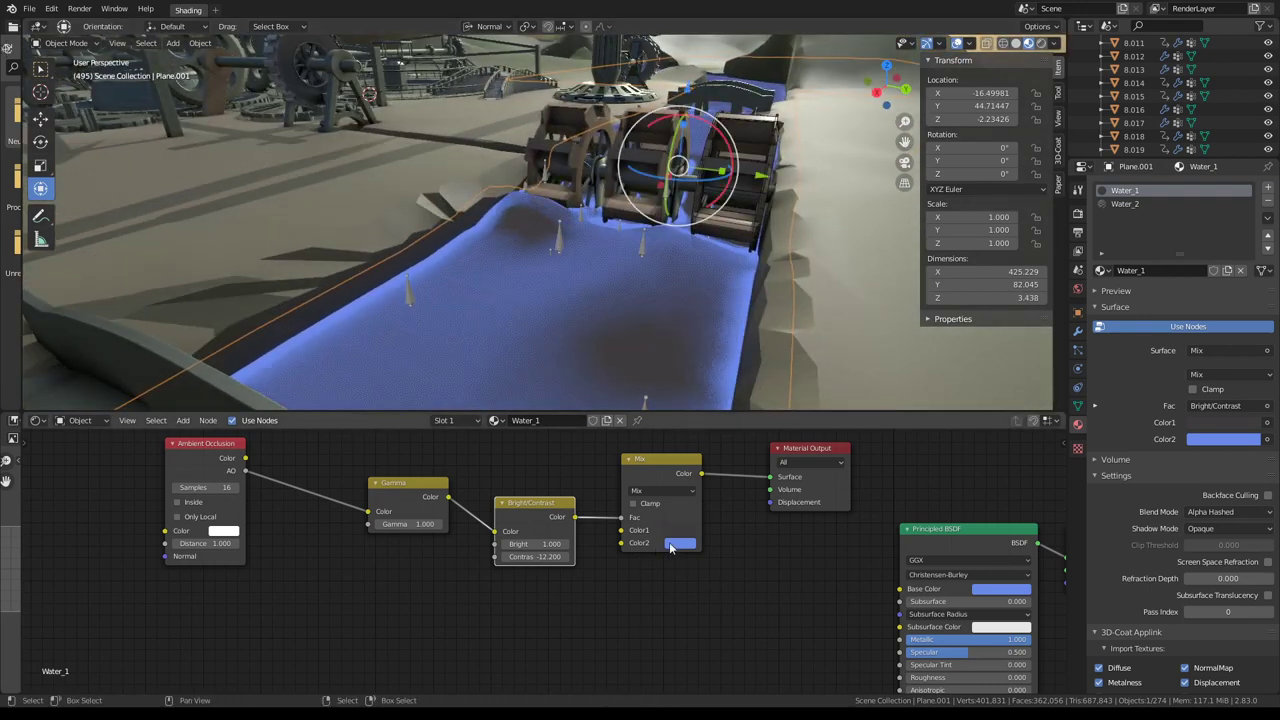
{"action": "left_click", "coordinate": [671, 545]}
{"action": "left_click", "coordinate": [713, 422]}
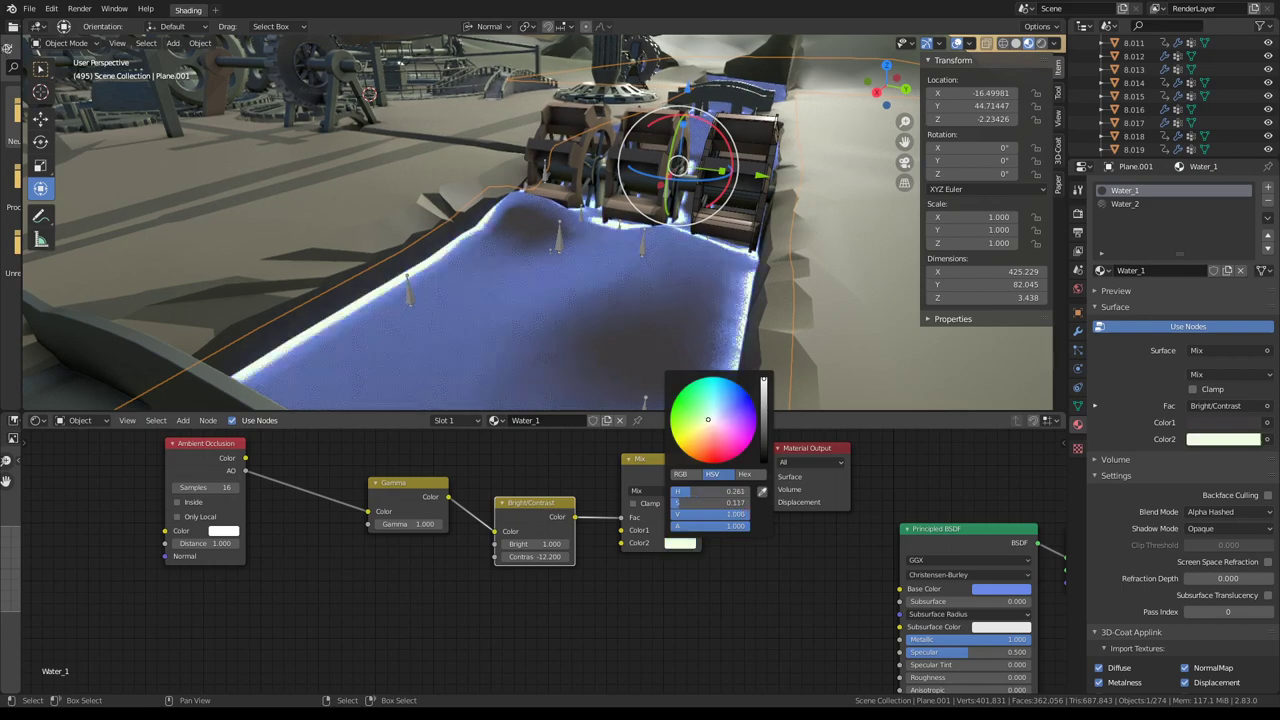
{"action": "scroll", "coordinate": [809, 222], "scroll_direction": "down", "scroll_amount": 4}
{"action": "mouse_move", "coordinate": [782, 233]}
{"action": "middle_mouse_down"}
{"action": "mouse_move", "coordinate": [736, 266]}
{"action": "mouse_move", "coordinate": [781, 233]}
{"action": "middle_mouse_up"}
{"action": "scroll", "coordinate": [781, 233], "scroll_direction": "up", "scroll_amount": 2}
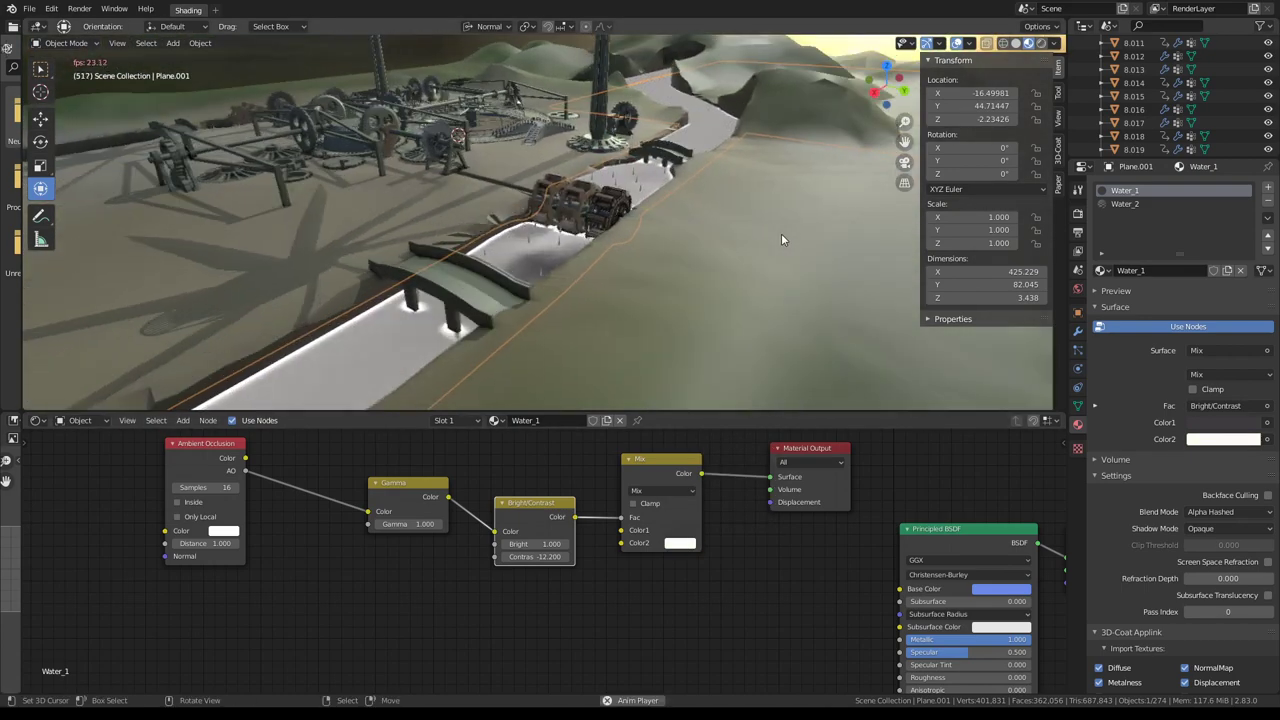
{"action": "scroll", "coordinate": [781, 233], "scroll_direction": "up", "scroll_amount": 3}
{"action": "scroll", "coordinate": [781, 233], "scroll_direction": "up", "scroll_amount": 2}
{"action": "left_click", "coordinate": [690, 549]}
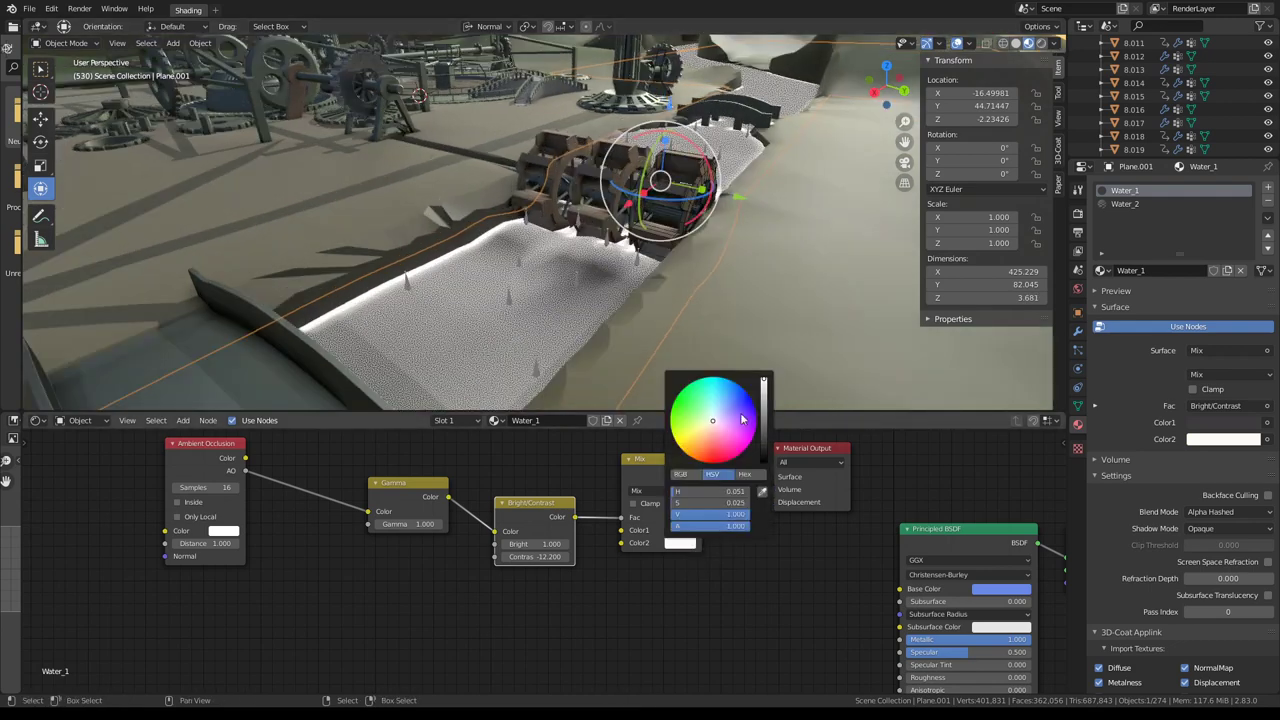
{"action": "left_click_drag", "start_coordinate": [698, 551], "coordinate": [682, 543]}
{"action": "mouse_move", "coordinate": [640, 270]}
{"action": "middle_mouse_down"}
{"action": "mouse_move", "coordinate": [418, 303]}
{"action": "mouse_move", "coordinate": [595, 269]}
{"action": "middle_mouse_up"}
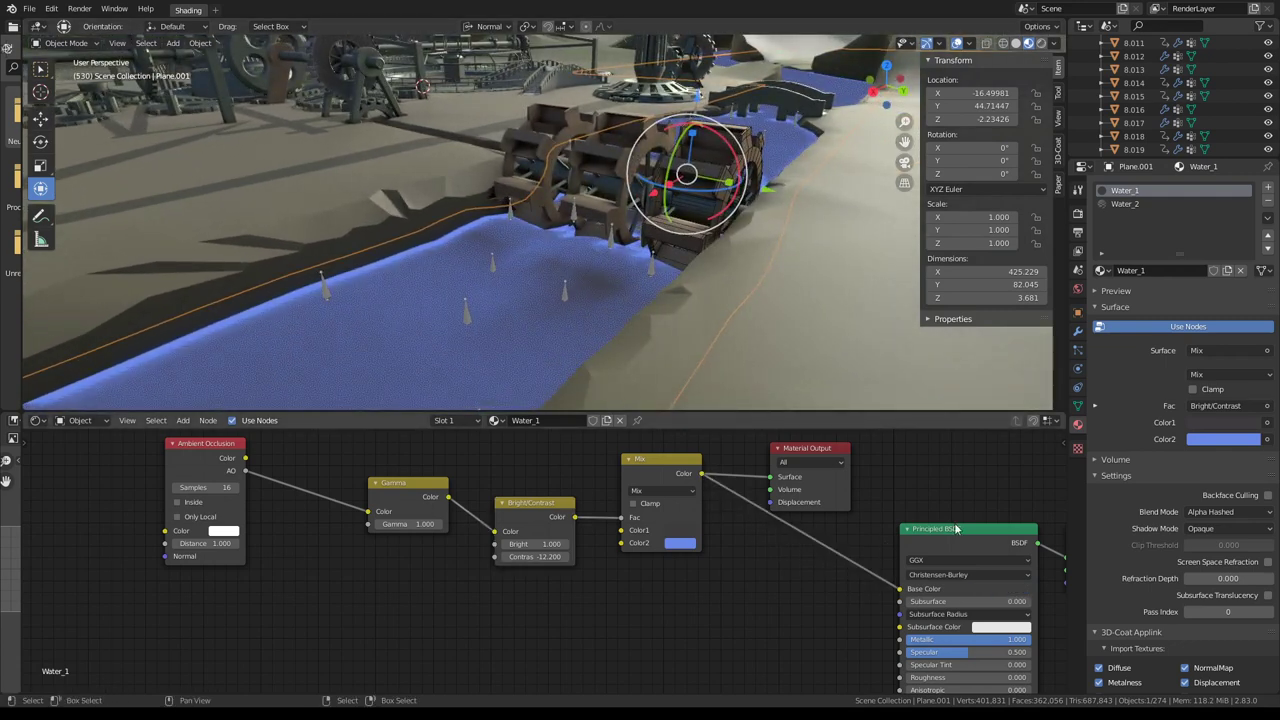
{"action": "scroll", "coordinate": [956, 529], "scroll_direction": "down", "scroll_amount": 5, "text": "ctrl"}
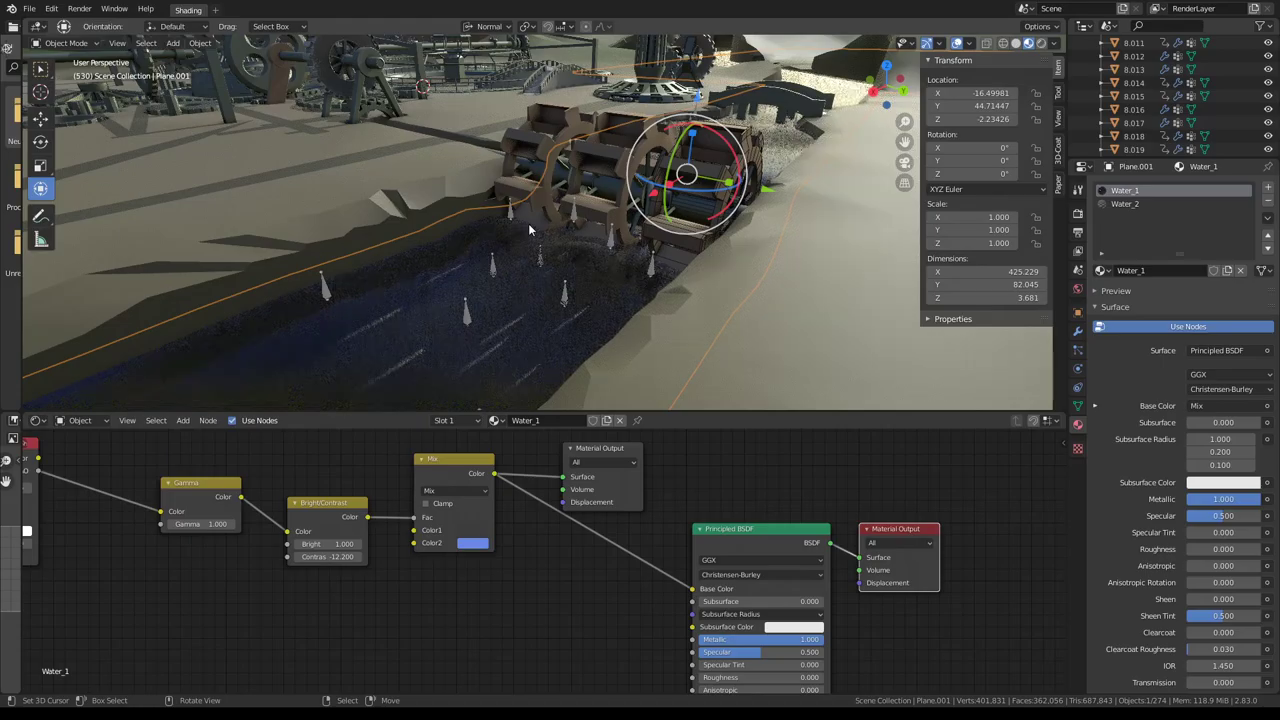
Preview the water's blue AO mix, make a first Bright/Contrast adjustment, then restore the reflective shader.
{"action": "mouse_move", "coordinate": [528, 223]}
{"action": "middle_mouse_down"}
{"action": "mouse_move", "coordinate": [580, 214]}
{"action": "mouse_move", "coordinate": [418, 213]}
{"action": "mouse_move", "coordinate": [547, 159]}
{"action": "middle_mouse_up"}
{"action": "scroll", "coordinate": [565, 161], "scroll_direction": "up", "scroll_amount": 5}
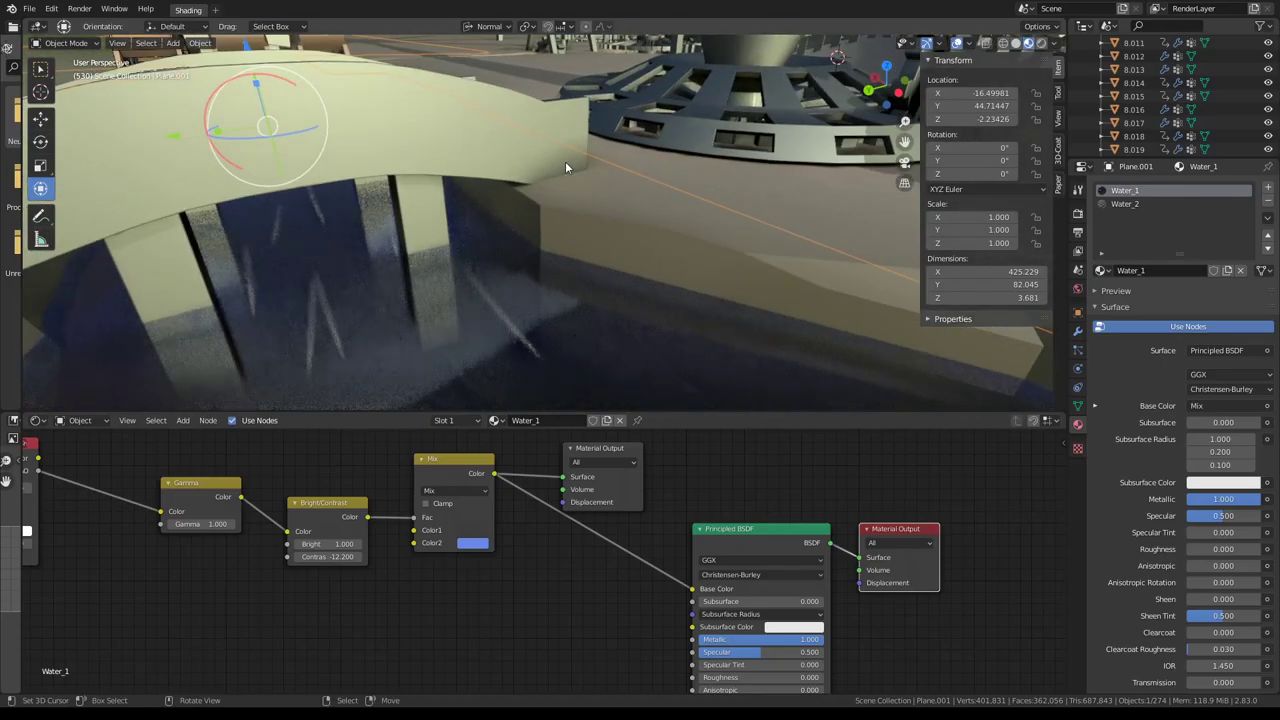
{"action": "key", "text": "space"}
{"action": "scroll", "coordinate": [656, 197], "scroll_direction": "down", "scroll_amount": 5}
{"action": "mouse_move", "coordinate": [661, 202]}
{"action": "middle_mouse_down"}
{"action": "mouse_move", "coordinate": [646, 188]}
{"action": "mouse_move", "coordinate": [660, 196]}
{"action": "middle_mouse_up"}
{"action": "key", "text": "space"}
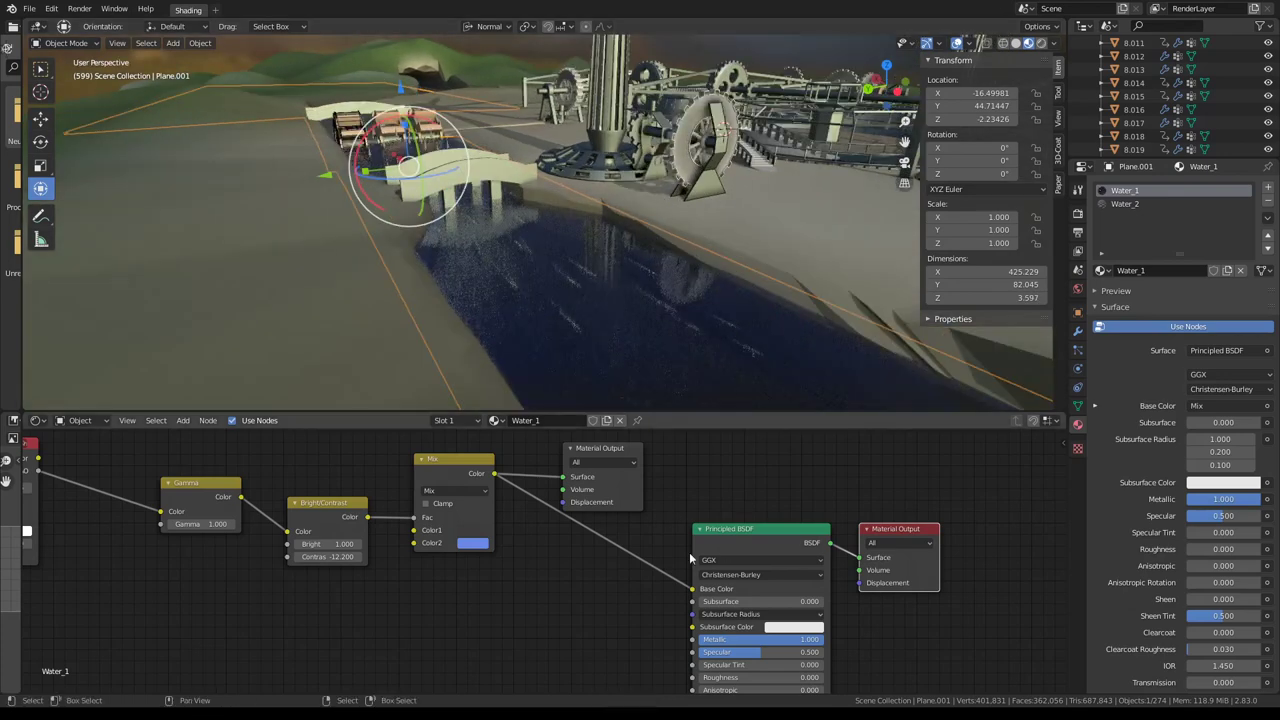
{"action": "left_click", "coordinate": [612, 456]}
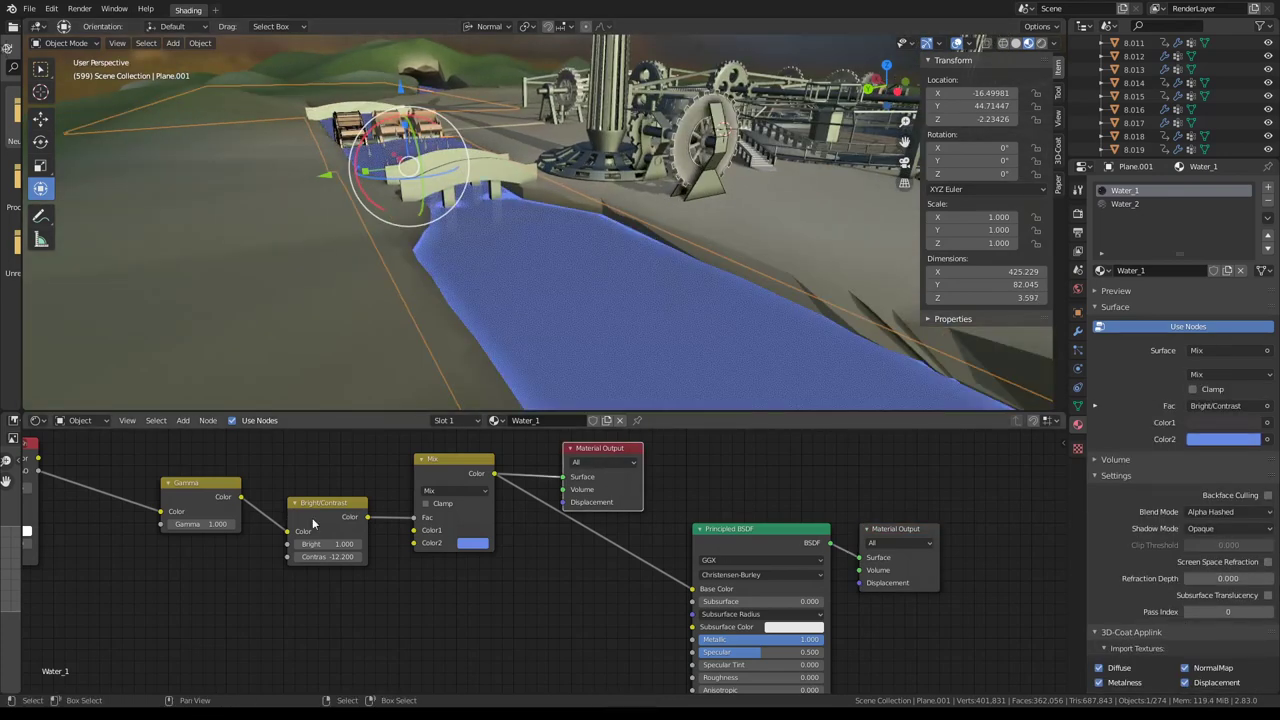
{"action": "mouse_move", "coordinate": [327, 556]}
{"action": "left_mouse_down"}
{"action": "mouse_move", "coordinate": [345, 556]}
{"action": "mouse_move", "coordinate": [320, 543]}
{"action": "left_mouse_up"}
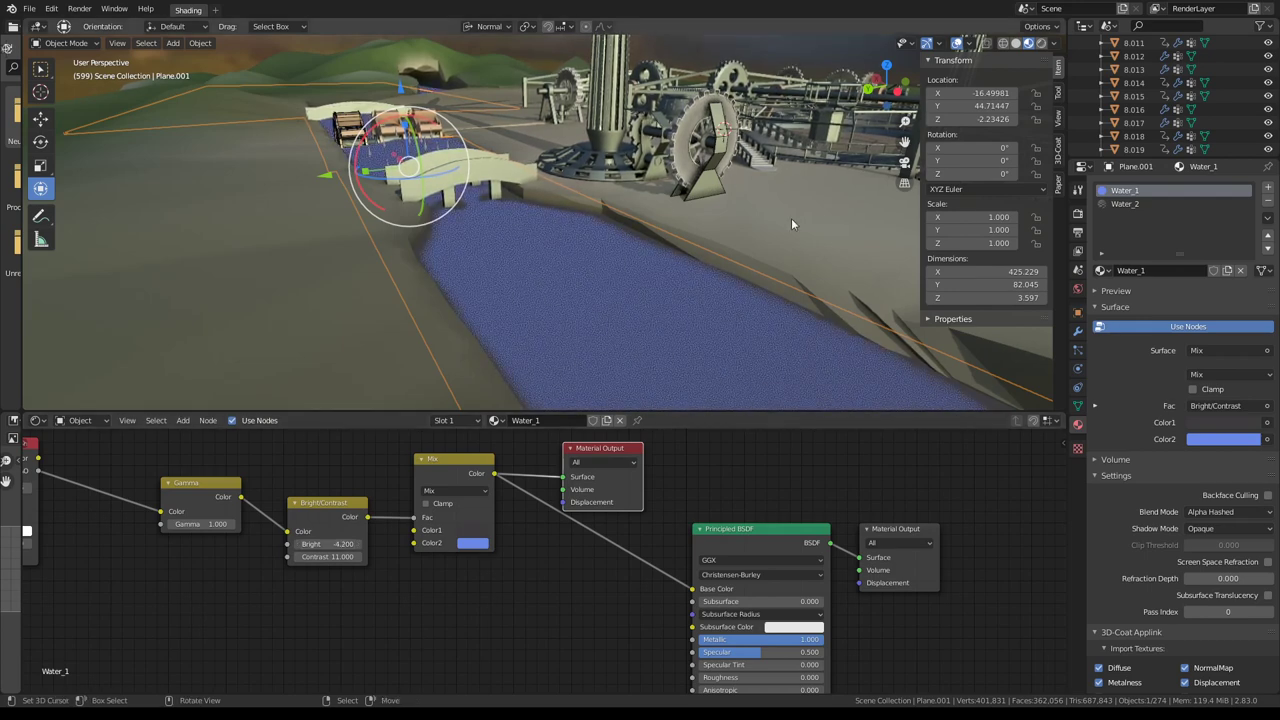
{"action": "left_click", "coordinate": [911, 532]}
Preview the AO mix again and set the Bright/Contrast node to Bright -2.53, Contrast 16.09.
{"action": "mouse_move", "coordinate": [582, 110]}
{"action": "middle_mouse_down"}
{"action": "mouse_move", "coordinate": [574, 157]}
{"action": "mouse_move", "coordinate": [604, 187]}
{"action": "mouse_move", "coordinate": [764, 141]}
{"action": "mouse_move", "coordinate": [536, 133]}
{"action": "mouse_move", "coordinate": [572, 140]}
{"action": "middle_mouse_up"}
{"action": "scroll", "coordinate": [564, 141], "scroll_direction": "up", "scroll_amount": 2}
{"action": "key", "text": "space"}
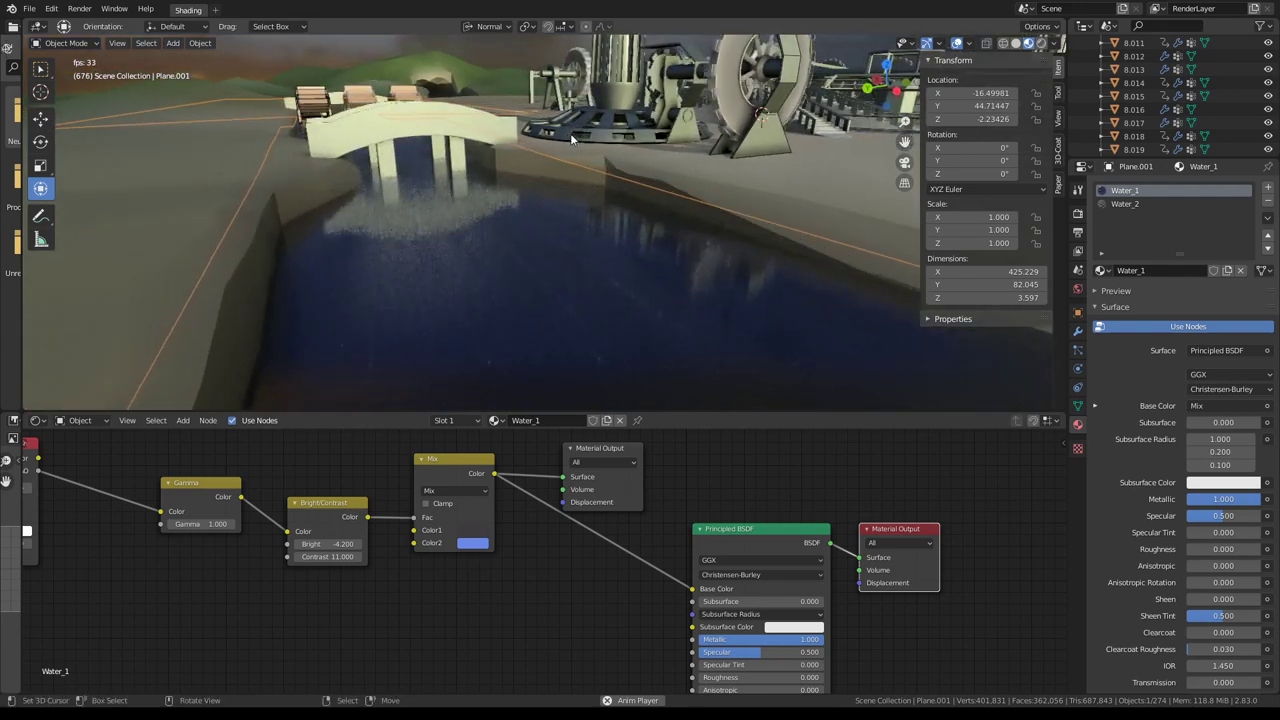
{"action": "key", "text": "space"}
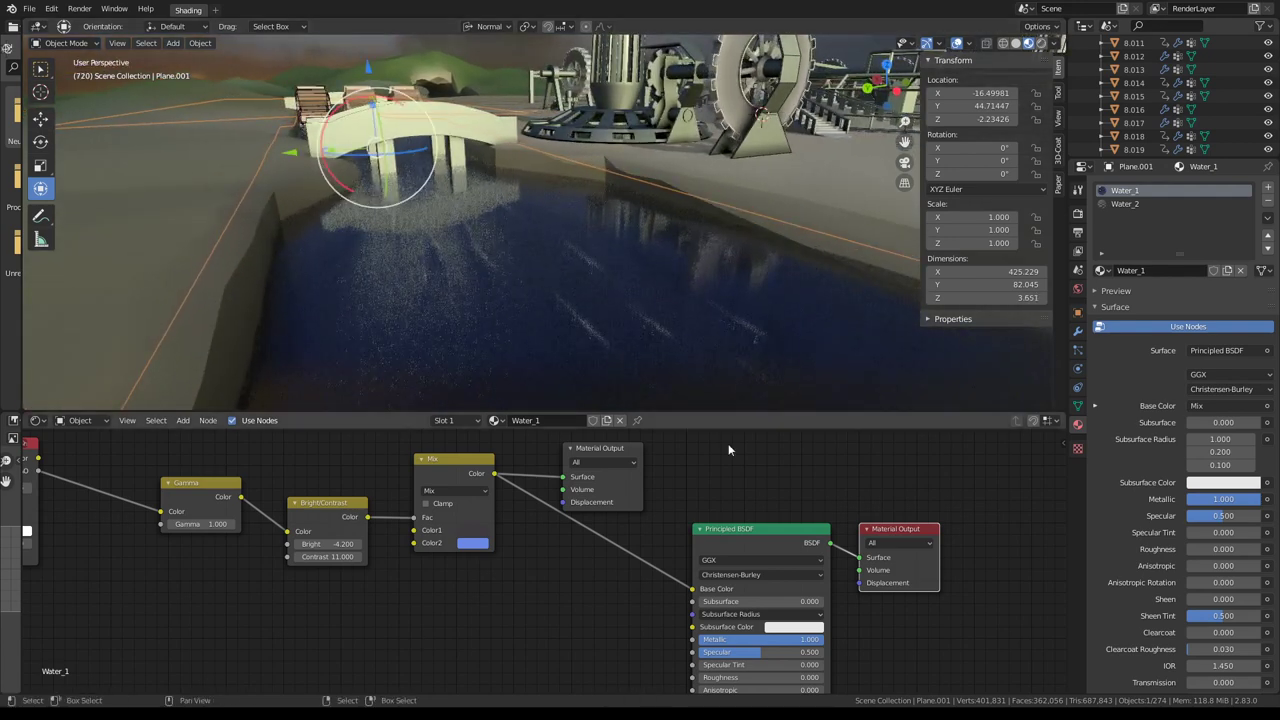
{"action": "left_click", "coordinate": [615, 453]}
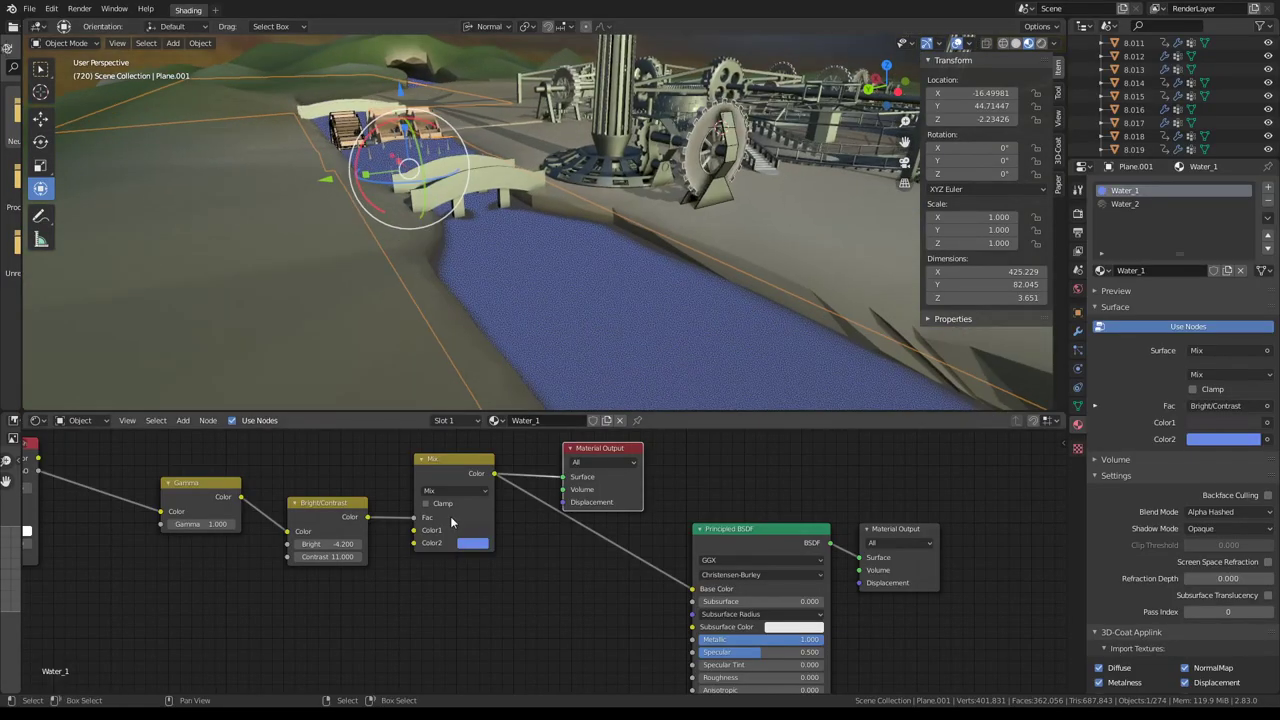
{"action": "middle_click_drag", "start_coordinate": [504, 527], "coordinate": [540, 541]}
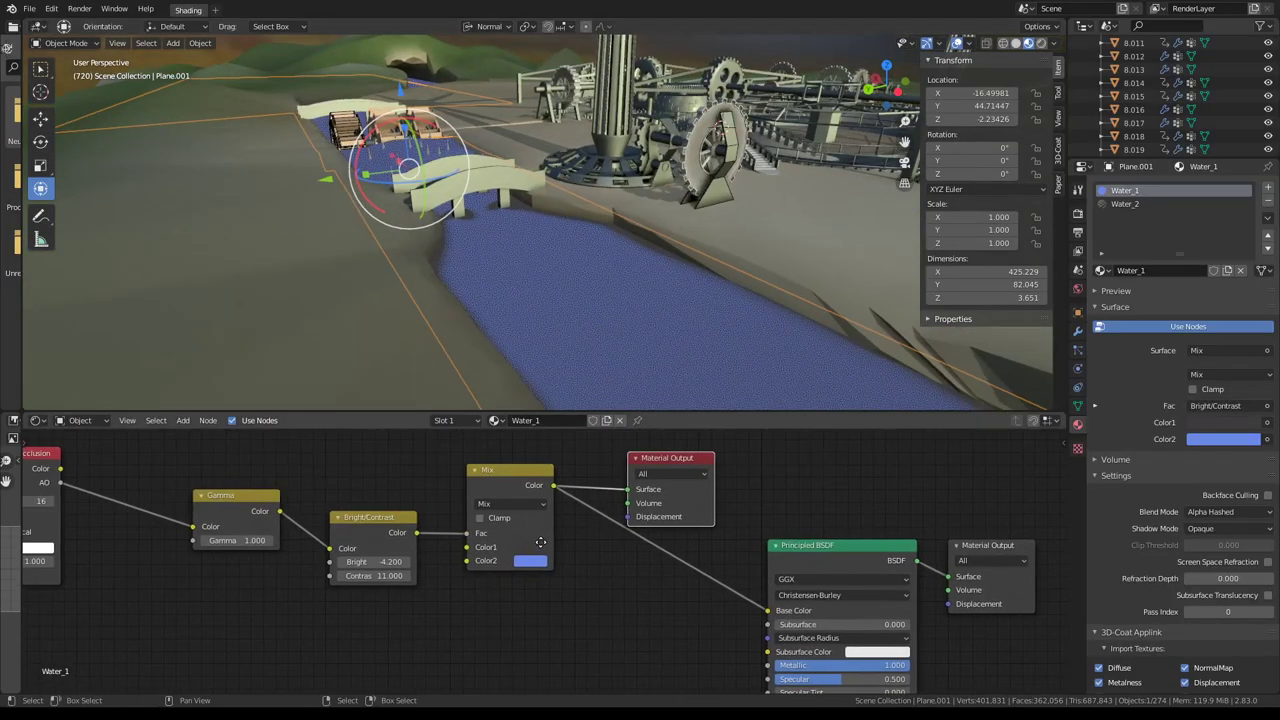
{"action": "key", "text": "shift+a"}
{"action": "key", "text": "Escape"}
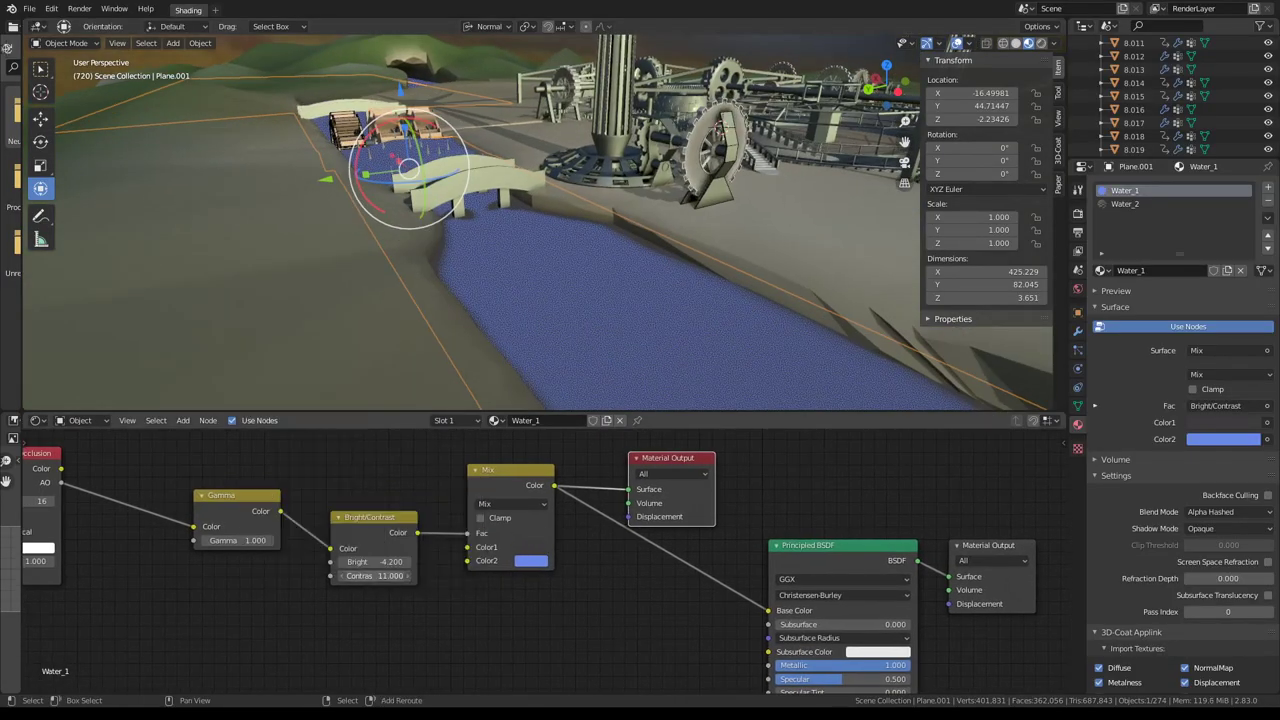
{"action": "mouse_move", "coordinate": [375, 576]}
{"action": "left_mouse_down"}
{"action": "mouse_move", "coordinate": [345, 576]}
{"action": "mouse_move", "coordinate": [405, 576]}
{"action": "mouse_move", "coordinate": [340, 562]}
{"action": "mouse_move", "coordinate": [362, 562]}
{"action": "left_mouse_up"}
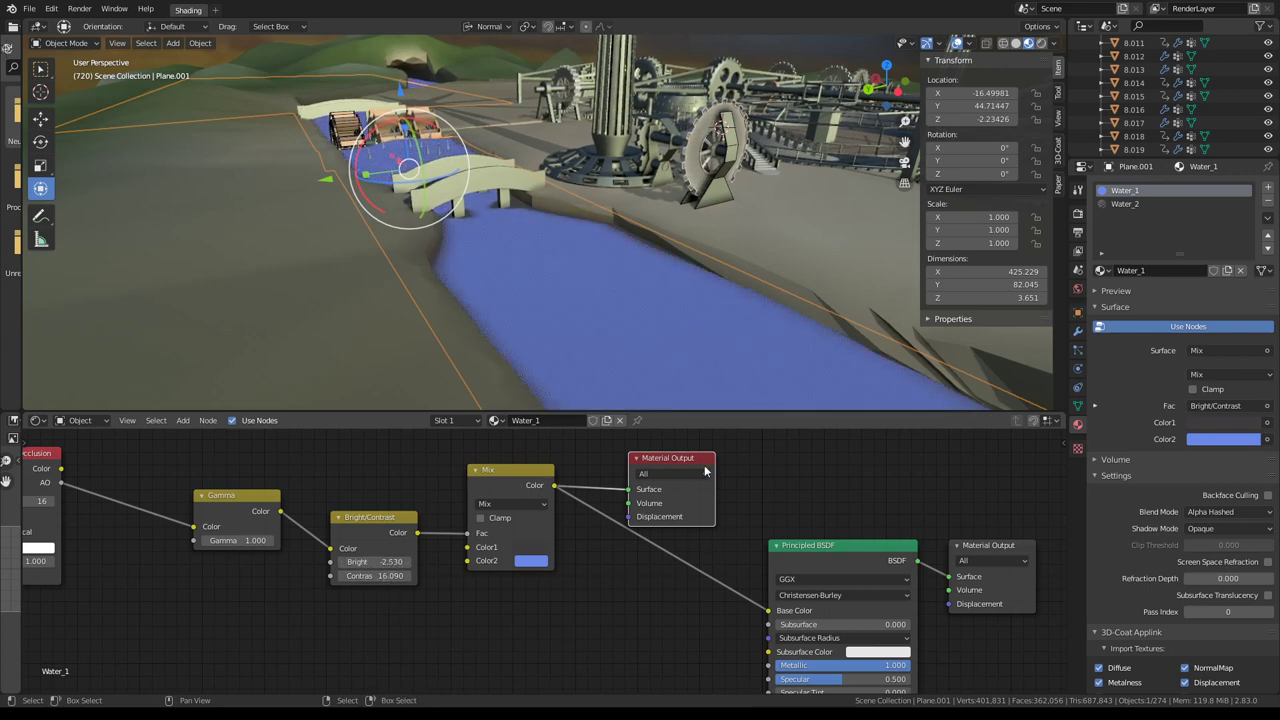
Set the water's Gamma to 1.340 and move the Gamma node closer to Ambient Occlusion.
{"action": "left_click_drag", "start_coordinate": [705, 471], "coordinate": [934, 471]}
{"action": "scroll", "coordinate": [934, 471], "scroll_direction": "down", "scroll_amount": 2}
{"action": "middle_click_drag", "start_coordinate": [404, 524], "coordinate": [568, 524]}
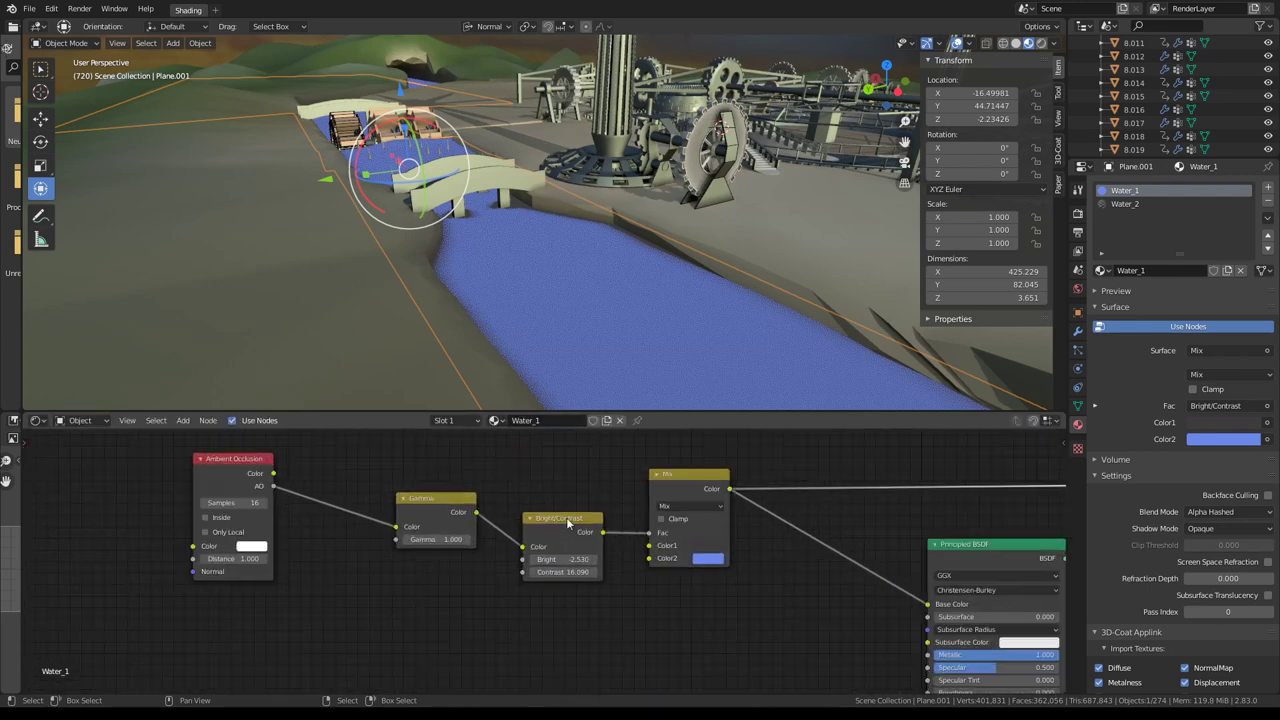
{"action": "scroll", "coordinate": [568, 524], "scroll_direction": "up", "scroll_amount": 1}
{"action": "mouse_move", "coordinate": [410, 533]}
{"action": "left_mouse_down"}
{"action": "mouse_move", "coordinate": [385, 533]}
{"action": "mouse_move", "coordinate": [470, 533]}
{"action": "left_mouse_up"}
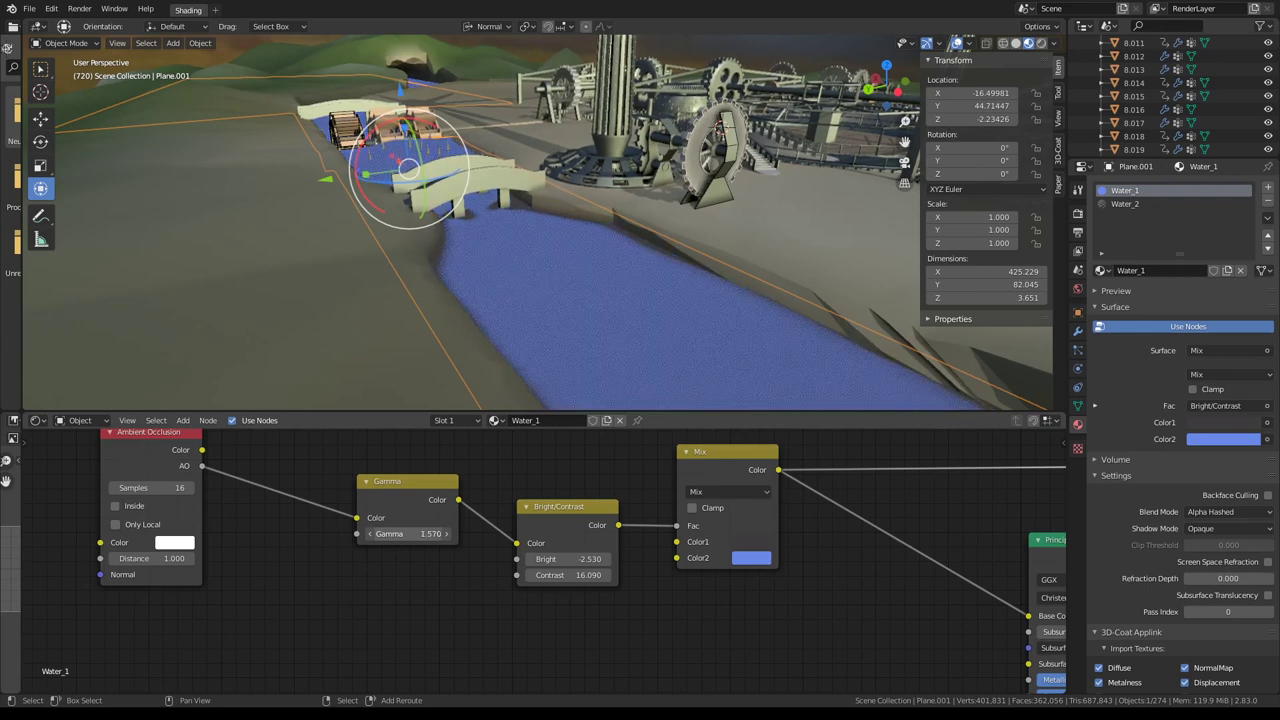
{"action": "middle_click_drag", "start_coordinate": [688, 255], "coordinate": [532, 241]}
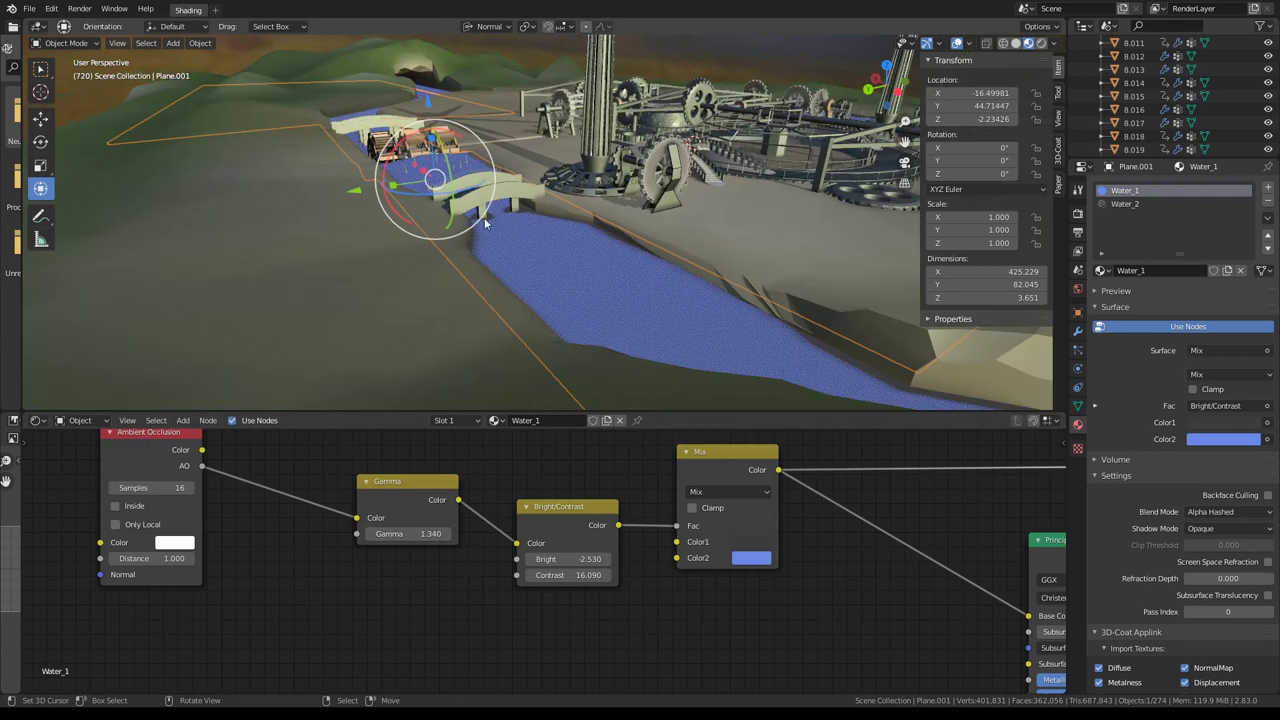
{"action": "scroll", "coordinate": [468, 513], "scroll_direction": "down", "scroll_amount": 1}
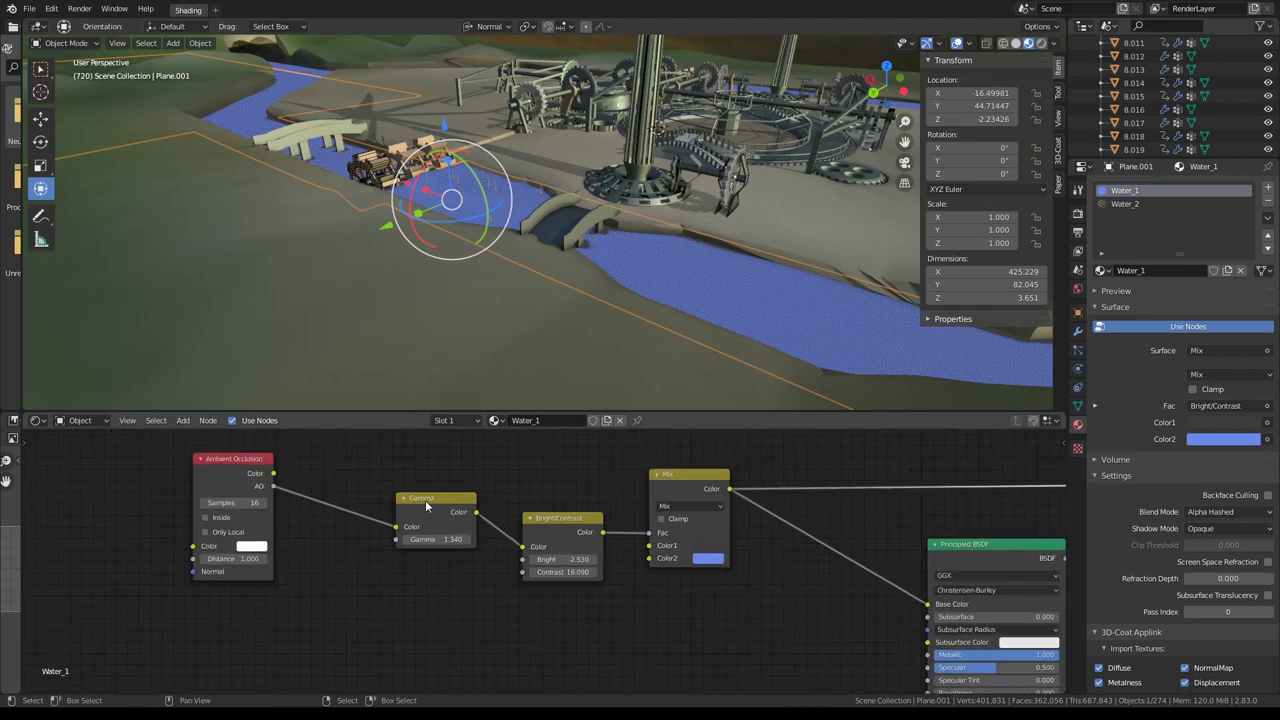
{"action": "left_click_drag", "start_coordinate": [425, 500], "coordinate": [373, 500]}
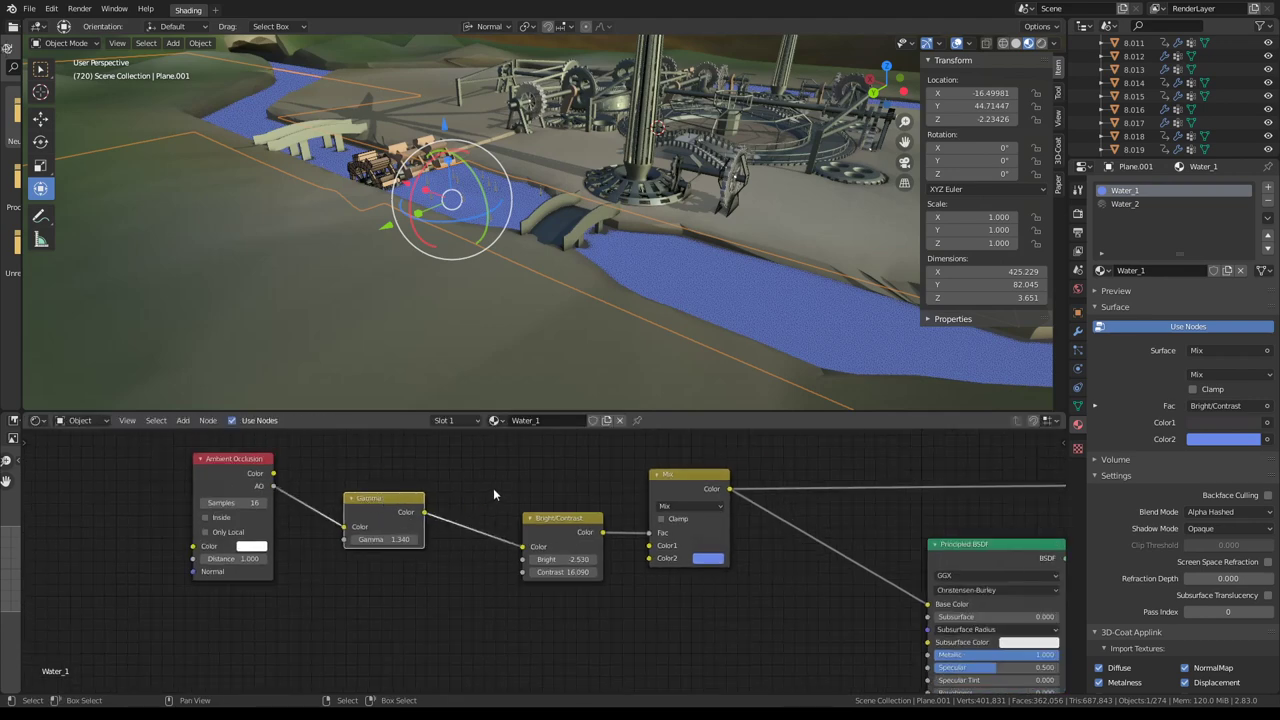
Make the Principled BSDF output active and orbit over the canal water to the waterwheel.
{"action": "scroll", "coordinate": [708, 195], "scroll_direction": "up", "scroll_amount": 5}
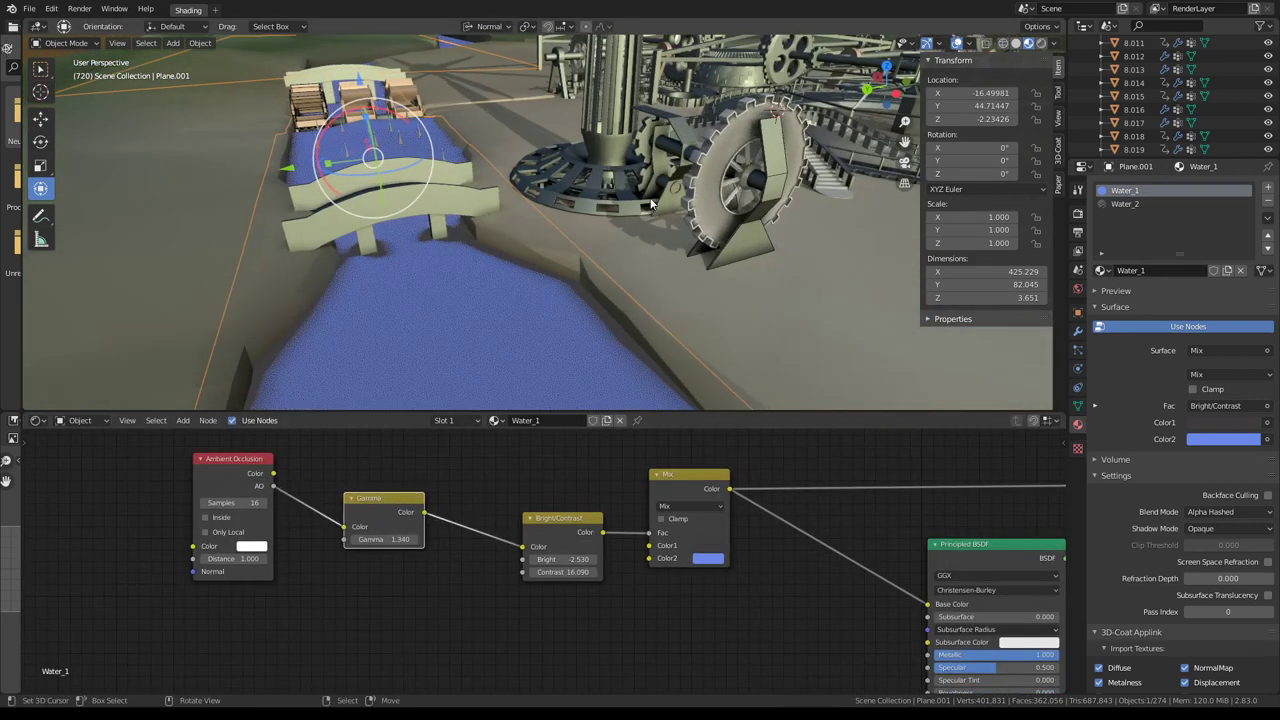
{"action": "scroll", "coordinate": [645, 260], "scroll_direction": "down", "scroll_amount": 4}
{"action": "middle_click_drag", "start_coordinate": [648, 273], "coordinate": [832, 284]}
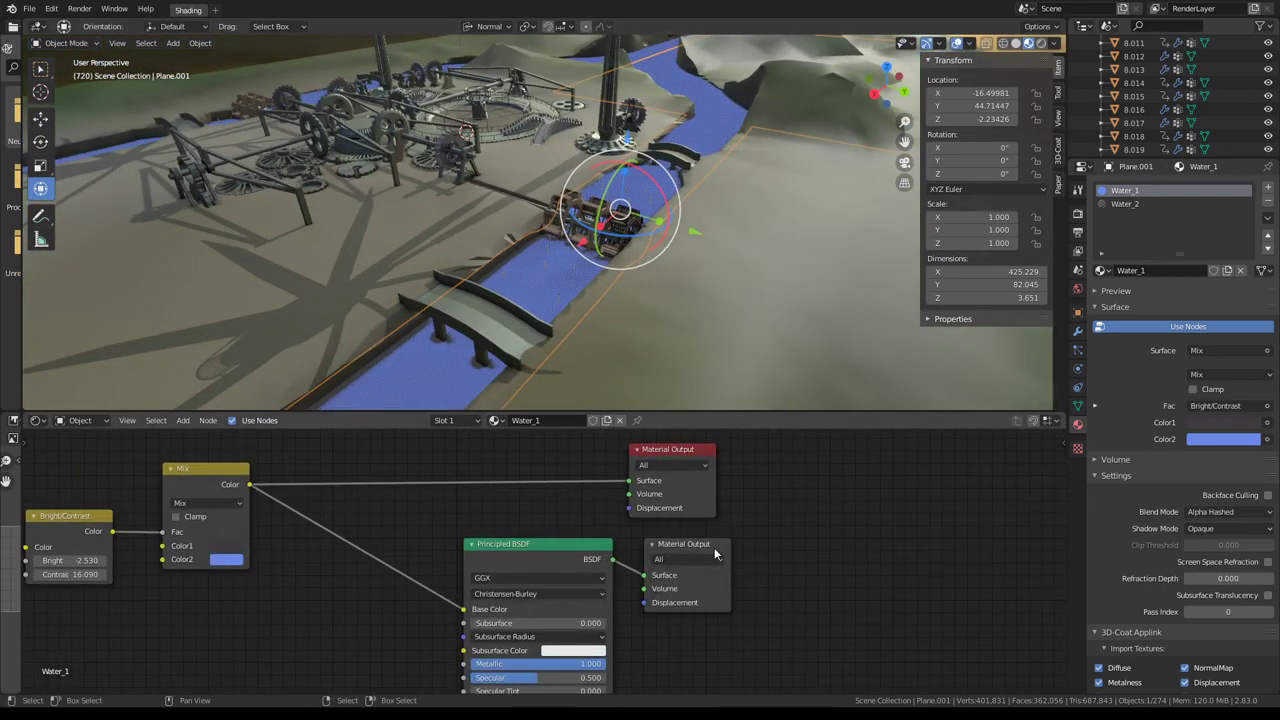
{"action": "left_click", "coordinate": [715, 553]}
{"action": "mouse_move", "coordinate": [600, 260]}
{"action": "middle_mouse_down"}
{"action": "mouse_move", "coordinate": [523, 211]}
{"action": "mouse_move", "coordinate": [596, 176]}
{"action": "middle_mouse_up"}
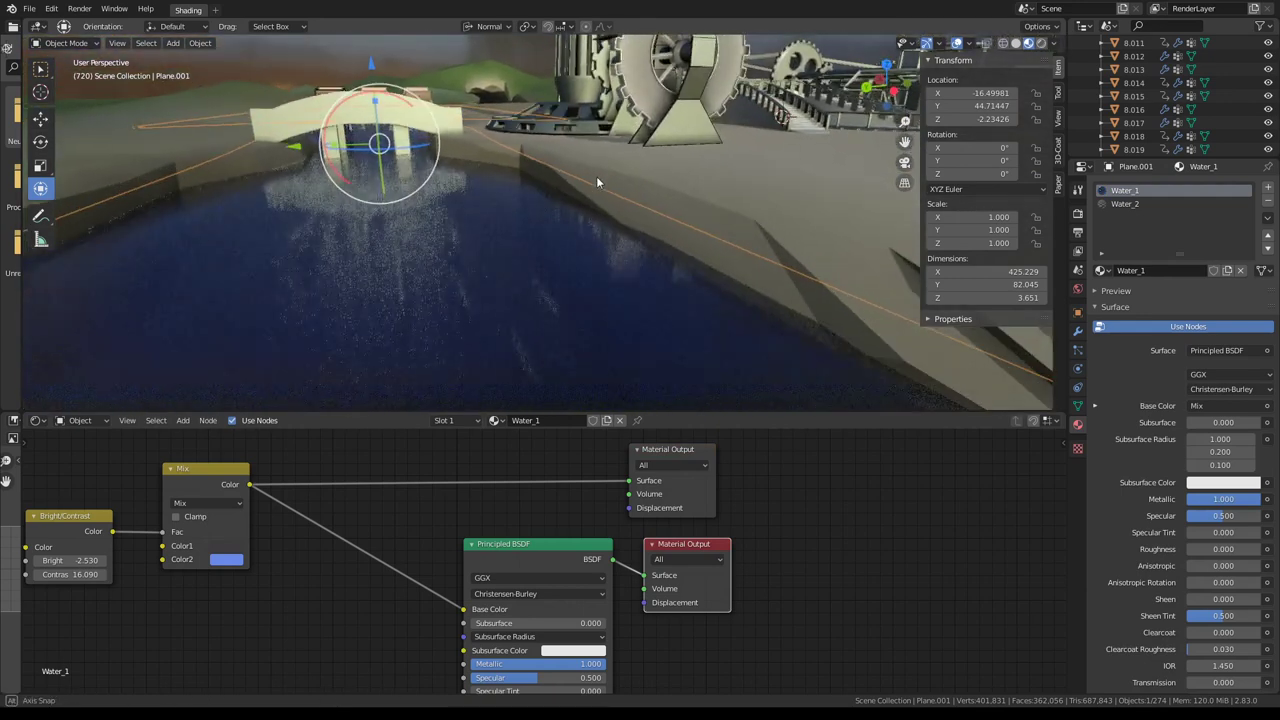
{"action": "scroll", "coordinate": [600, 176], "scroll_direction": "up", "scroll_amount": 5}
{"action": "scroll", "coordinate": [603, 176], "scroll_direction": "down", "scroll_amount": 6}
{"action": "mouse_move", "coordinate": [603, 176]}
{"action": "middle_mouse_down"}
{"action": "mouse_move", "coordinate": [672, 228]}
{"action": "mouse_move", "coordinate": [556, 169]}
{"action": "middle_mouse_up"}
{"action": "scroll", "coordinate": [556, 169], "scroll_direction": "up", "scroll_amount": 4}
{"action": "scroll", "coordinate": [465, 222], "scroll_direction": "up", "scroll_amount": 3}
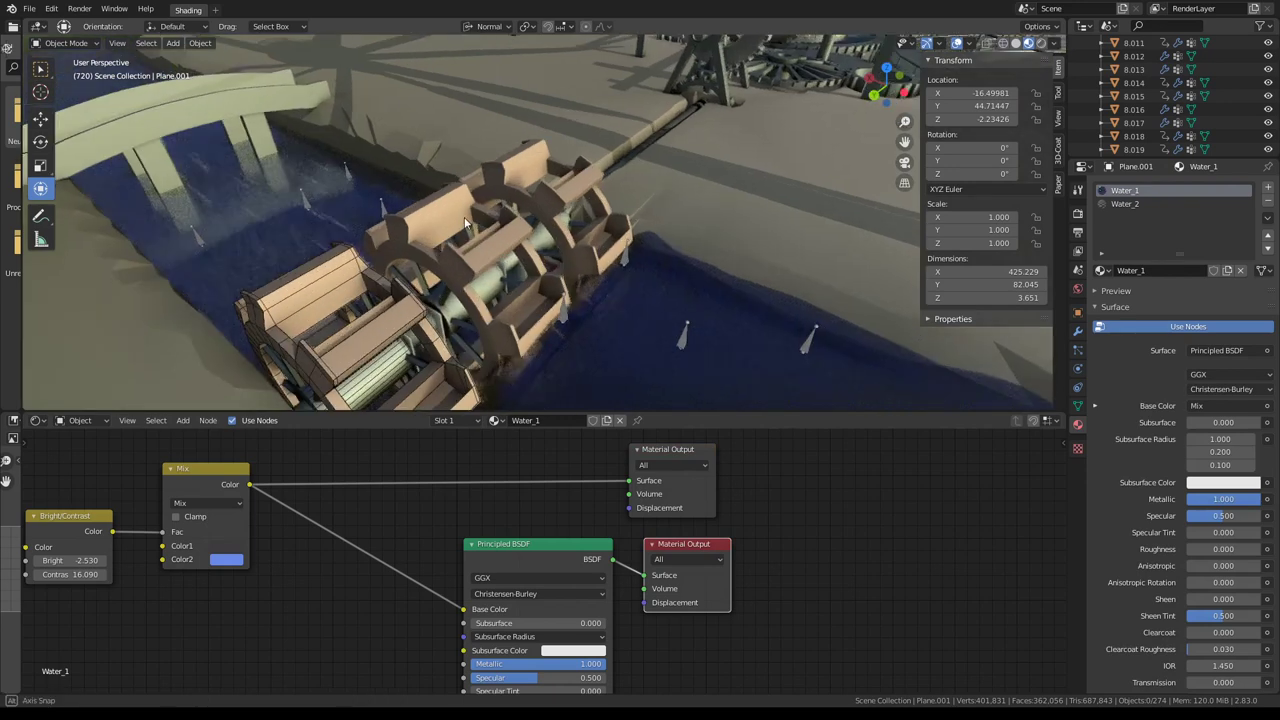
{"action": "middle_click_drag", "start_coordinate": [465, 222], "coordinate": [430, 285]}
Select the waterwheel gear using the Gears_4 material and isolate it in Local View.
{"action": "left_click", "coordinate": [430, 285]}
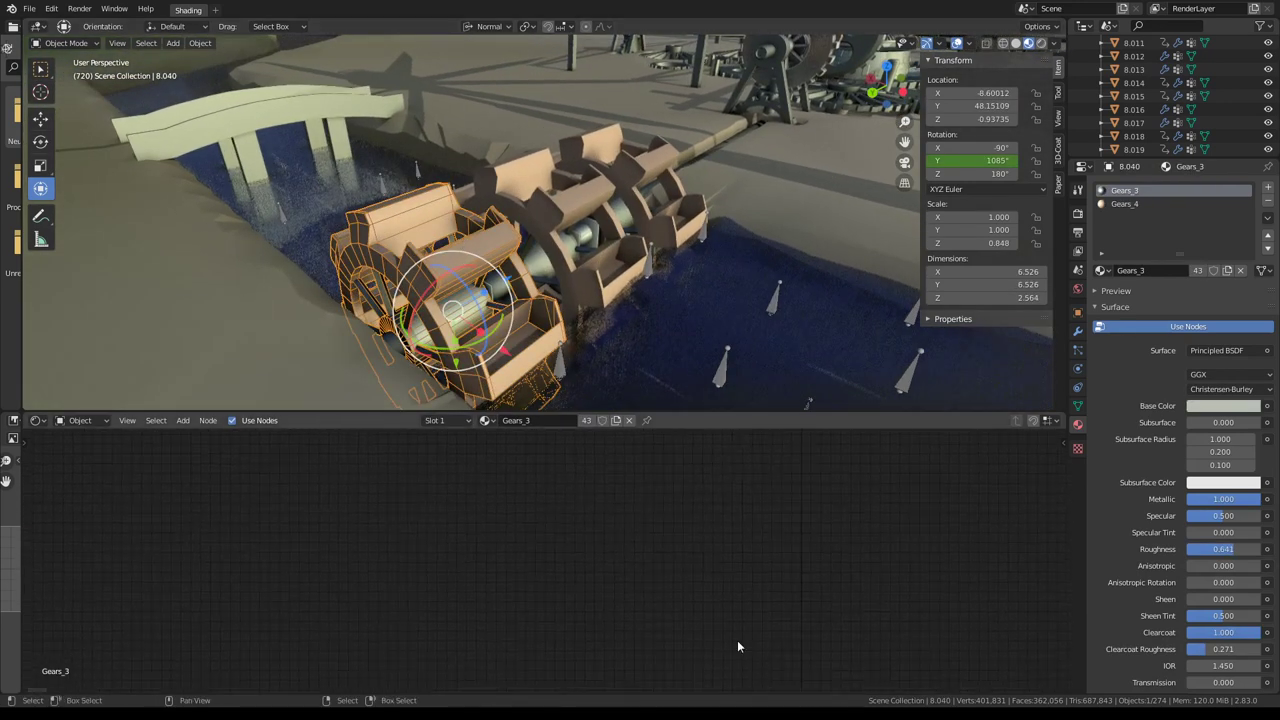
{"action": "scroll", "coordinate": [526, 594], "scroll_direction": "down", "scroll_amount": 5}
{"action": "scroll", "coordinate": [480, 603], "scroll_direction": "up", "scroll_amount": 3}
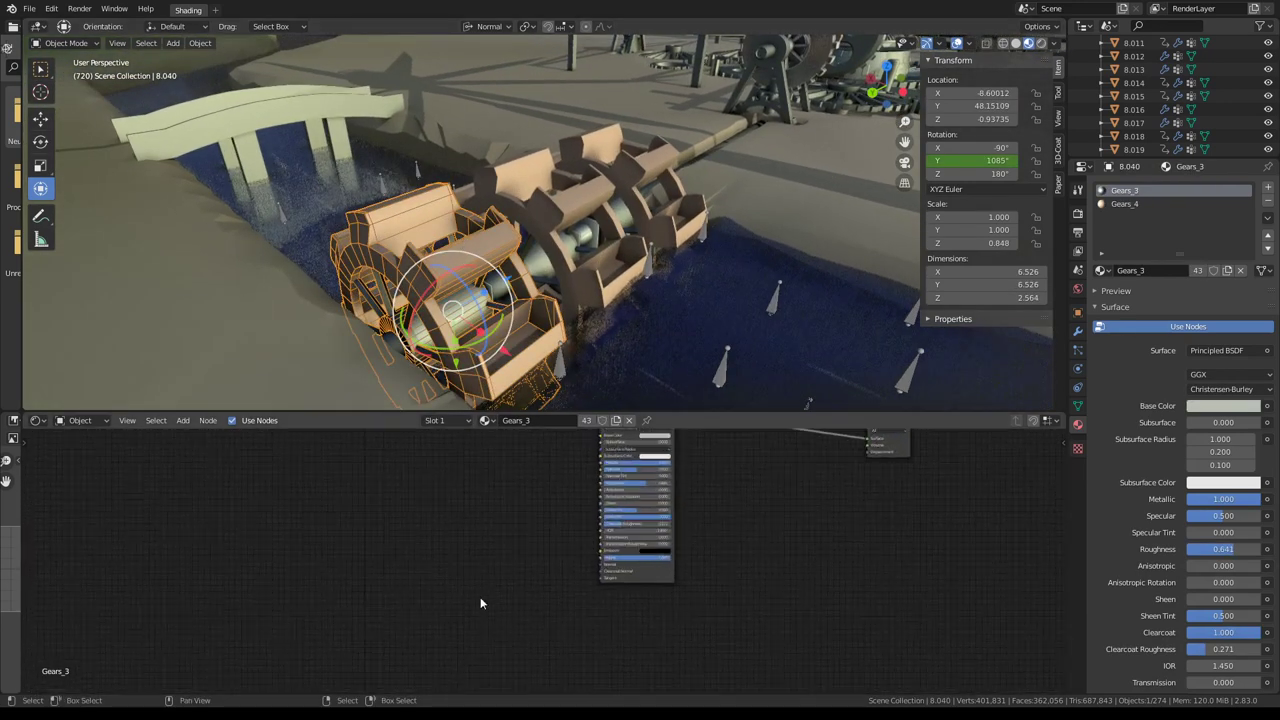
{"action": "middle_click_drag", "start_coordinate": [480, 603], "coordinate": [526, 569]}
{"action": "scroll", "coordinate": [443, 528], "scroll_direction": "up", "scroll_amount": 3}
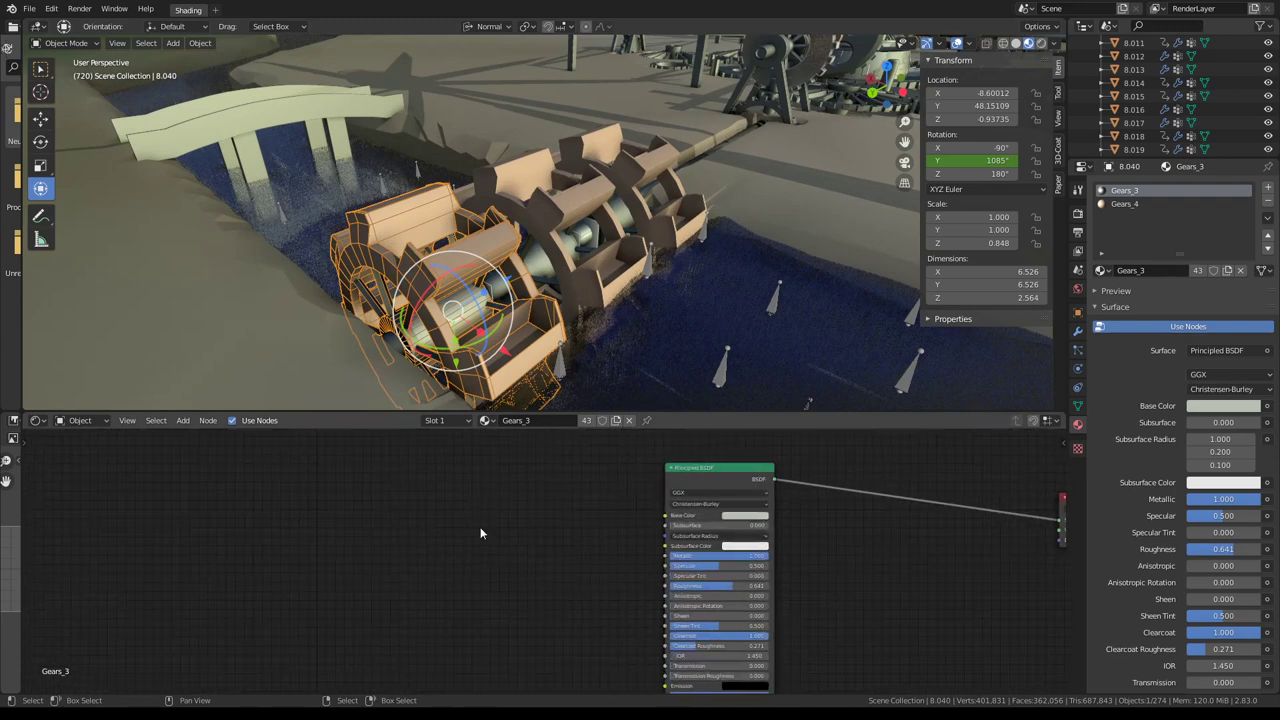
{"action": "key", "text": "shift+a"}
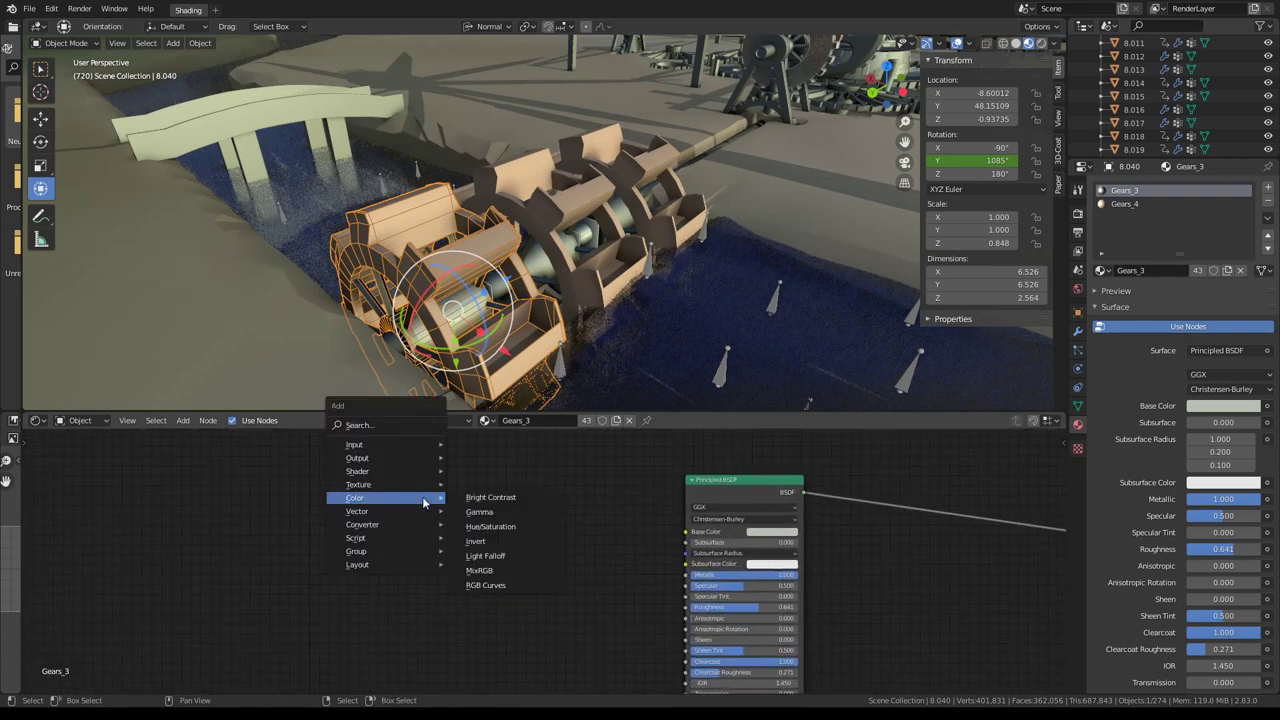
{"action": "scroll", "coordinate": [836, 506], "scroll_direction": "down", "scroll_amount": 2}
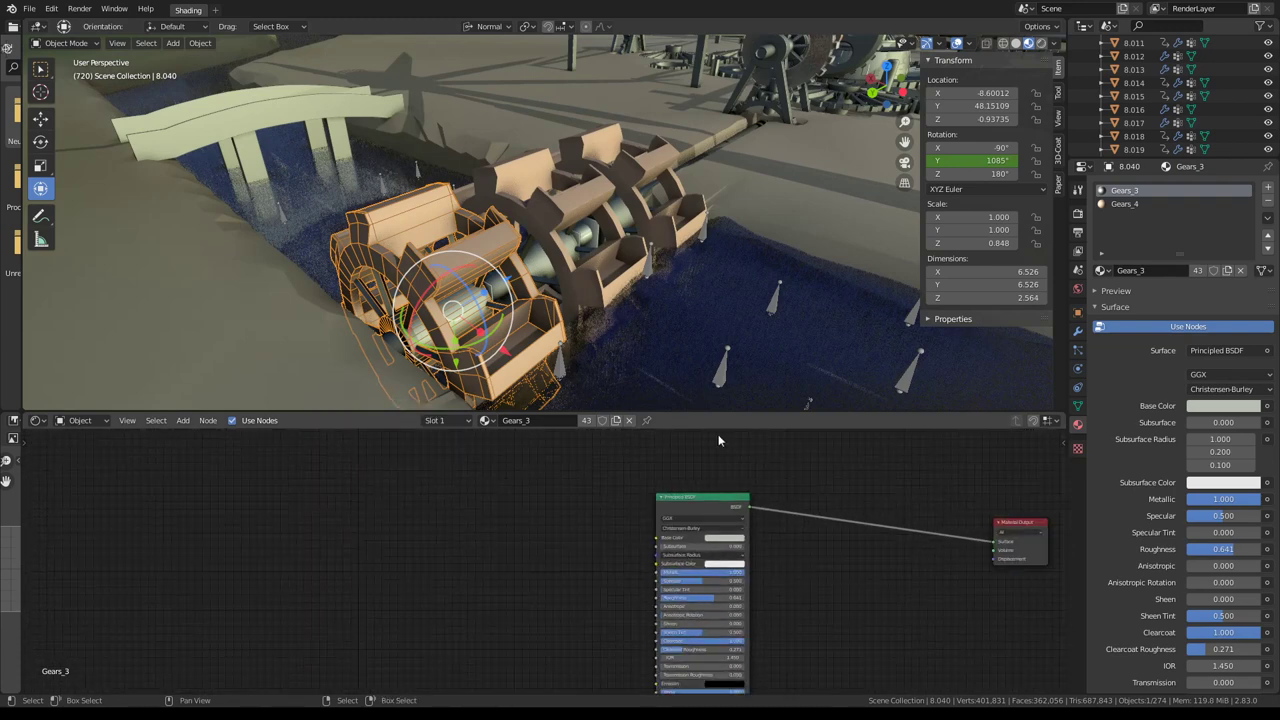
{"action": "left_click", "coordinate": [553, 194]}
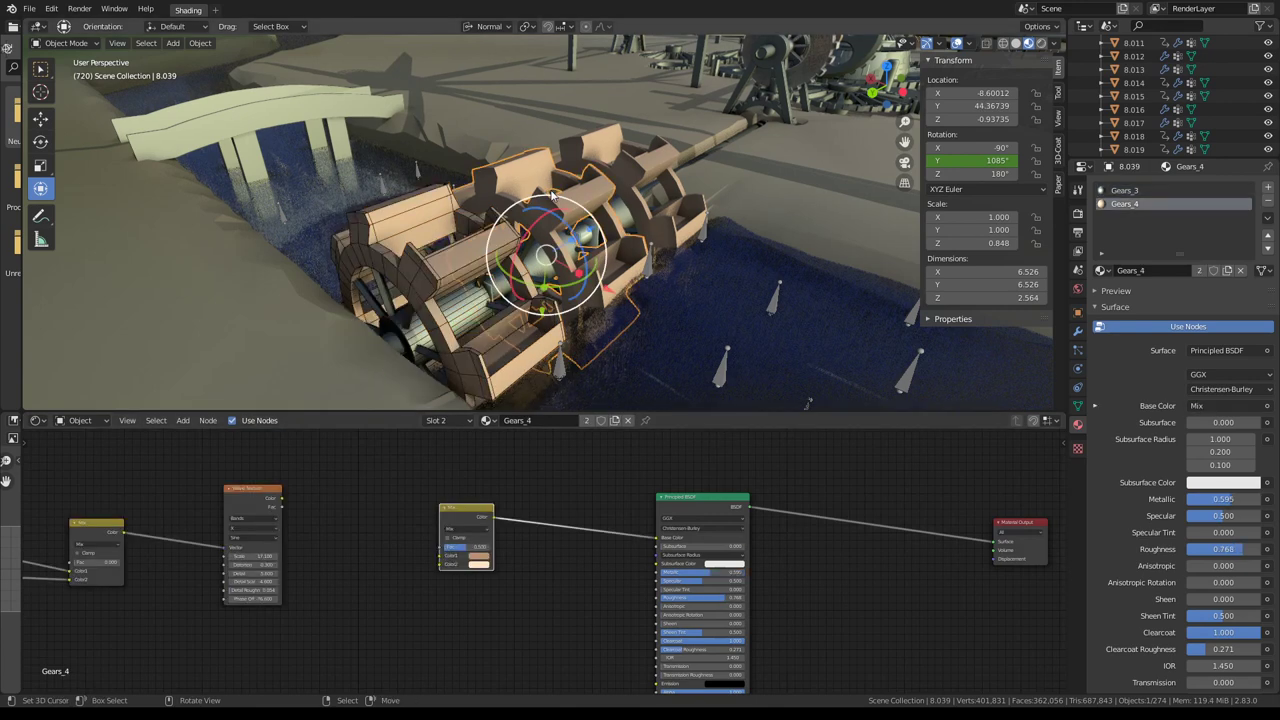
{"action": "key", "text": "KP_Divide"}
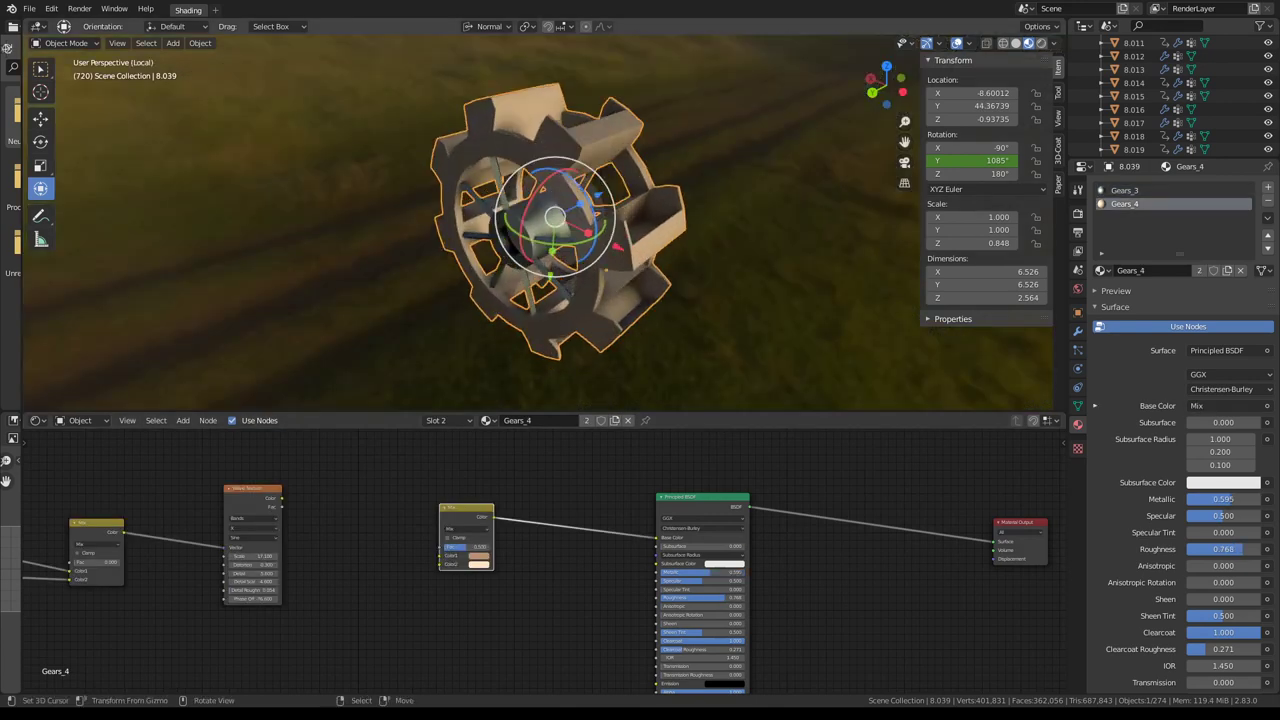